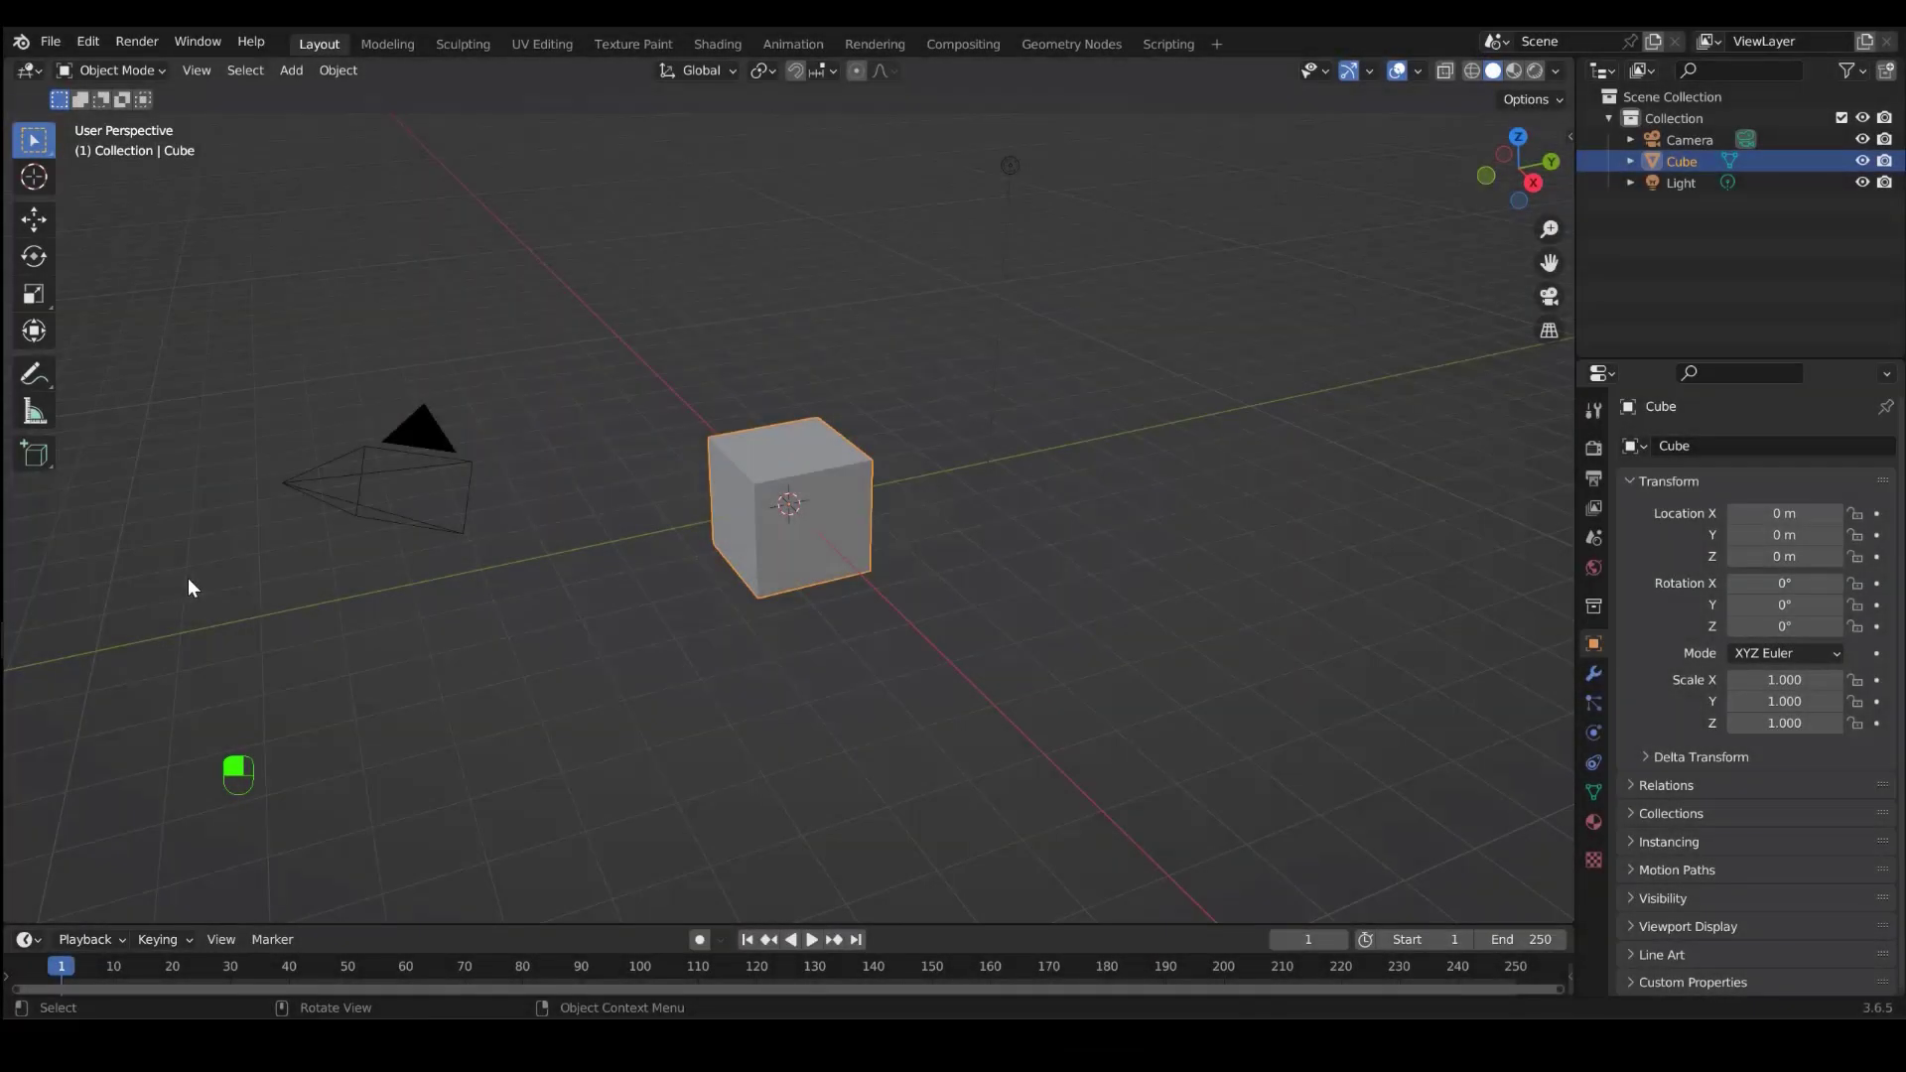
# - Set the default cube's X, Y and Z dimensions to 10 in each
pyautogui.click(818, 553)
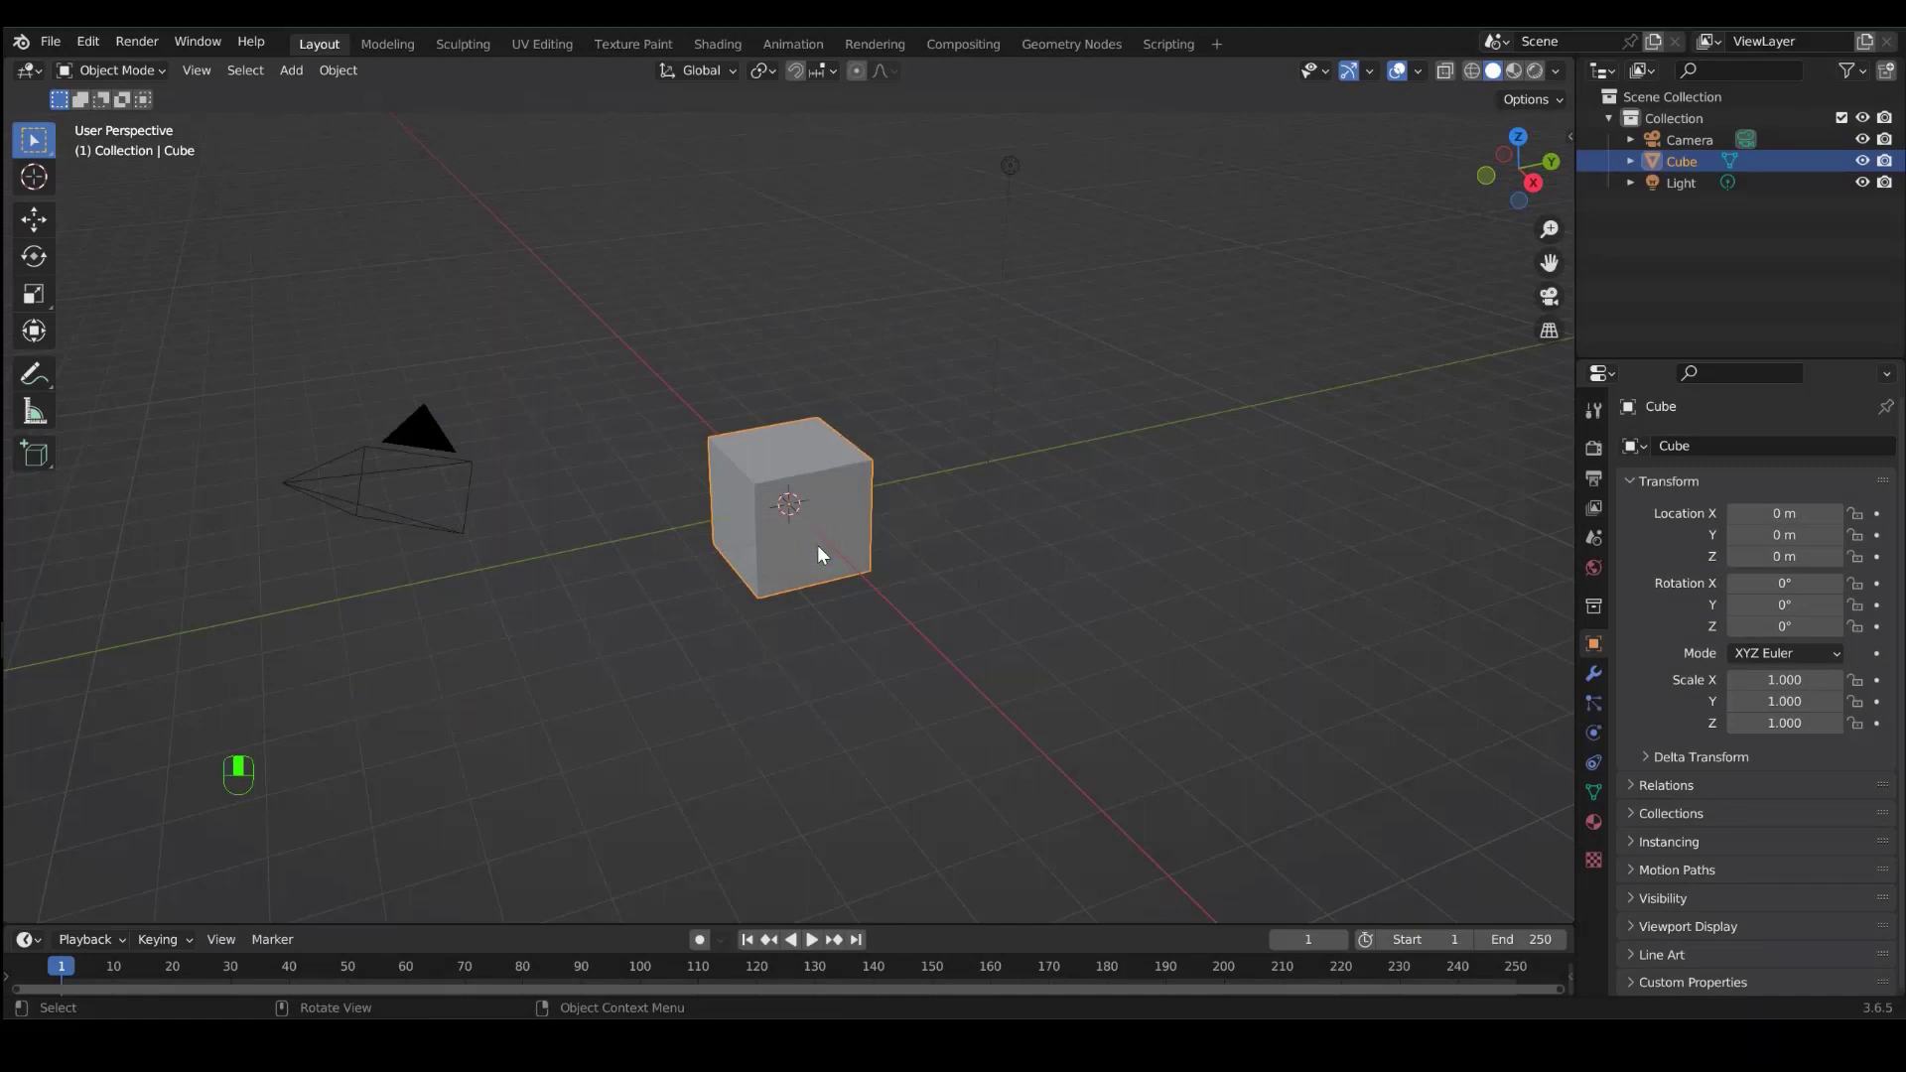
pyautogui.press('n')
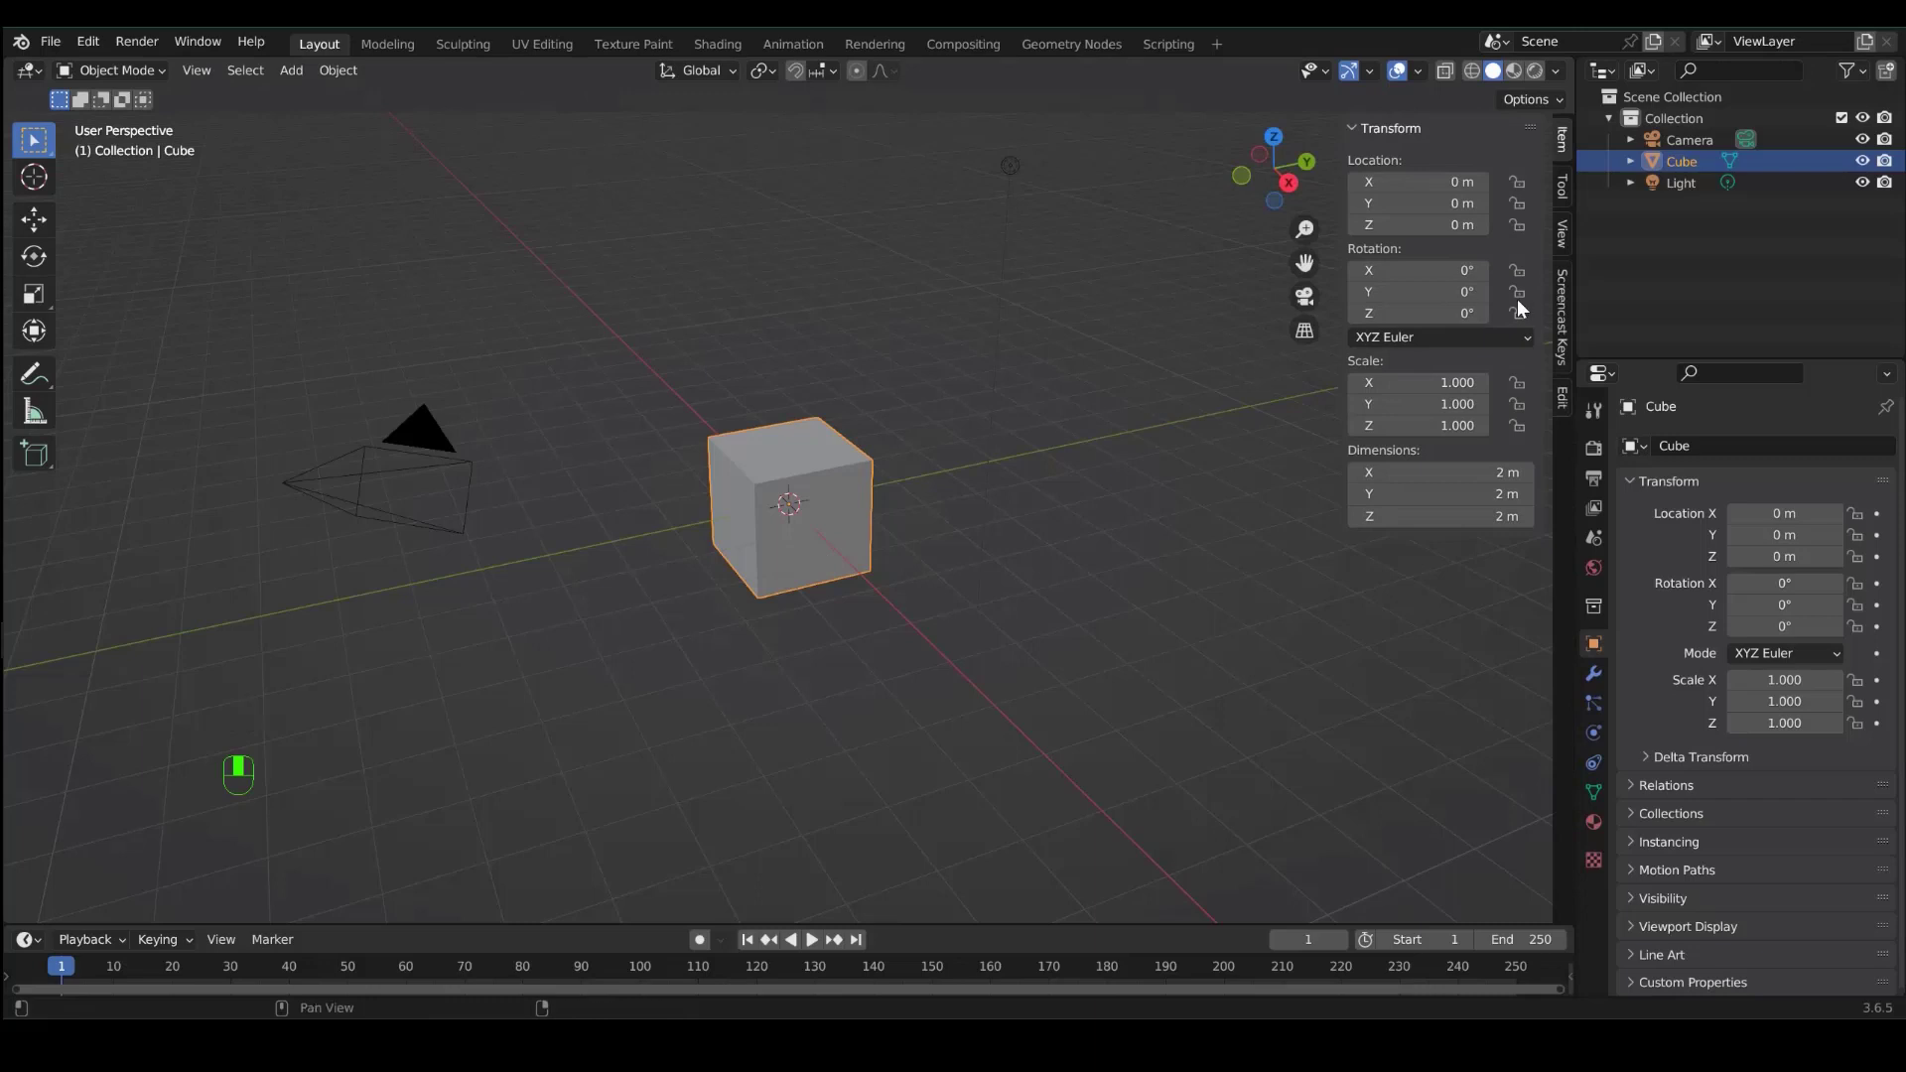
pyautogui.click(1459, 481)
pyautogui.moveTo(1459, 482); pyautogui.dragTo(1459, 516)
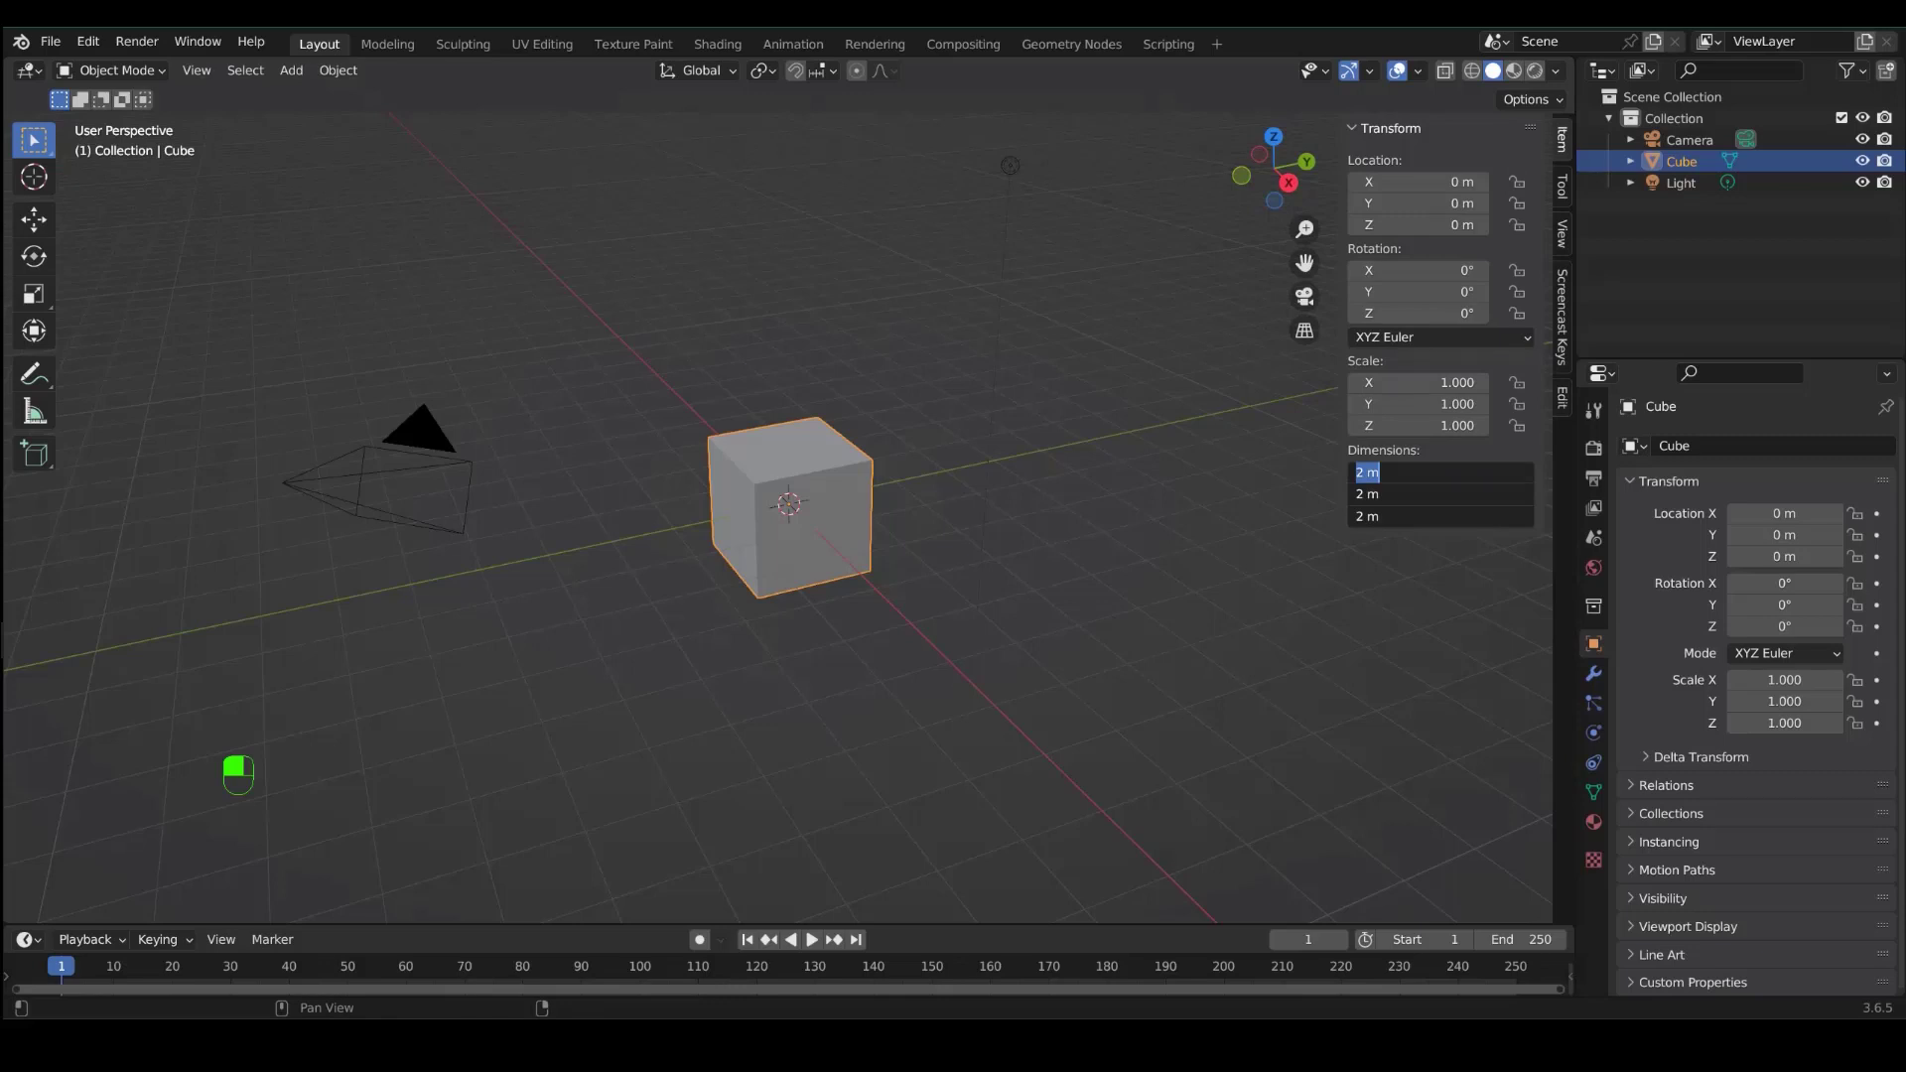
pyautogui.write('10 in')
pyautogui.press('Return')
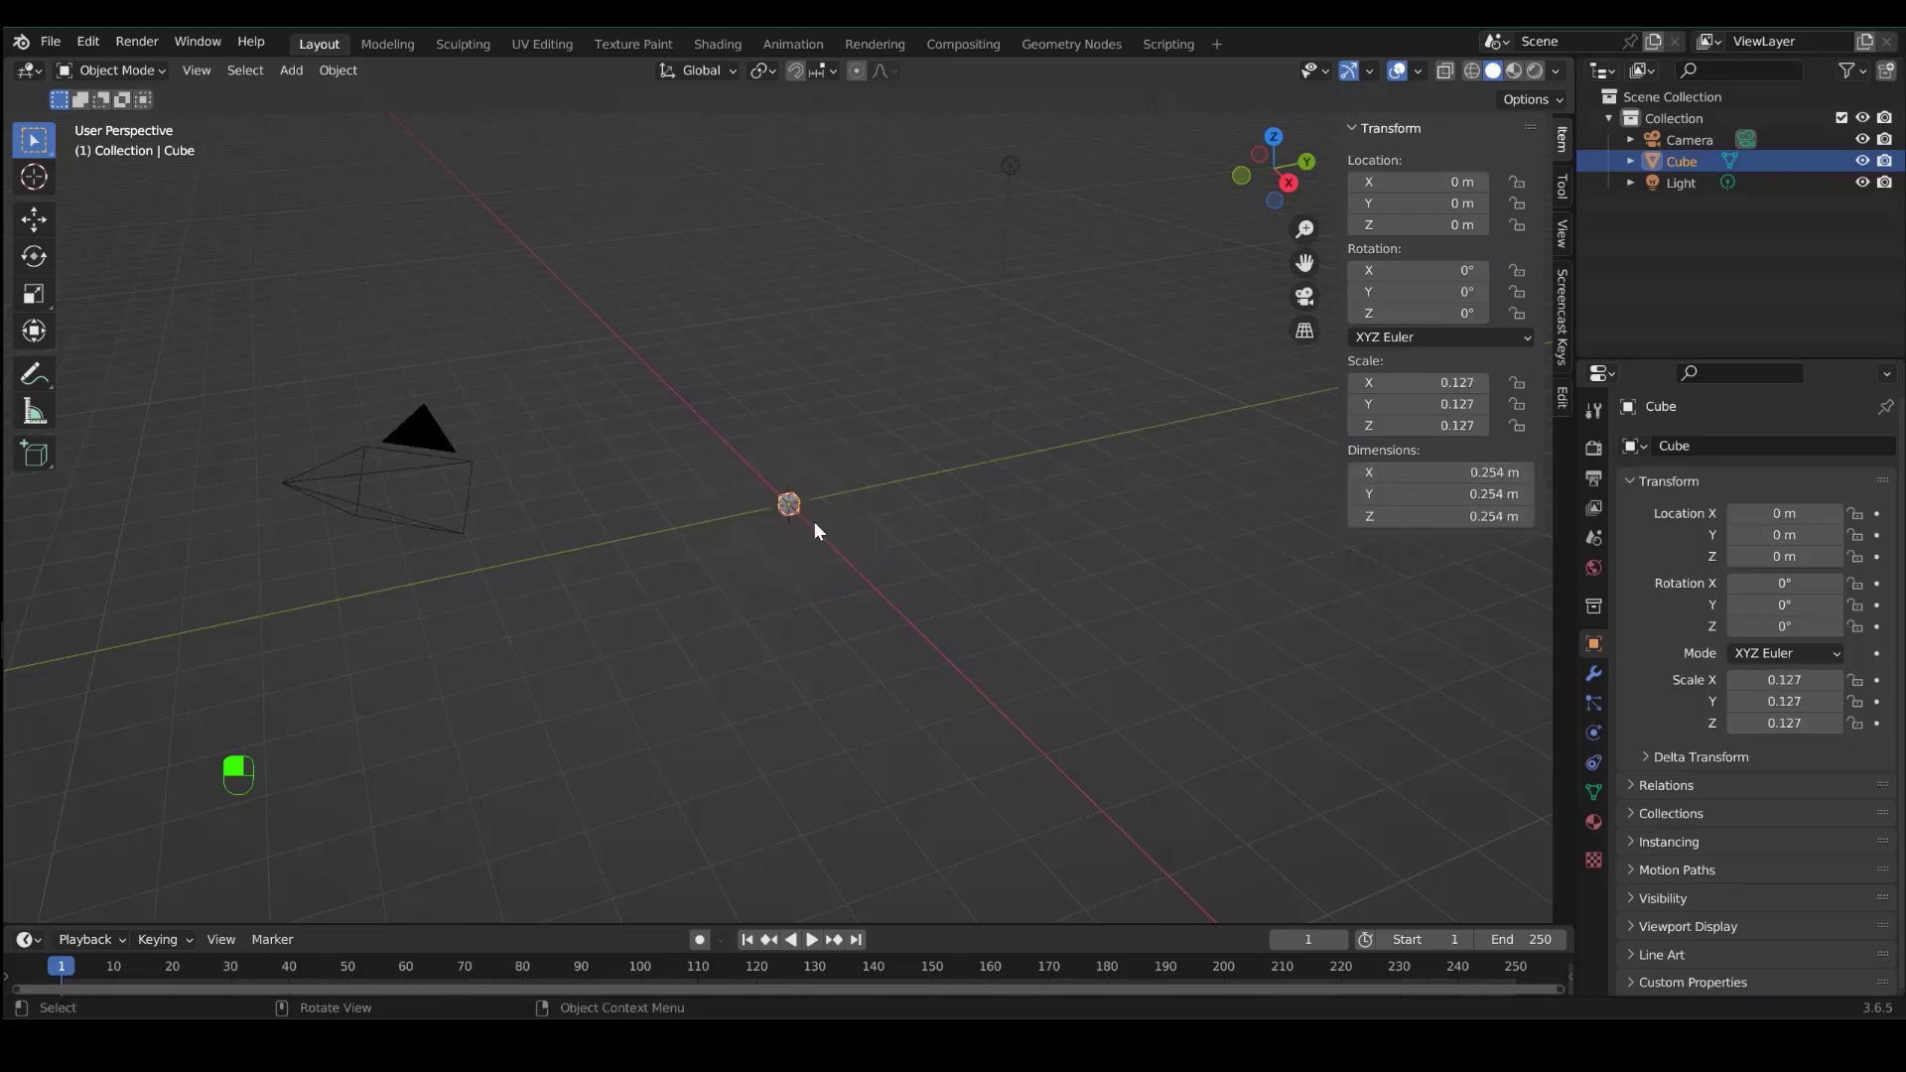
# - Scale the cube to about 0.4 along X and Y, leaving its Z height out of the scaling
pyautogui.press('KP_Decimal')
pyautogui.scroll(-2, 815, 529)
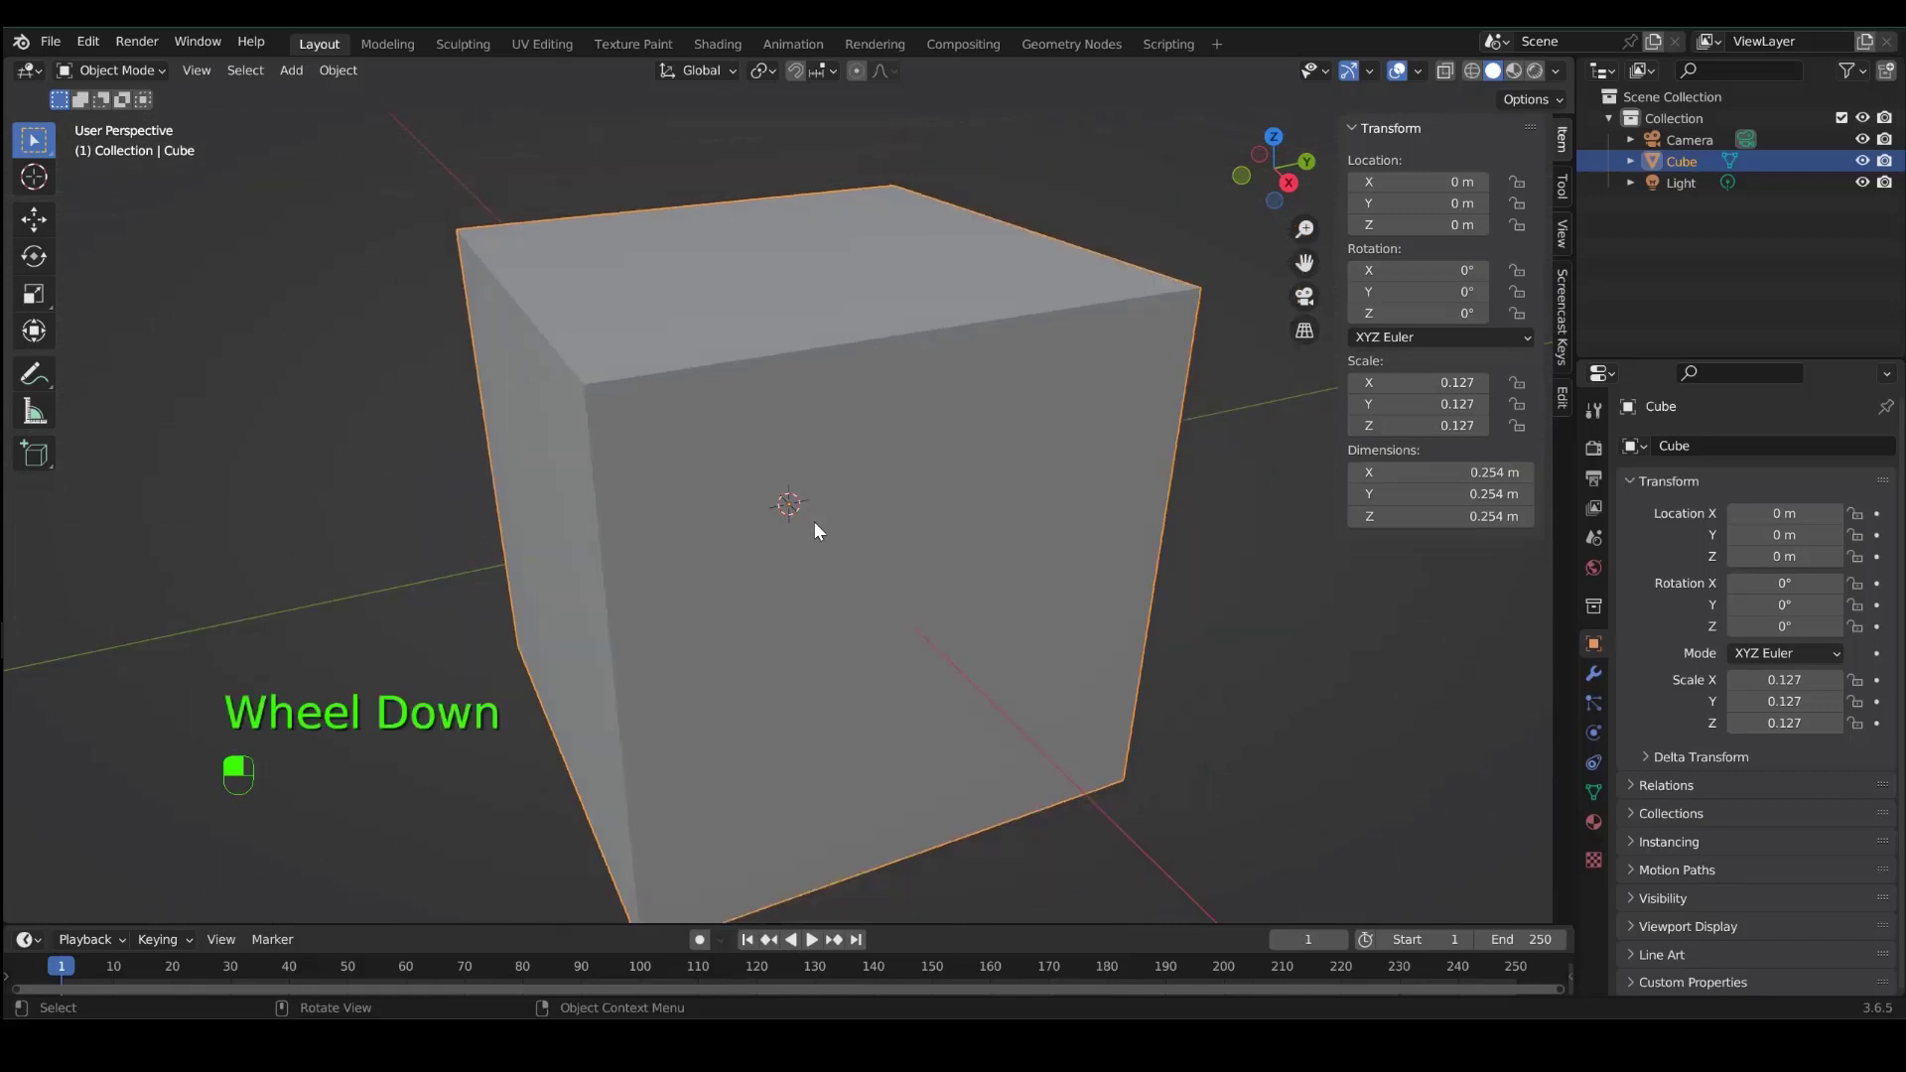
pyautogui.moveTo(814, 531); pyautogui.dragTo(864, 515, button='middle')
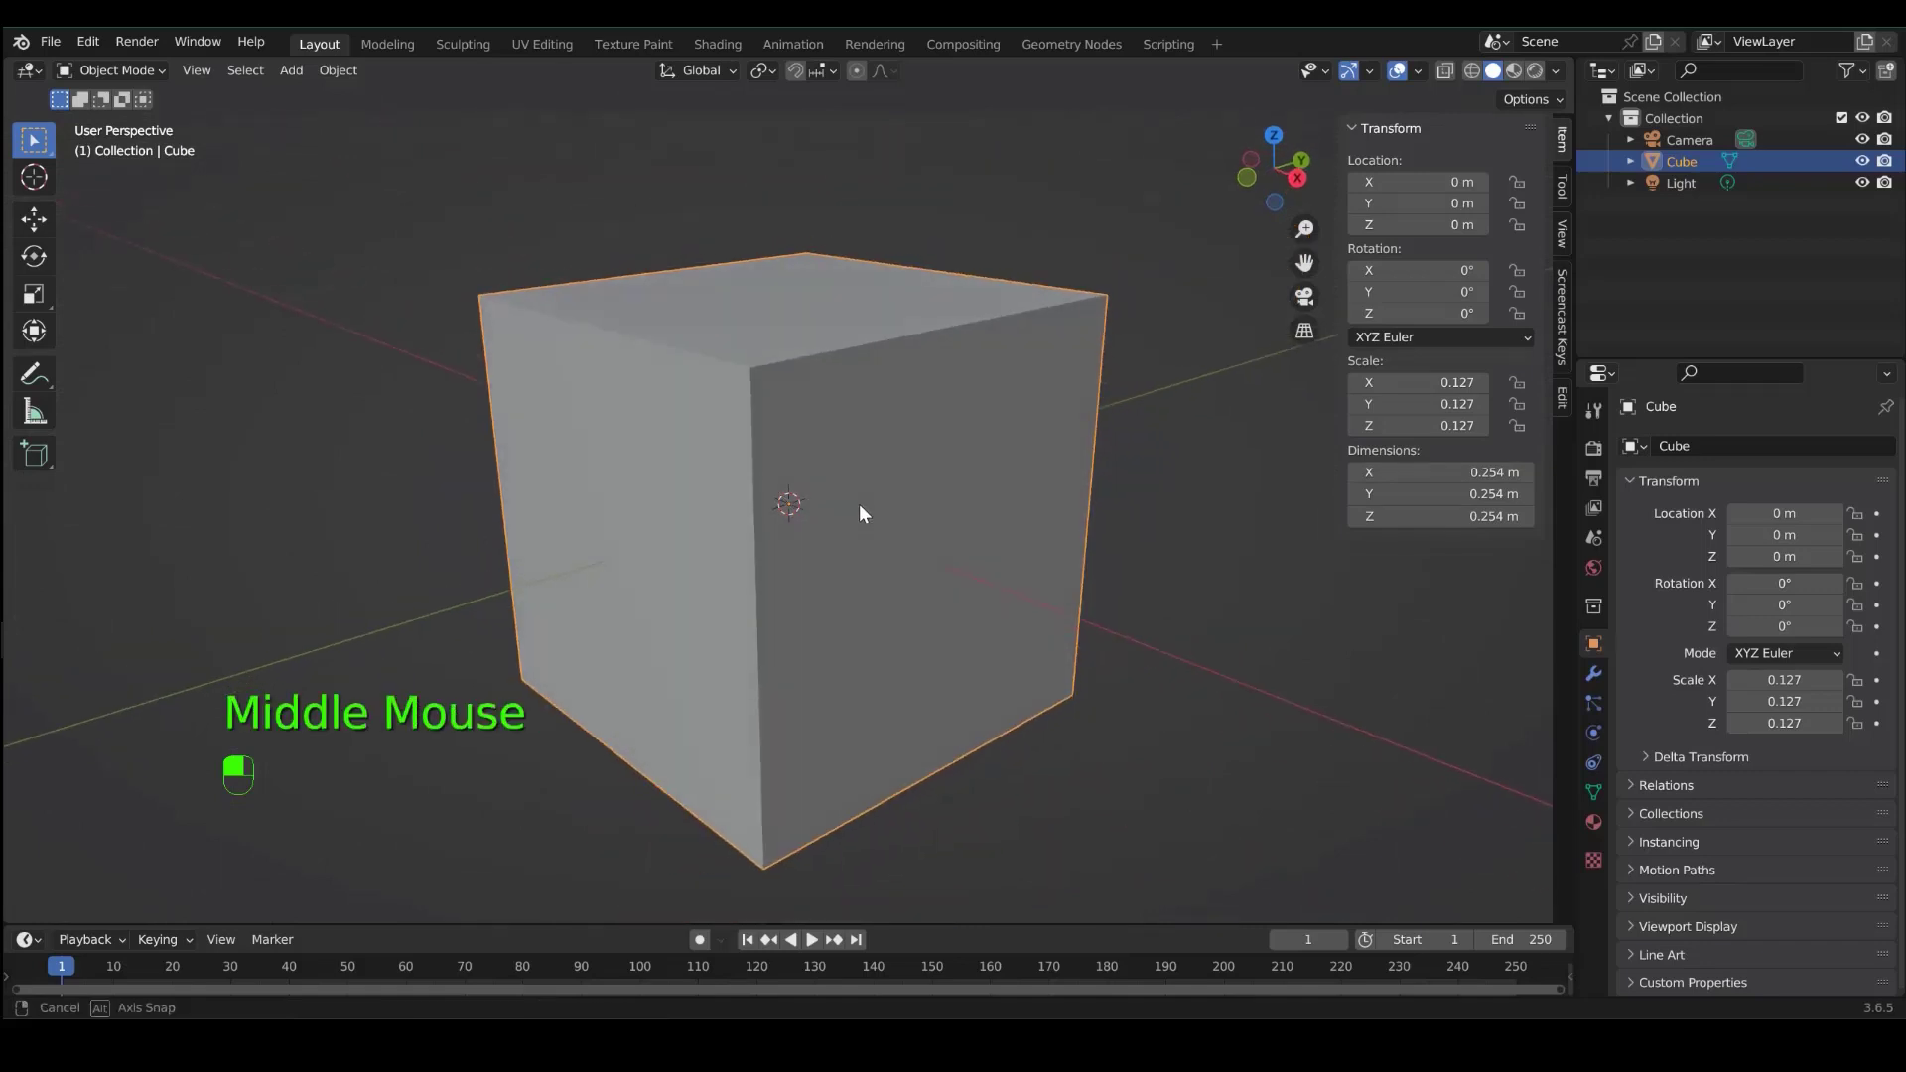
pyautogui.press('s')
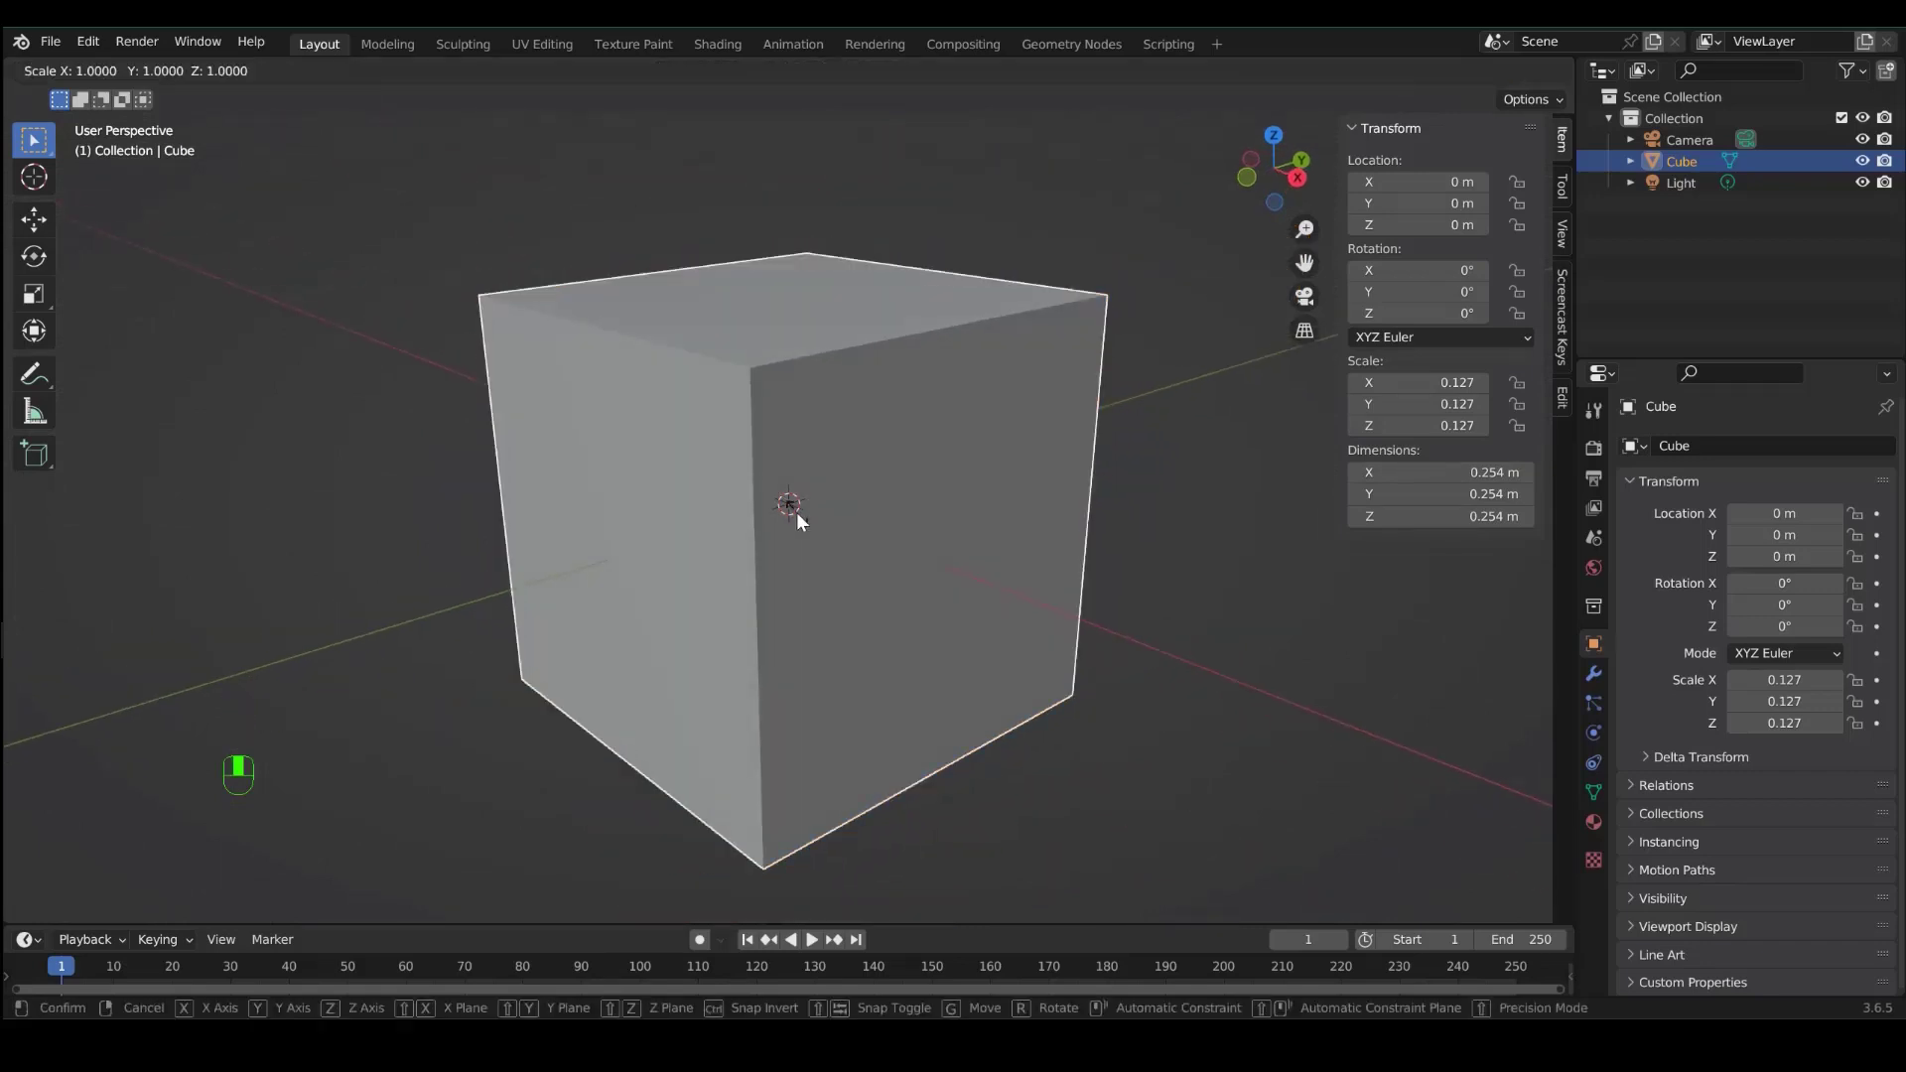
pyautogui.hotkey('shift', 'z')
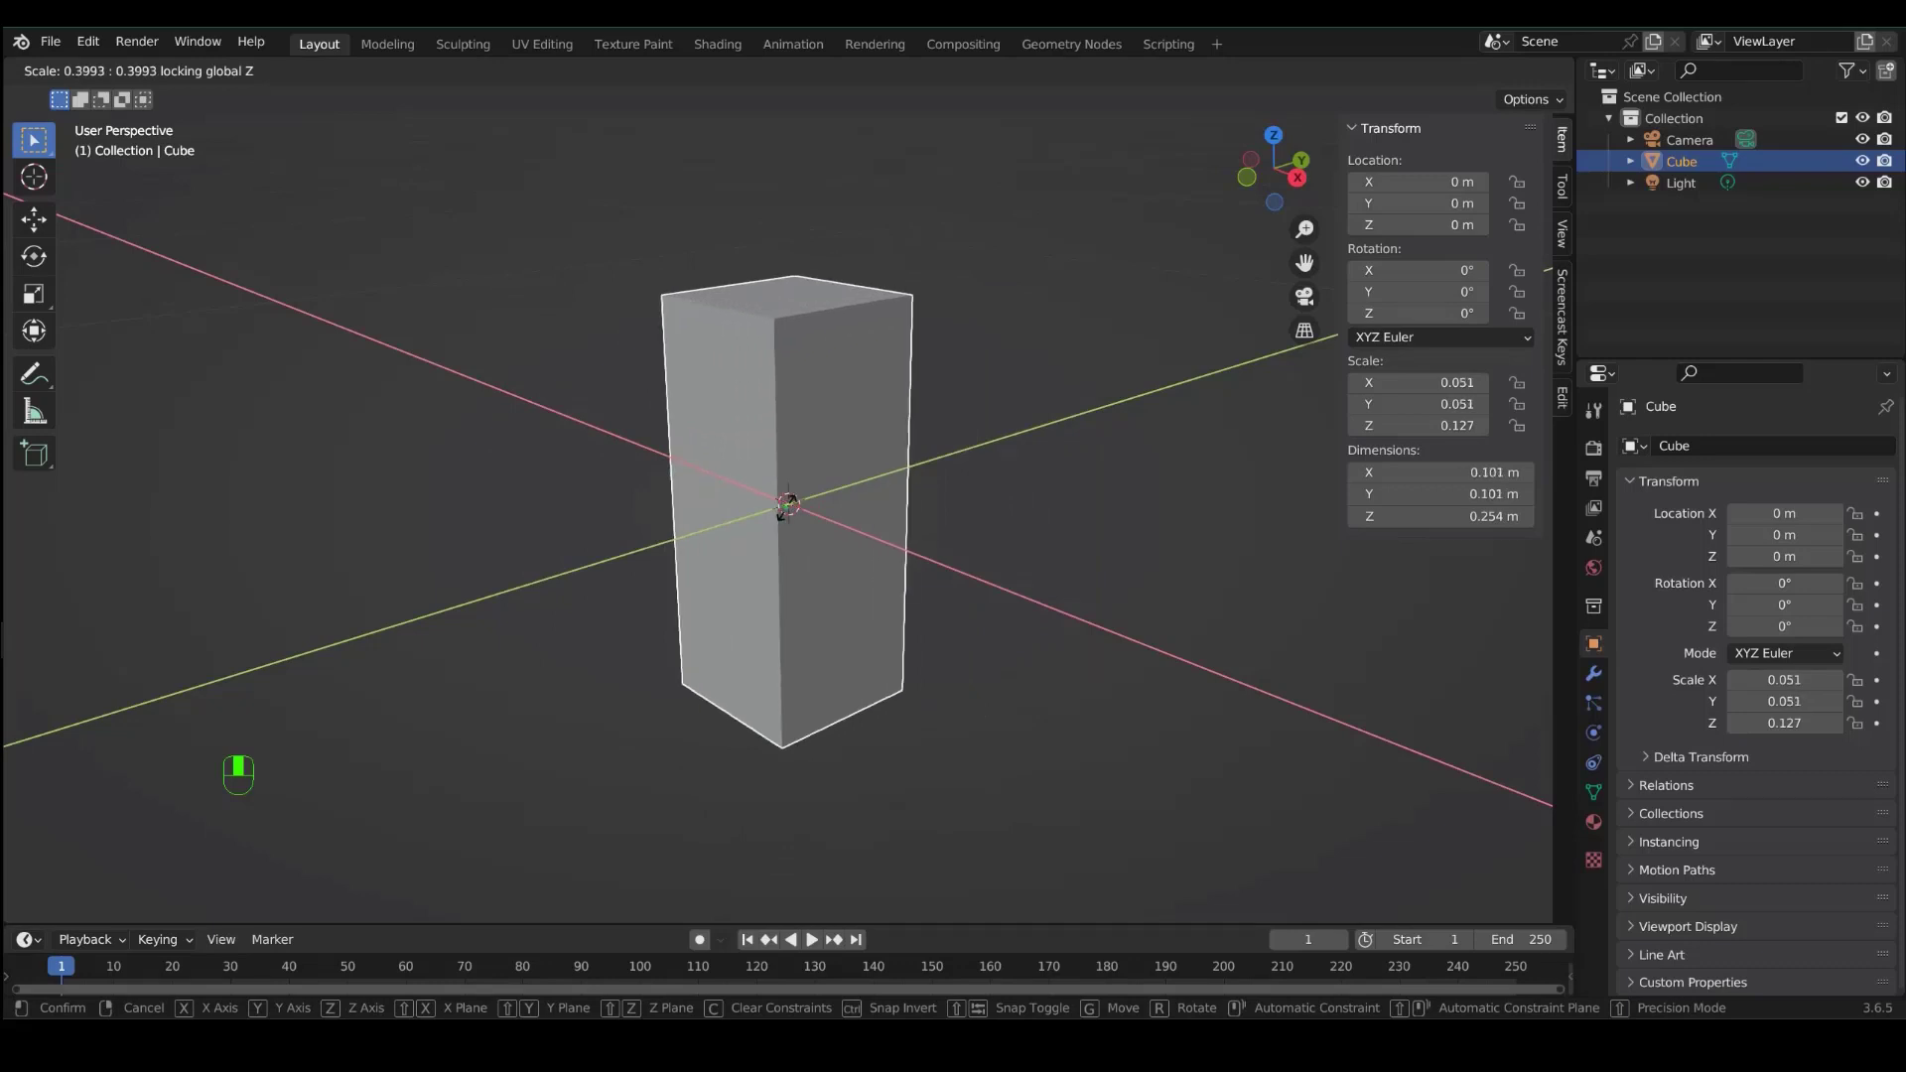
pyautogui.click(787, 506)
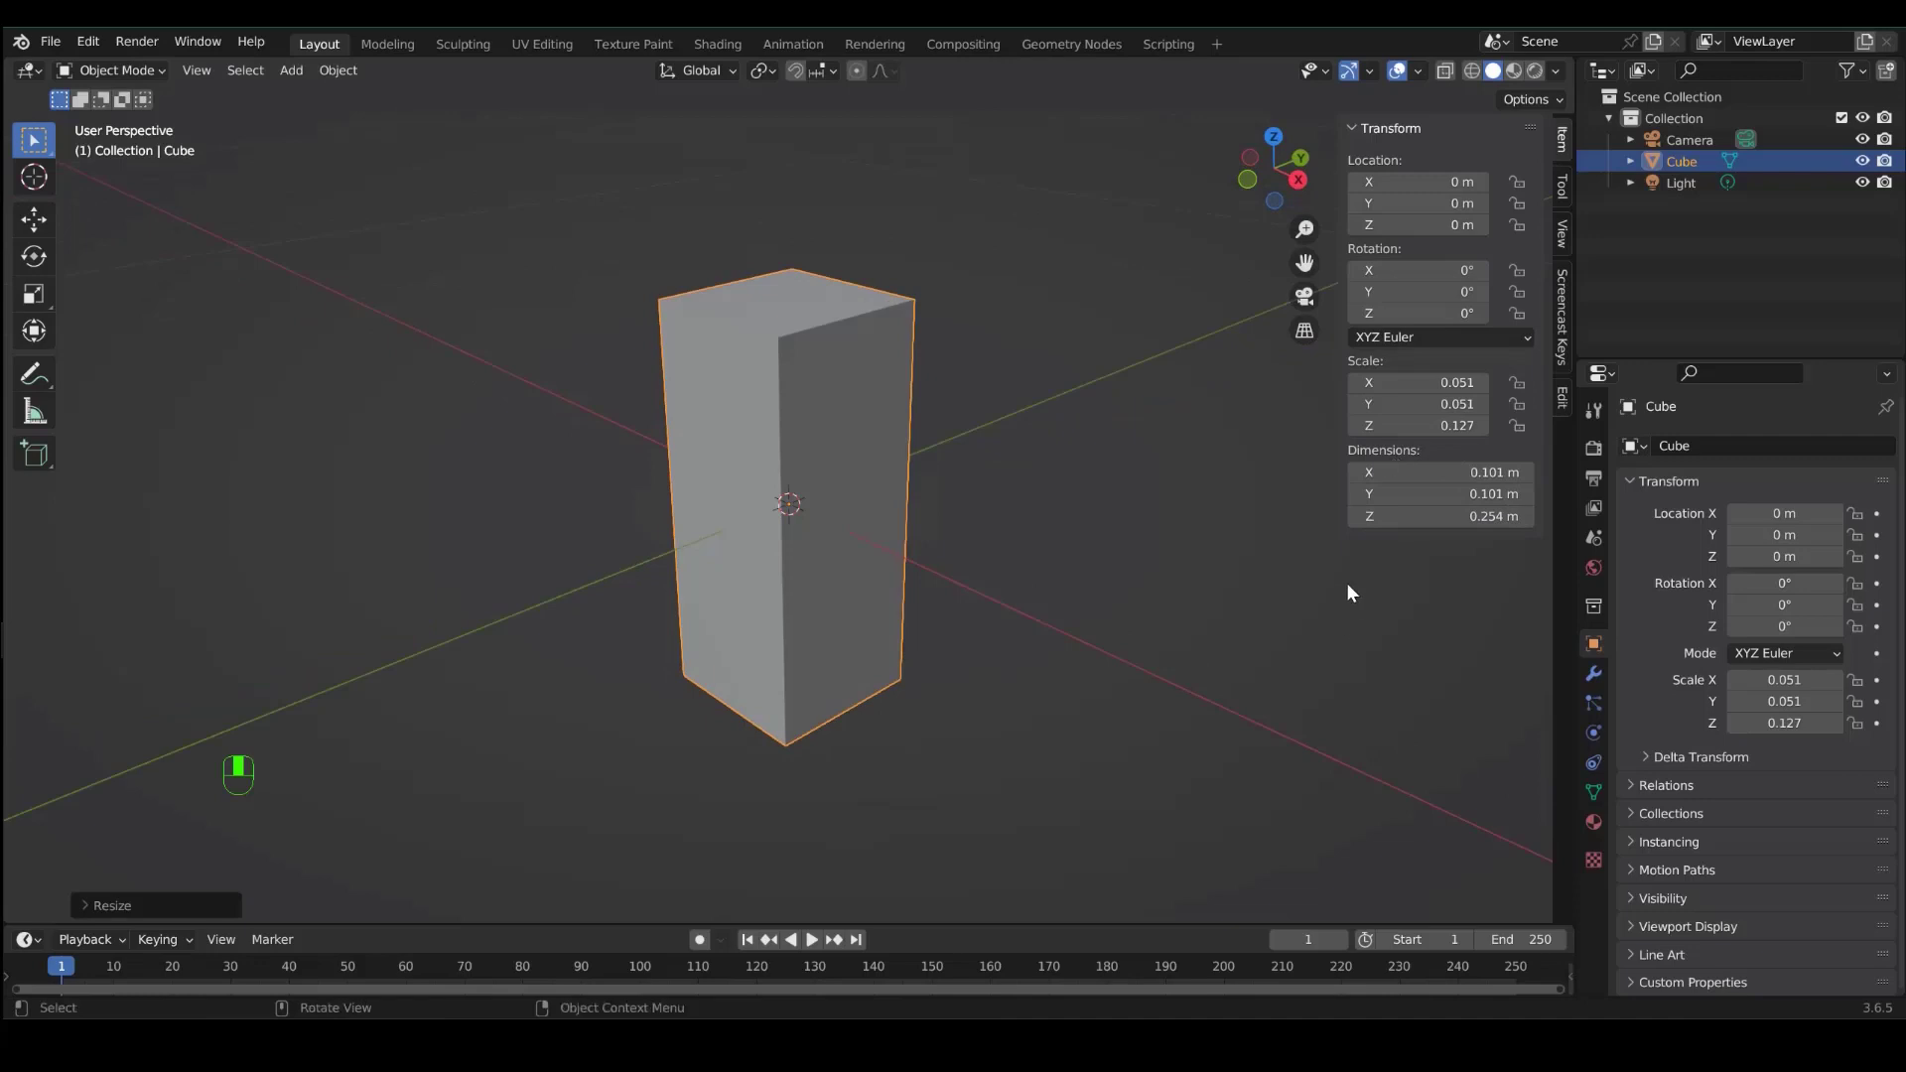
# - Add one horizontal loop cut in edit mode, exactly at the middle of the block's height
pyautogui.press('KP_3')
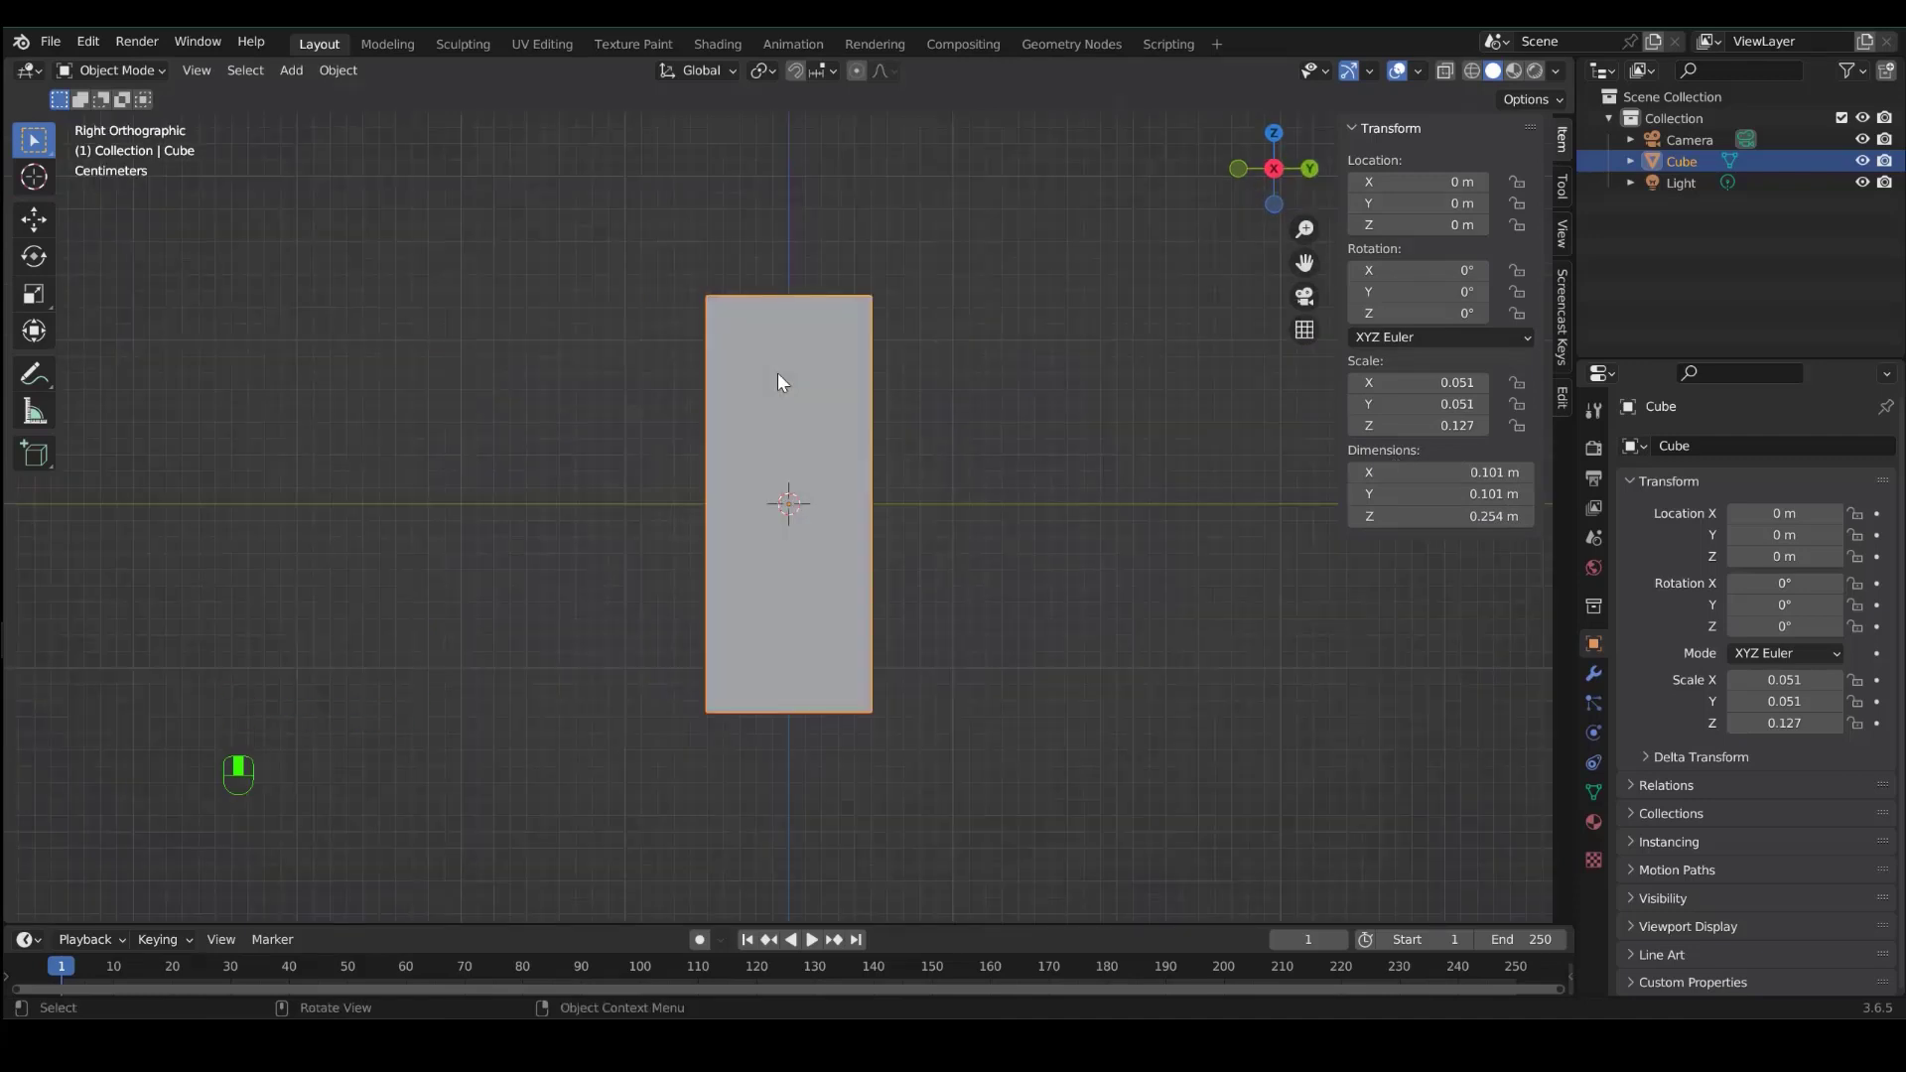
pyautogui.press('Tab')
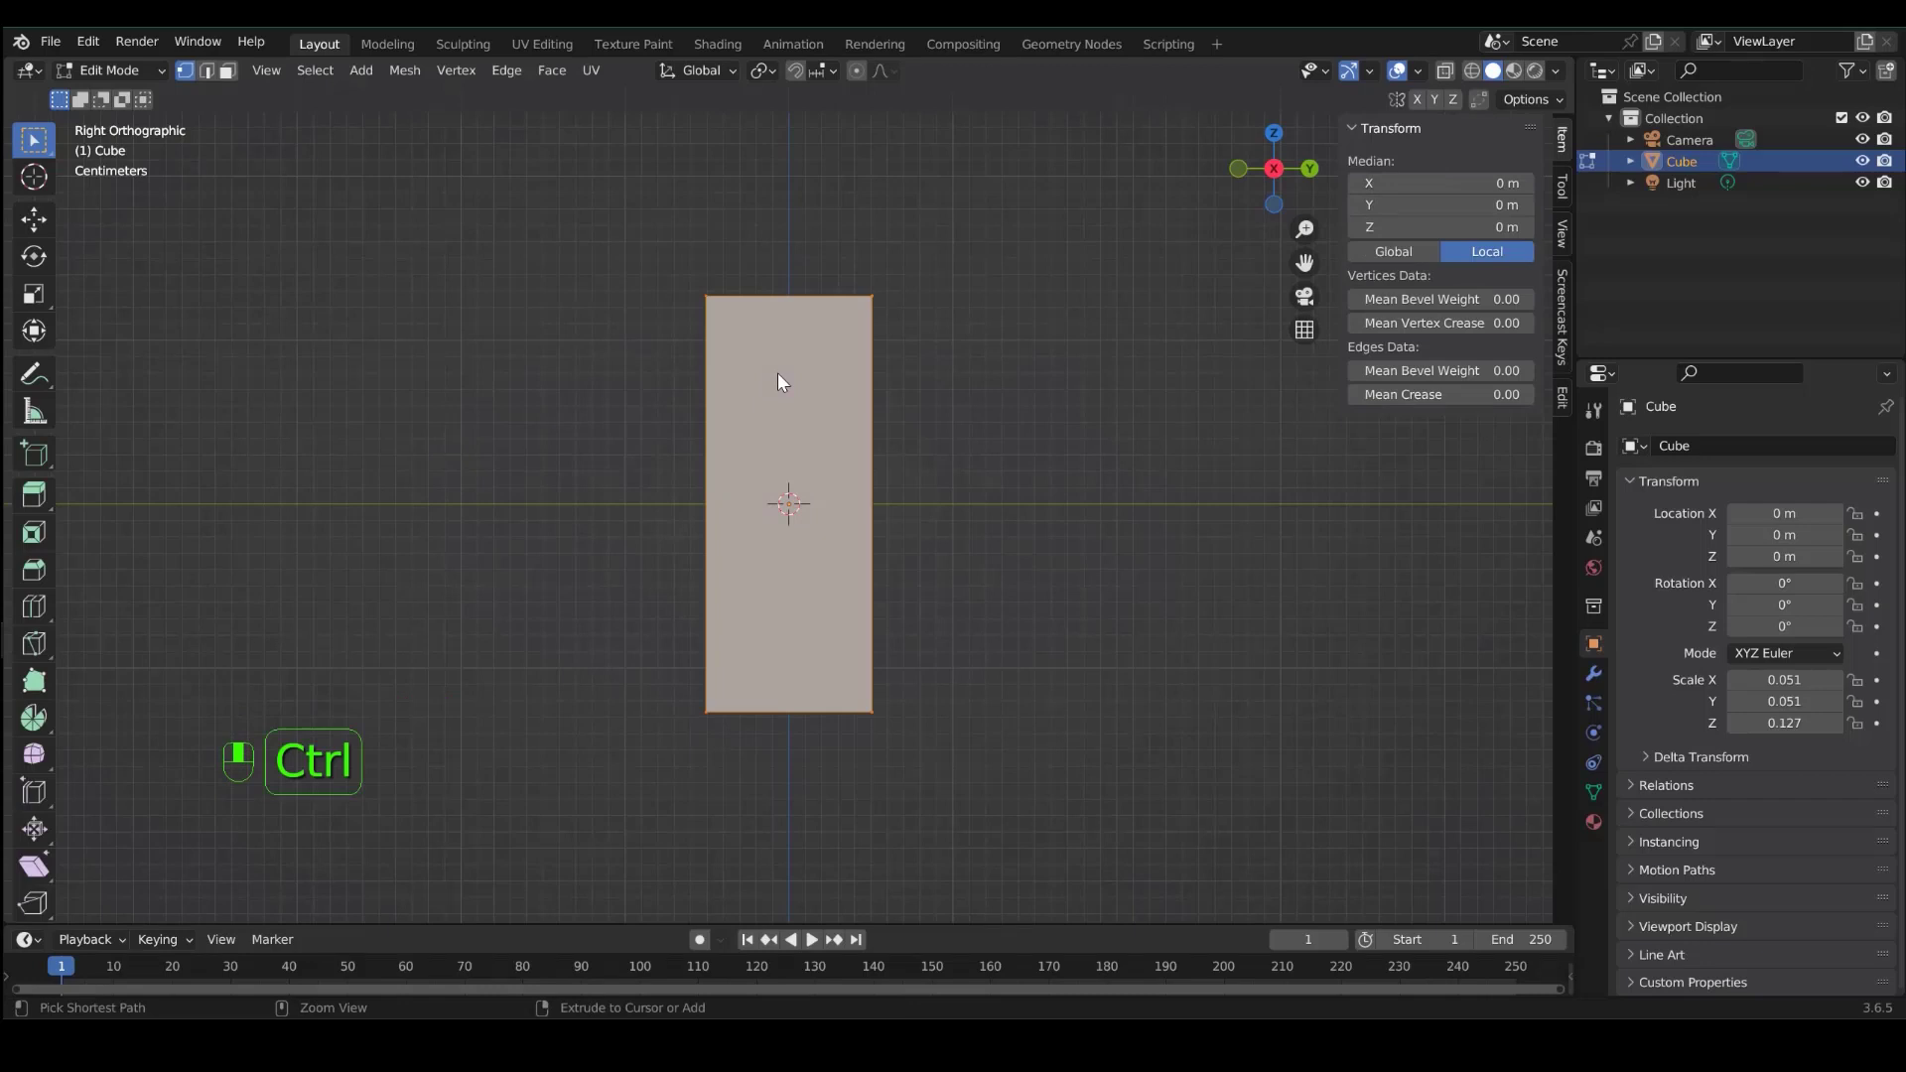
pyautogui.hotkey('ctrl', 'r')
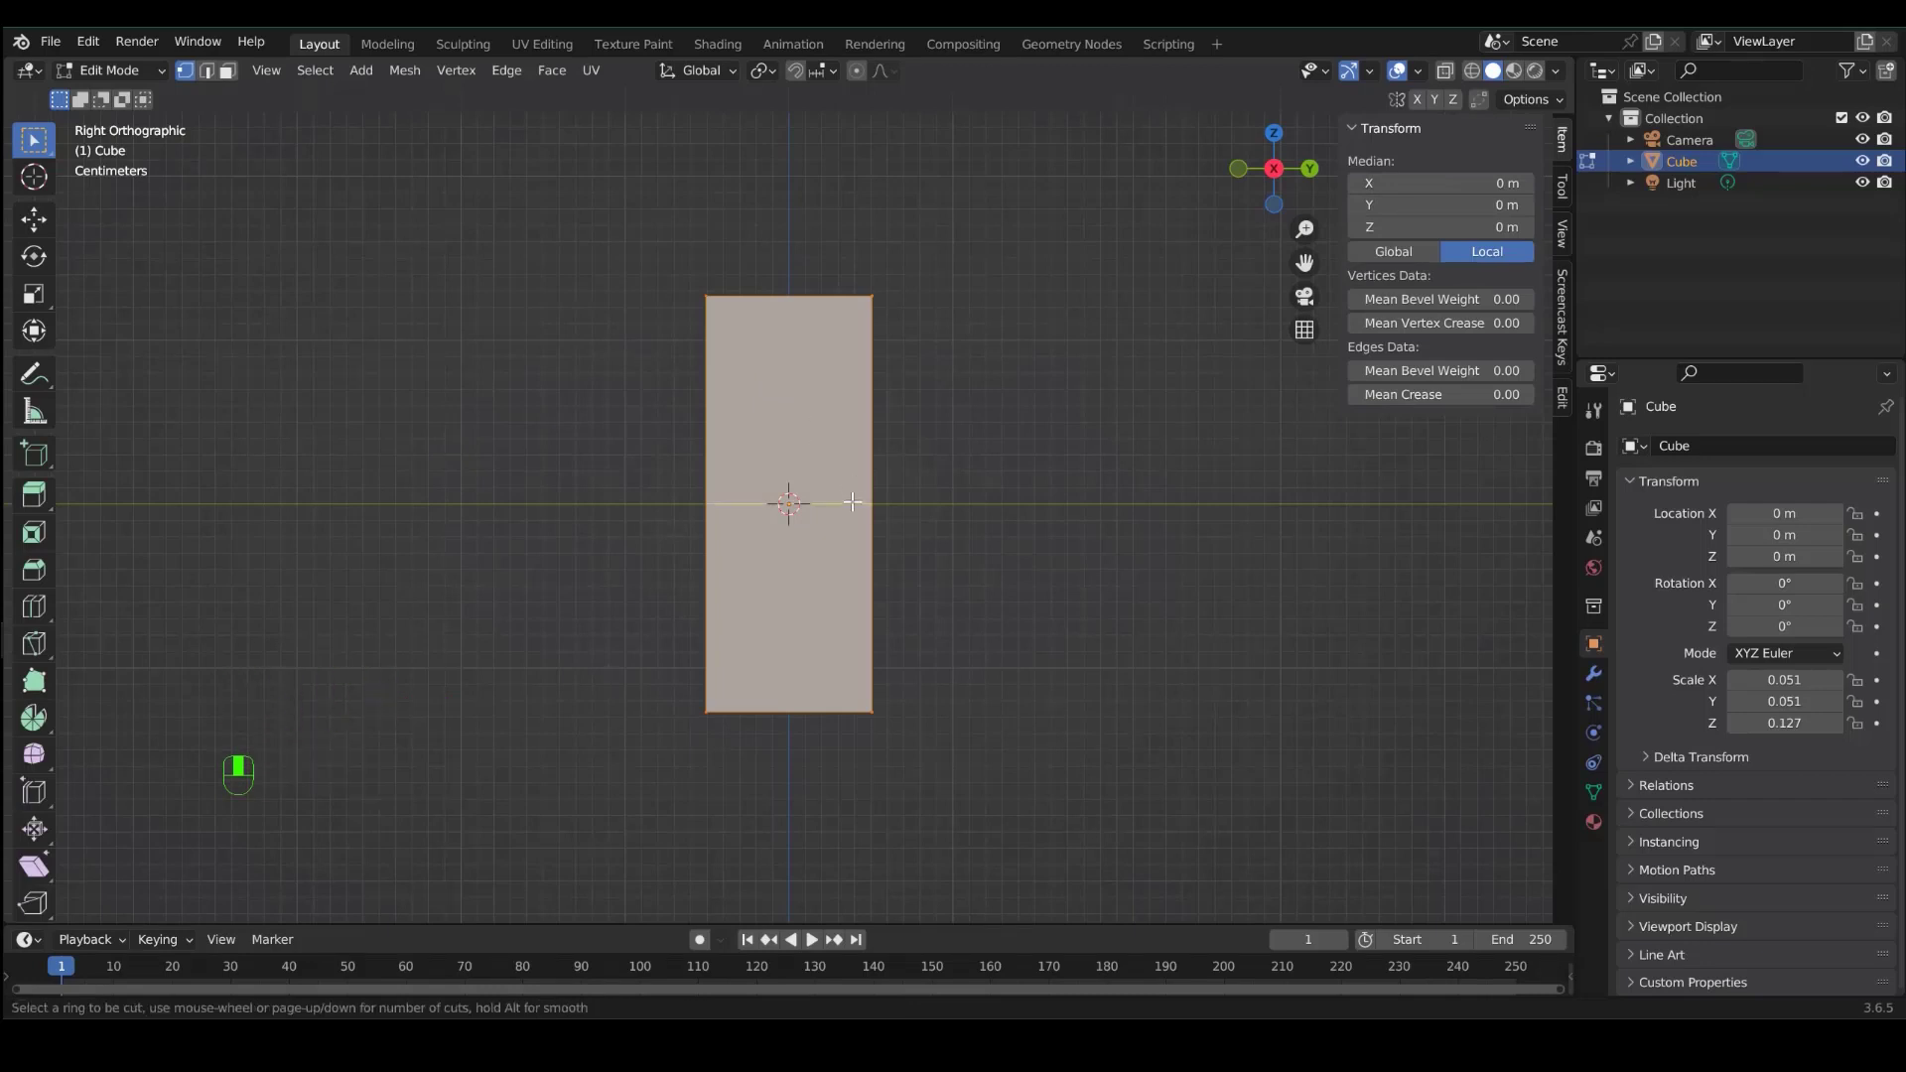
pyautogui.click(850, 507)
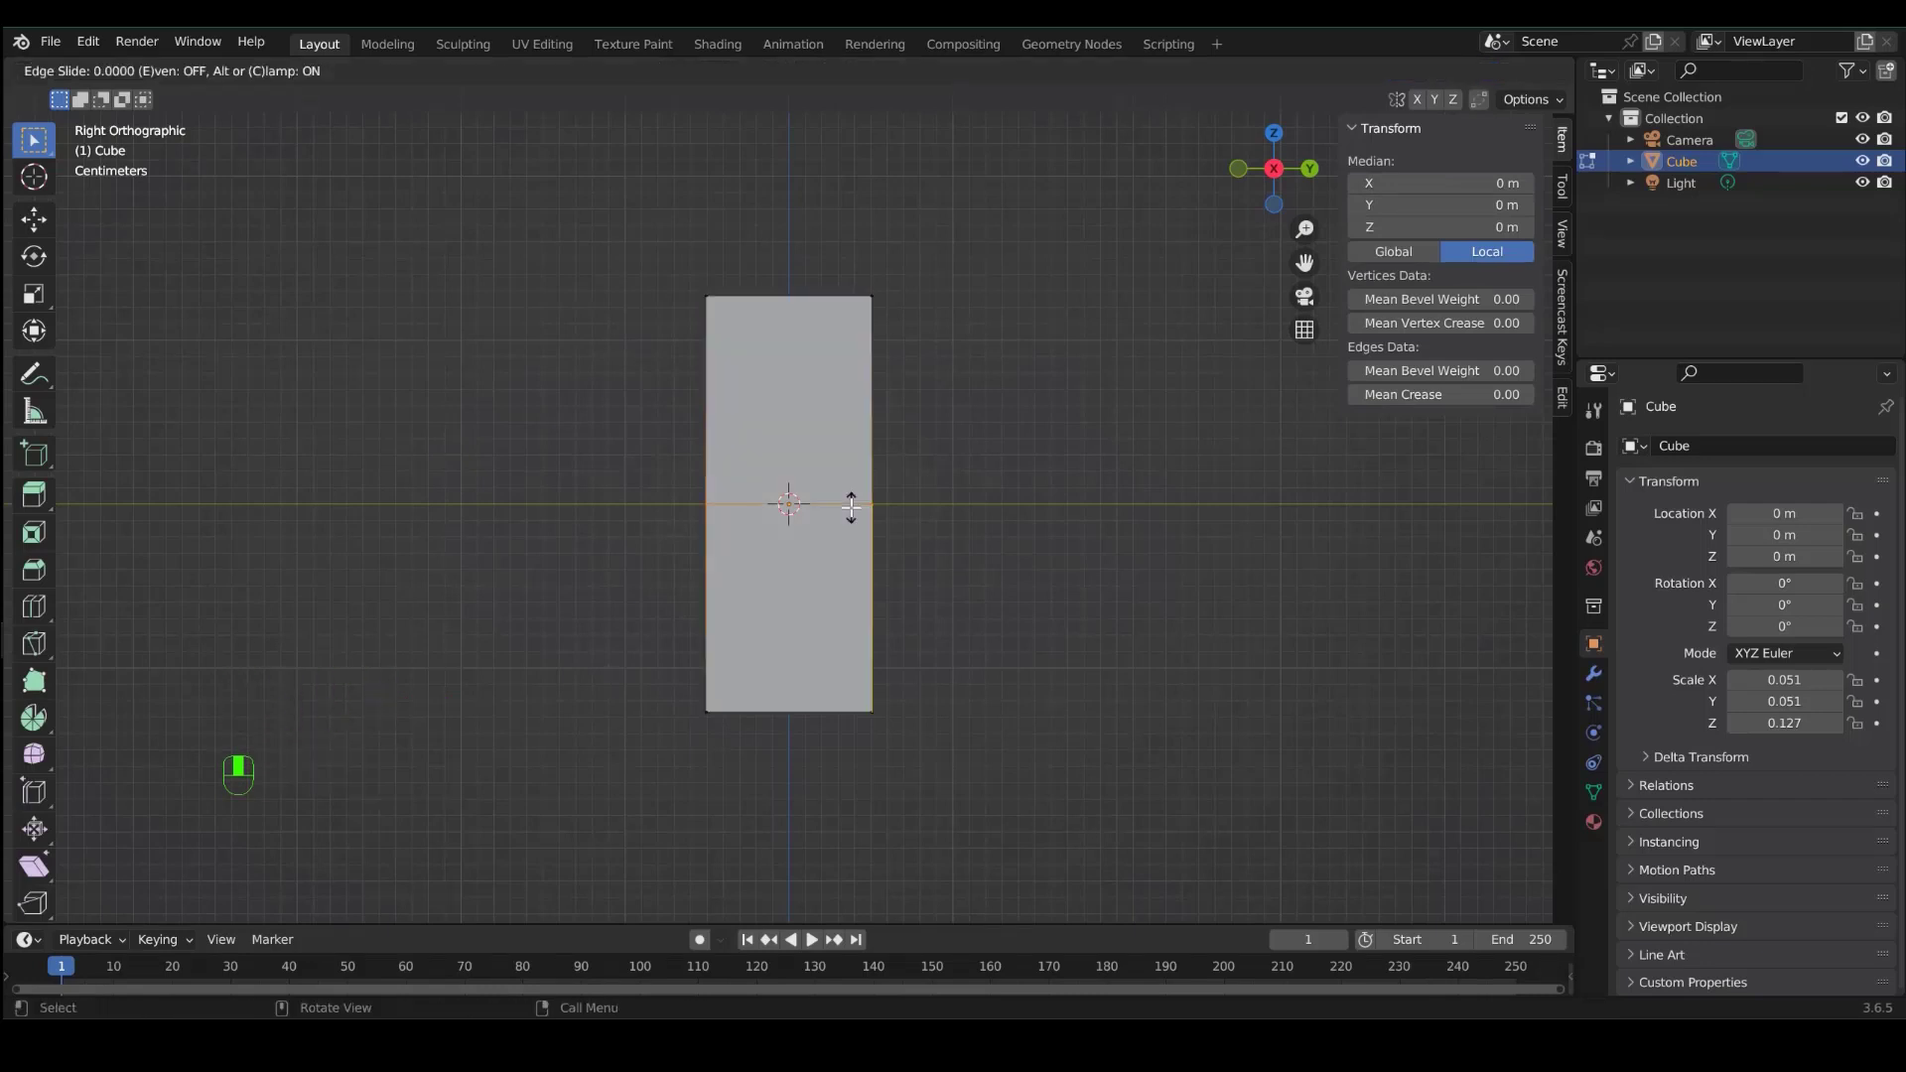
pyautogui.rightClick(849, 503)
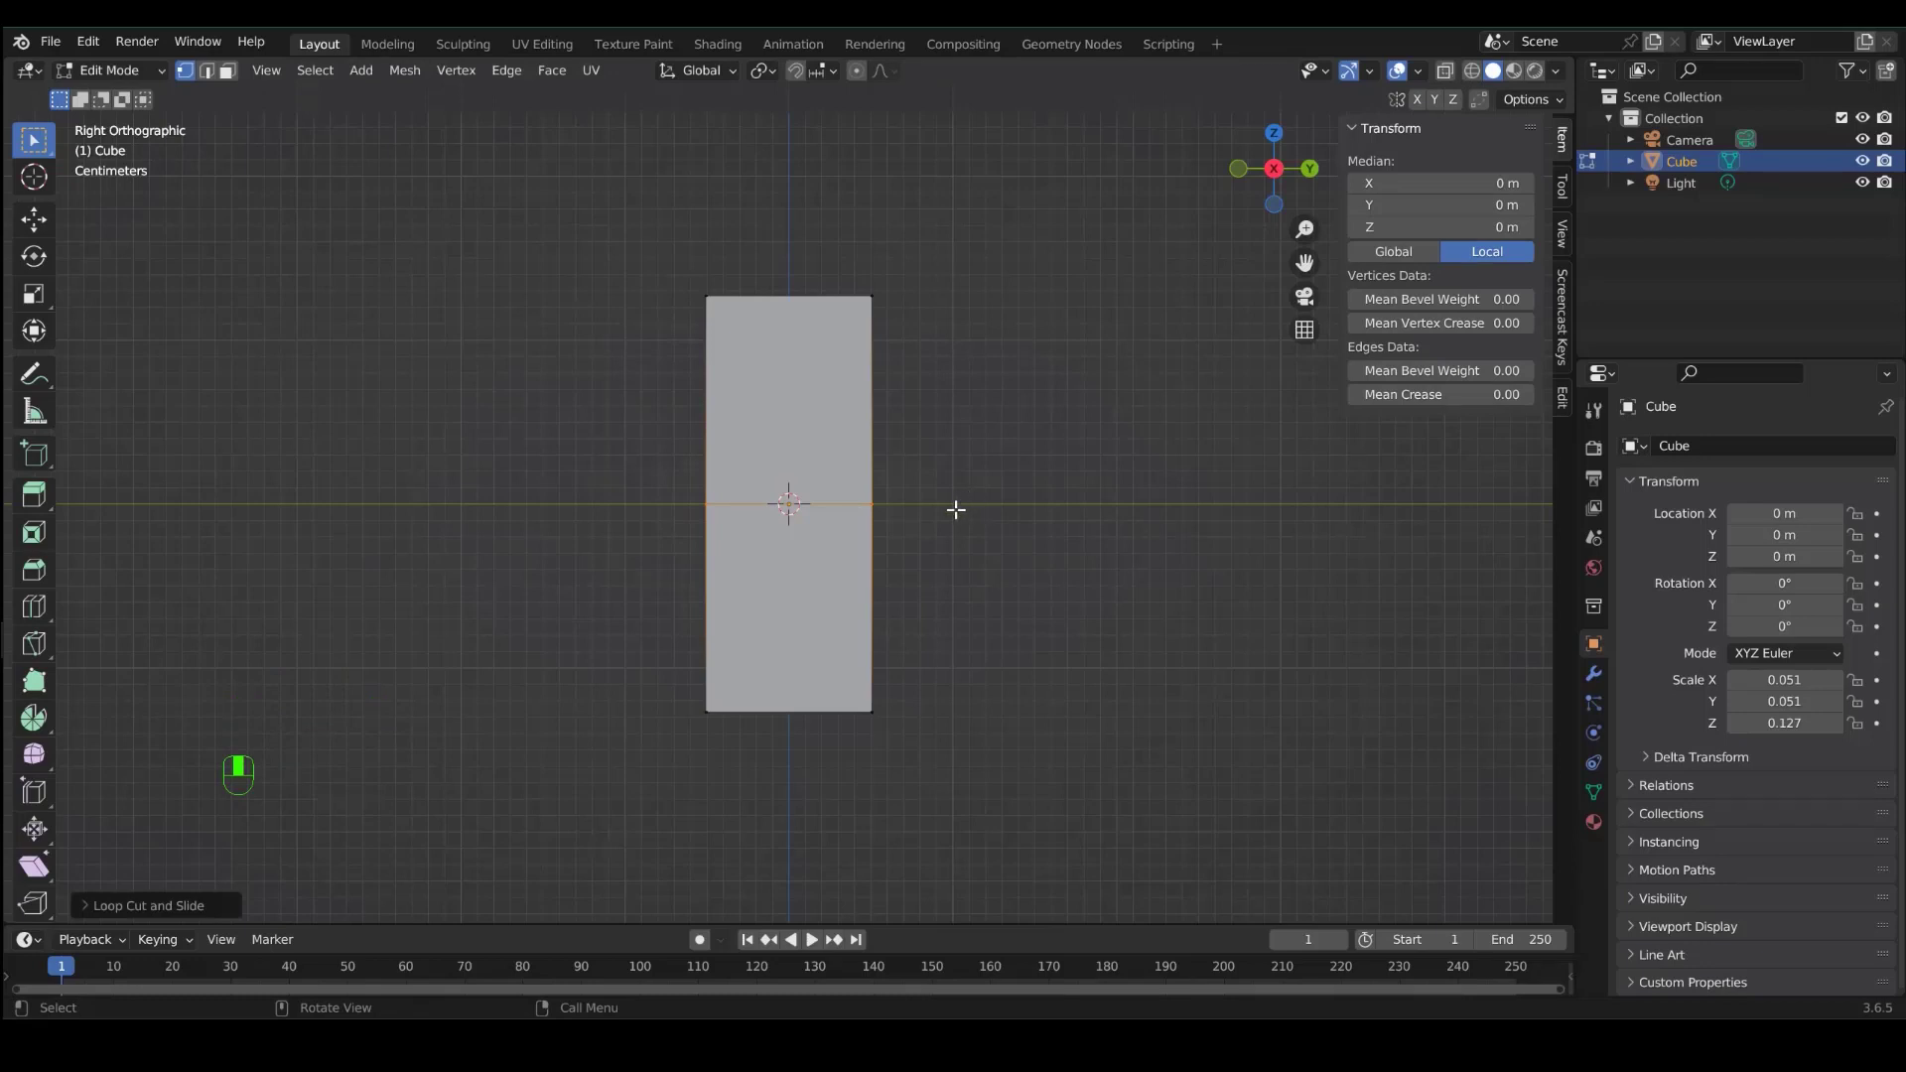
# - Extrude the upper half's face on the positive Y side about 0.417 m along Y to form a long arm
pyautogui.press('3')
pyautogui.moveTo(955, 509); pyautogui.dragTo(919, 506, button='middle')
pyautogui.click(871, 467)
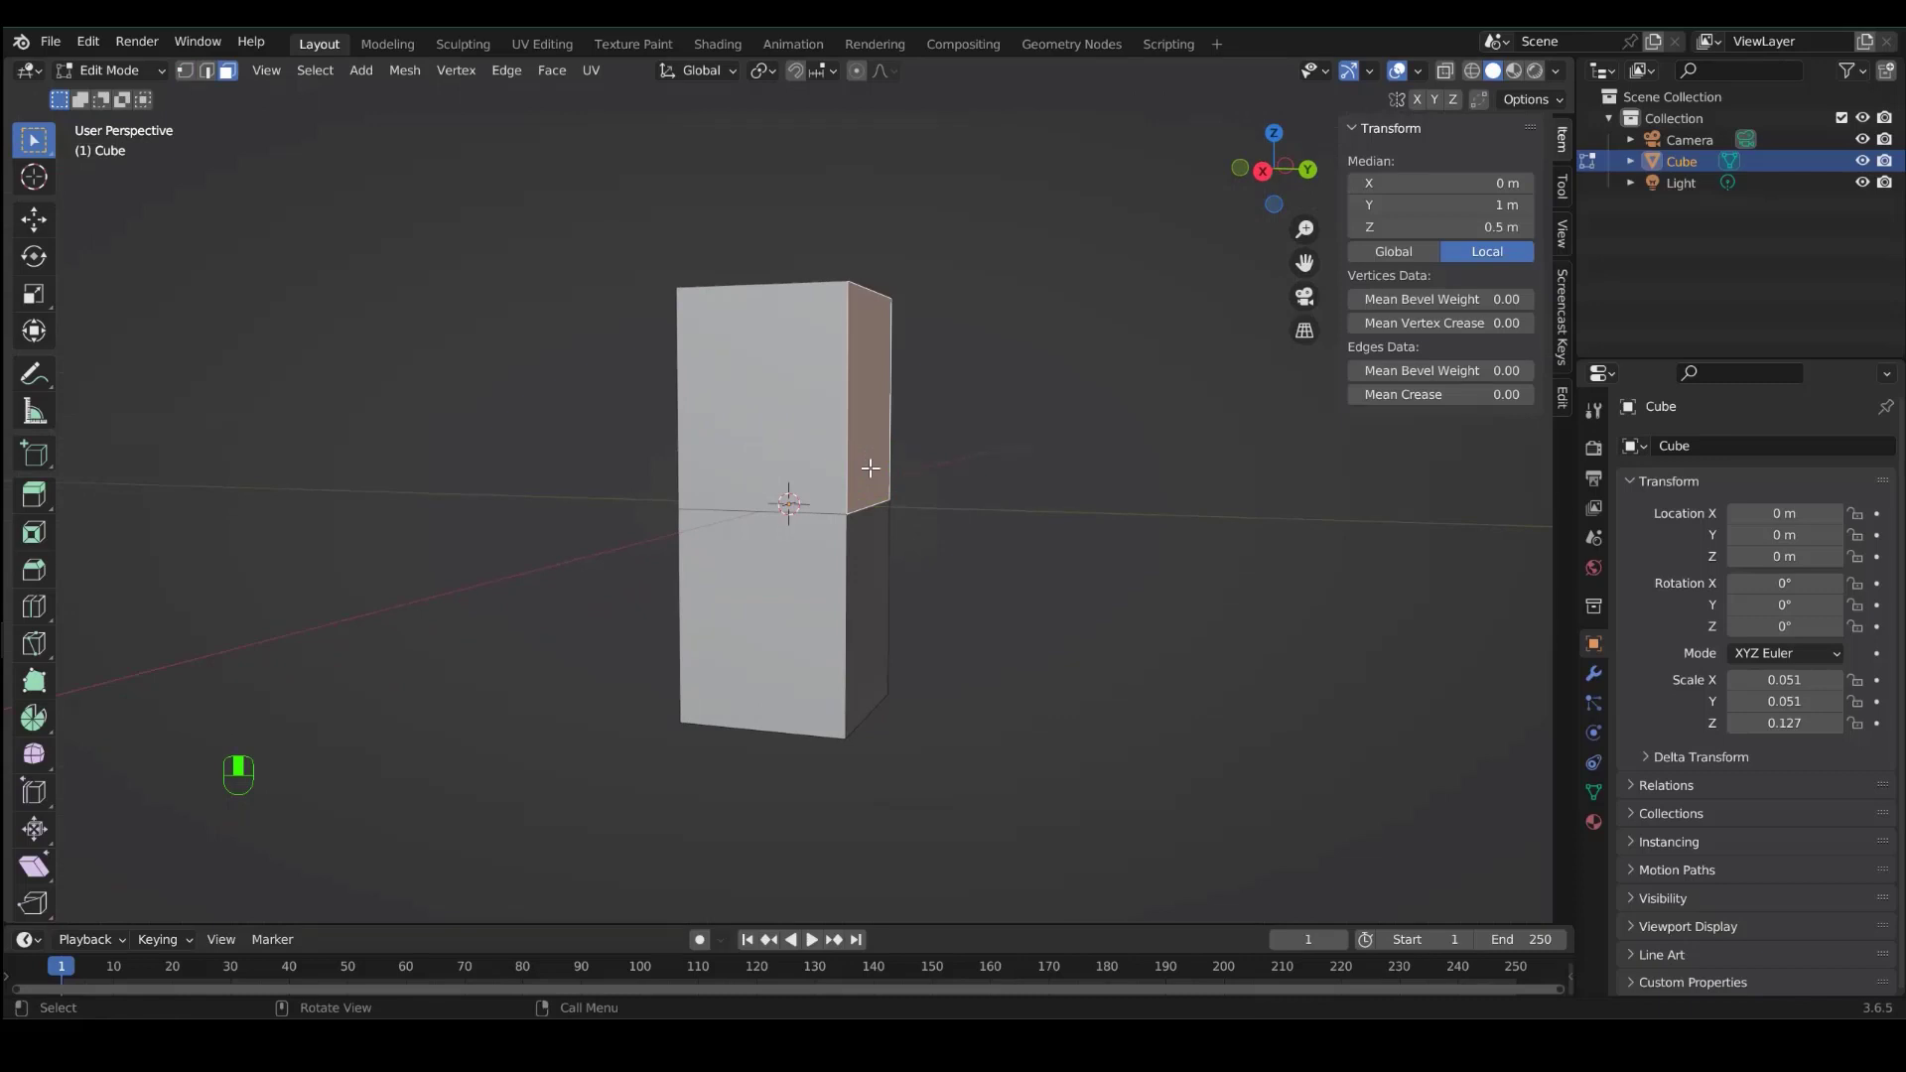
pyautogui.press('KP_3')
pyautogui.scroll(-2, 1010, 499)
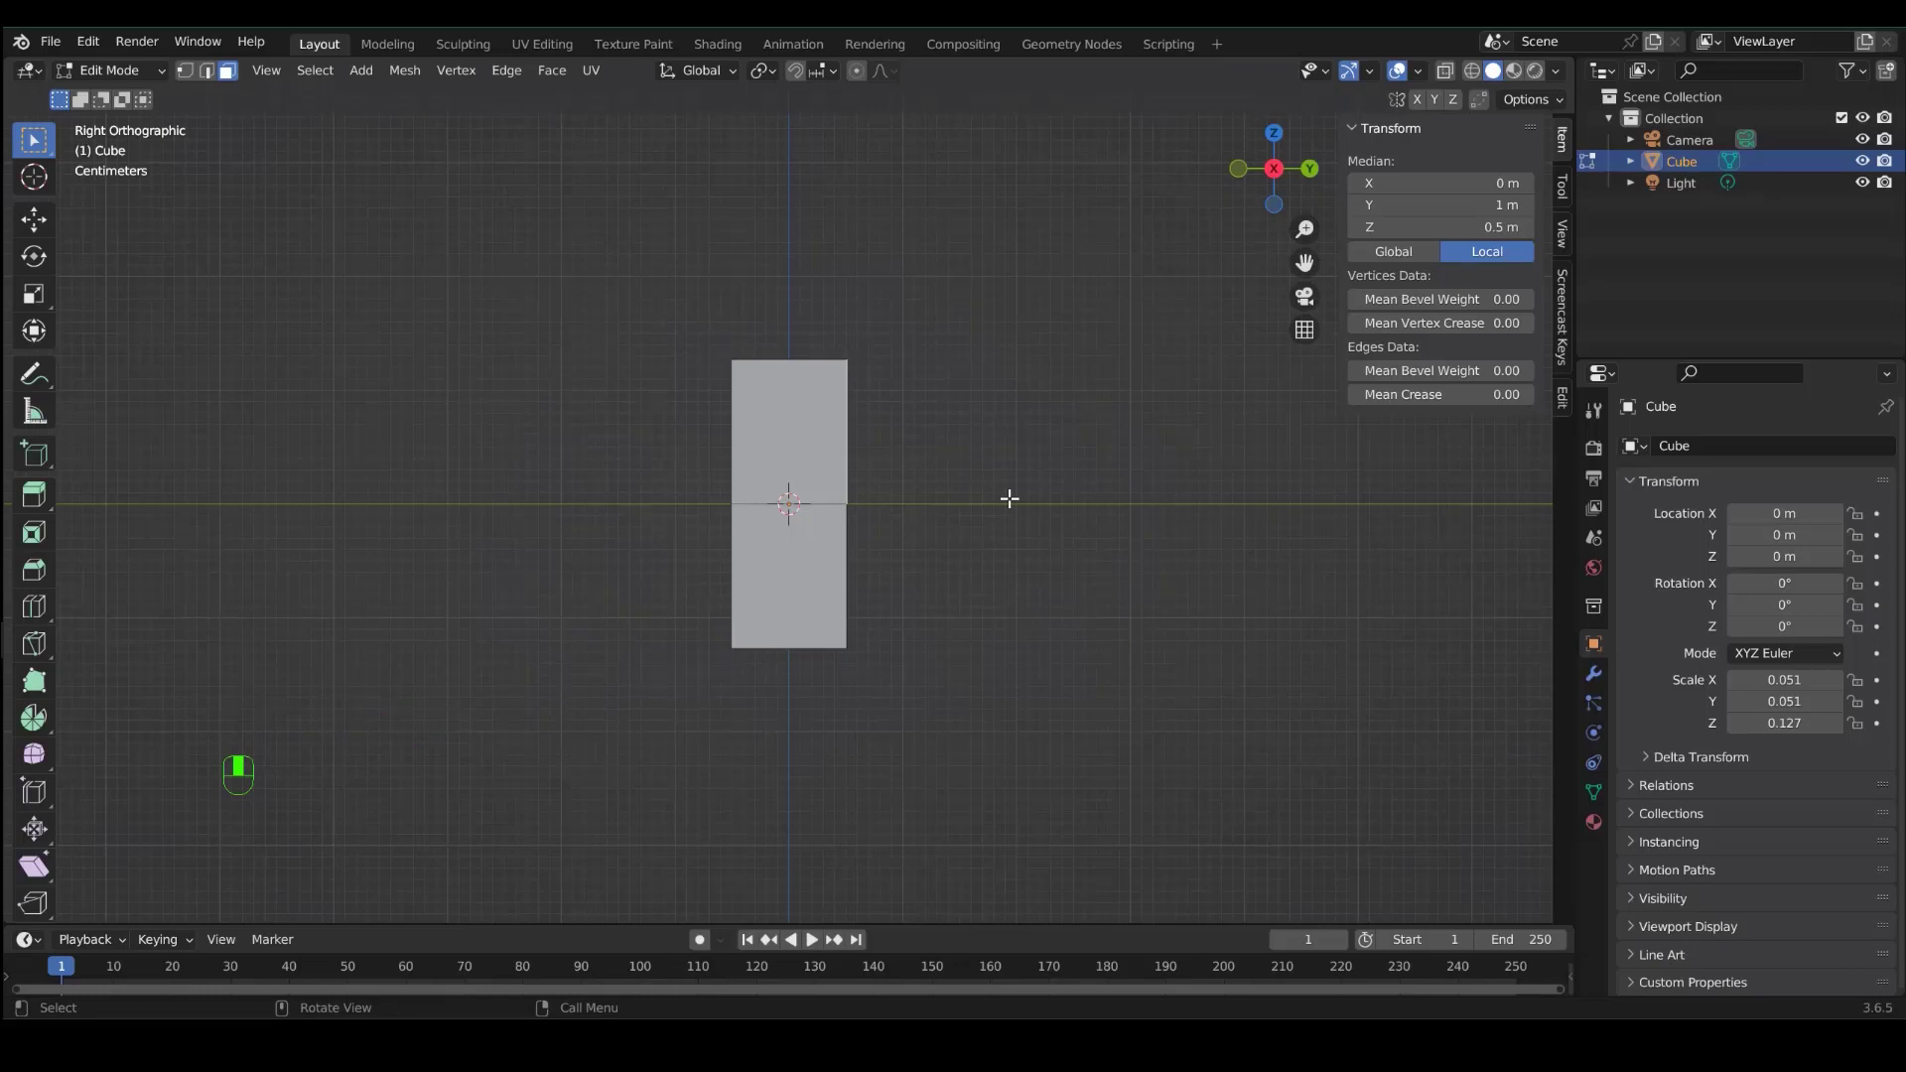
pyautogui.press('e')
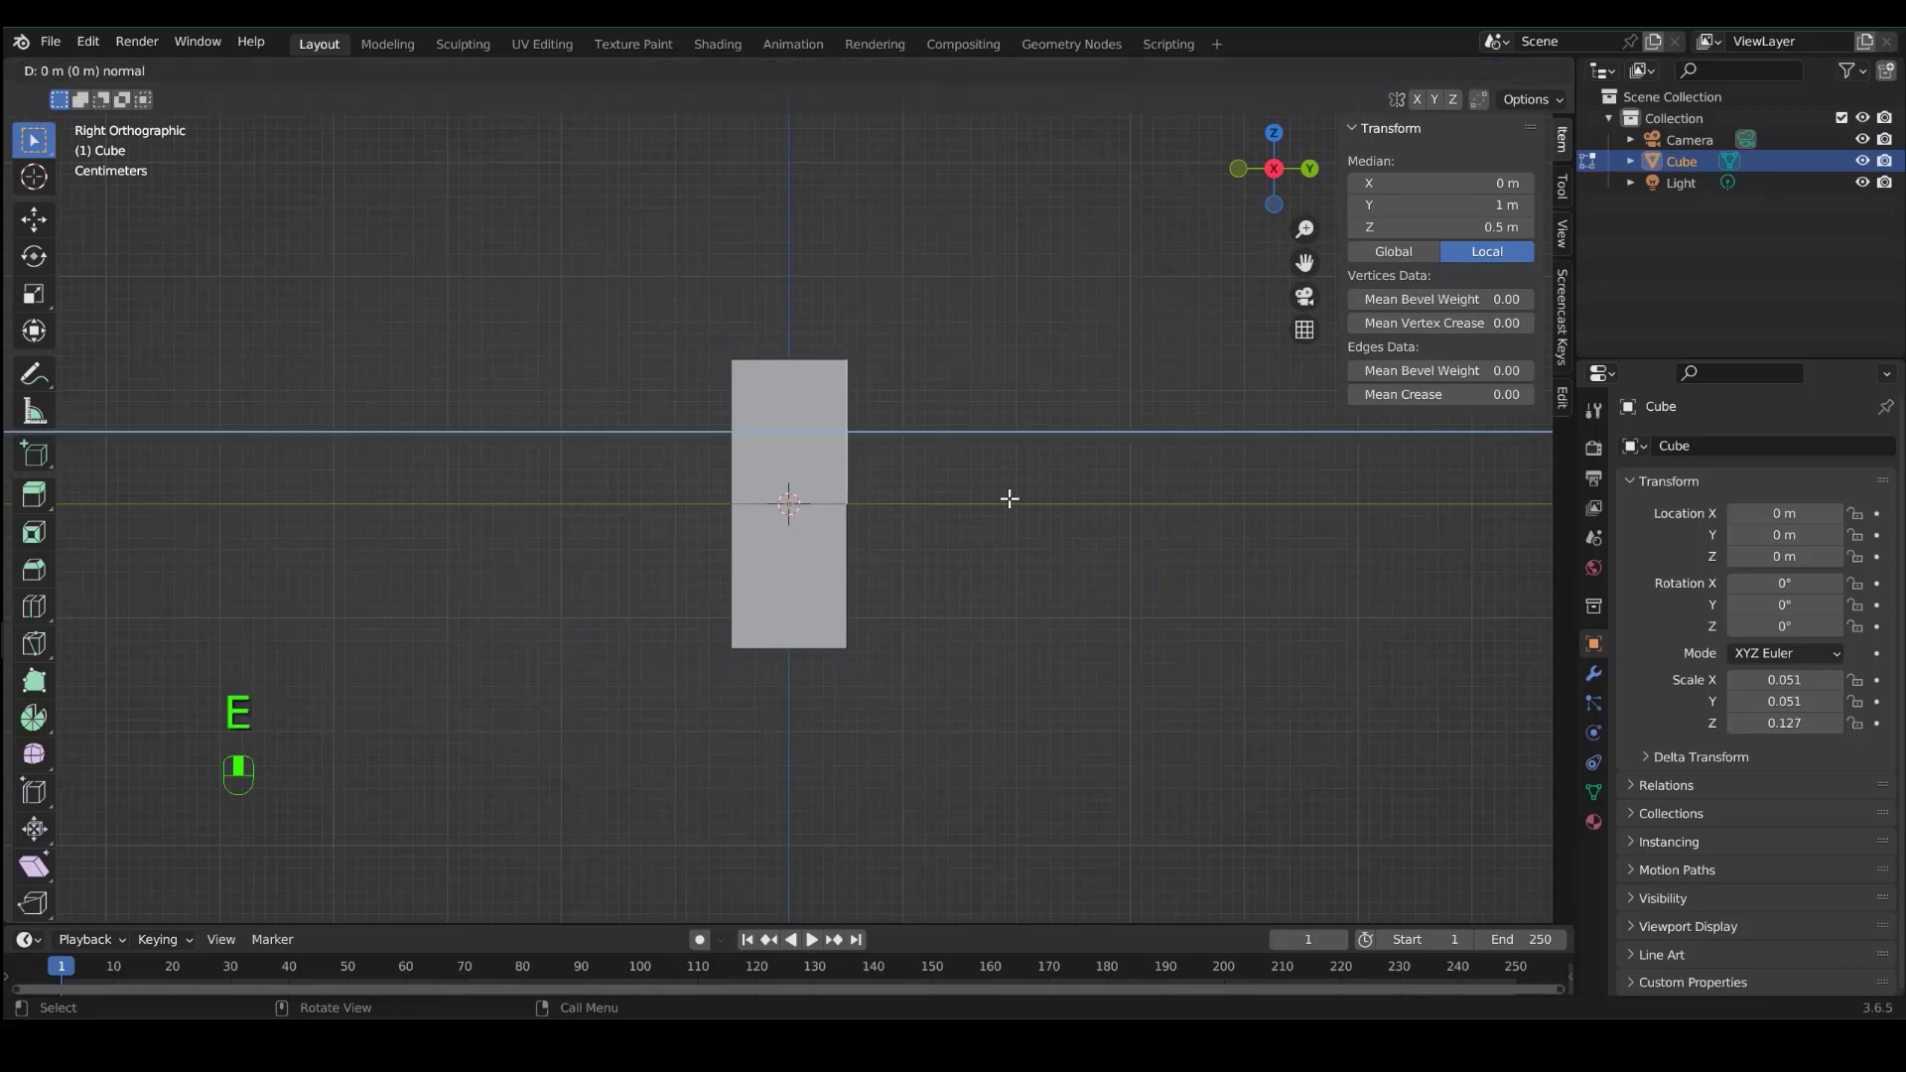
pyautogui.press('y')
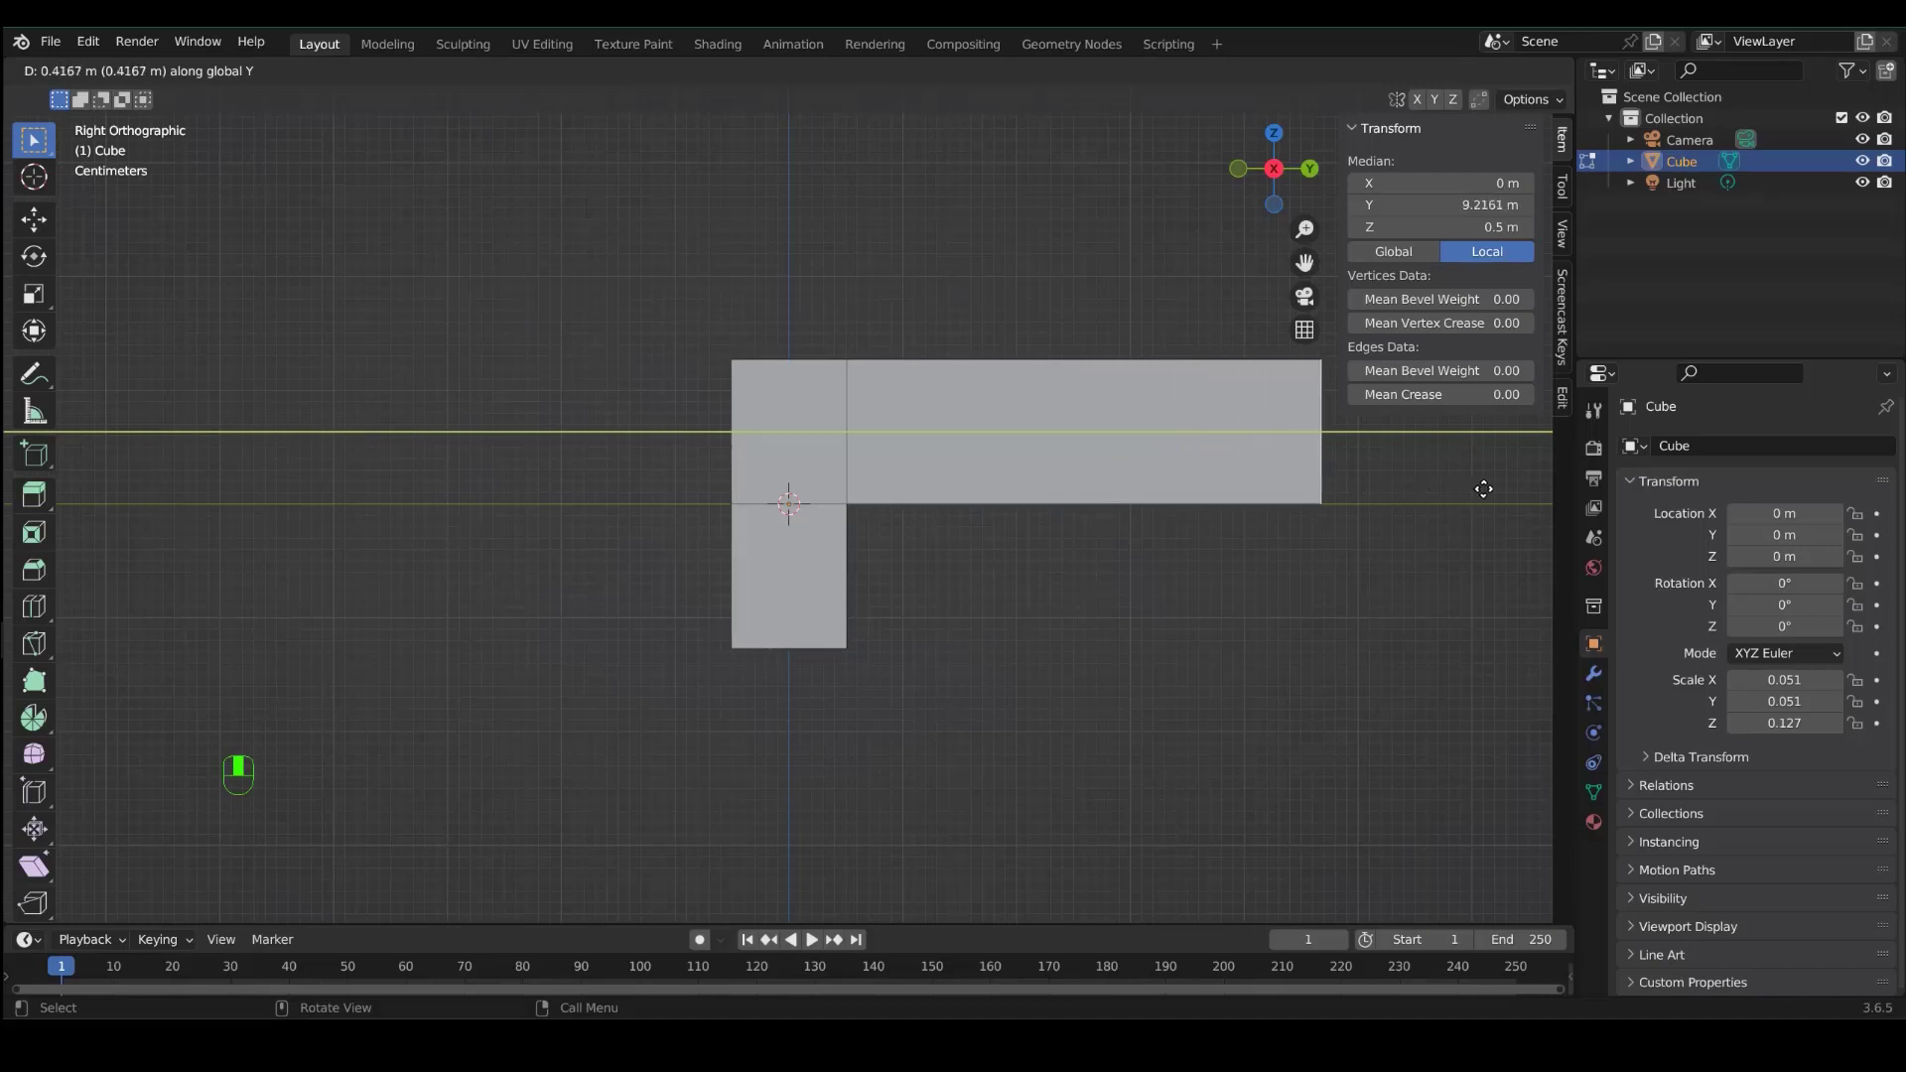
pyautogui.click(1483, 489)
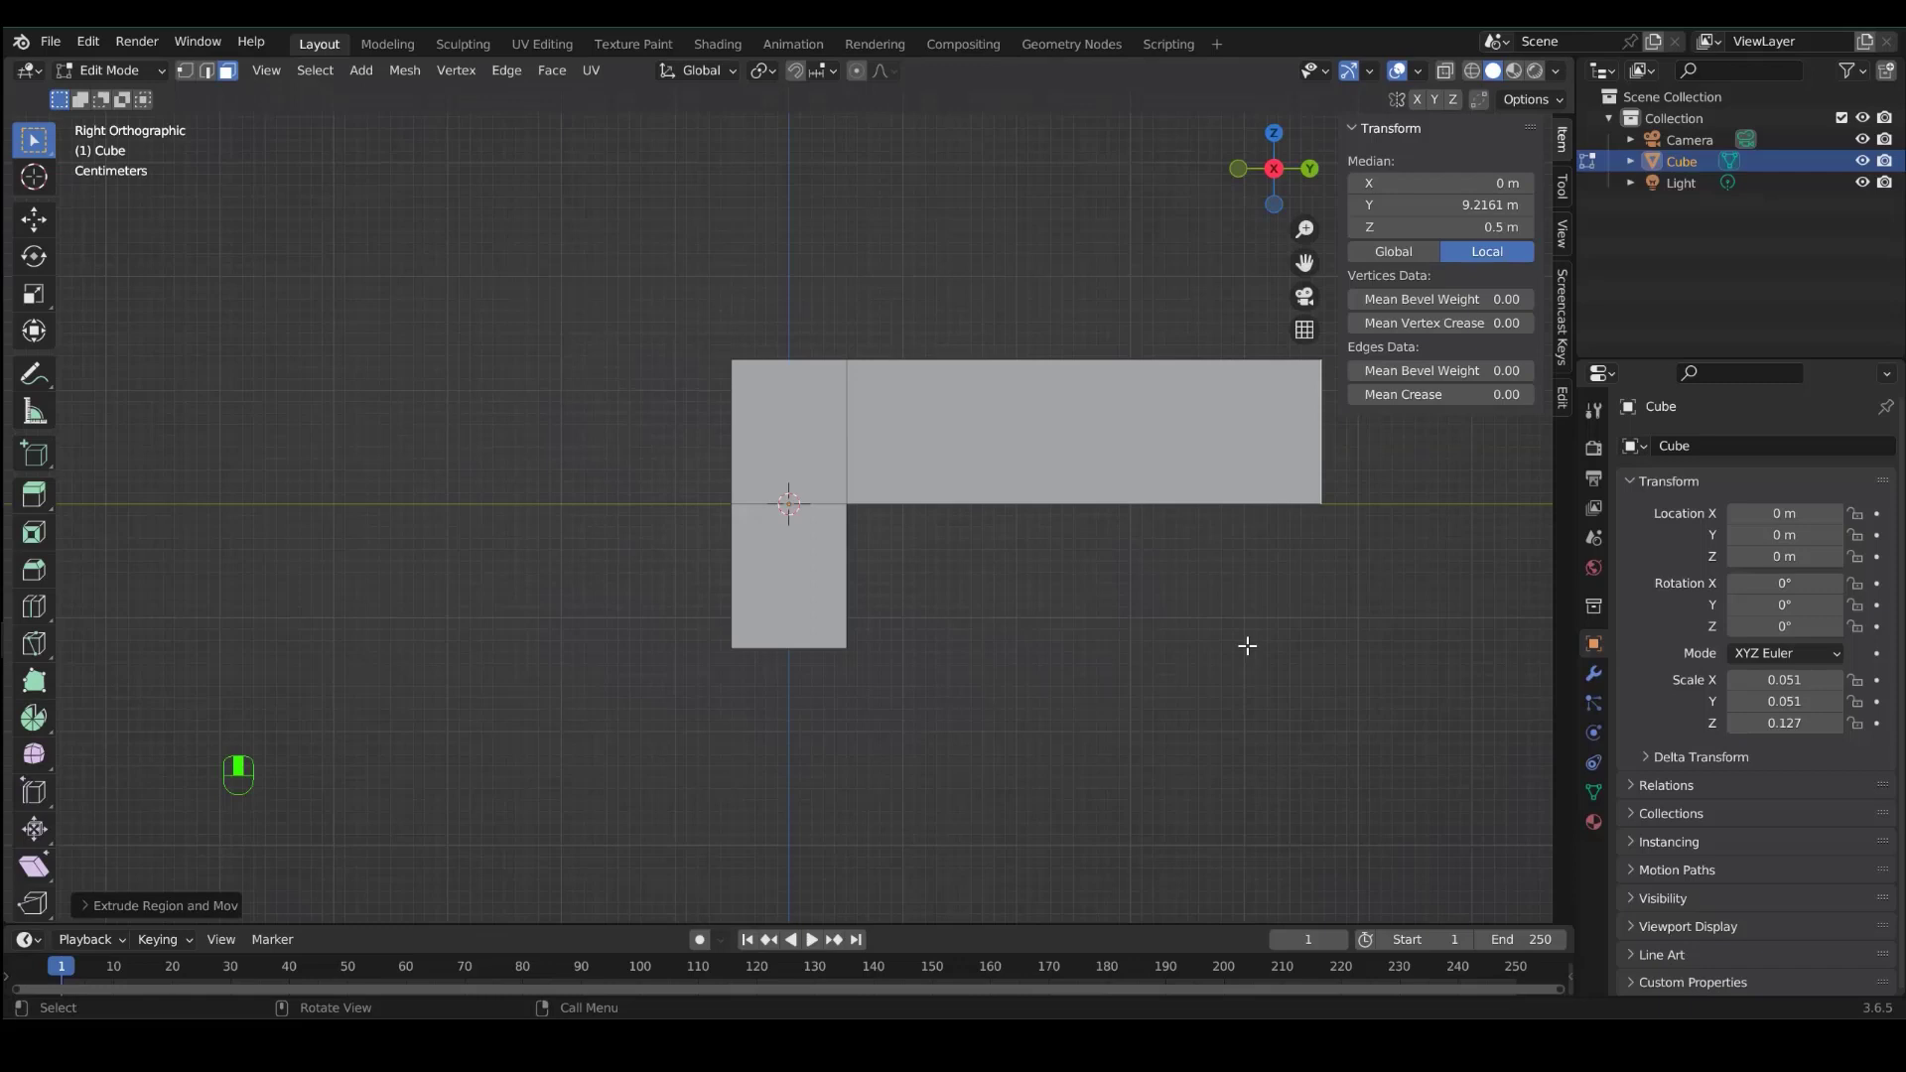
# - Extrude the arm's end face in place without offset, and subdivide the new face once
pyautogui.keyDown('shift'); pyautogui.moveTo(1247, 645); pyautogui.dragTo(1046, 630, button='middle'); pyautogui.keyUp('shift')
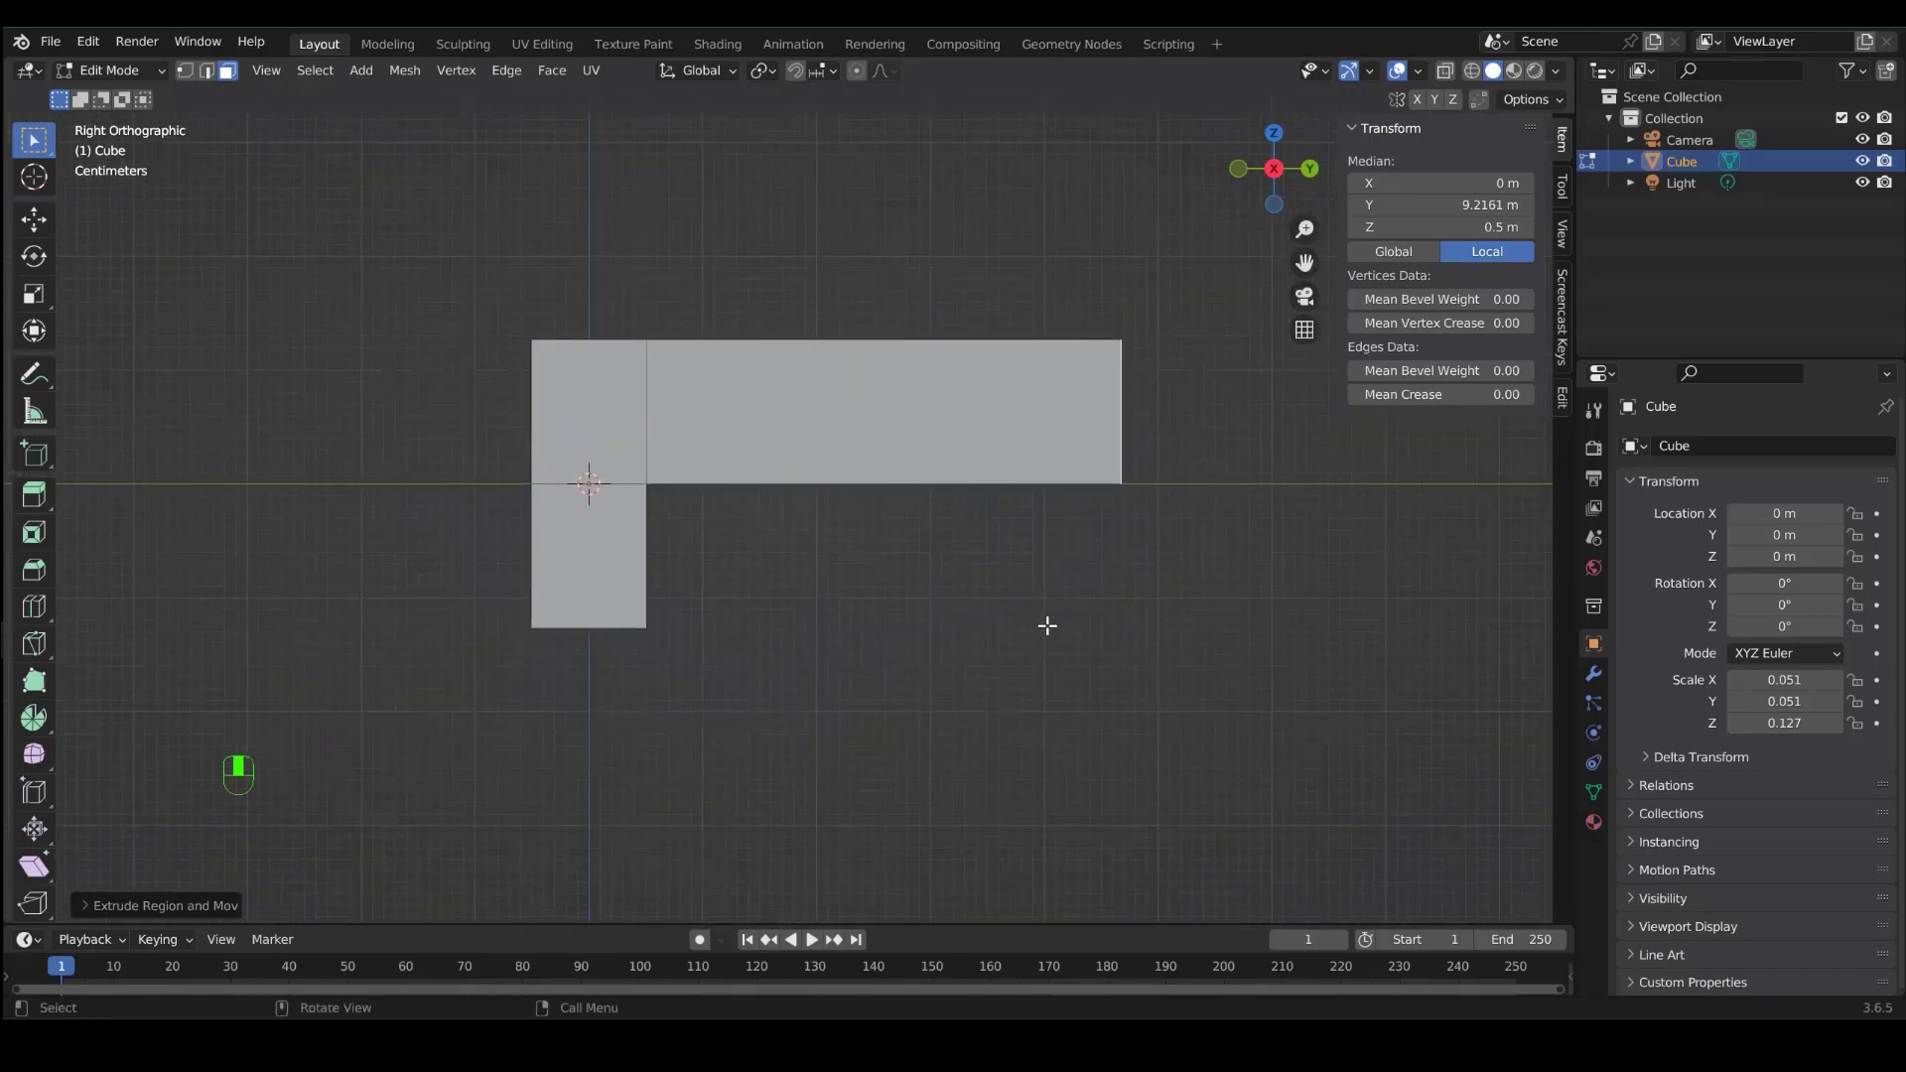
pyautogui.press('n')
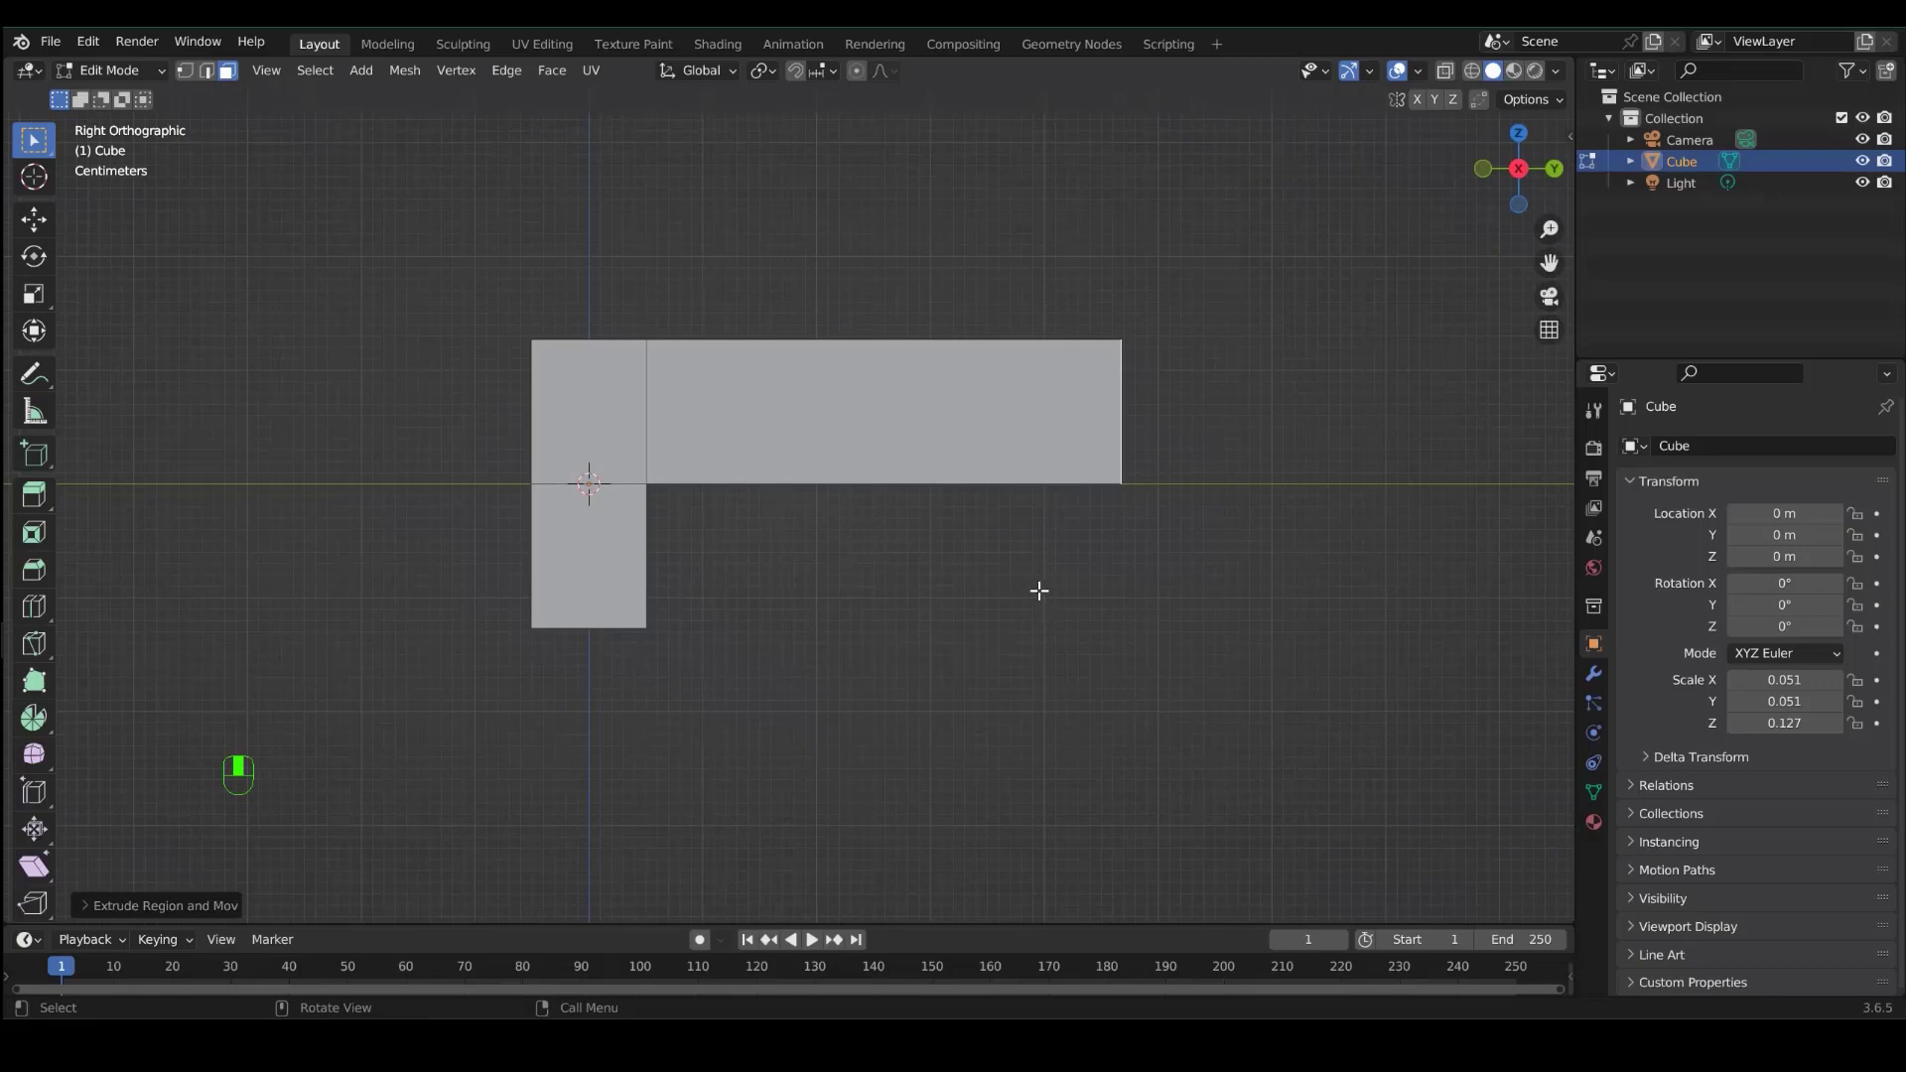
pyautogui.press('n')
pyautogui.moveTo(1038, 592); pyautogui.dragTo(868, 617, button='middle')
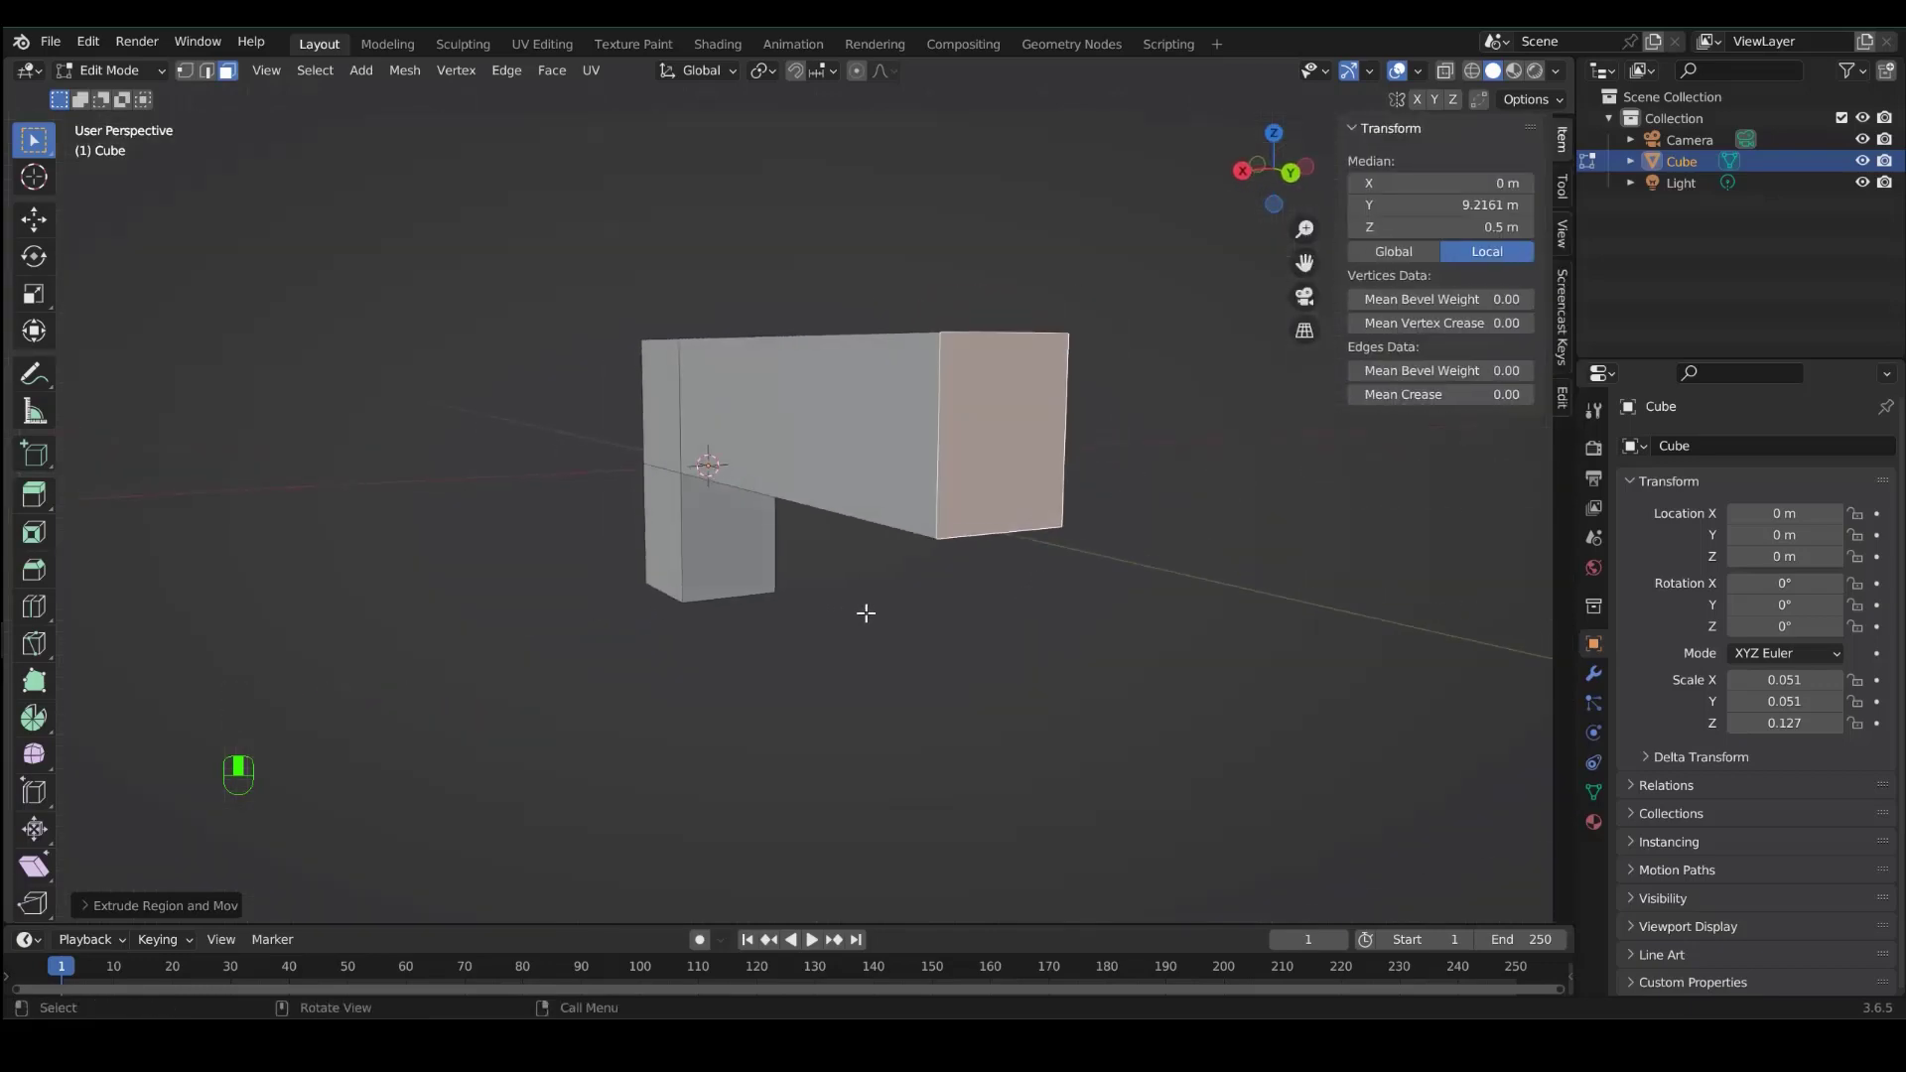
pyautogui.press('e')
pyautogui.rightClick(763, 558)
pyautogui.rightClick(987, 434)
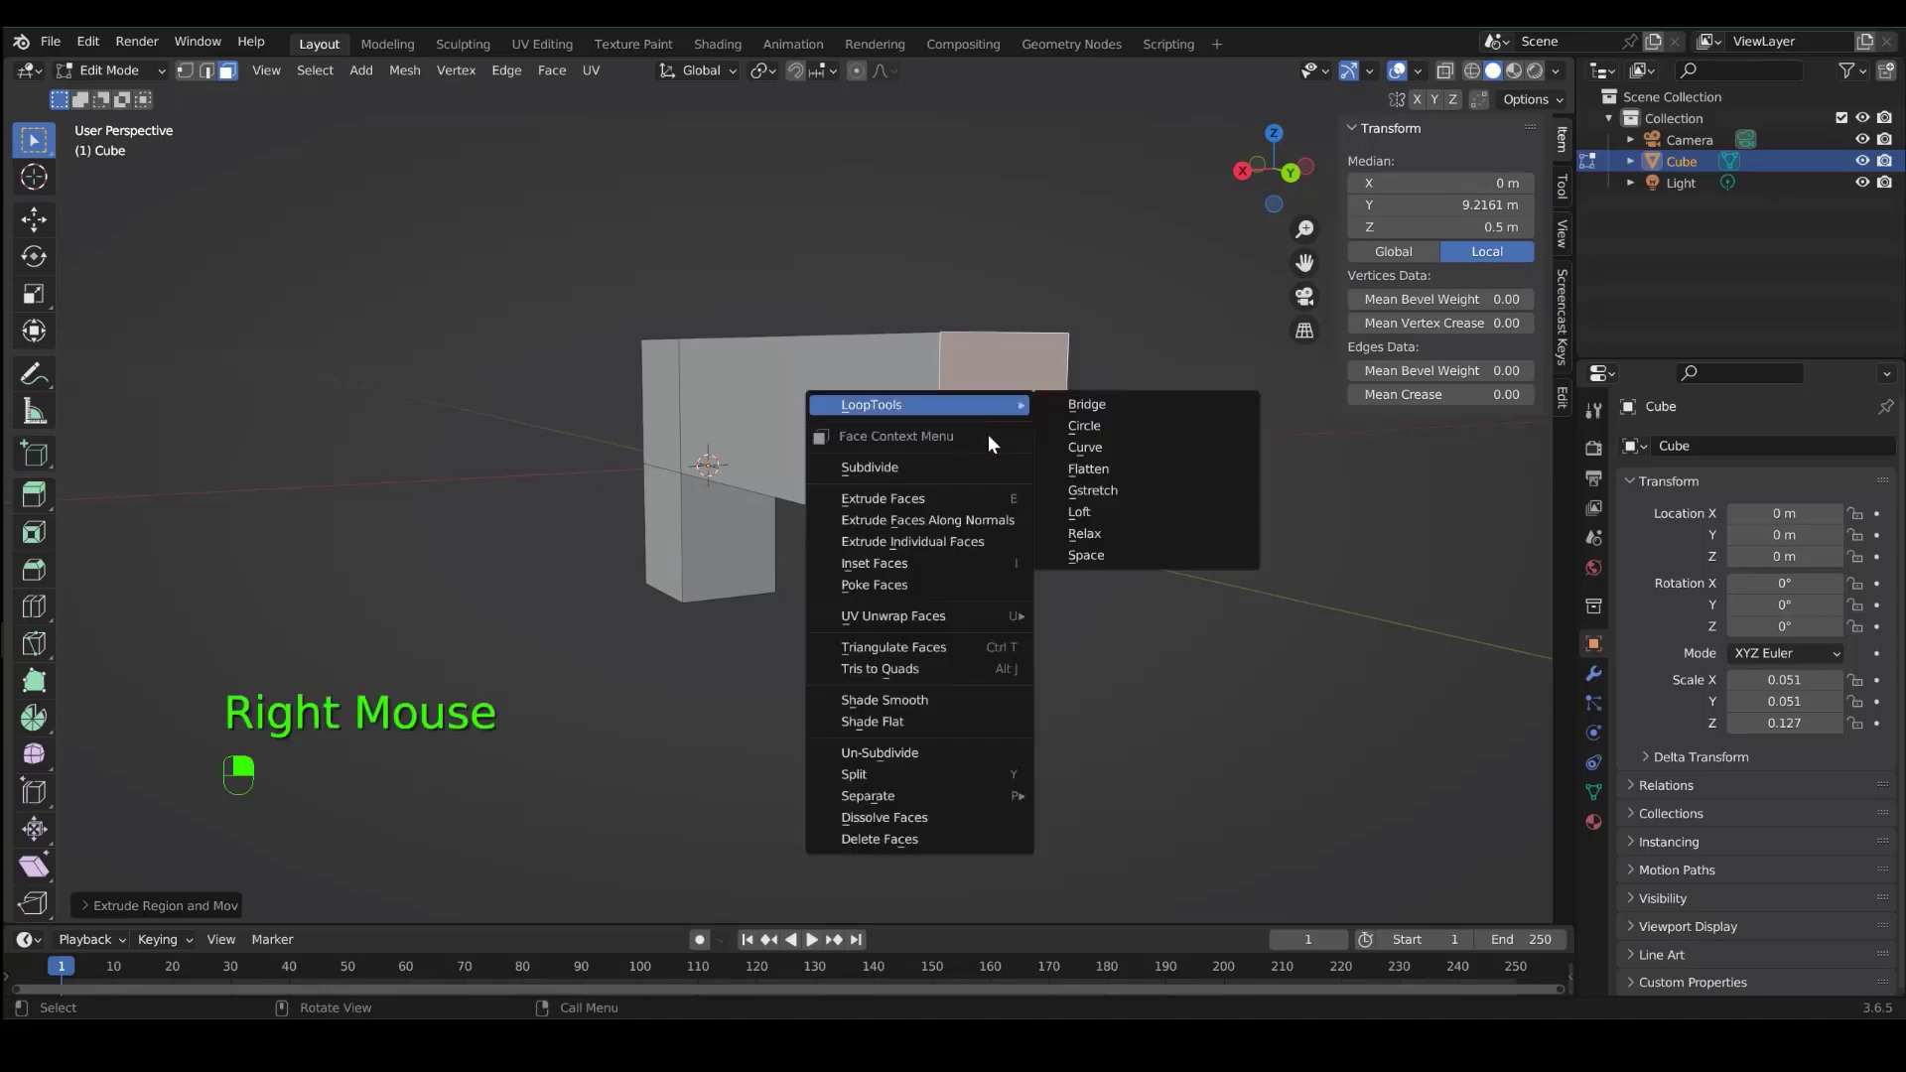
pyautogui.click(934, 464)
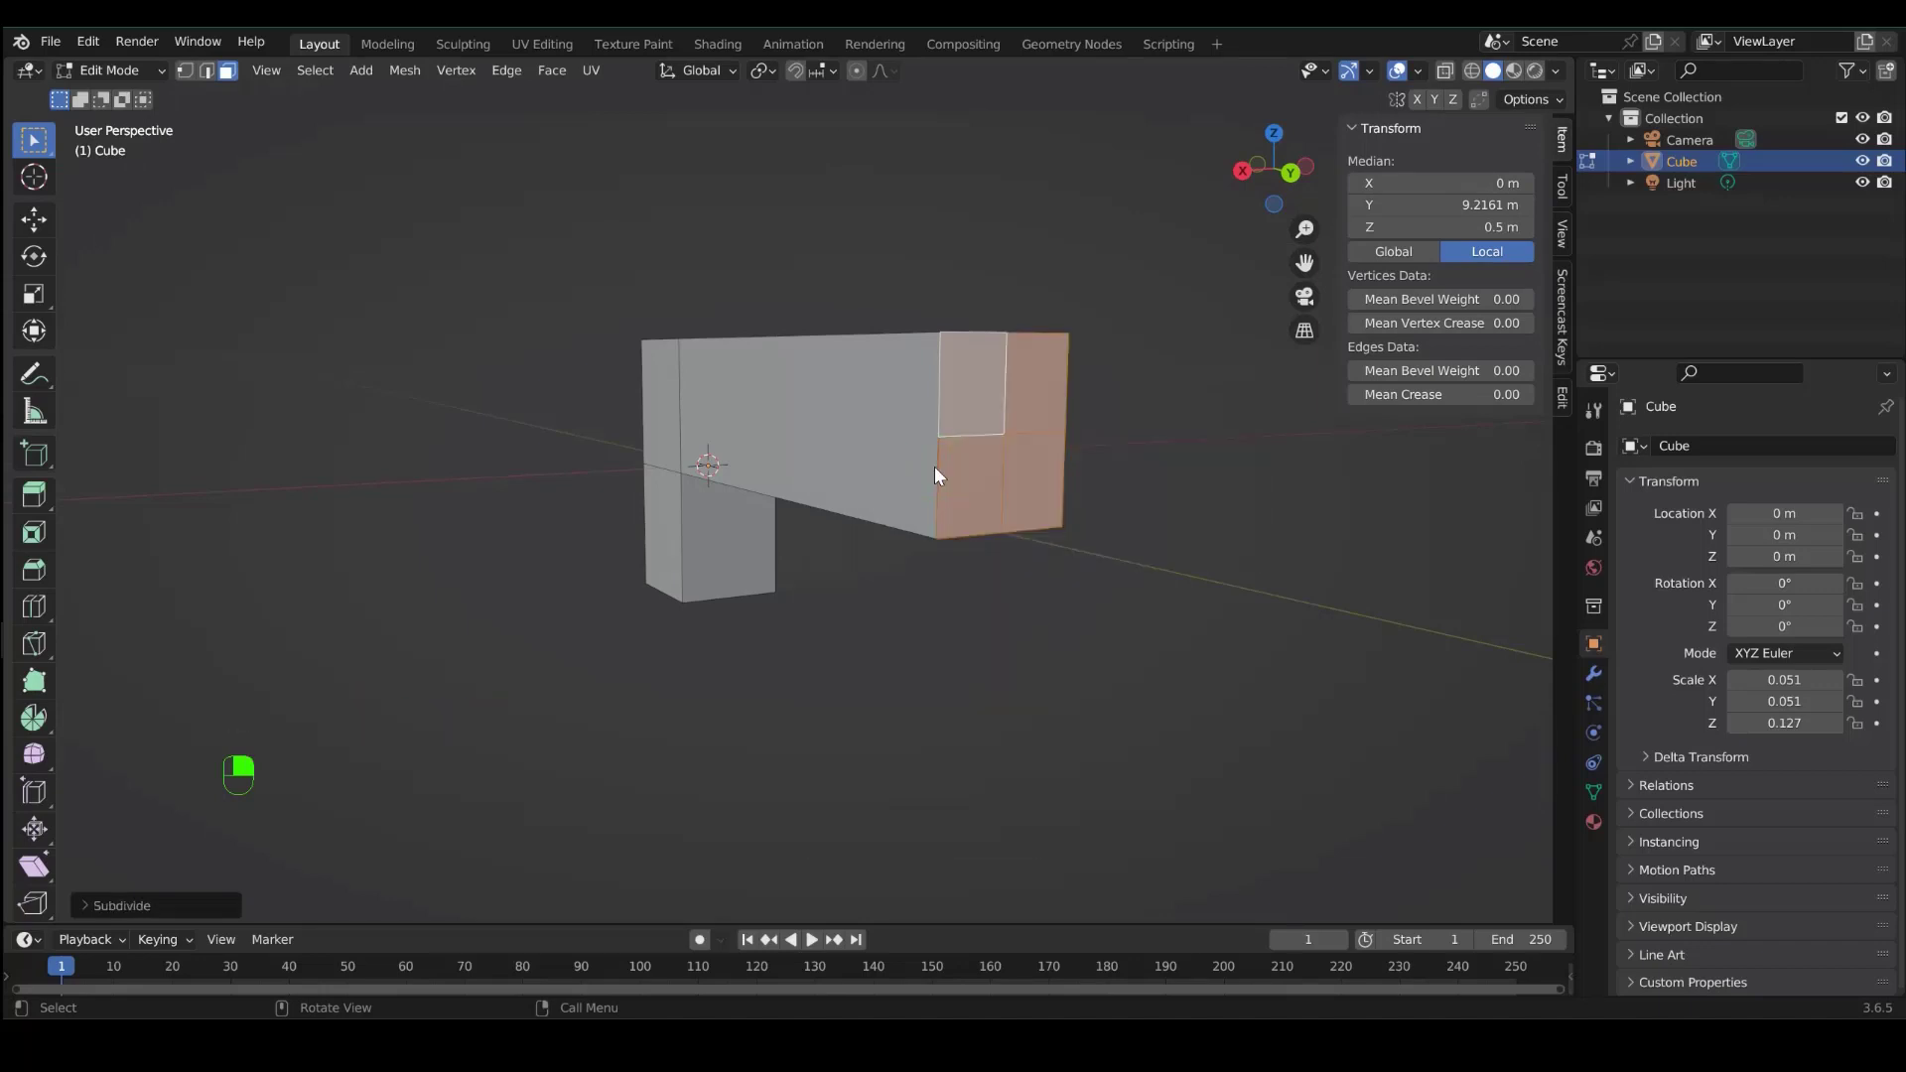
# - Check in the add-on preferences that LoopTools is enabled, searching for "loo"
pyautogui.click(1561, 397)
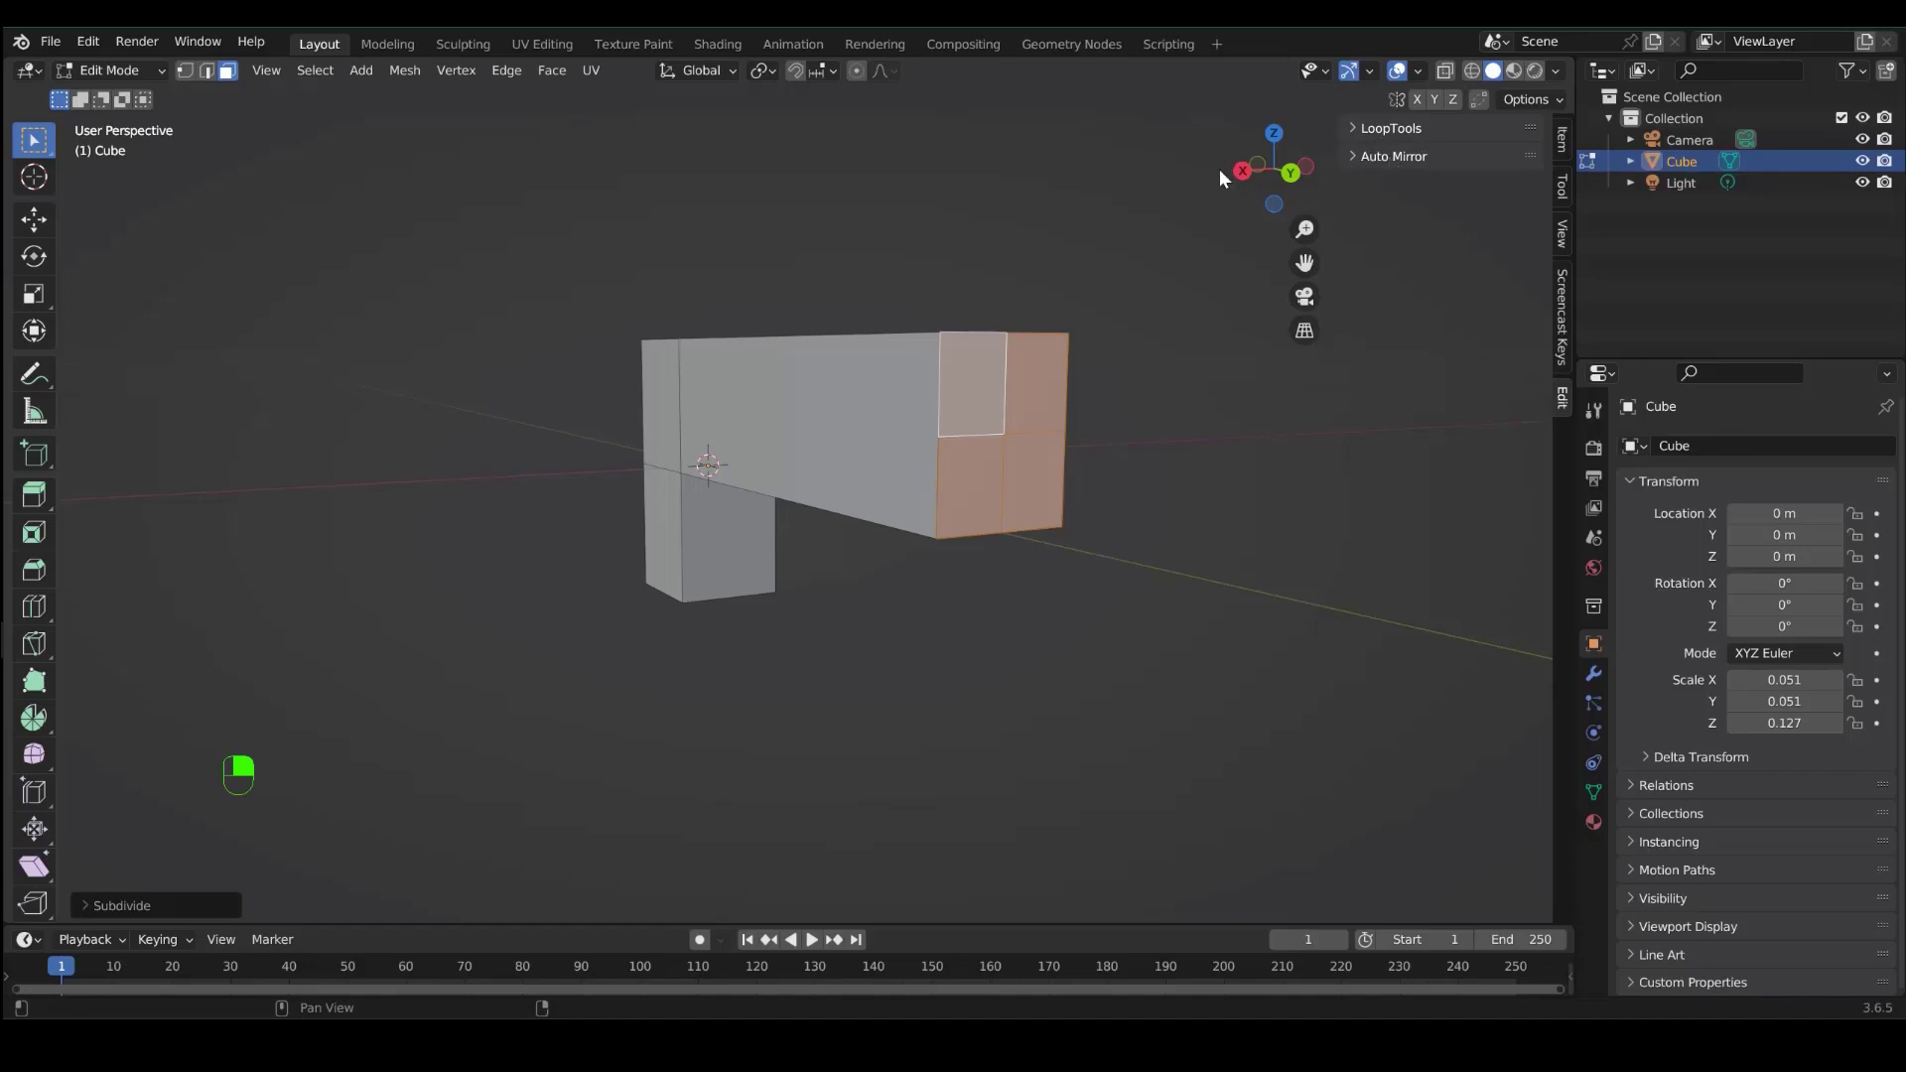
pyautogui.click(87, 41)
pyautogui.click(105, 361)
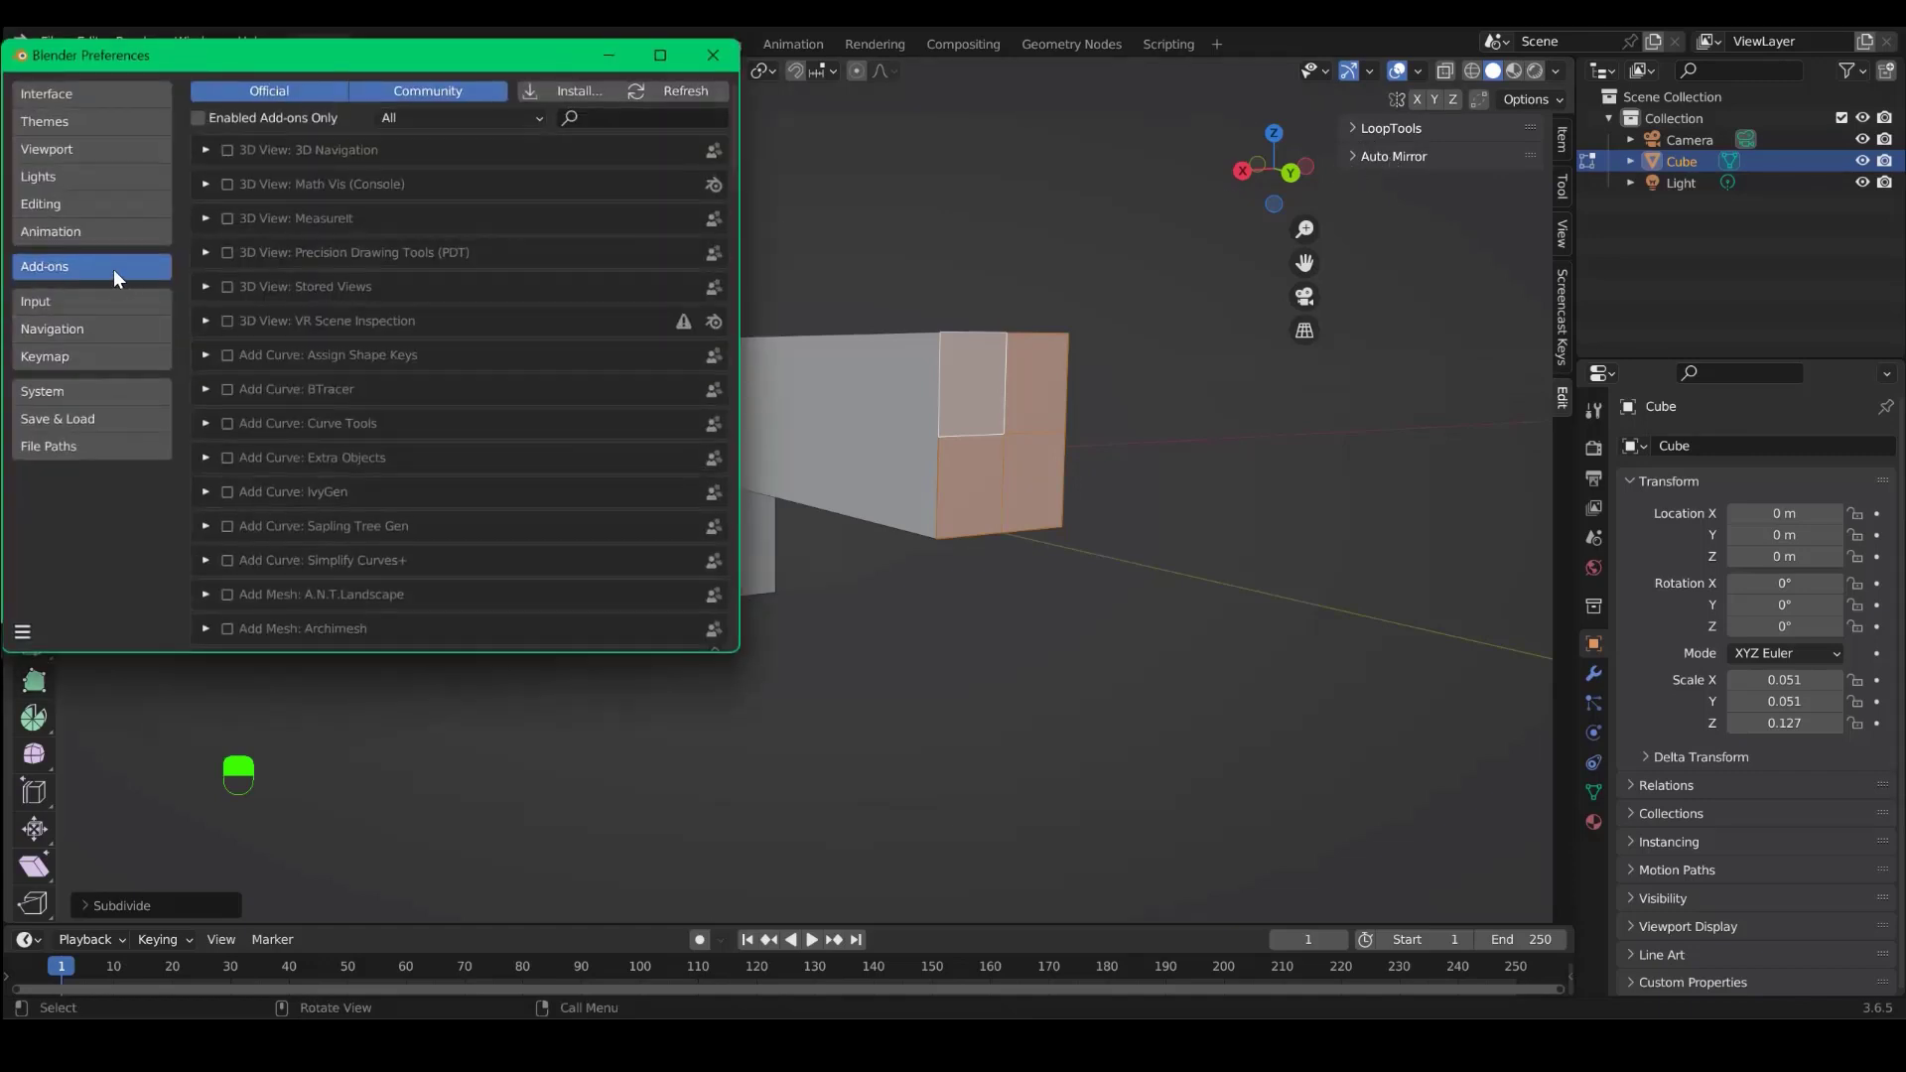
pyautogui.click(625, 117)
pyautogui.write('loo')
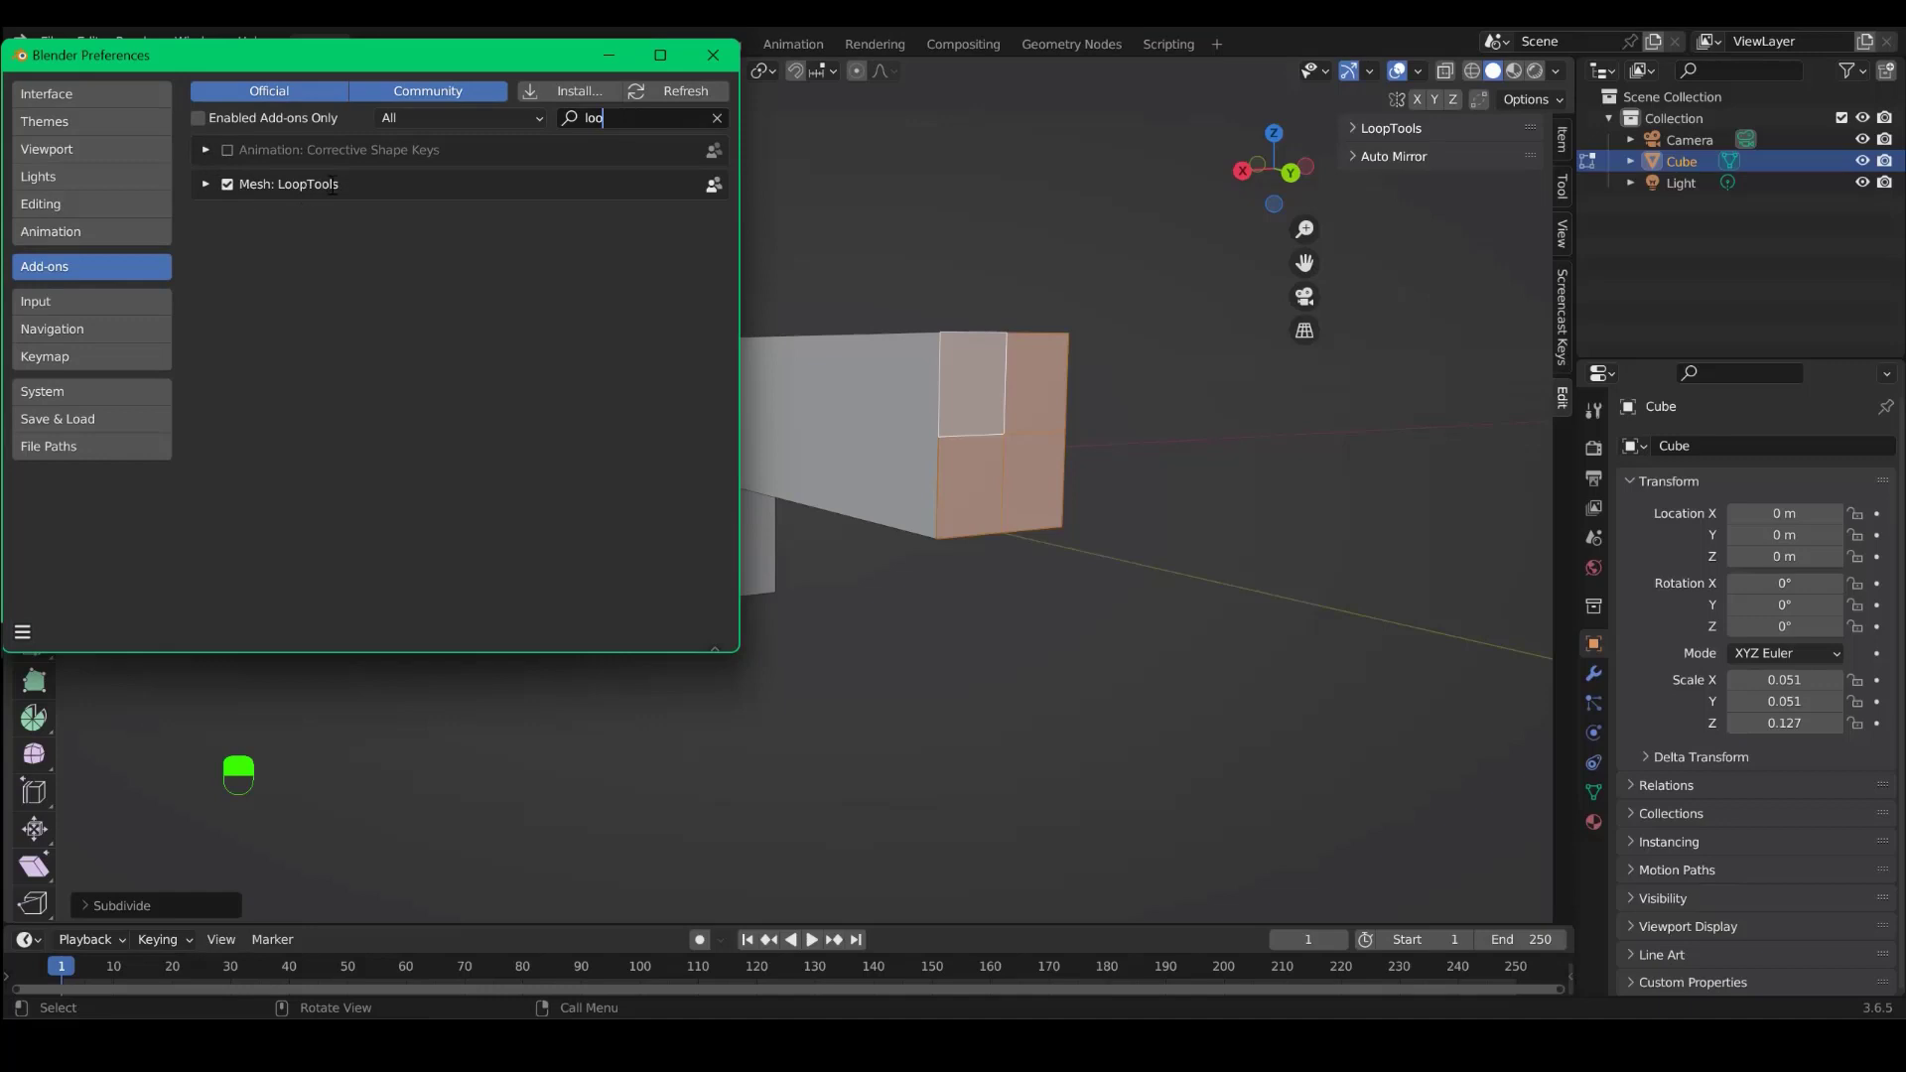
pyautogui.click(713, 55)
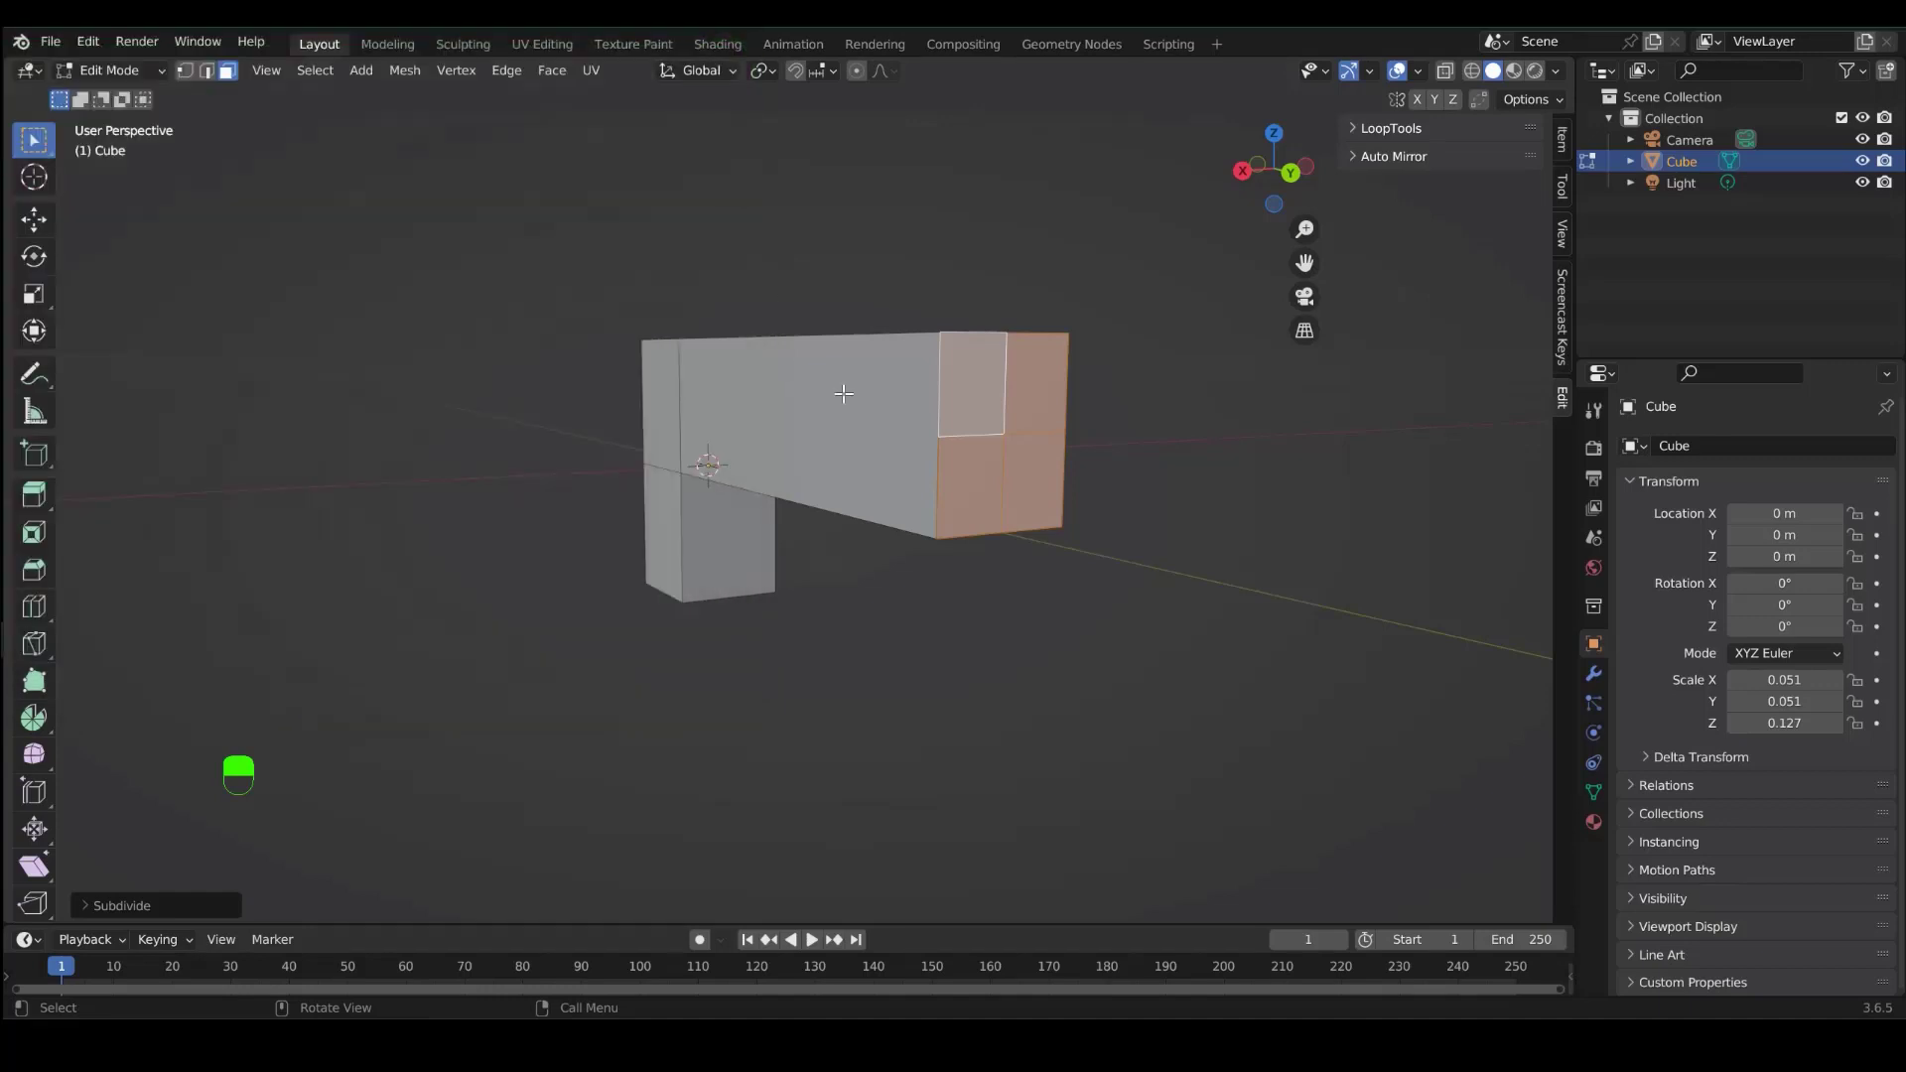
# - Shape the subdivided end faces into a circle with LoopTools and scale them to about 0.51 along Z
pyautogui.click(1356, 128)
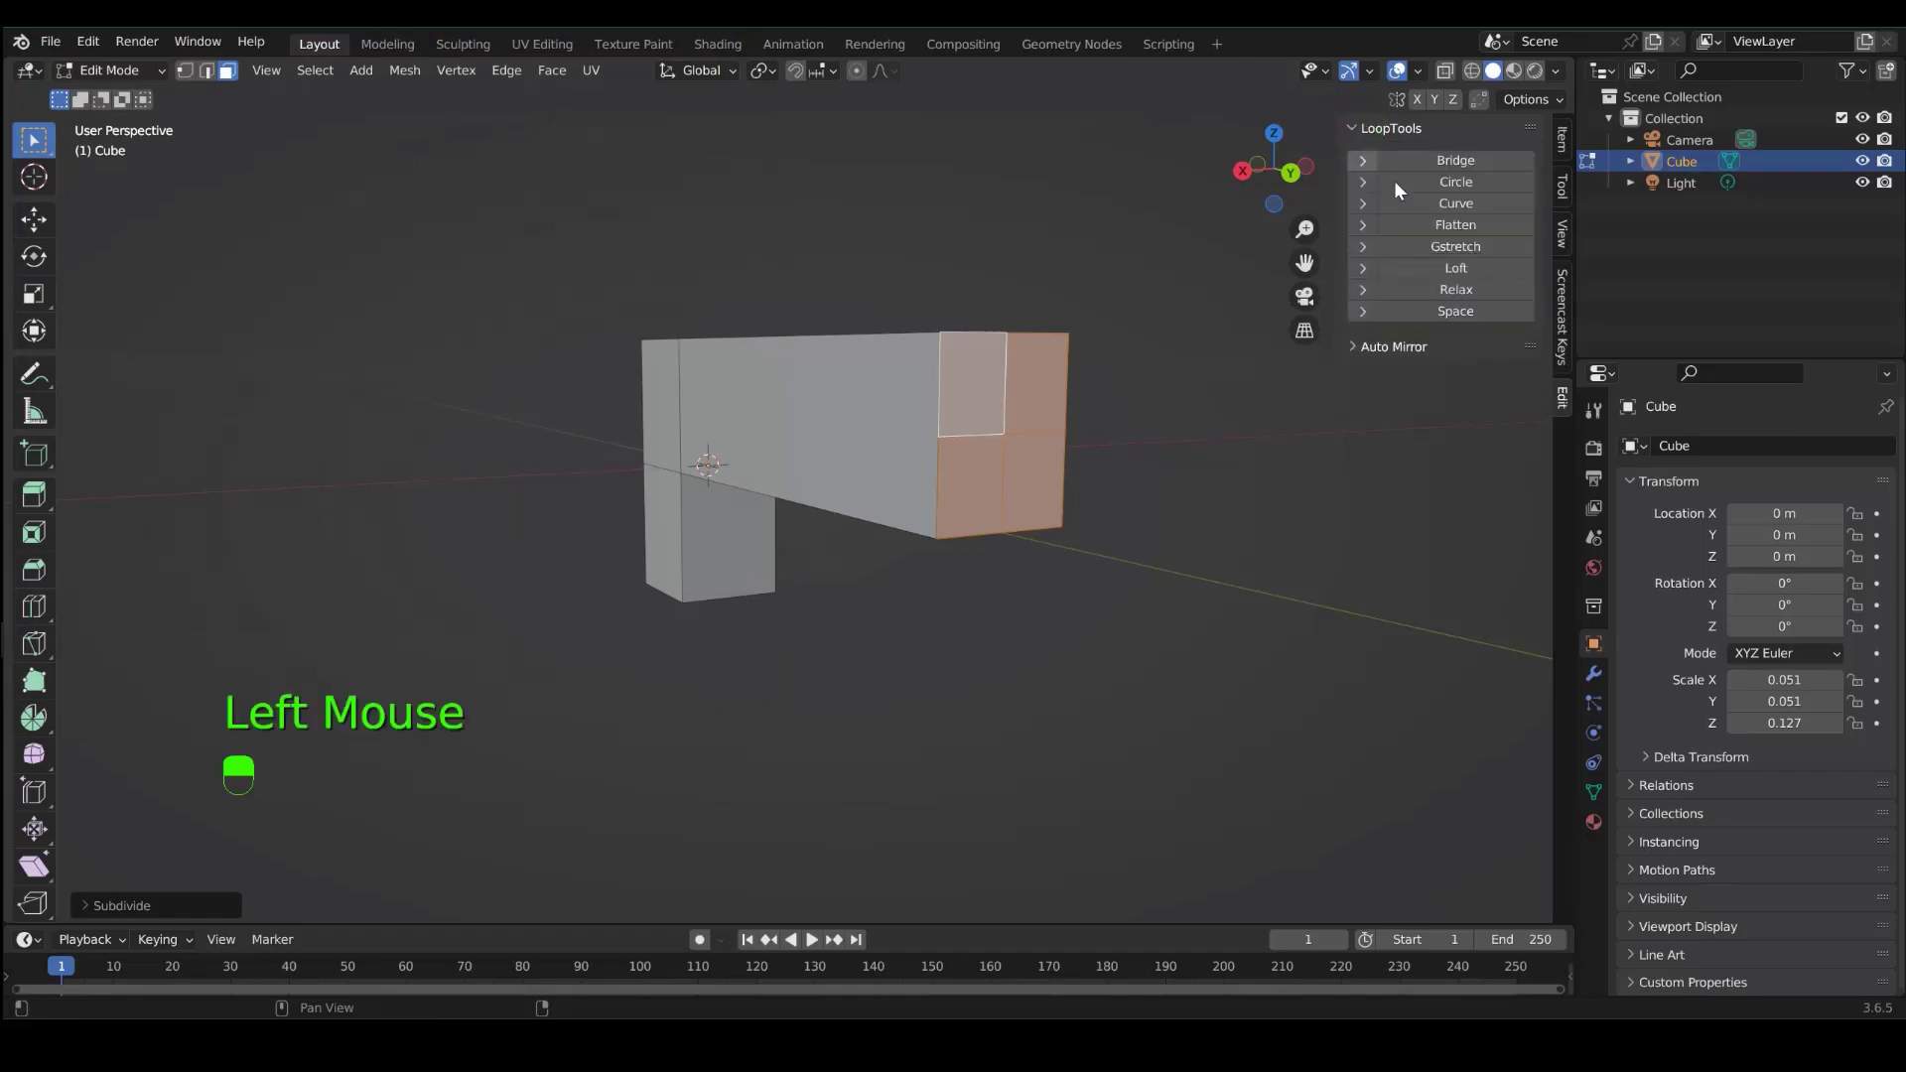
pyautogui.click(1451, 182)
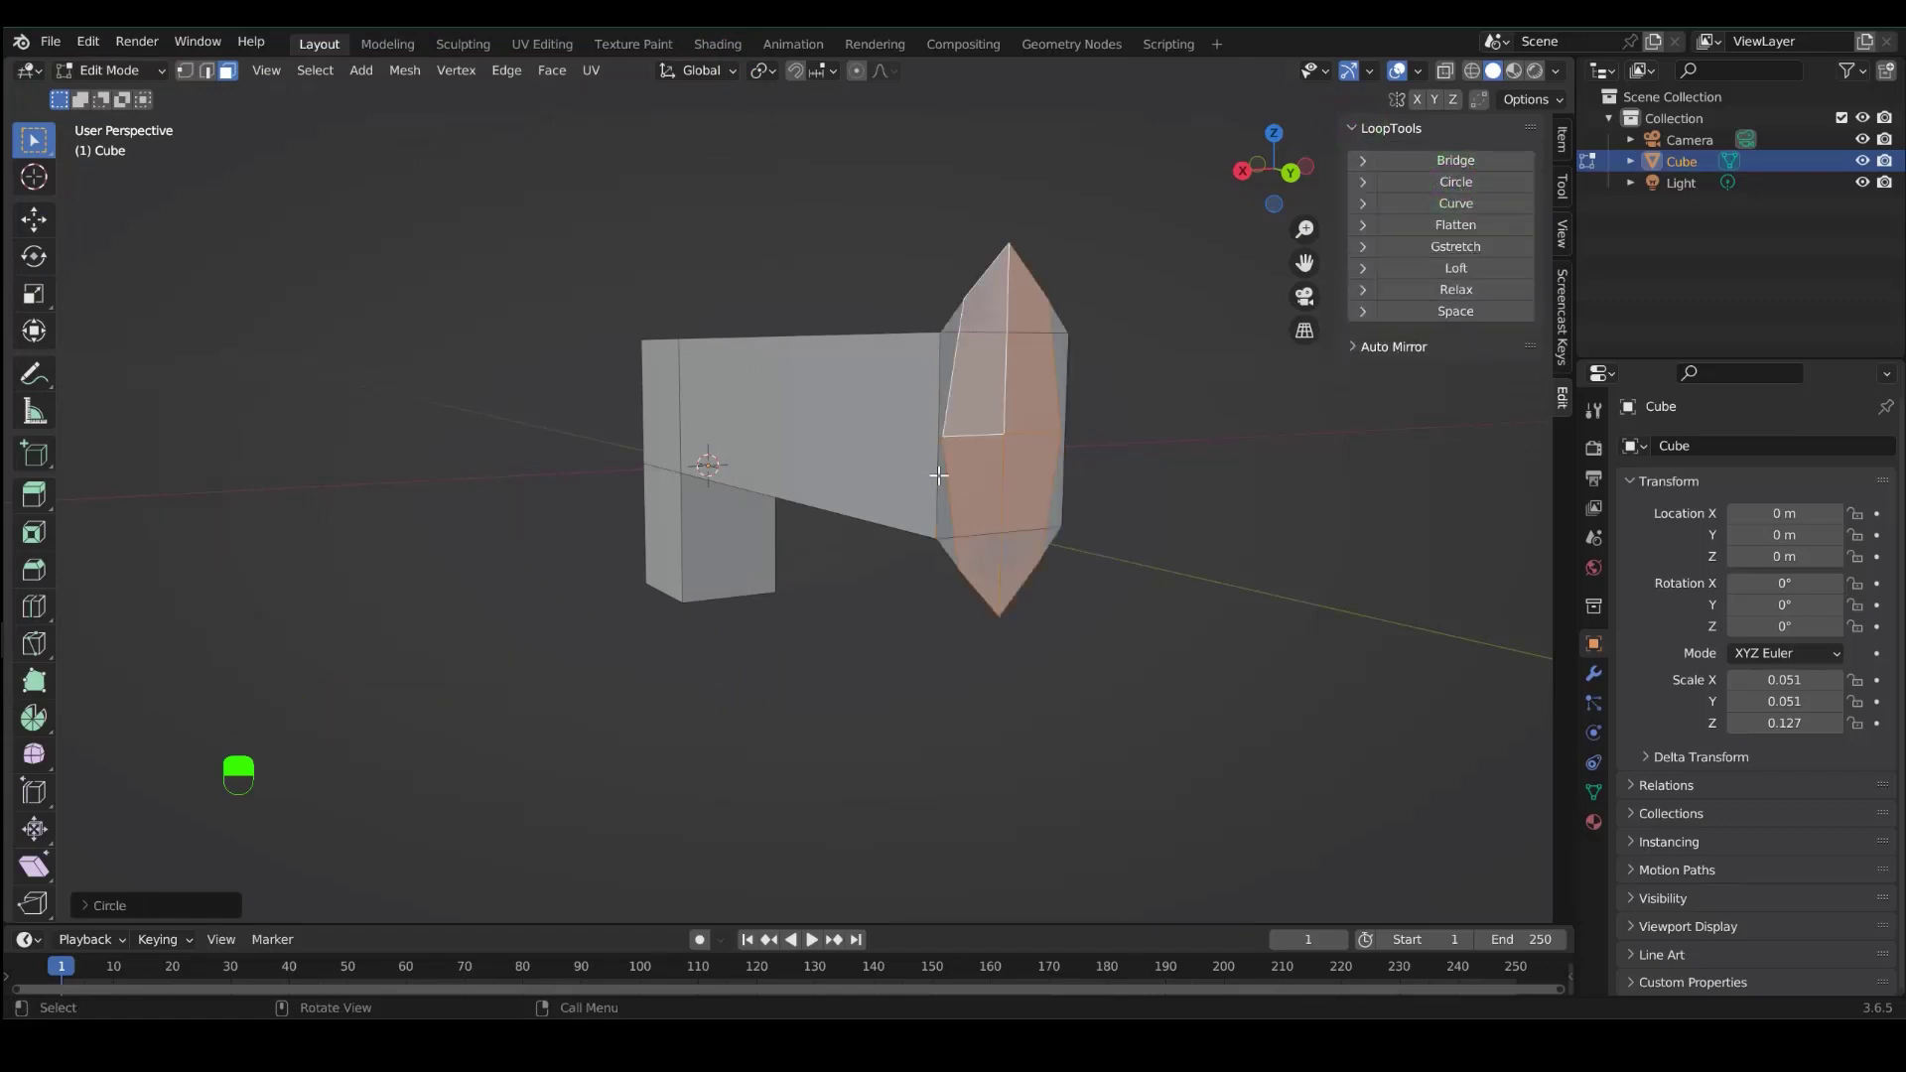
pyautogui.press('s')
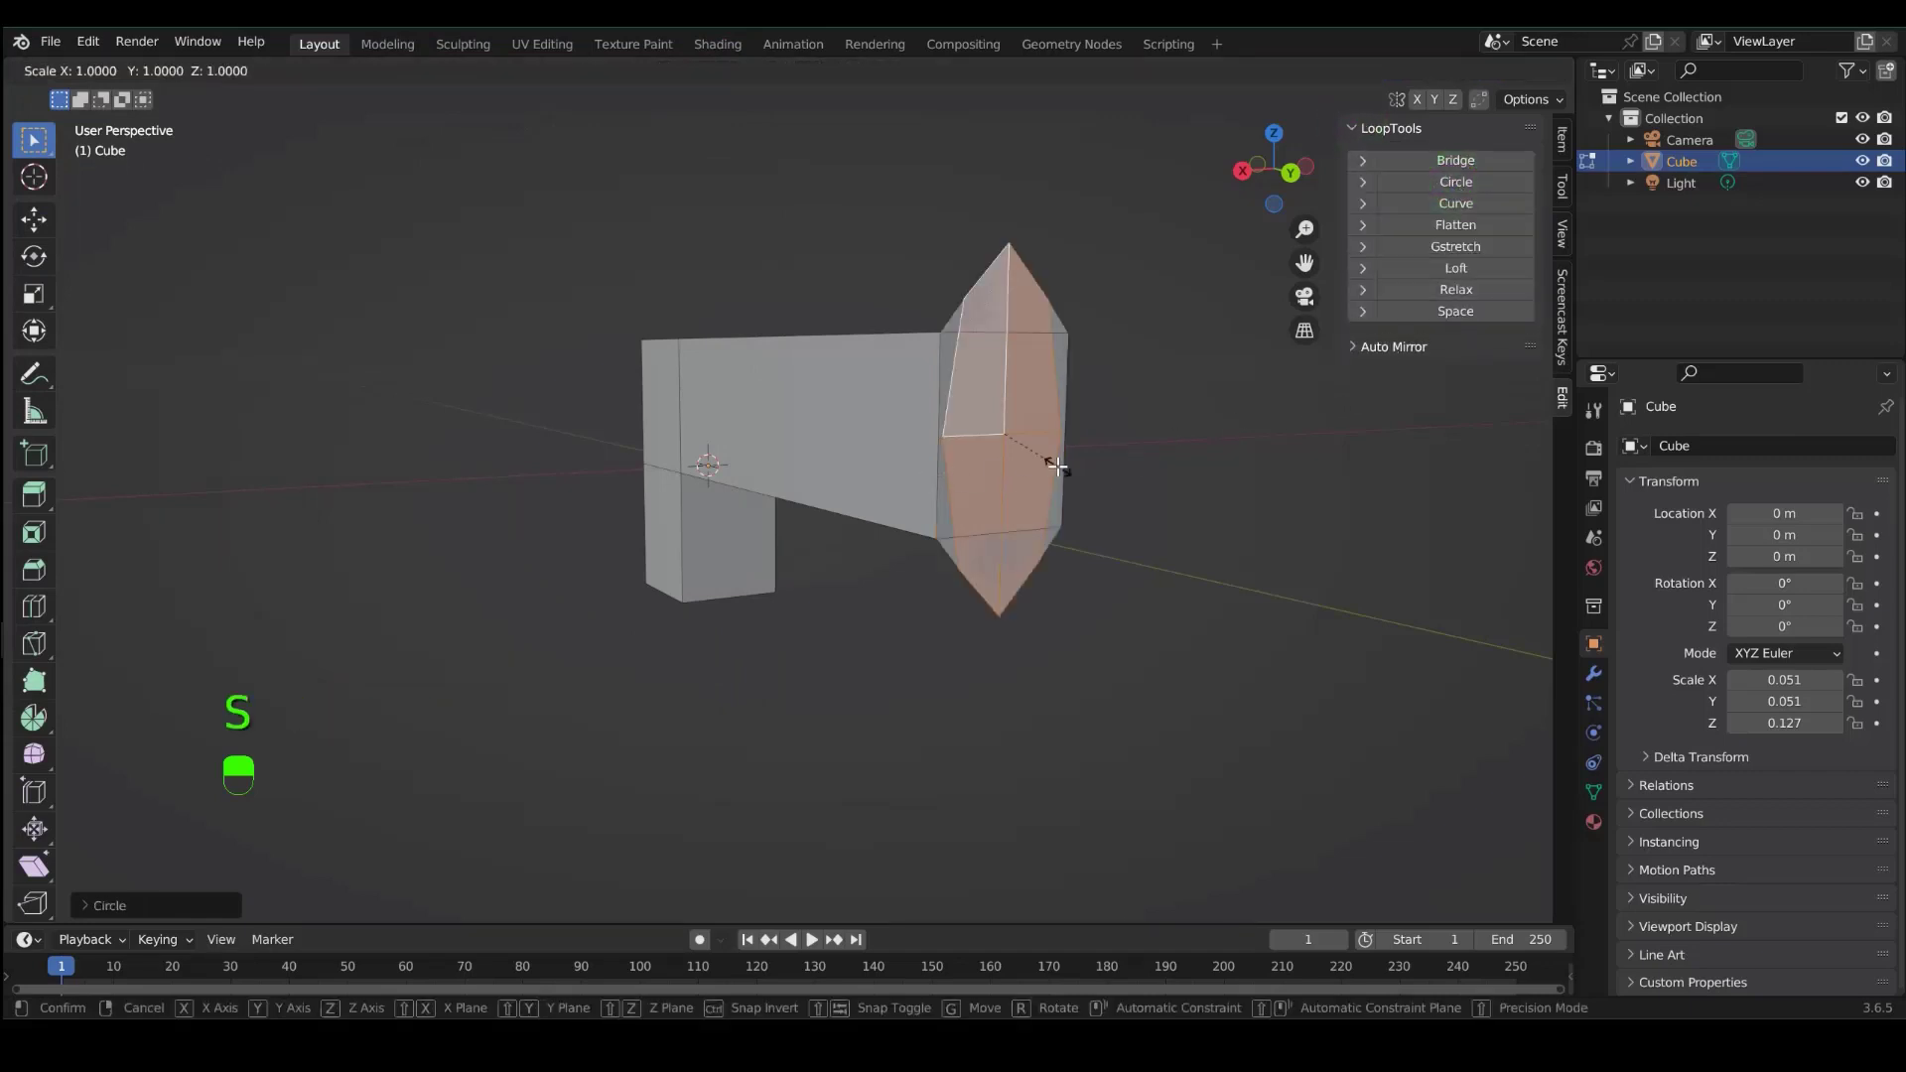
pyautogui.press('z')
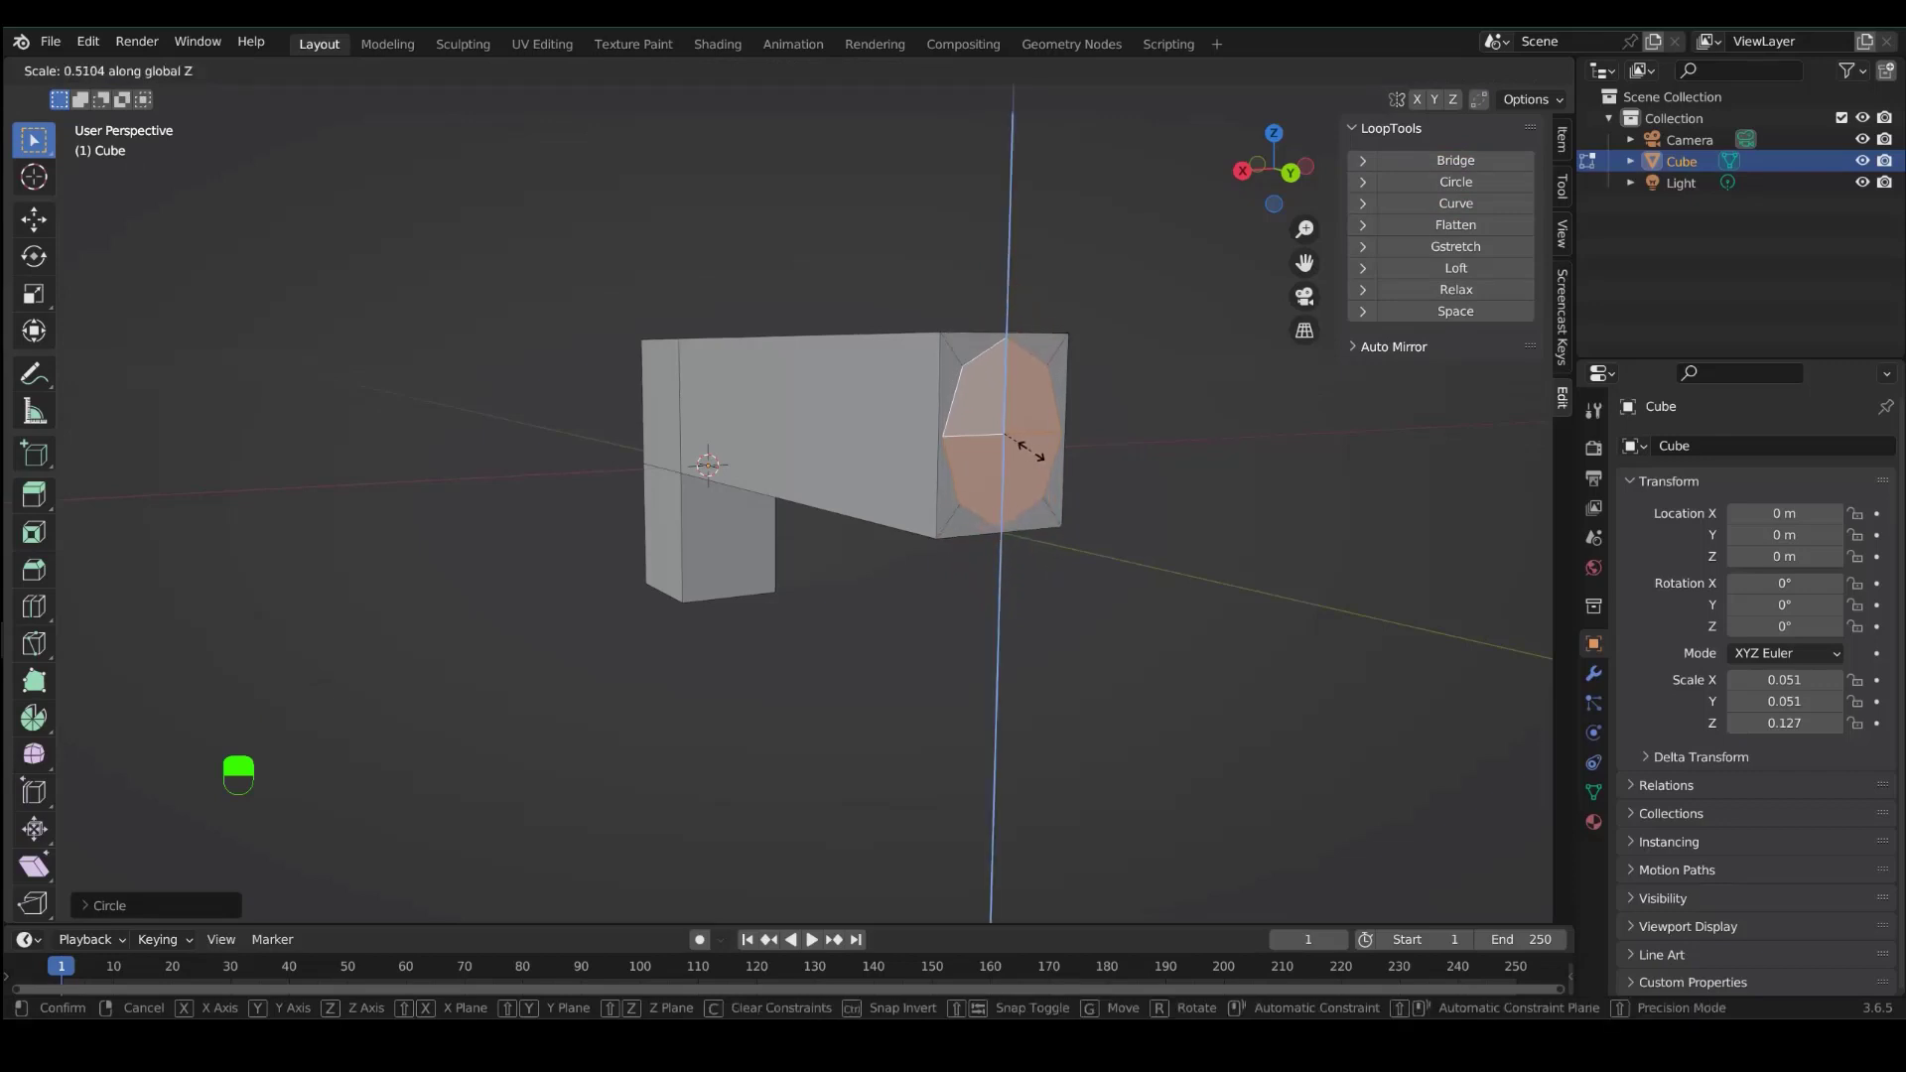
pyautogui.click(1027, 444)
# - Extrude the rounded end faces about 0.018 m outward along Y
pyautogui.moveTo(1124, 486)
pyautogui.mouseDown(button='middle')
pyautogui.moveTo(953, 472)
pyautogui.moveTo(1110, 479)
pyautogui.mouseUp(button='middle')
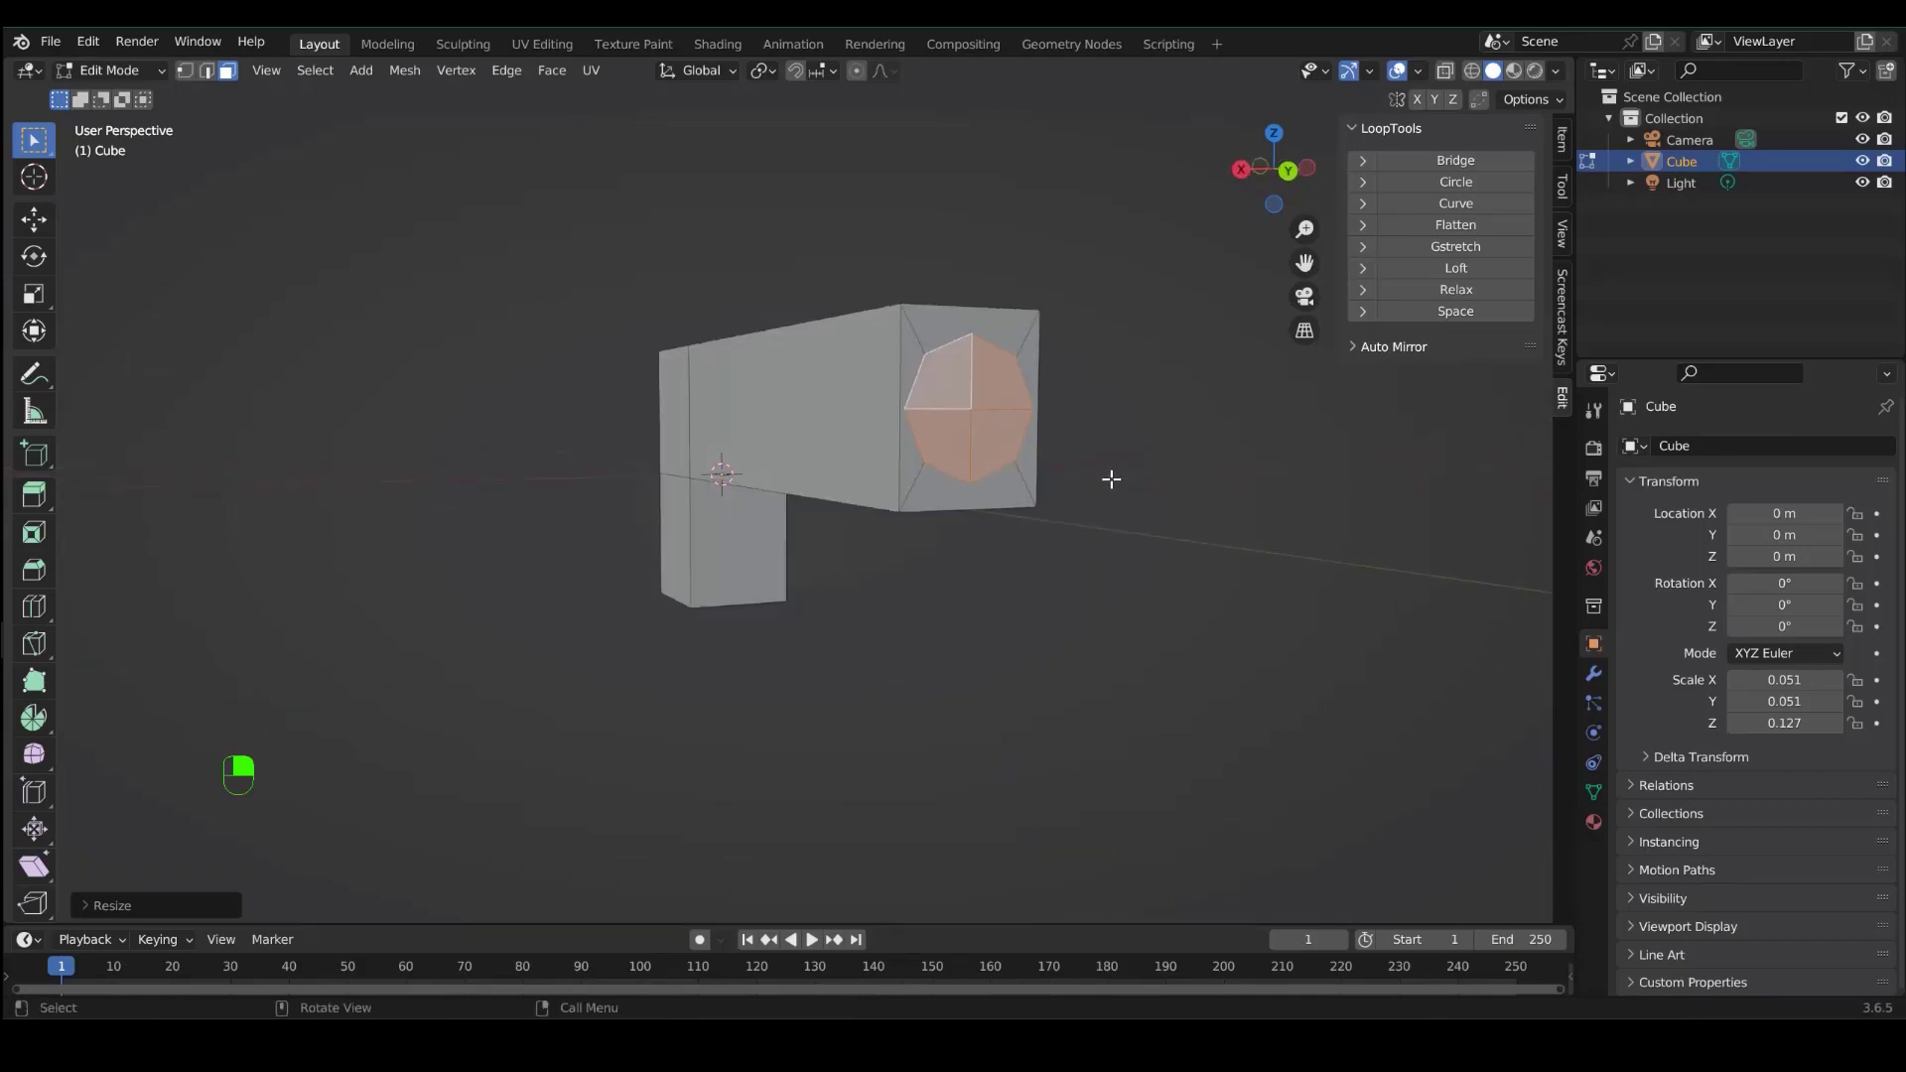
pyautogui.press('e')
pyautogui.press('y')
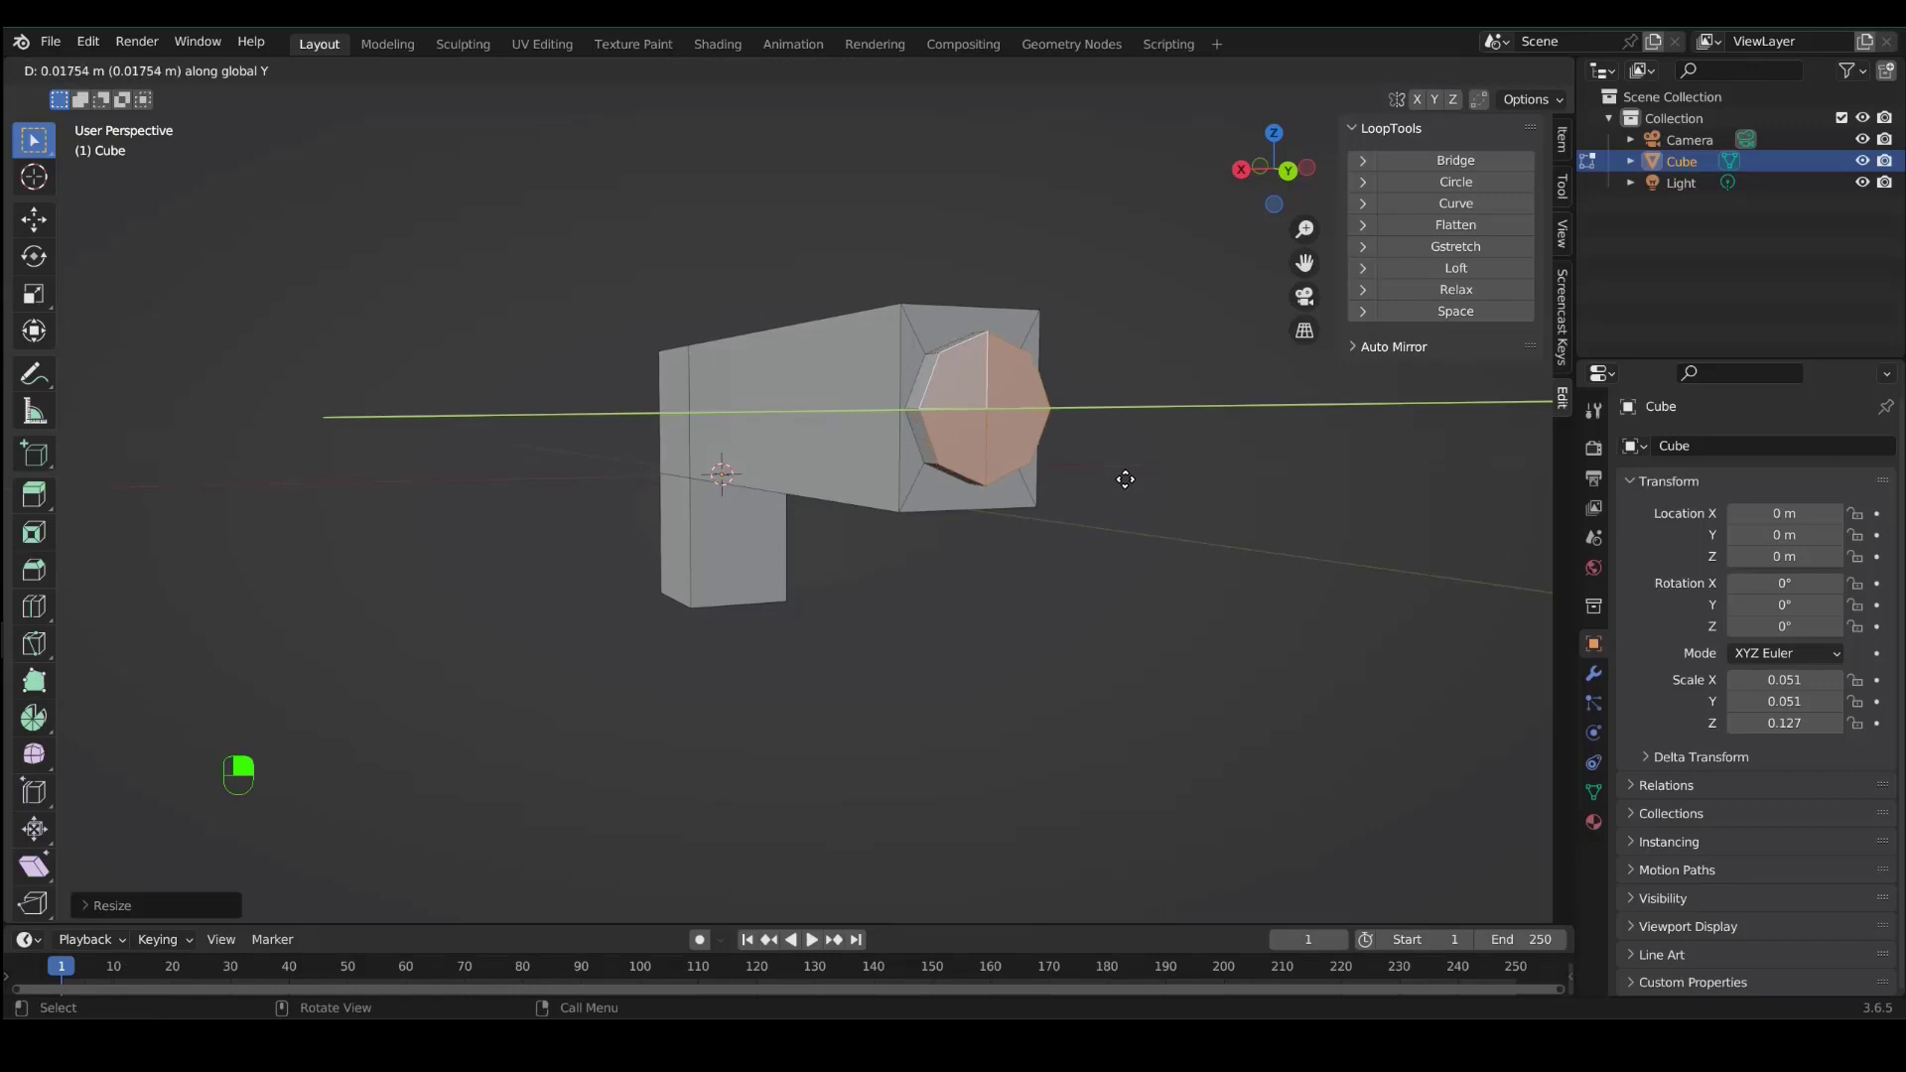
pyautogui.rightClick(1122, 478)
pyautogui.press('e')
pyautogui.click(1103, 482)
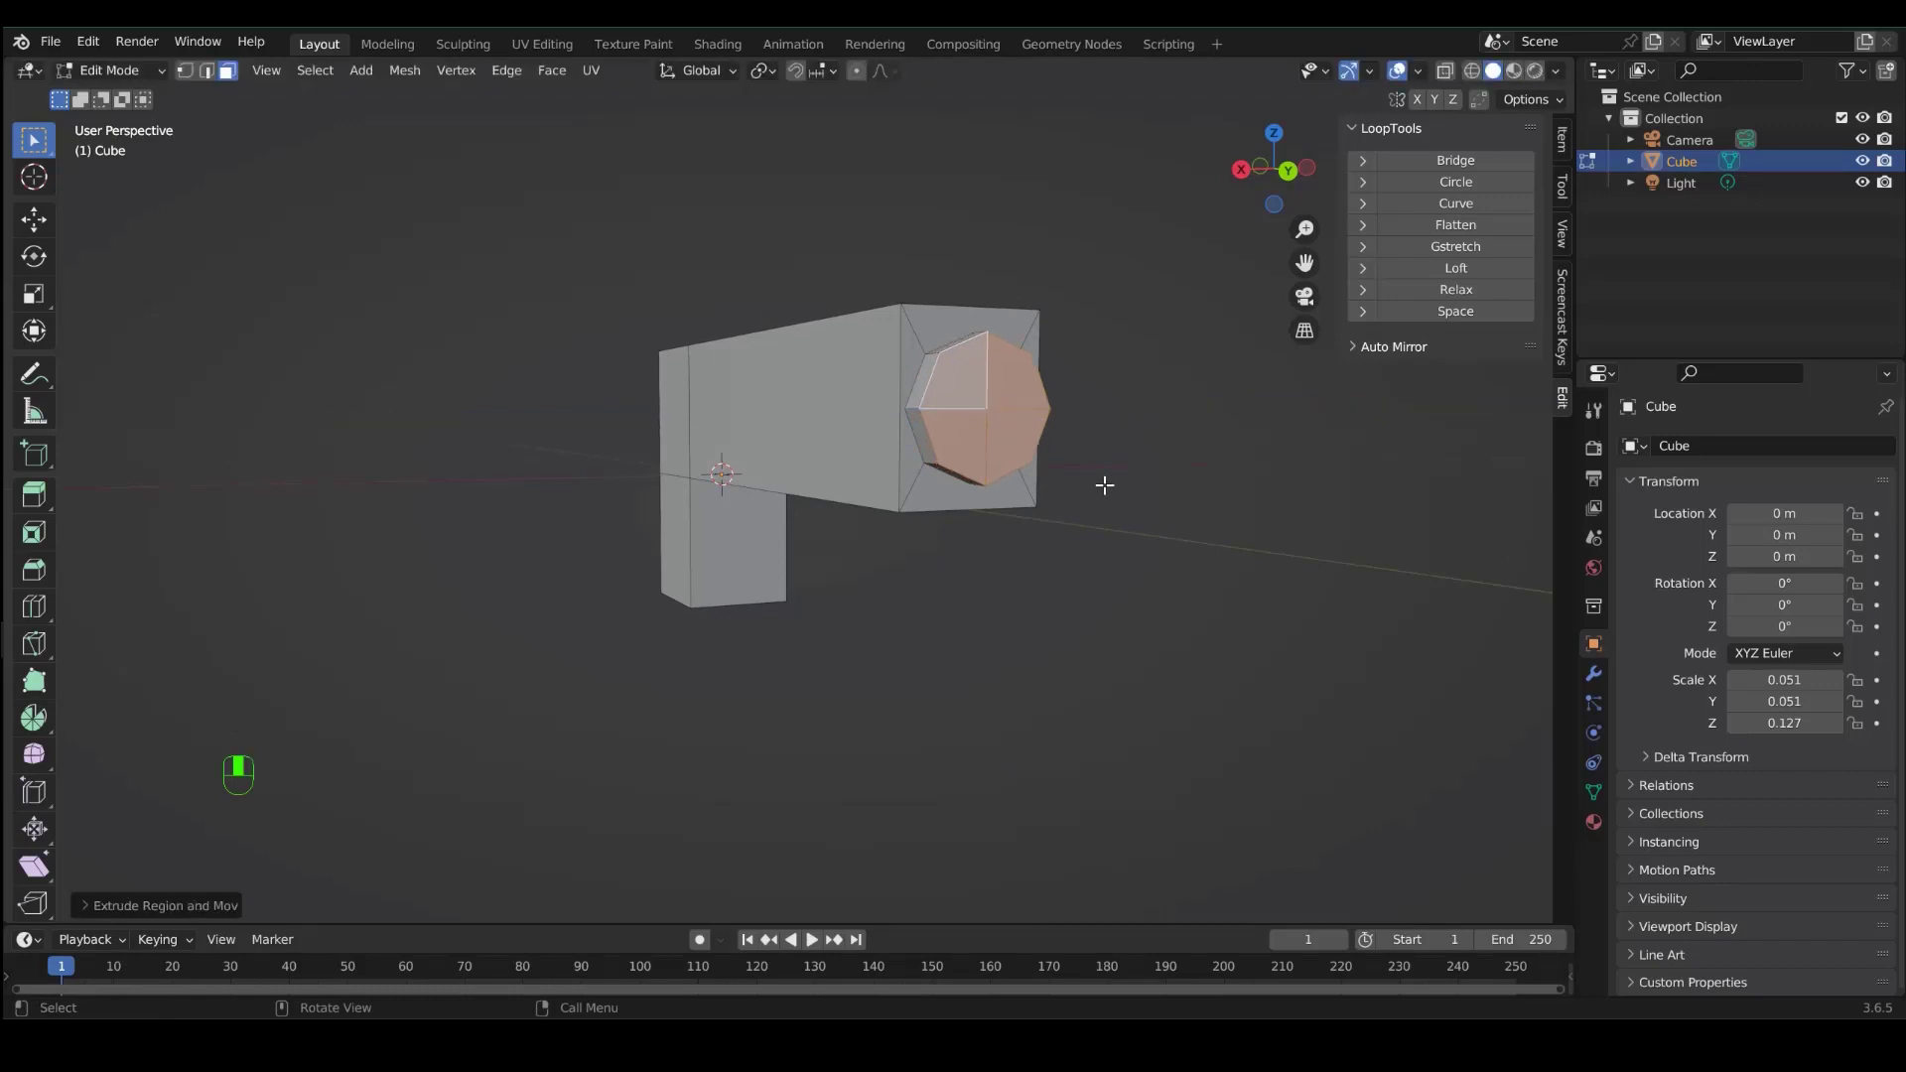
# - Scale the rounded end faces down slightly and extrude them about 0.25 m back into the arm along Y to form a hole
pyautogui.press('s')
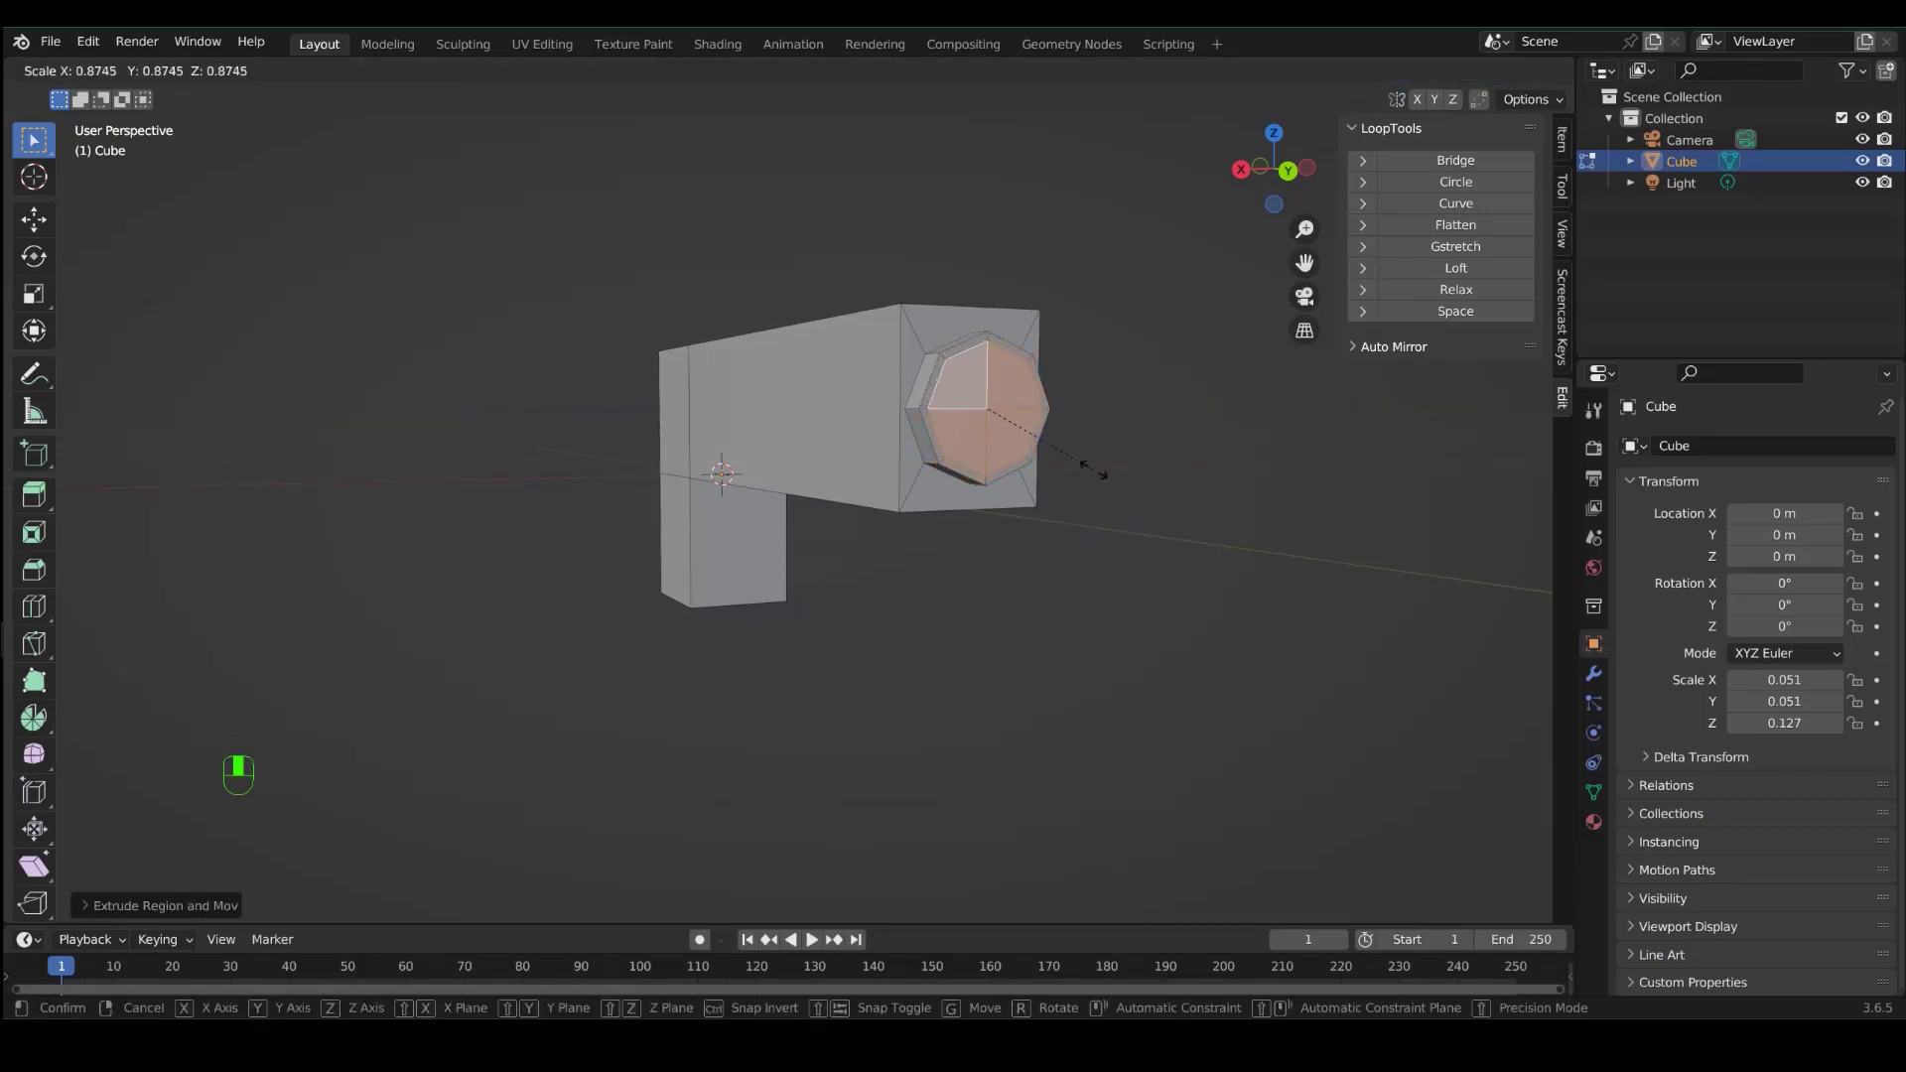
pyautogui.click(1085, 456)
pyautogui.moveTo(1129, 533); pyautogui.dragTo(1092, 536, button='middle')
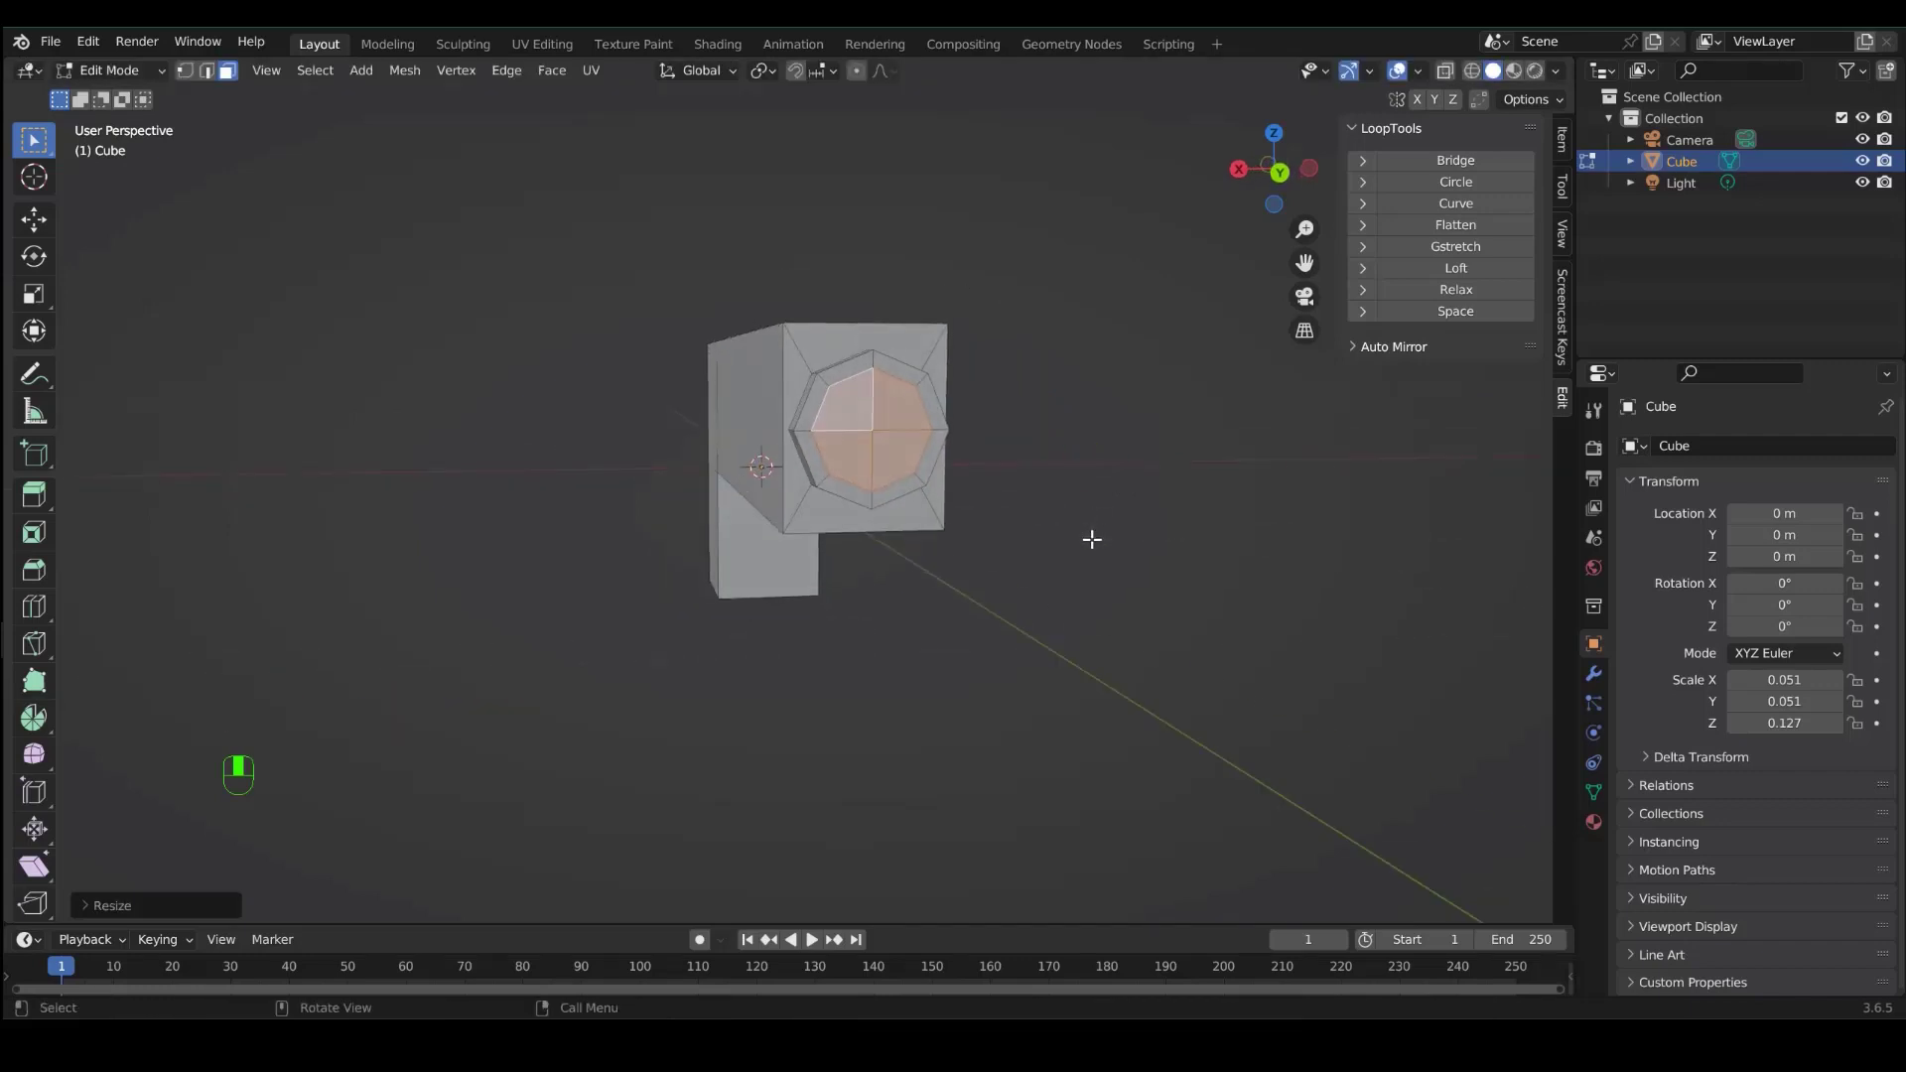
pyautogui.press('e')
pyautogui.press('y')
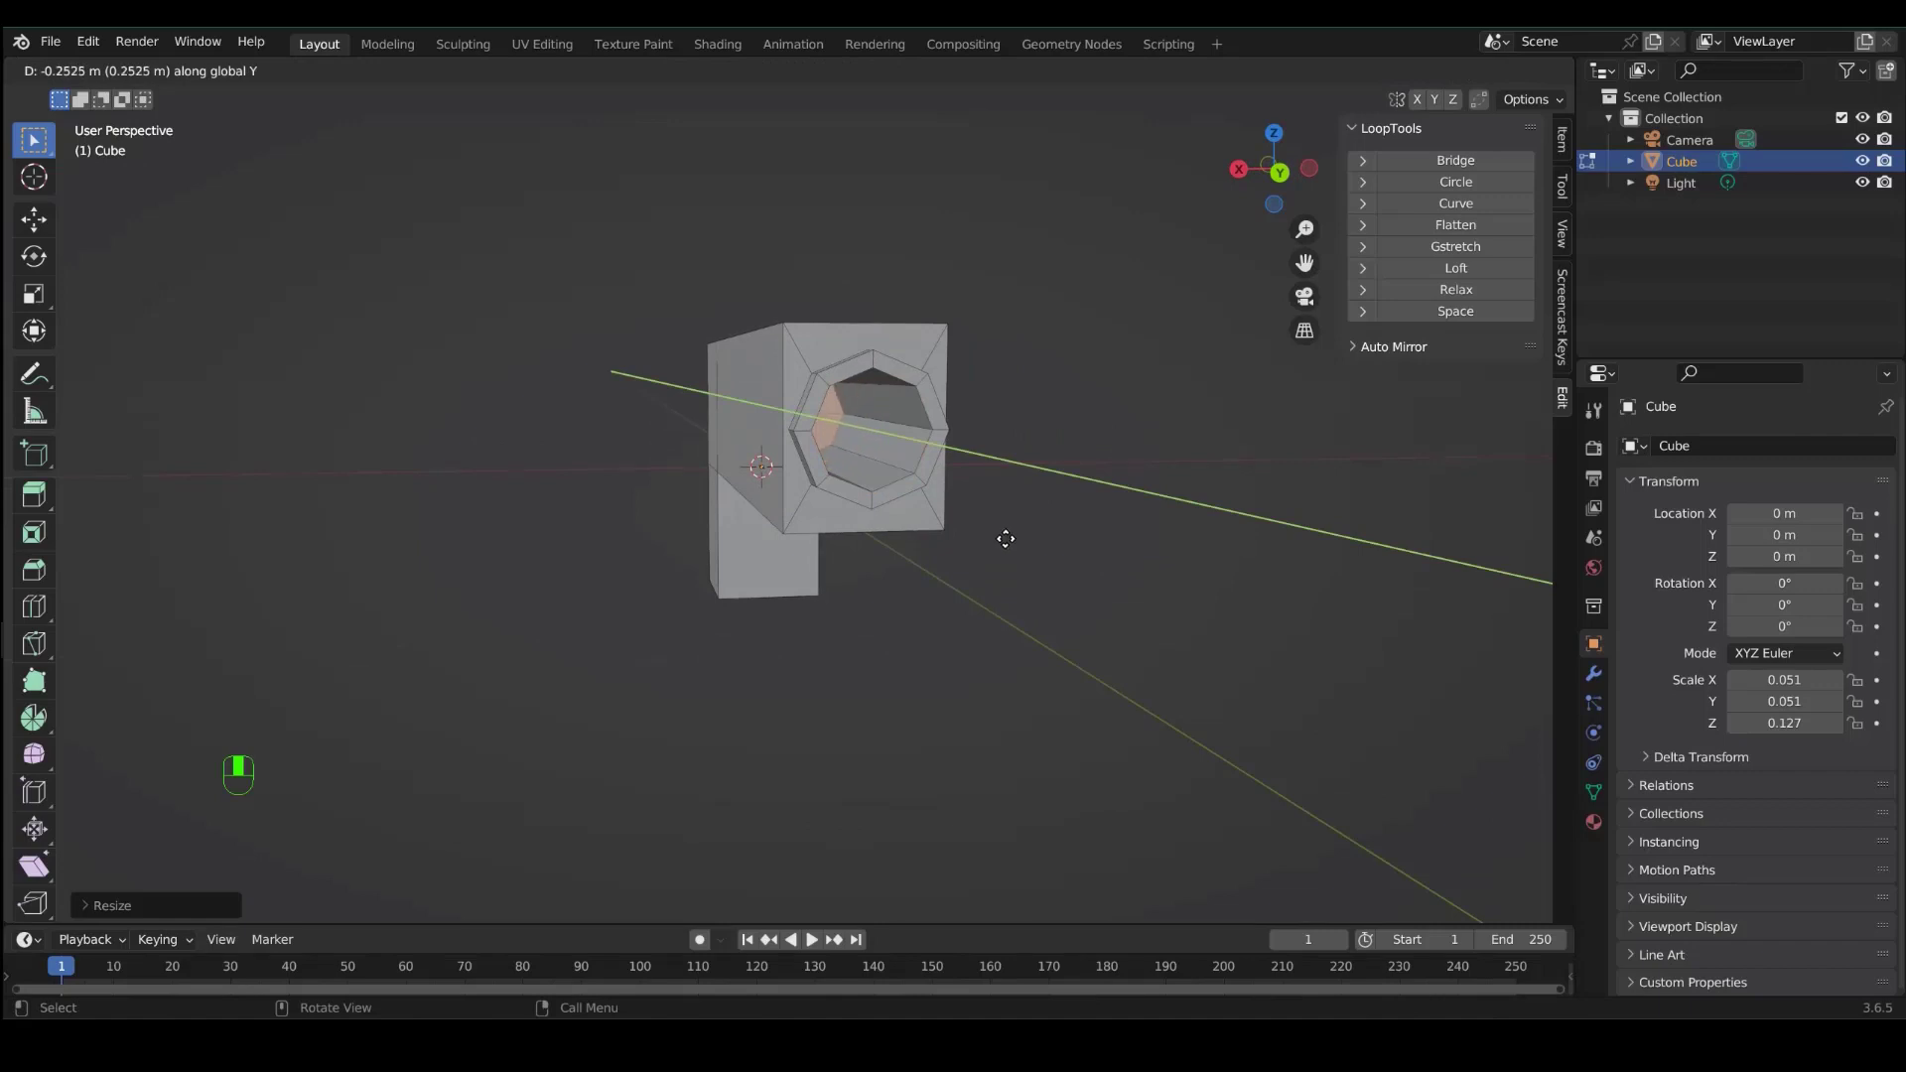
pyautogui.click(994, 536)
pyautogui.moveTo(994, 536); pyautogui.dragTo(1268, 599, button='middle')
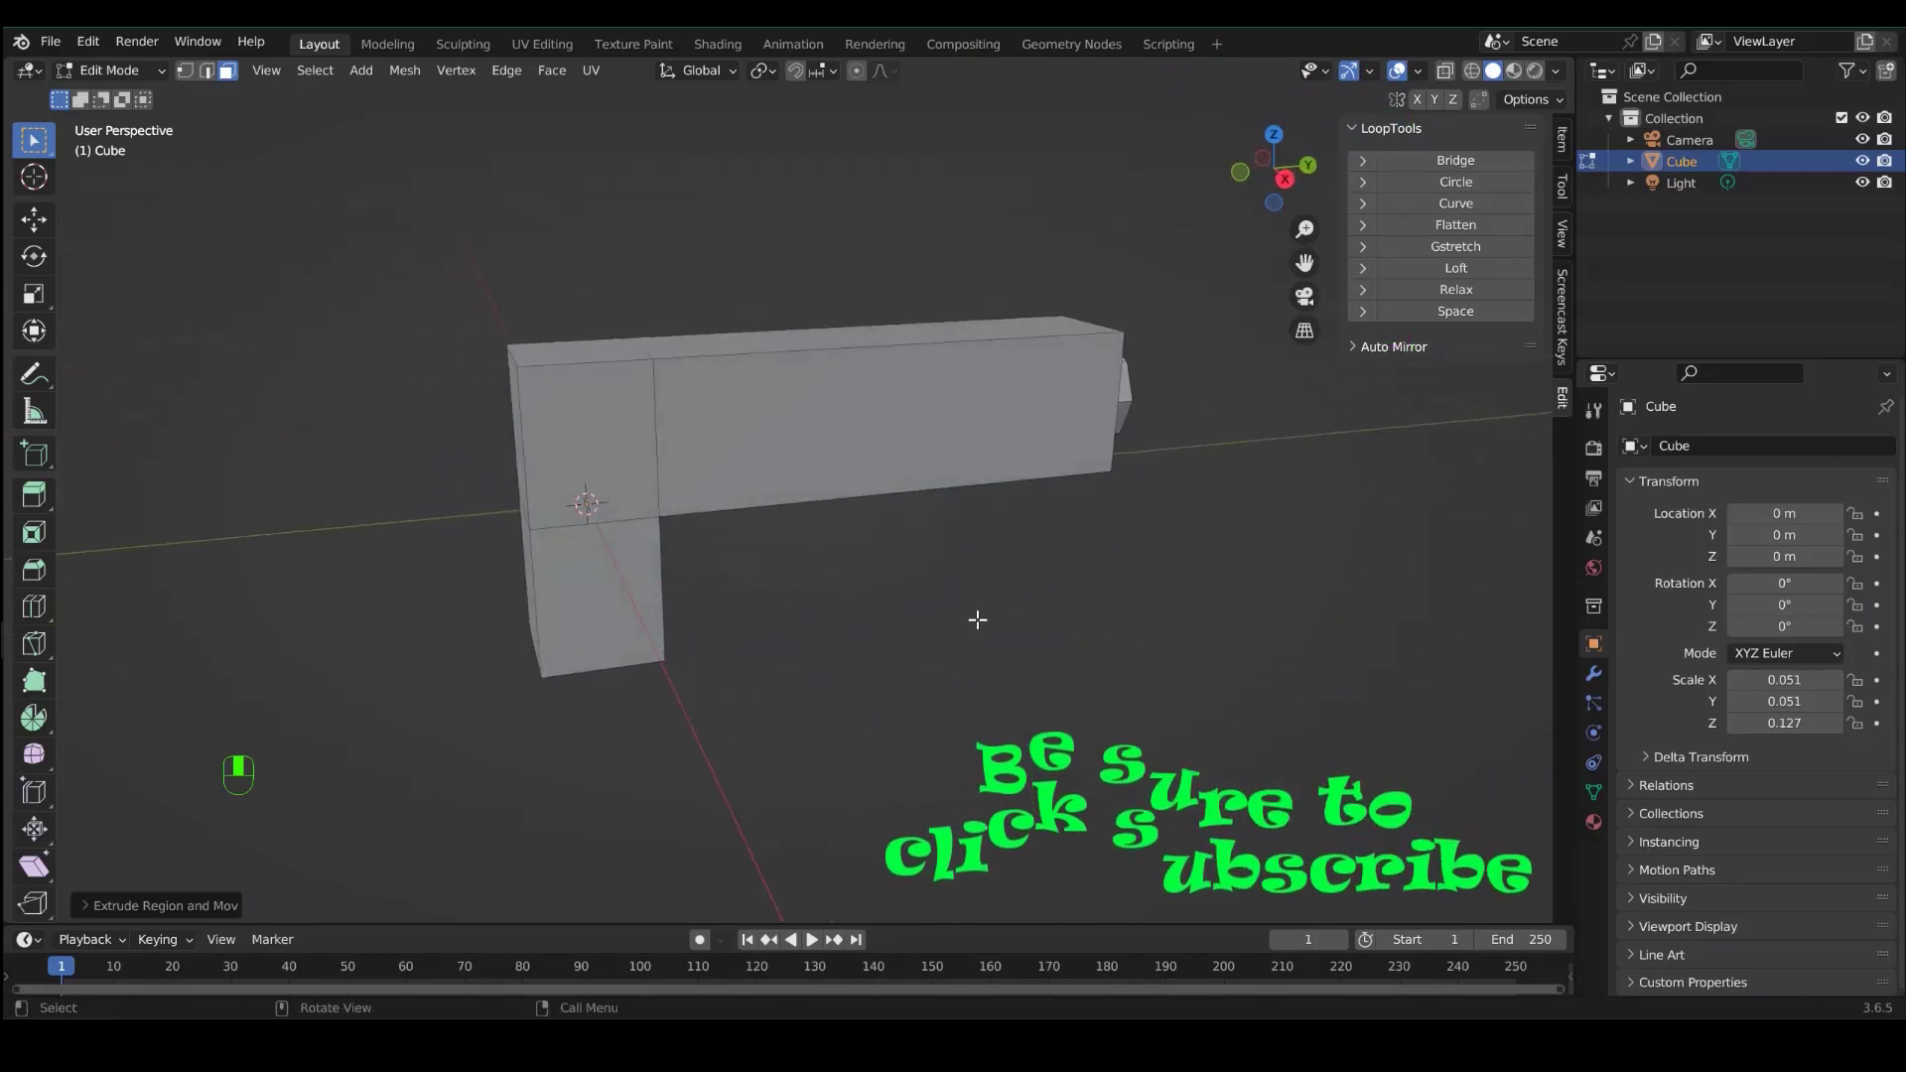
# - Bevel the two upper side edges along the full length of the arm with a width of about 0.378 m and 3 segments
pyautogui.press('2')
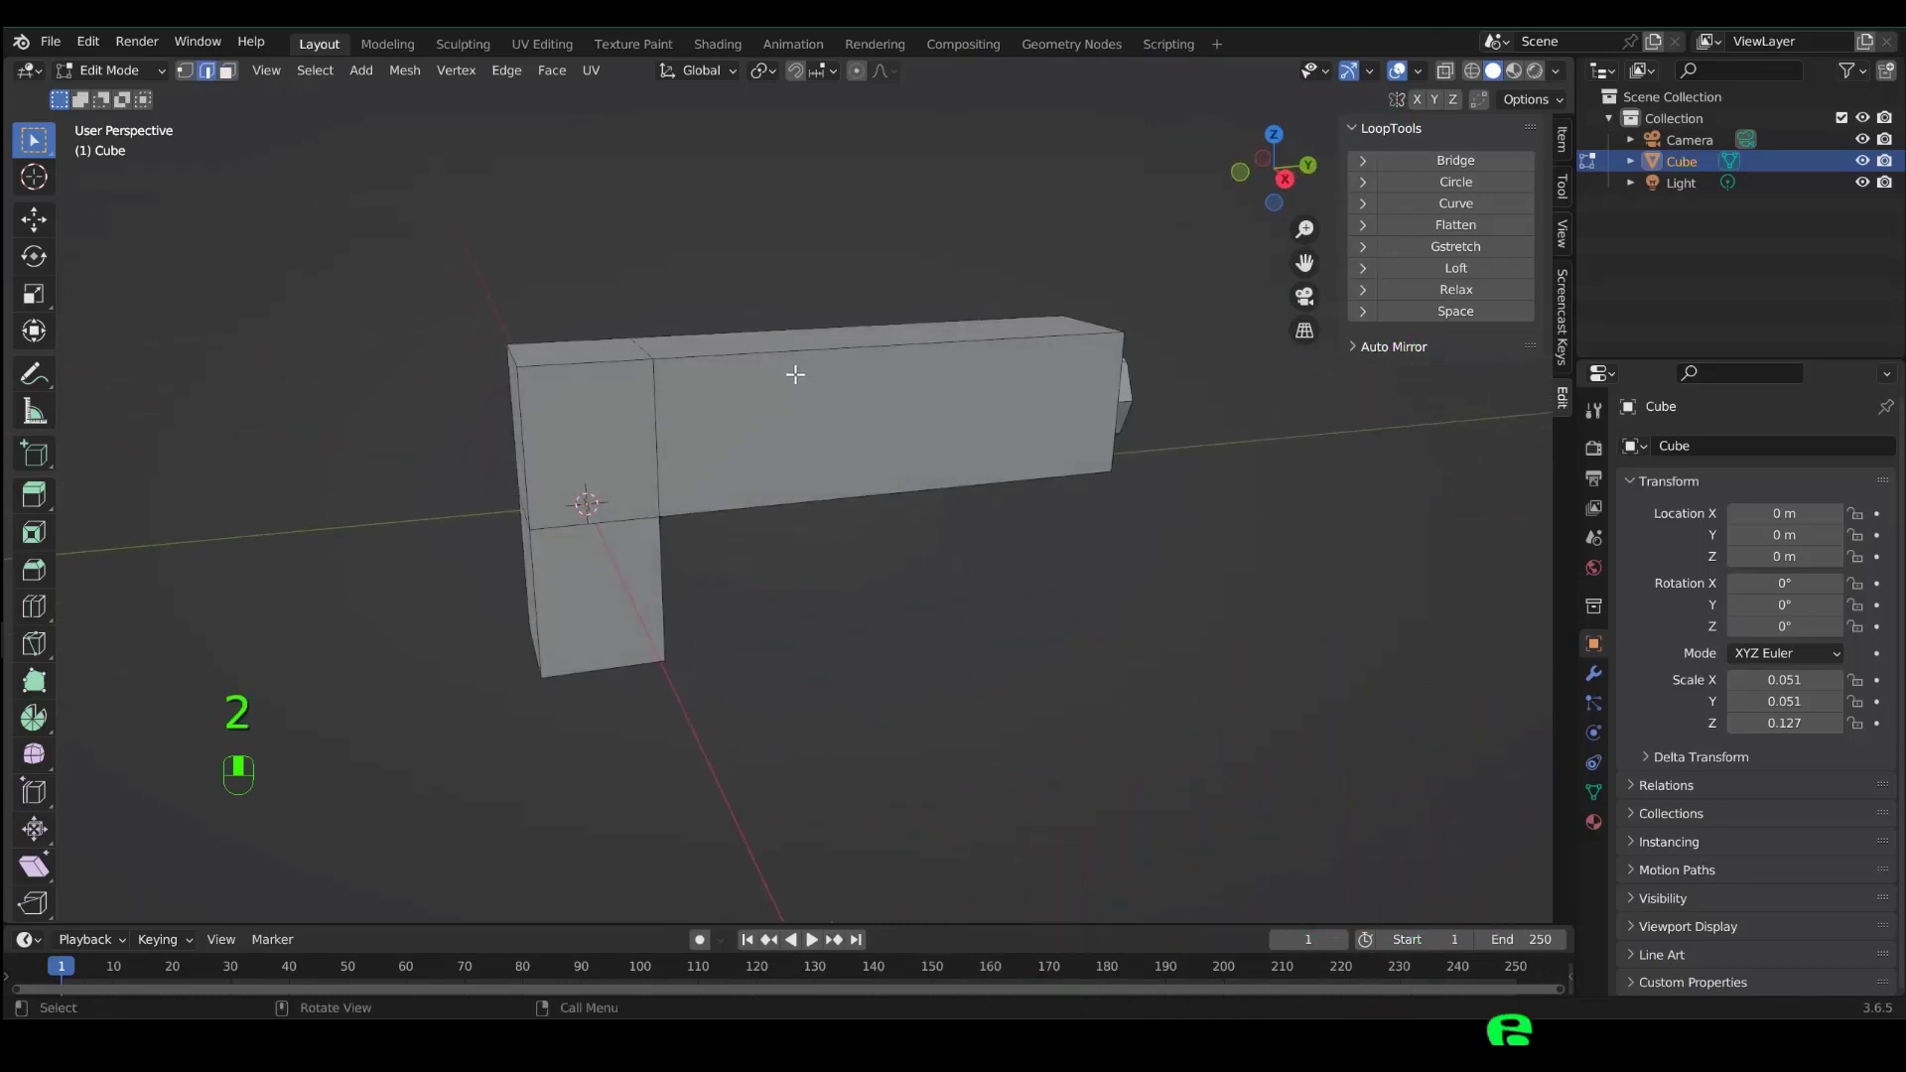
pyautogui.click(784, 347)
pyautogui.keyDown('shift'); pyautogui.click(616, 358); pyautogui.keyUp('shift')
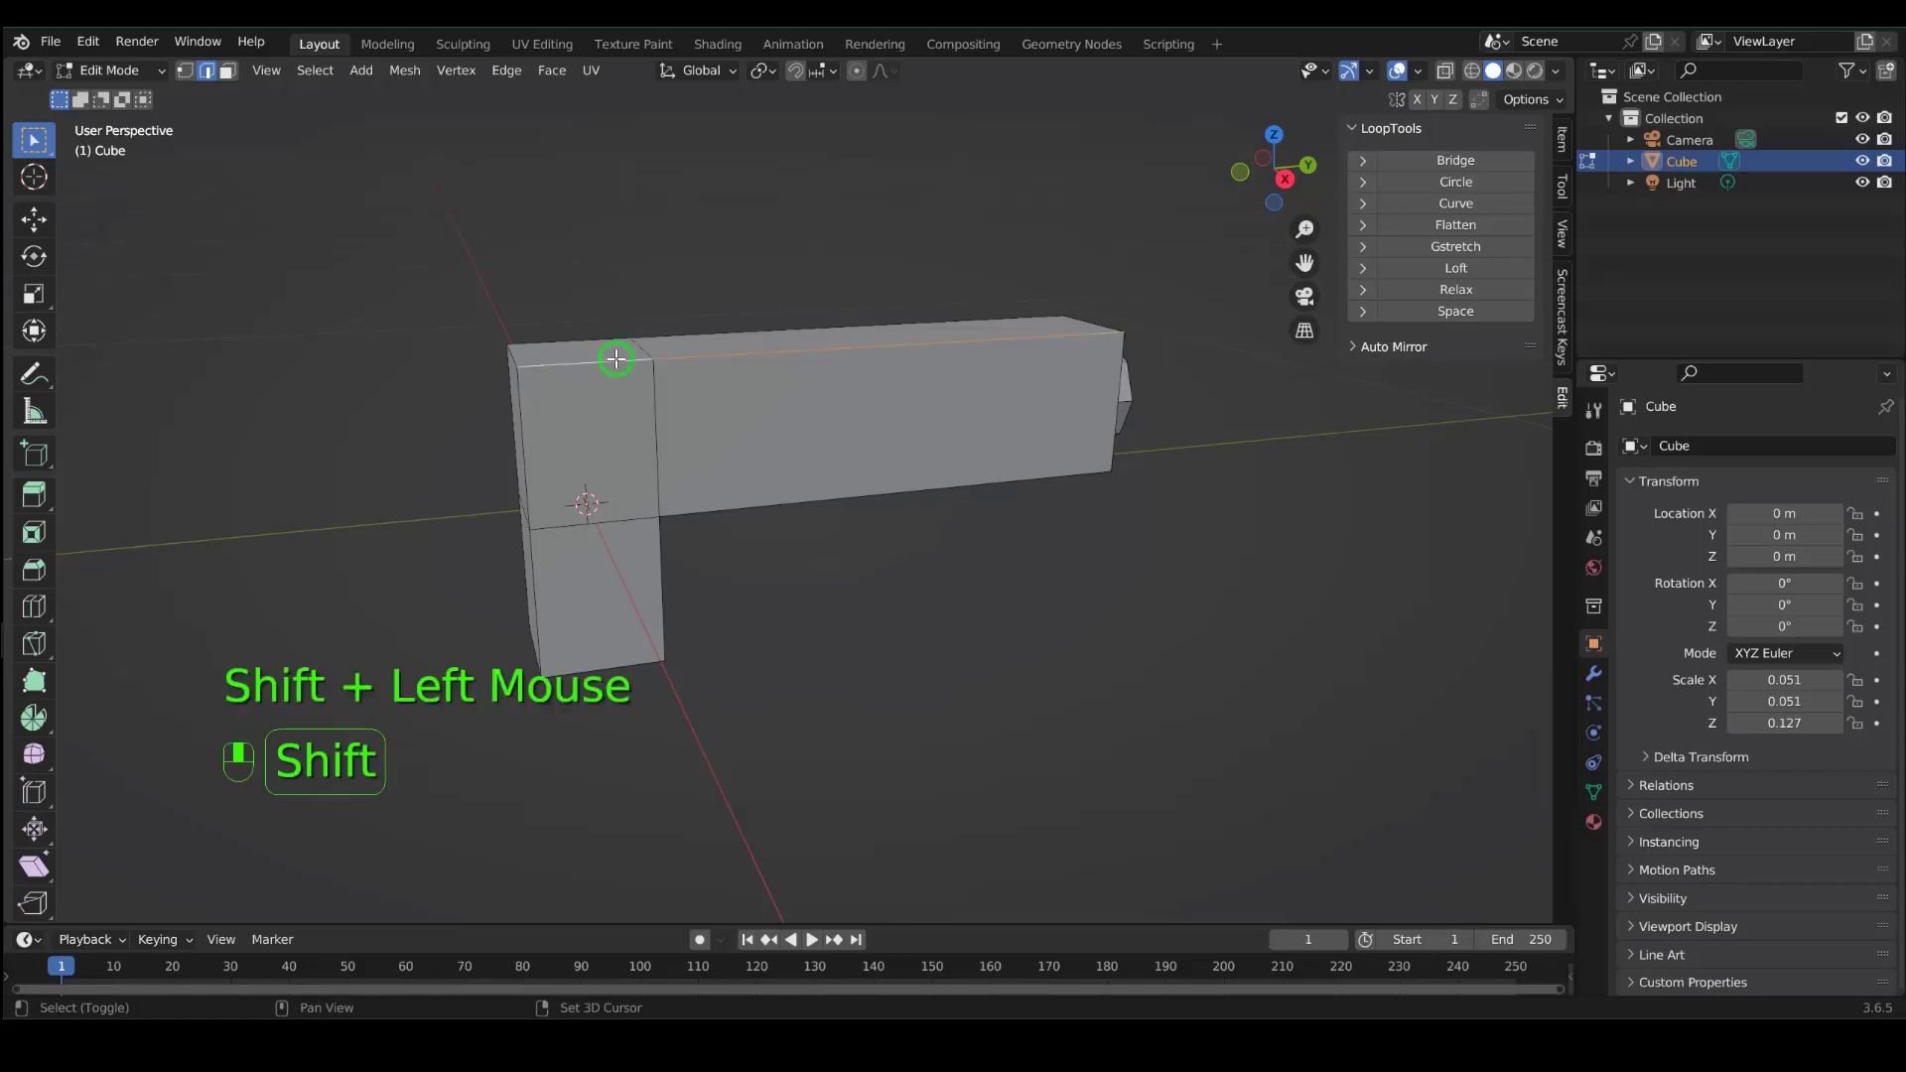
pyautogui.hotkey('ctrl', 'b')
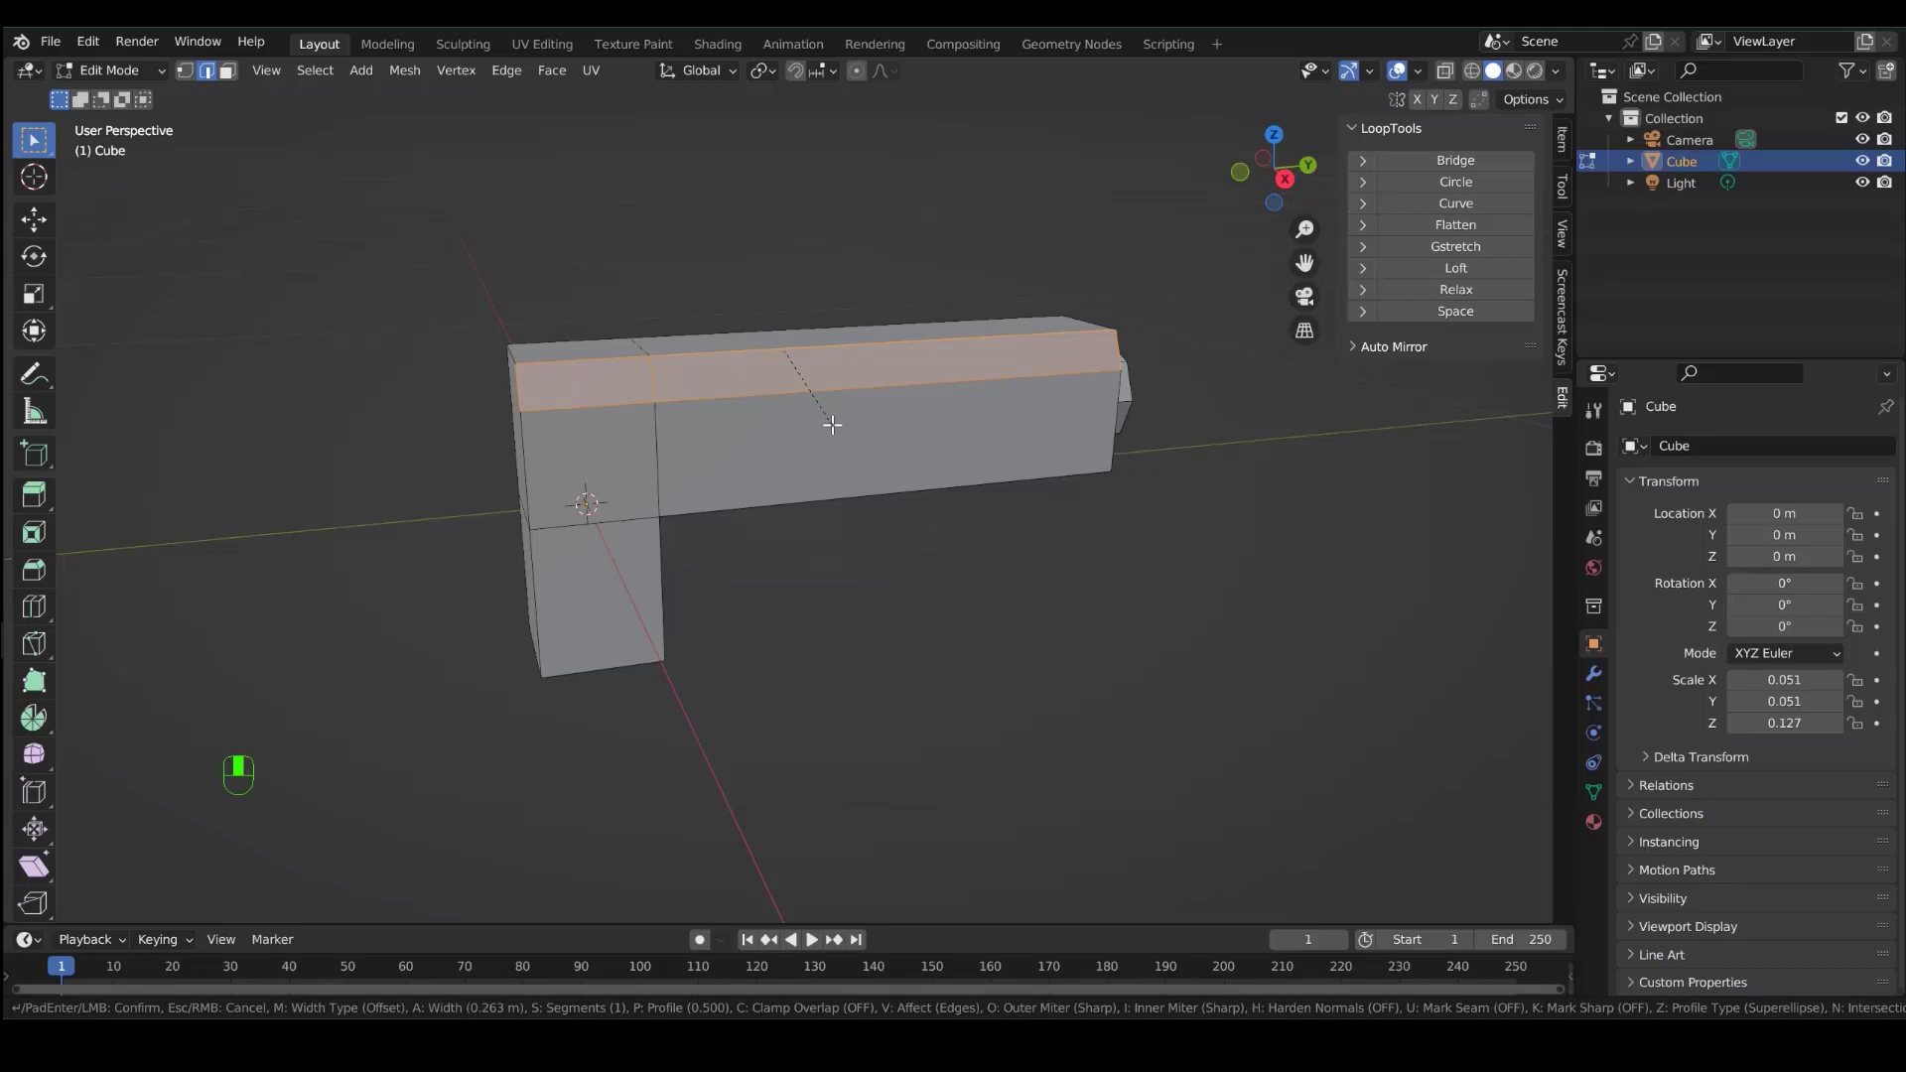
pyautogui.scroll(1, 832, 425)
pyautogui.scroll(1, 832, 425)
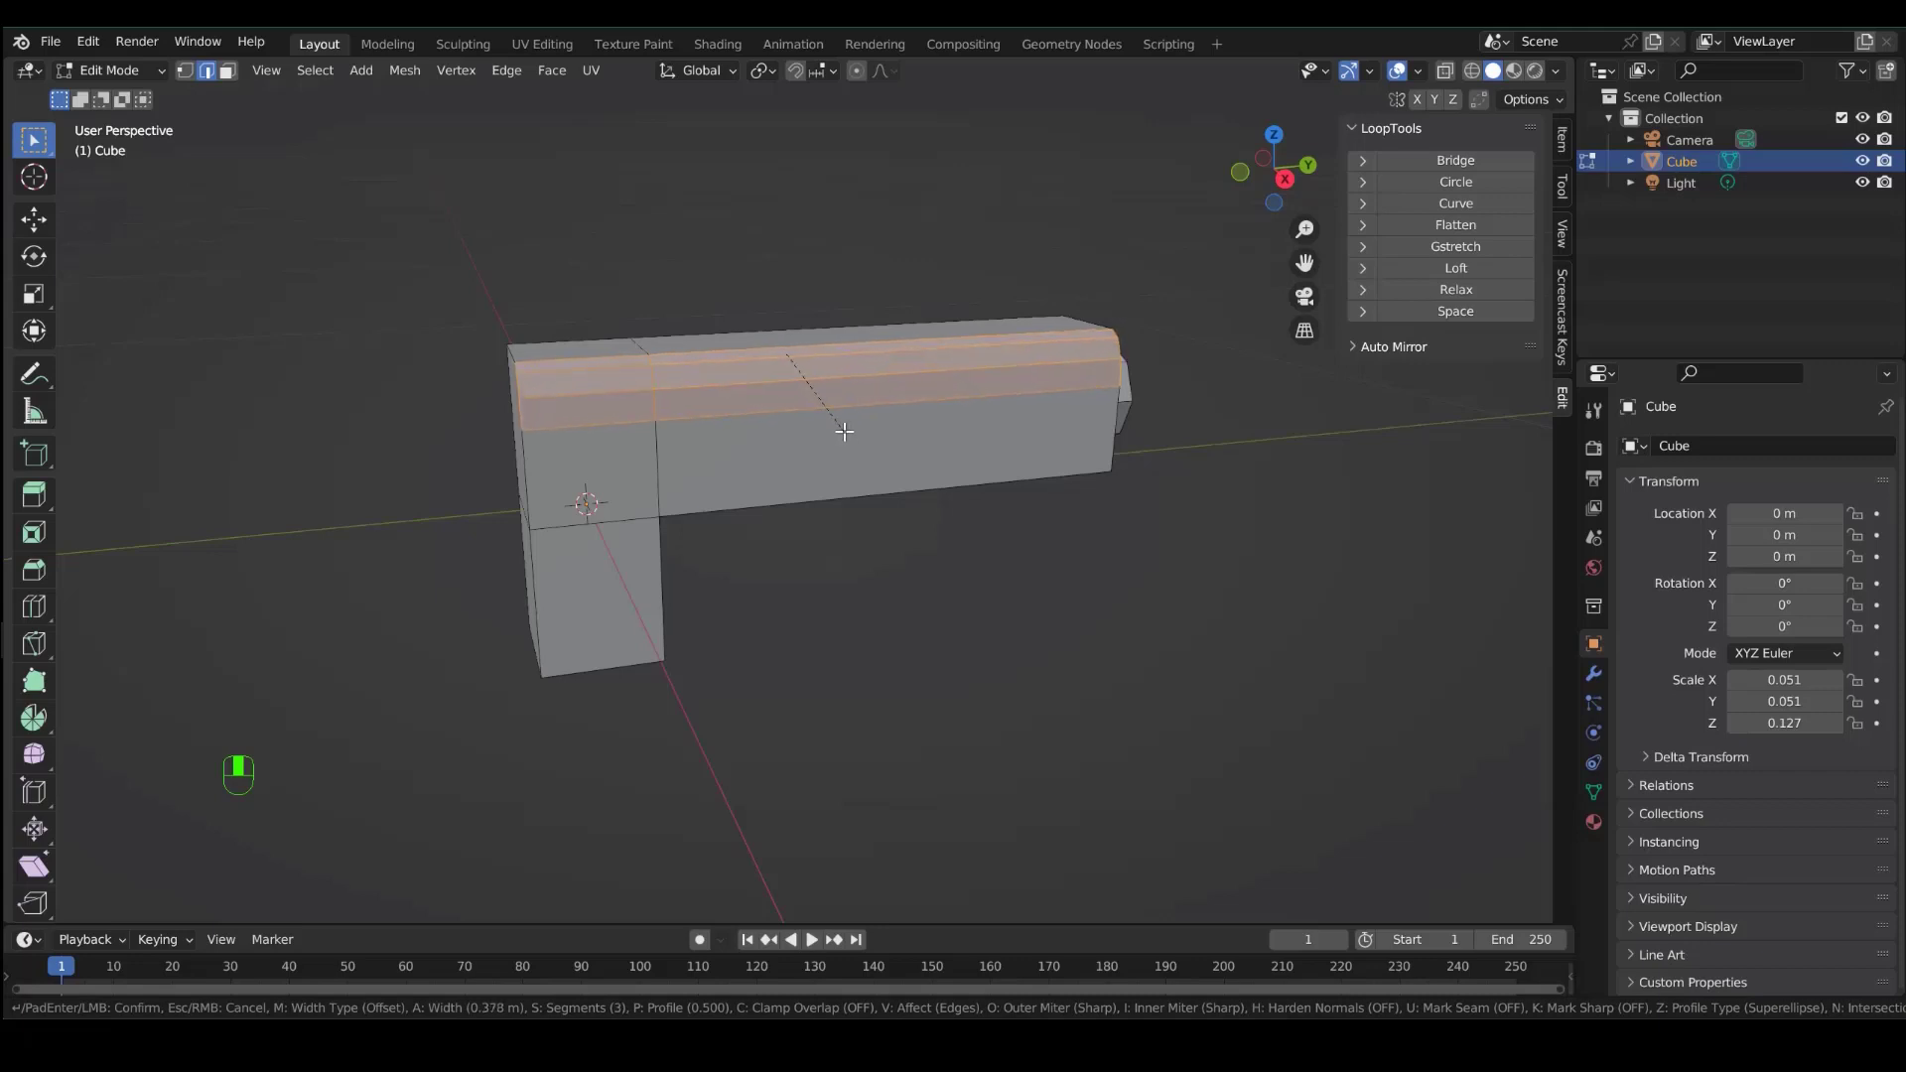
pyautogui.click(844, 430)
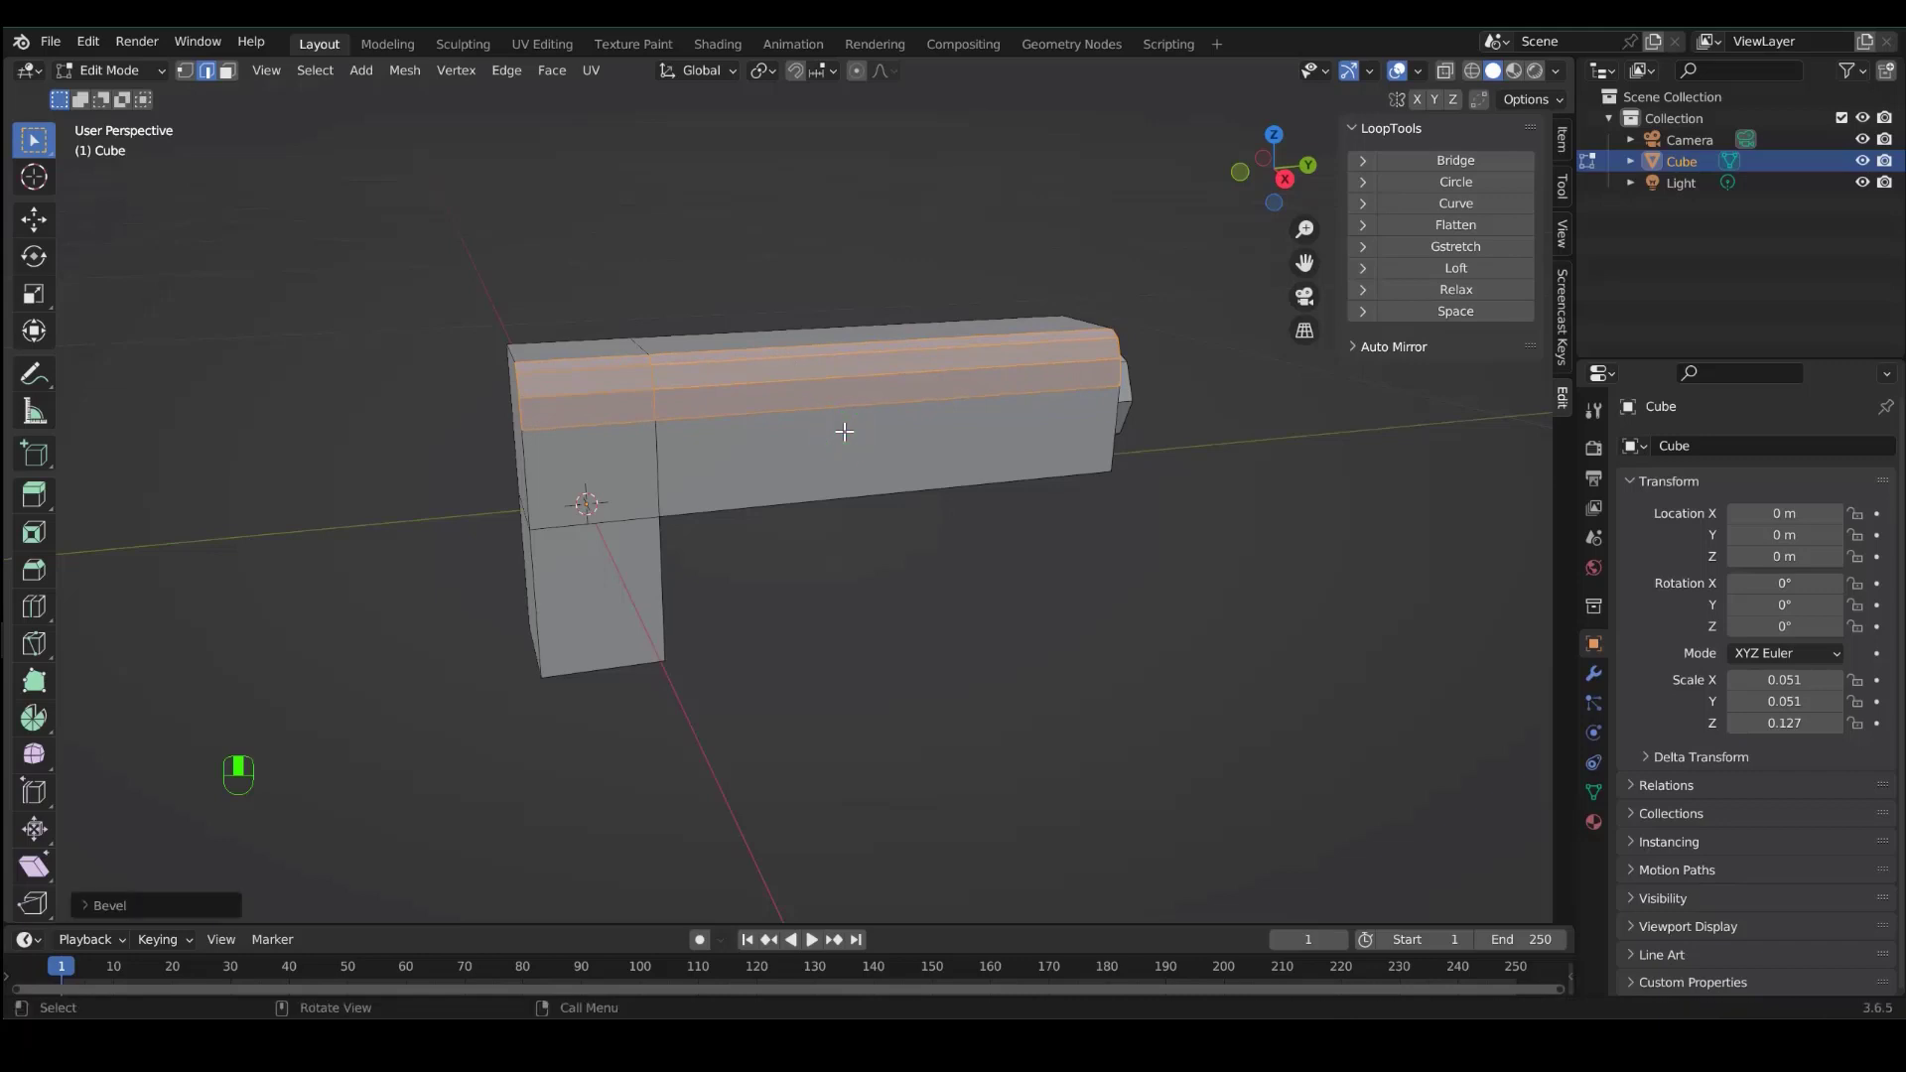
# - Mirror the bevelled half of the model across X with AutoMirror, using the Positive orientation
pyautogui.moveTo(524, 578); pyautogui.dragTo(705, 568, button='middle')
pyautogui.press('Return')
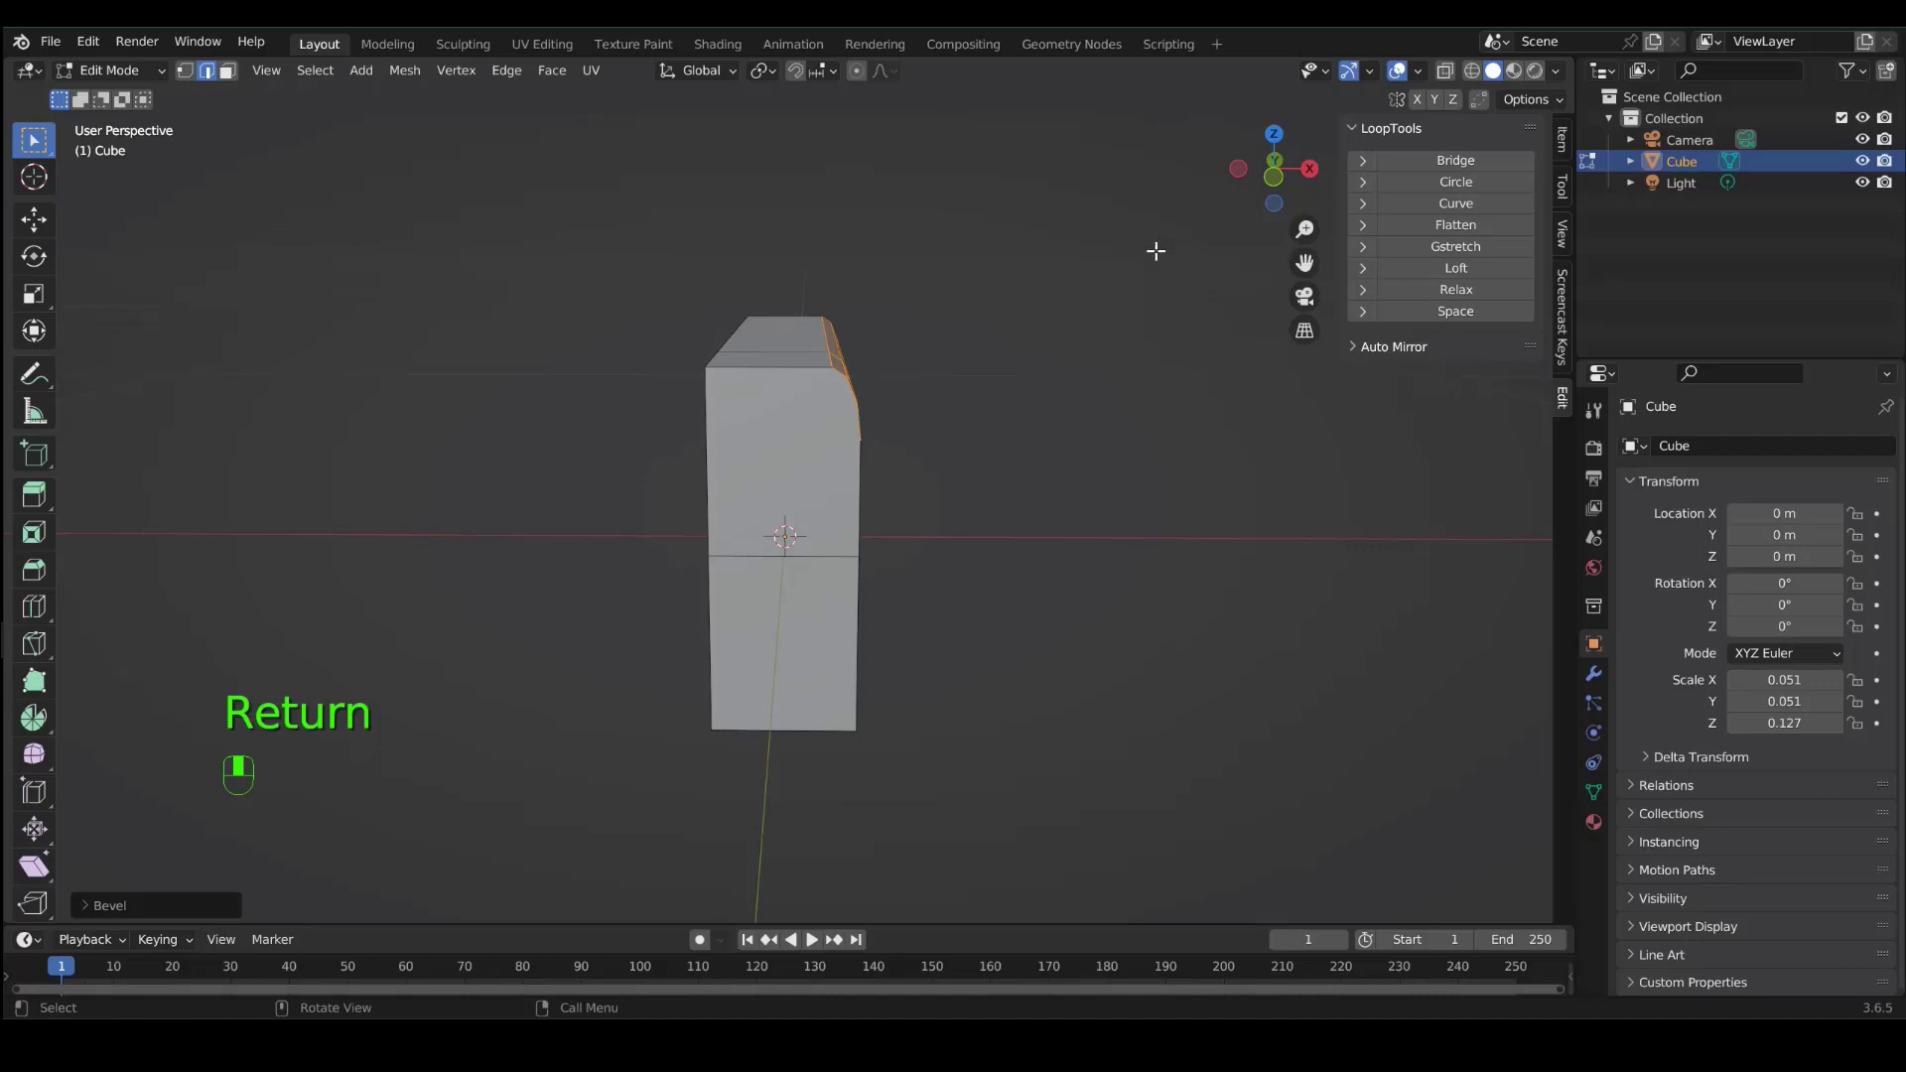
pyautogui.click(1354, 343)
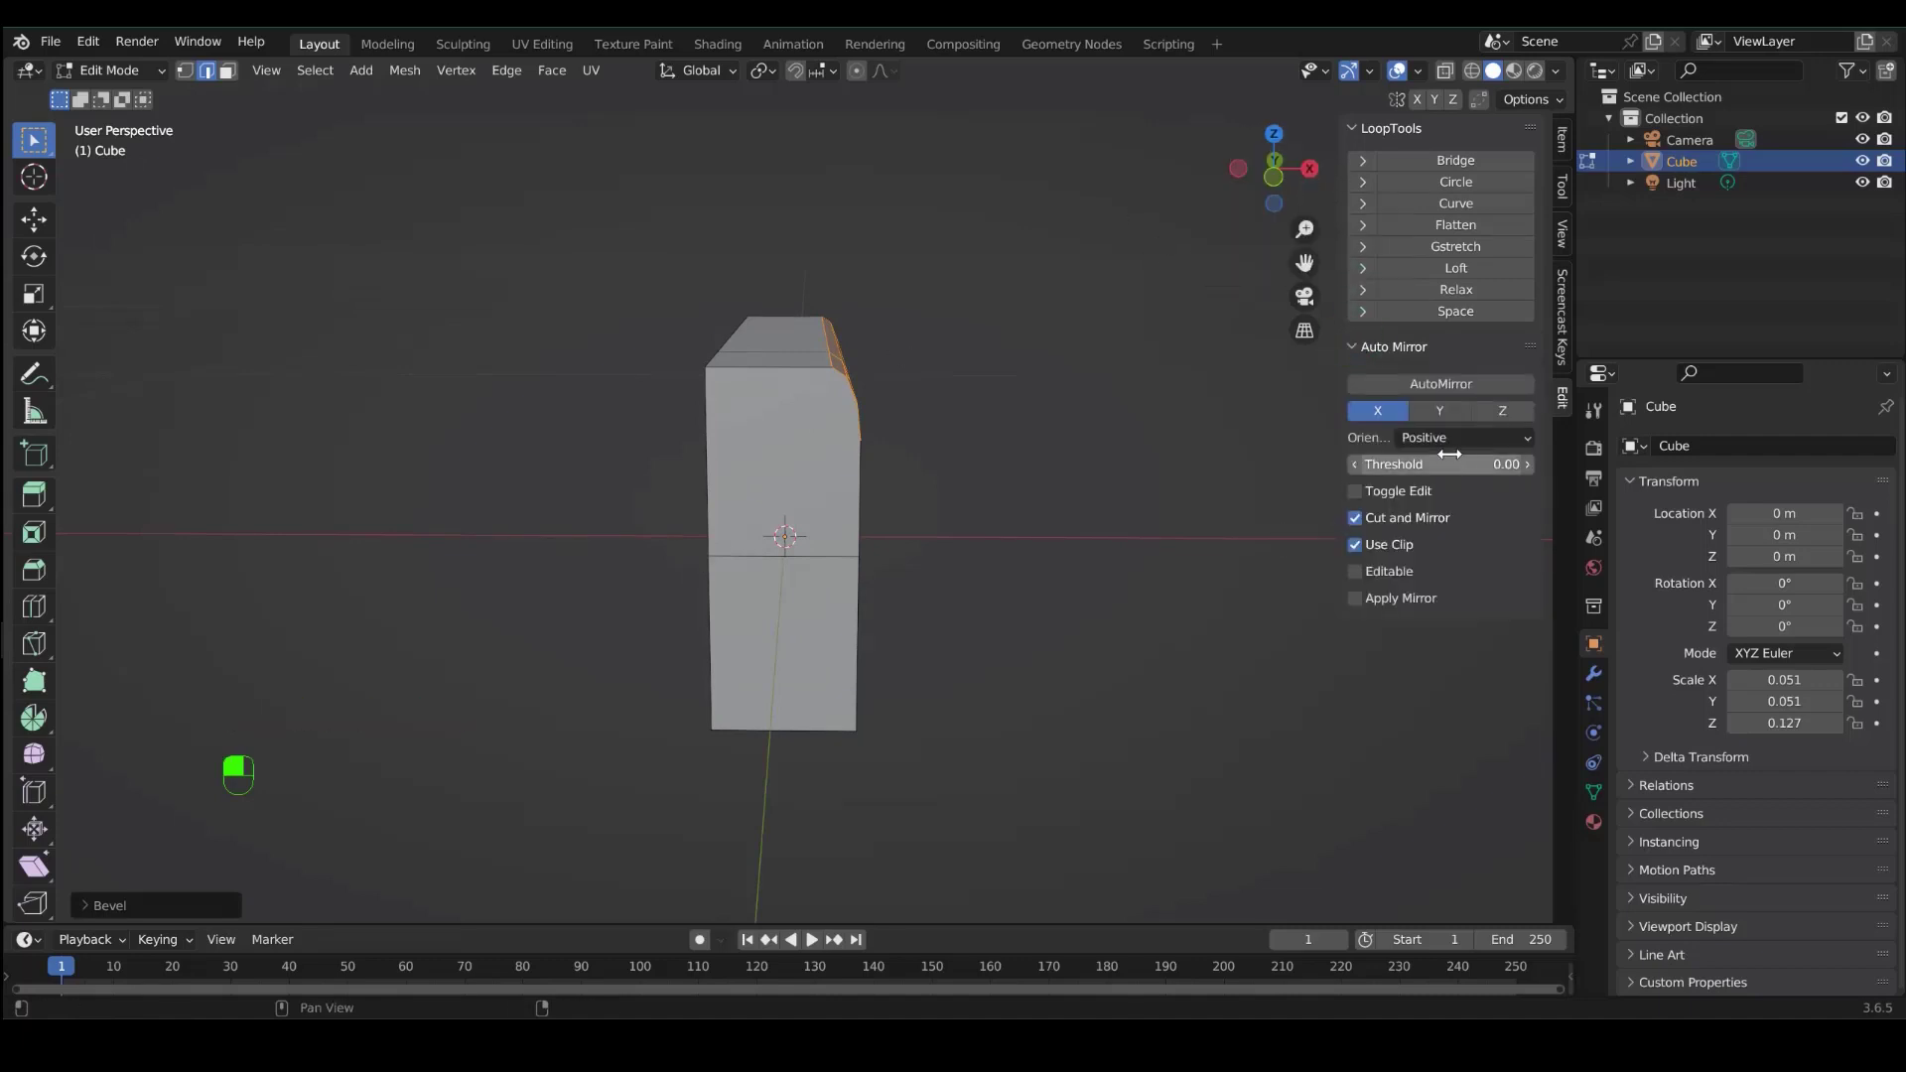
pyautogui.click(1404, 386)
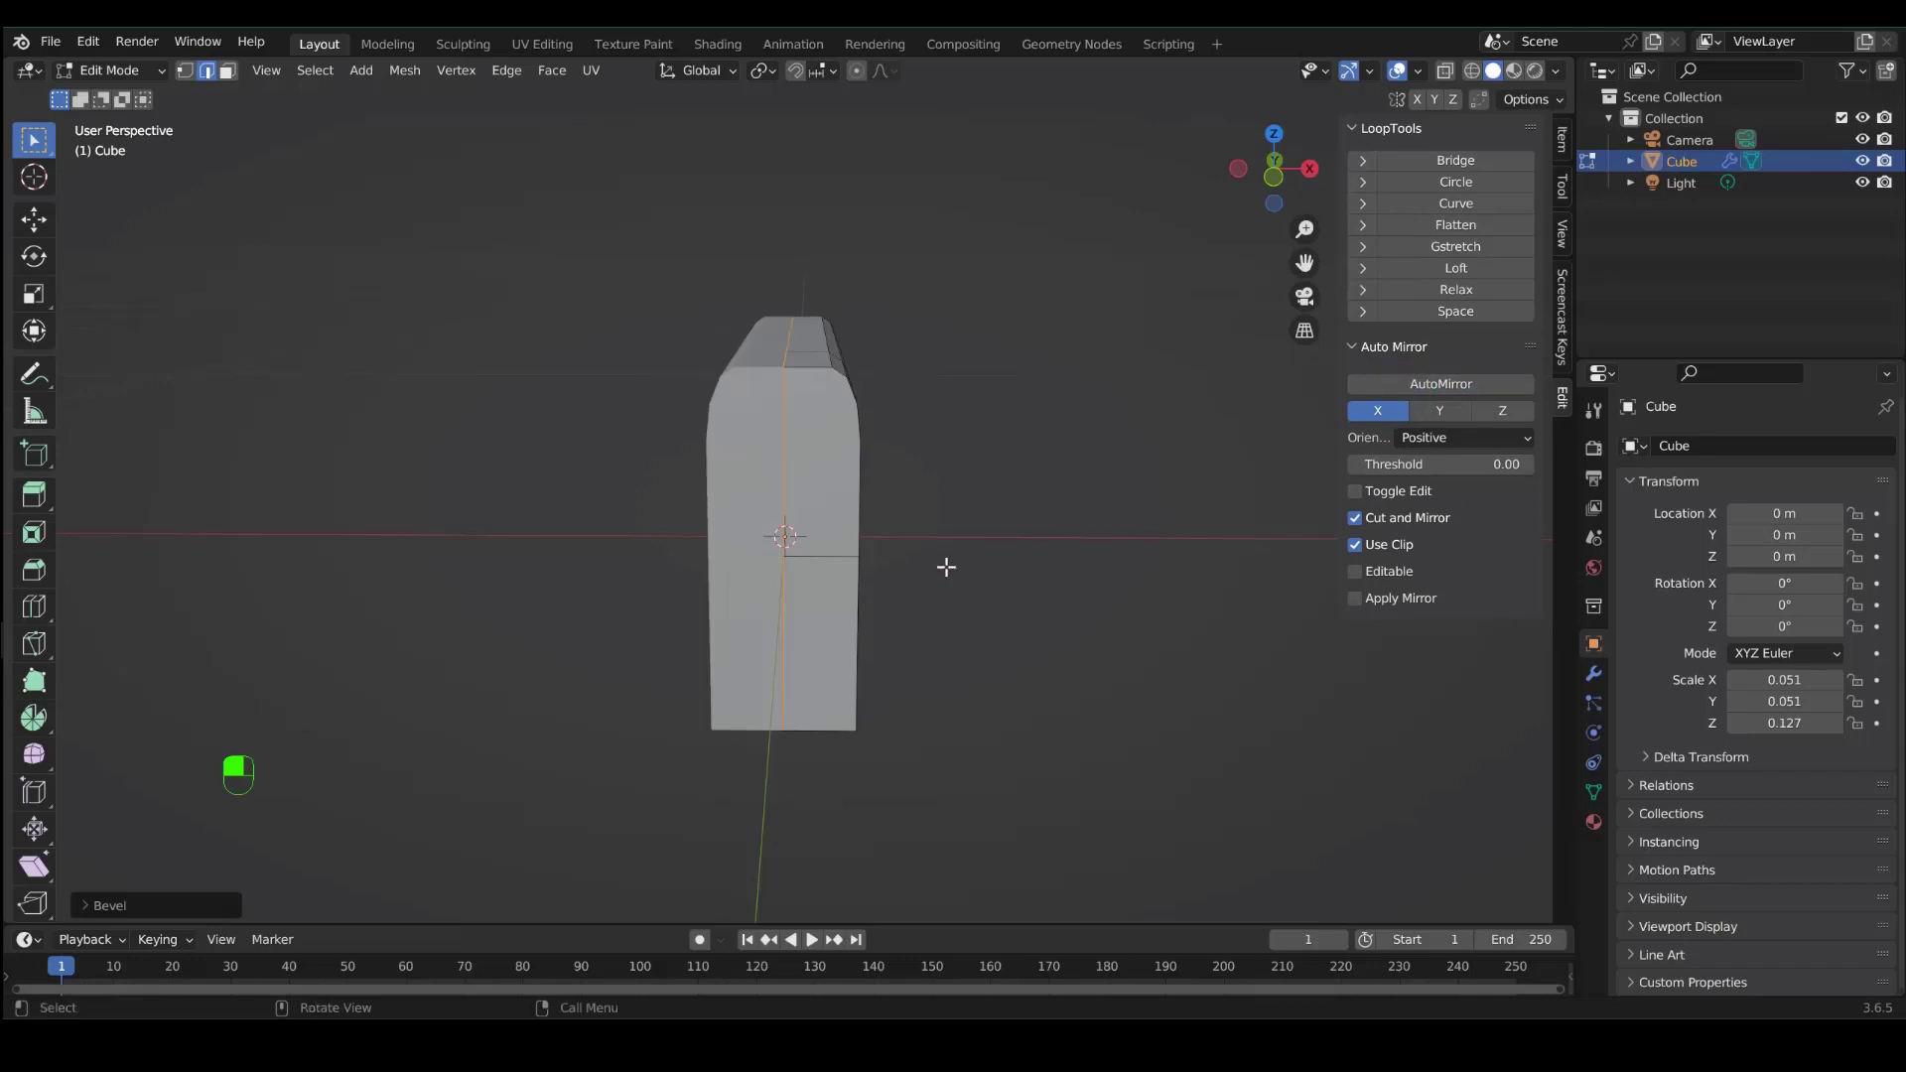
# - Turn on the Statistics overlay in the viewport
pyautogui.moveTo(944, 566); pyautogui.dragTo(680, 570, button='middle')
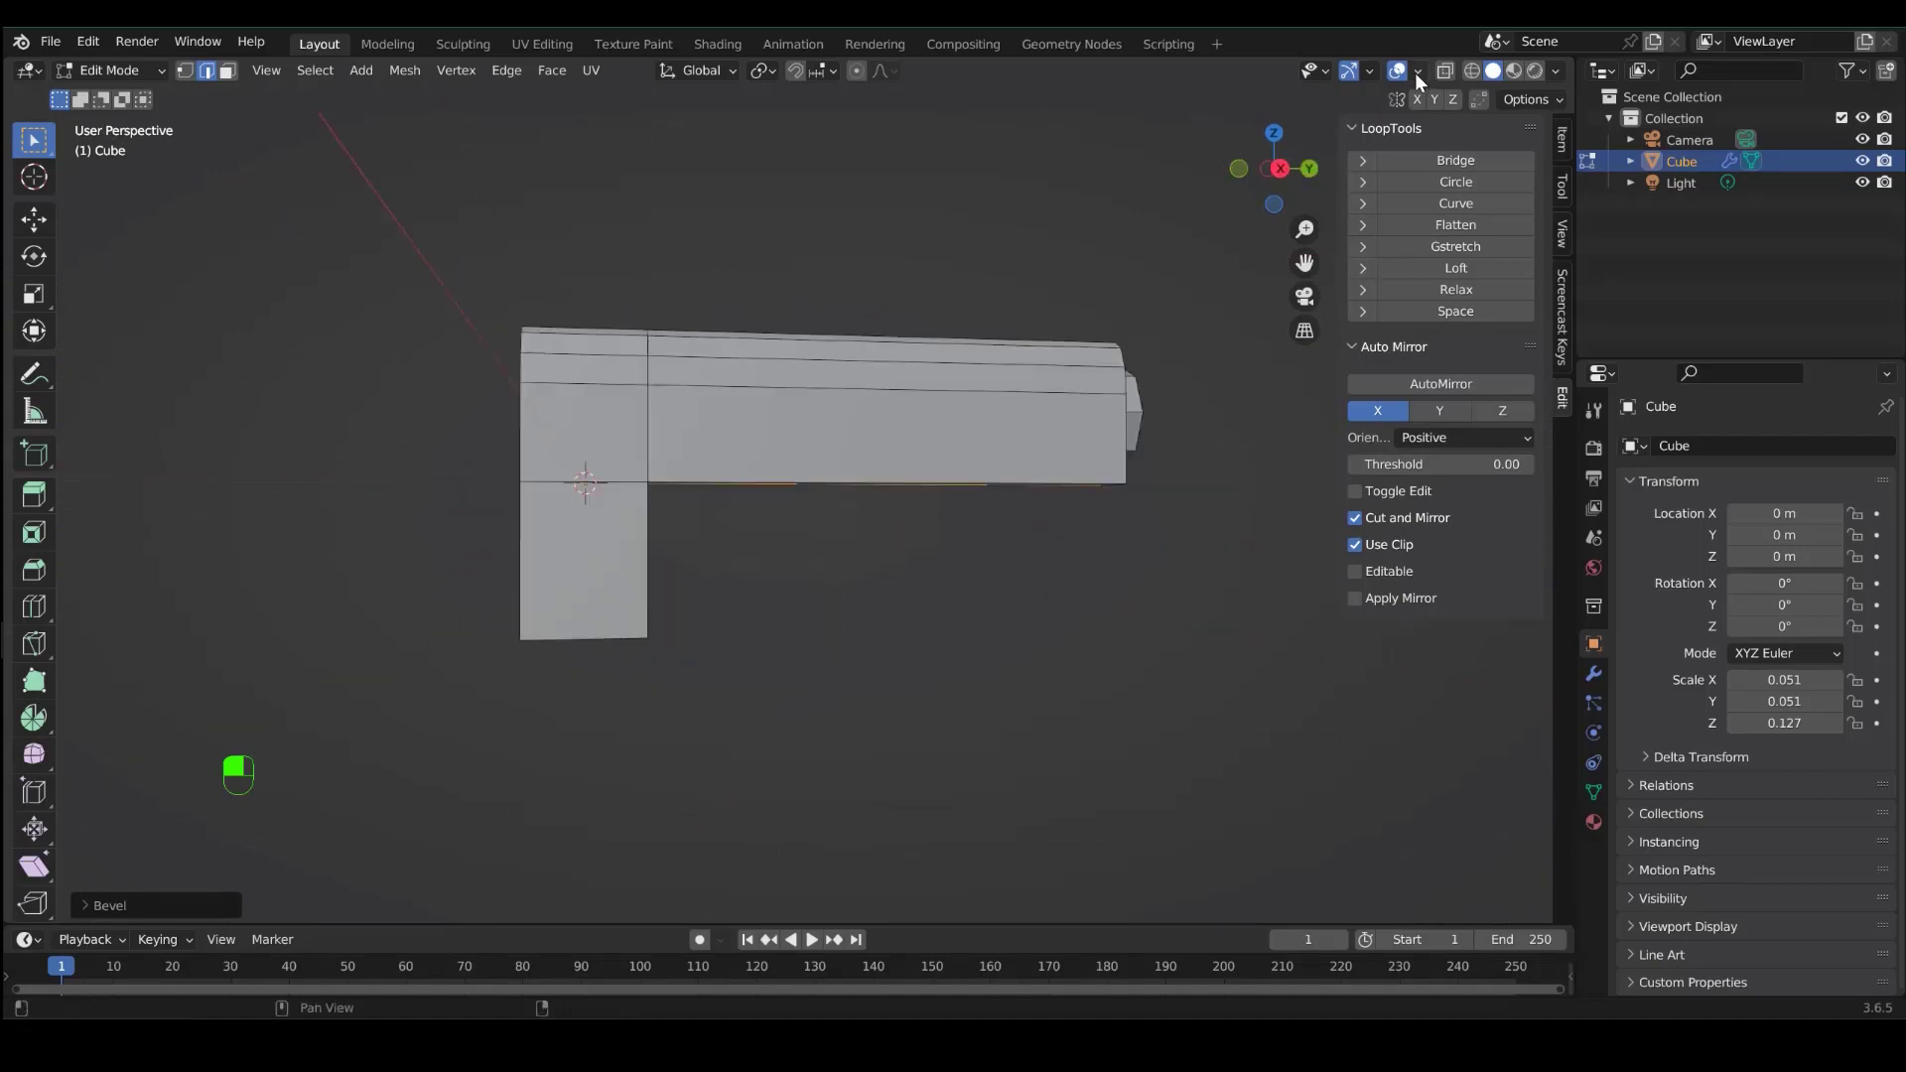
pyautogui.click(1418, 70)
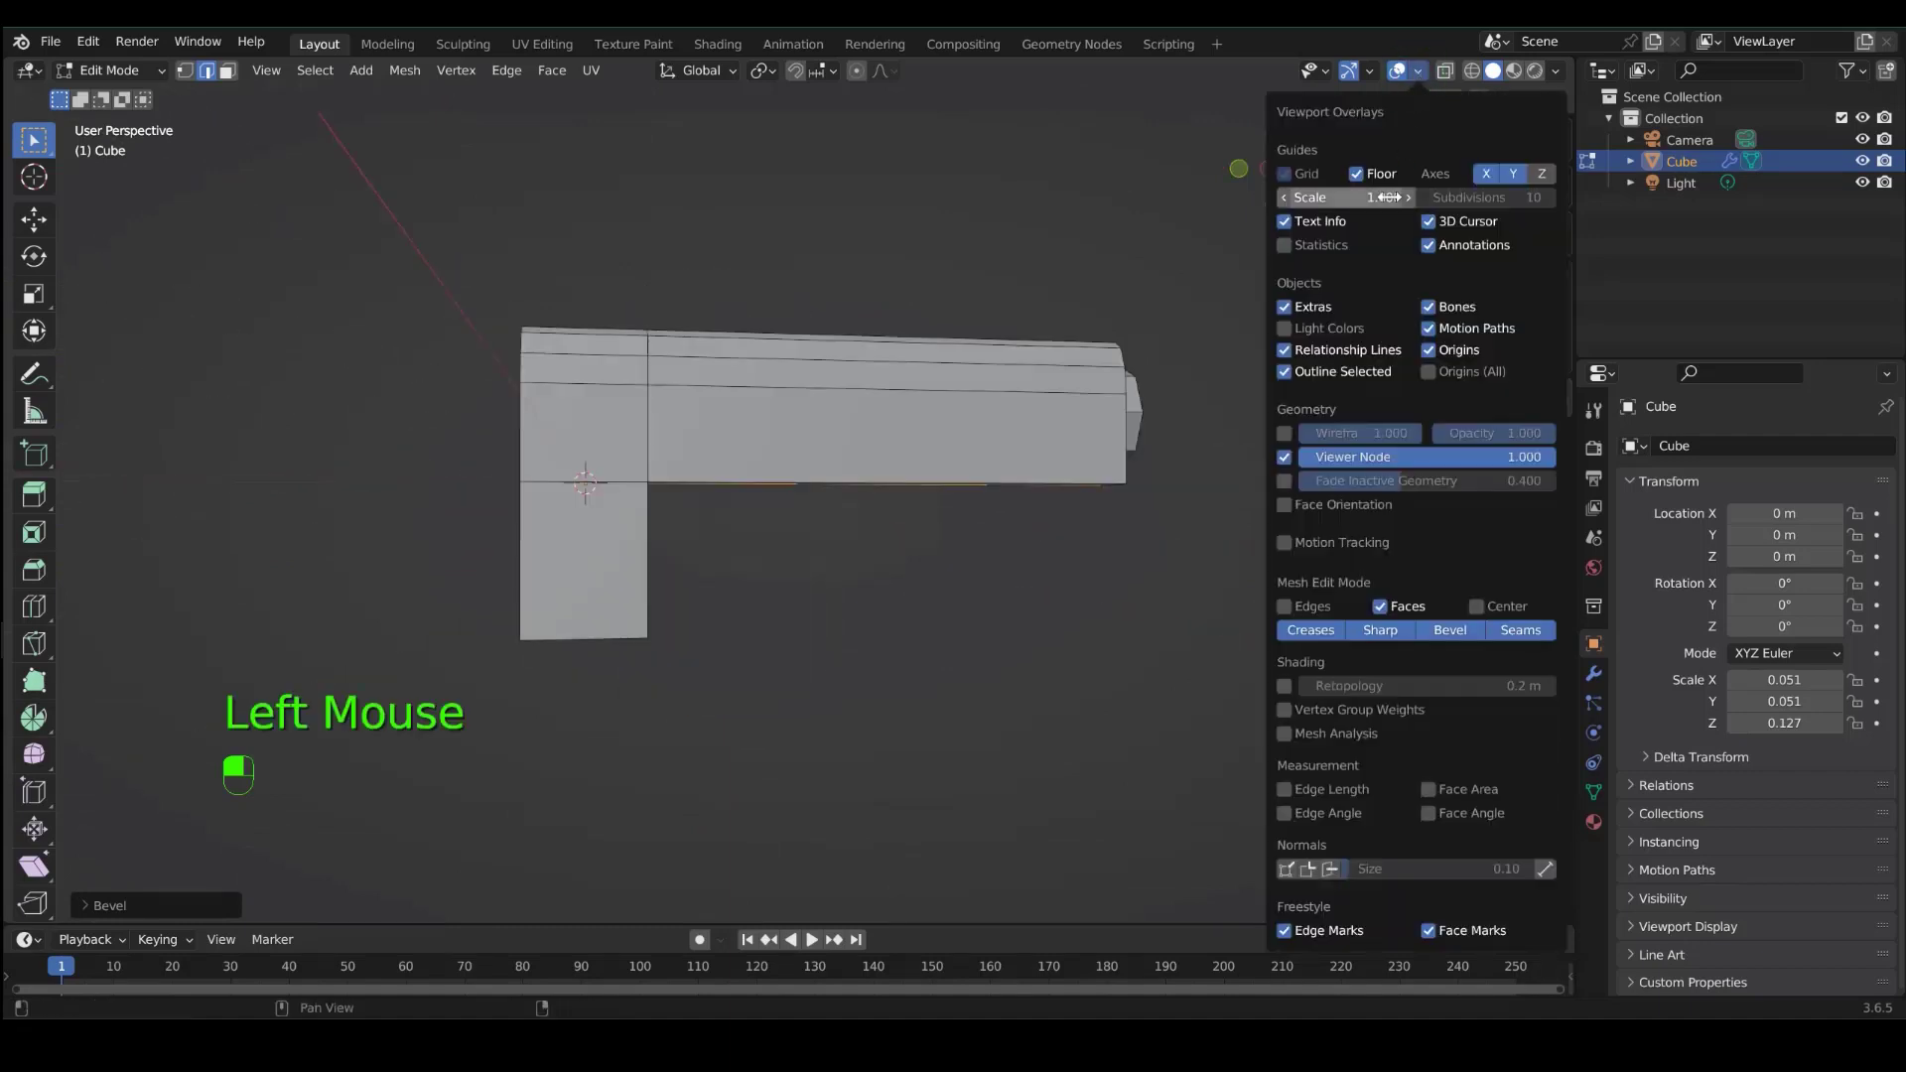
pyautogui.click(1290, 247)
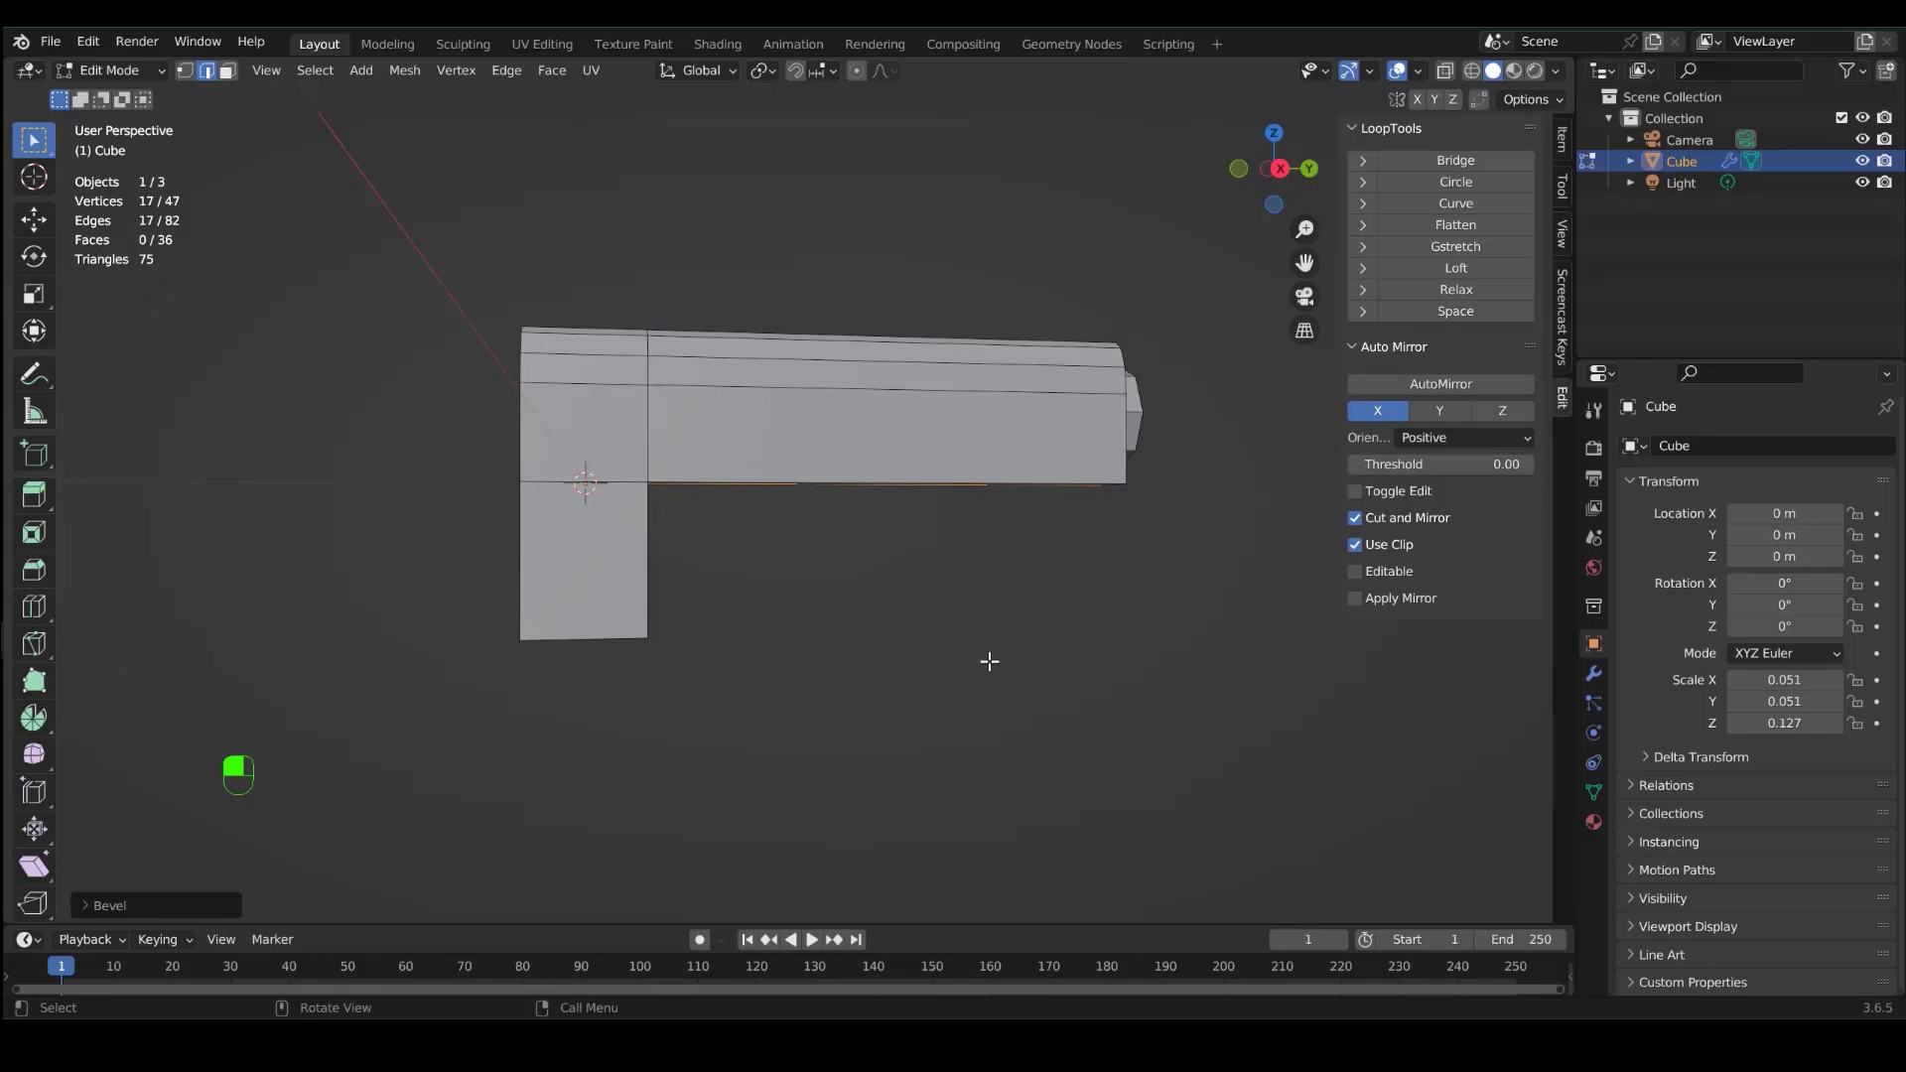
# - Duplicate the long arm's underside face in place
pyautogui.moveTo(935, 692); pyautogui.dragTo(805, 536, button='middle')
pyautogui.click(719, 474)
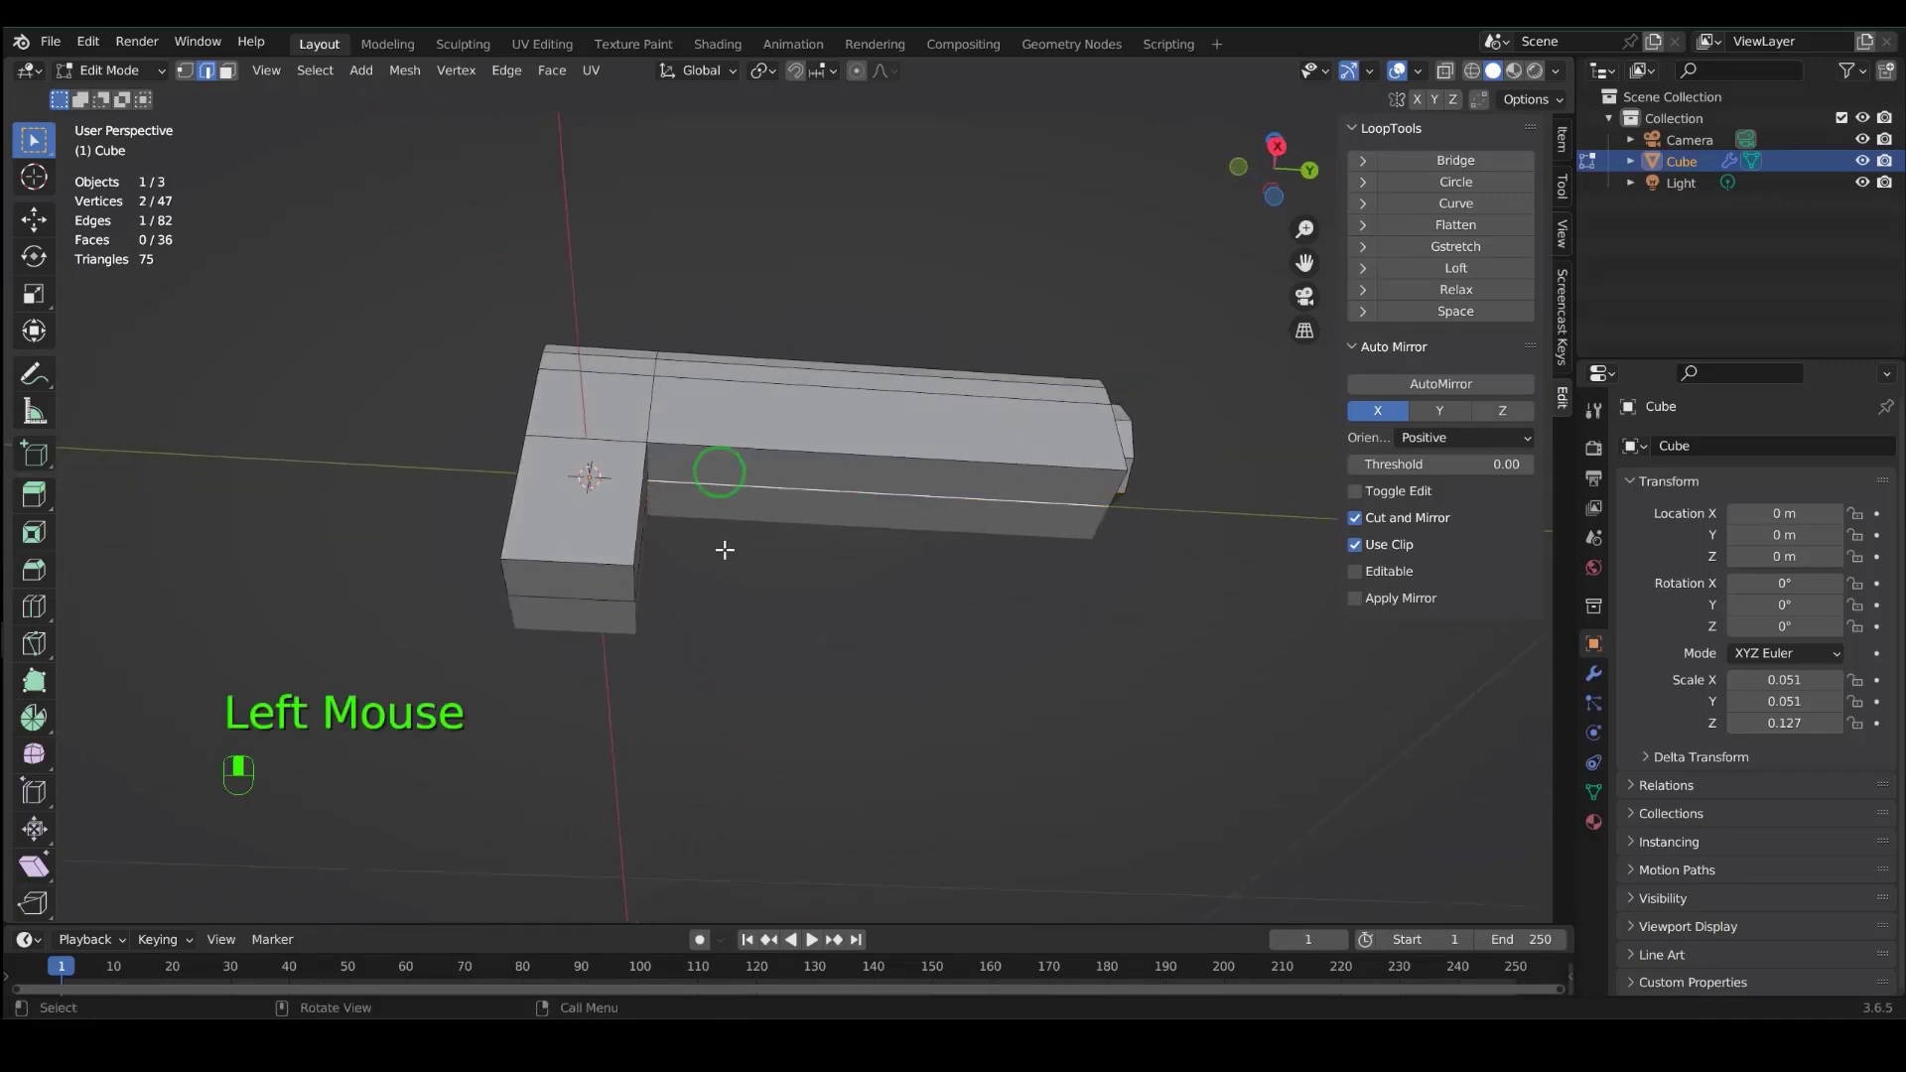
pyautogui.press('3')
pyautogui.click(773, 474)
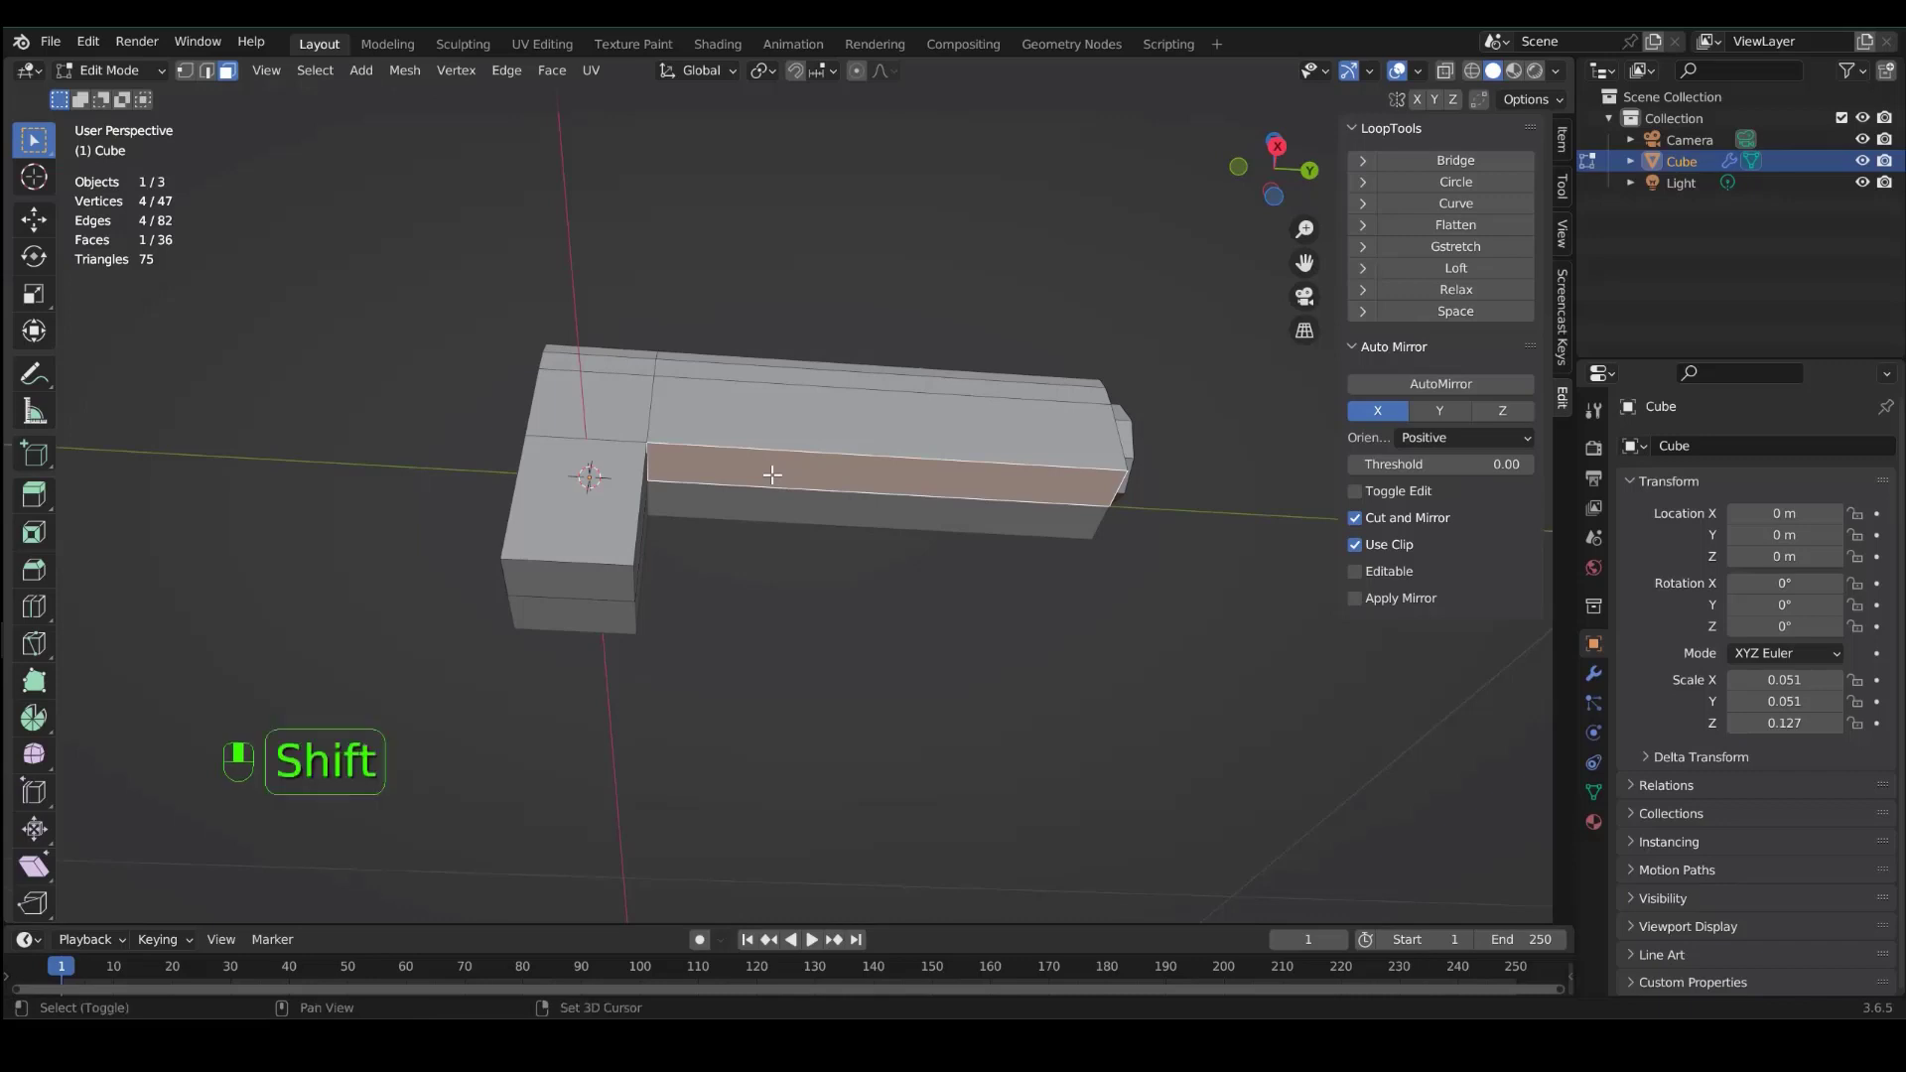
pyautogui.hotkey('shift', 'd')
pyautogui.click(772, 474)
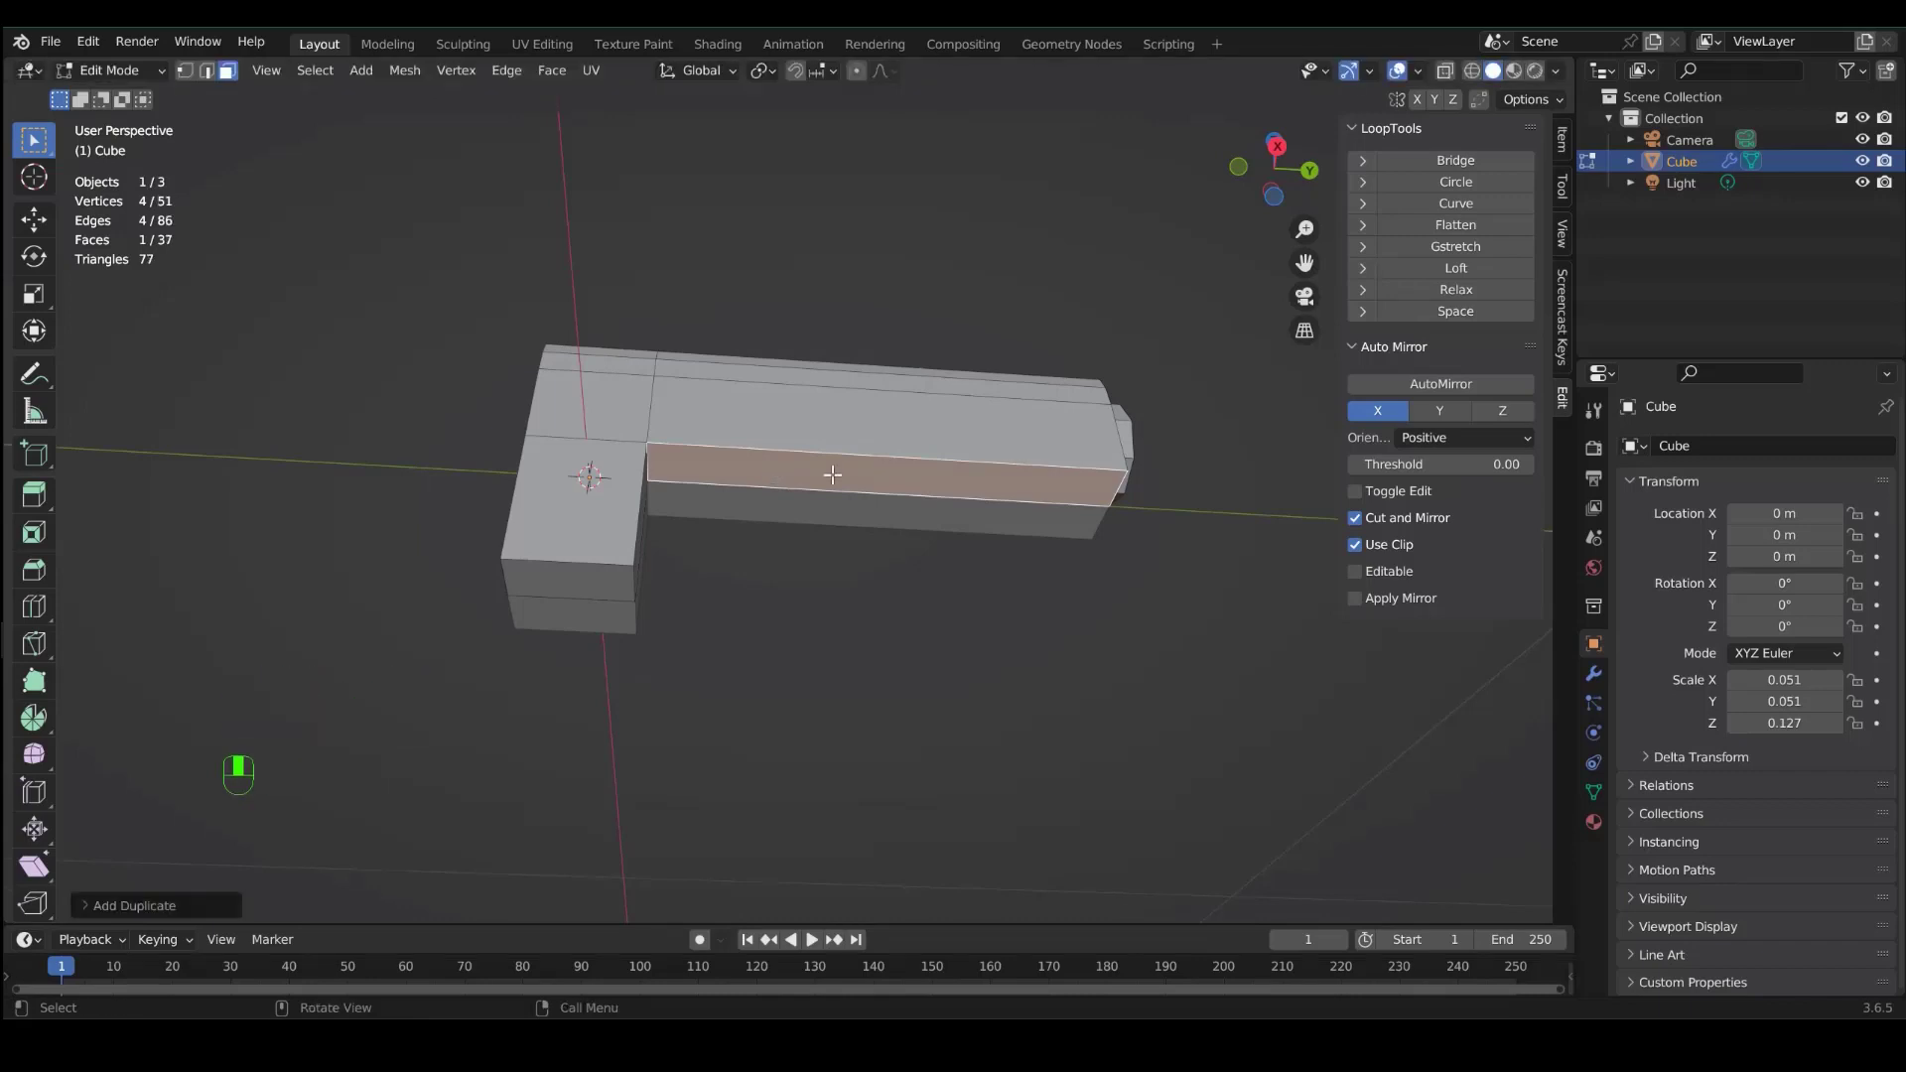
# - Scale the duplicated face to a narrow strip along Y and move it about 0.13 m along Y toward the vertical leg
pyautogui.press('s')
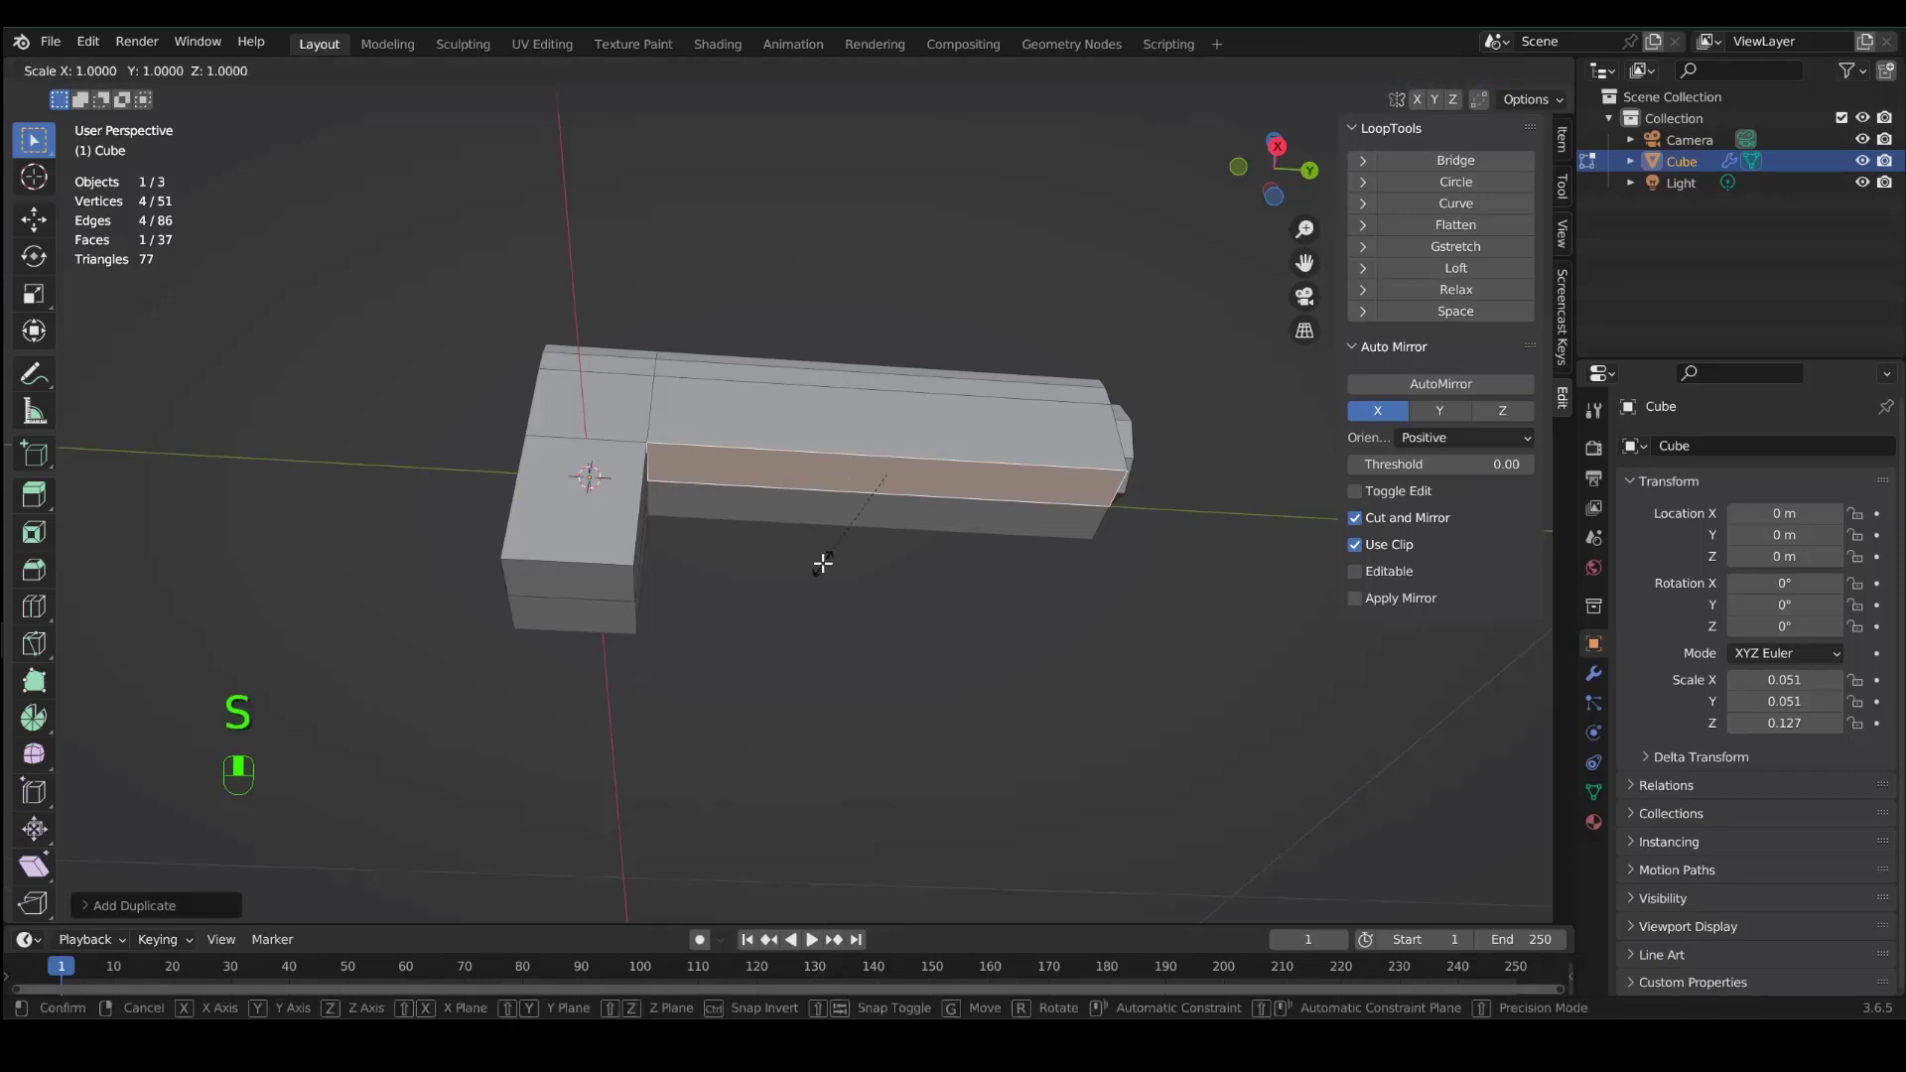
pyautogui.press('y')
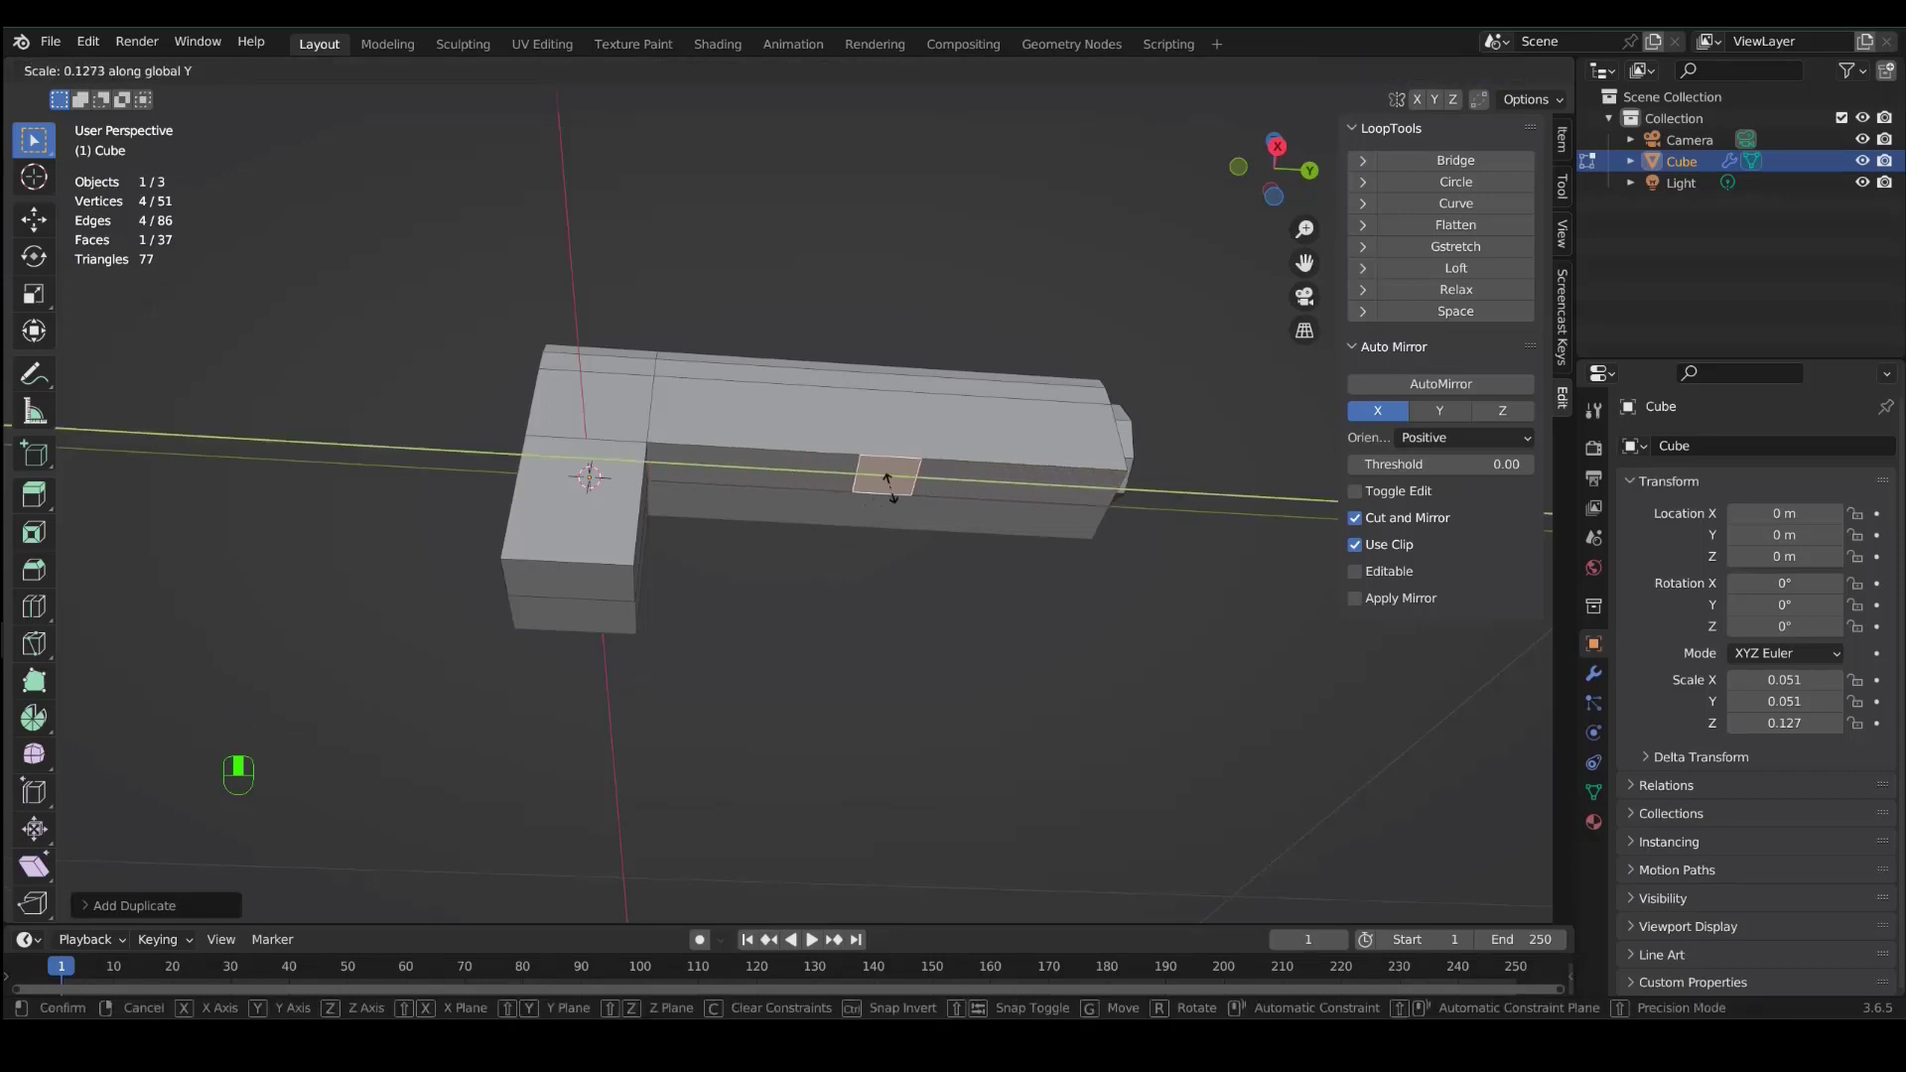
pyautogui.click(899, 501)
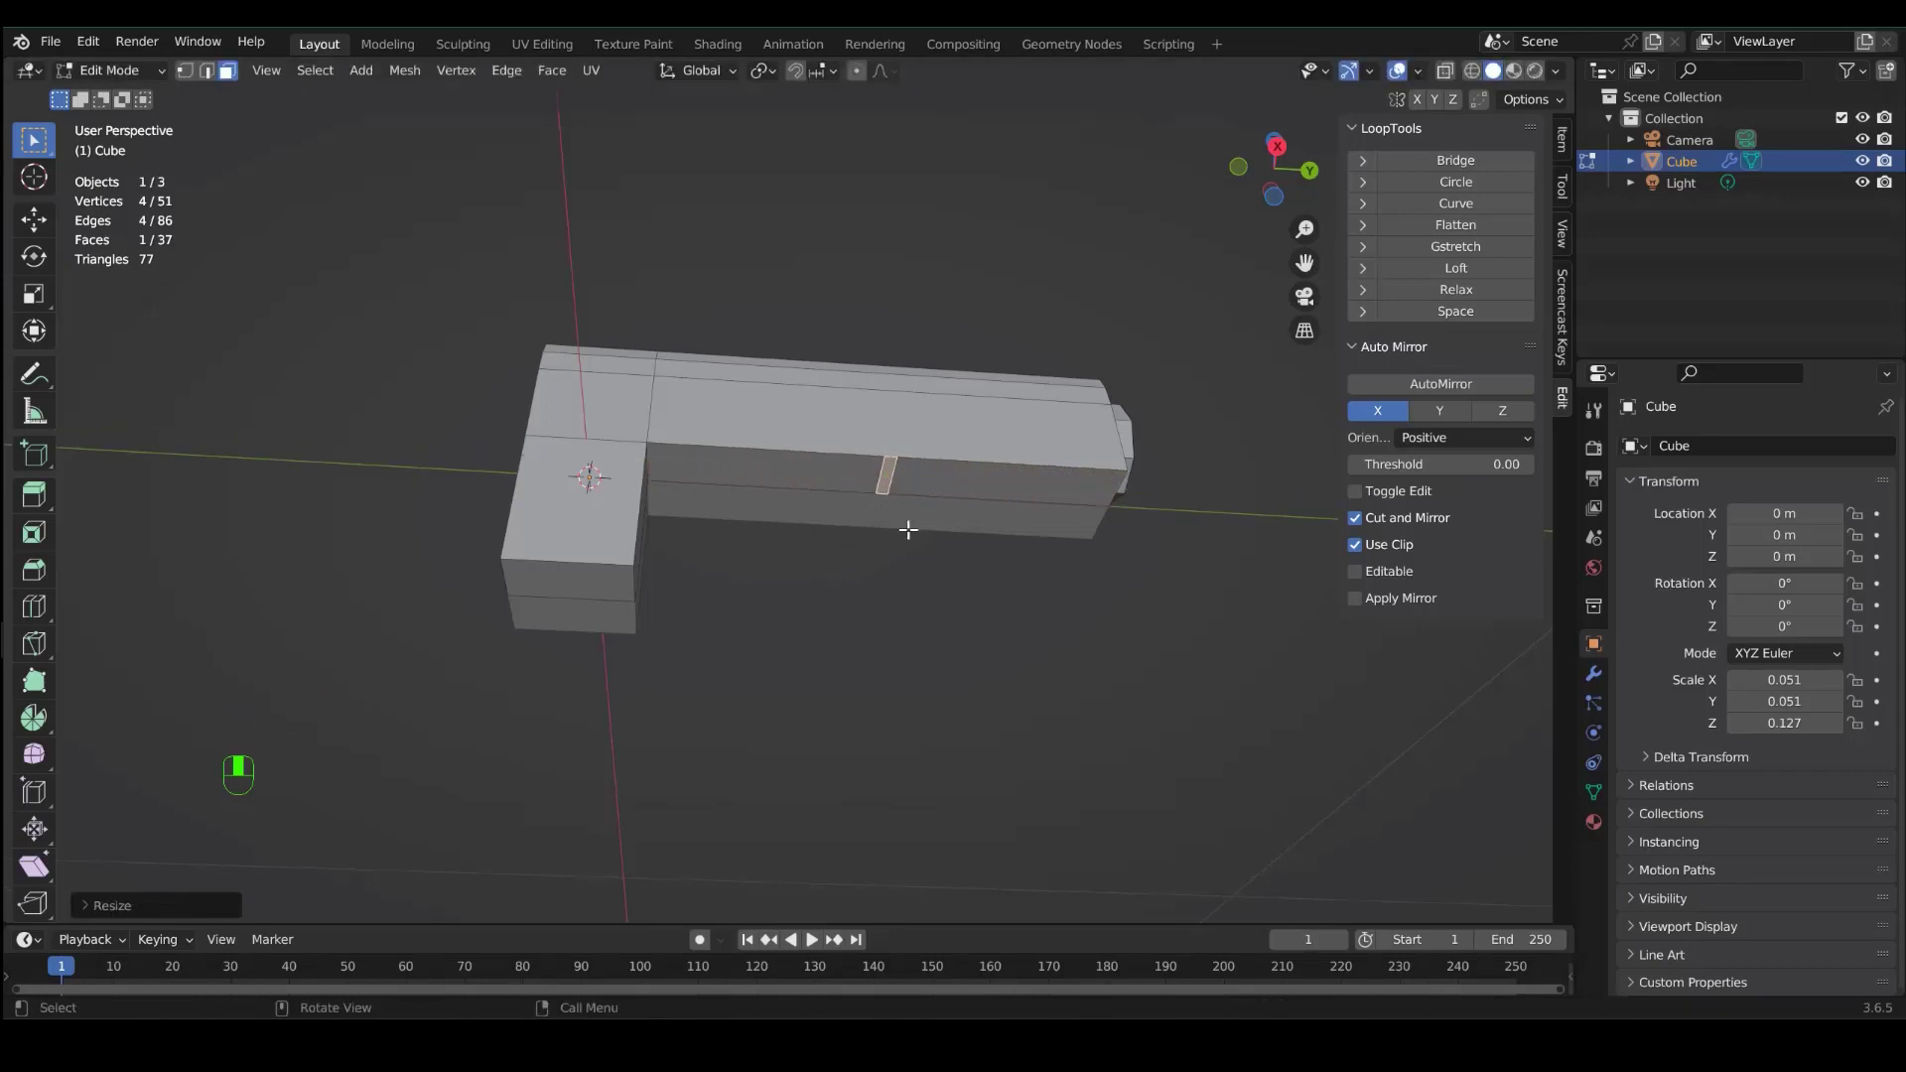
pyautogui.press('g')
pyautogui.press('y')
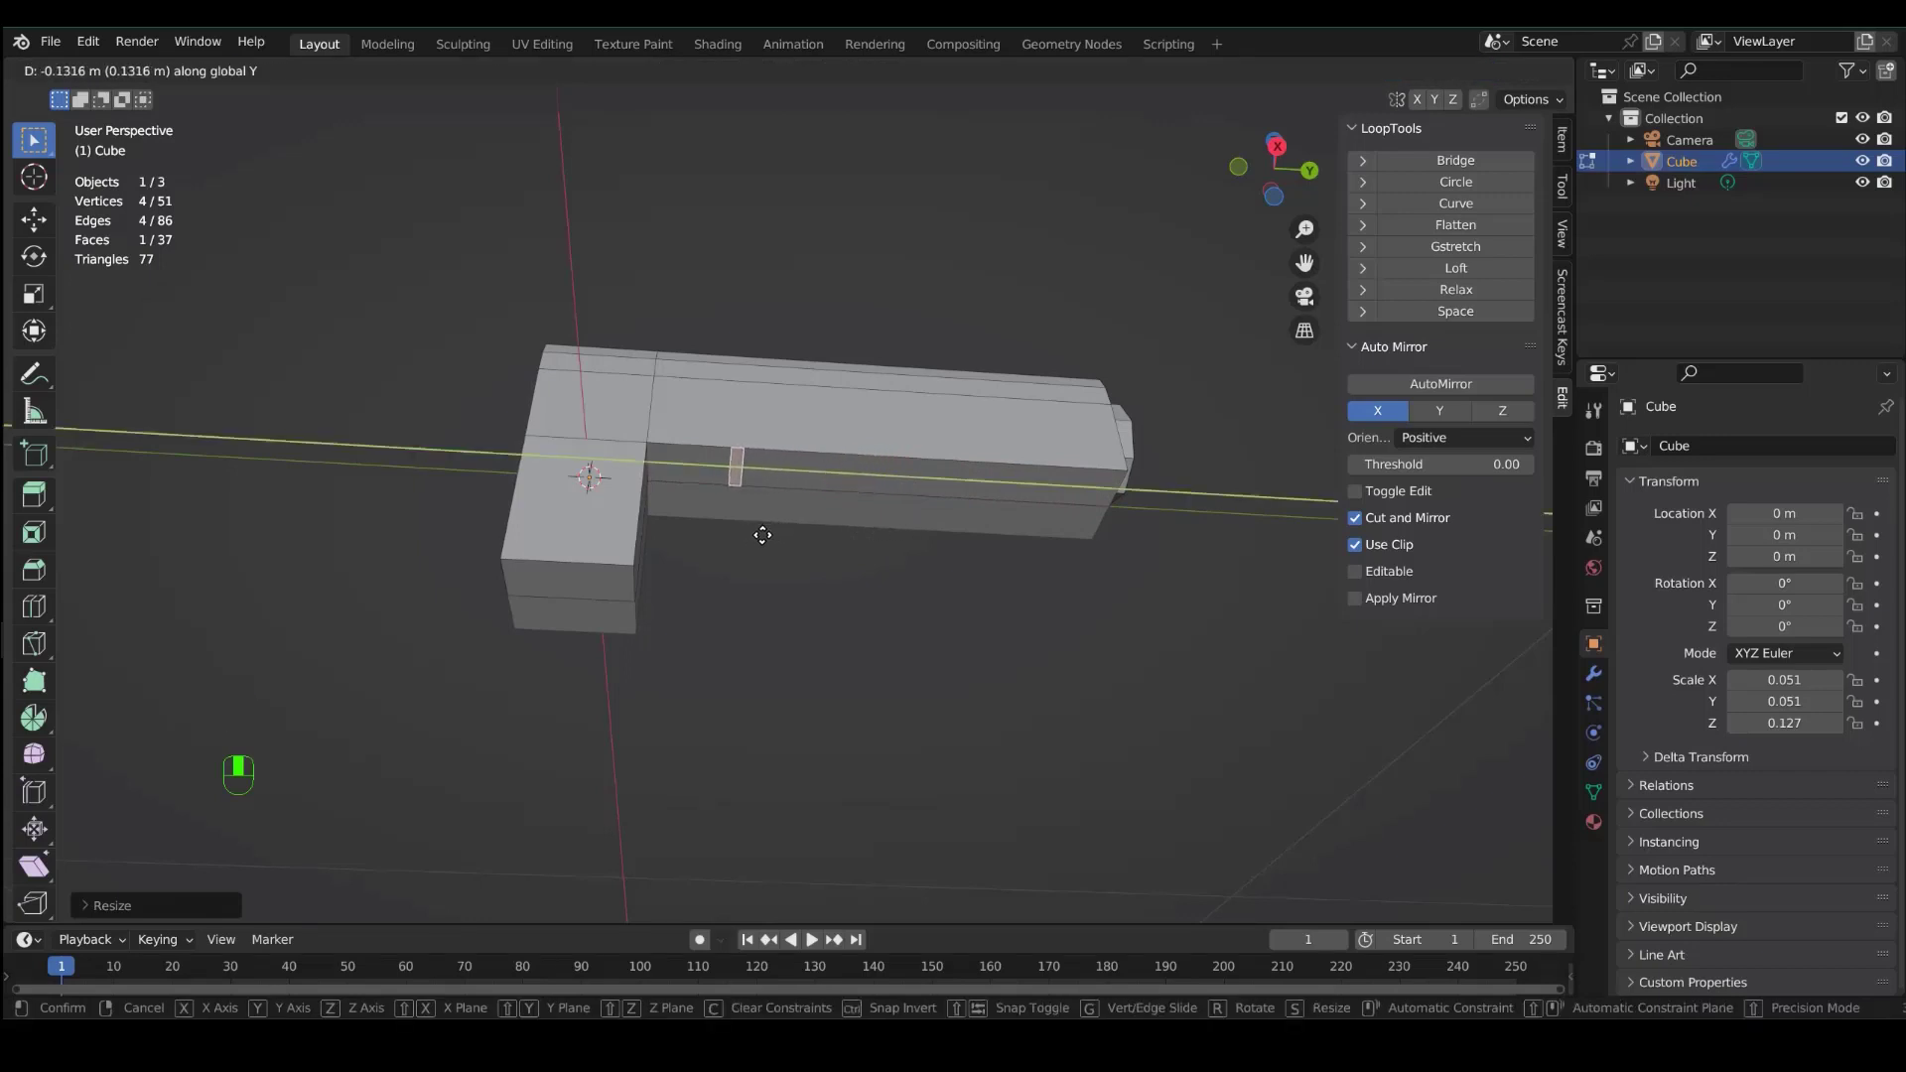
pyautogui.click(770, 536)
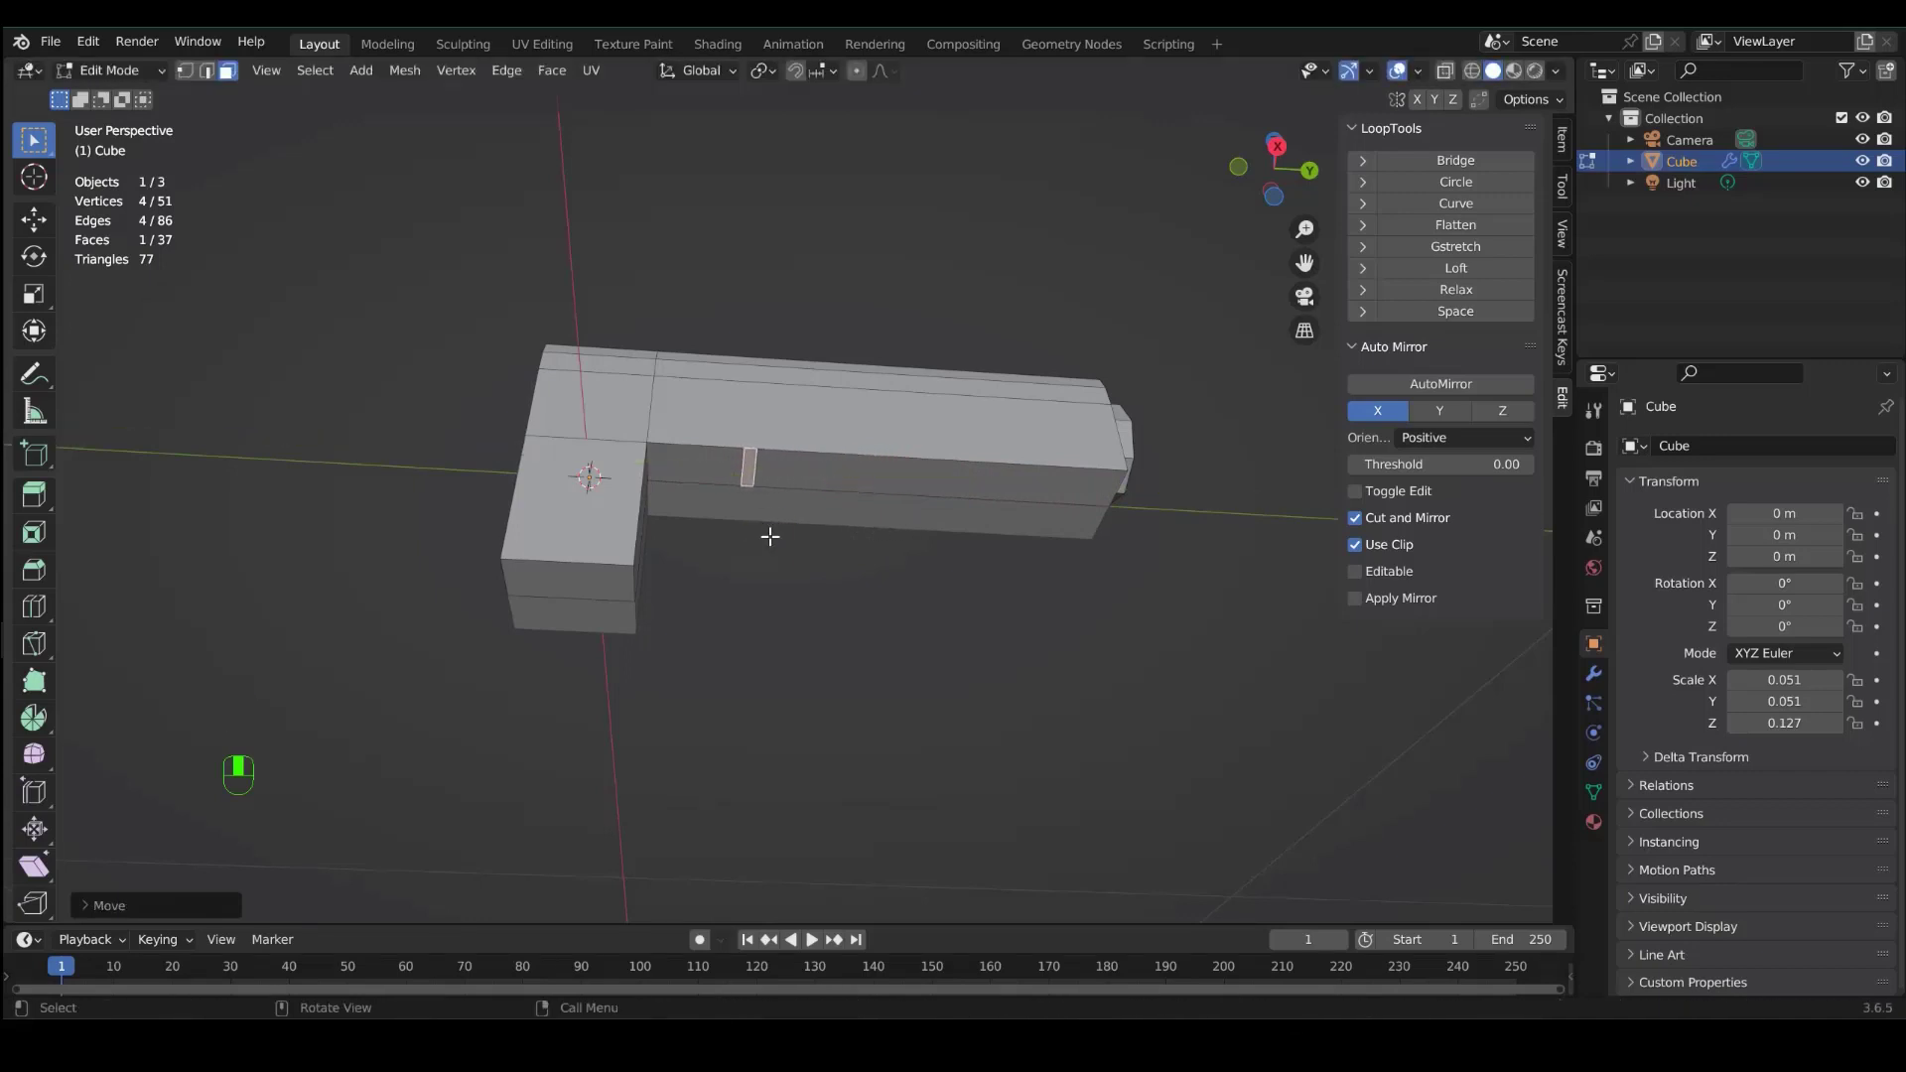
# - Extrude the narrow strip downward from the arm's underside into a short post, working from the right side view
pyautogui.press('KP_3')
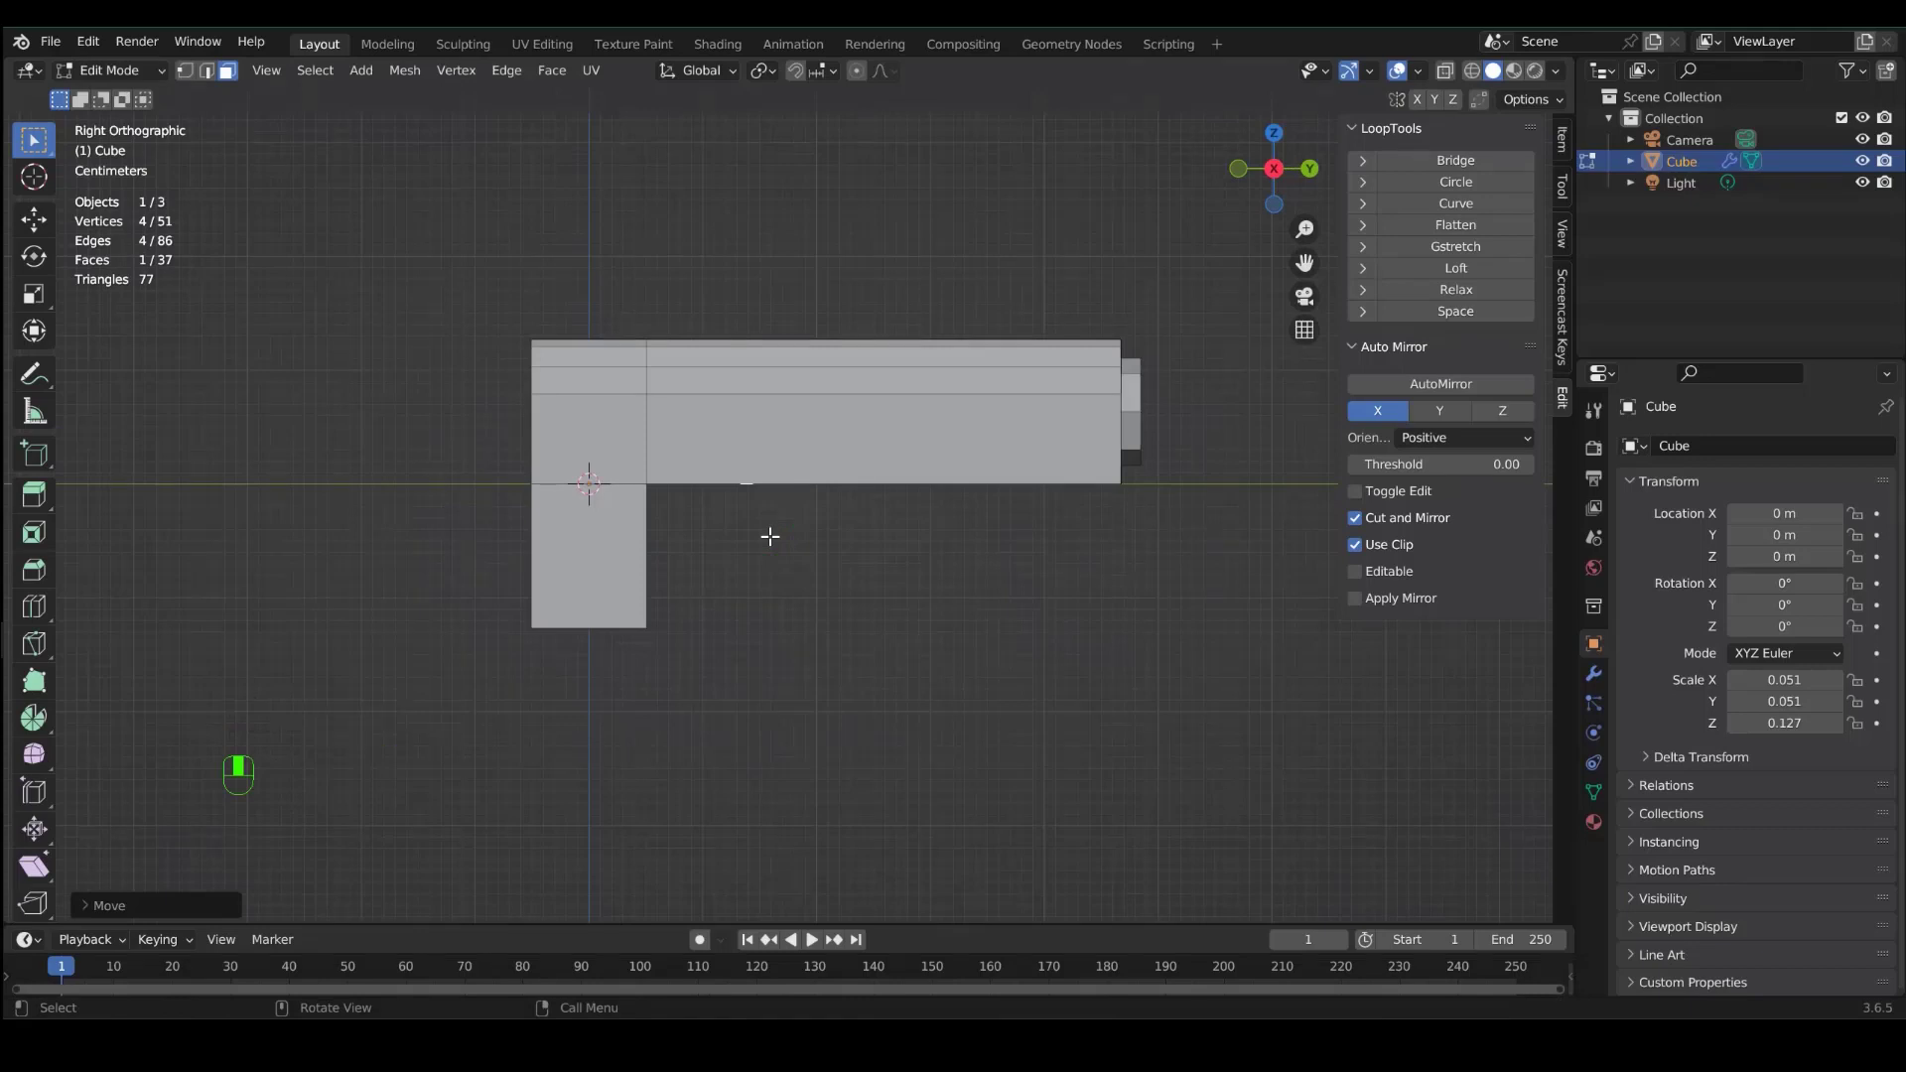
pyautogui.press('e')
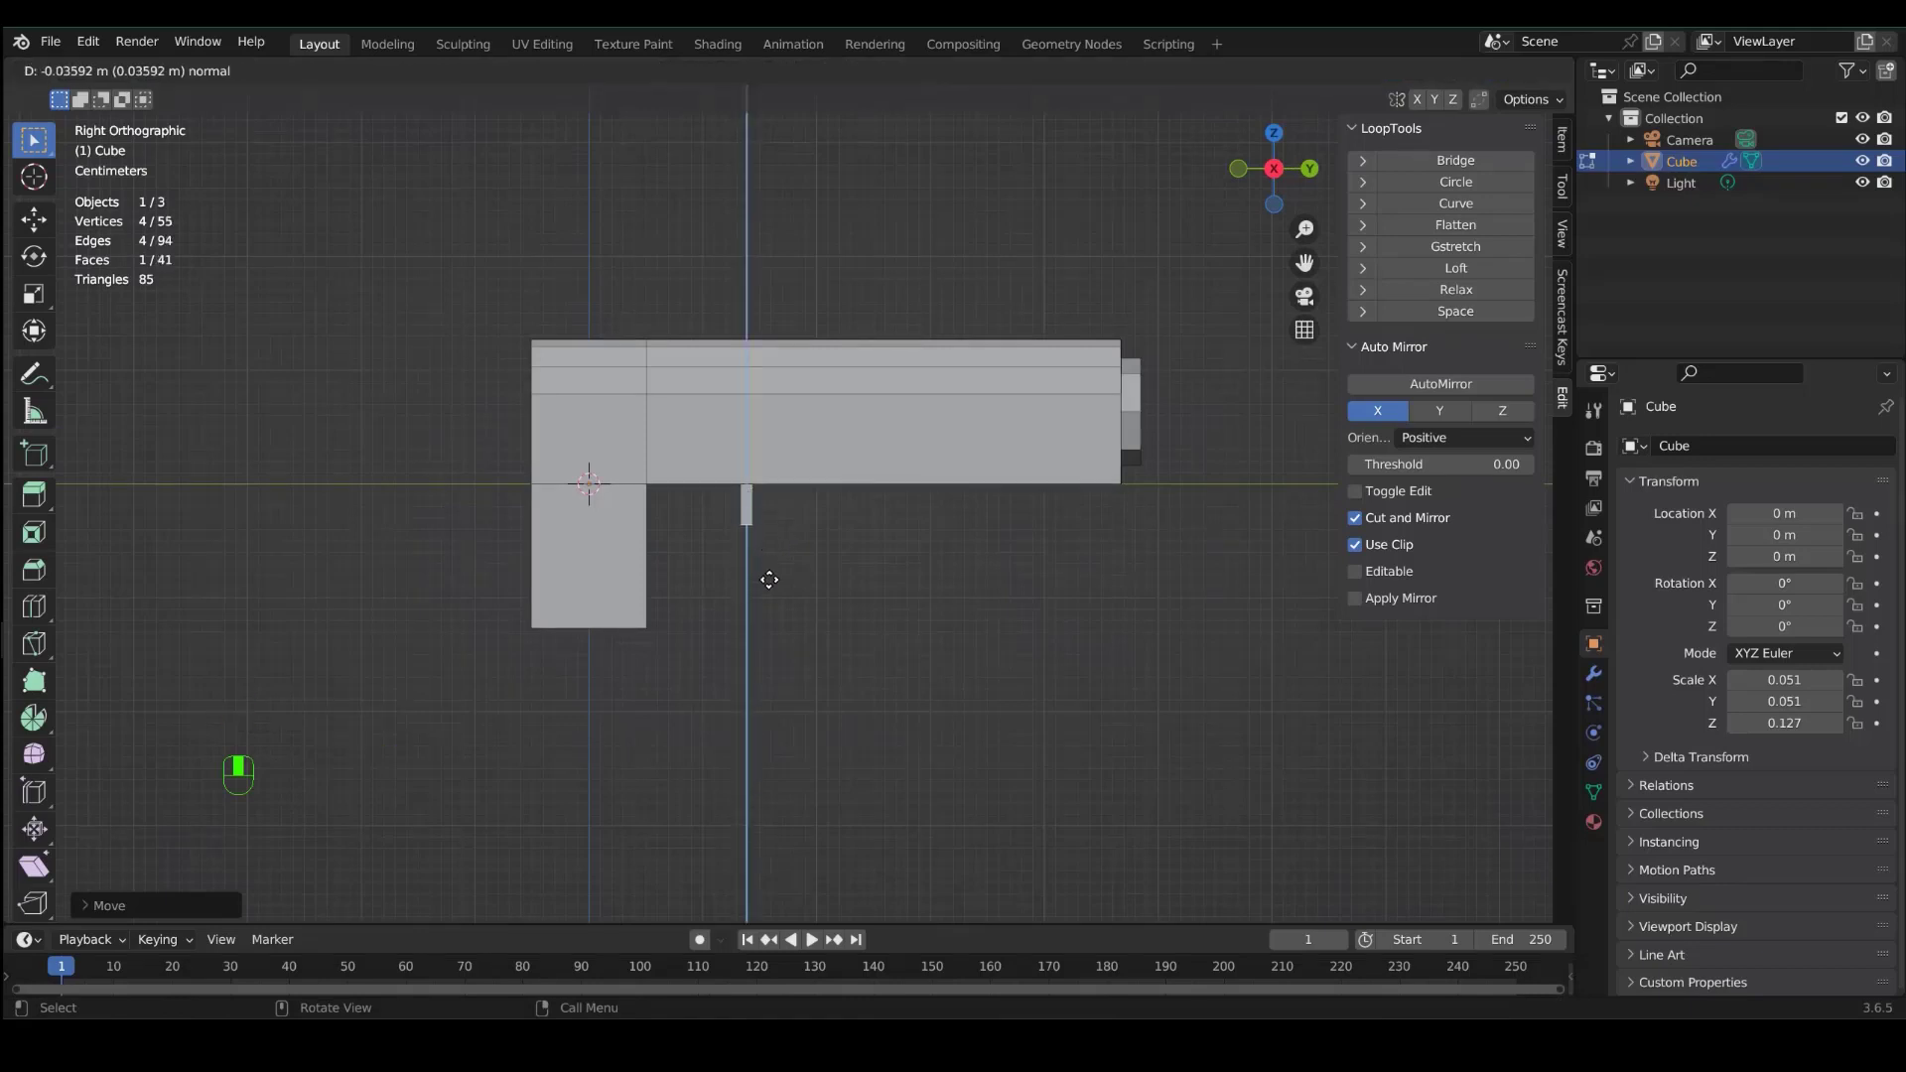
pyautogui.click(769, 615)
pyautogui.moveTo(768, 616); pyautogui.dragTo(784, 536, button='middle')
# - Select the whole linked post and scale it to about 0.18 along X
pyautogui.press('l')
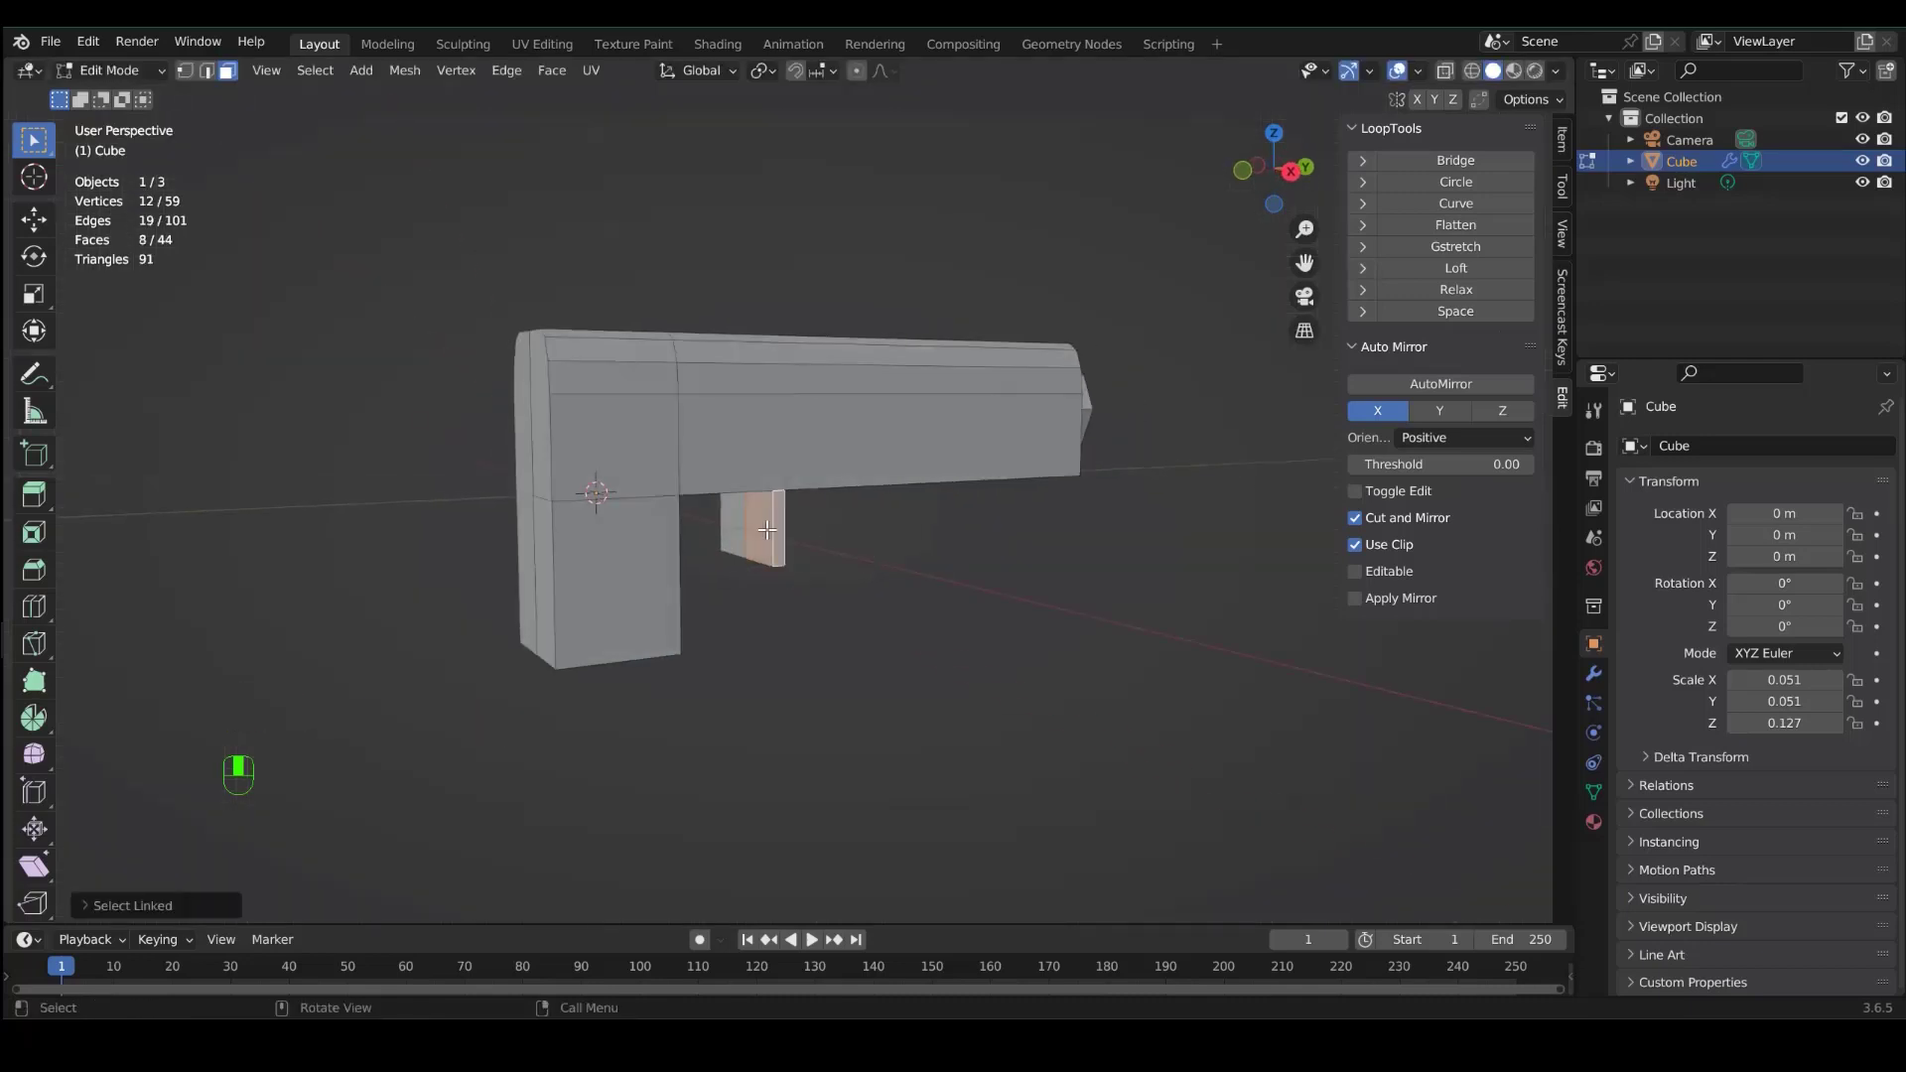
pyautogui.press('s')
pyautogui.press('x')
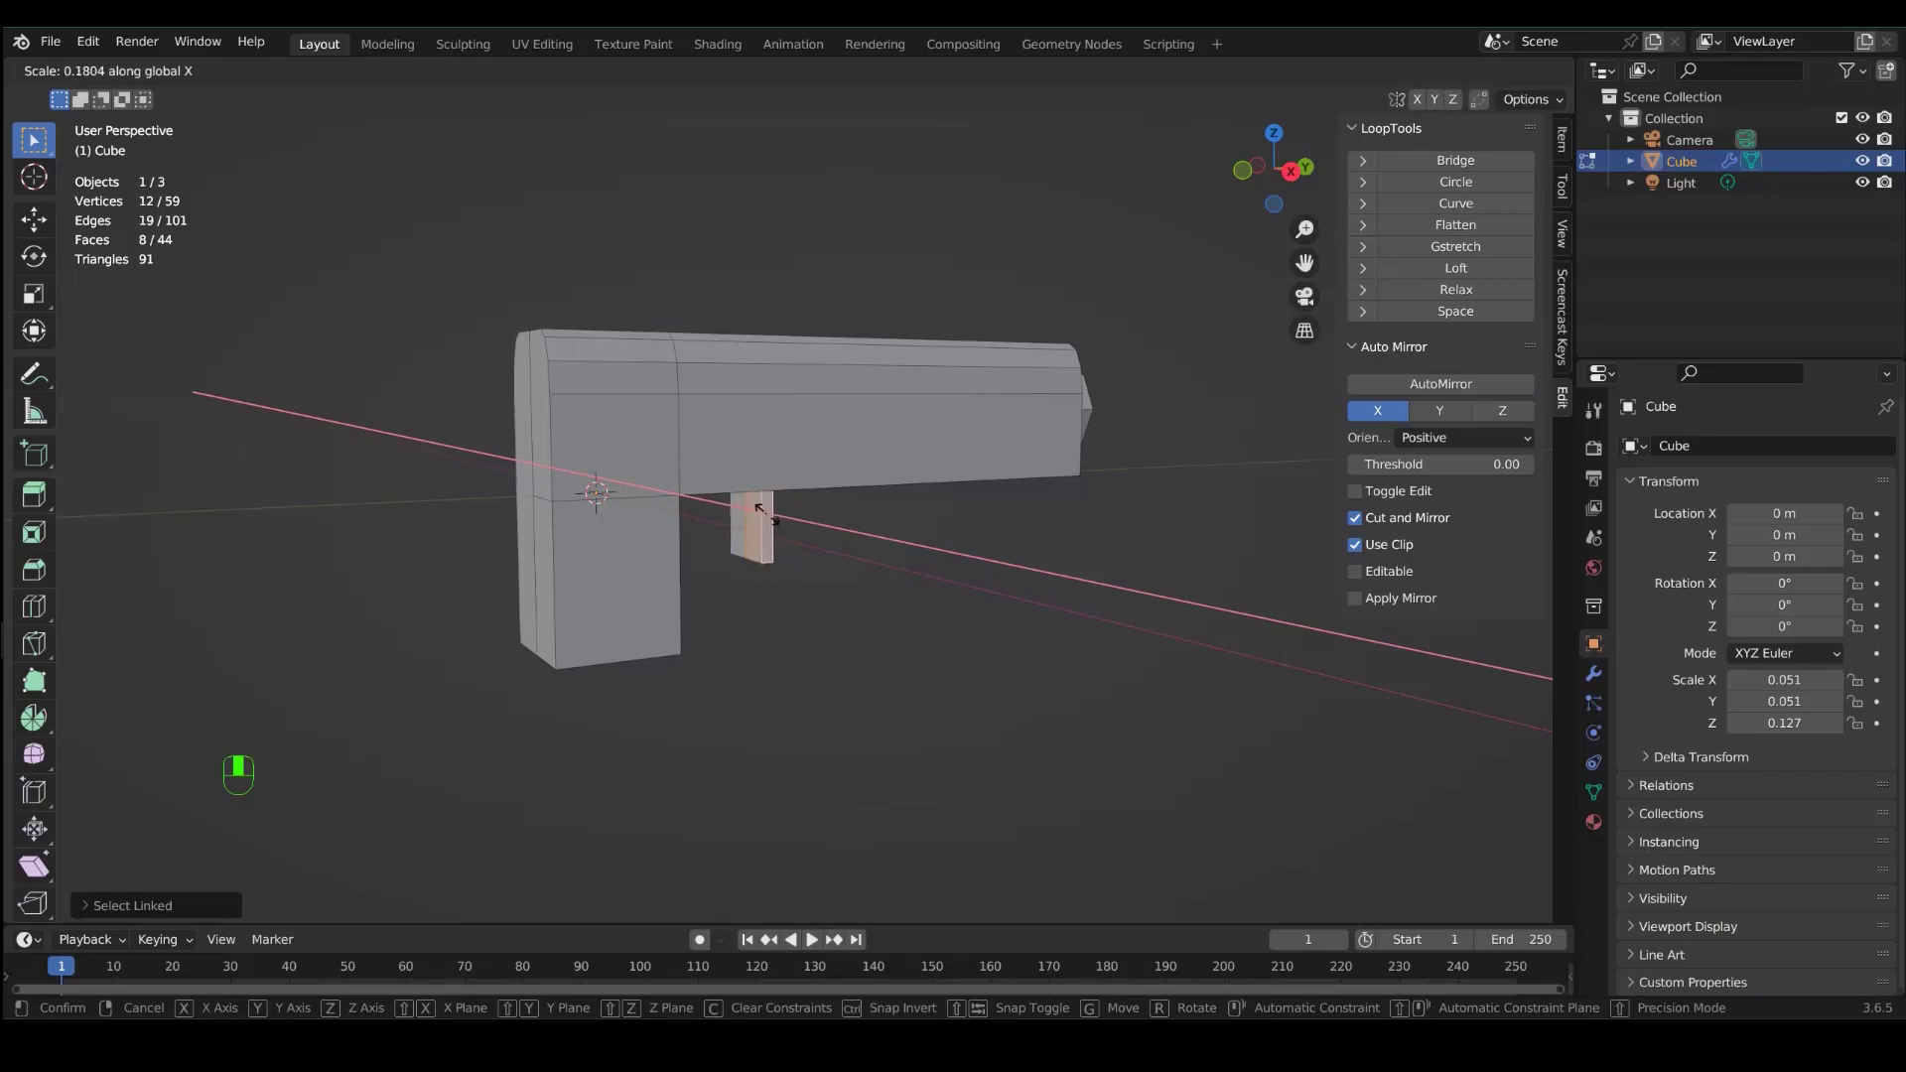
pyautogui.click(756, 510)
pyautogui.moveTo(765, 621); pyautogui.dragTo(734, 541, button='middle')
# - Duplicate the post in place and rotate the copy 90° around X
pyautogui.hotkey('shift', 'd')
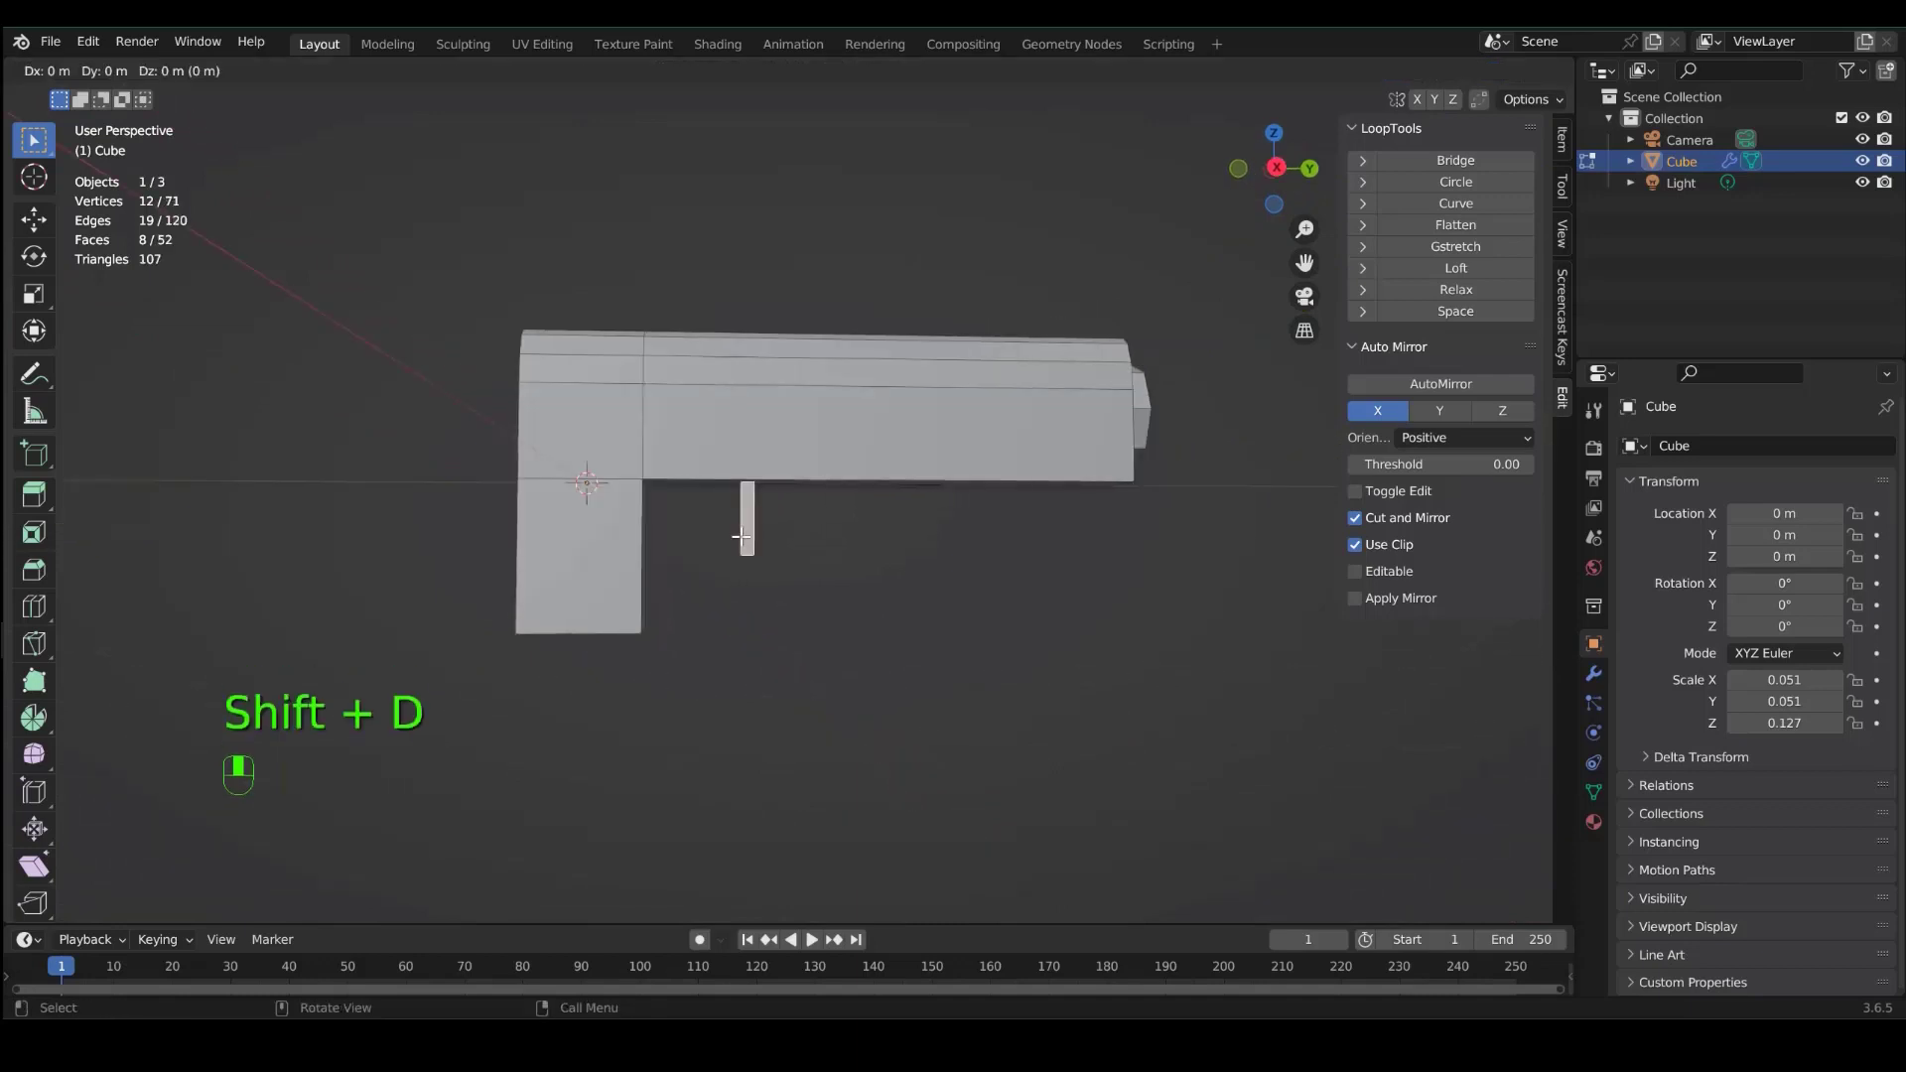
pyautogui.click(740, 536)
pyautogui.write('rx')
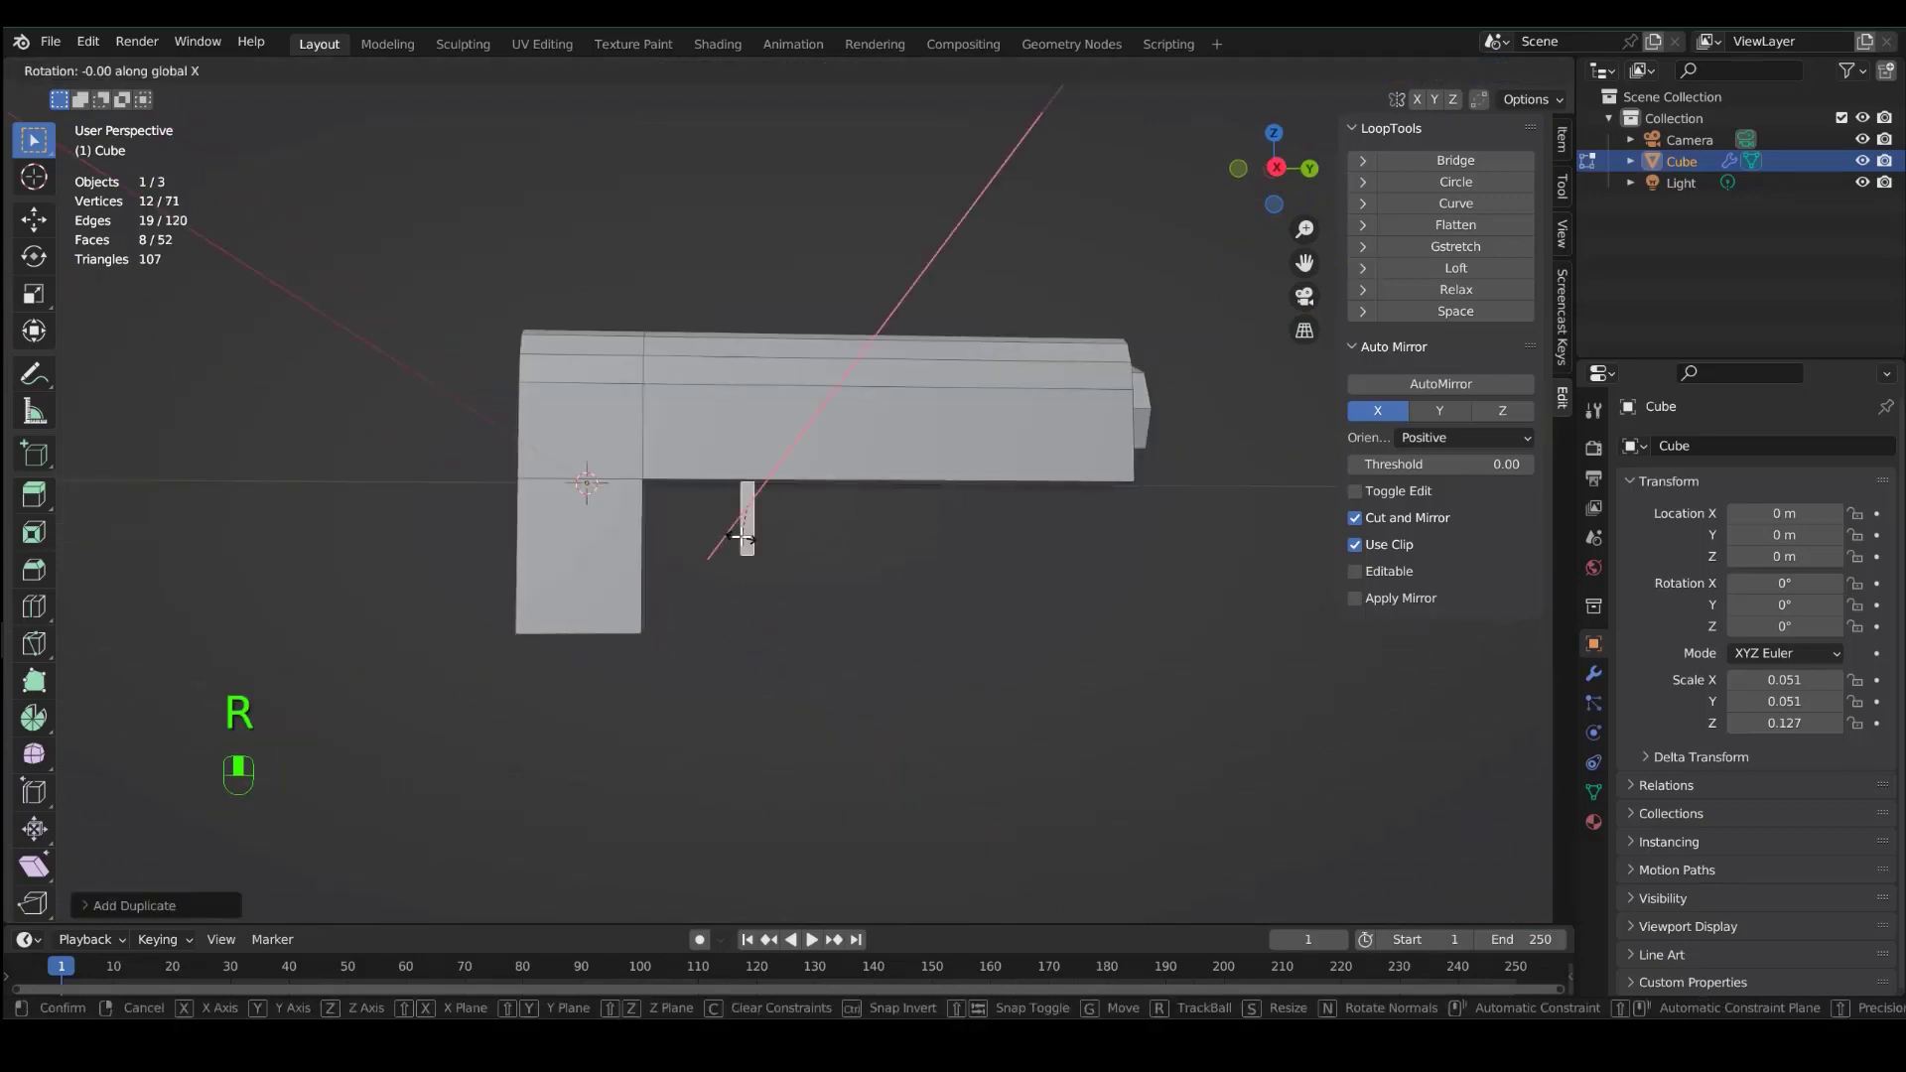
pyautogui.write('90')
pyautogui.press('Return')
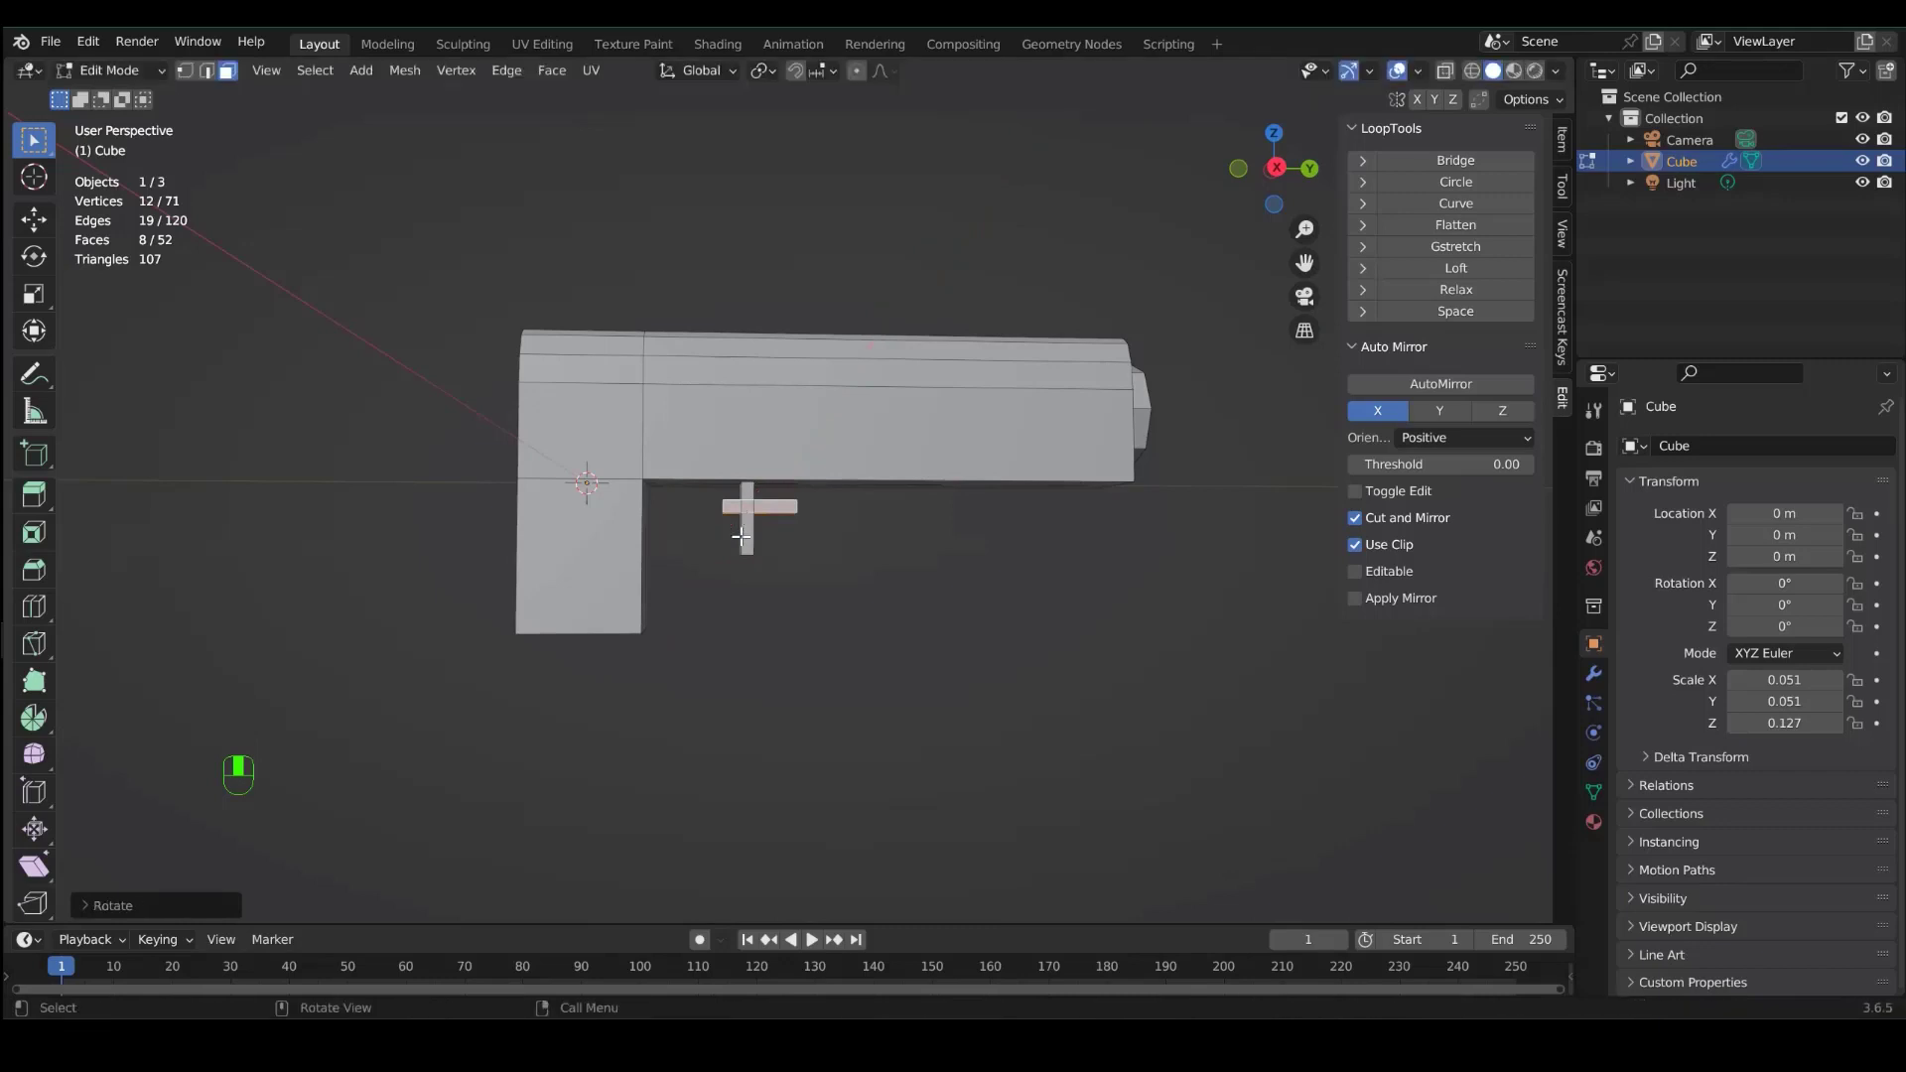
# - Move the horizontal copy down about 0.046 m along Z and back along Y until it meets the vertical leg
pyautogui.press('g')
pyautogui.press('z')
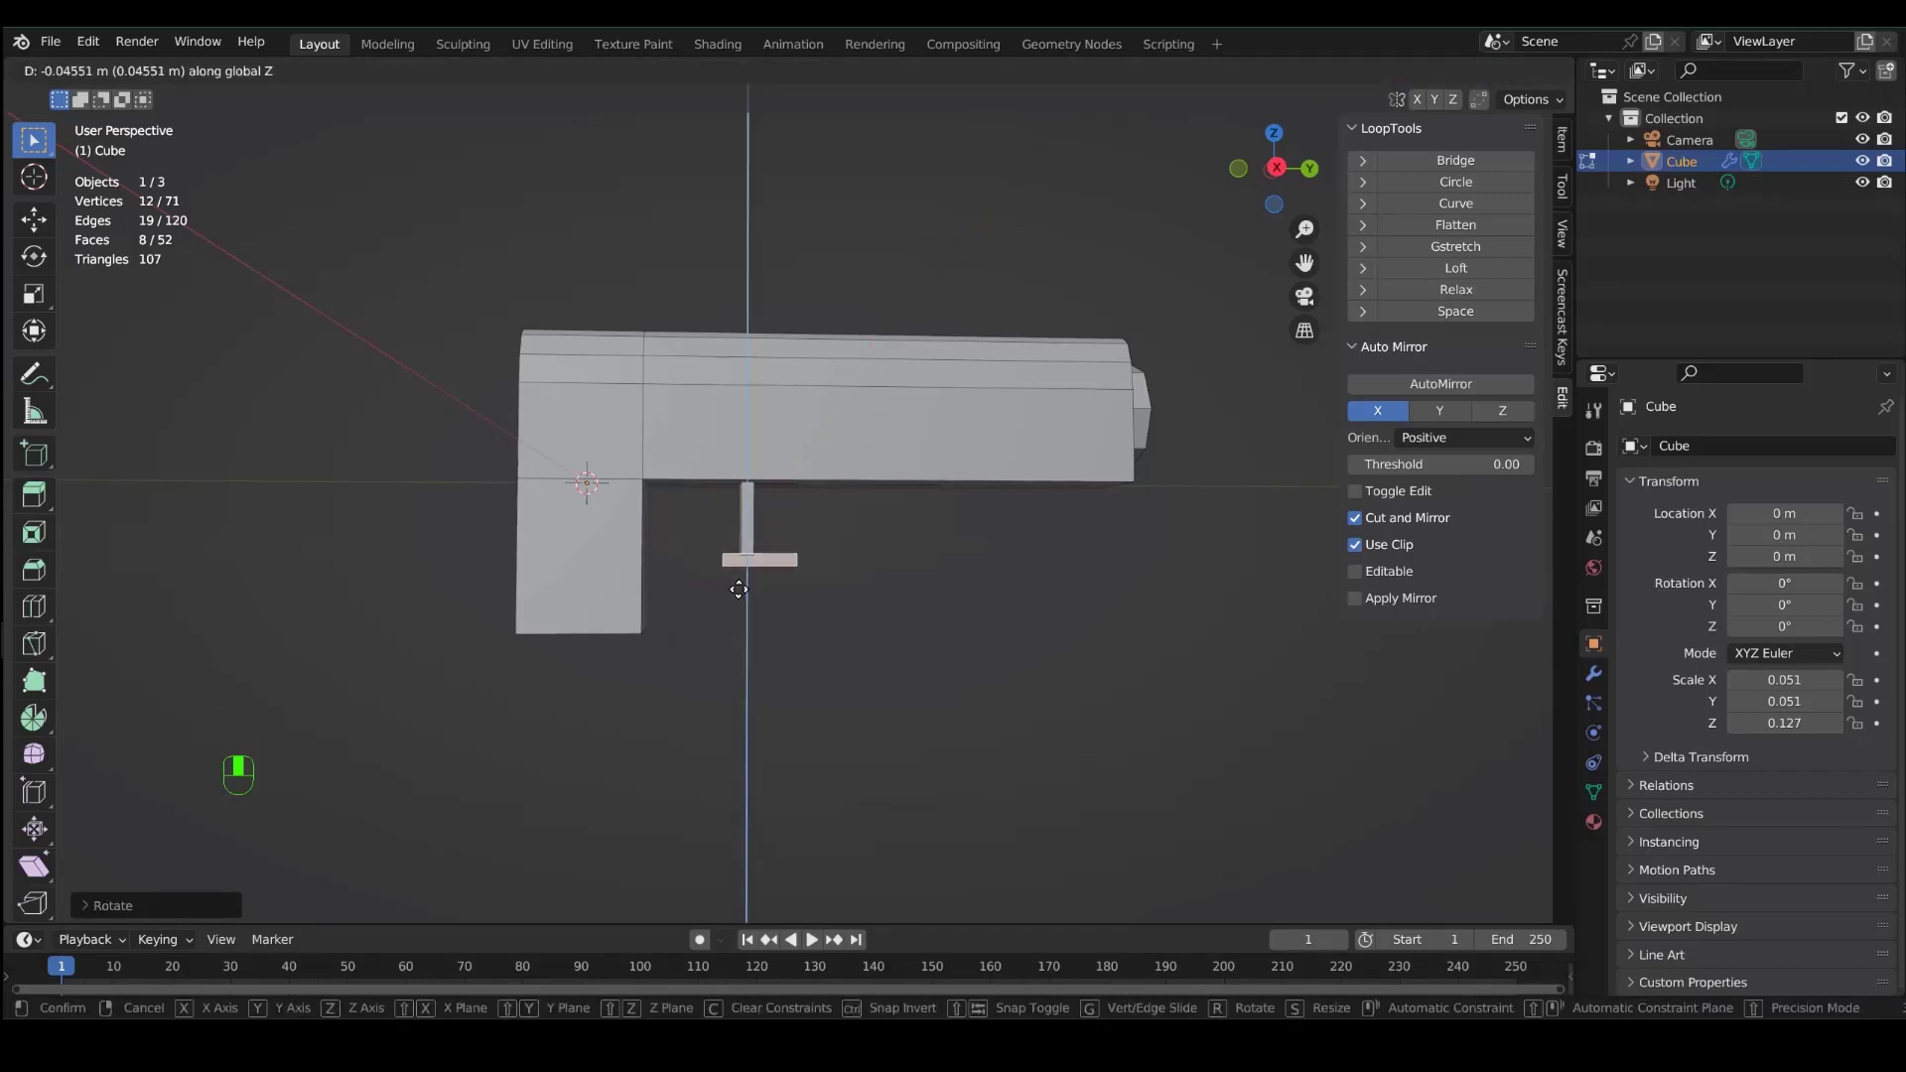
pyautogui.click(738, 589)
pyautogui.press('g')
pyautogui.press('y')
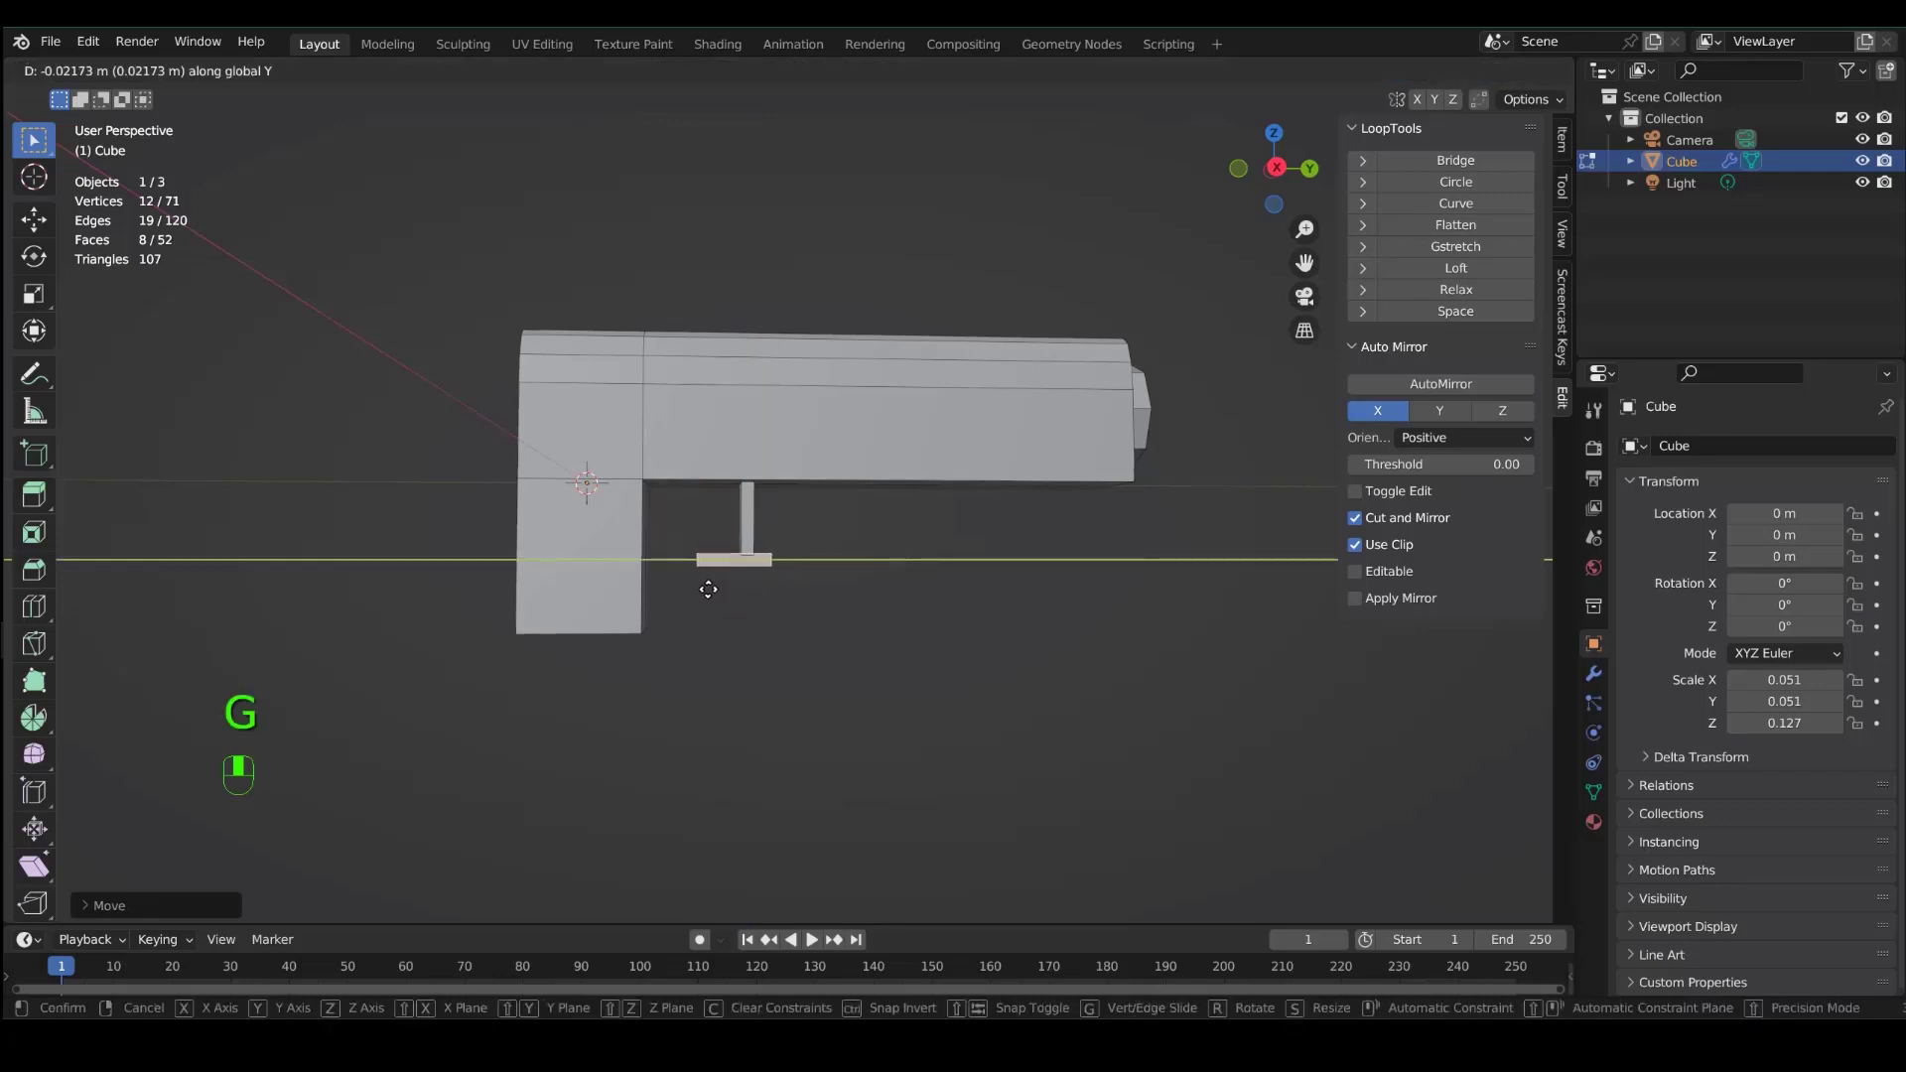
pyautogui.click(658, 590)
# - Extrude the free end face of the guard's horizontal bar about 0.033 m along Y until it joins the vertical post
pyautogui.scroll(2, 659, 589)
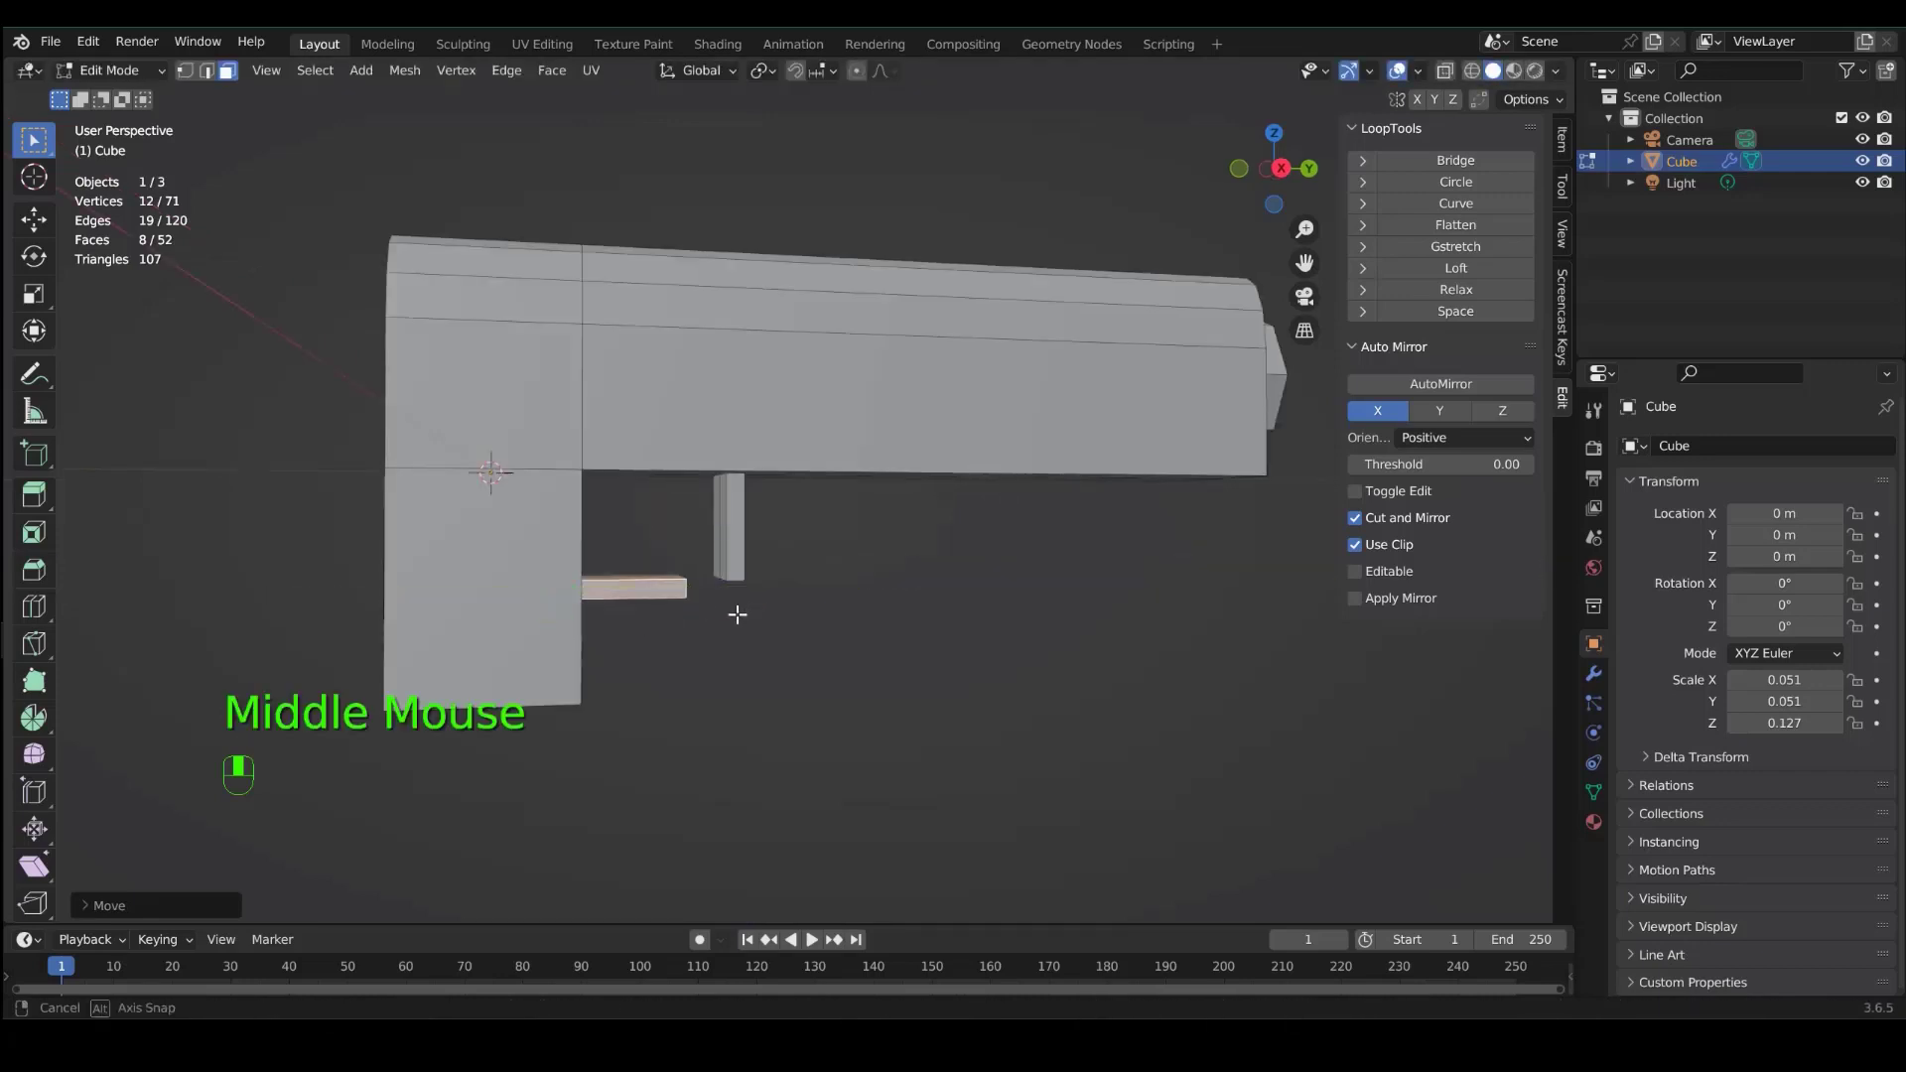
pyautogui.moveTo(736, 617); pyautogui.dragTo(791, 651, button='middle')
pyautogui.click(683, 586)
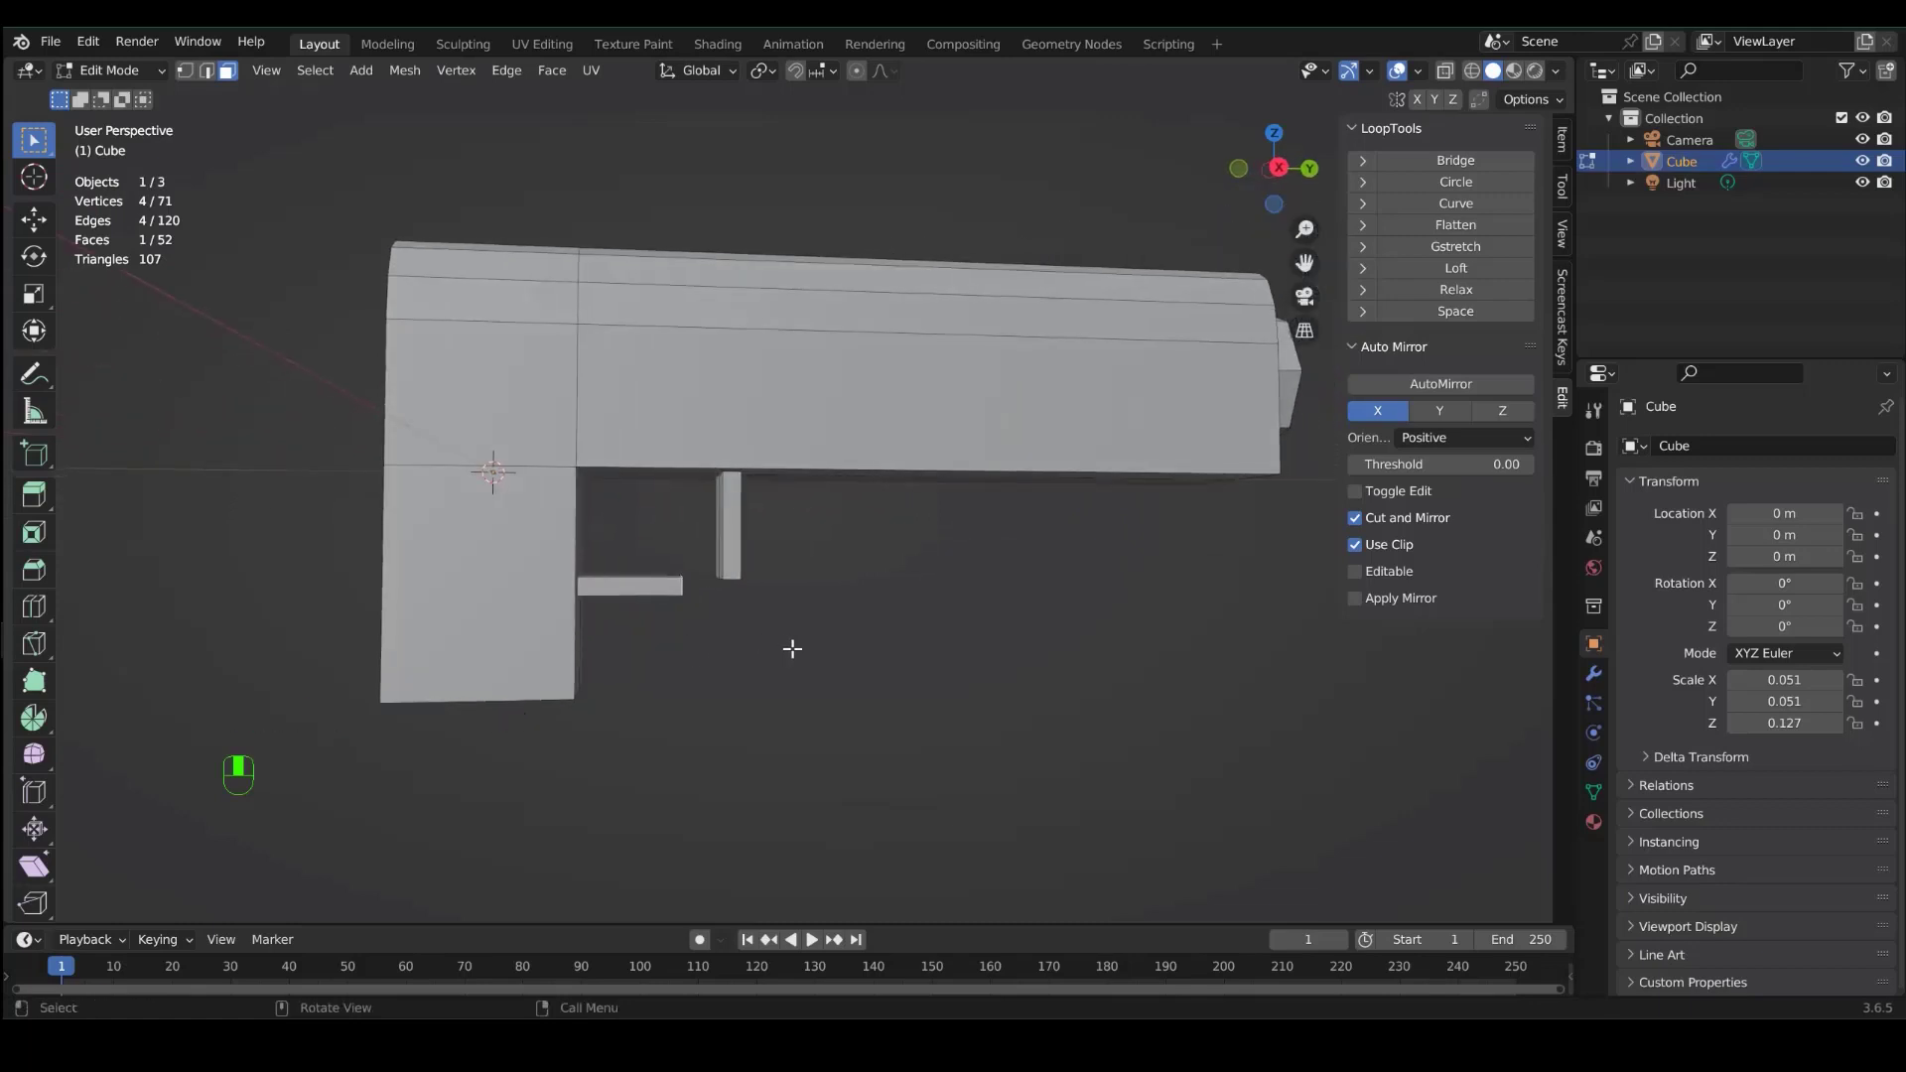
pyautogui.press('e')
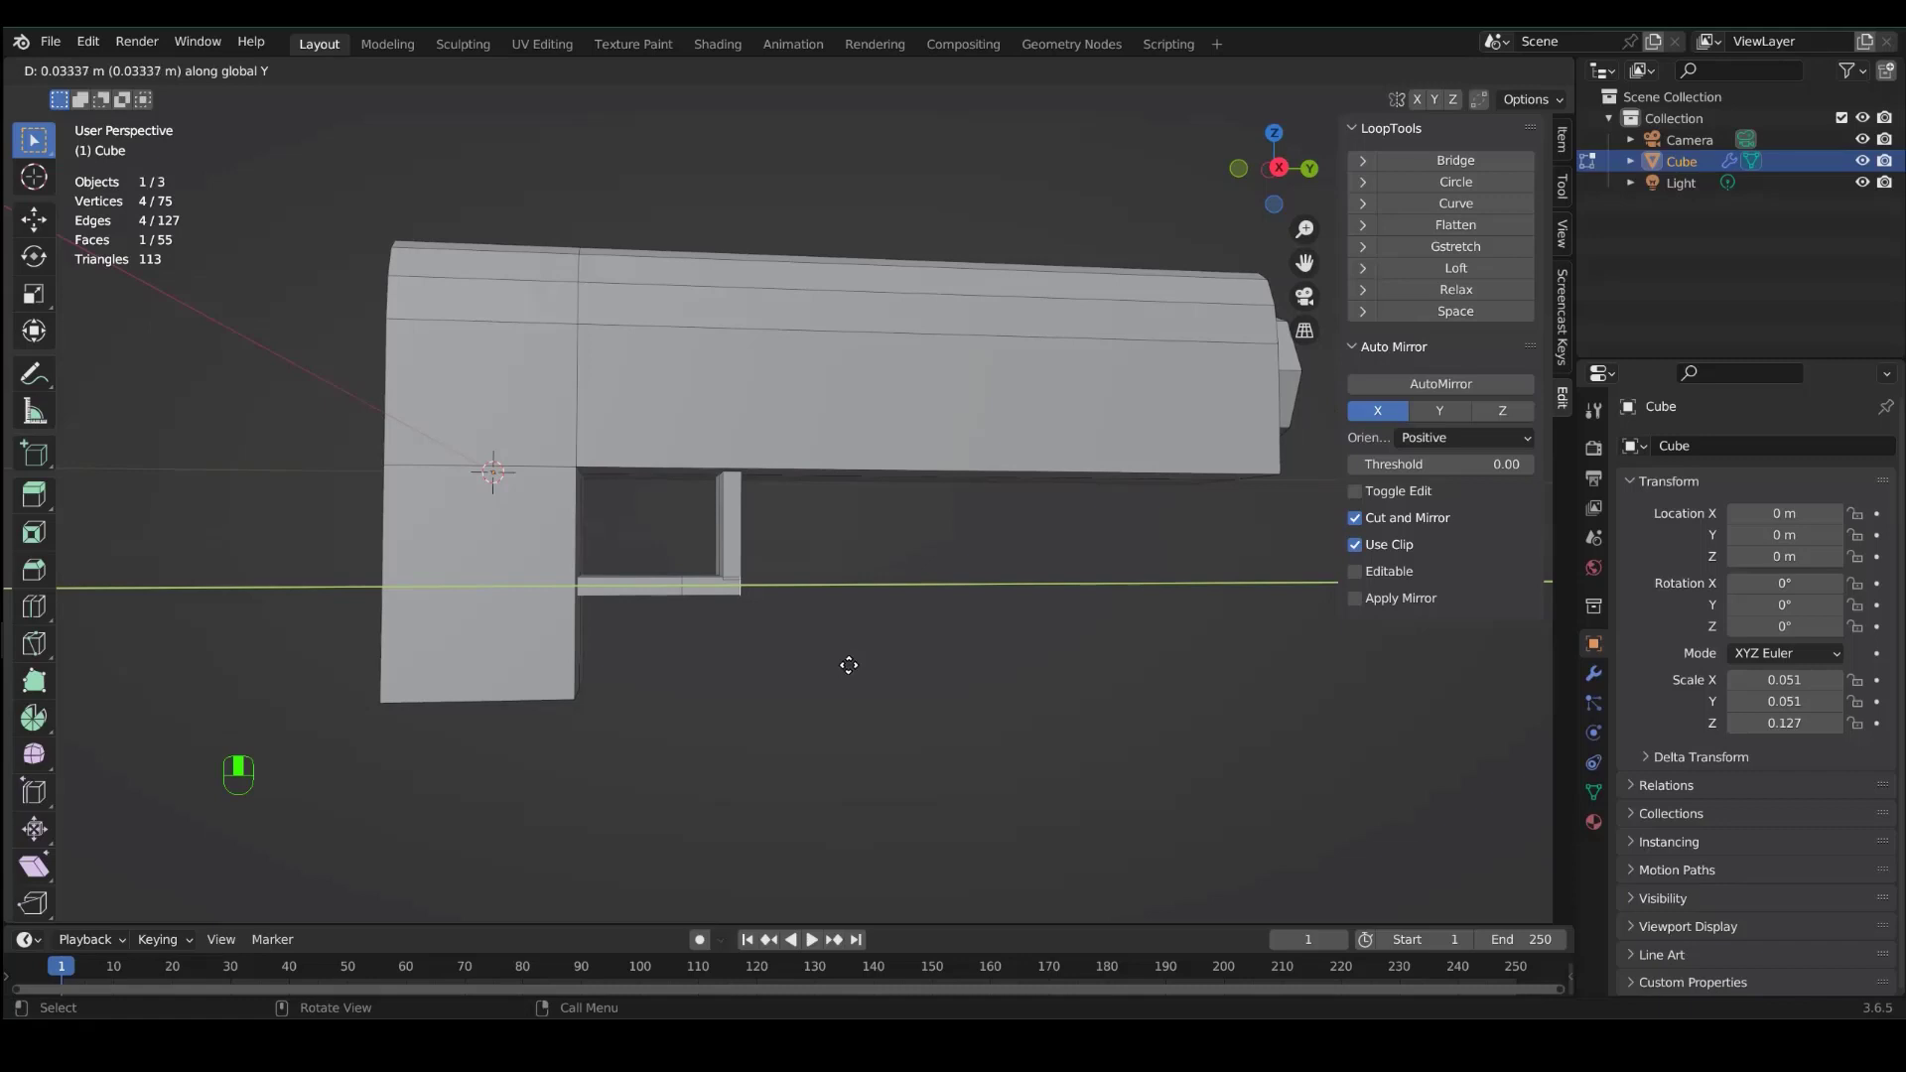
pyautogui.click(848, 665)
# - Duplicate the arm's underside face in place and scale the copy to about 0.028 along Y
pyautogui.moveTo(845, 722); pyautogui.dragTo(685, 556, button='middle')
pyautogui.click(670, 441)
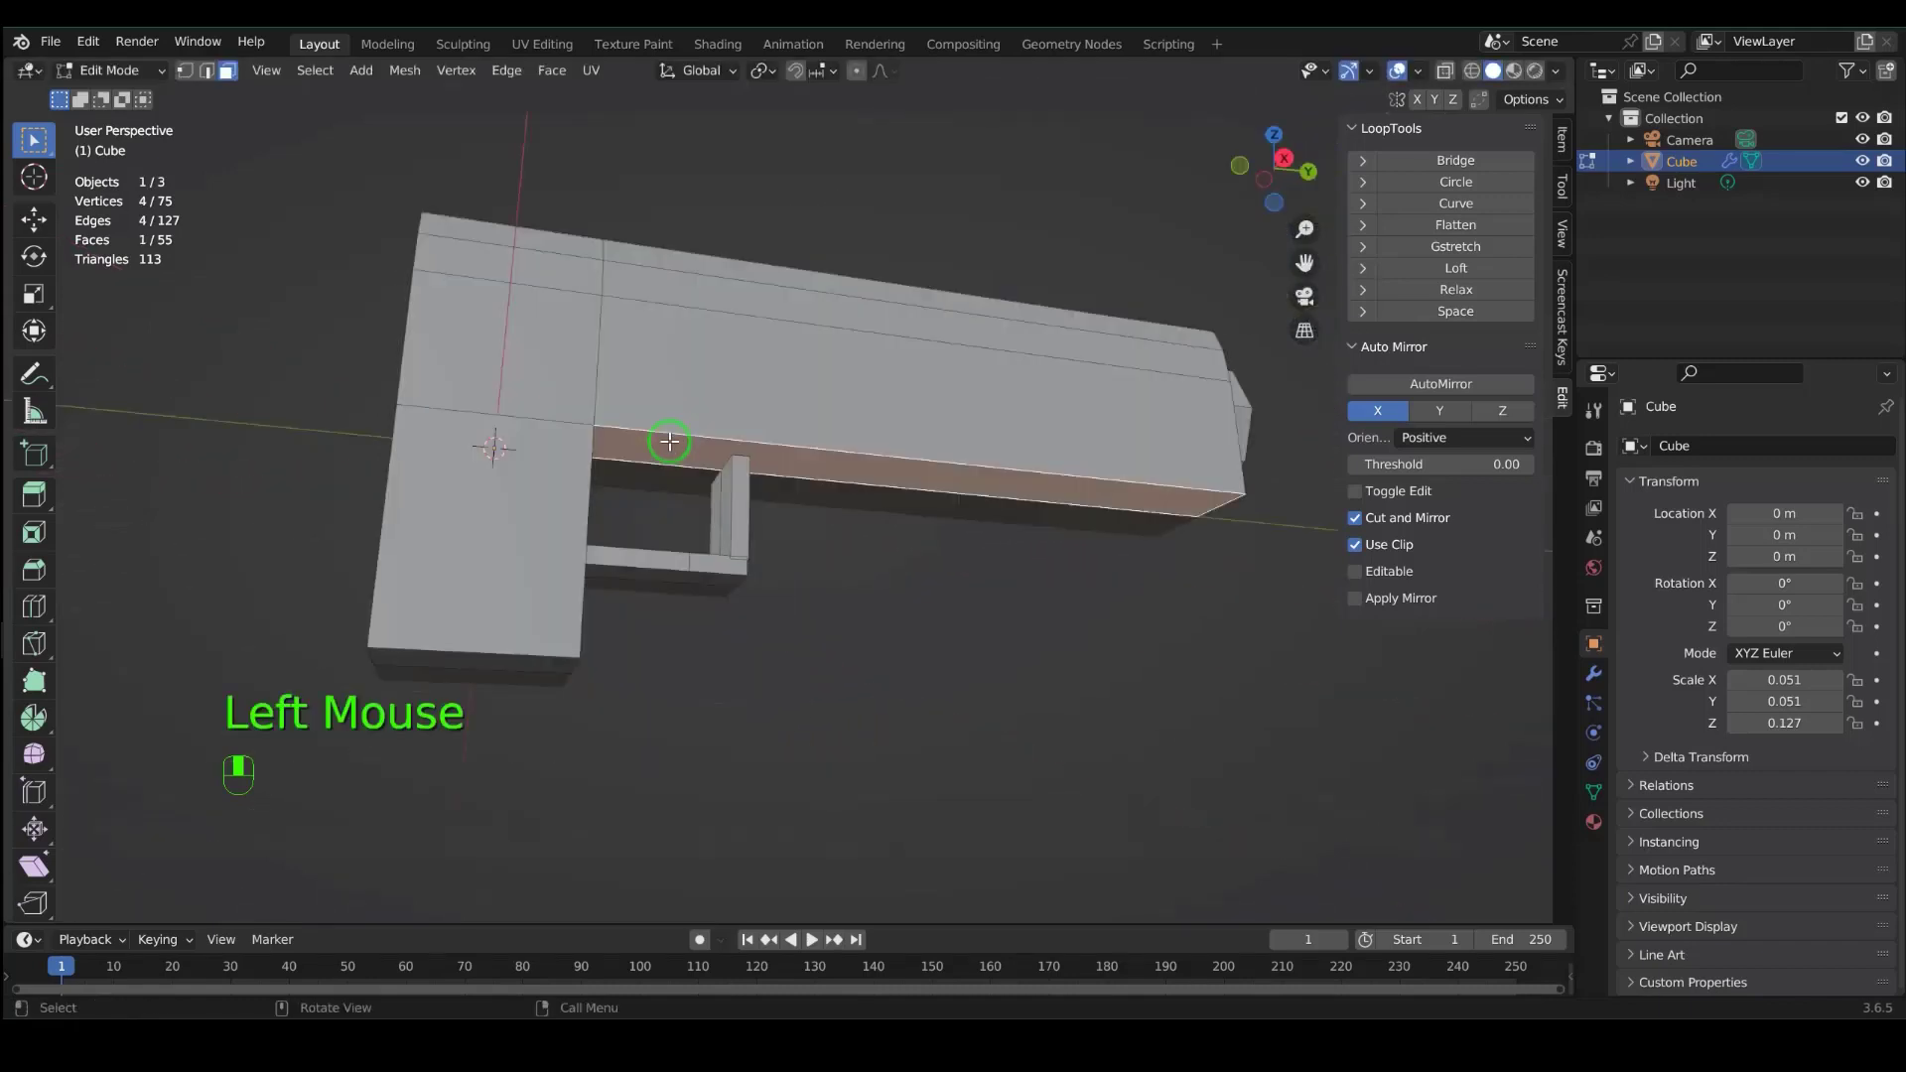
pyautogui.hotkey('shift', 'd')
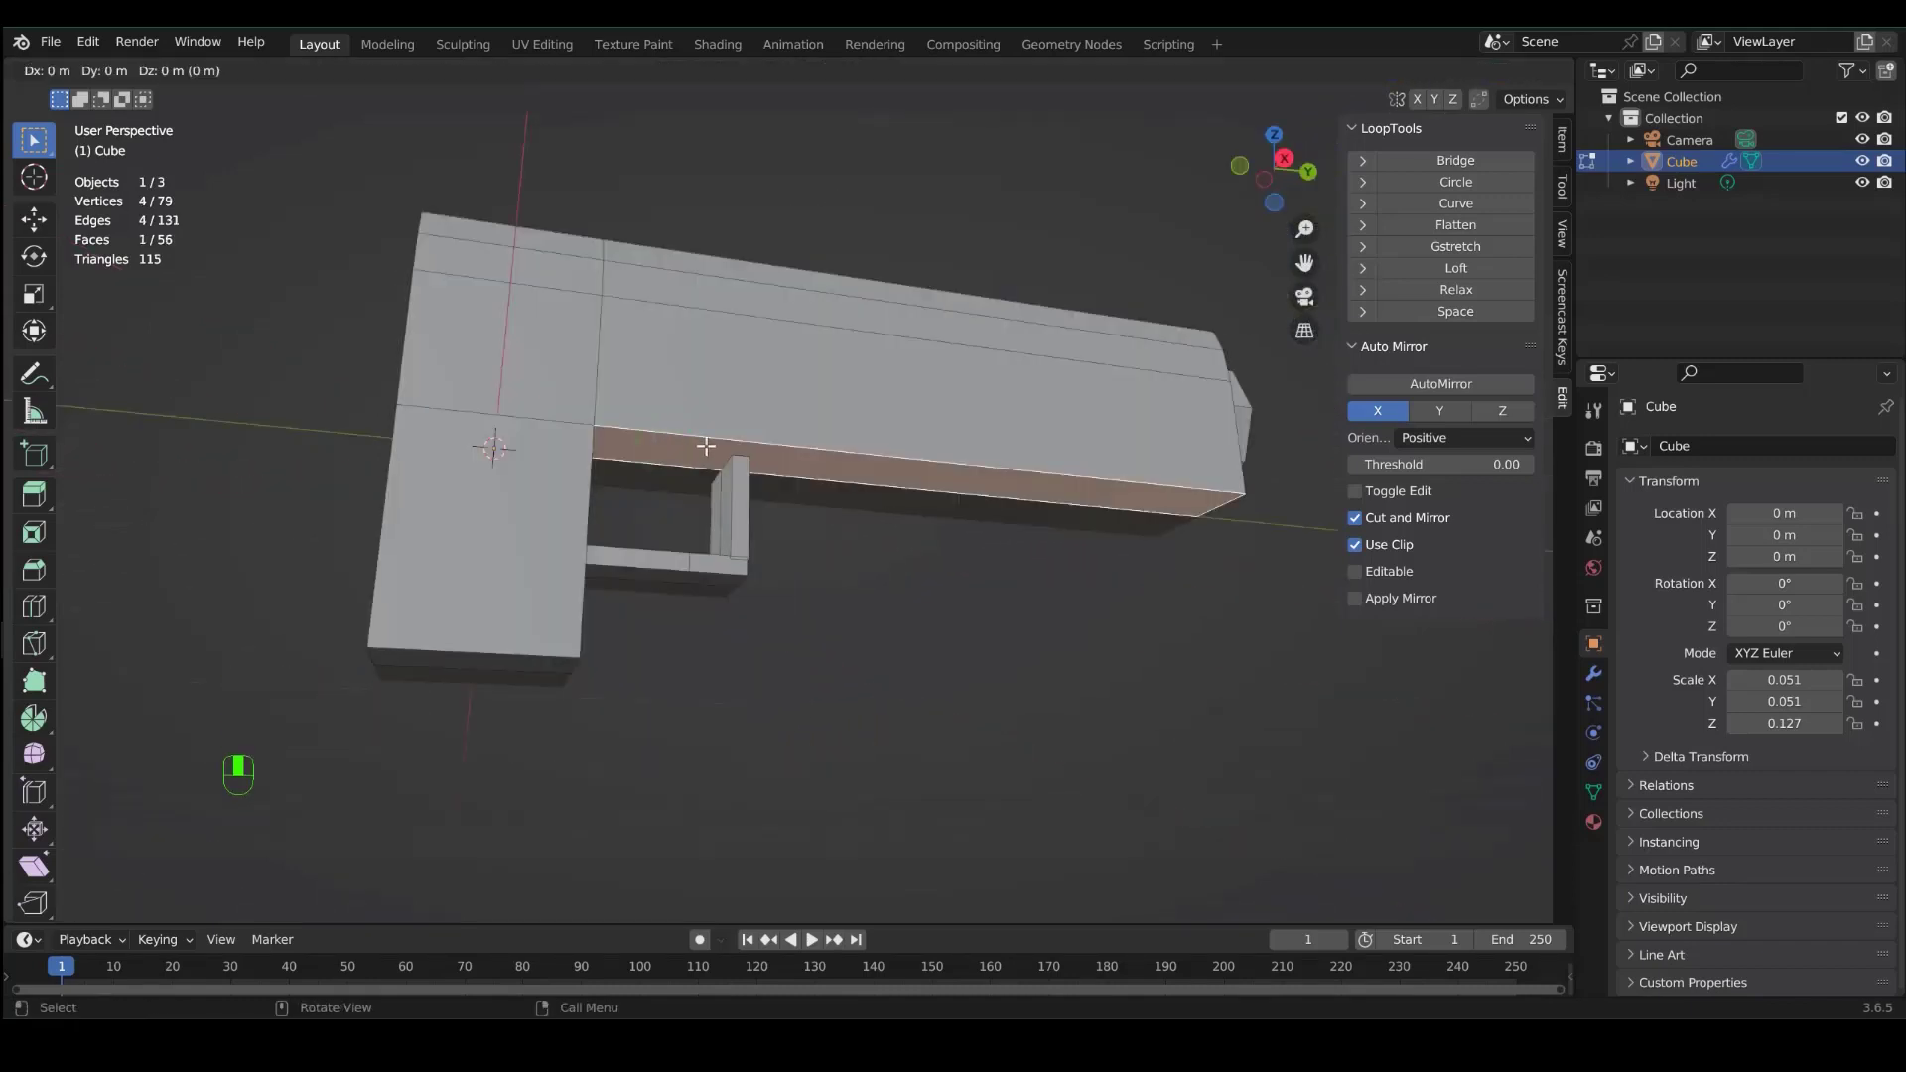
pyautogui.rightClick(705, 445)
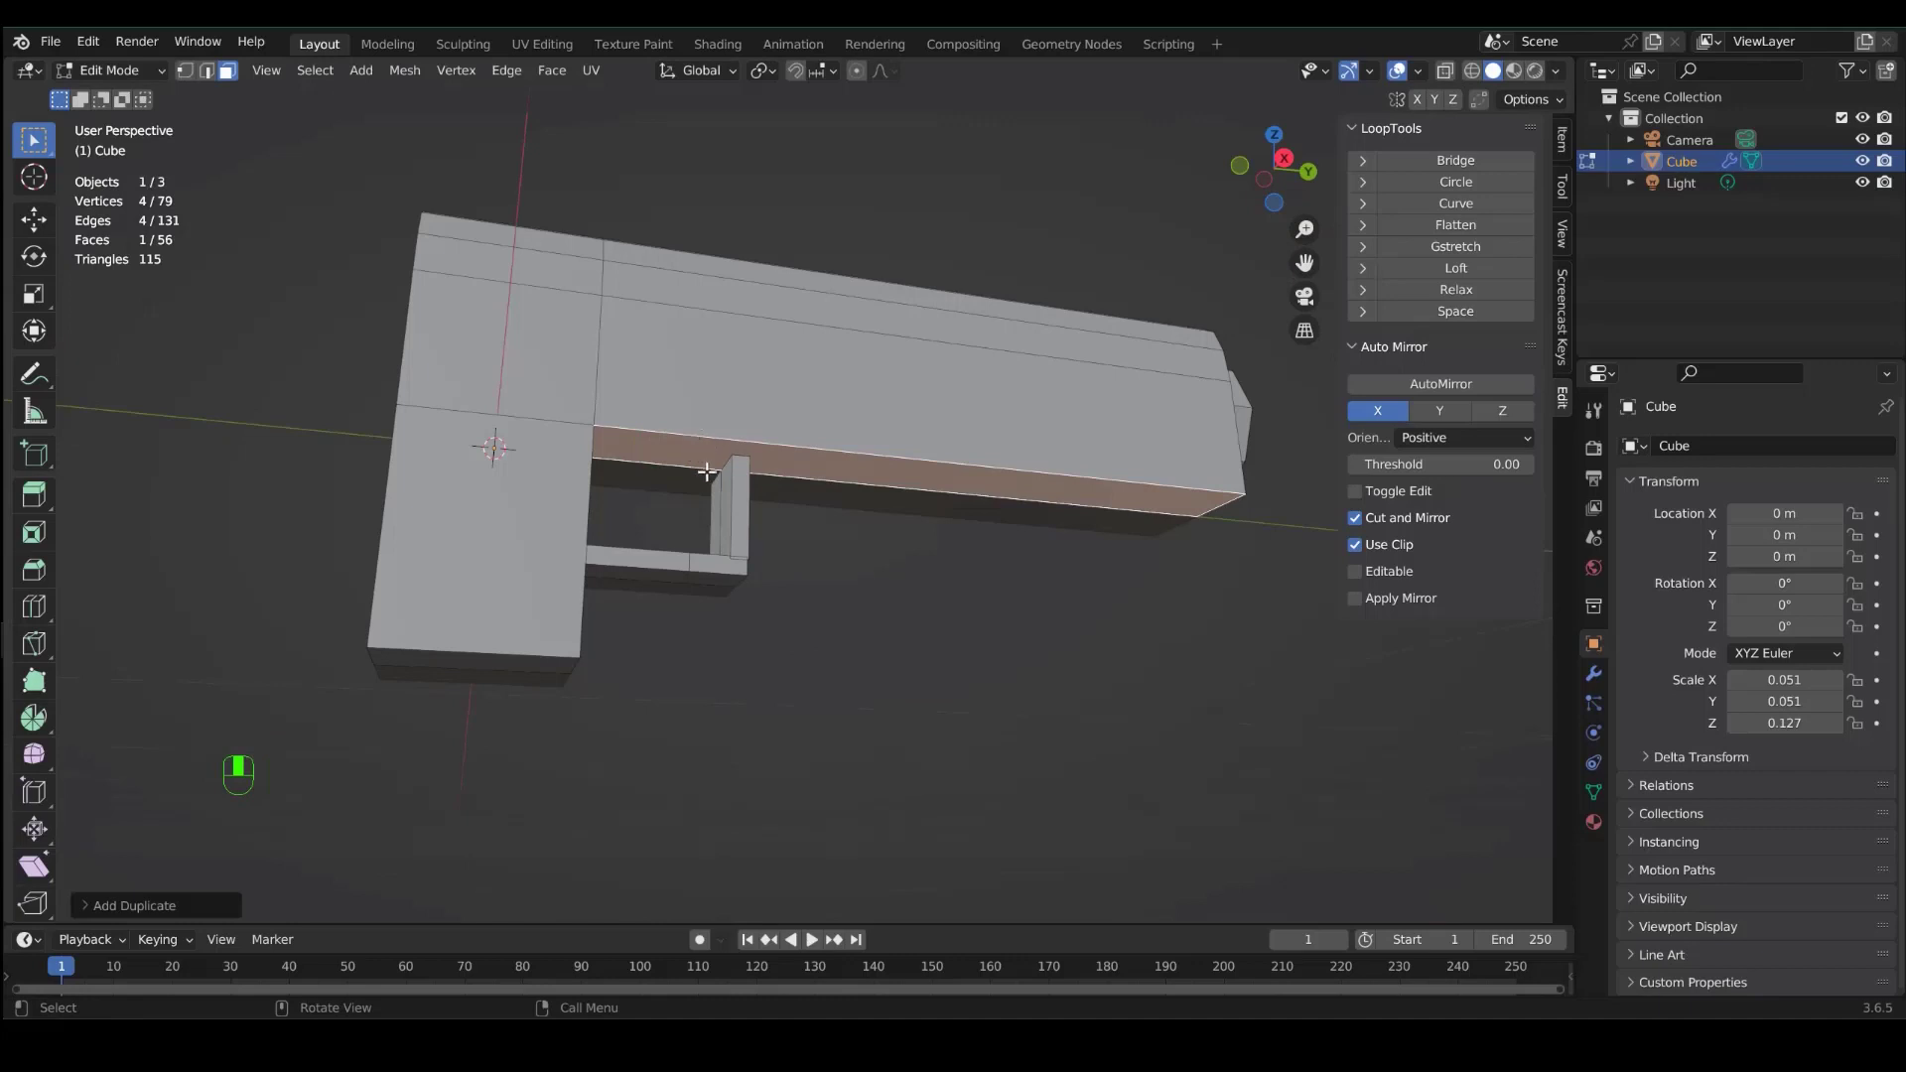
pyautogui.press('s')
pyautogui.press('y')
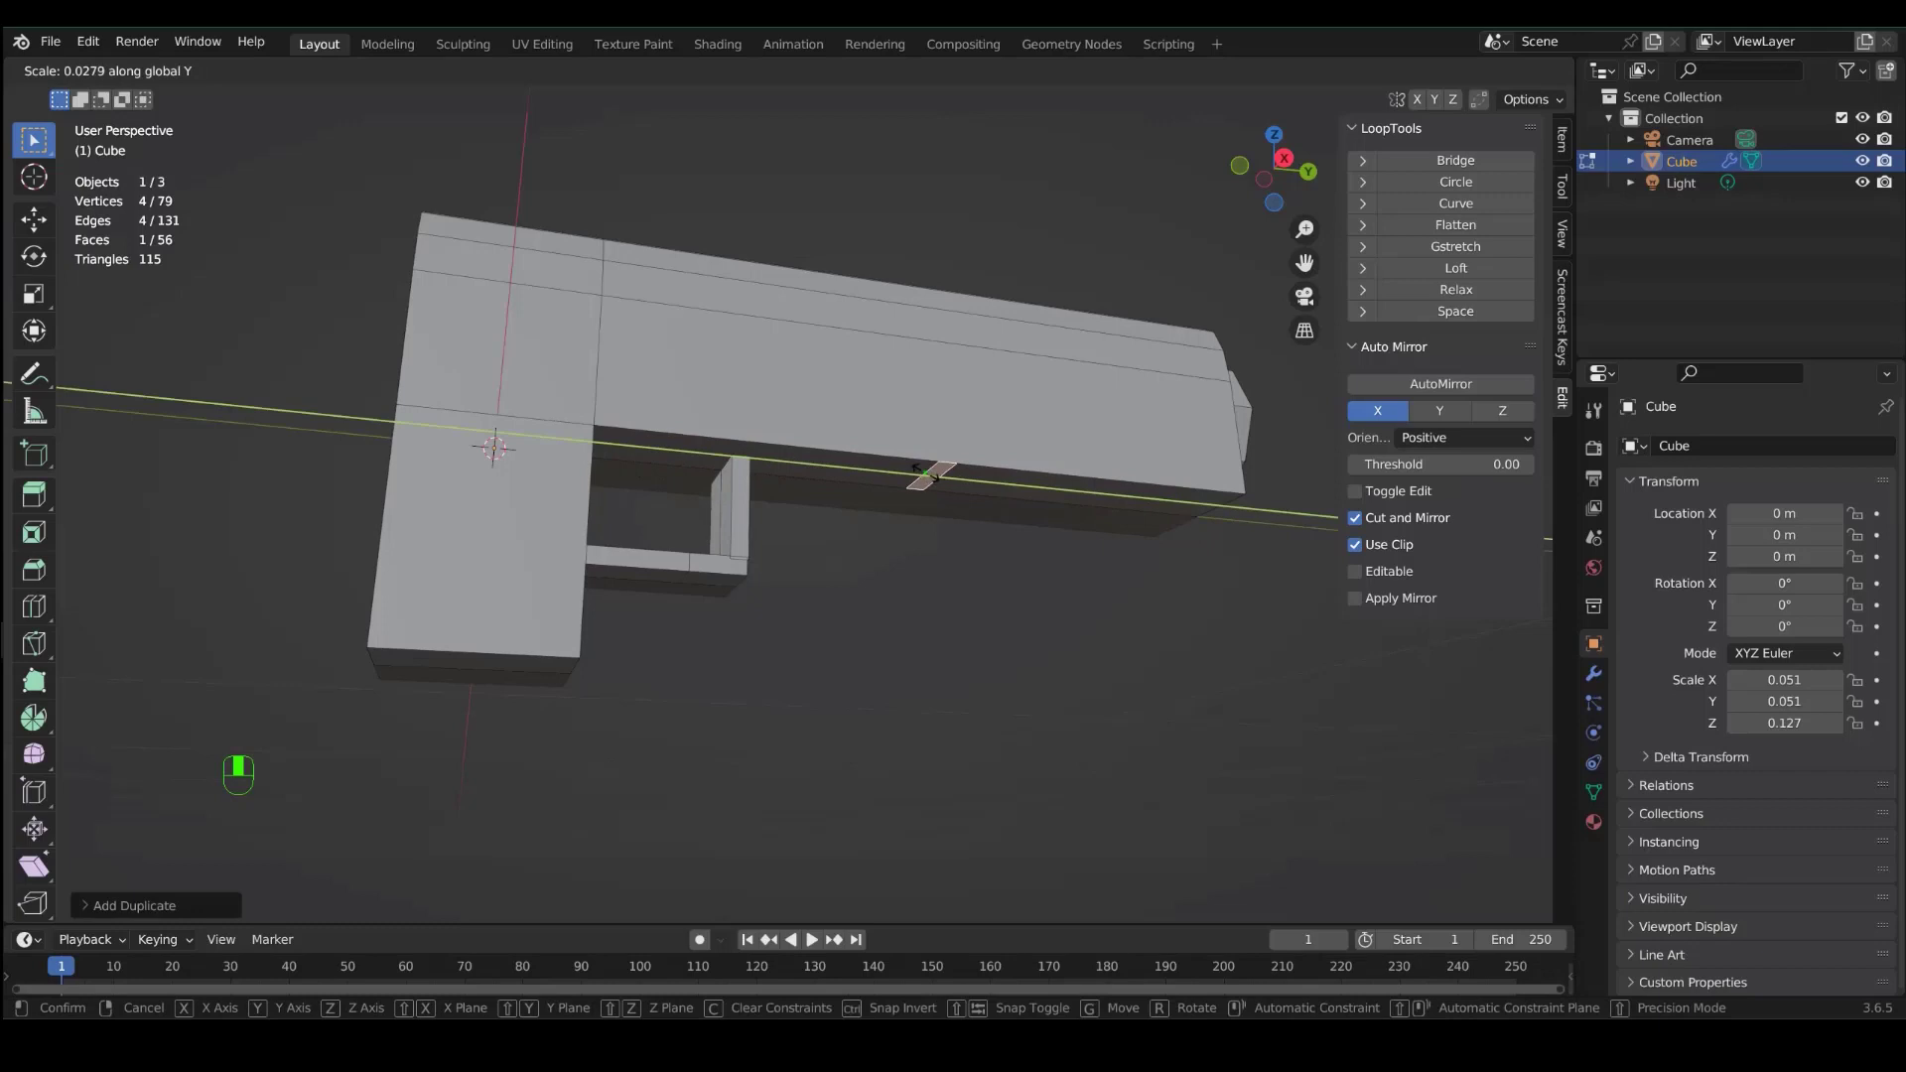
pyautogui.click(925, 474)
# - Narrow the small copied face along X and move it about 0.18 m back along Y, above the guard opening
pyautogui.press('s')
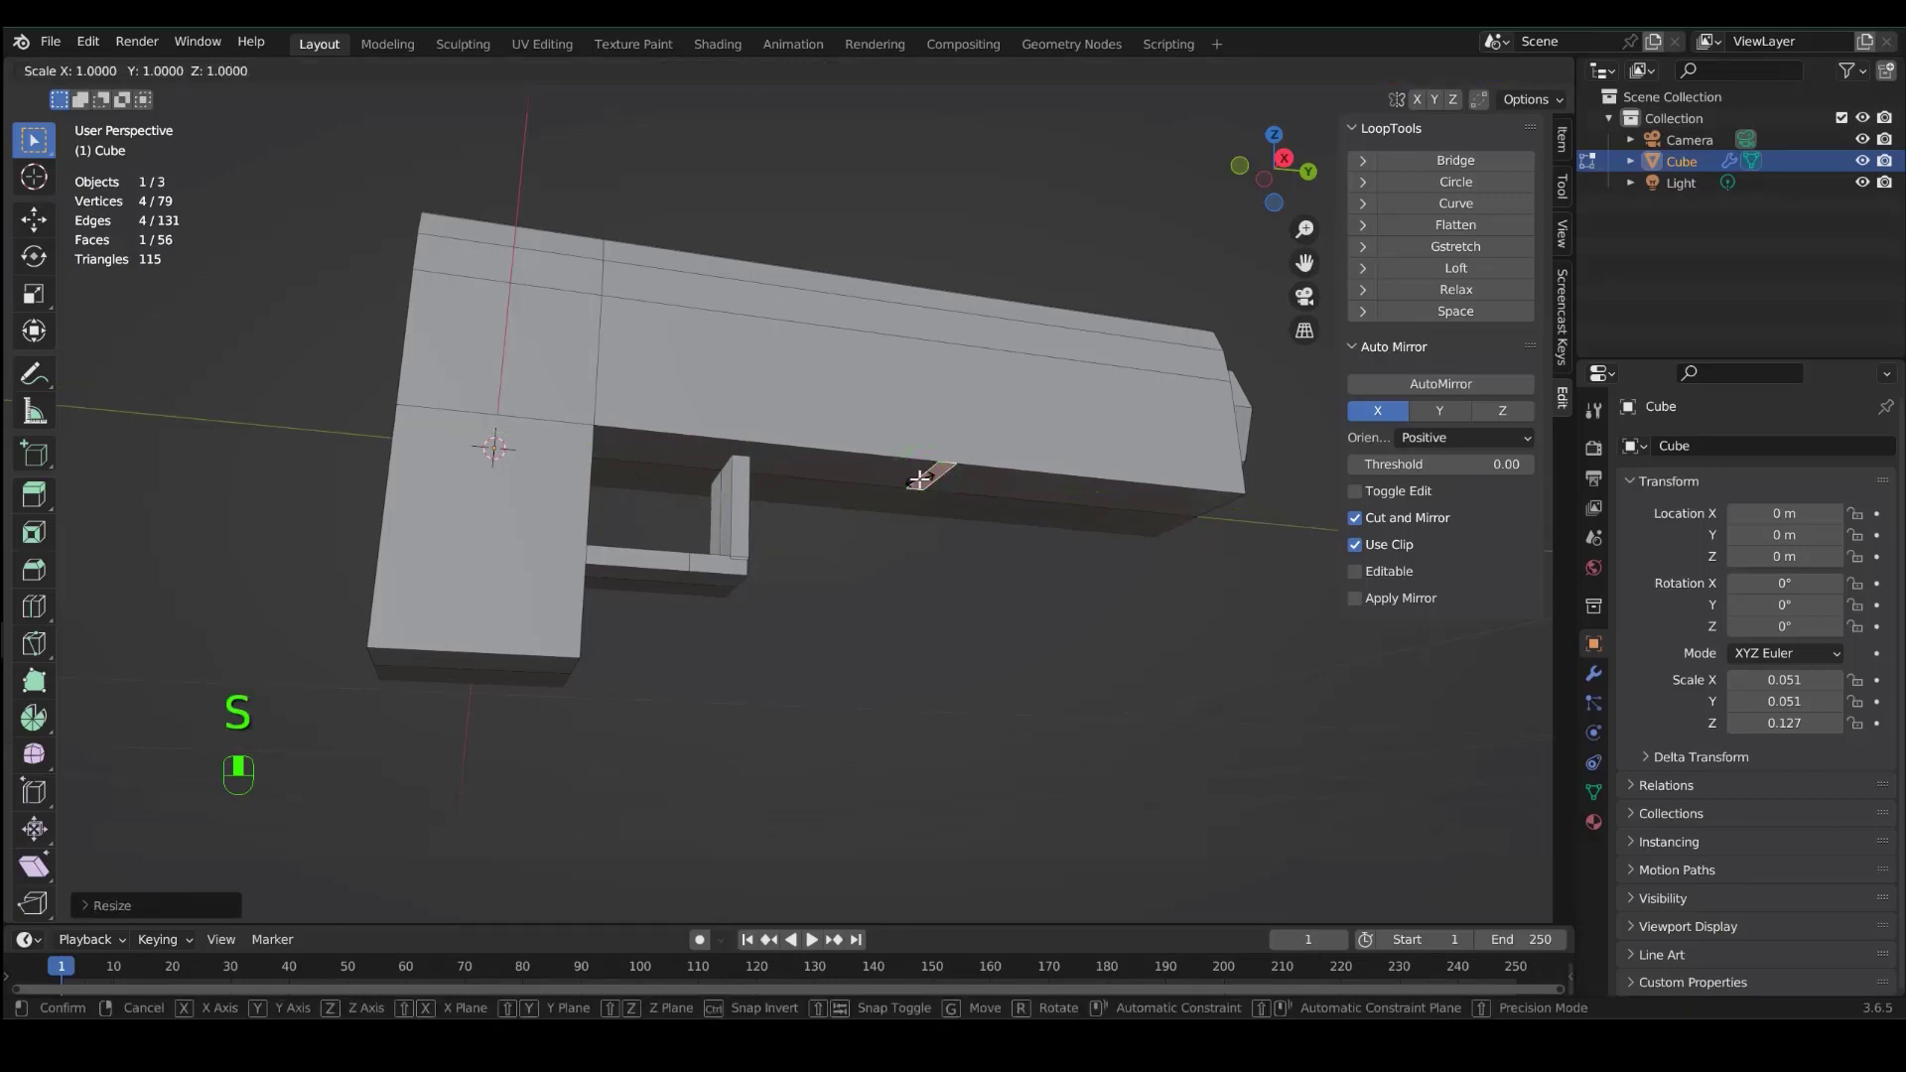
pyautogui.press('x')
pyautogui.click(925, 480)
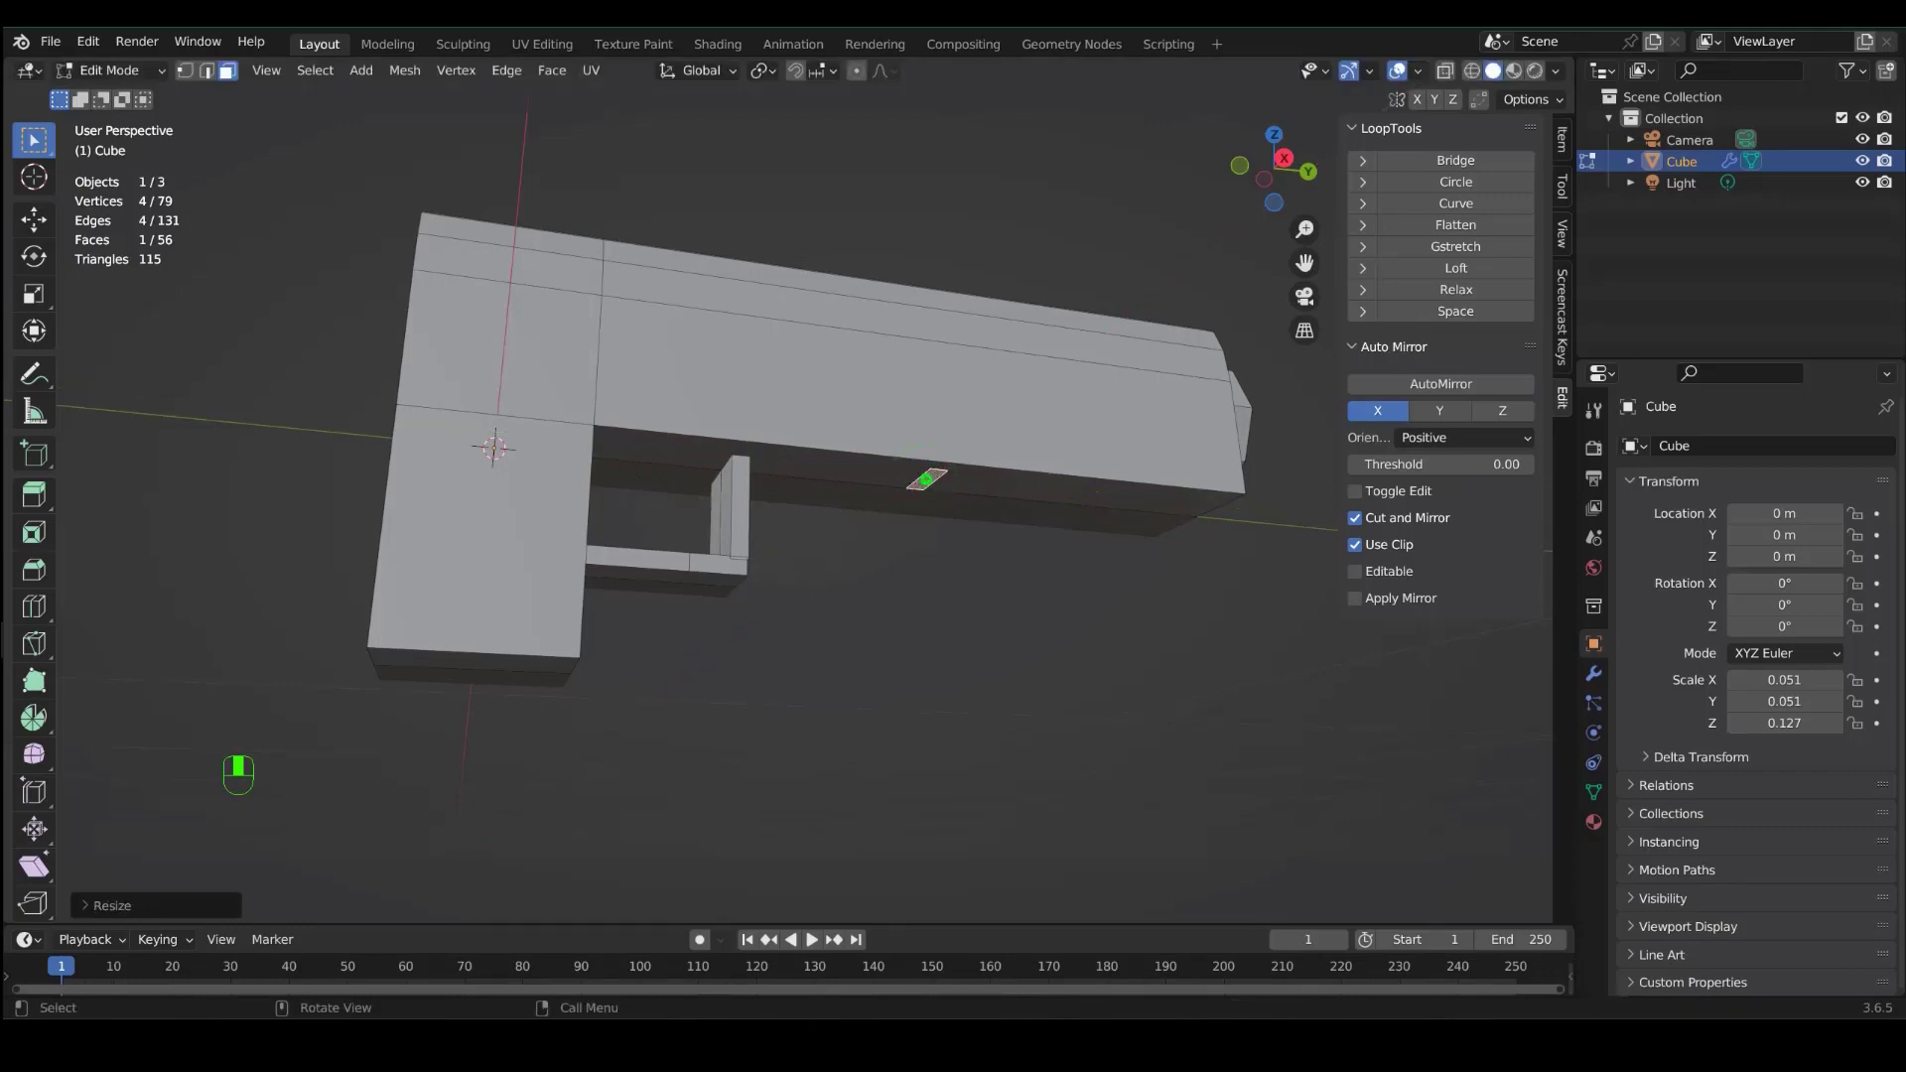
pyautogui.press('g')
pyautogui.press('y')
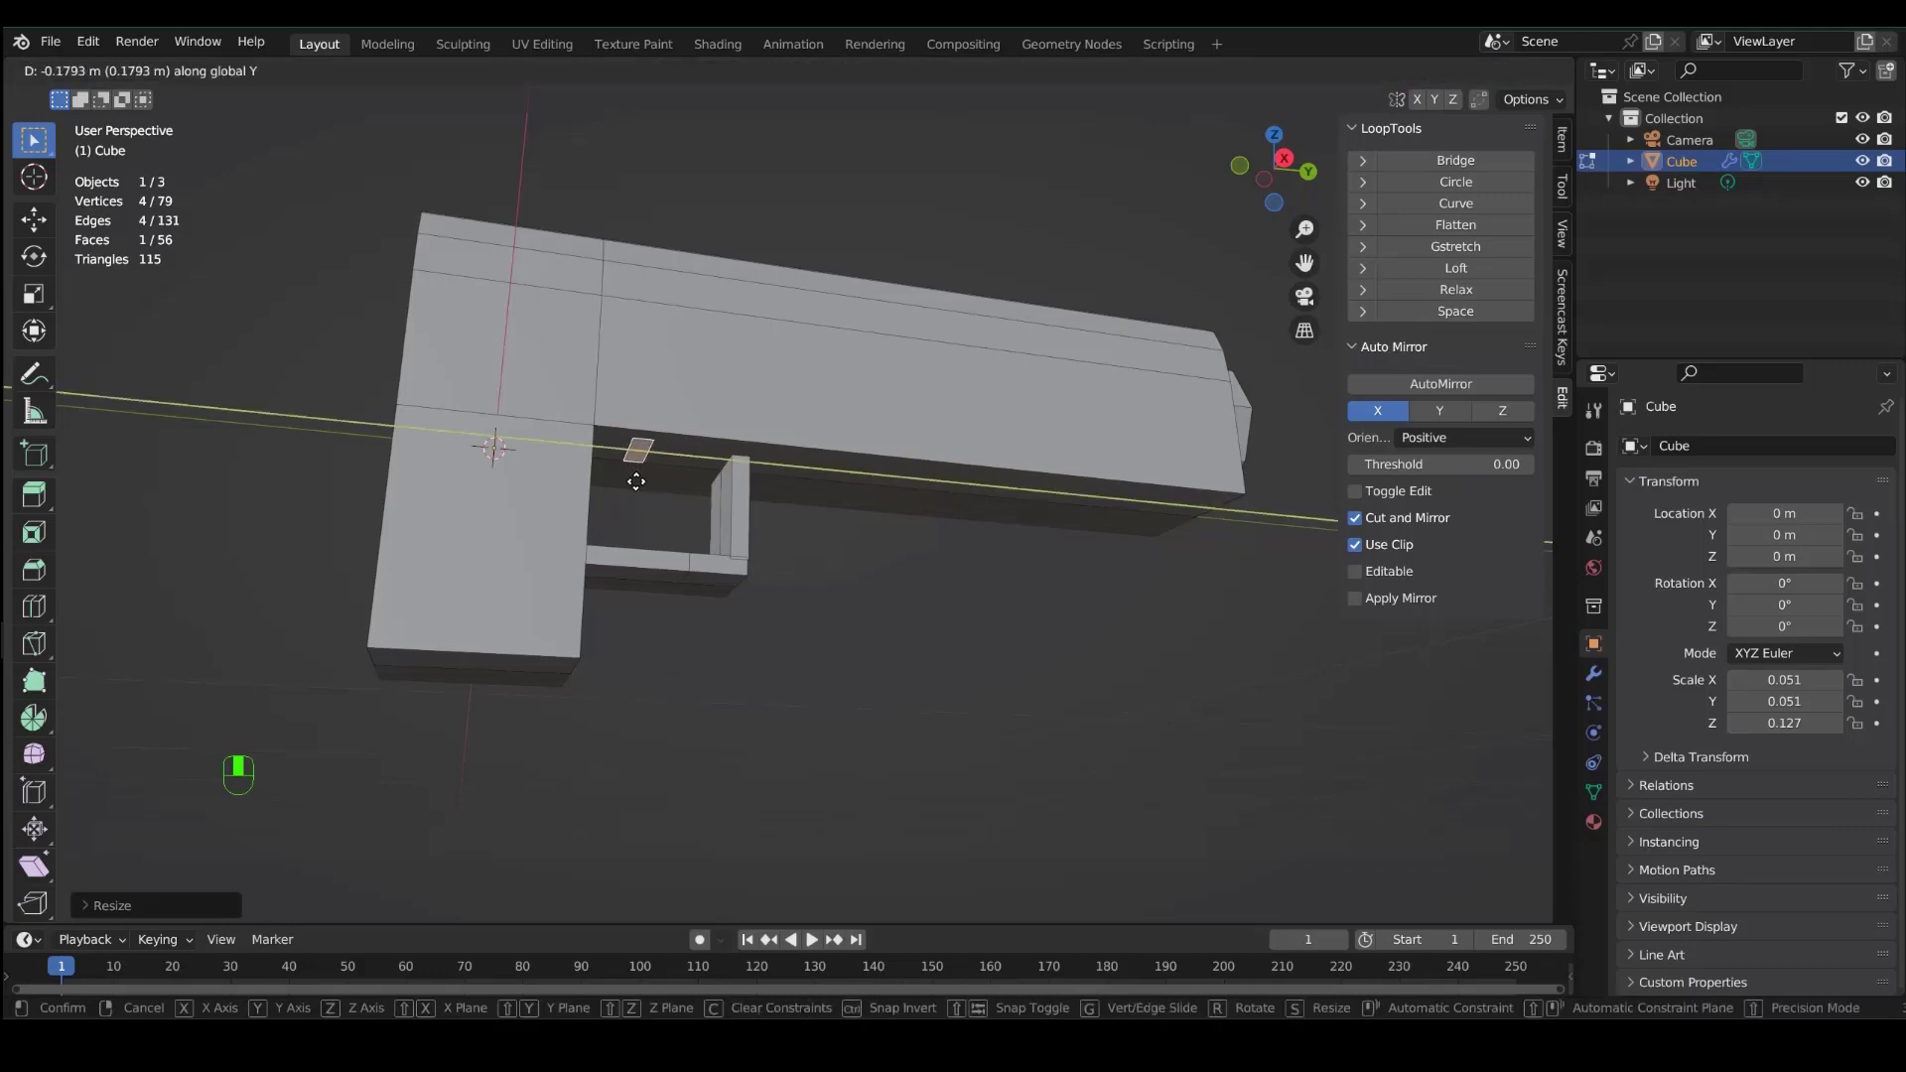
pyautogui.click(627, 481)
# - Extrude the small face downward about 0.018 m and tilt its end face around X to start the trigger
pyautogui.moveTo(628, 481); pyautogui.dragTo(596, 516, button='middle')
pyautogui.press('e')
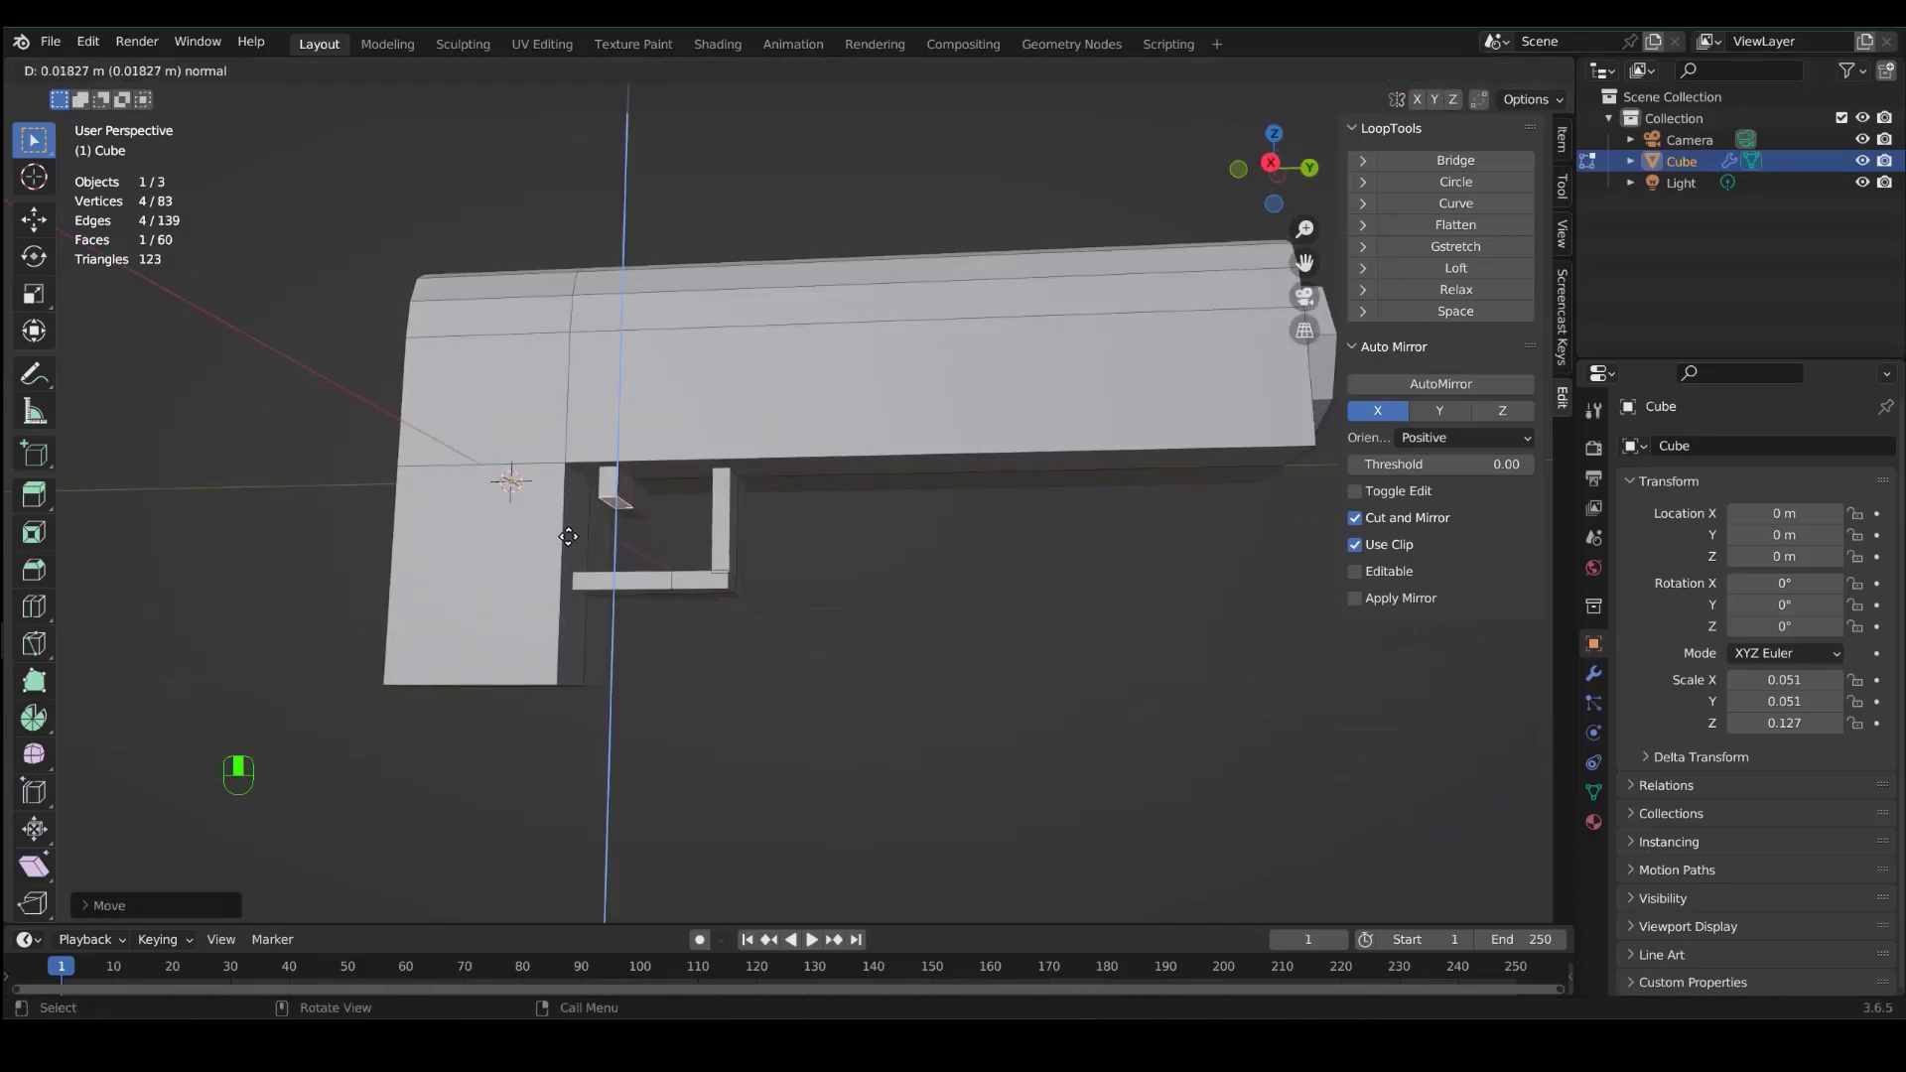
pyautogui.rightClick(599, 562)
pyautogui.press('r')
pyautogui.press('x')
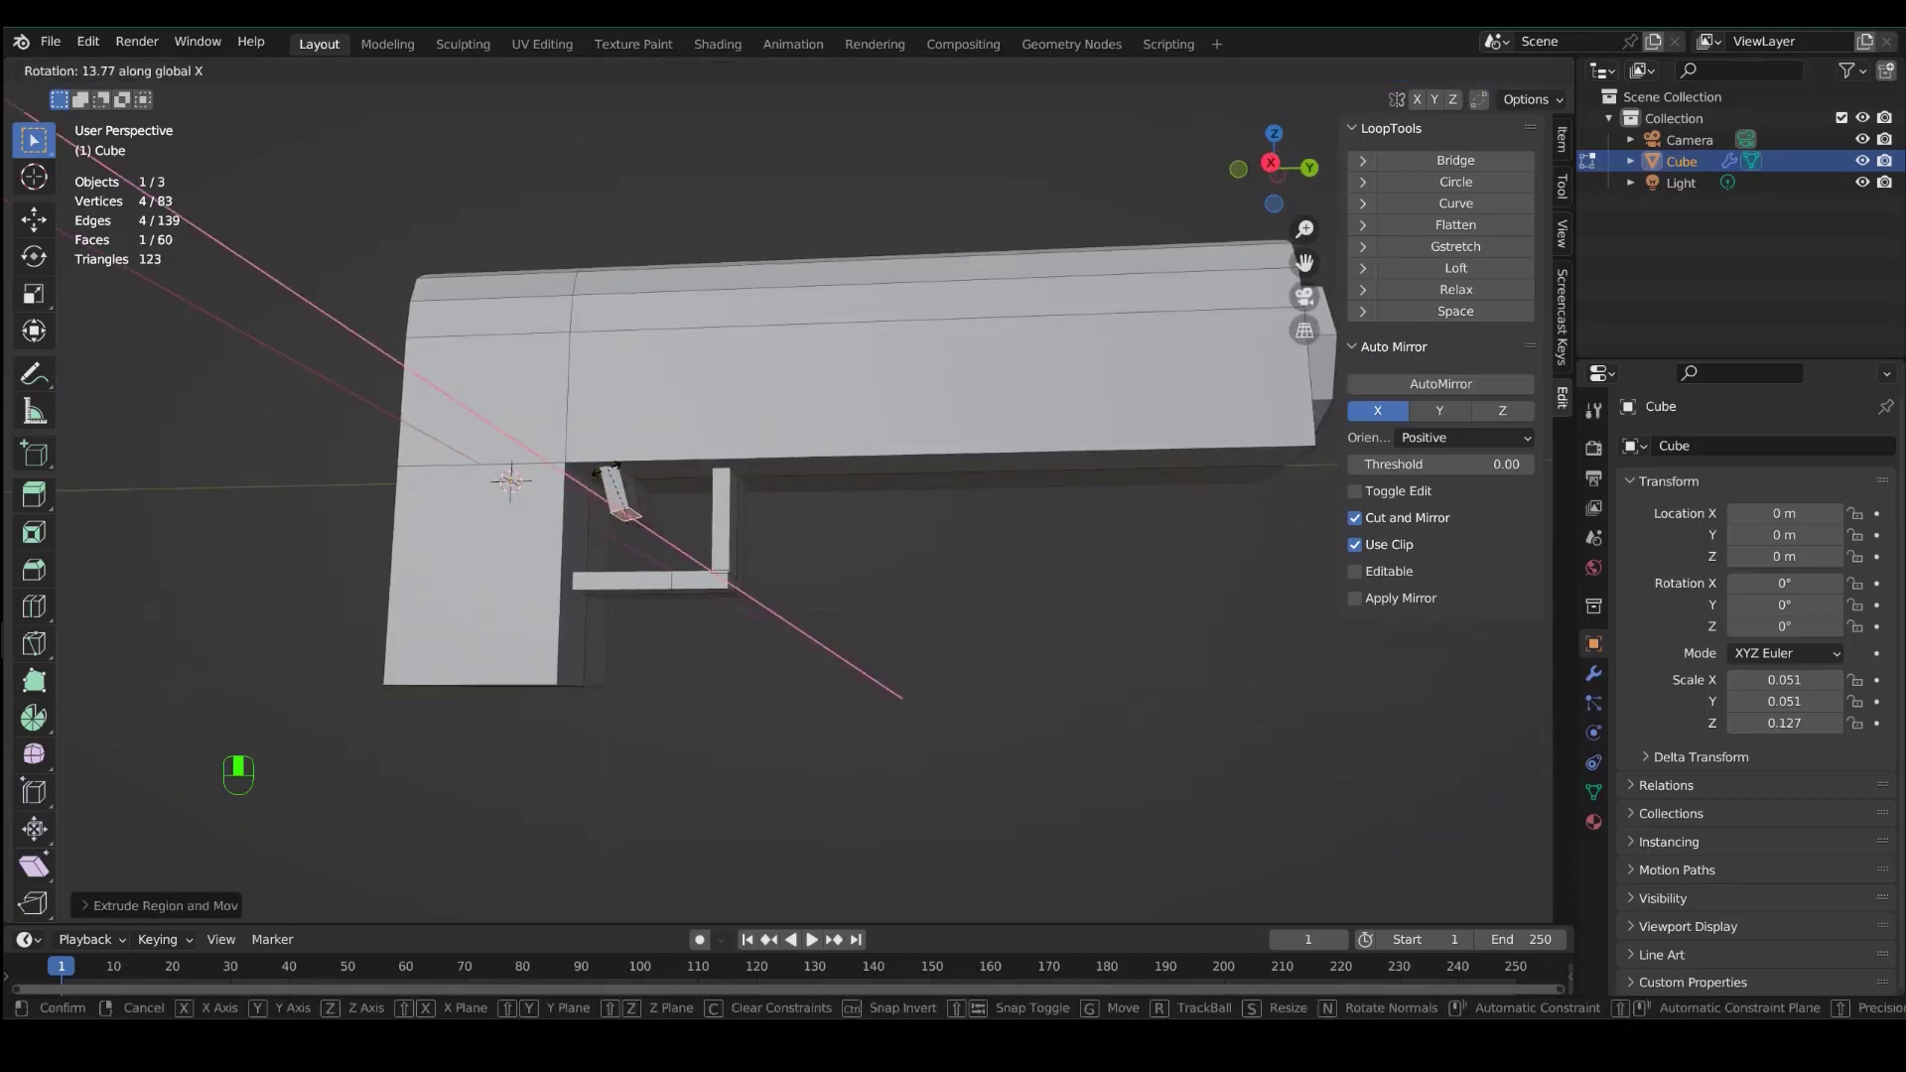
pyautogui.click(571, 477)
# - Extrude the trigger's tilted end about 0.028 m further and scale the tip face to about 0.53
pyautogui.press('e')
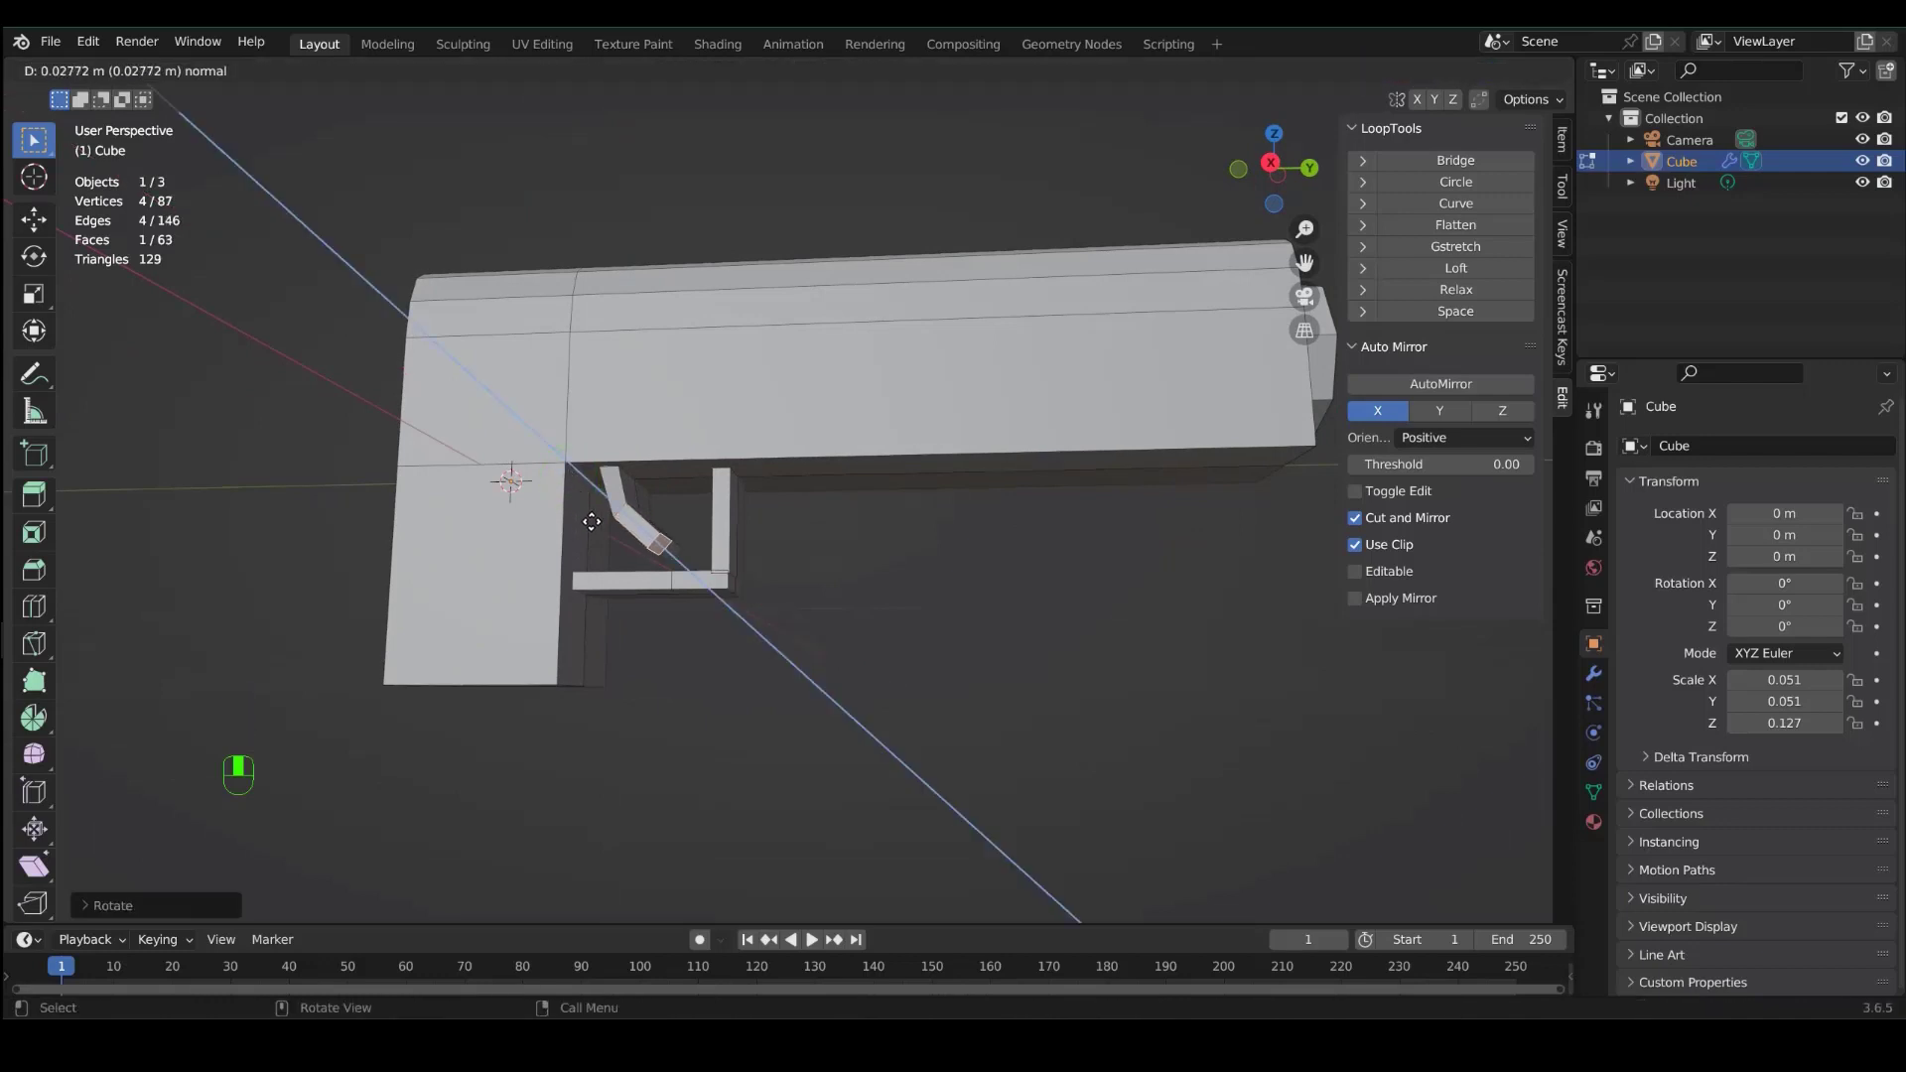
pyautogui.click(592, 521)
pyautogui.moveTo(481, 770); pyautogui.dragTo(404, 758, button='middle')
pyautogui.press('s')
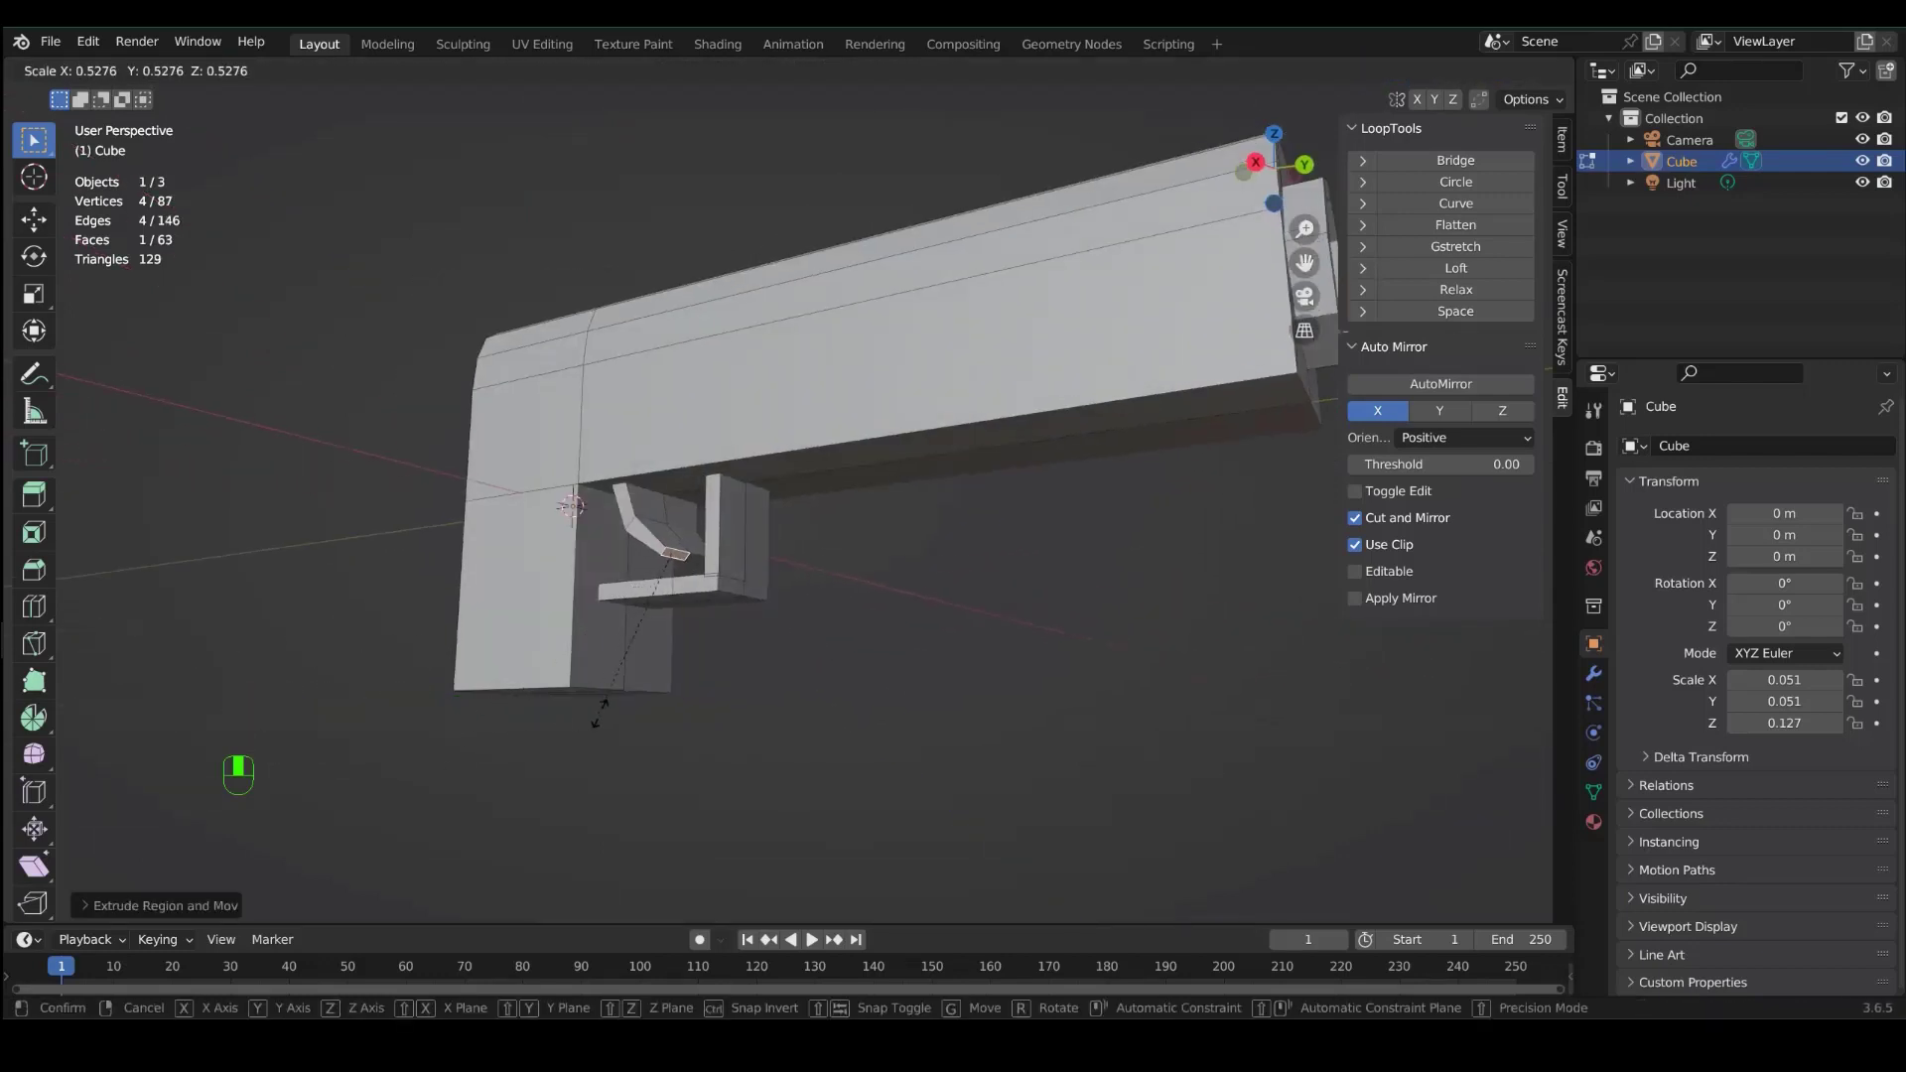
pyautogui.click(599, 713)
pyautogui.click(961, 756)
pyautogui.moveTo(978, 762)
pyautogui.mouseDown(button='middle')
pyautogui.moveTo(1059, 795)
pyautogui.moveTo(977, 766)
pyautogui.mouseUp(button='middle')
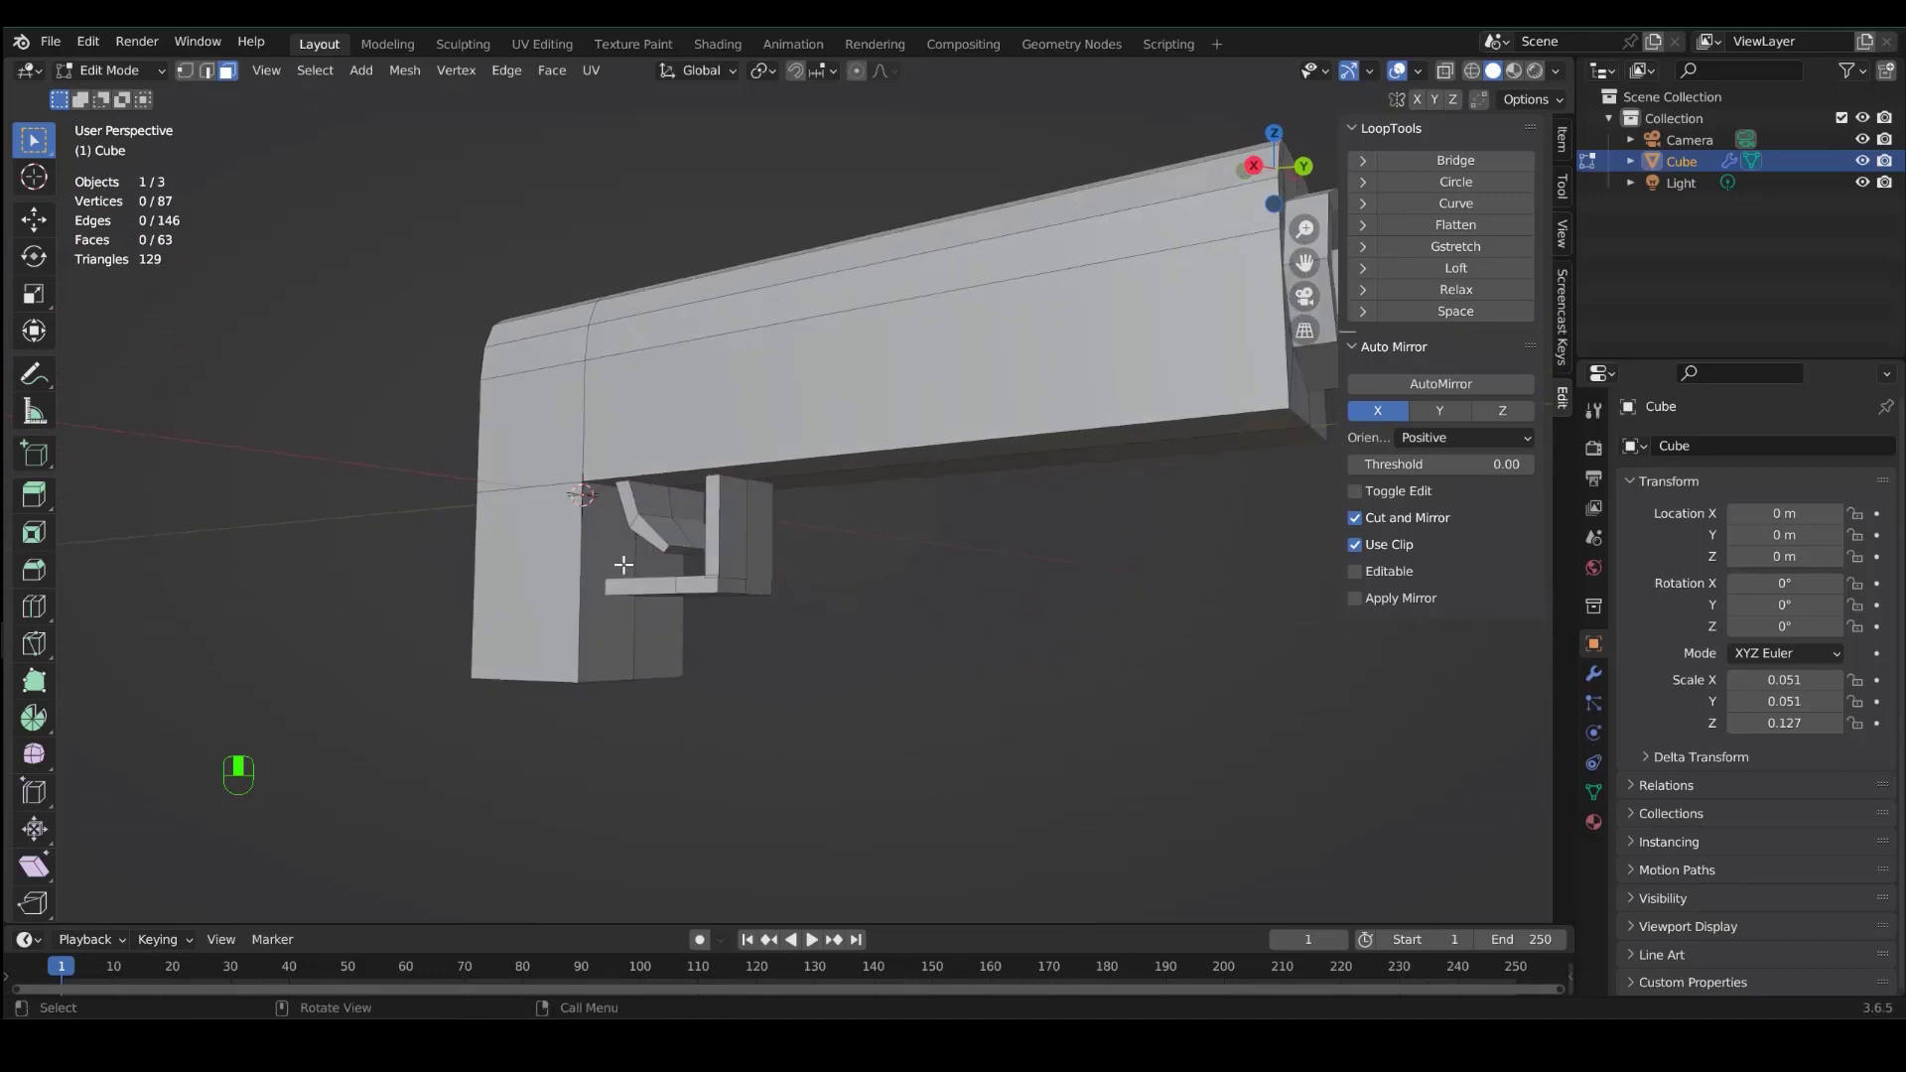
# - Select the whole linked trigger and narrow it along X, starting with a scale of about 0.47
pyautogui.click(660, 540)
pyautogui.press('l')
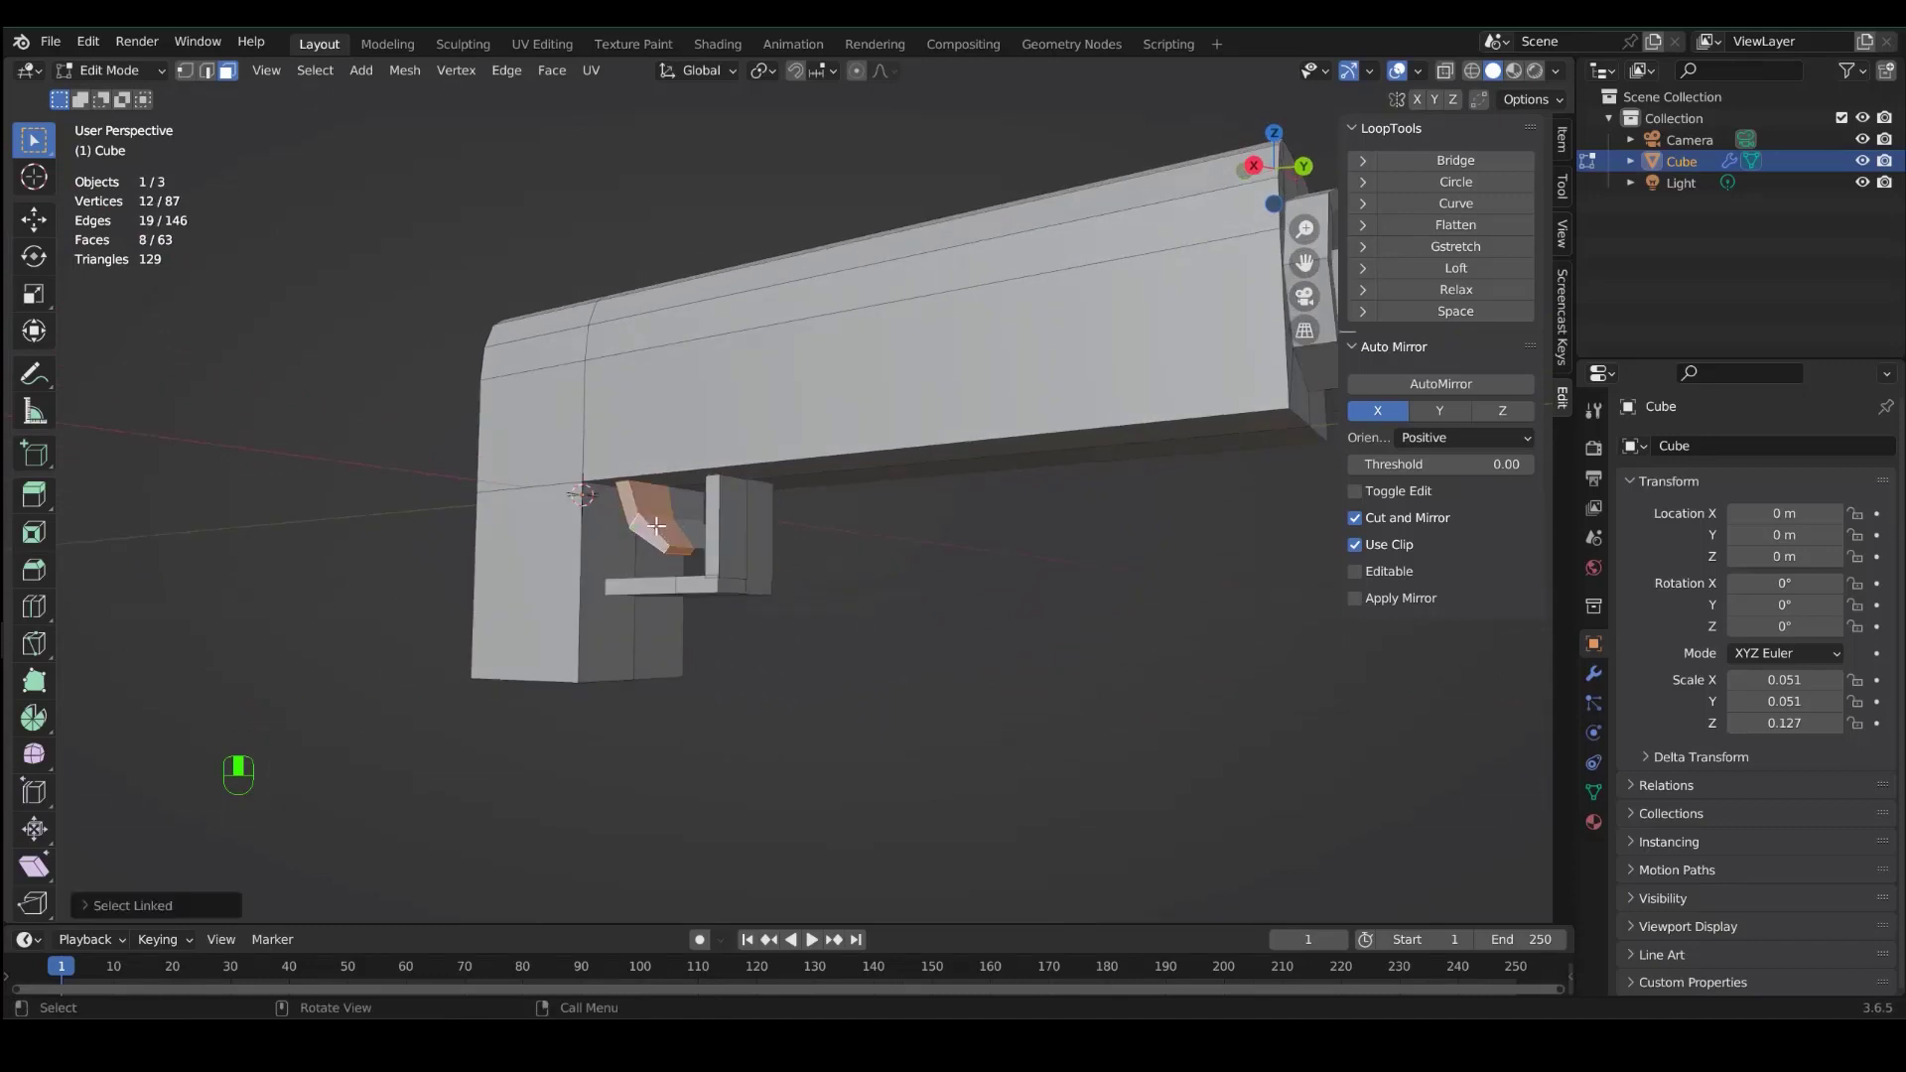
pyautogui.press('s')
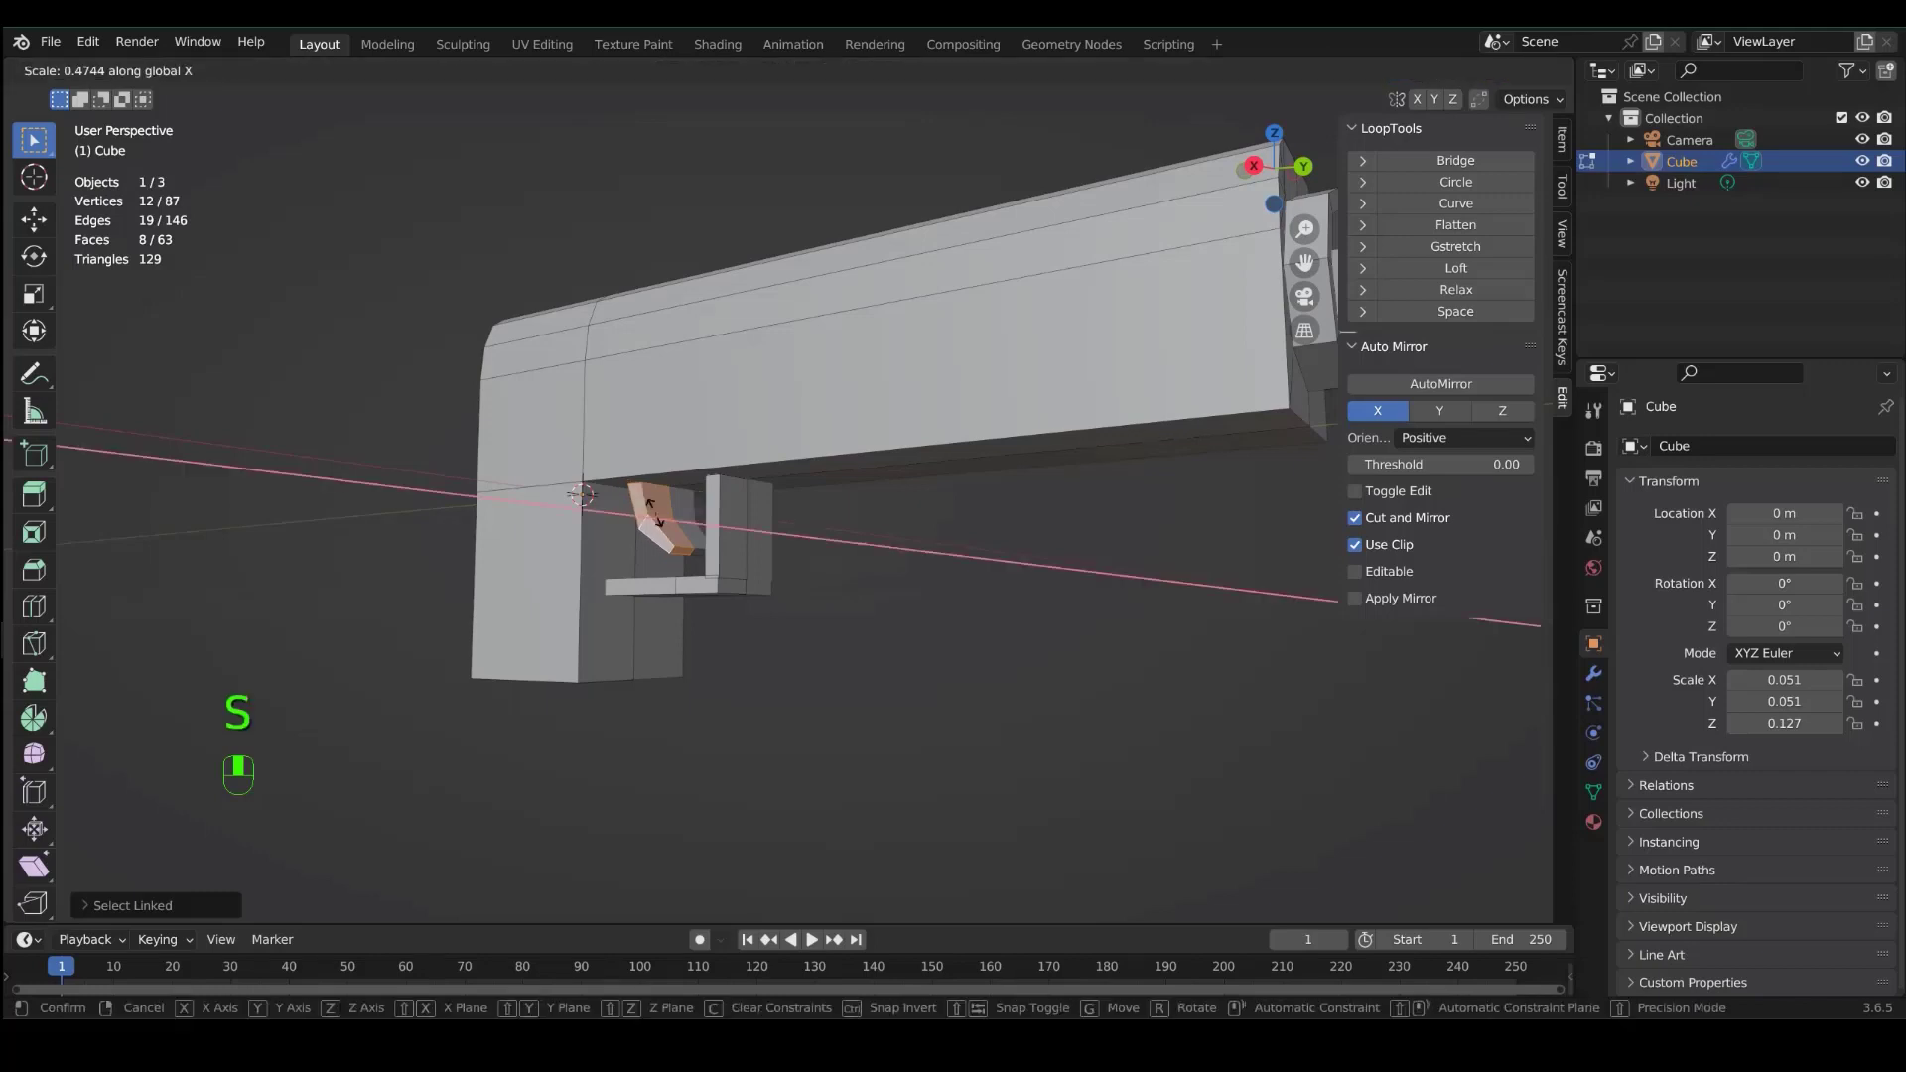
pyautogui.click(647, 519)
pyautogui.moveTo(647, 520)
pyautogui.mouseDown(button='middle')
pyautogui.moveTo(421, 544)
pyautogui.moveTo(527, 566)
pyautogui.moveTo(655, 545)
pyautogui.mouseUp(button='middle')
pyautogui.press('s')
pyautogui.press('x')
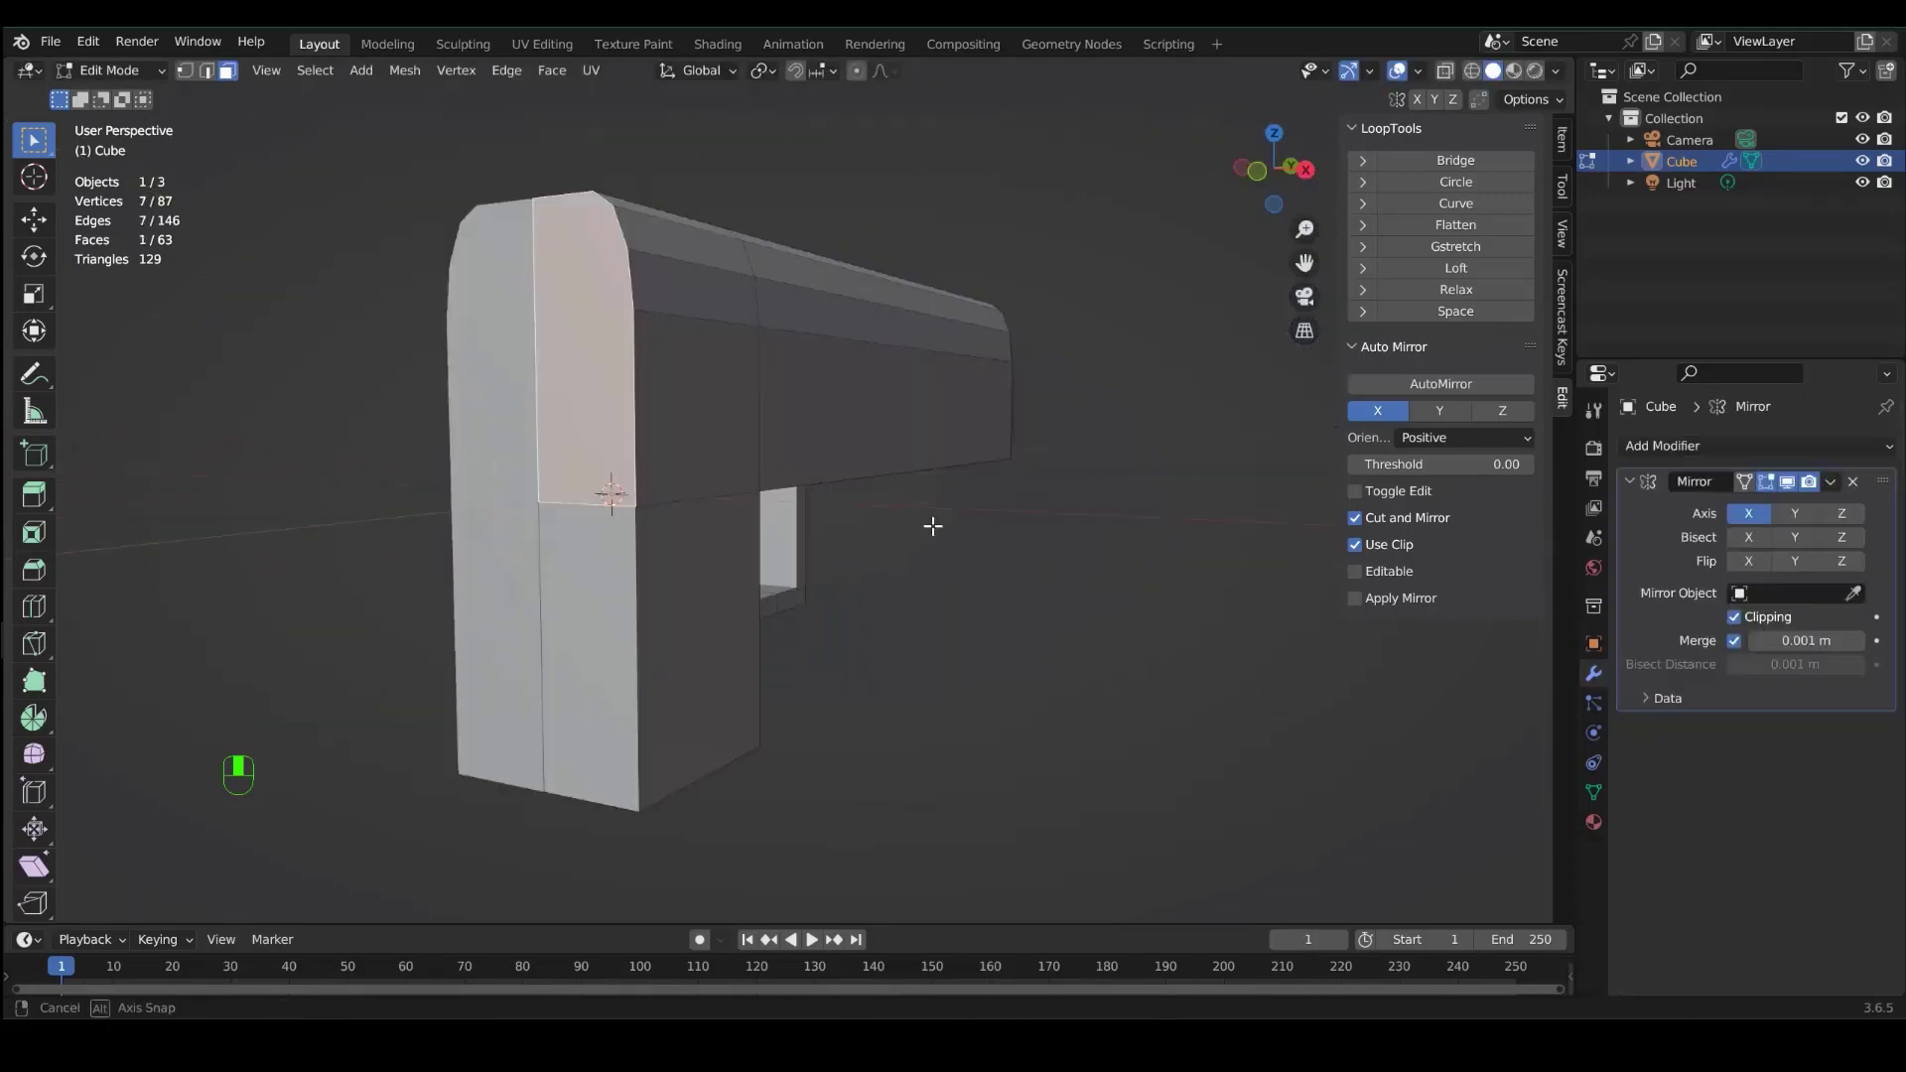
# - Dissolve the horizontal edge that divides the pistol's rear face
pyautogui.moveTo(932, 527); pyautogui.dragTo(974, 527, button='middle')
pyautogui.press('2')
pyautogui.click(783, 504)
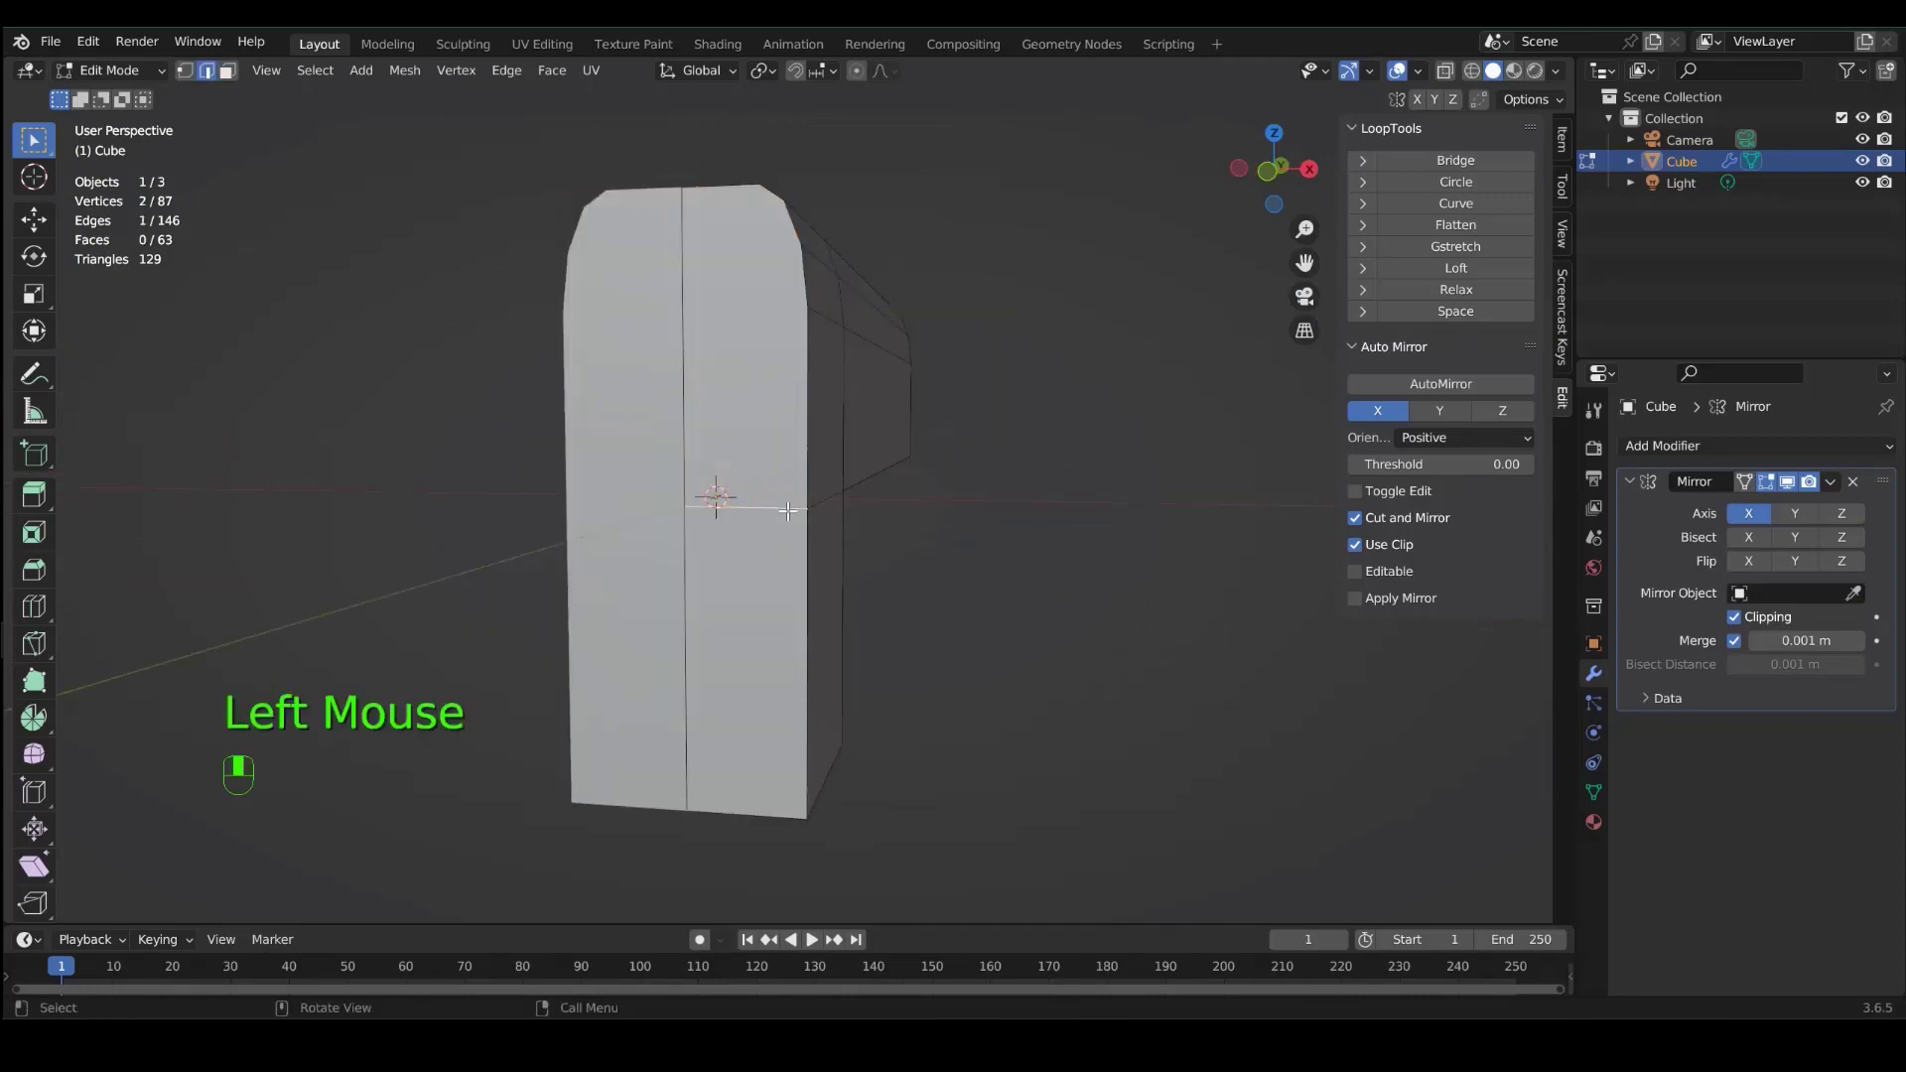
pyautogui.press('x')
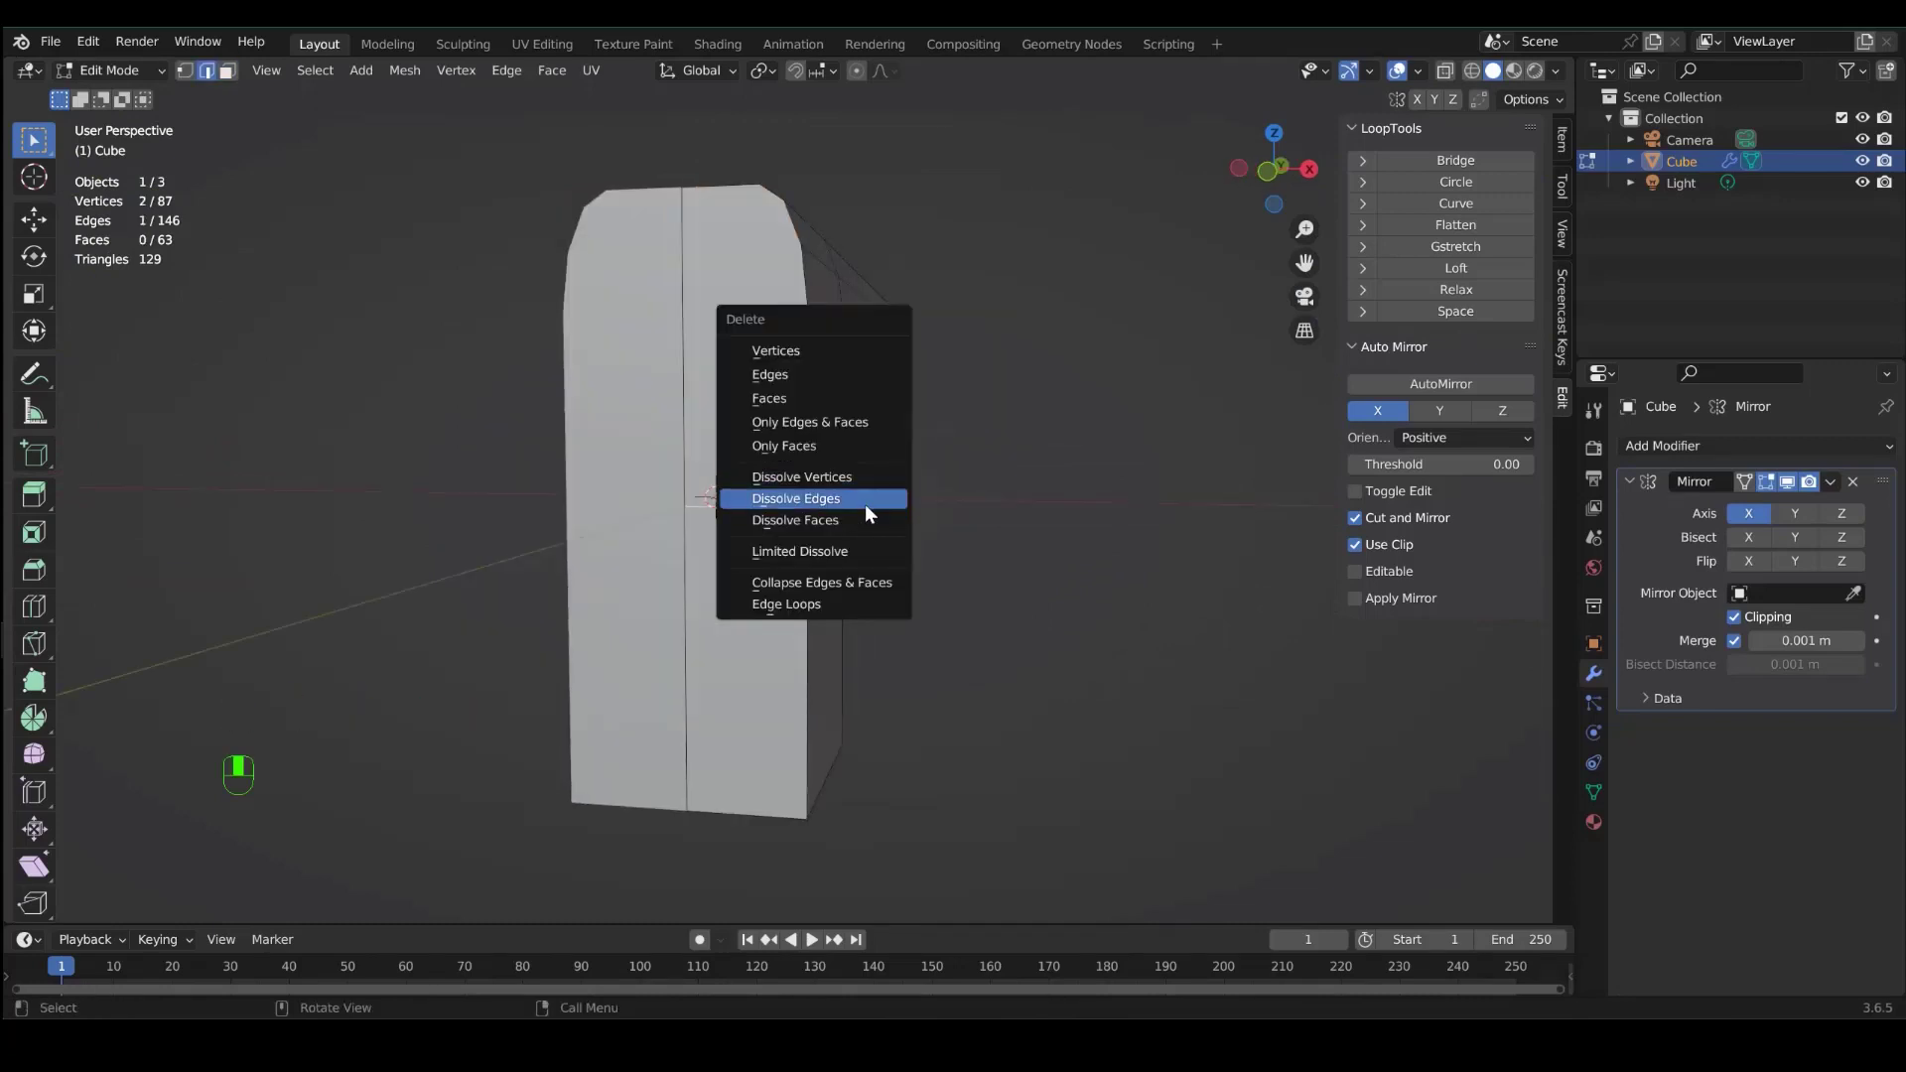
pyautogui.click(865, 499)
# - Extrude the merged rear face in place, and extrude it again about 0.014 m backward along Y
pyautogui.click(738, 484)
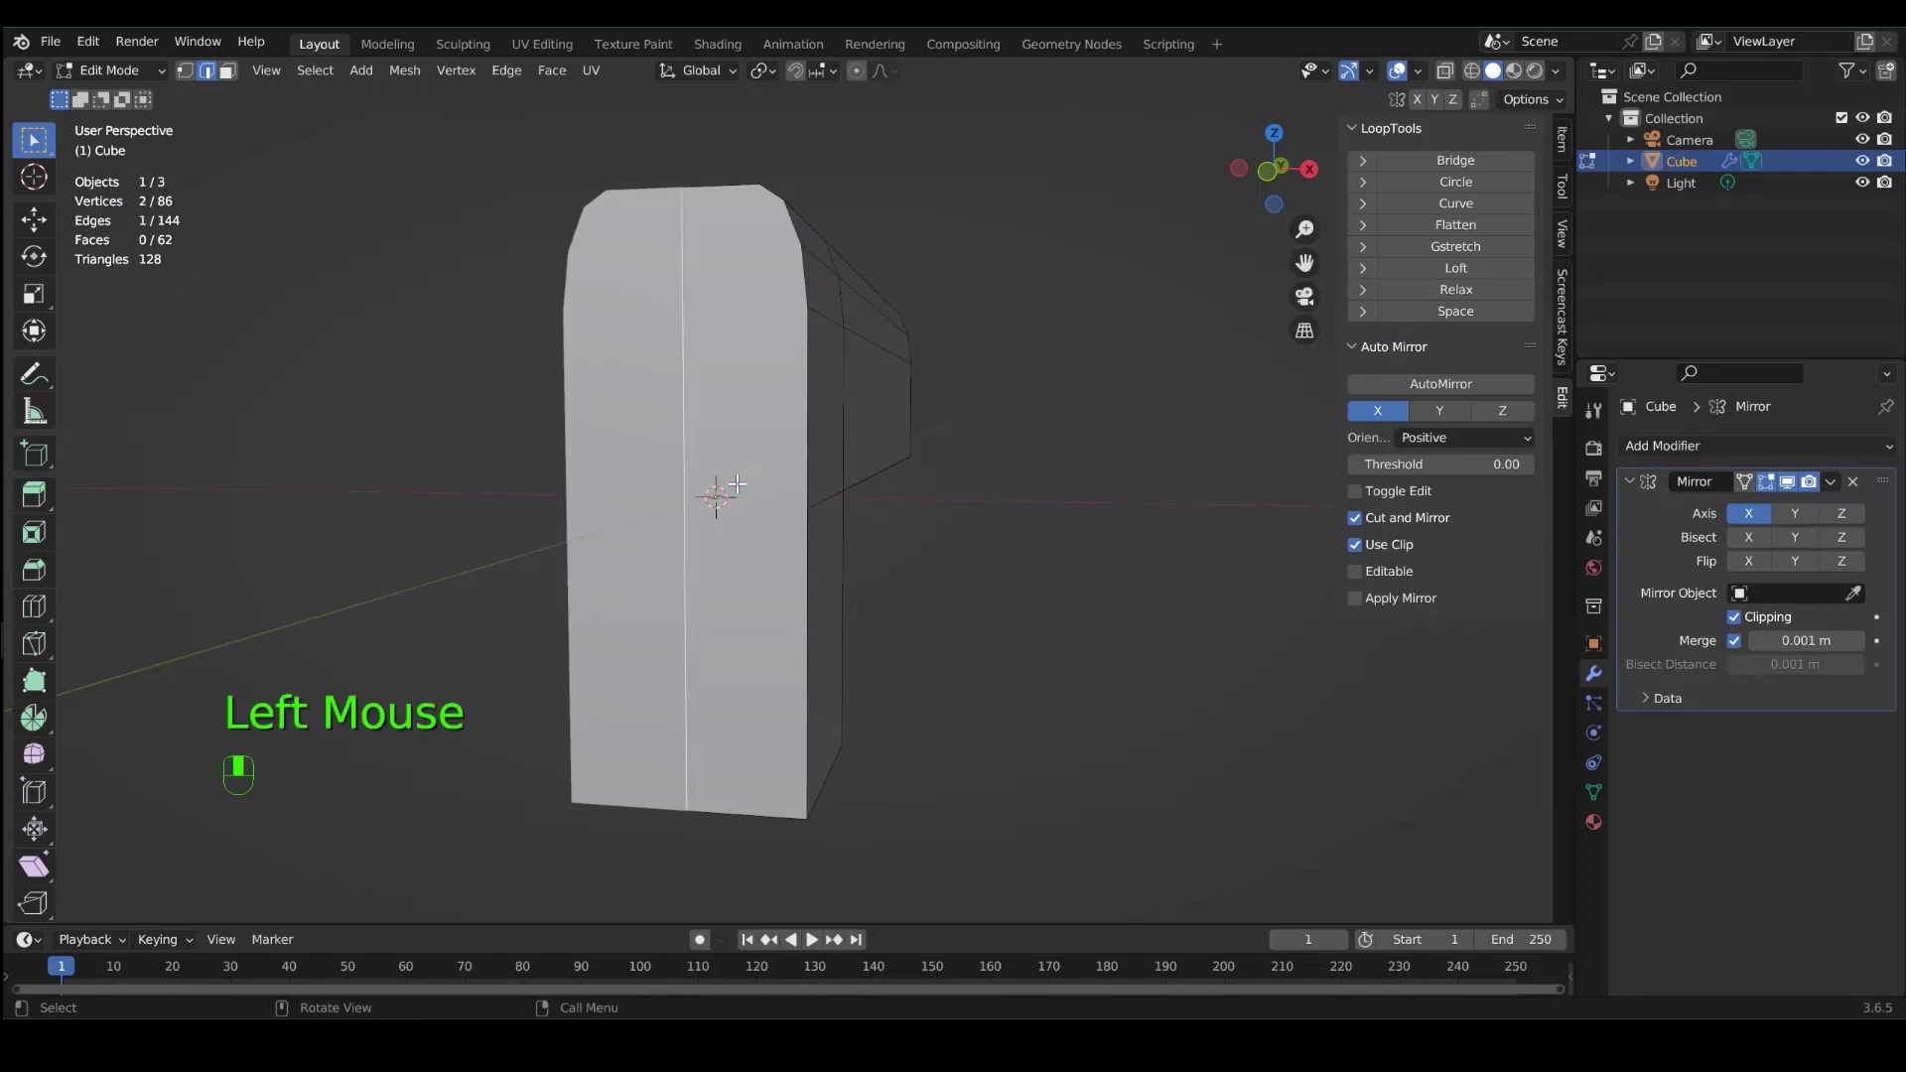
pyautogui.press('3')
pyautogui.click(737, 483)
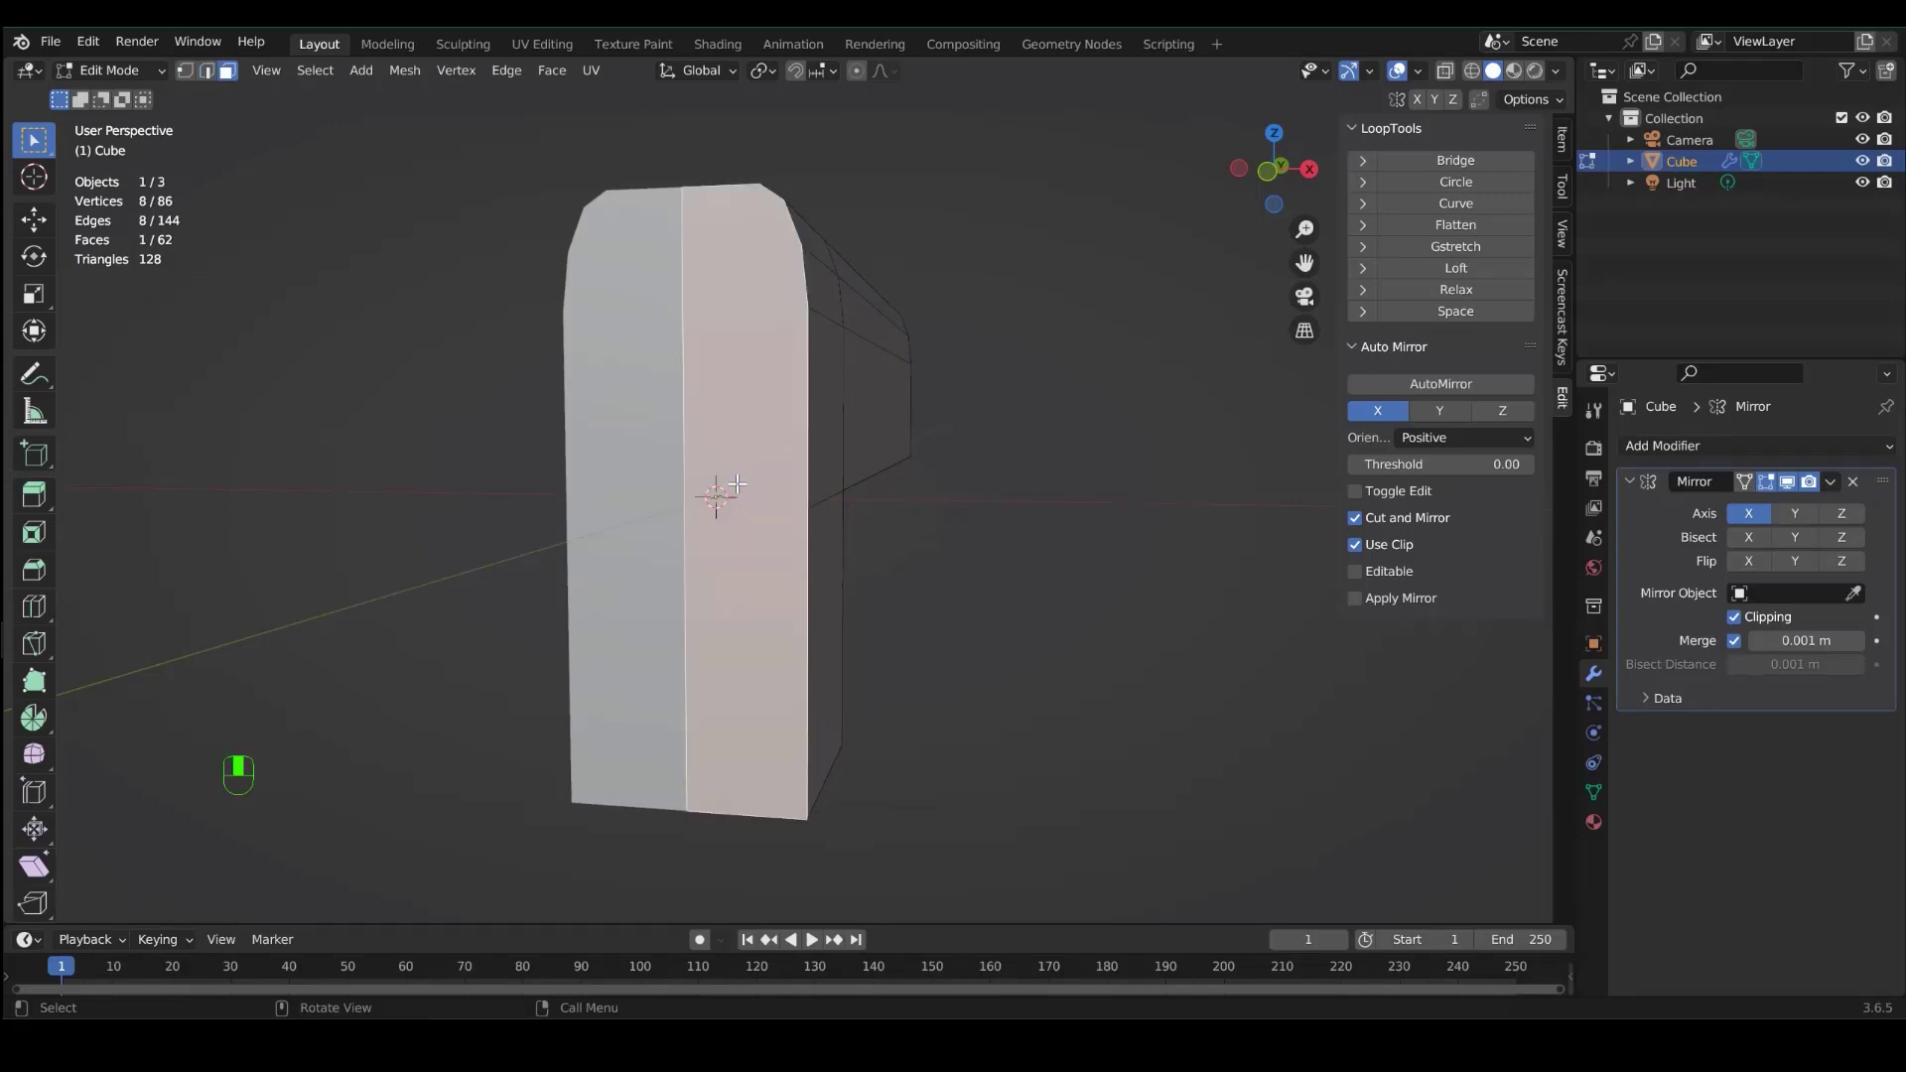
pyautogui.press('e')
pyautogui.click(738, 484)
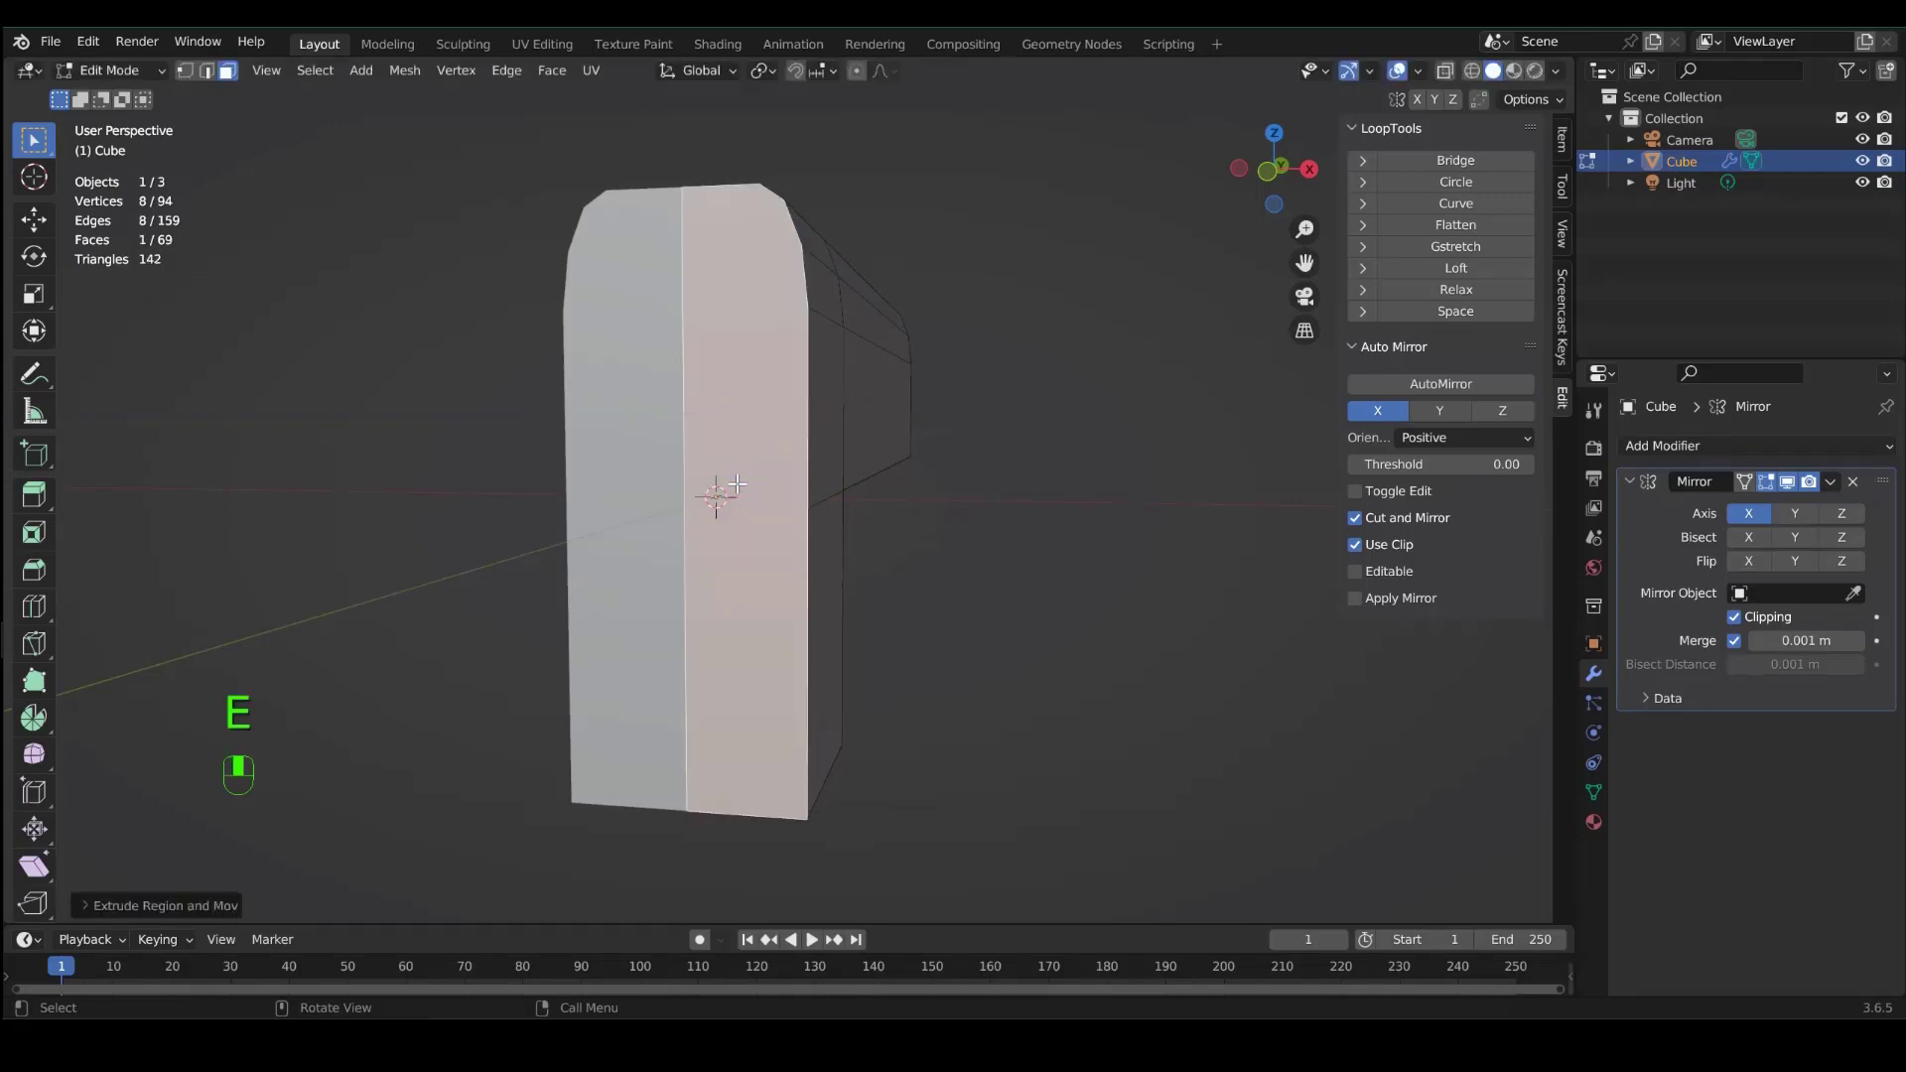
pyautogui.moveTo(737, 483); pyautogui.dragTo(660, 487, button='middle')
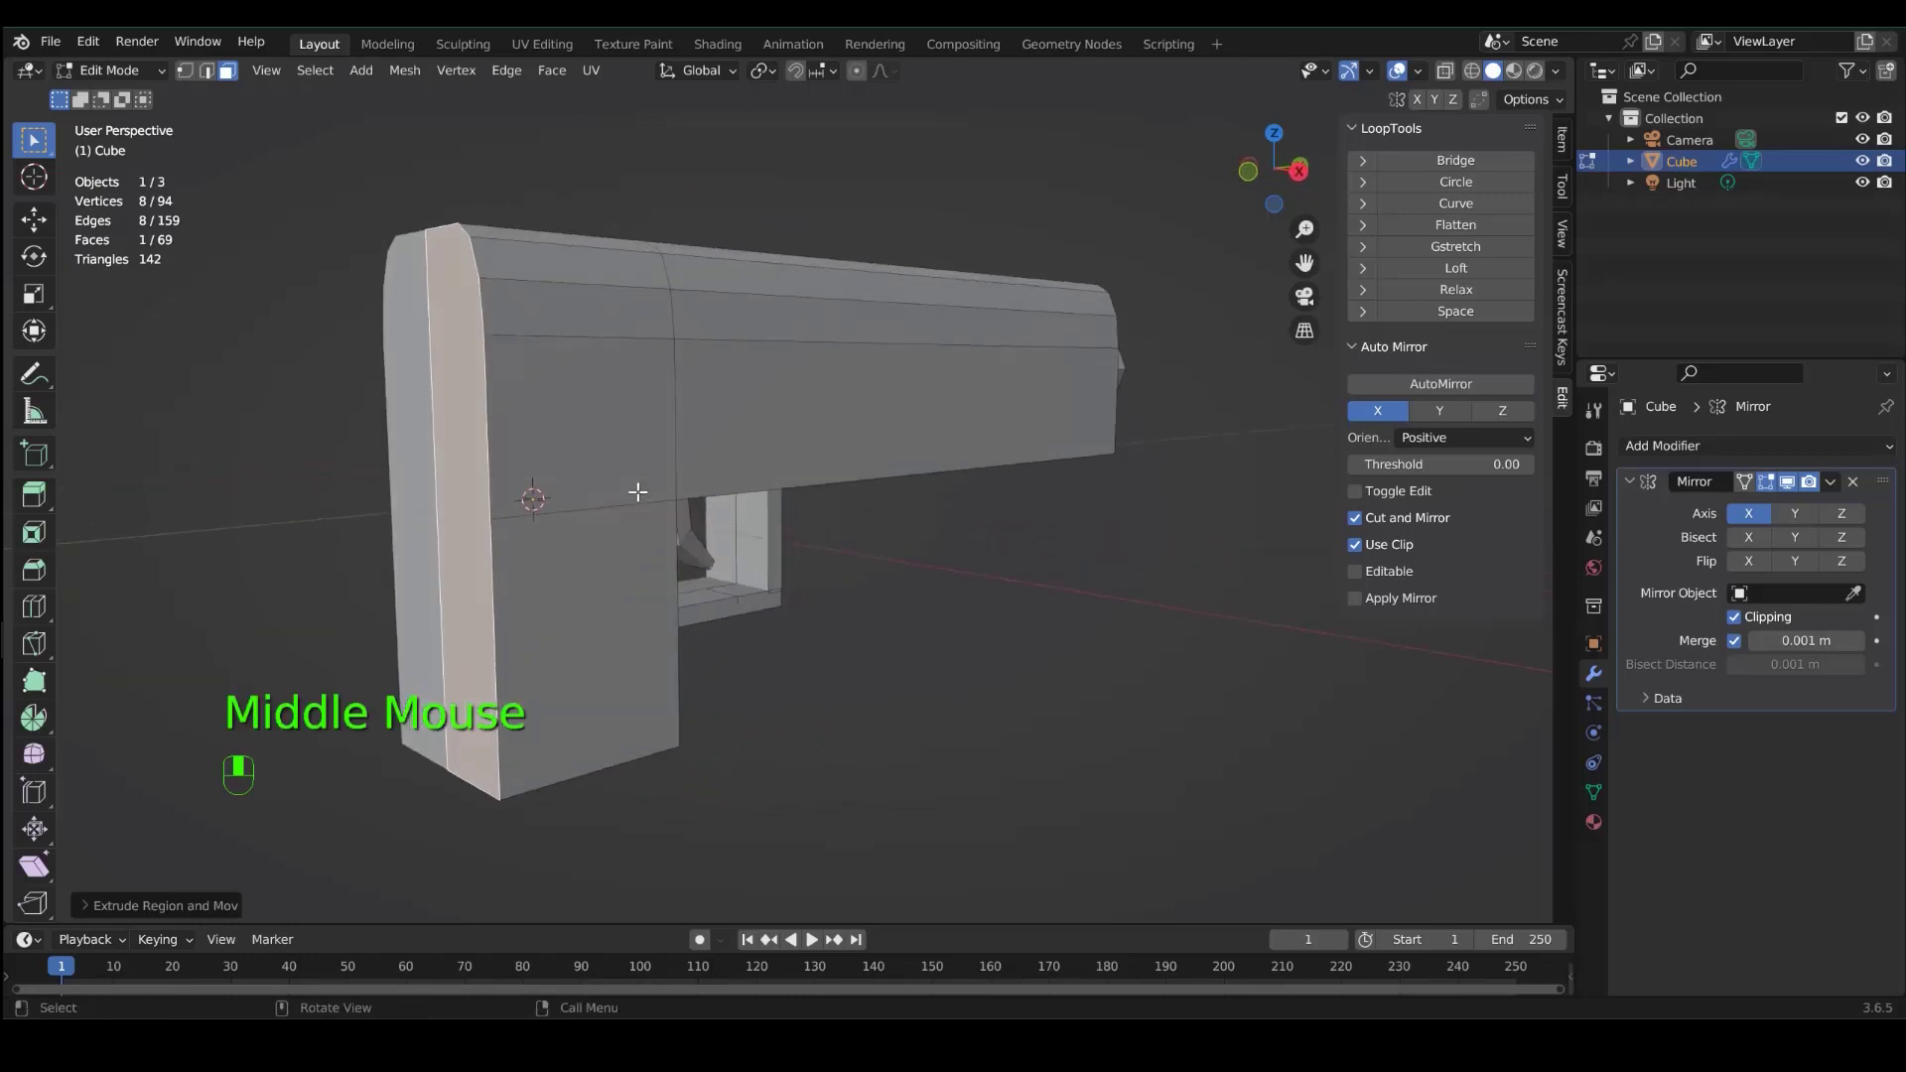
pyautogui.press('e')
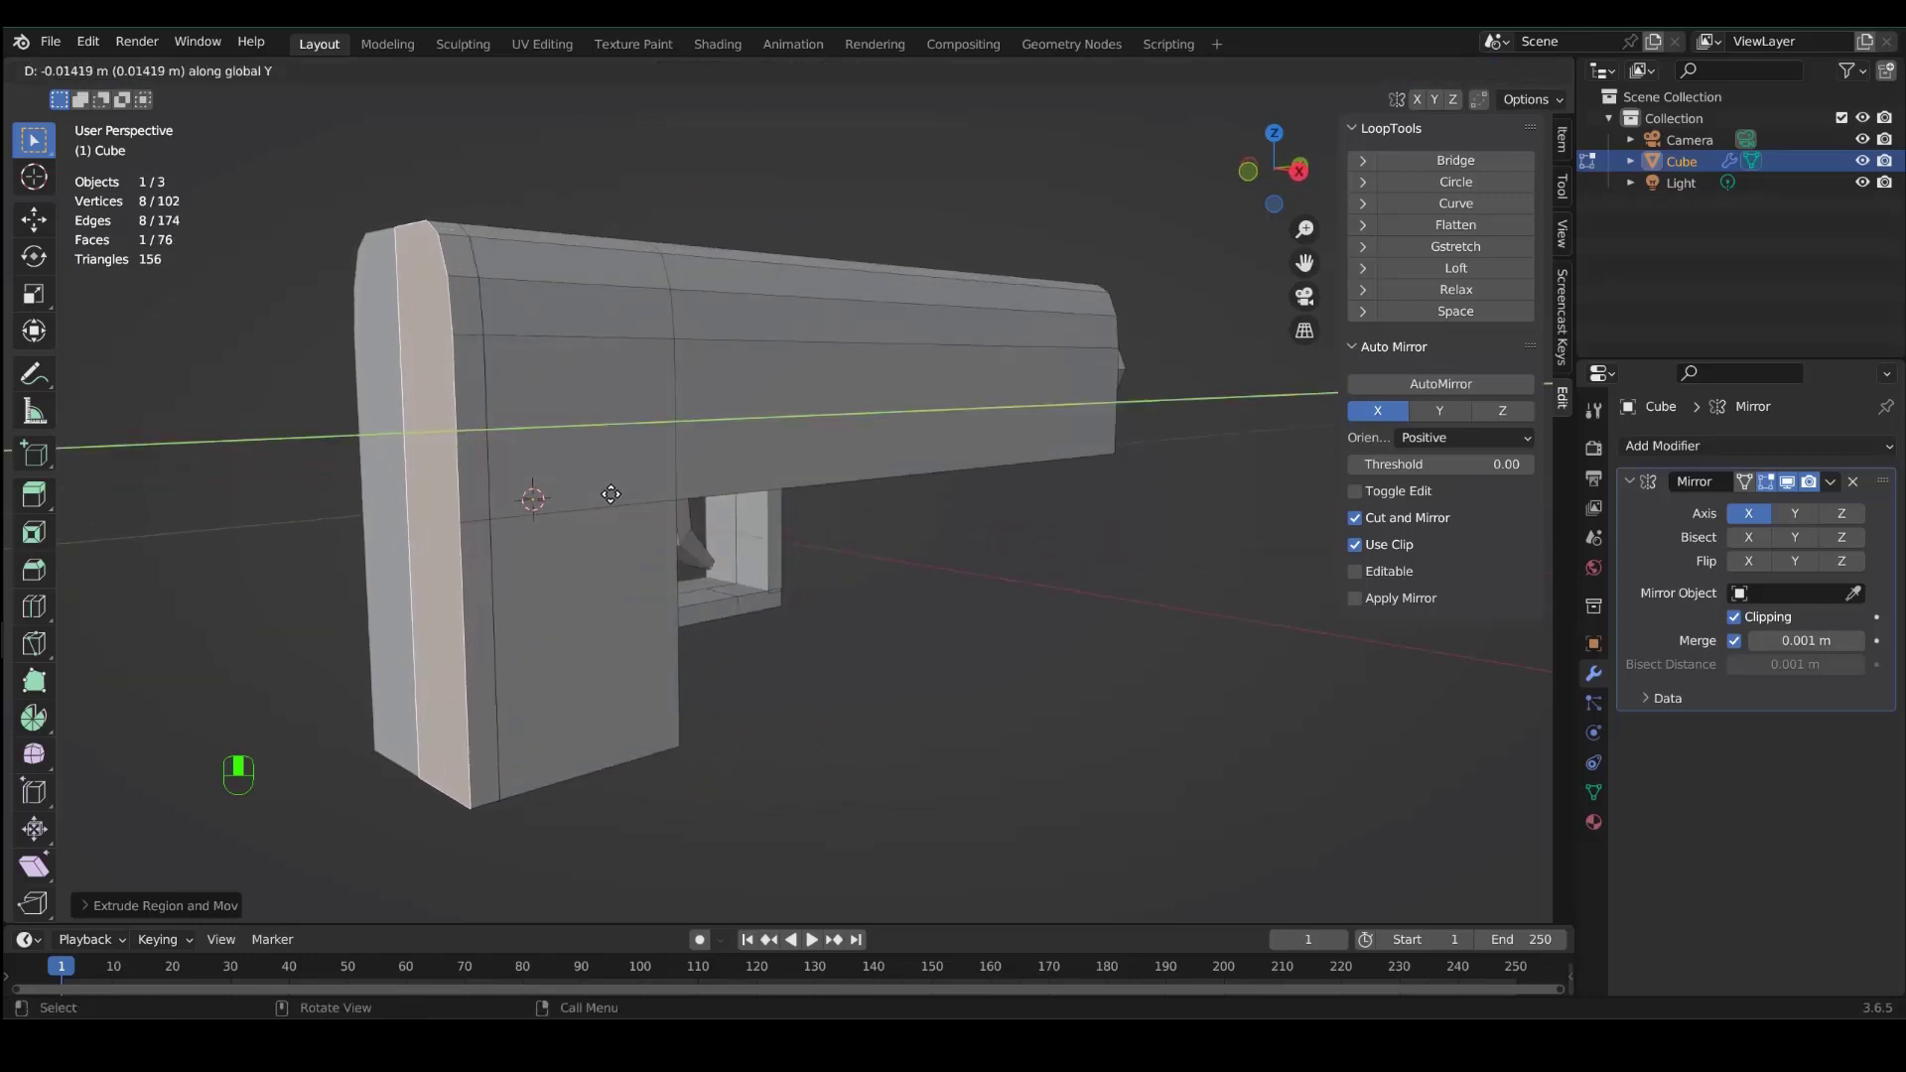
pyautogui.click(618, 490)
# - Scale the extruded rear face to about 0.87 and bevel its border edges with 3 segments
pyautogui.press('s')
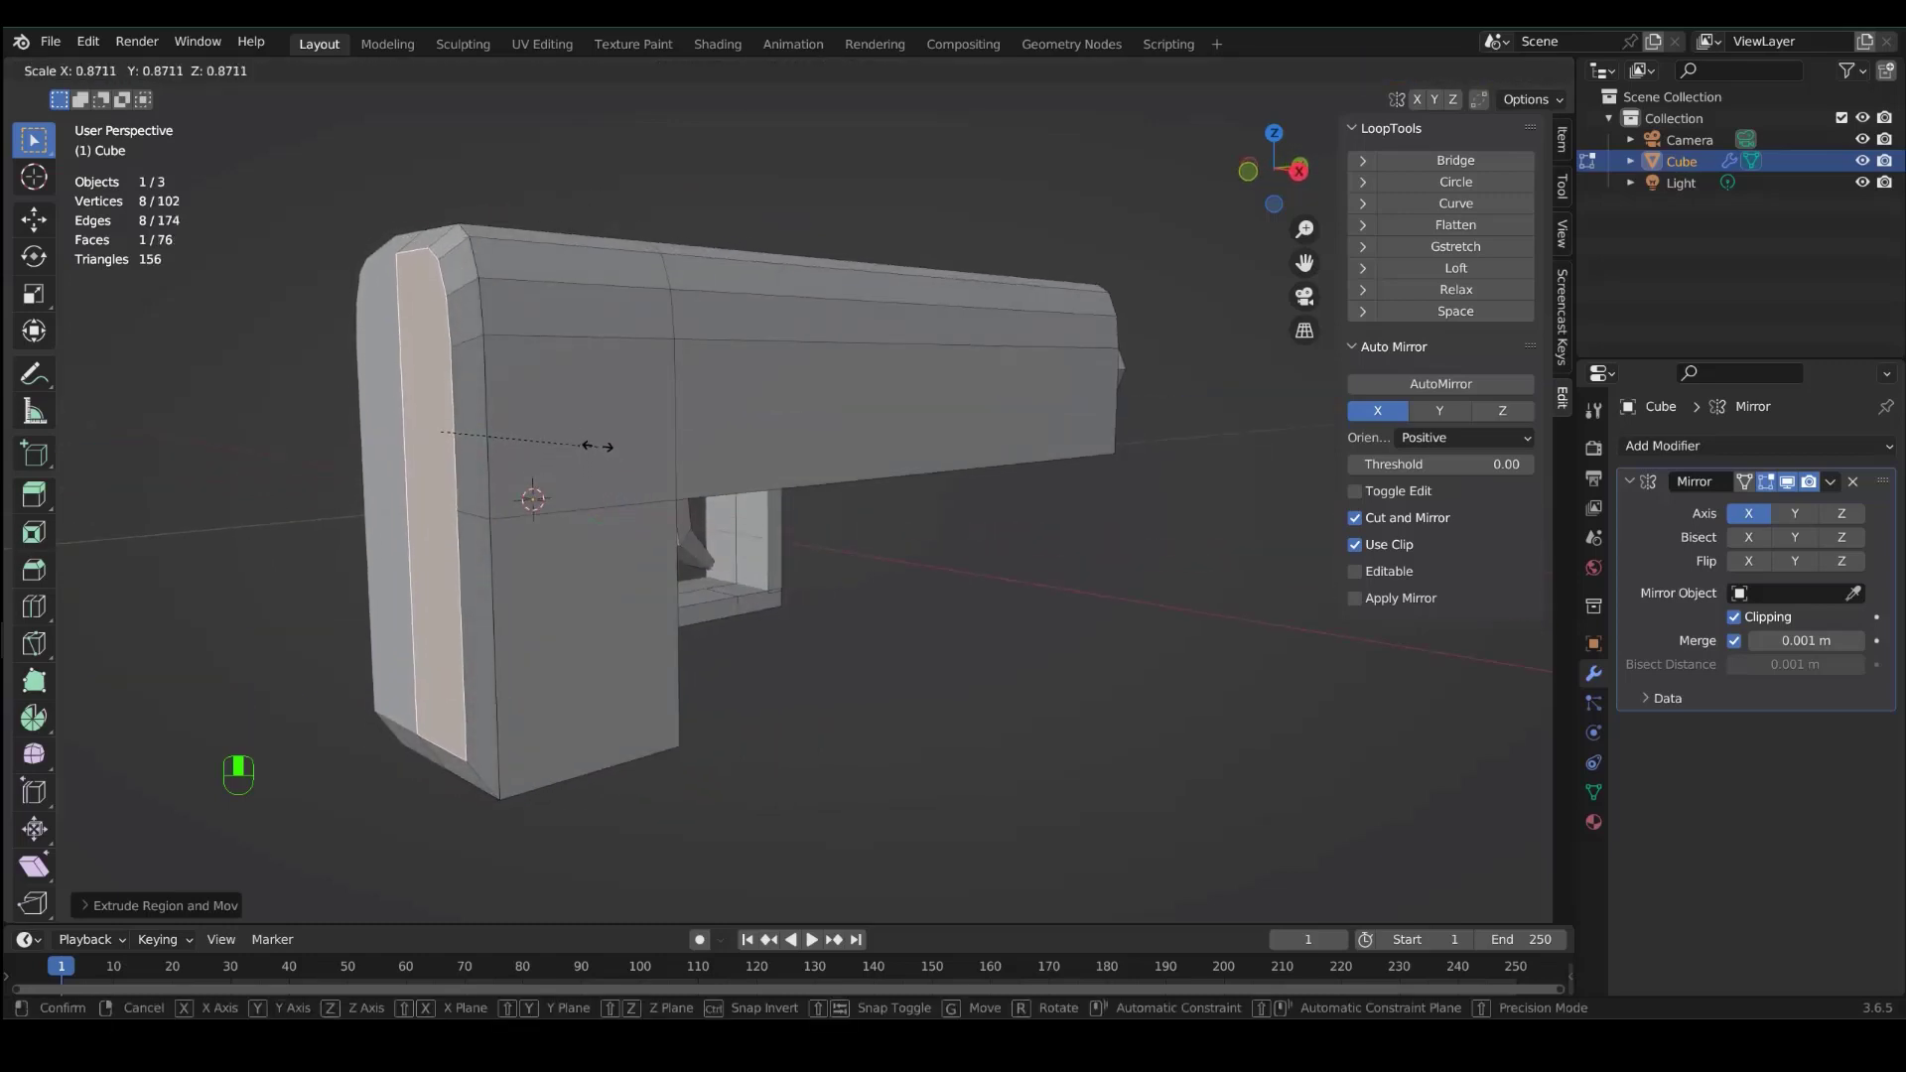
pyautogui.click(597, 435)
pyautogui.hotkey('ctrl', 'b')
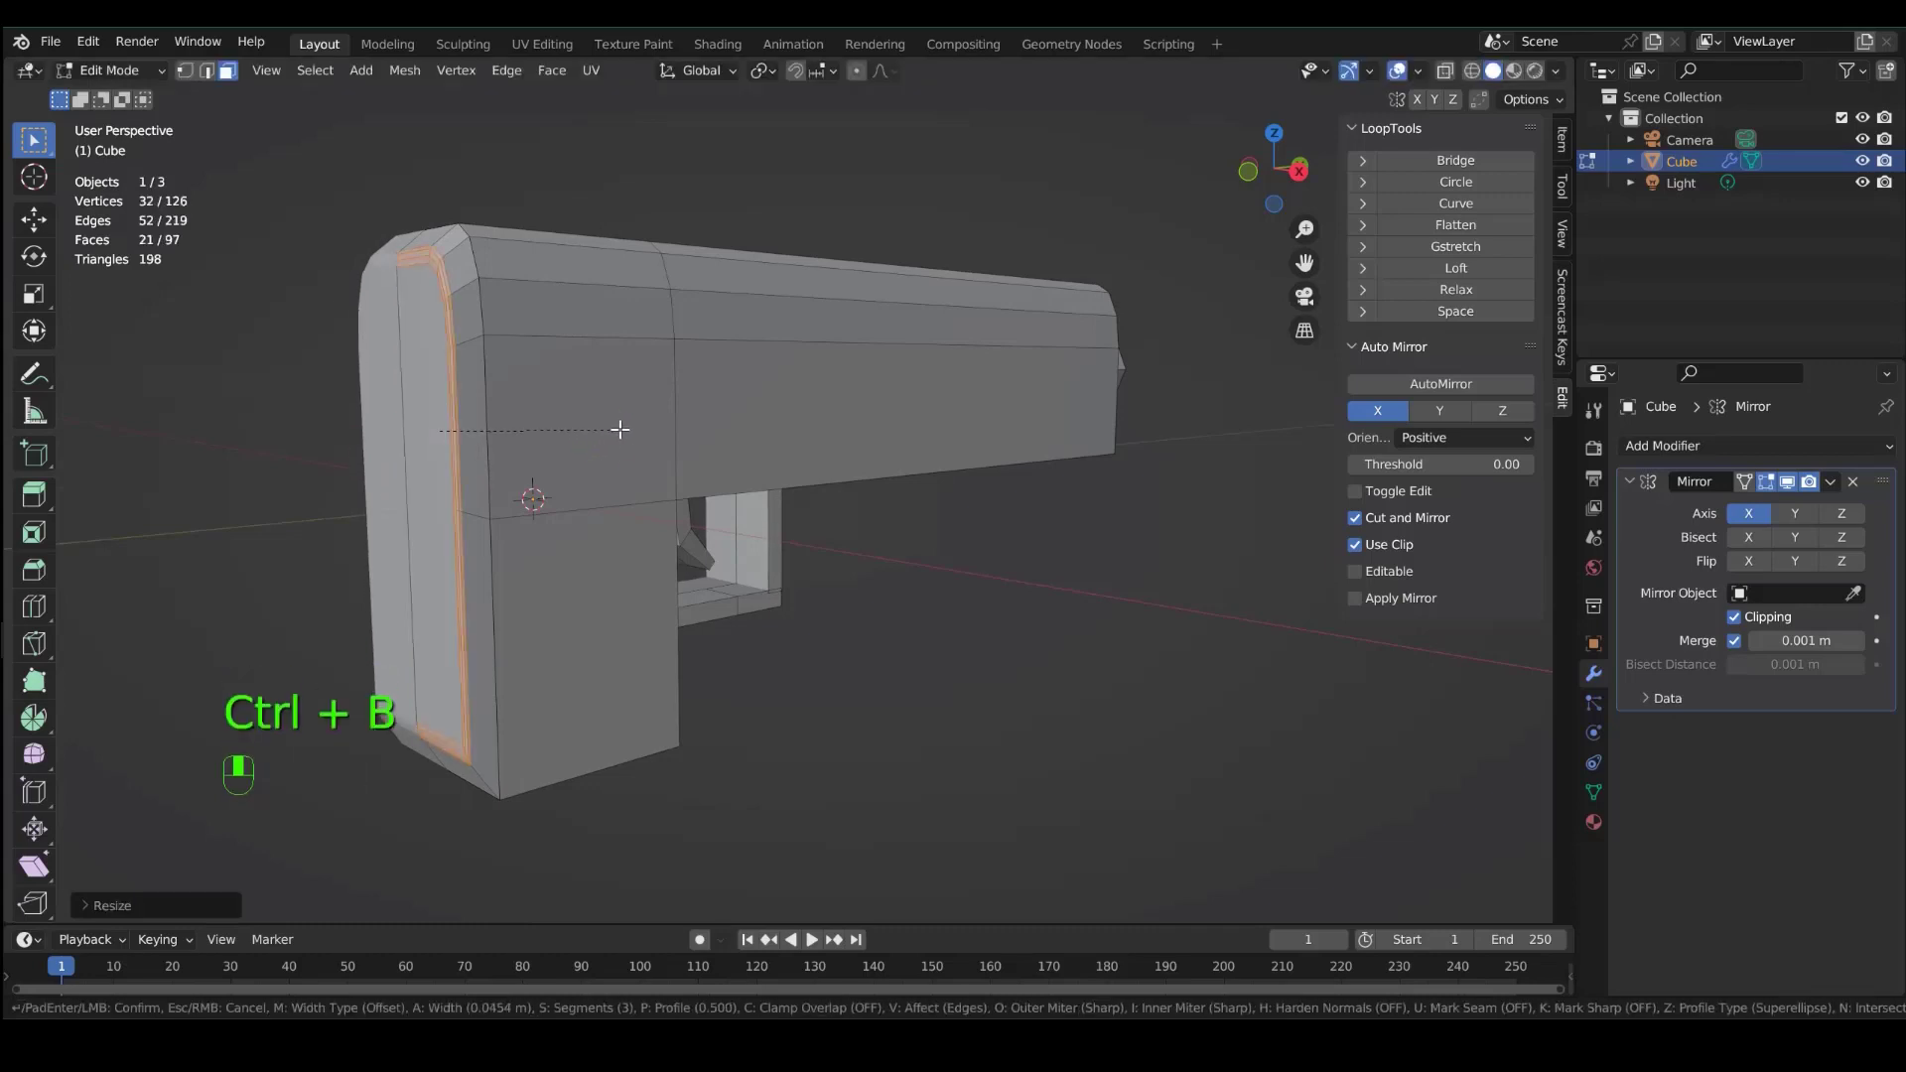
pyautogui.click(633, 427)
pyautogui.click(804, 770)
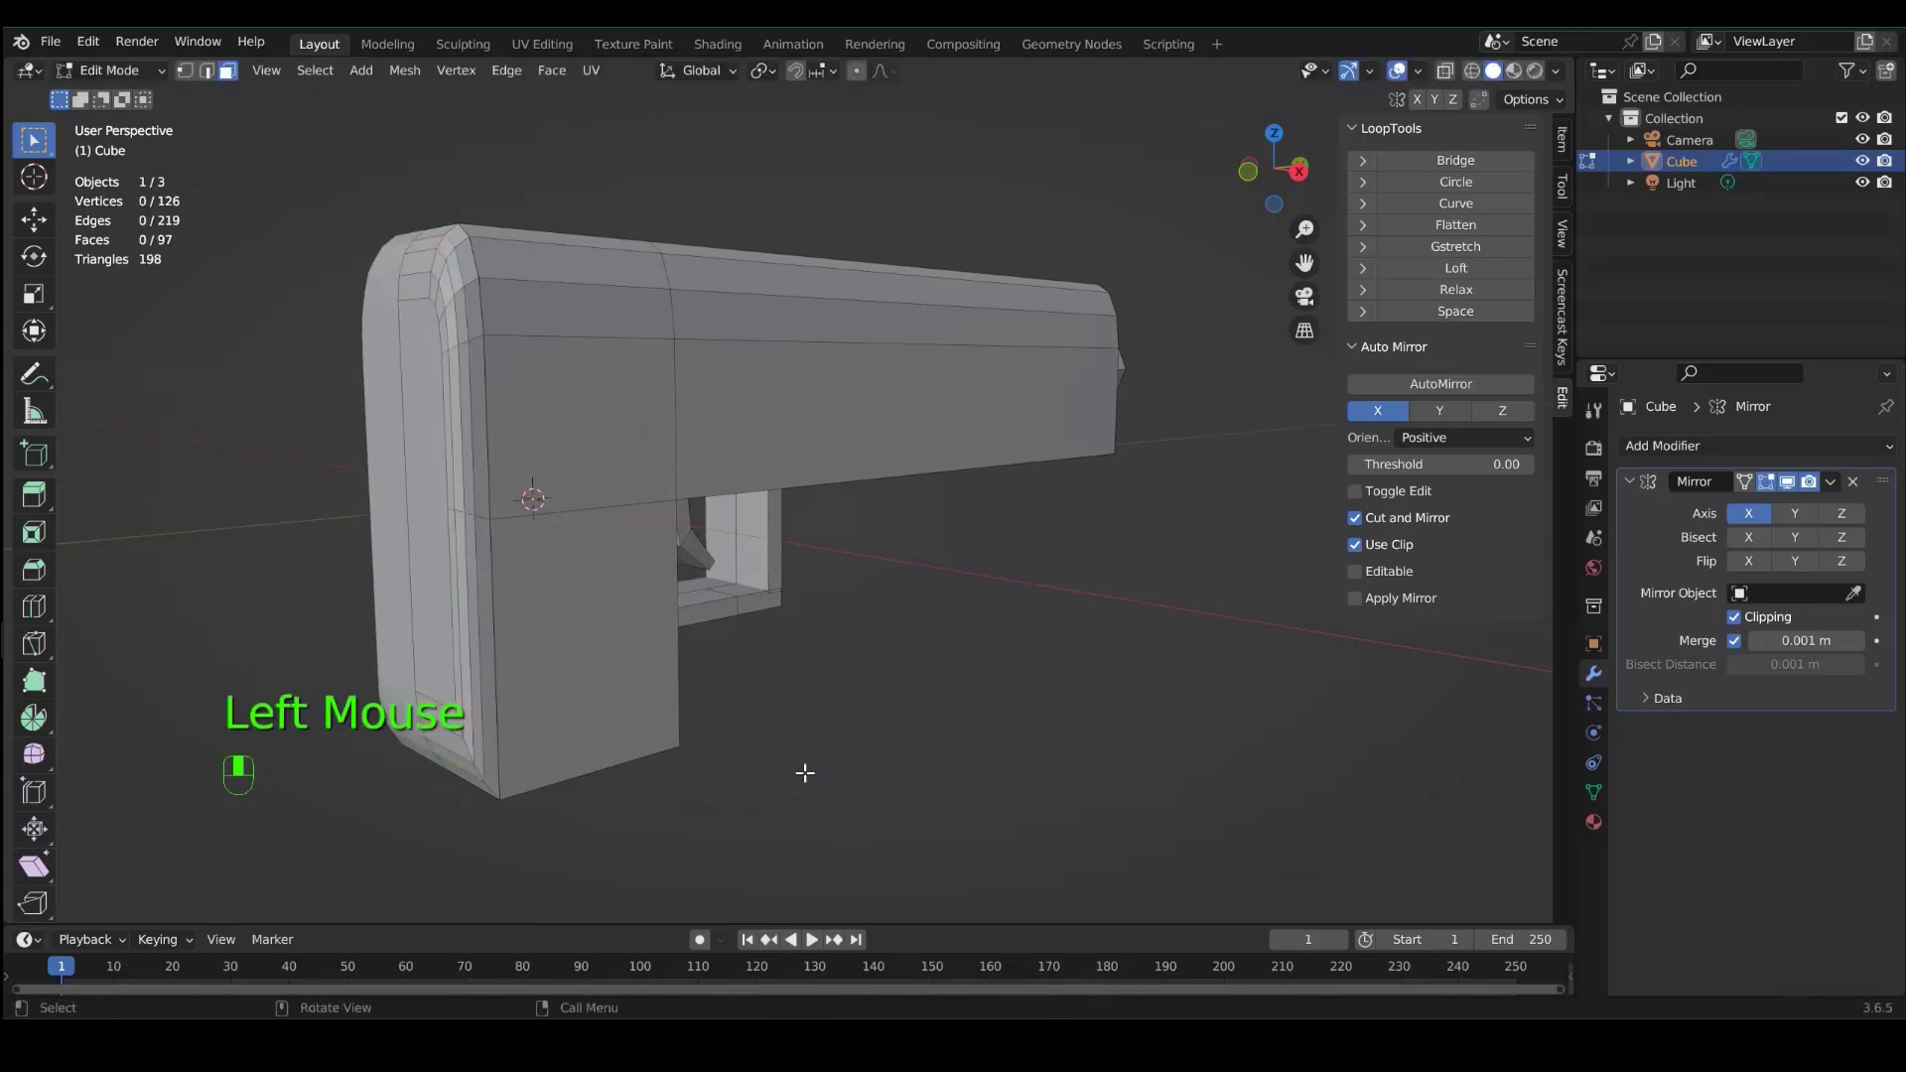
# - Select the two large side faces of the grip, above and below the dividing edge, and duplicate them in place
pyautogui.moveTo(804, 770); pyautogui.dragTo(446, 502, button='middle')
pyautogui.click(471, 437)
pyautogui.click(480, 552)
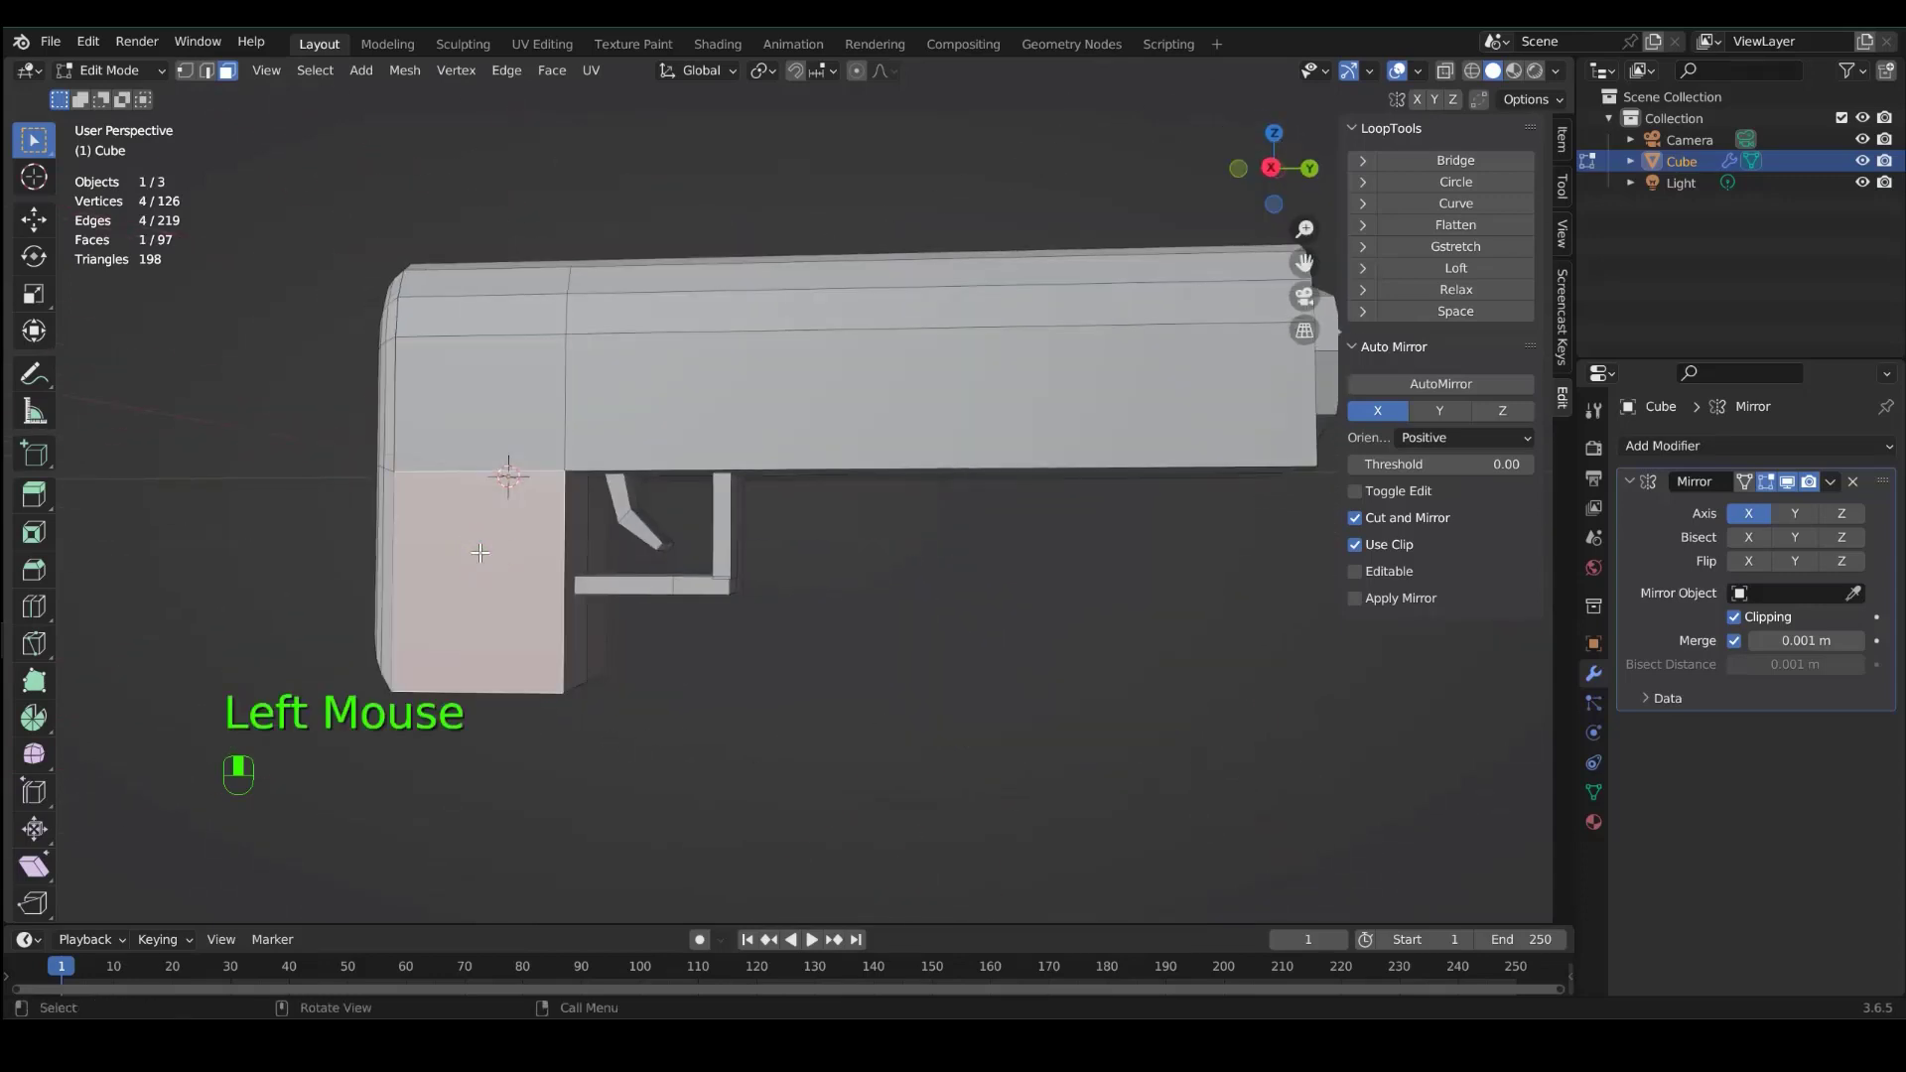
pyautogui.keyDown('shift'); pyautogui.click(501, 417); pyautogui.keyUp('shift')
pyautogui.moveTo(501, 417); pyautogui.dragTo(615, 446, button='middle')
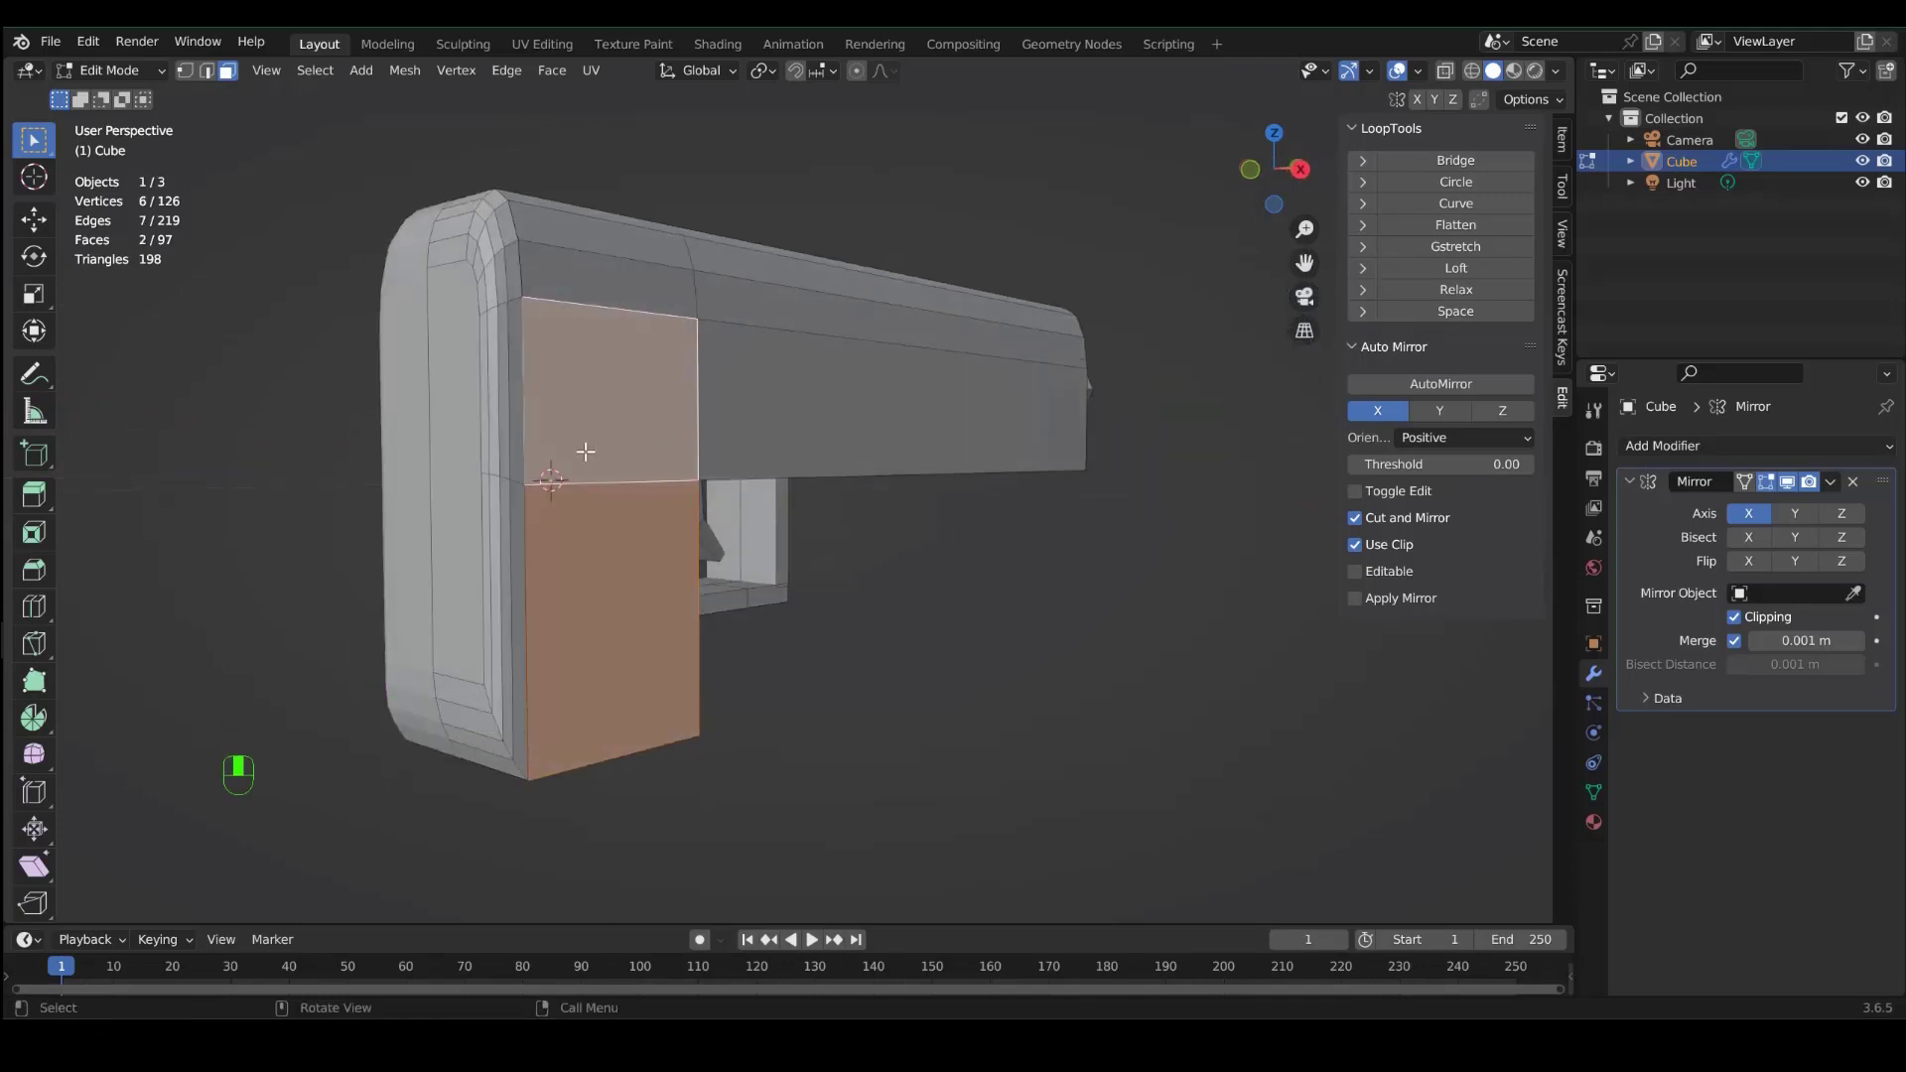
pyautogui.hotkey('shift', 'd')
pyautogui.rightClick(585, 452)
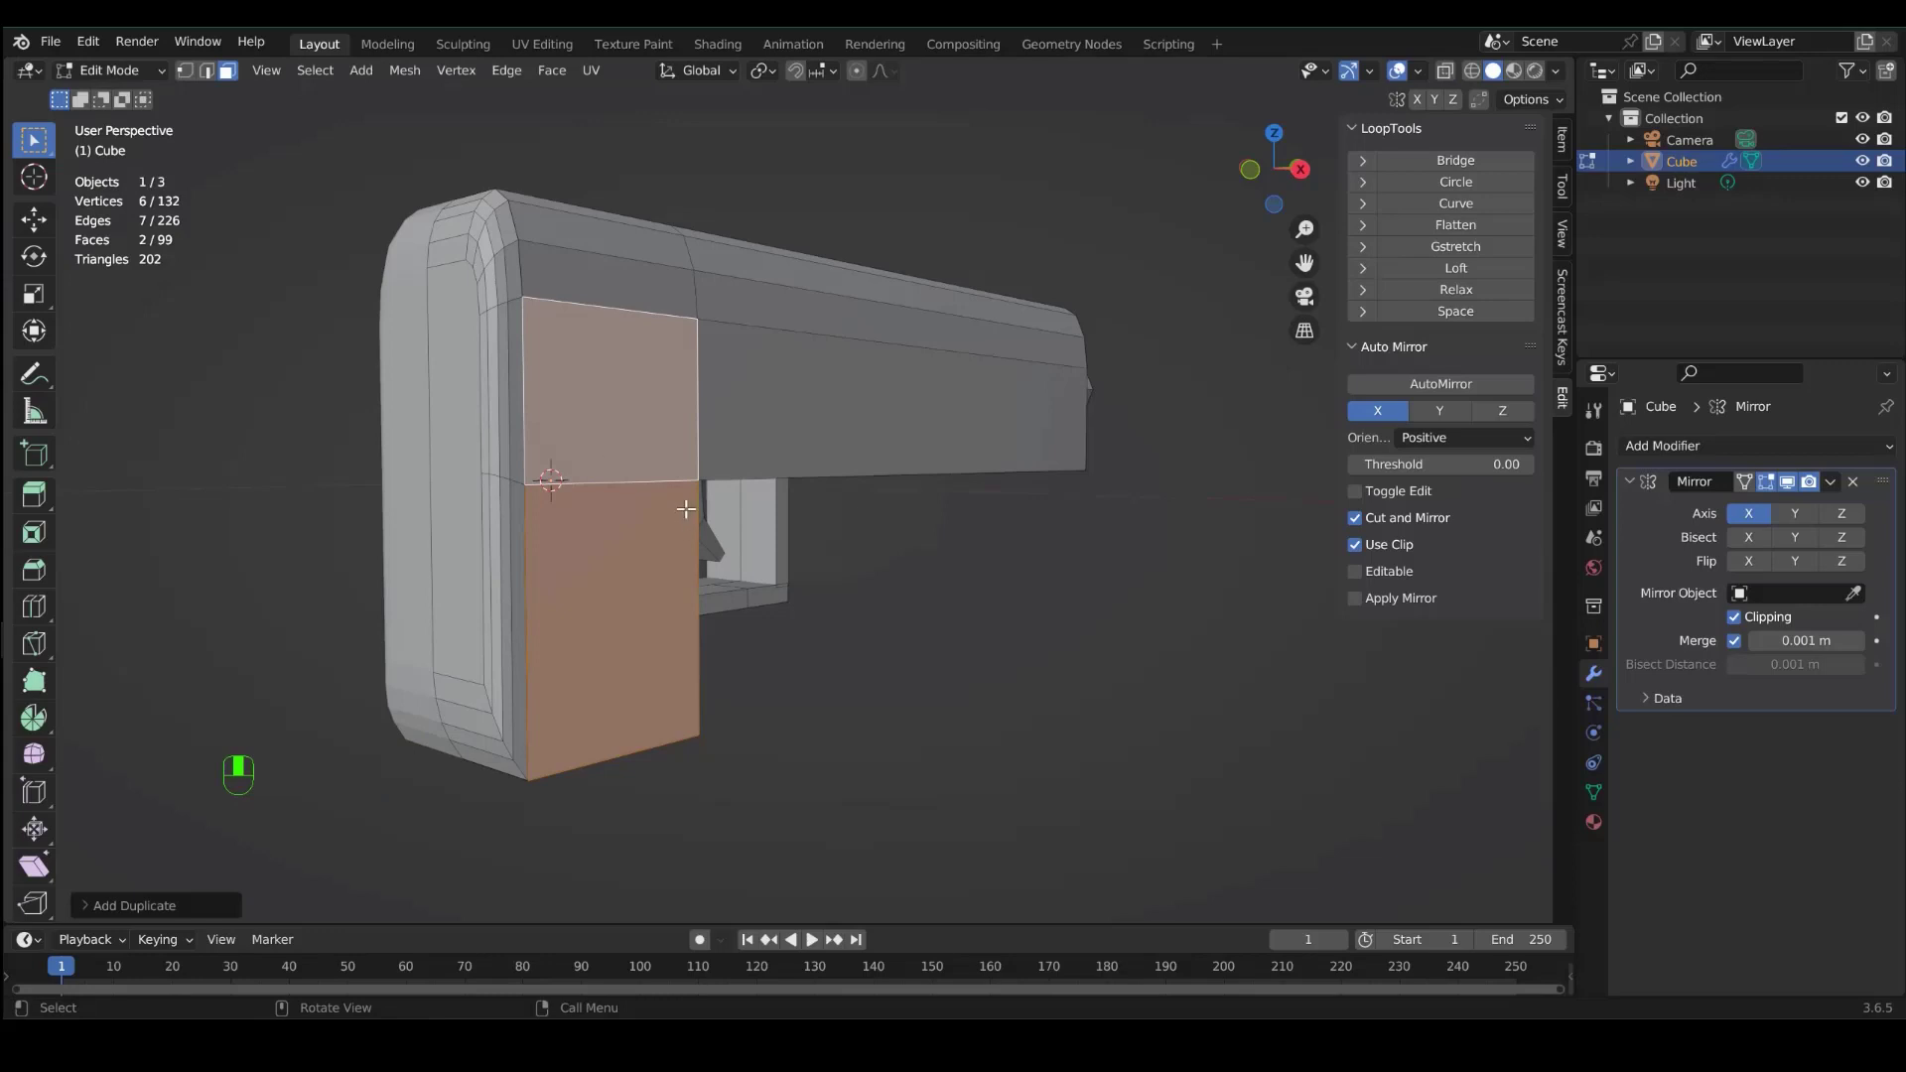
# - Dissolve the dividing edge in both the duplicated panel and the grip side behind it, and select the merged panel face
pyautogui.press('2')
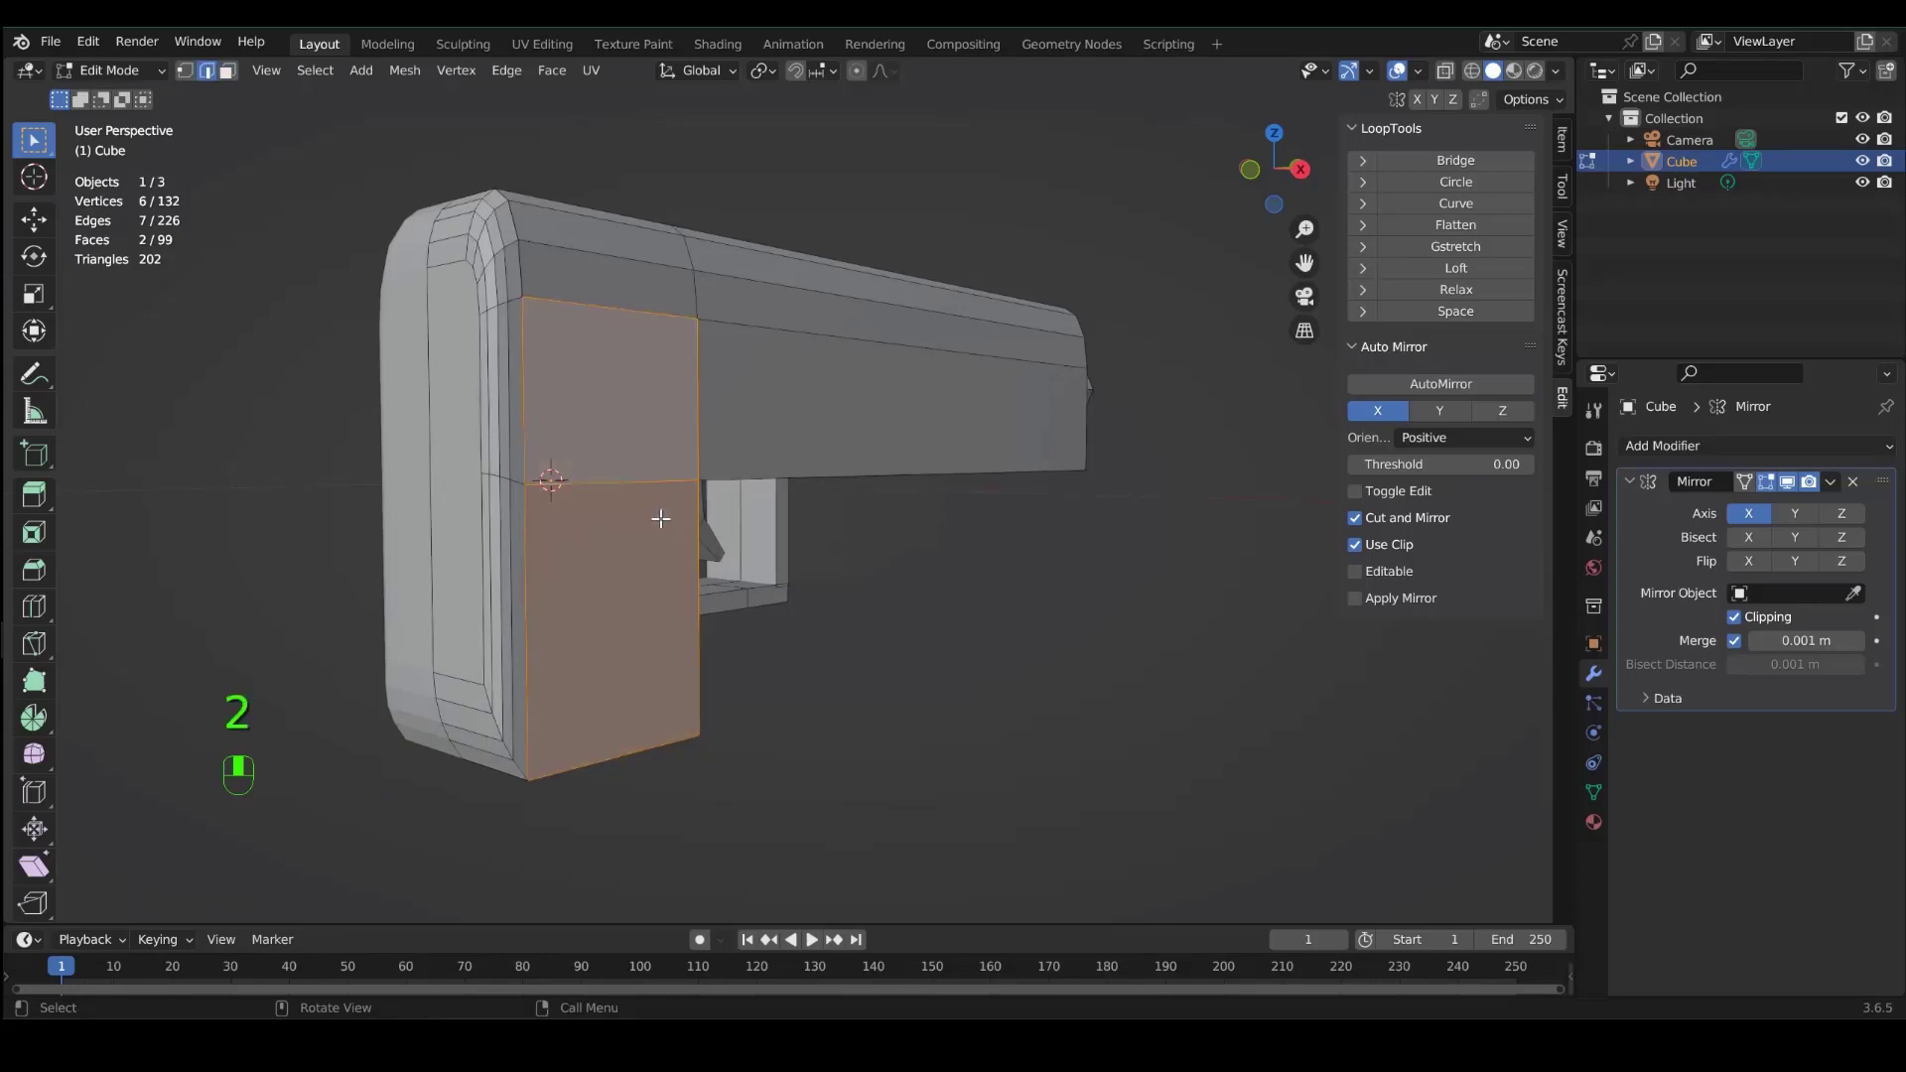
pyautogui.click(612, 485)
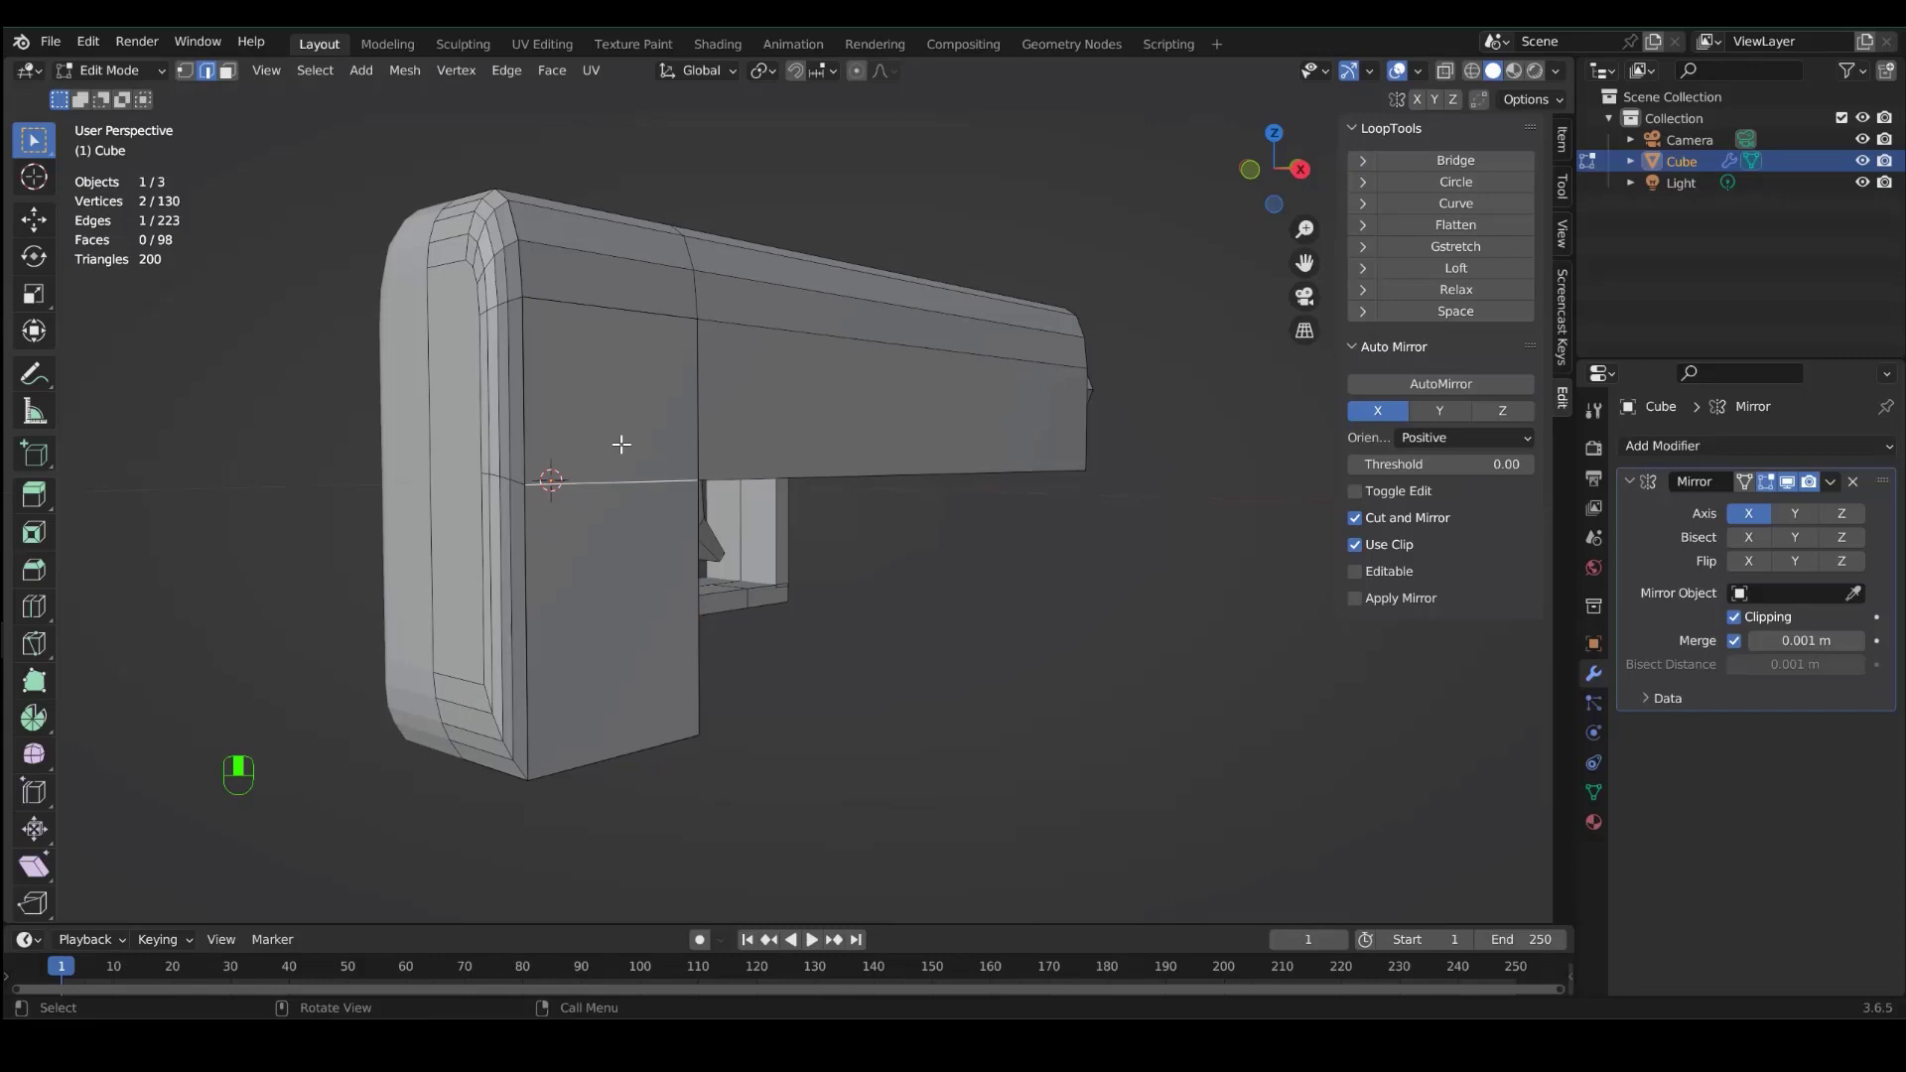
pyautogui.press('x')
pyautogui.click(621, 444)
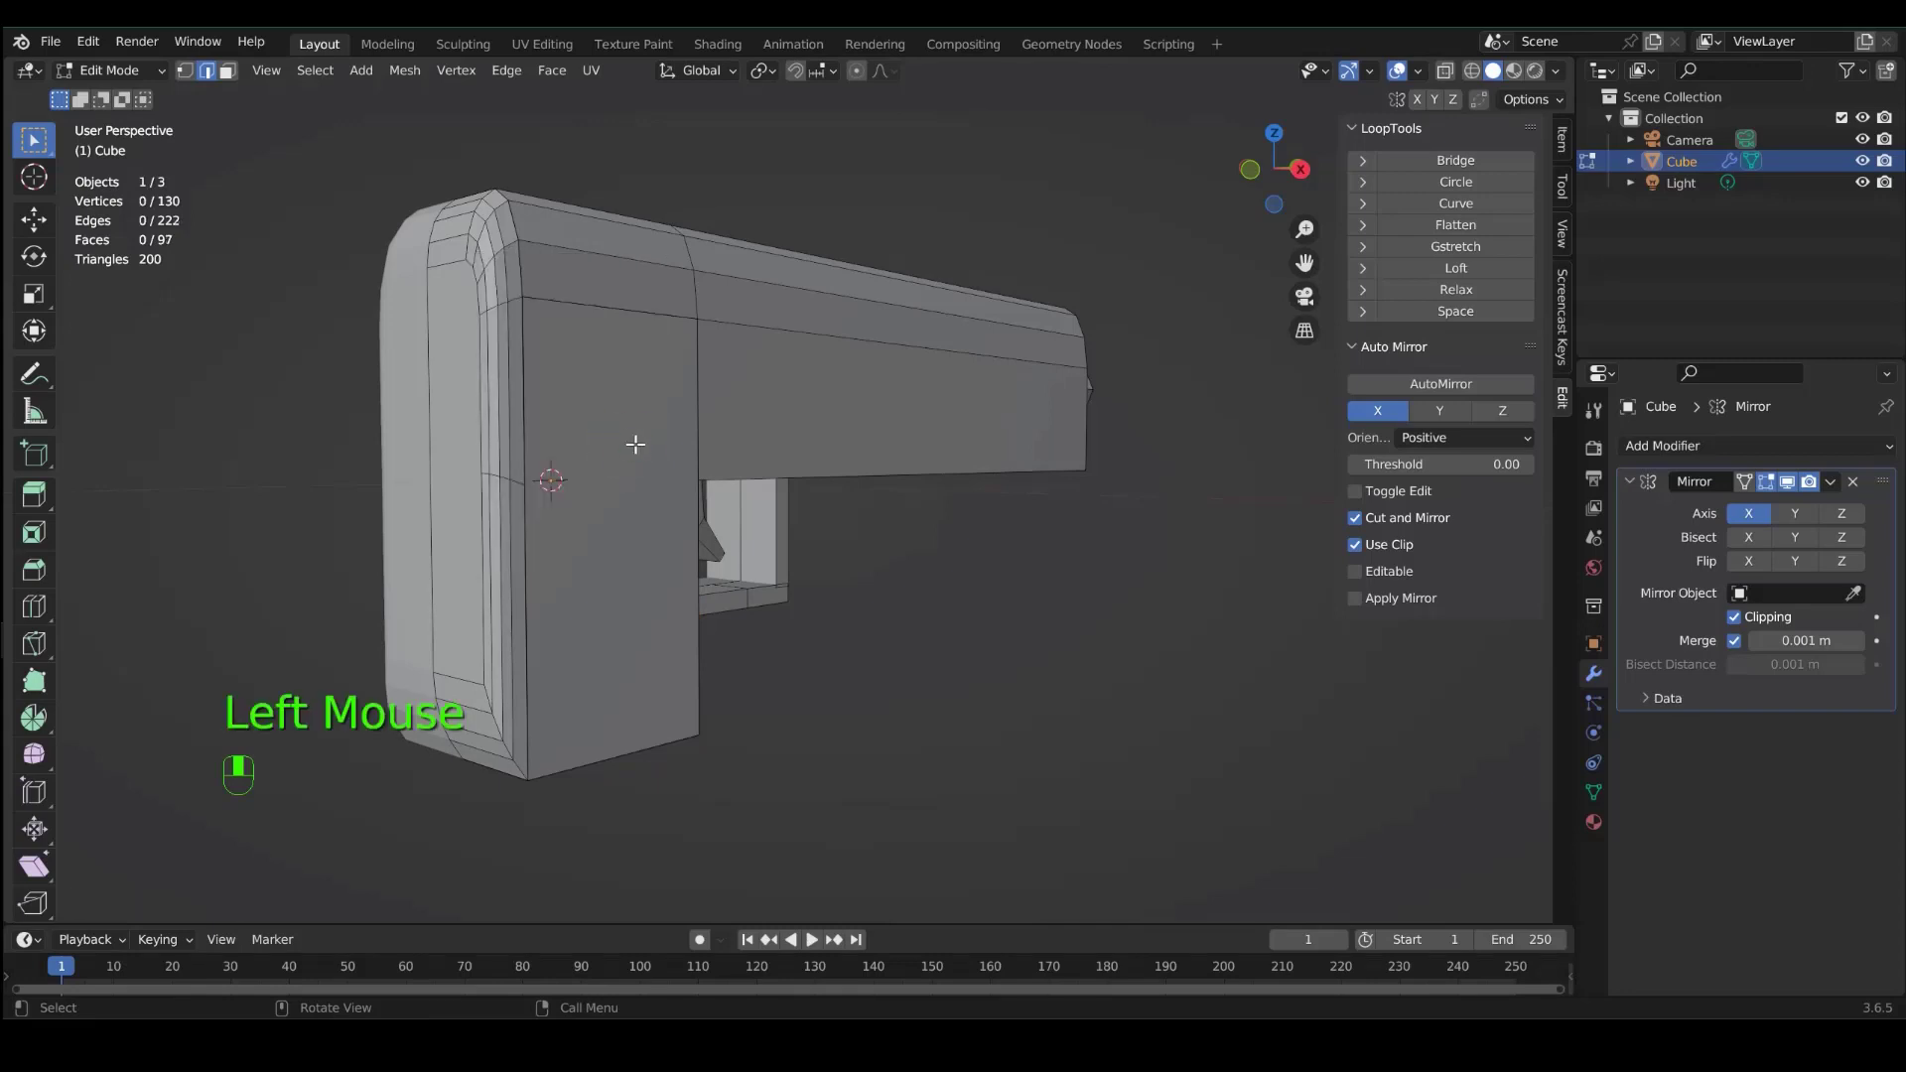
pyautogui.press('3')
pyautogui.click(635, 444)
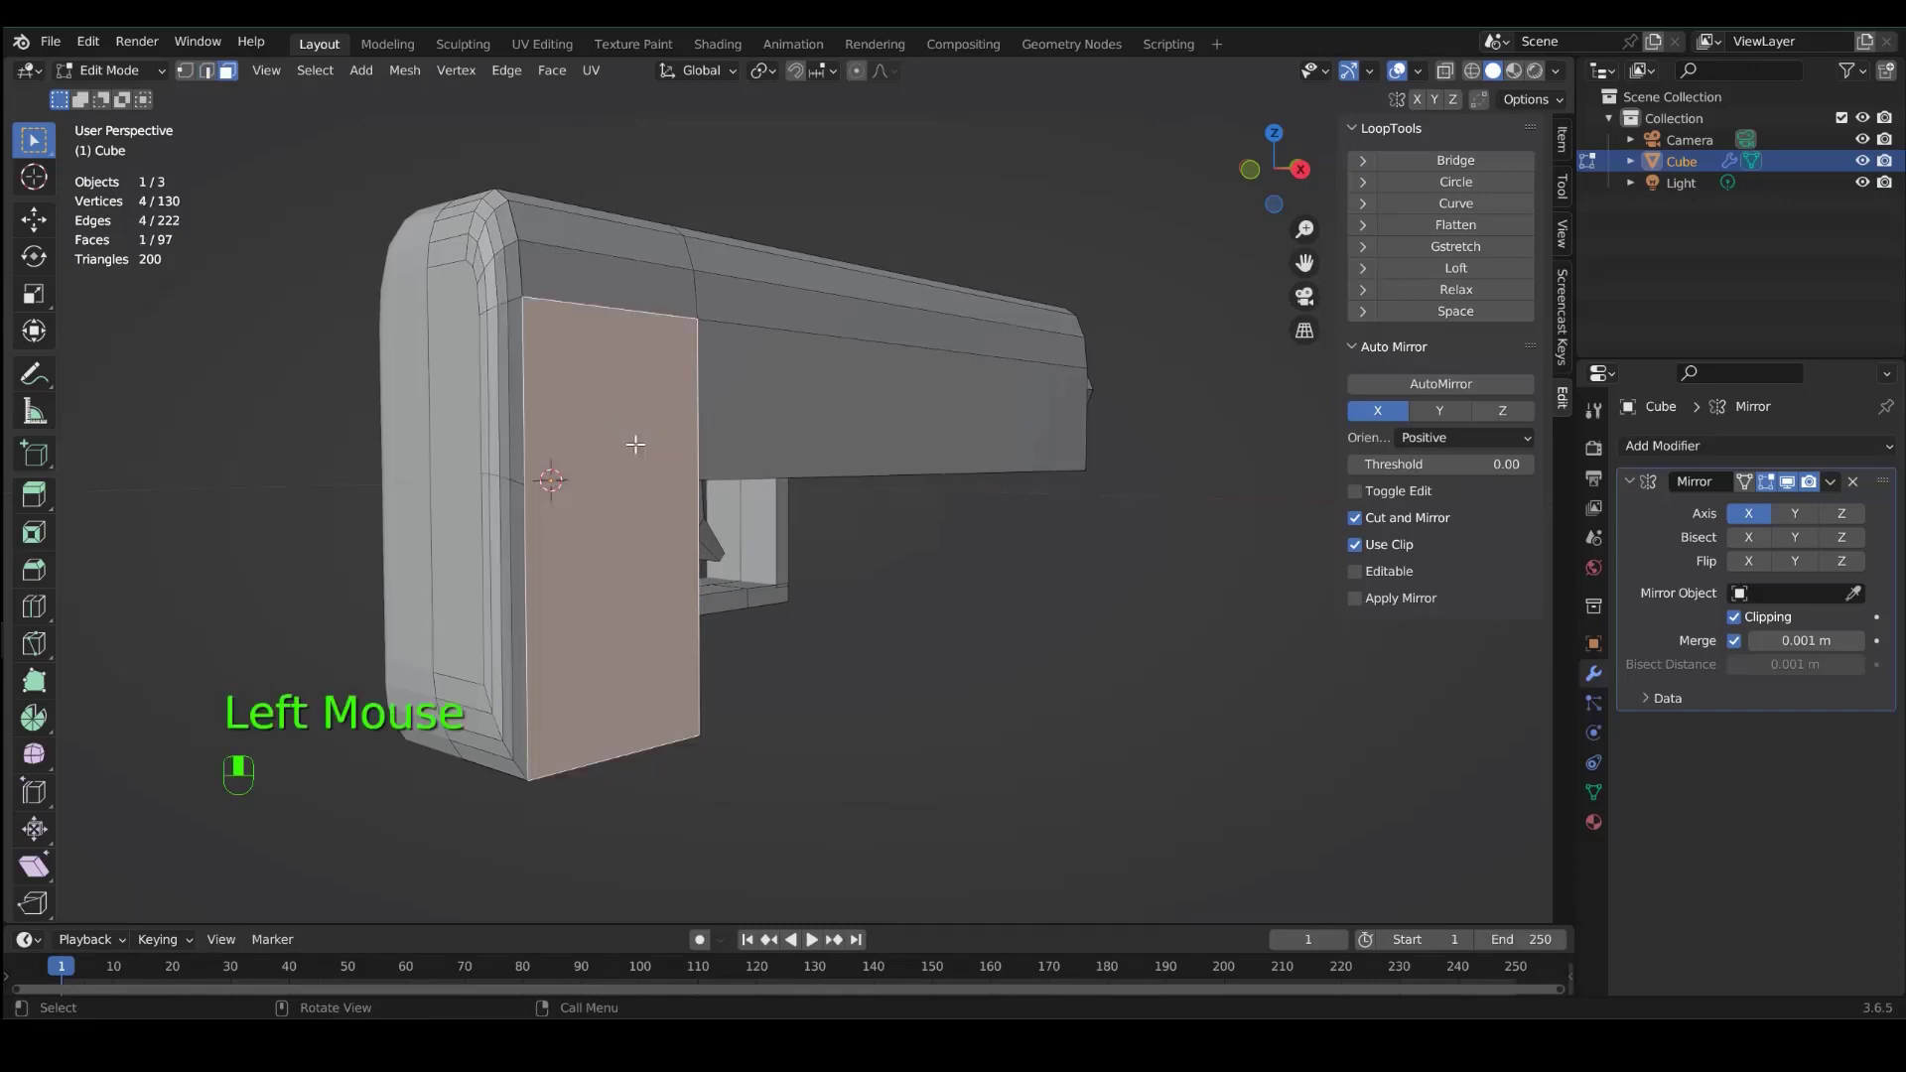
# - Scale the duplicated grip side panel face to about 0.87 and extrude it slightly outward from the grip
pyautogui.press('s')
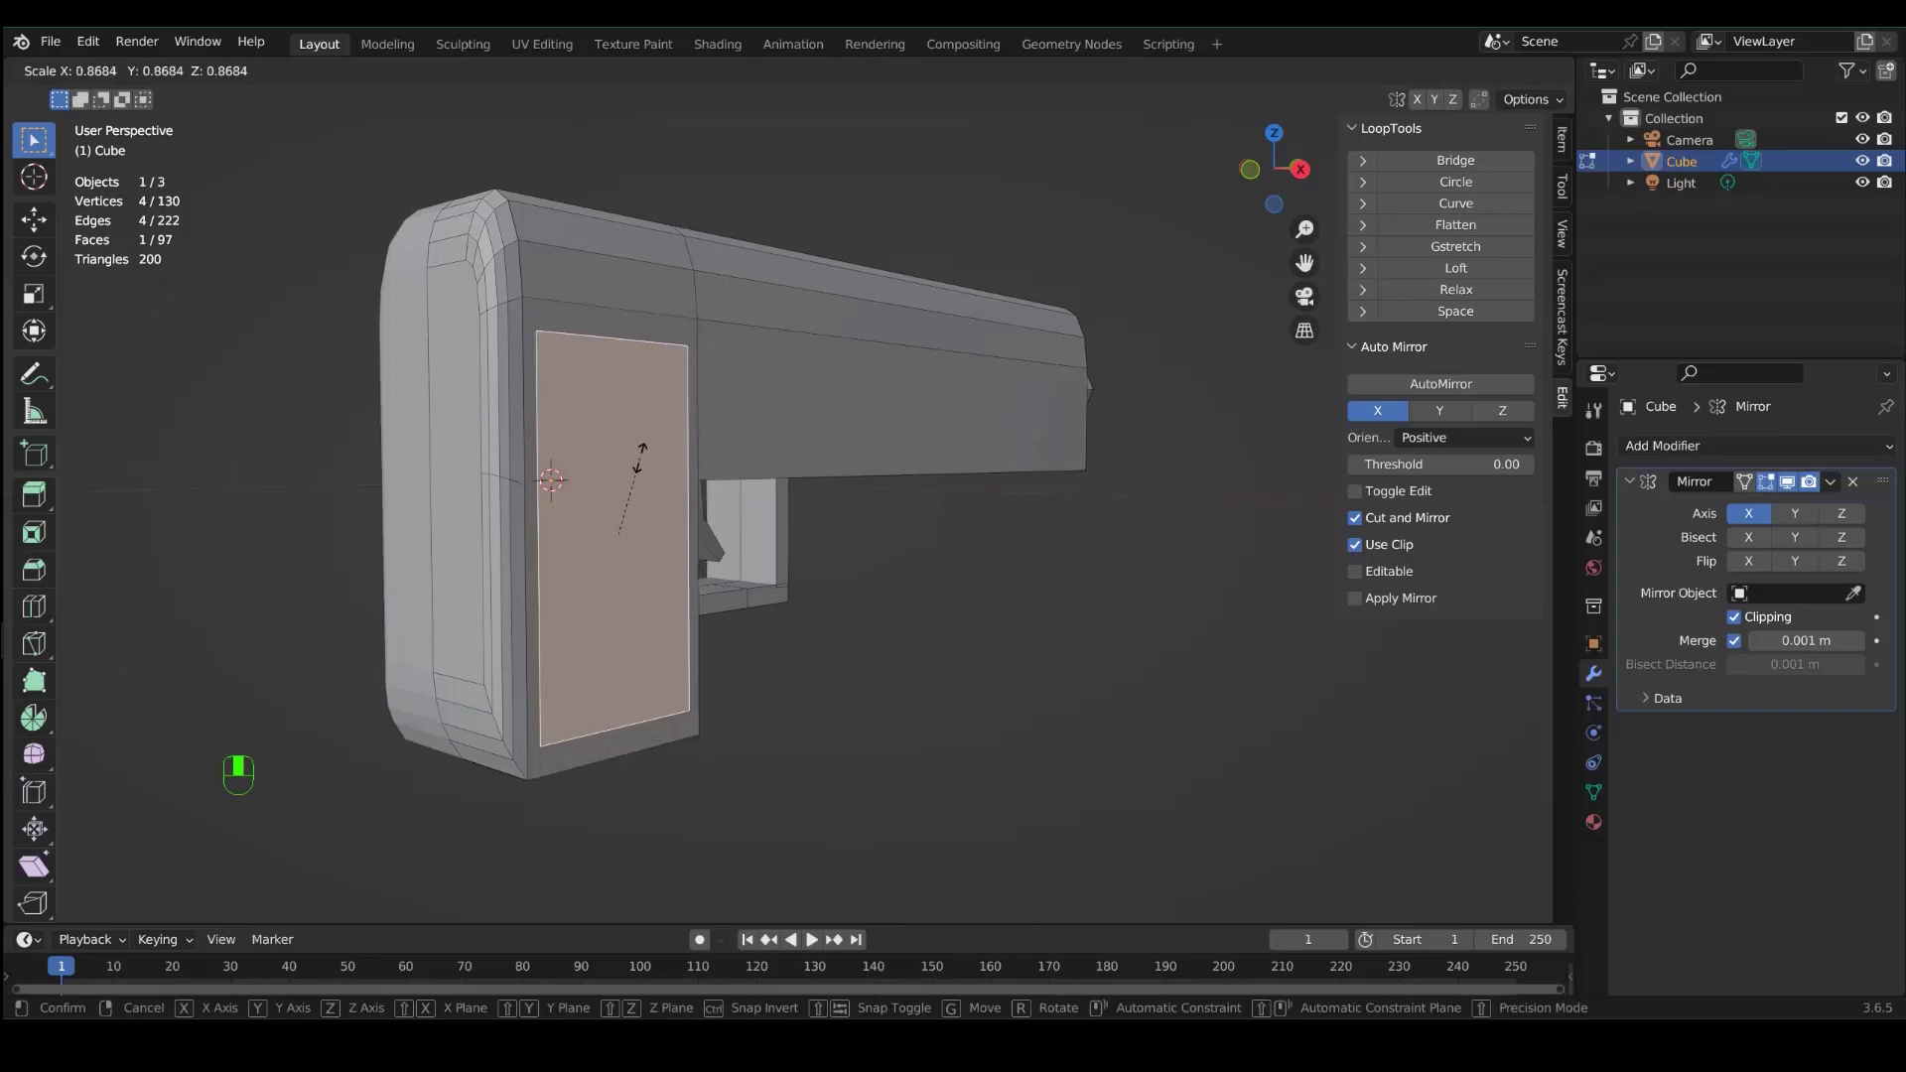
pyautogui.click(640, 457)
pyautogui.moveTo(640, 457); pyautogui.dragTo(634, 433, button='middle')
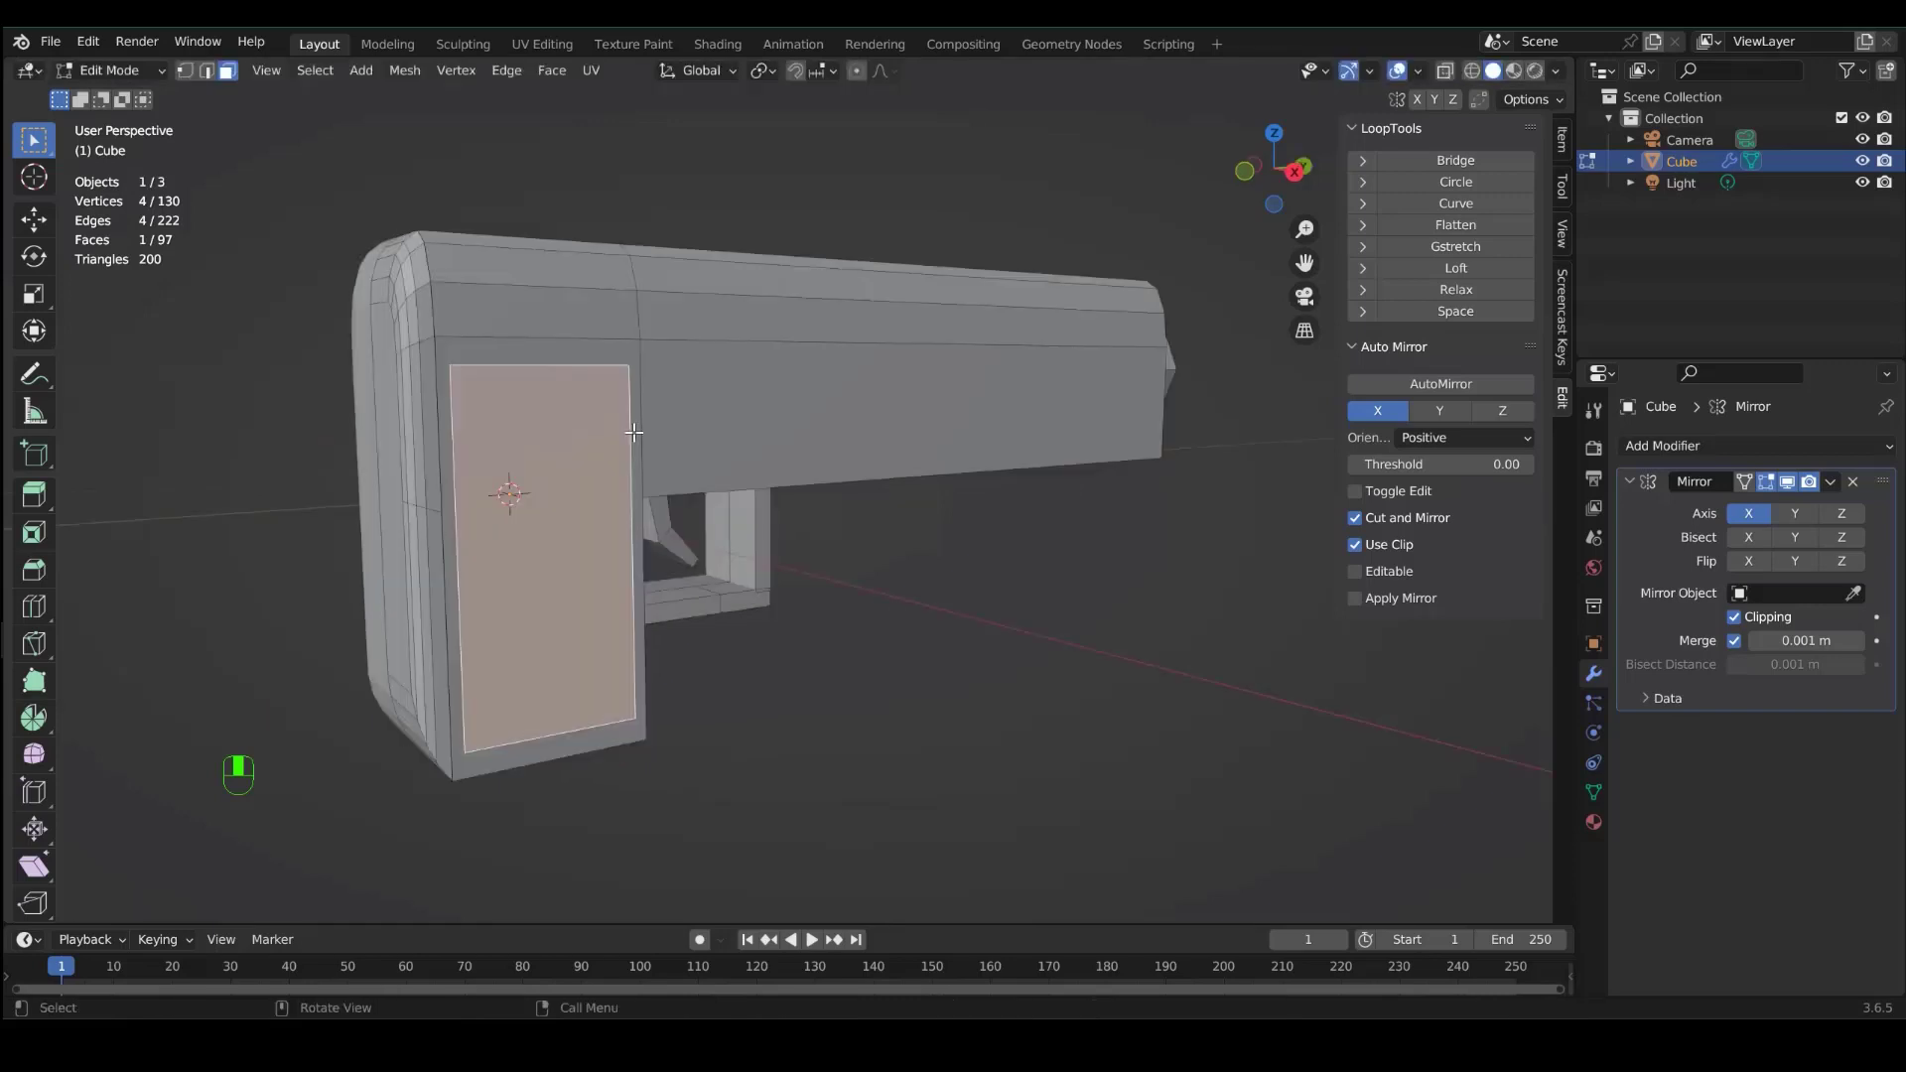
pyautogui.press('e')
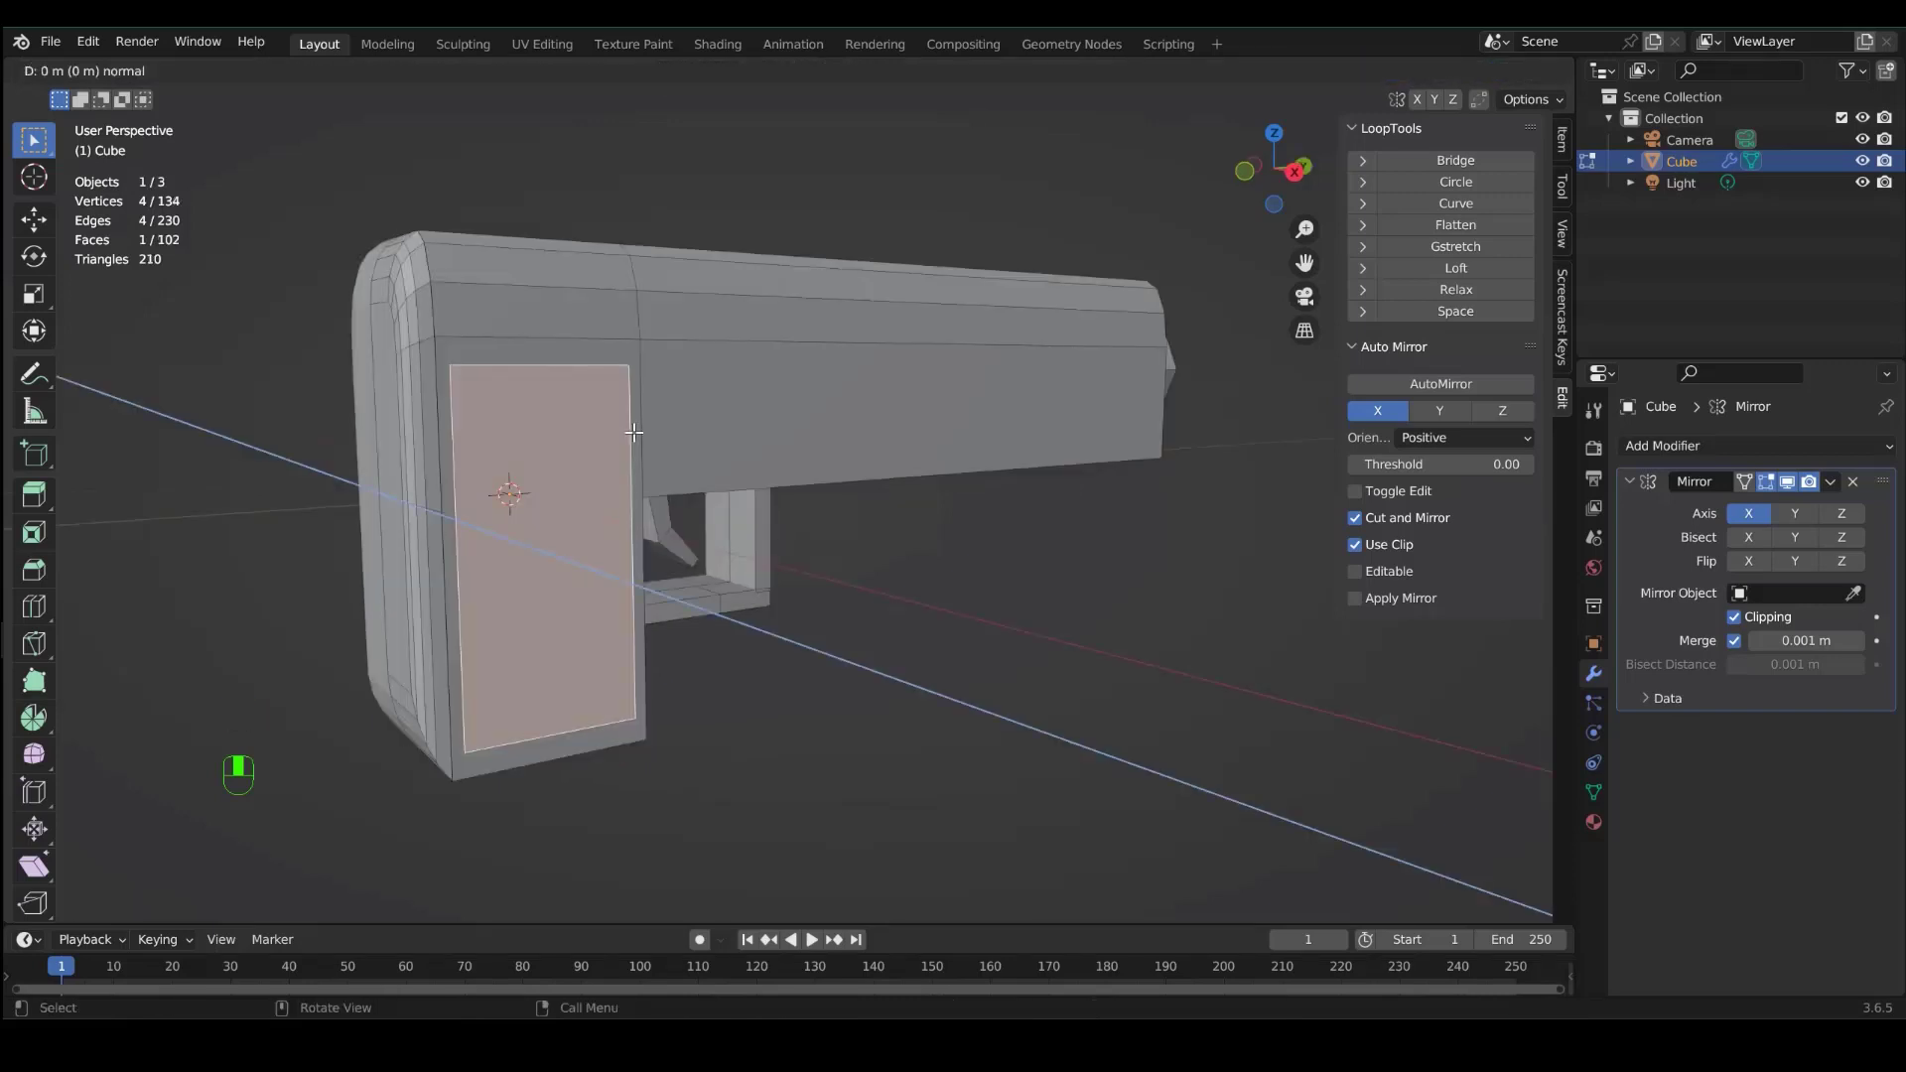
pyautogui.click(645, 438)
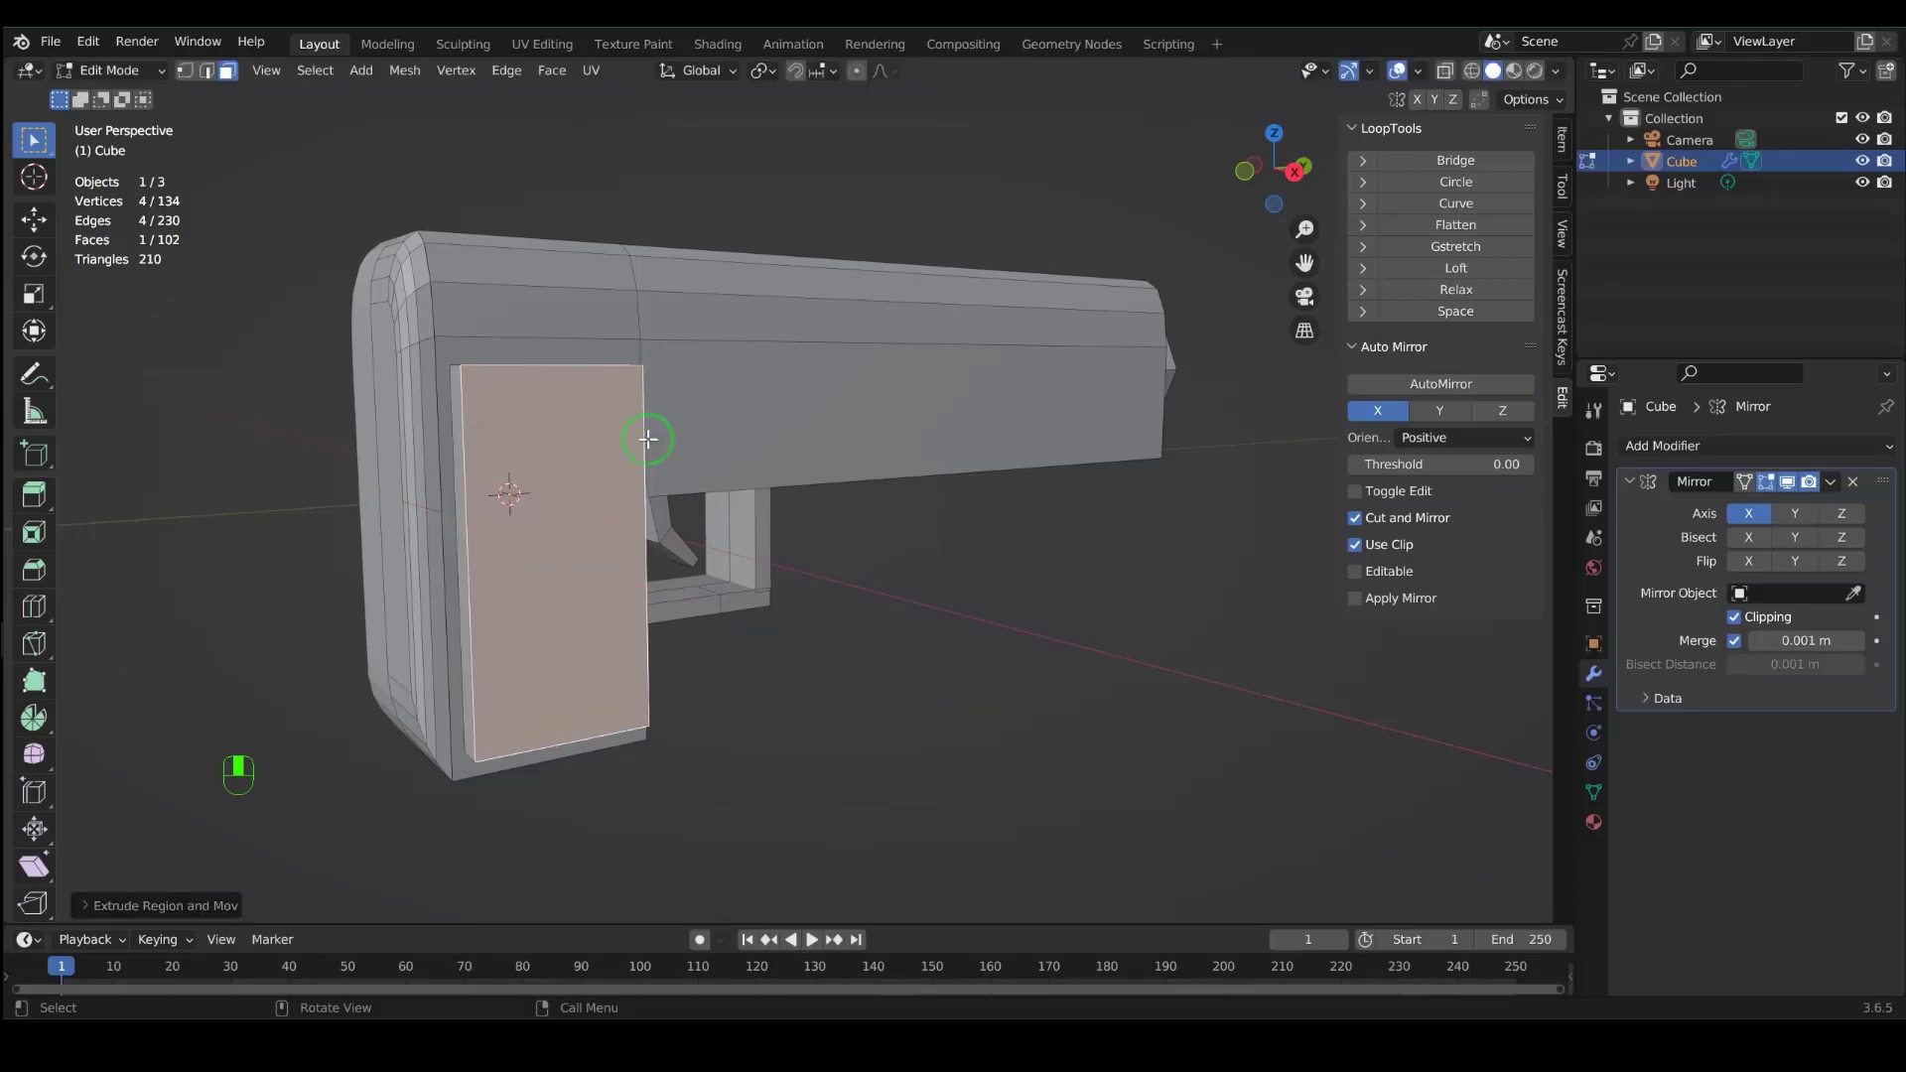
# - Bevel the raised grip panel's edges with 3 segments and clear the selection
pyautogui.hotkey('ctrl', 'b')
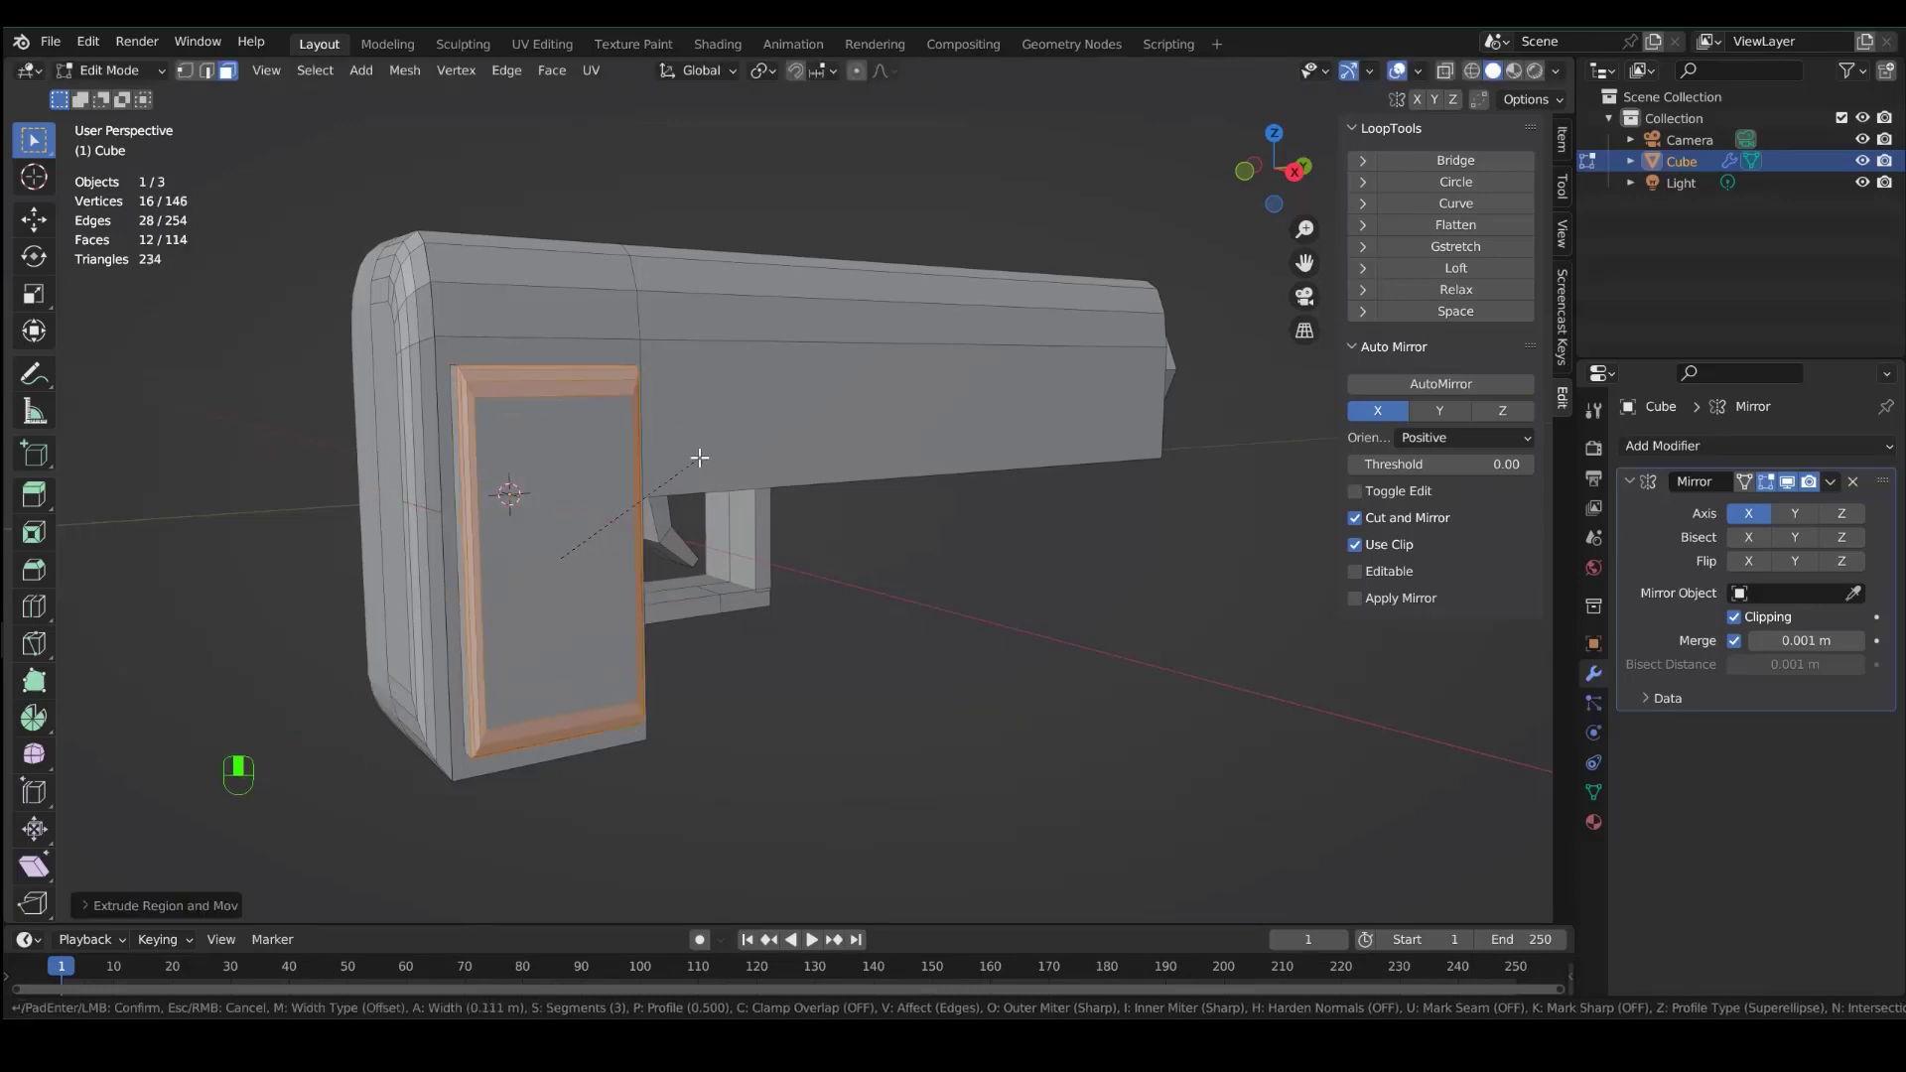
pyautogui.click(700, 457)
pyautogui.moveTo(727, 581); pyautogui.dragTo(691, 426, button='middle')
pyautogui.click(974, 629)
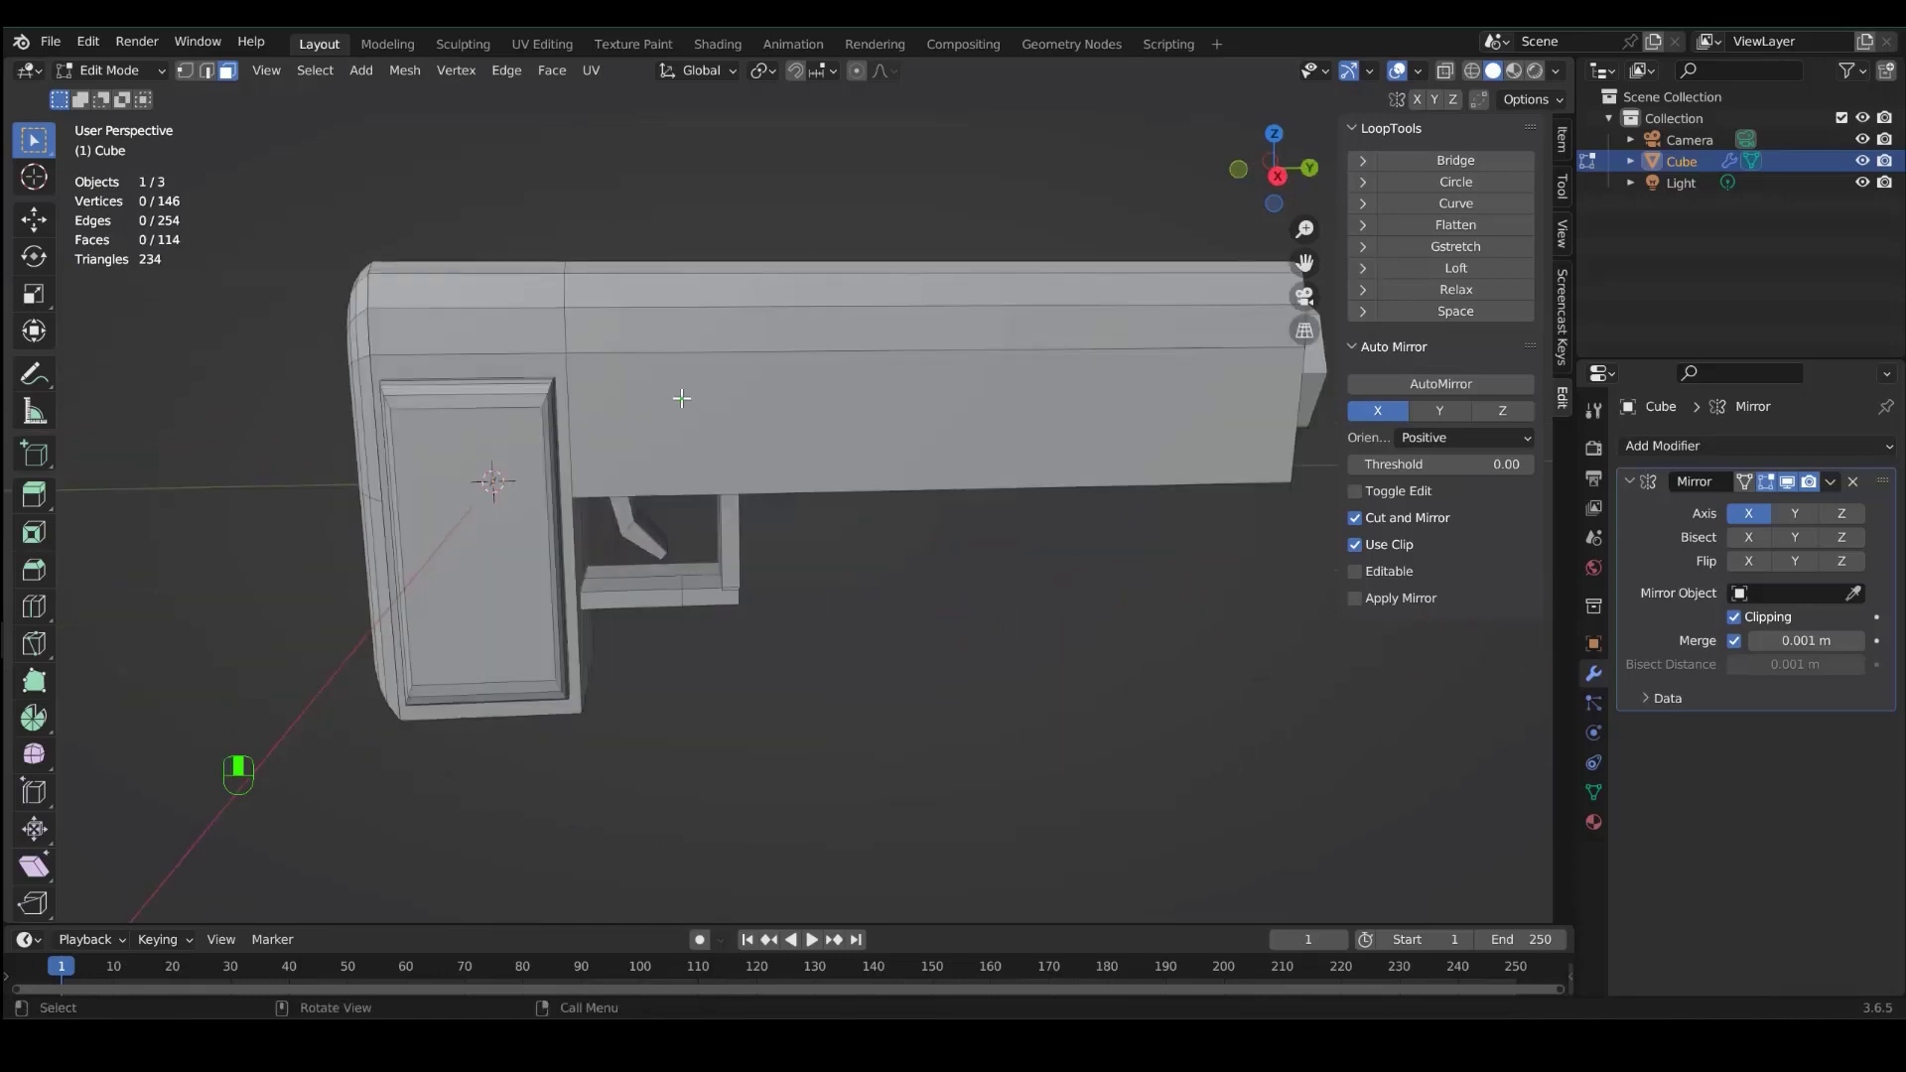
# - Extrude the large side face of the barrel in place and scale the new face down uniformly
pyautogui.click(682, 398)
pyautogui.press('e')
pyautogui.rightClick(804, 513)
pyautogui.press('s')
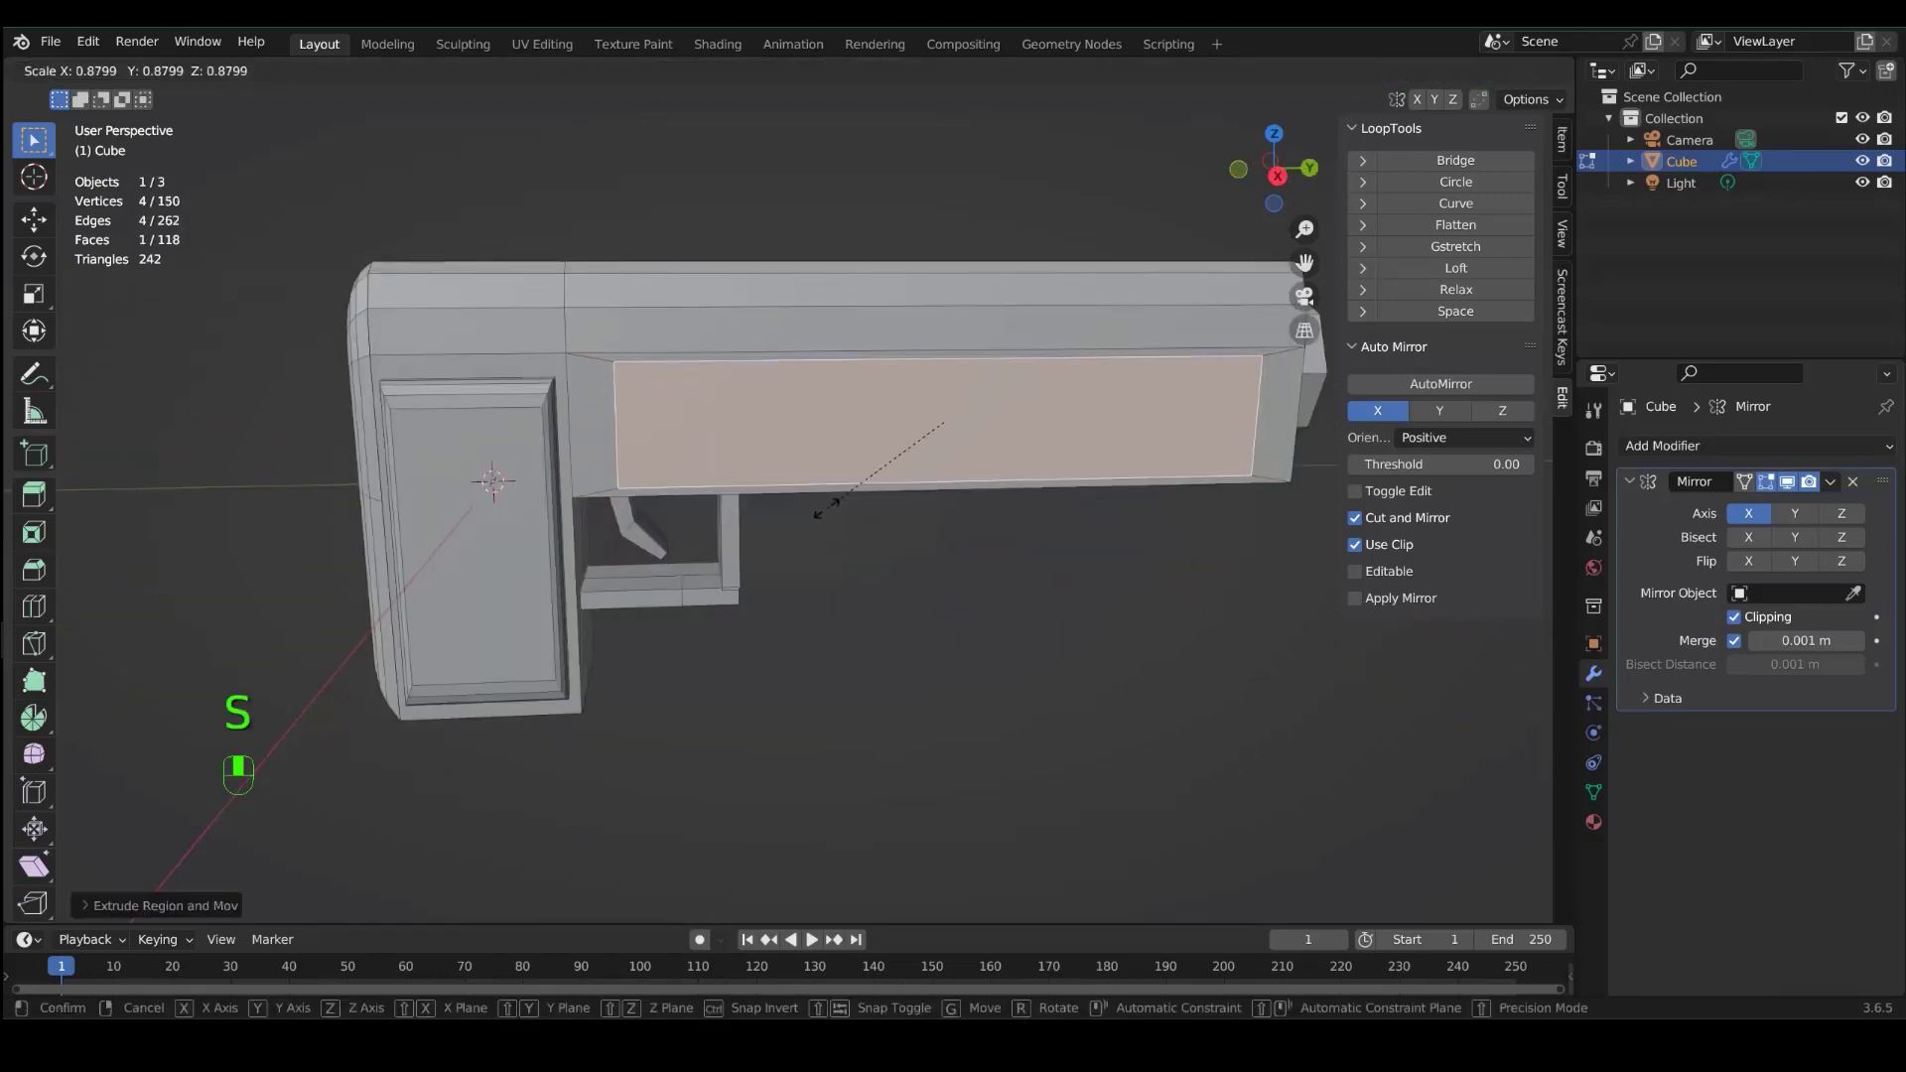
pyautogui.click(850, 503)
pyautogui.moveTo(898, 498); pyautogui.dragTo(944, 575, button='middle')
# - Extrude the barrel's inset side face outward along X and bevel its edges with 3 segments
pyautogui.press('e')
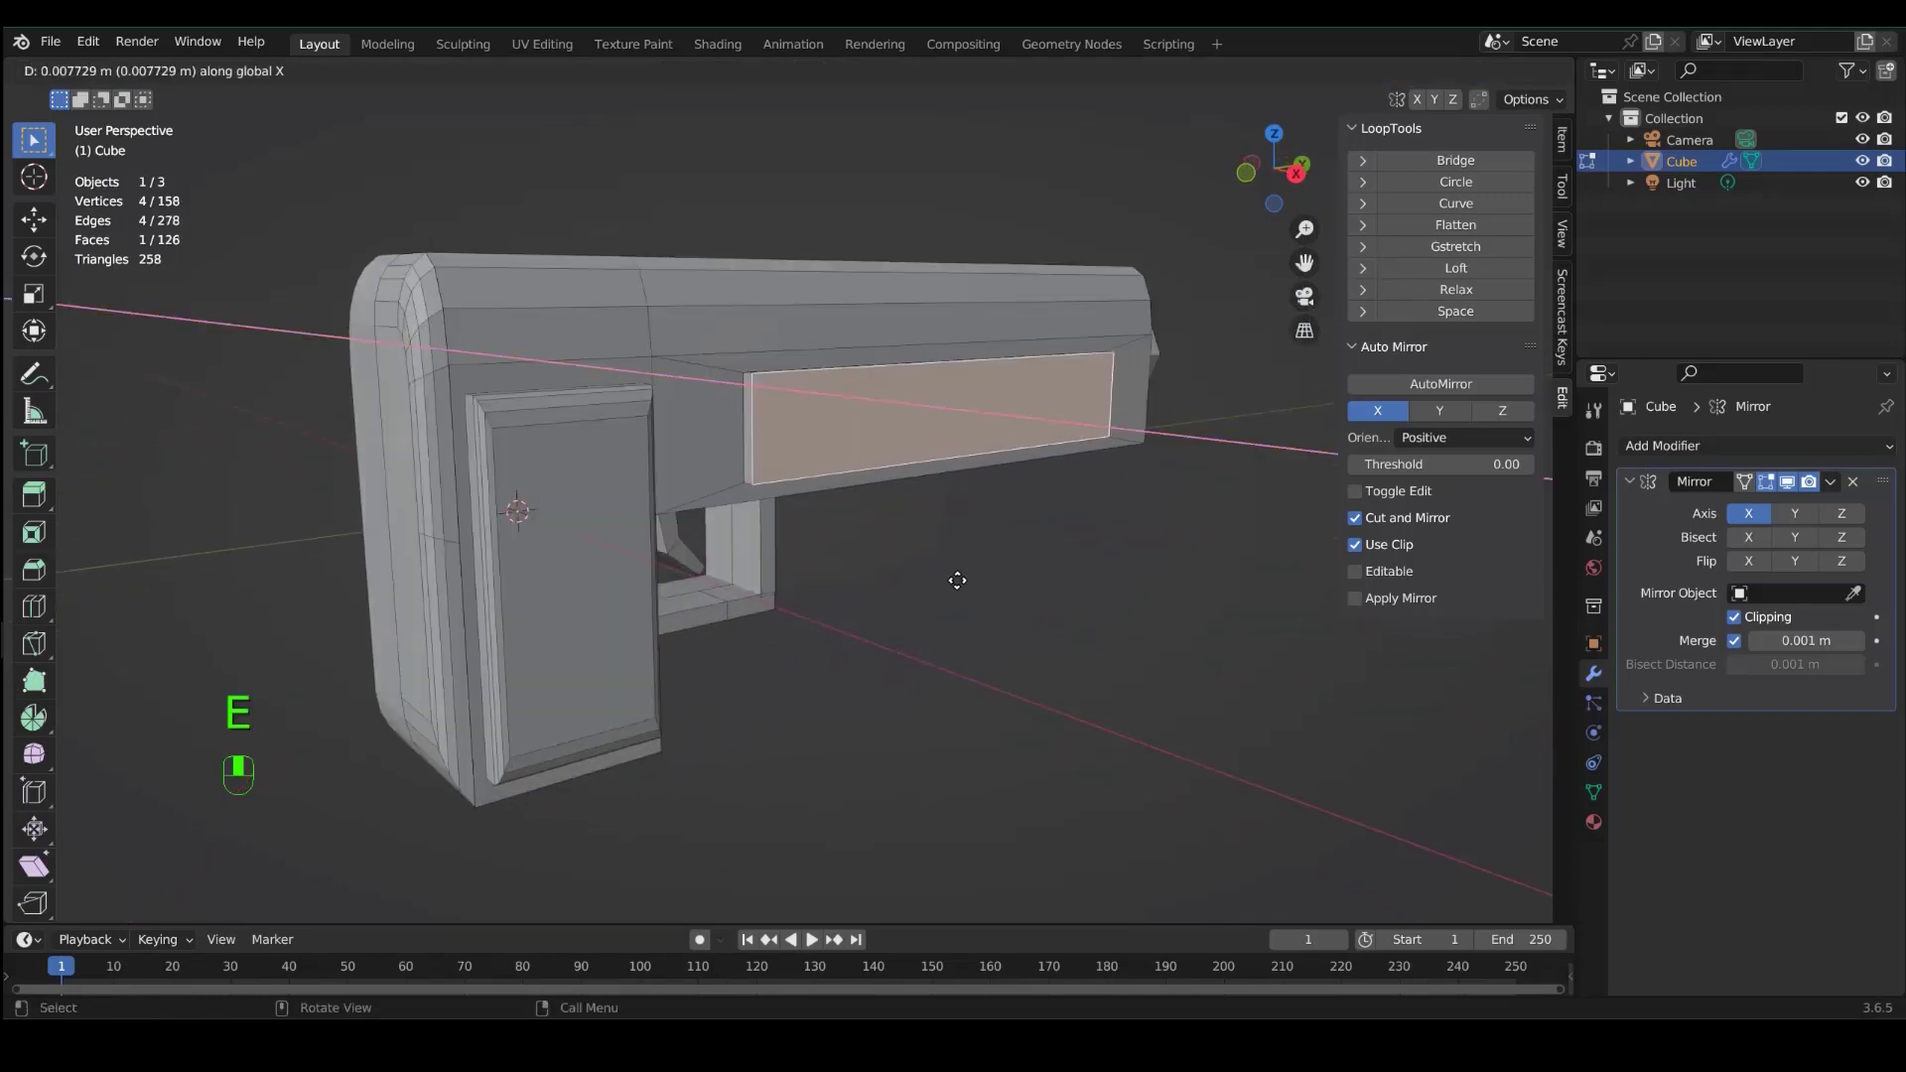
pyautogui.rightClick(957, 580)
pyautogui.hotkey('ctrl', 'b')
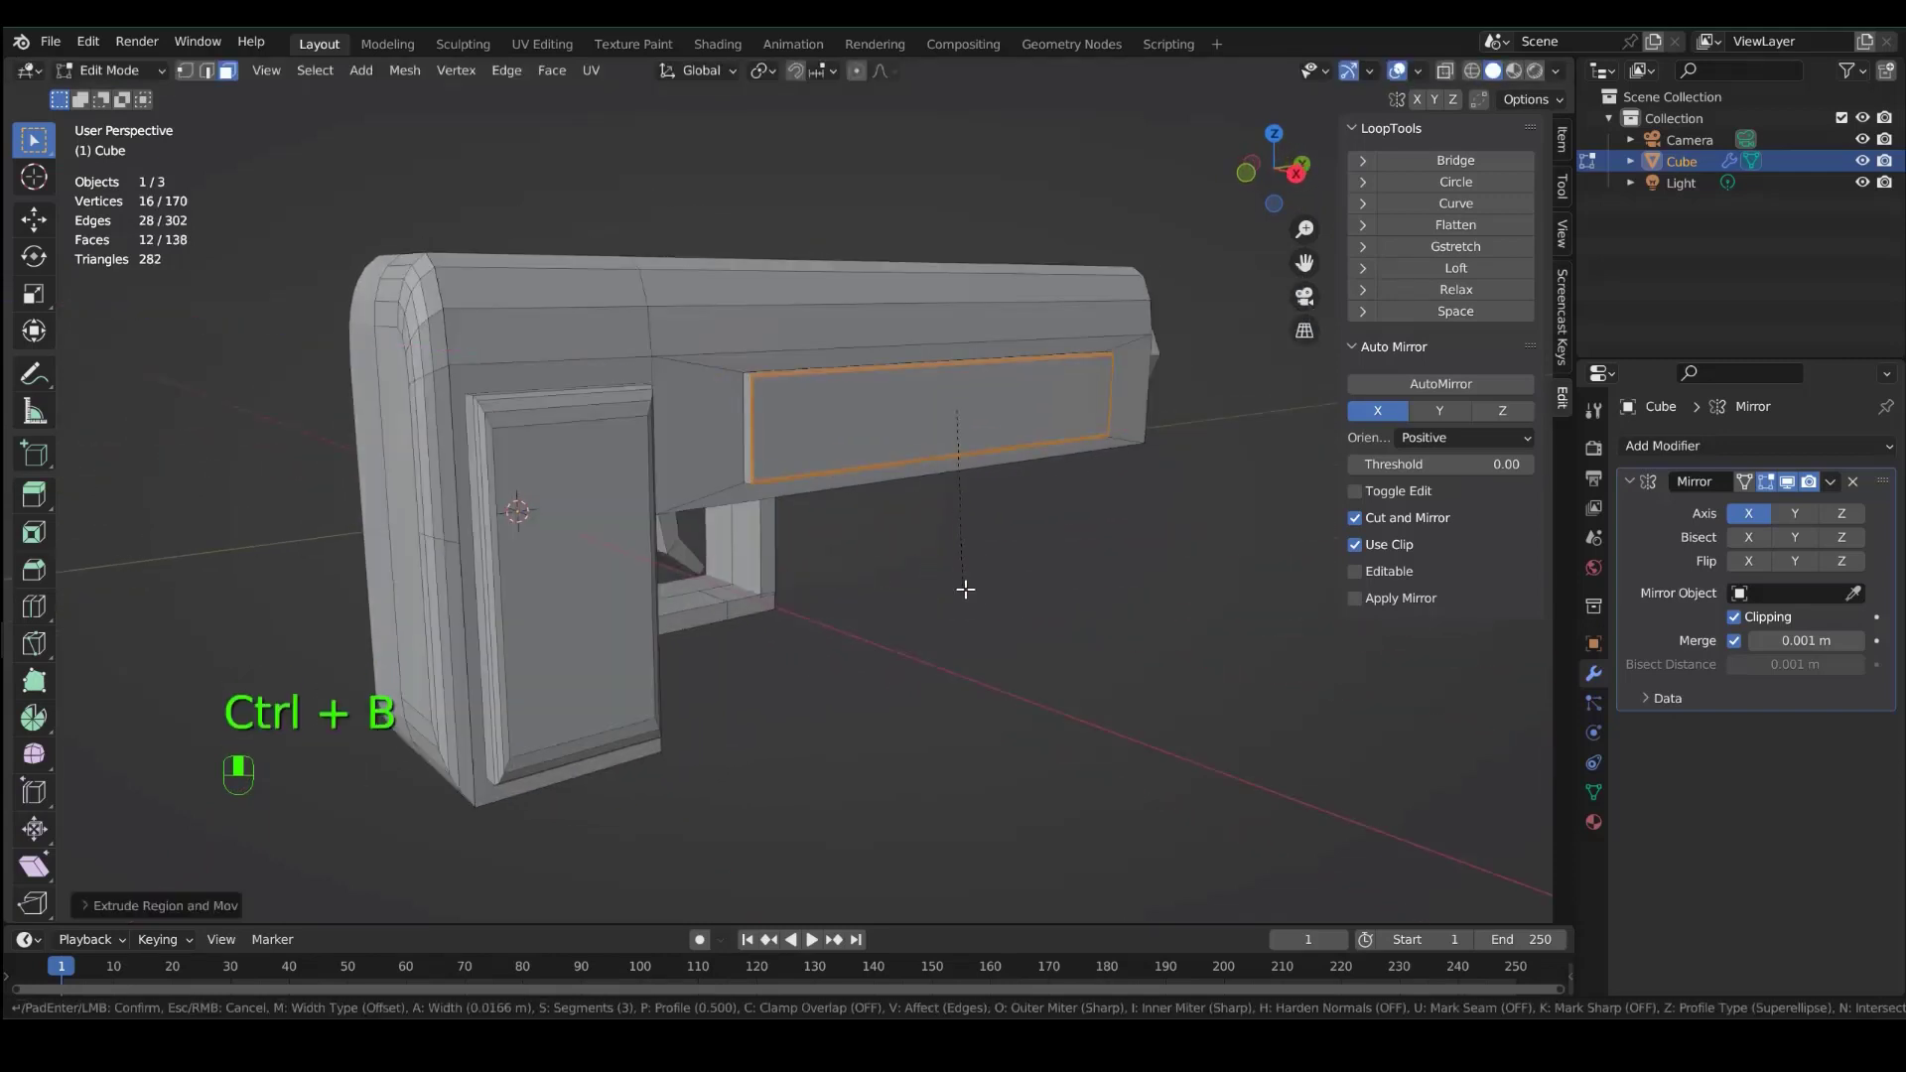
pyautogui.click(970, 589)
pyautogui.moveTo(969, 586); pyautogui.dragTo(1119, 600, button='middle')
pyautogui.click(1055, 602)
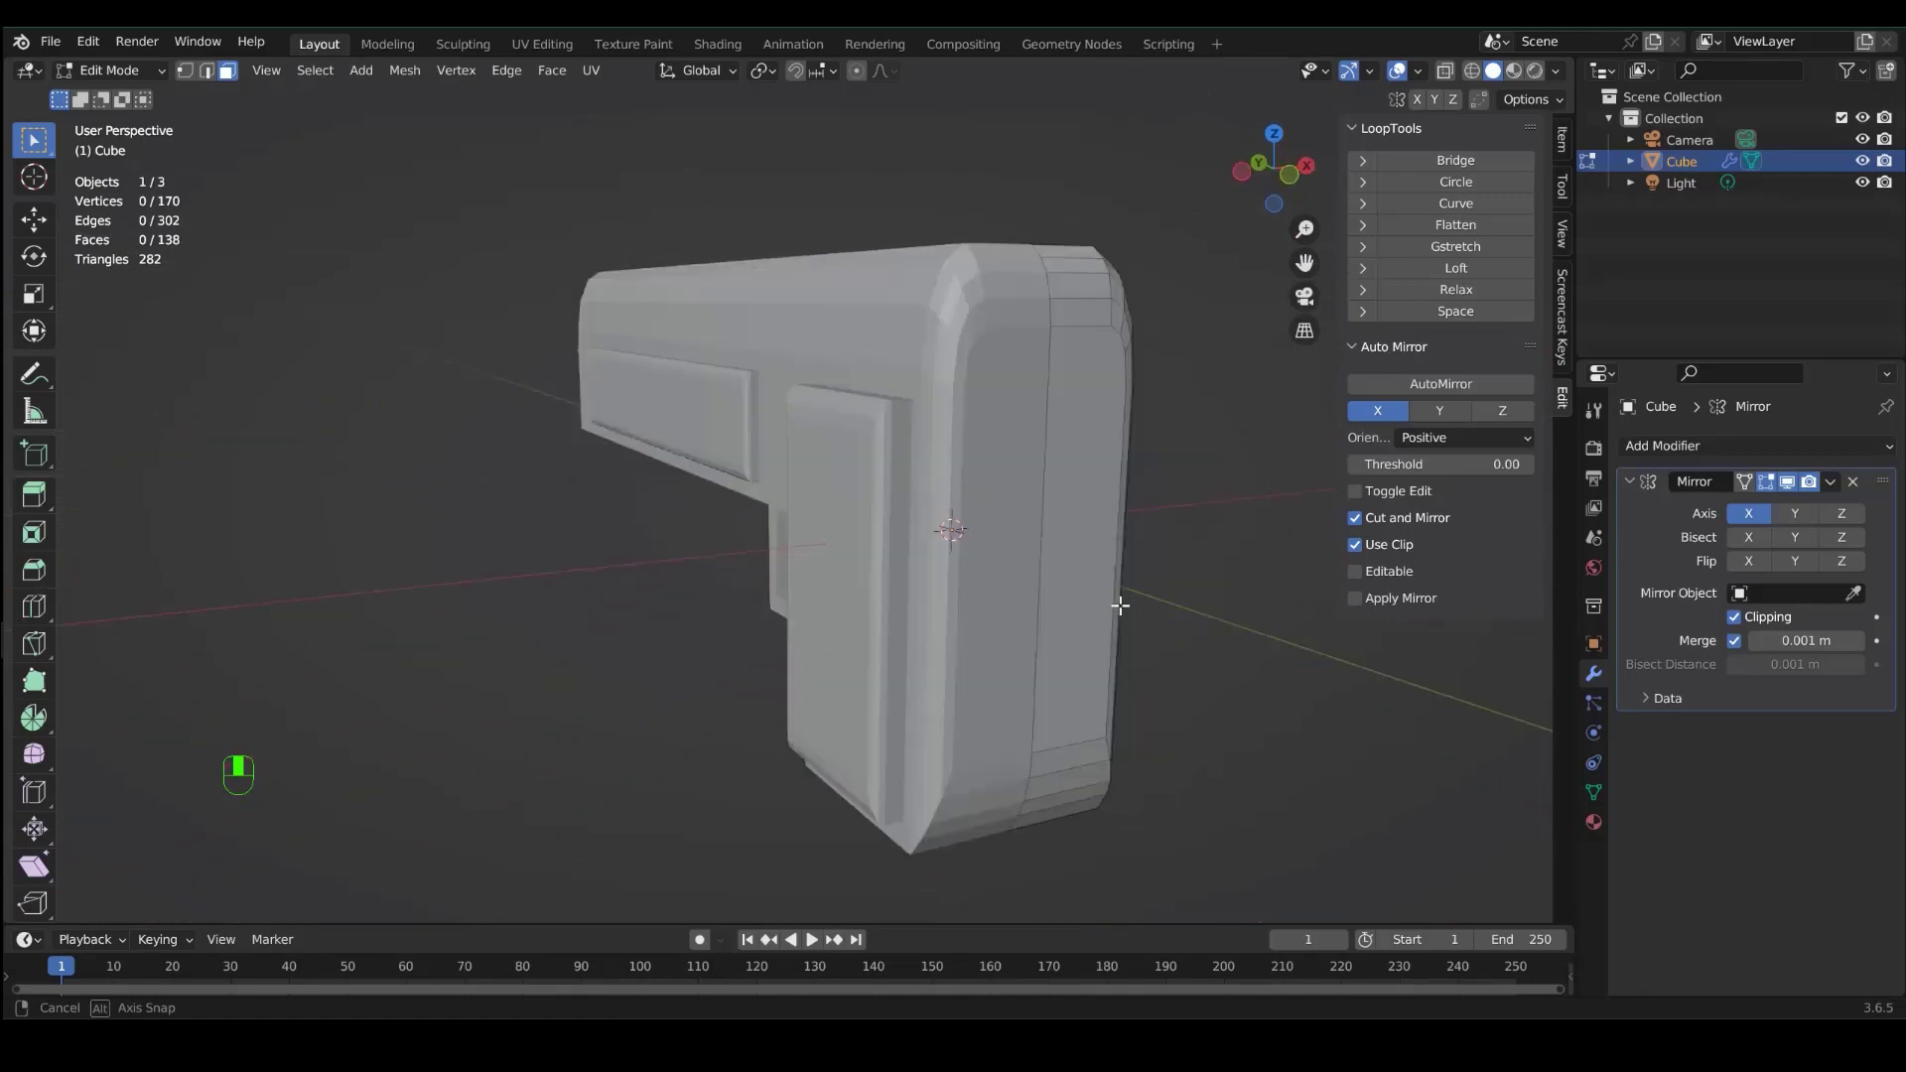
# - Duplicate the small face at the upper back of the pistol in place and scale the copy along X
pyautogui.click(1035, 380)
pyautogui.hotkey('shift', 'd')
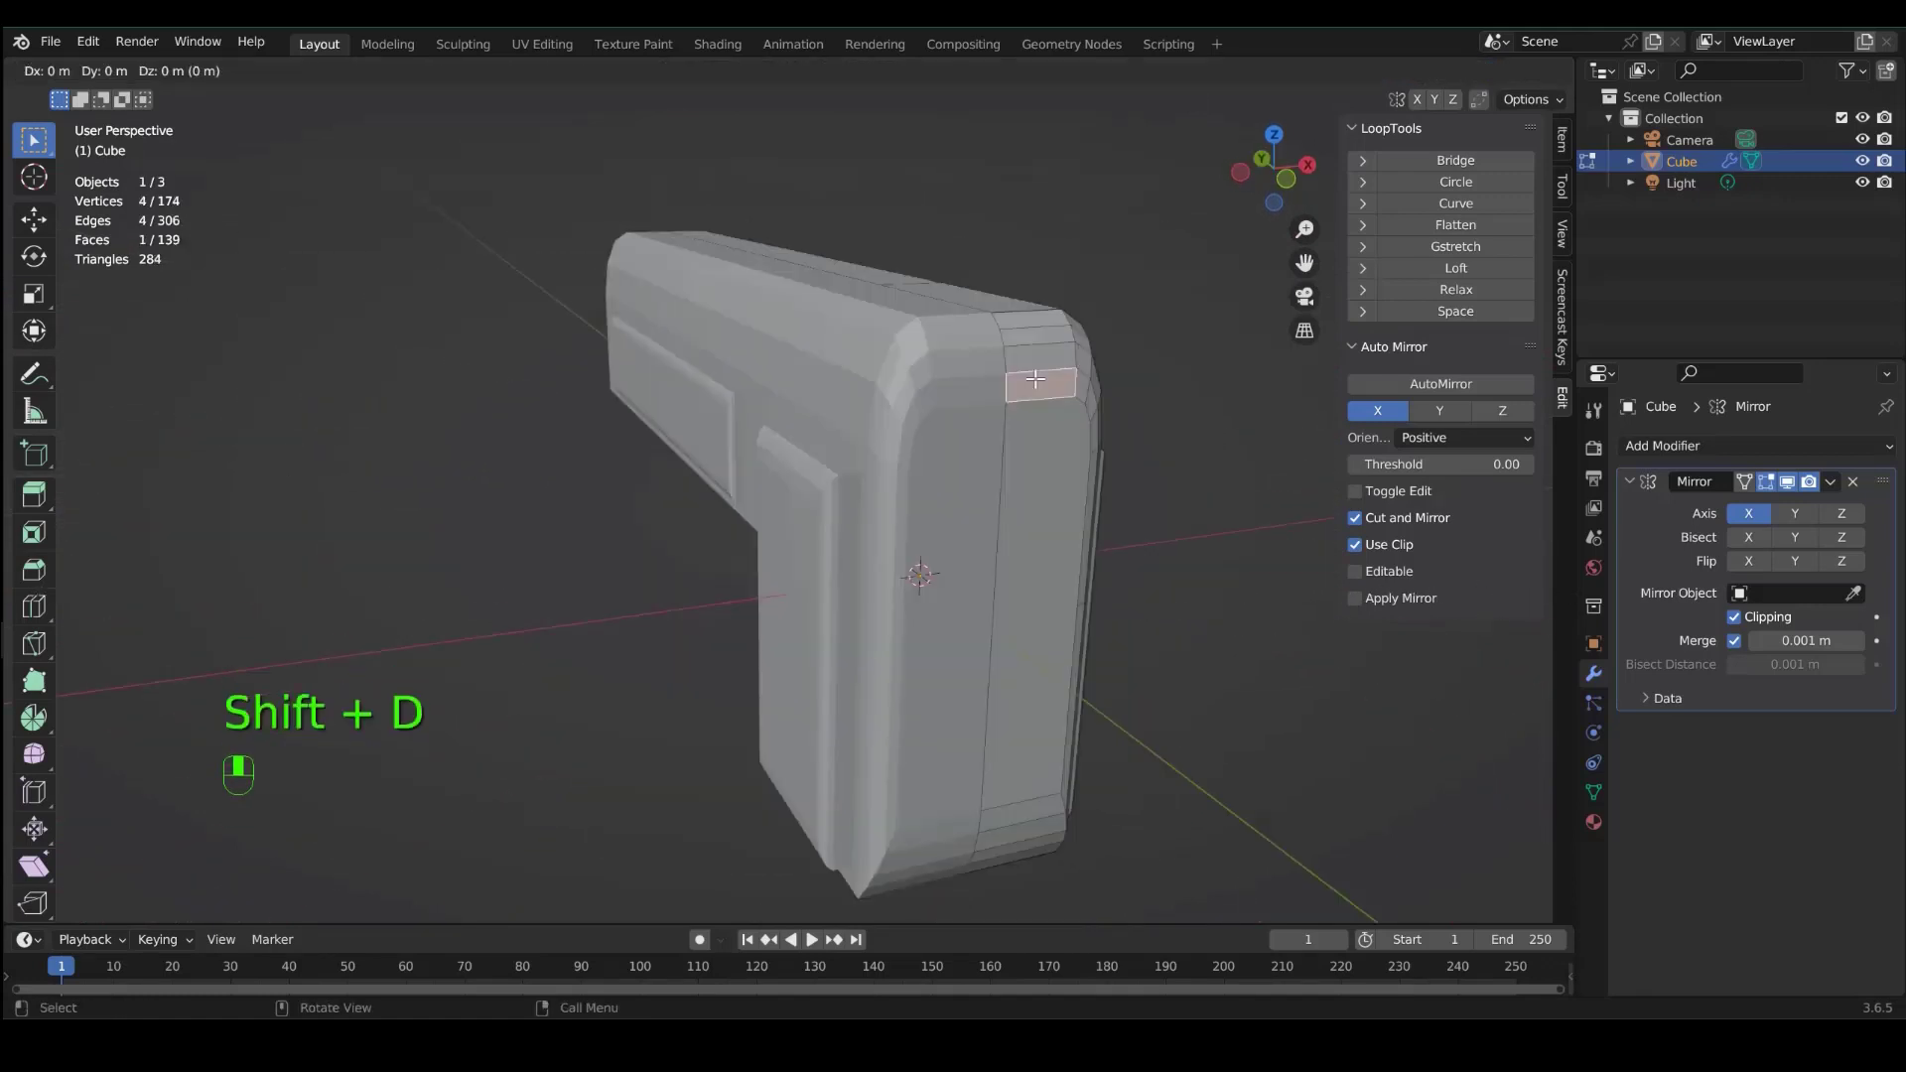
pyautogui.rightClick(1035, 380)
pyautogui.press('s')
pyautogui.press('x')
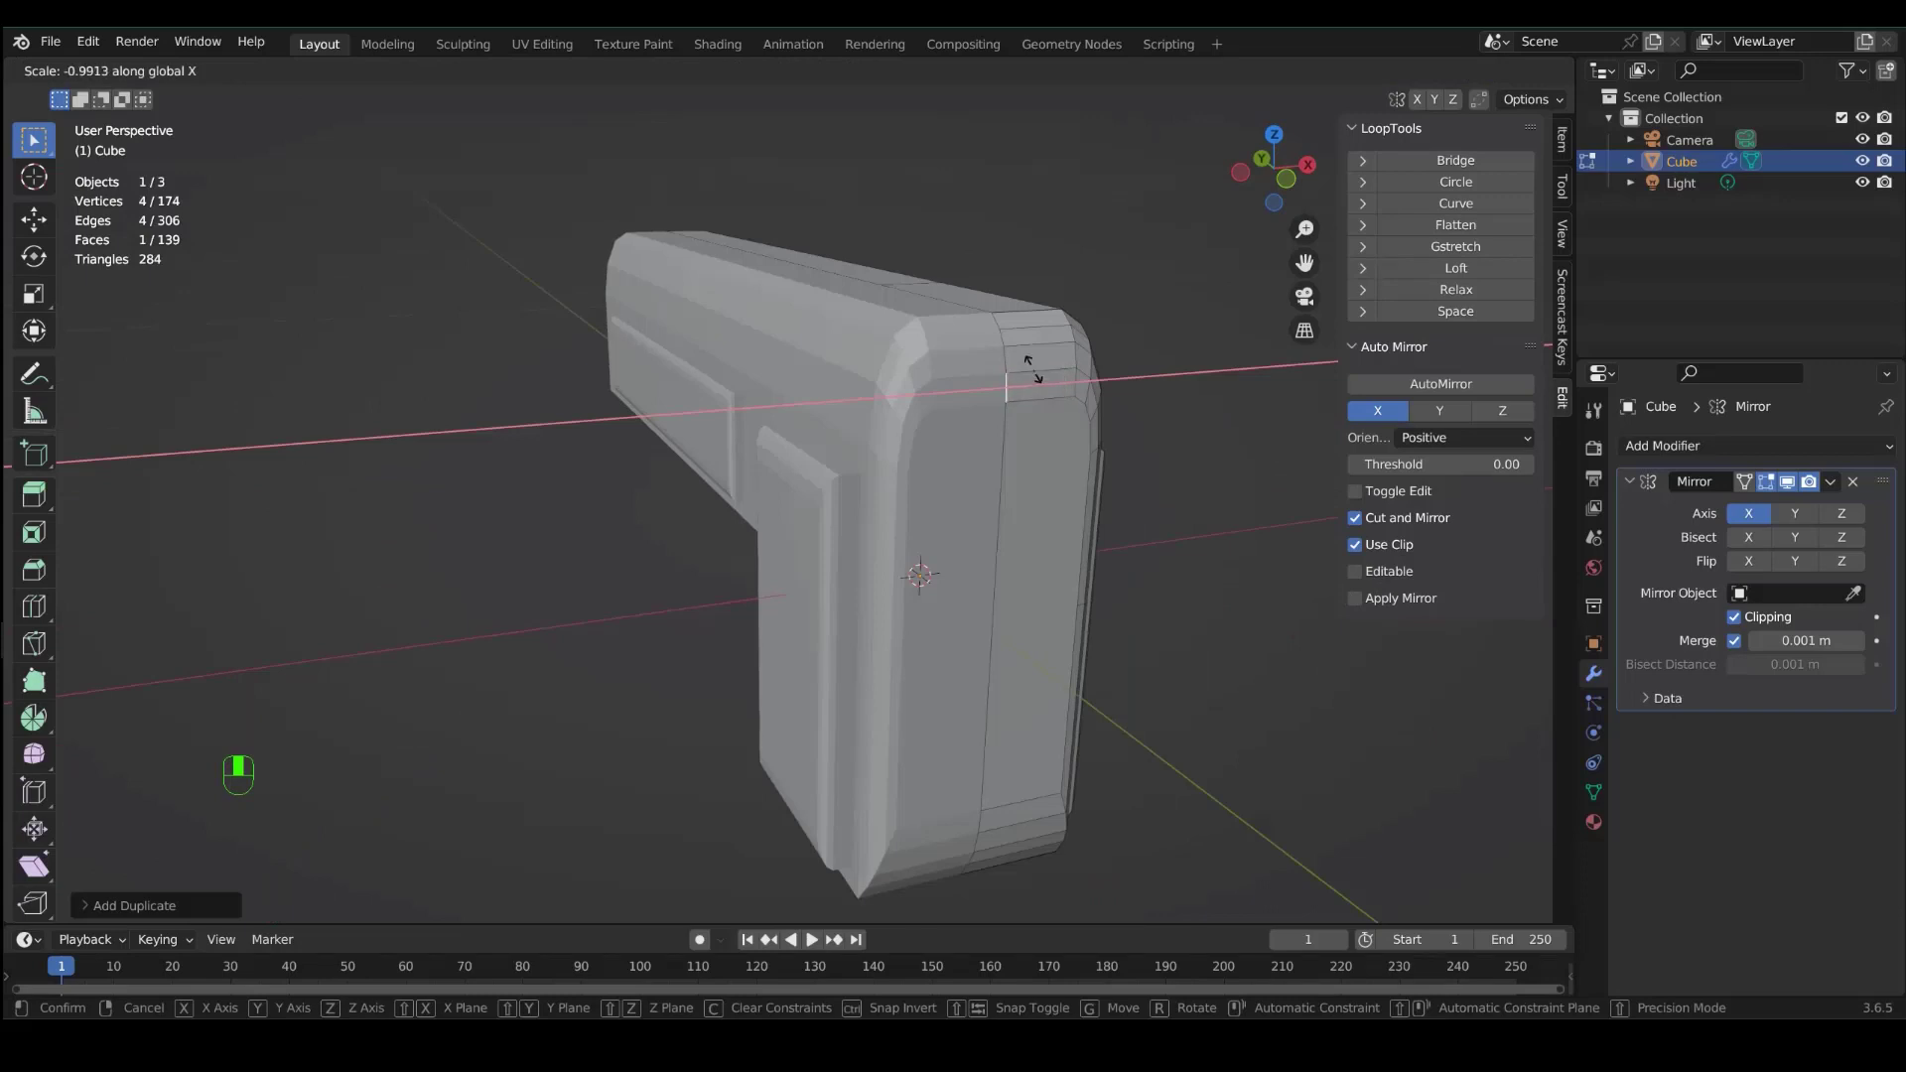
pyautogui.click(1033, 383)
pyautogui.moveTo(1022, 545); pyautogui.dragTo(858, 559, button='middle')
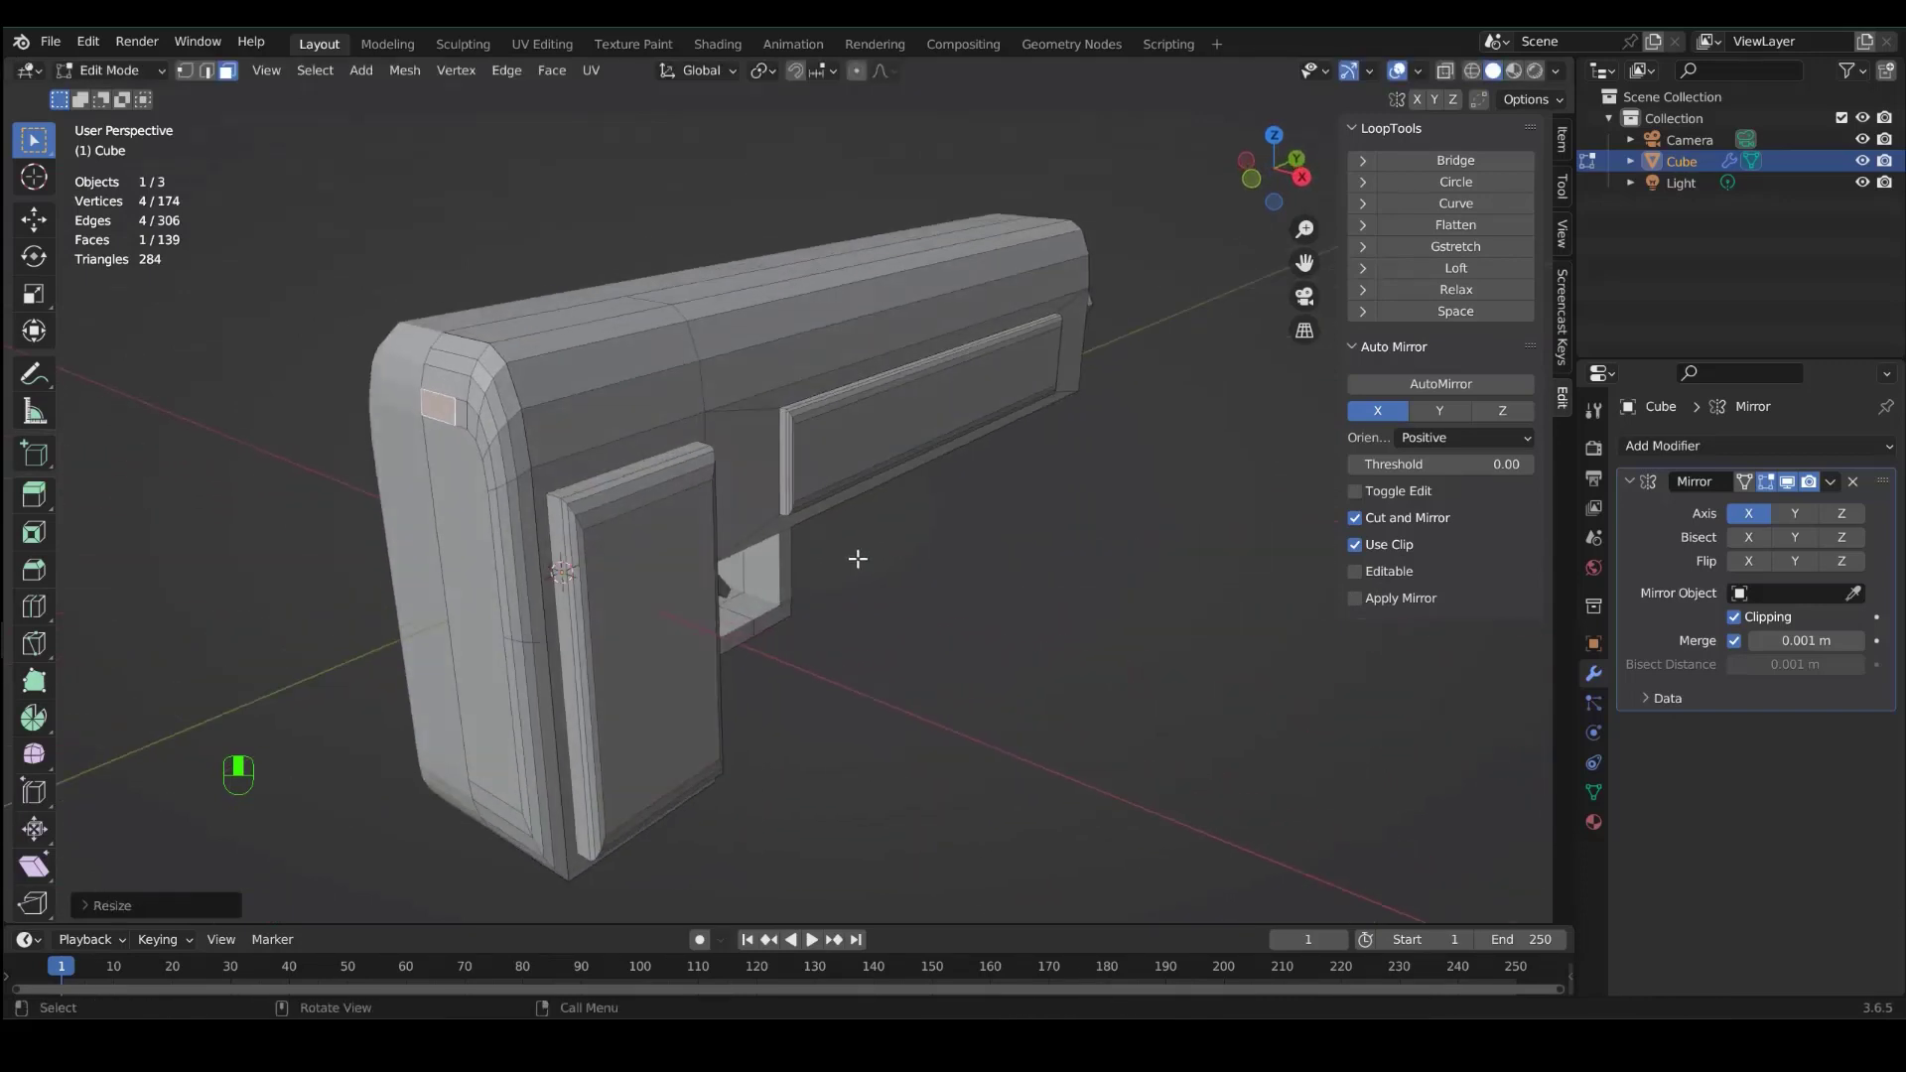
# - Extrude the duplicated face backward to start the hammer and rotate its end face about the X axis
pyautogui.press('e')
pyautogui.click(750, 487)
pyautogui.press('r')
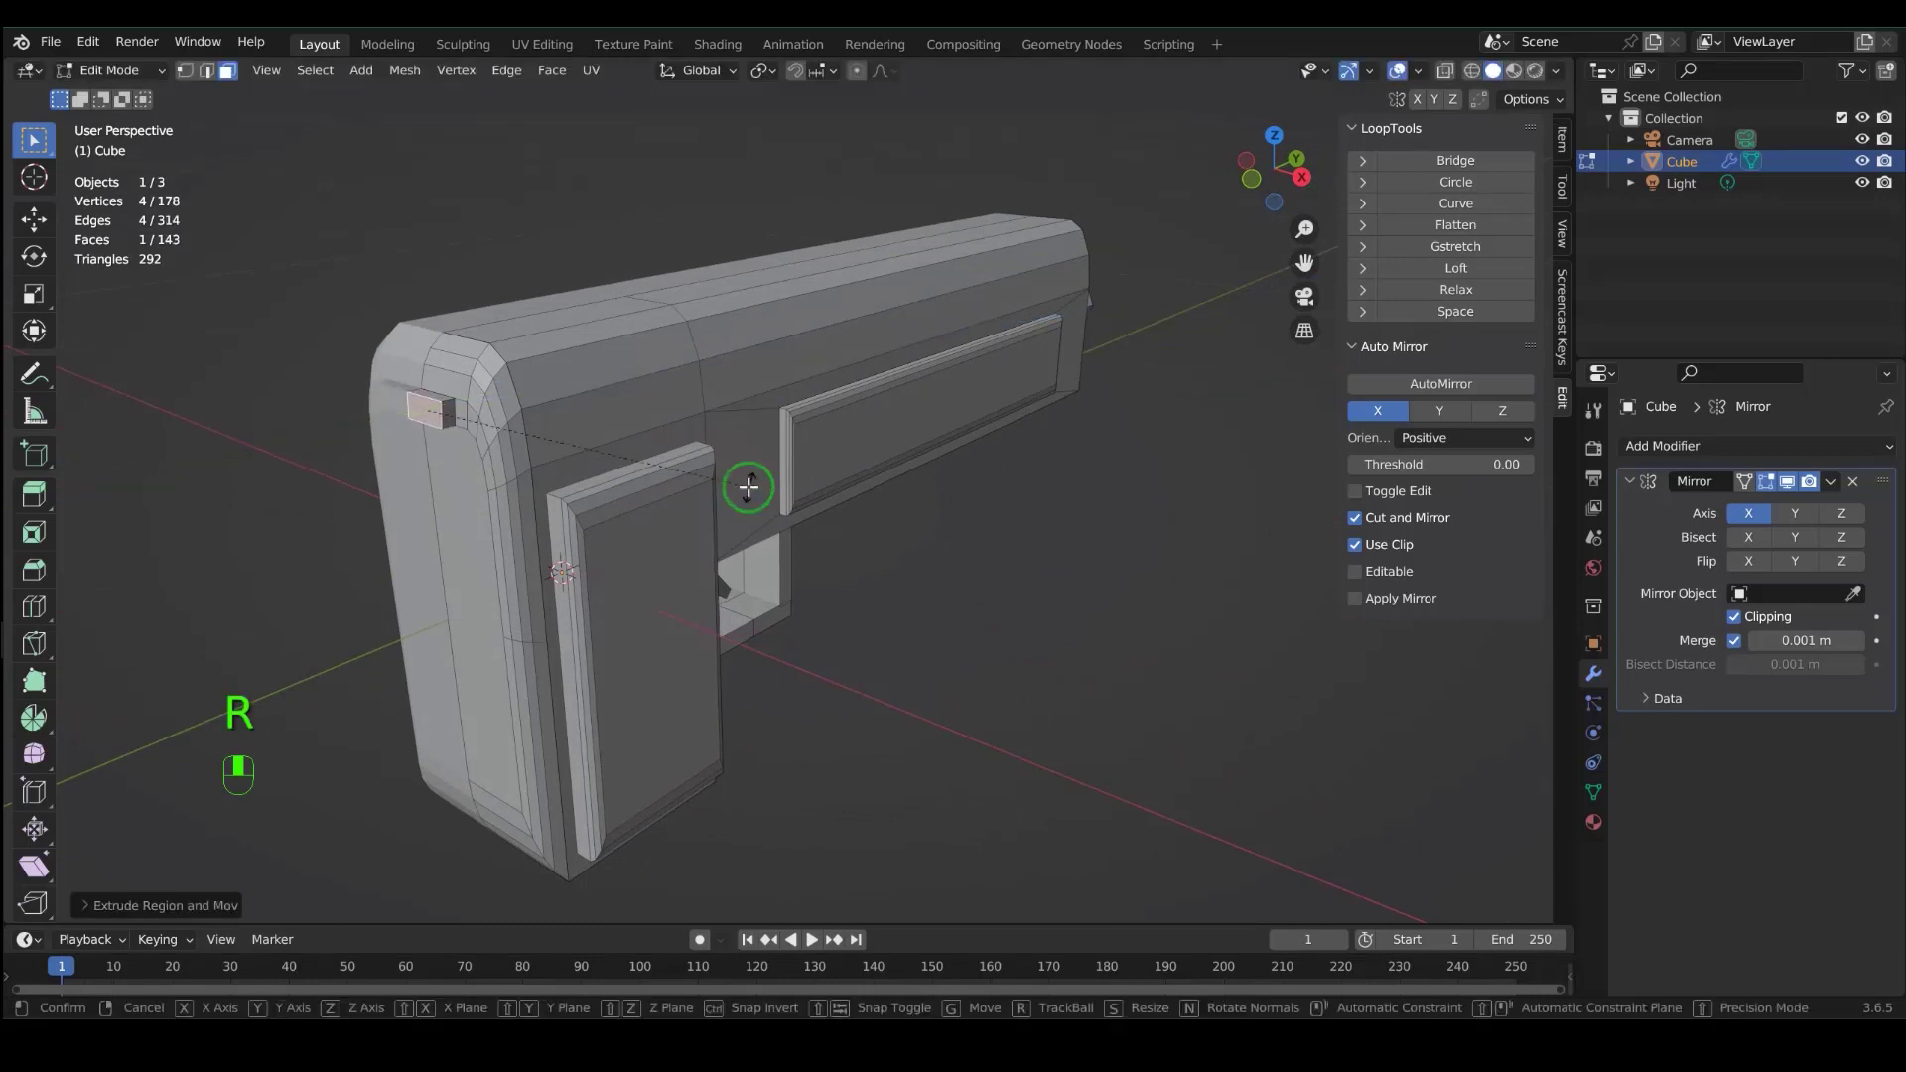
pyautogui.press('x')
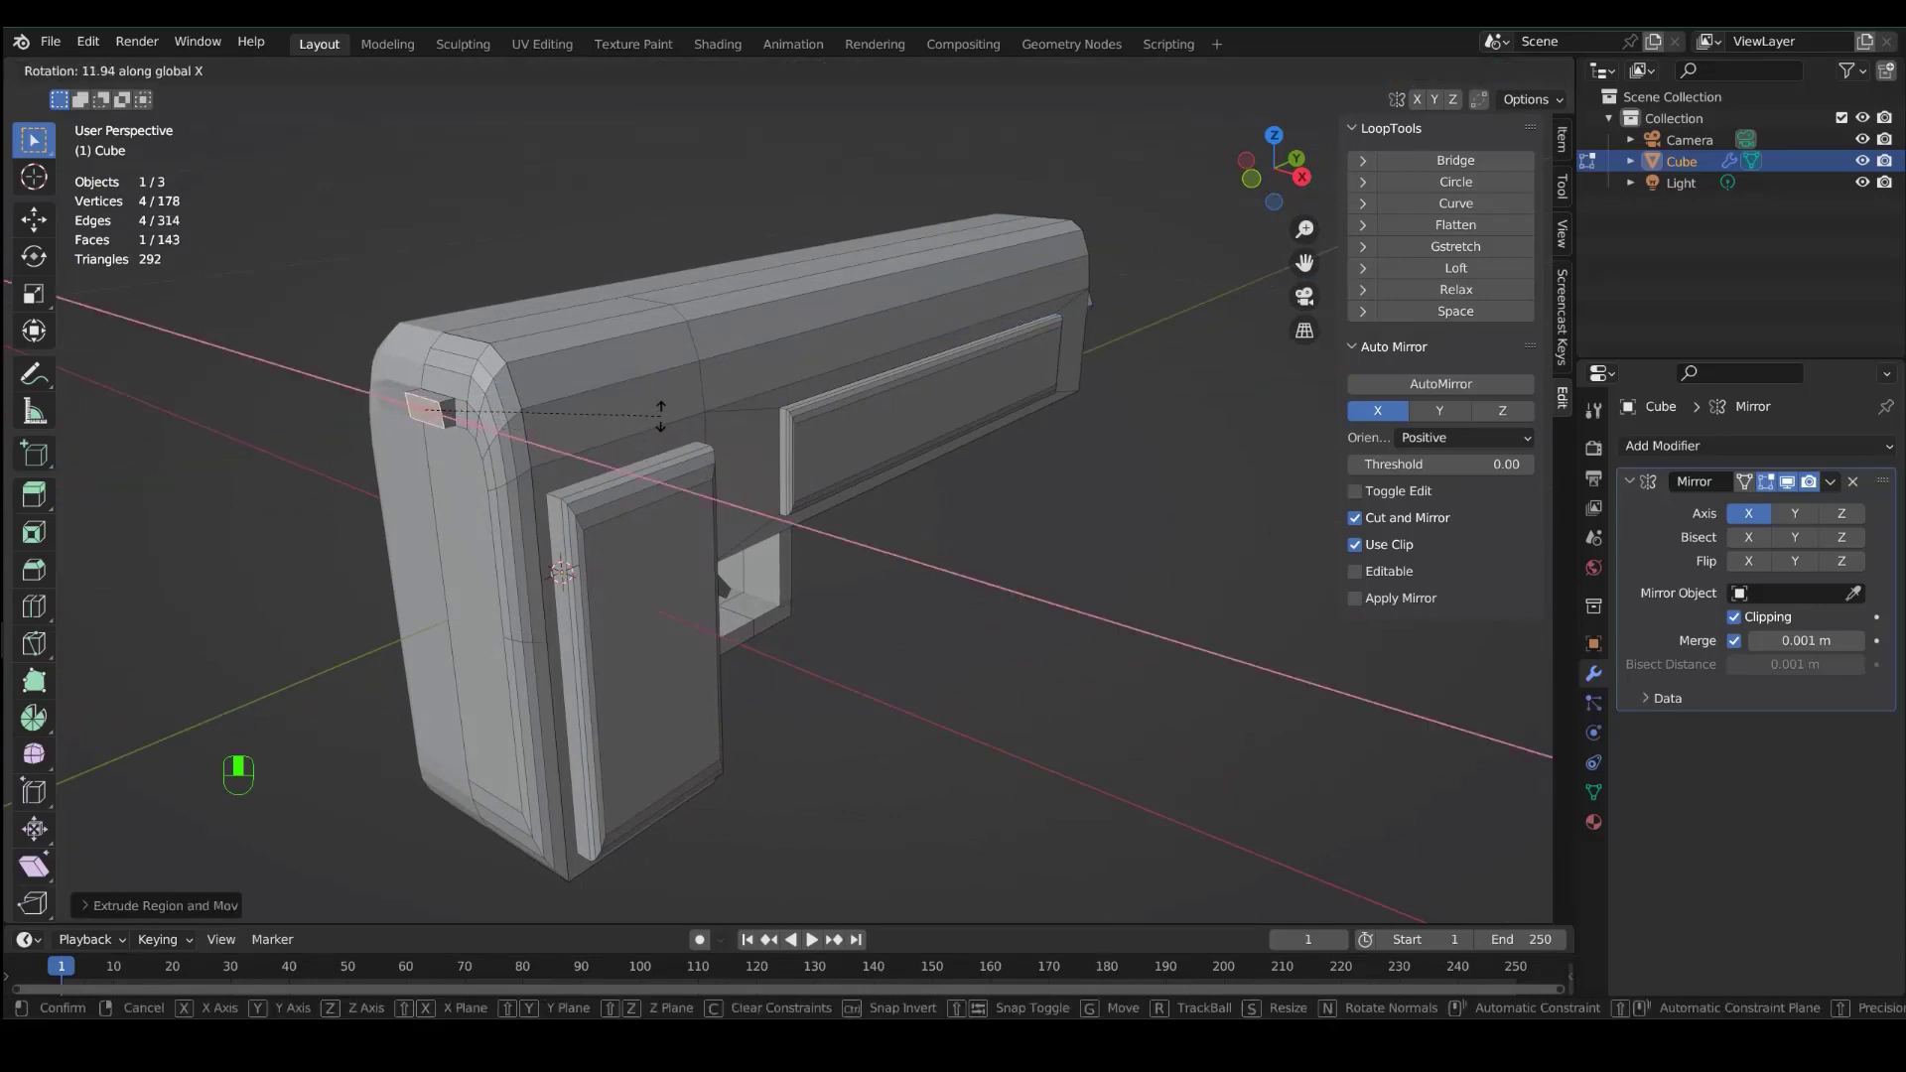
pyautogui.click(520, 486)
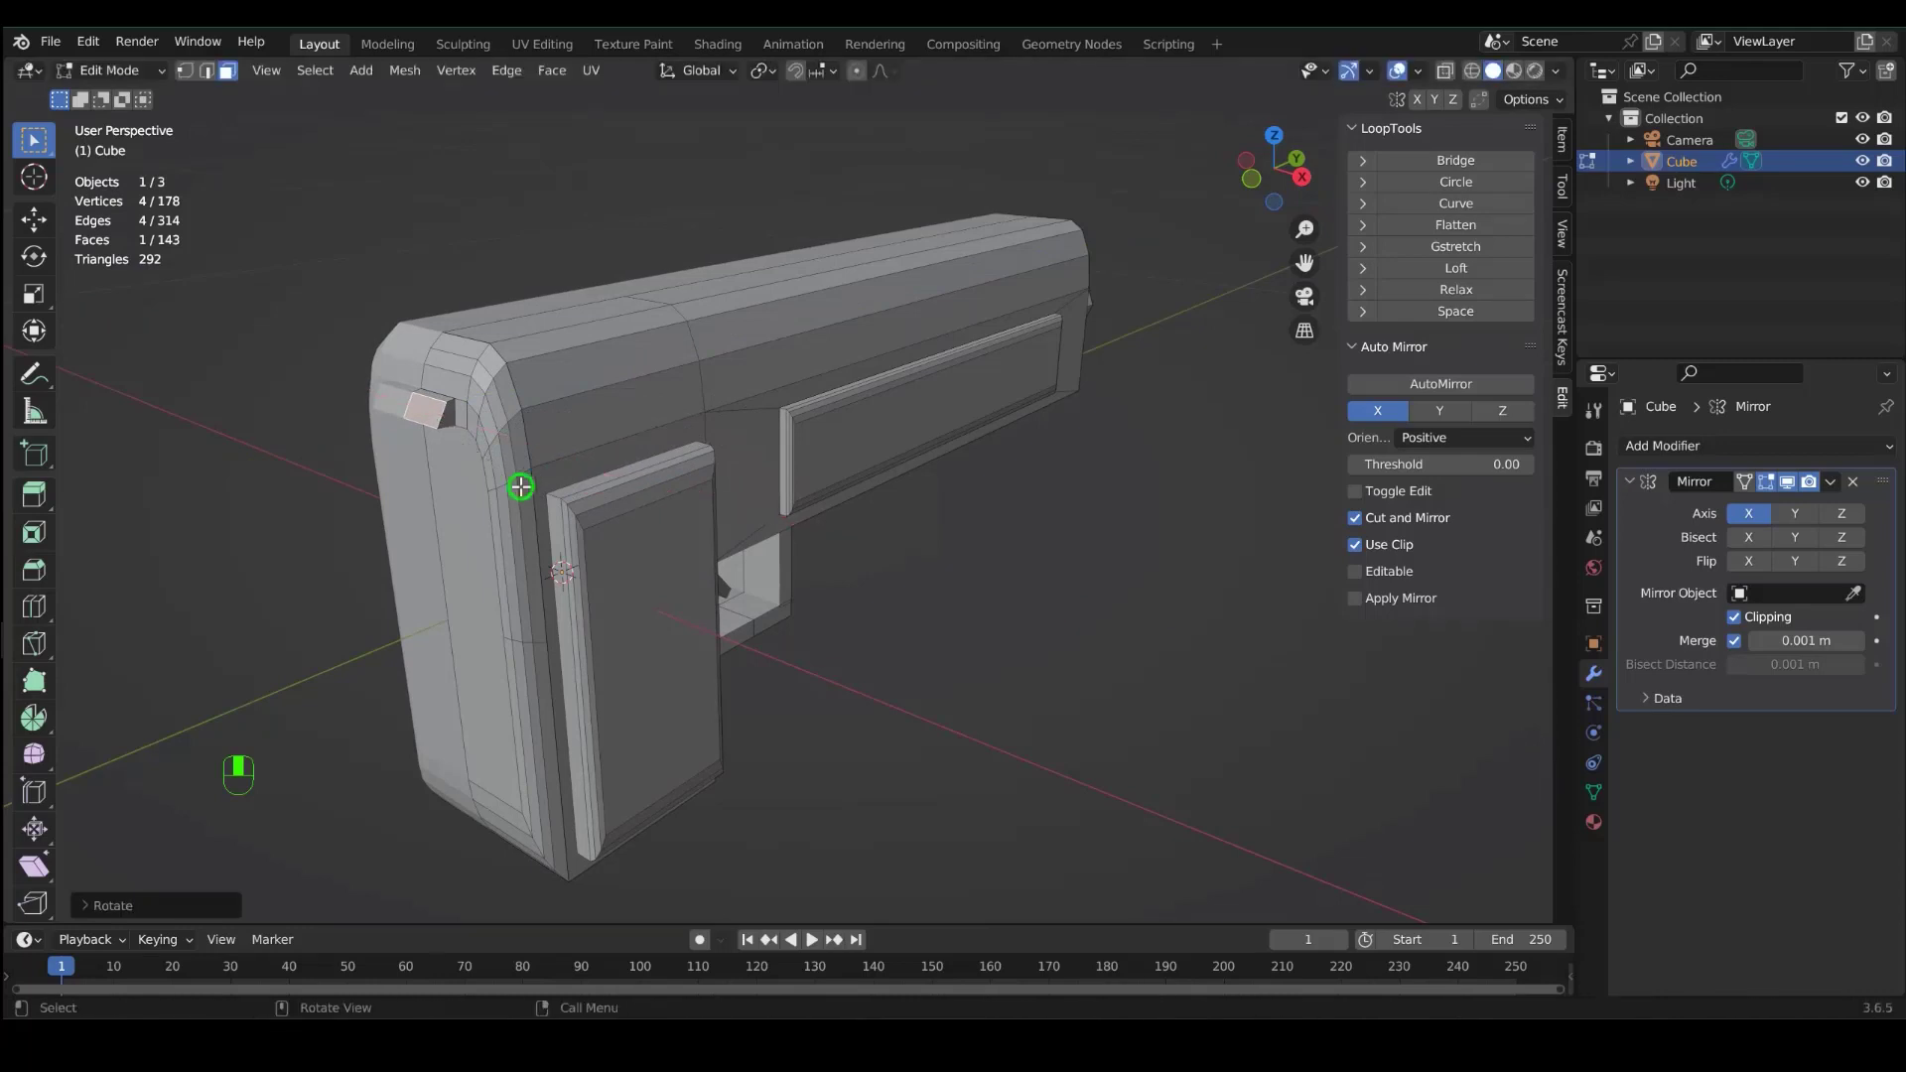
# - Extrude the hammer's tilted end face again, scale down its tip, and clear the selection
pyautogui.press('e')
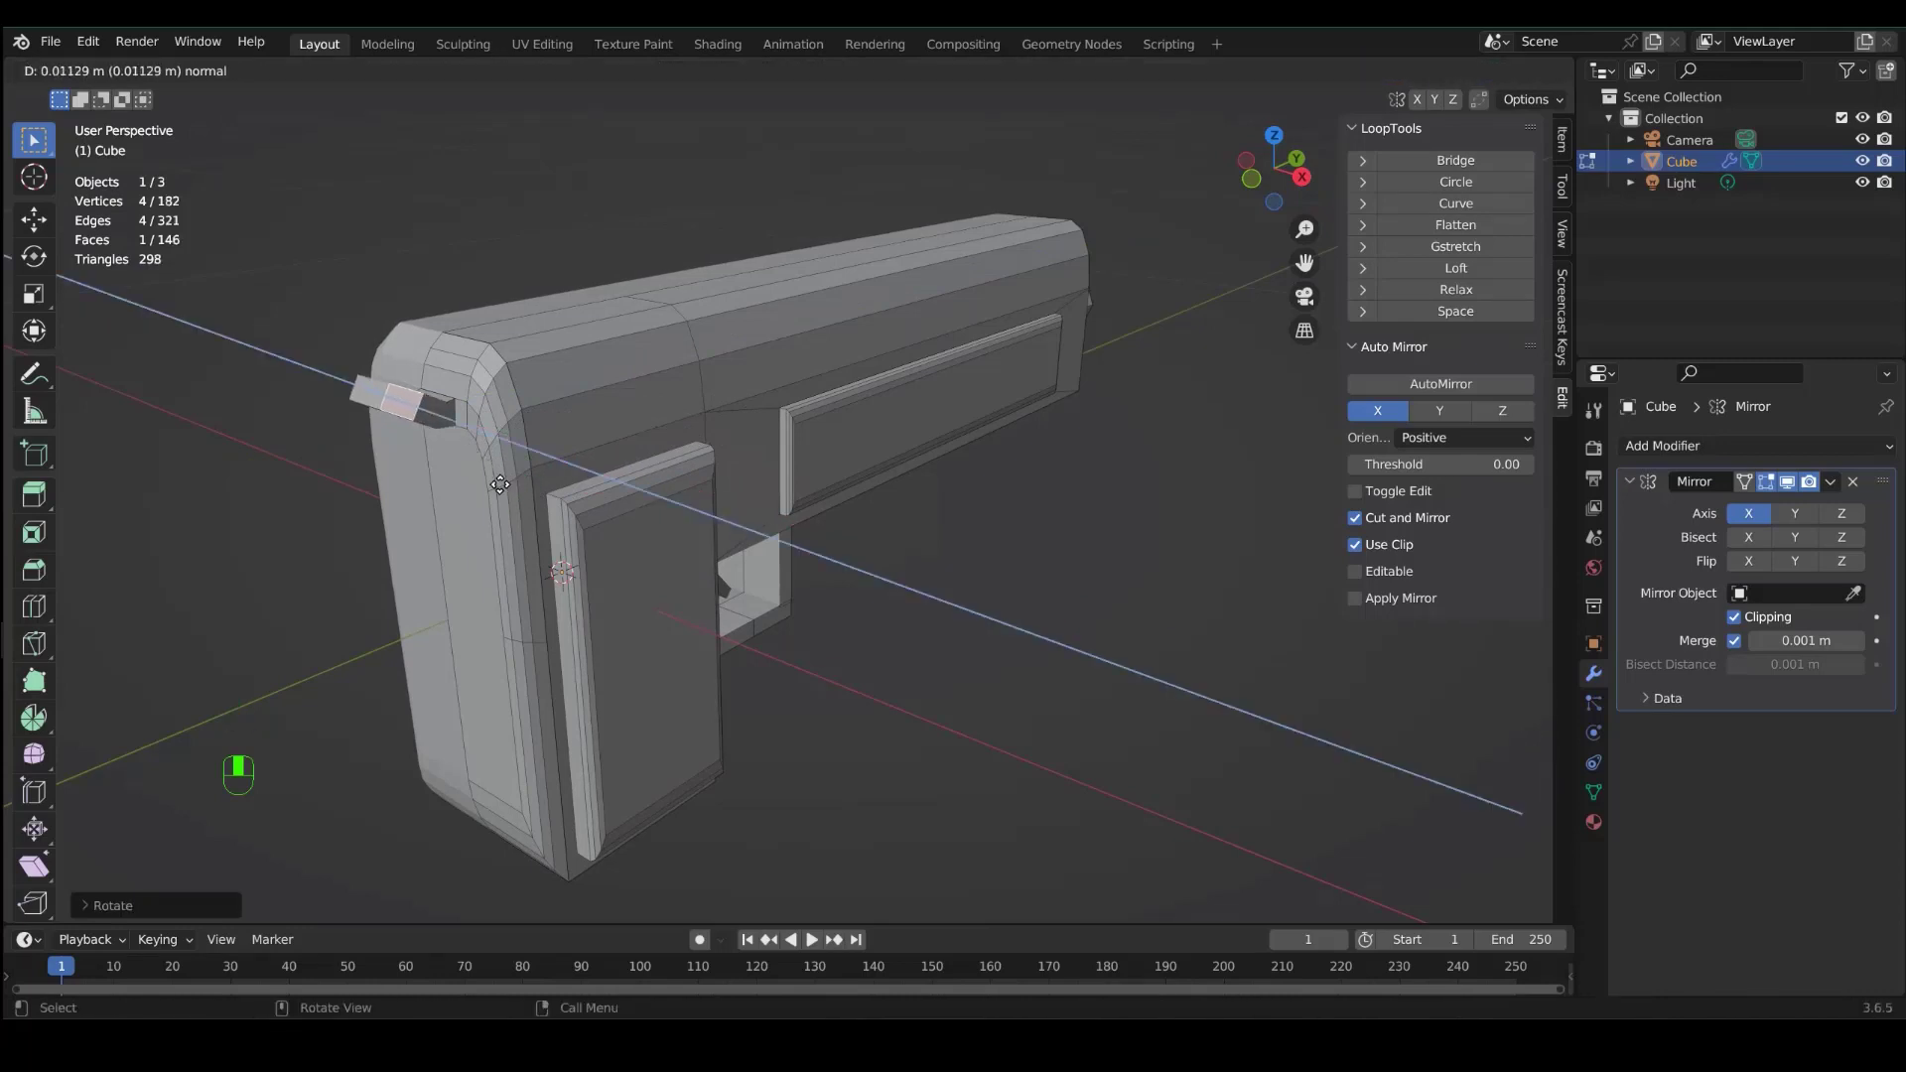
pyautogui.press('s')
pyautogui.click(361, 536)
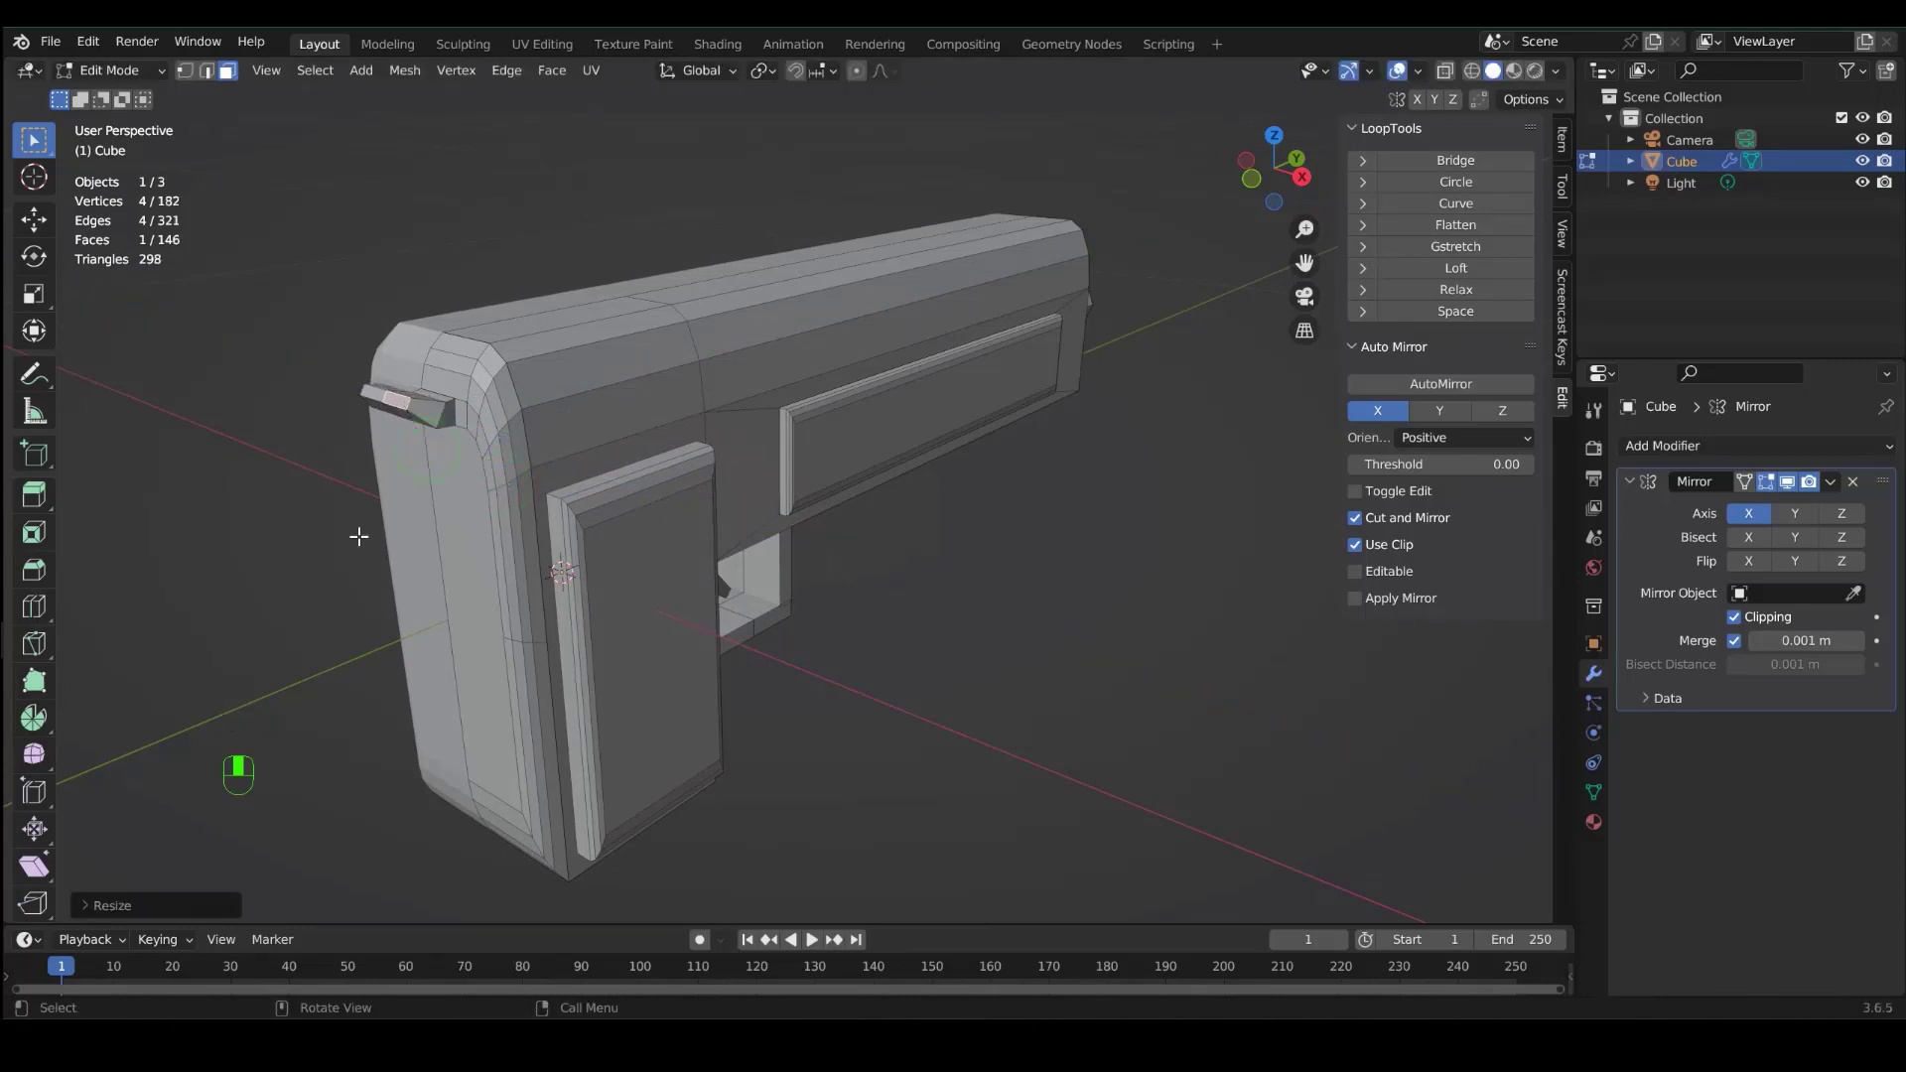
pyautogui.moveTo(361, 536); pyautogui.dragTo(587, 502, button='middle')
pyautogui.click(354, 625)
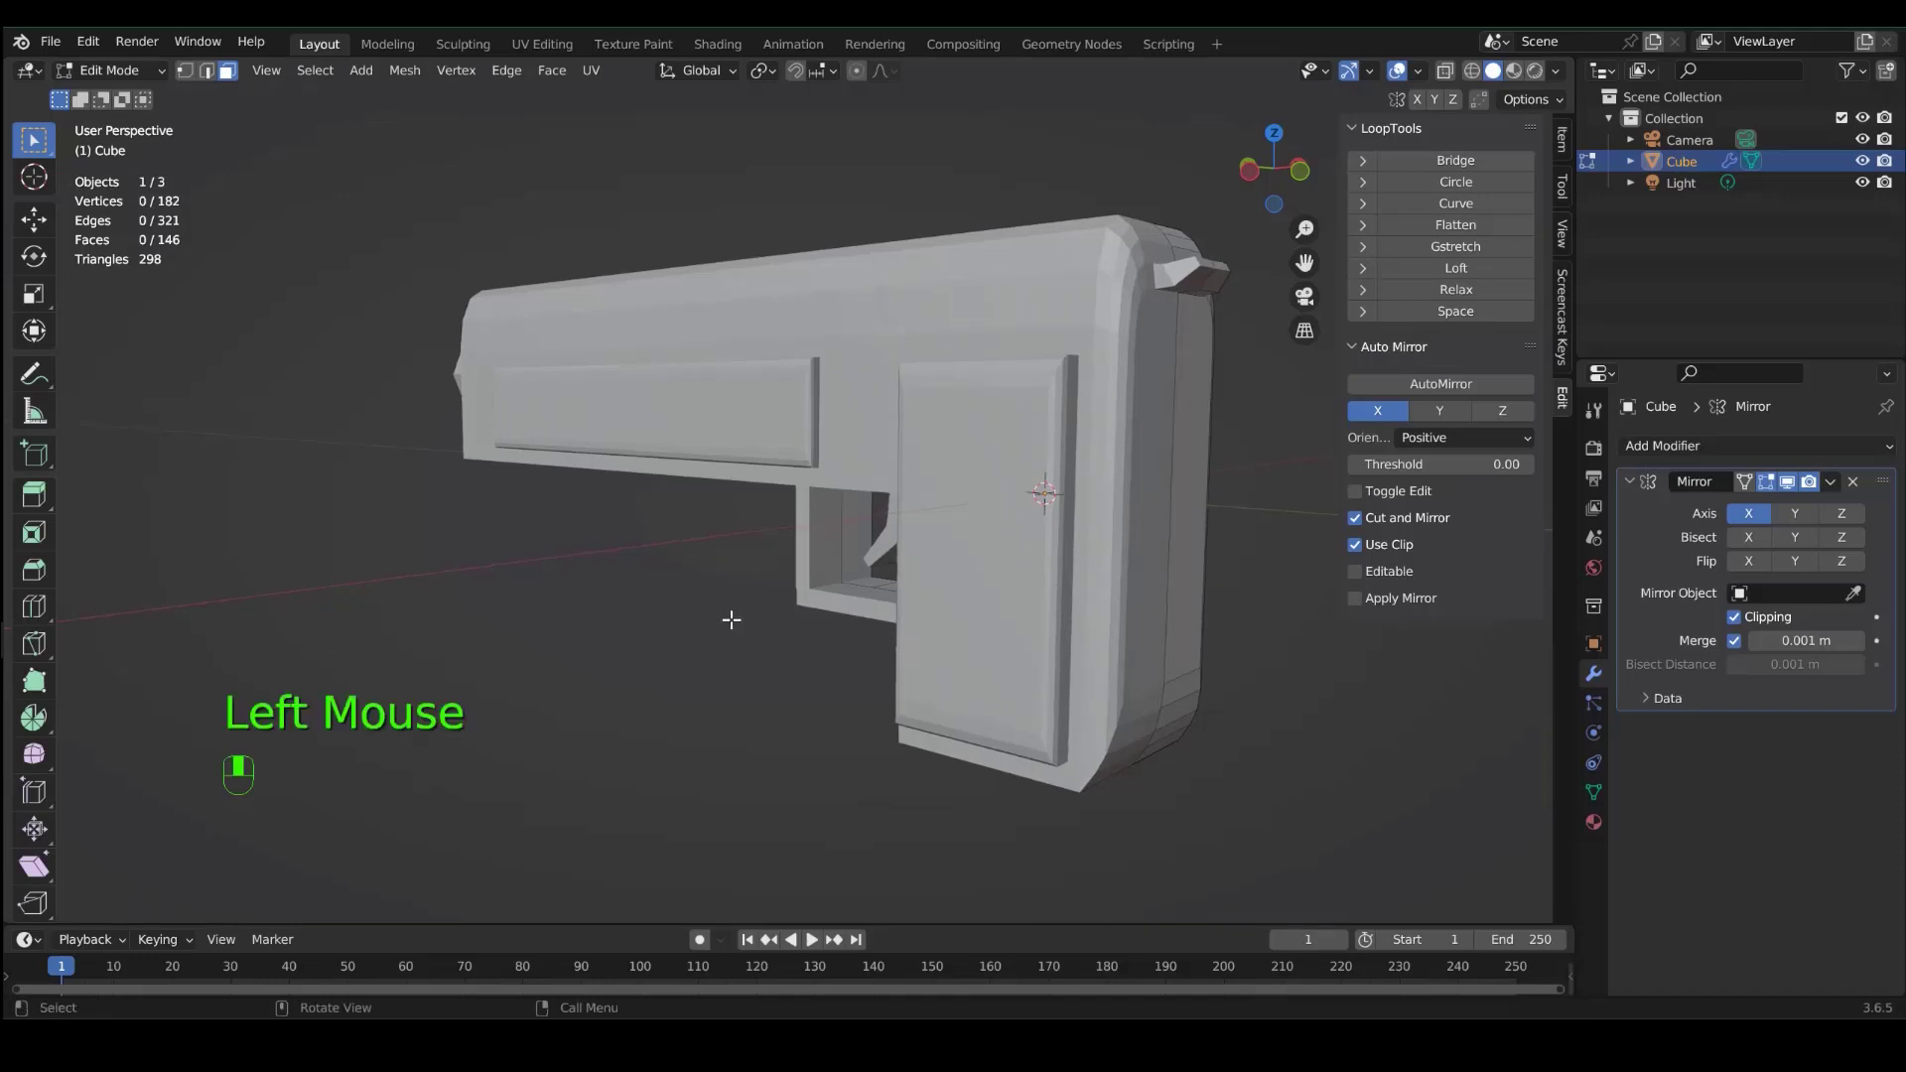
# - Hide the viewport sidebar and switch the viewport shading to Material Preview
pyautogui.moveTo(732, 621)
pyautogui.mouseDown(button='middle')
pyautogui.moveTo(503, 610)
pyautogui.moveTo(656, 608)
pyautogui.moveTo(557, 630)
pyautogui.moveTo(734, 635)
pyautogui.mouseUp(button='middle')
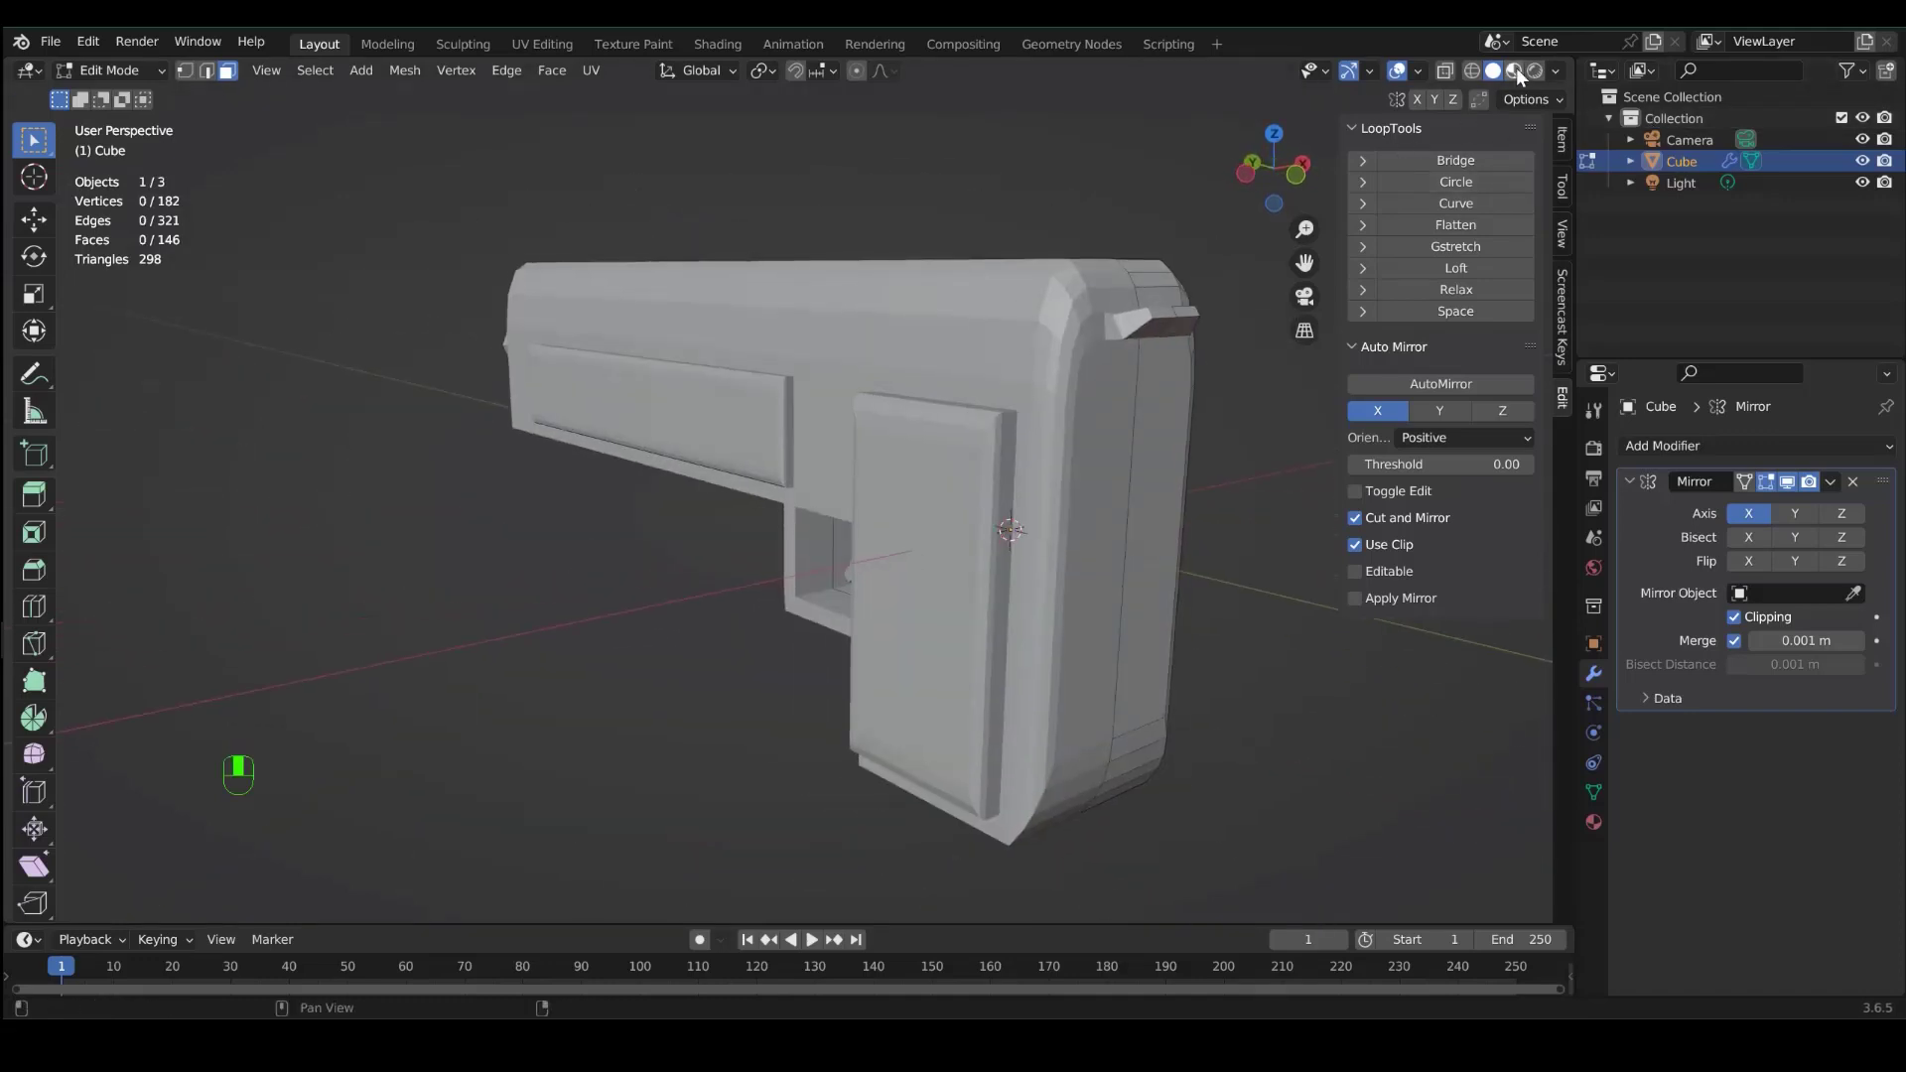
pyautogui.press('n')
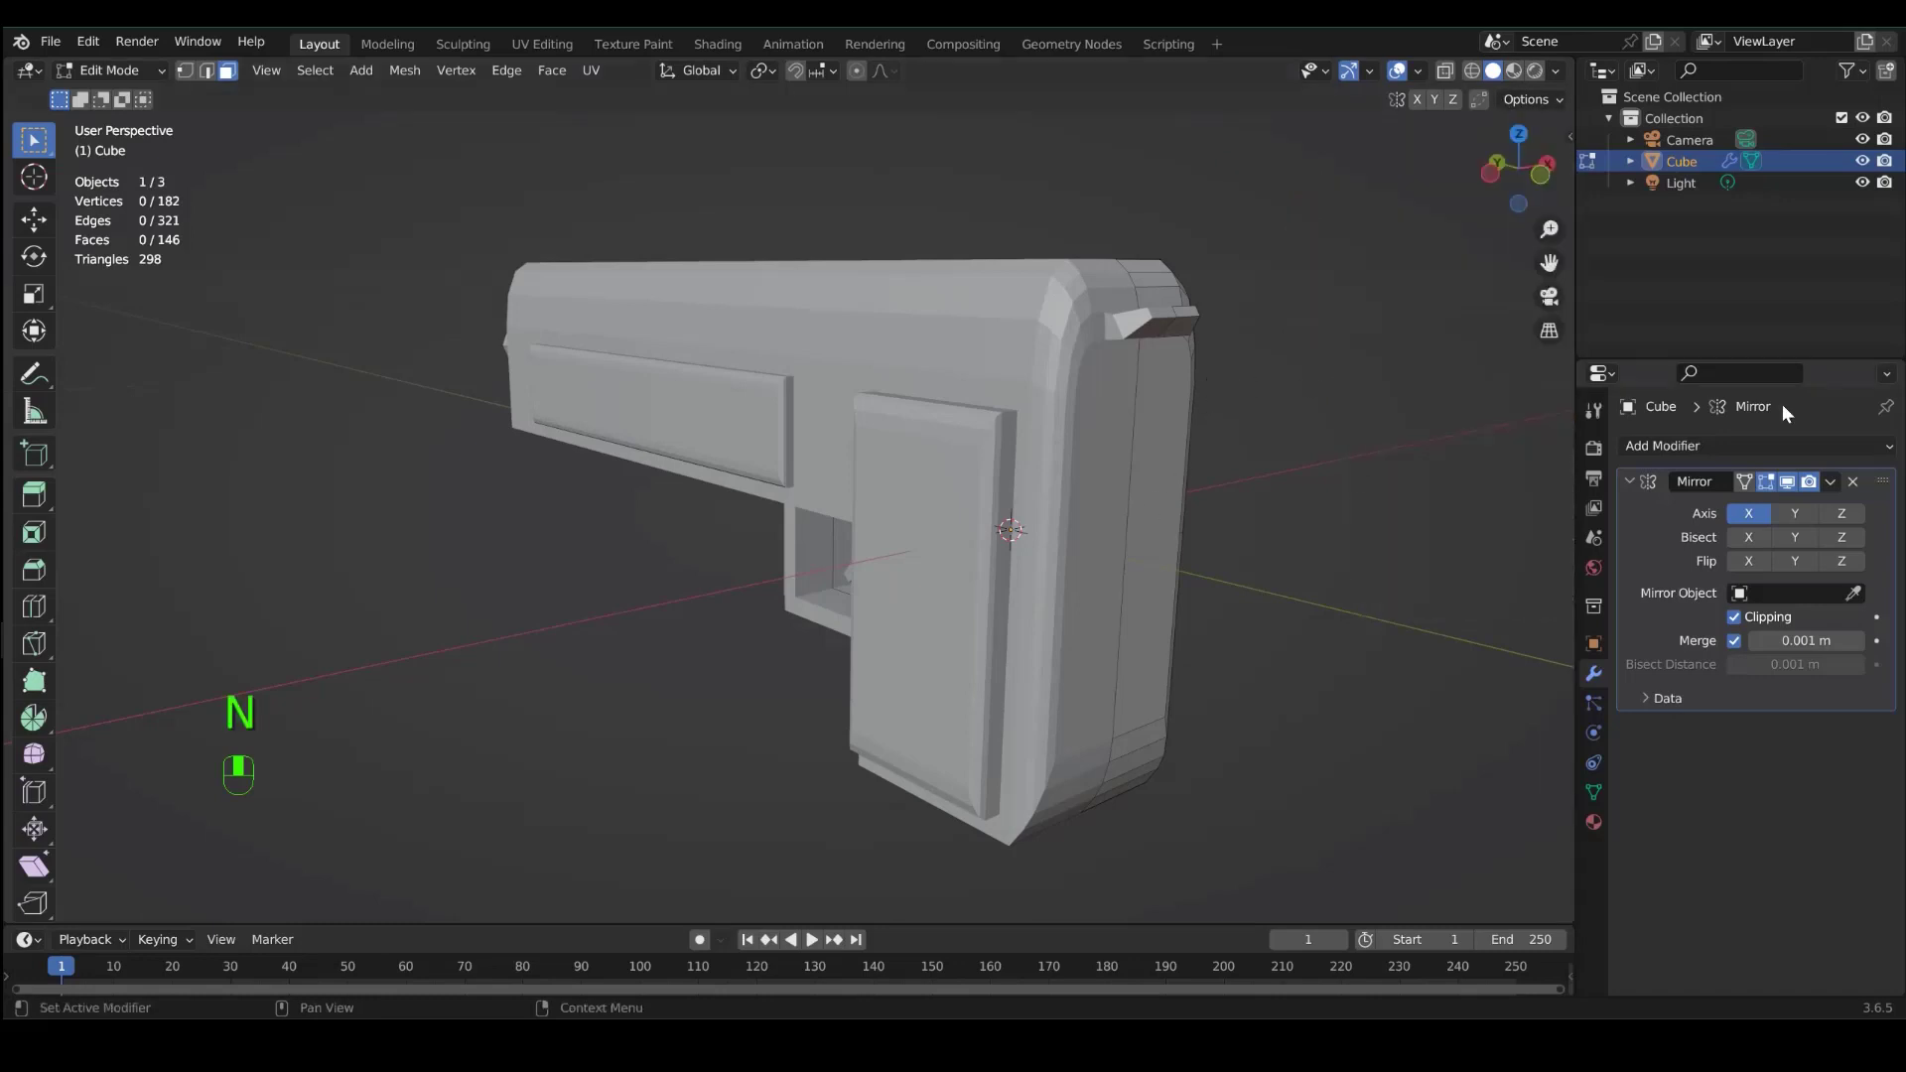
pyautogui.click(1513, 71)
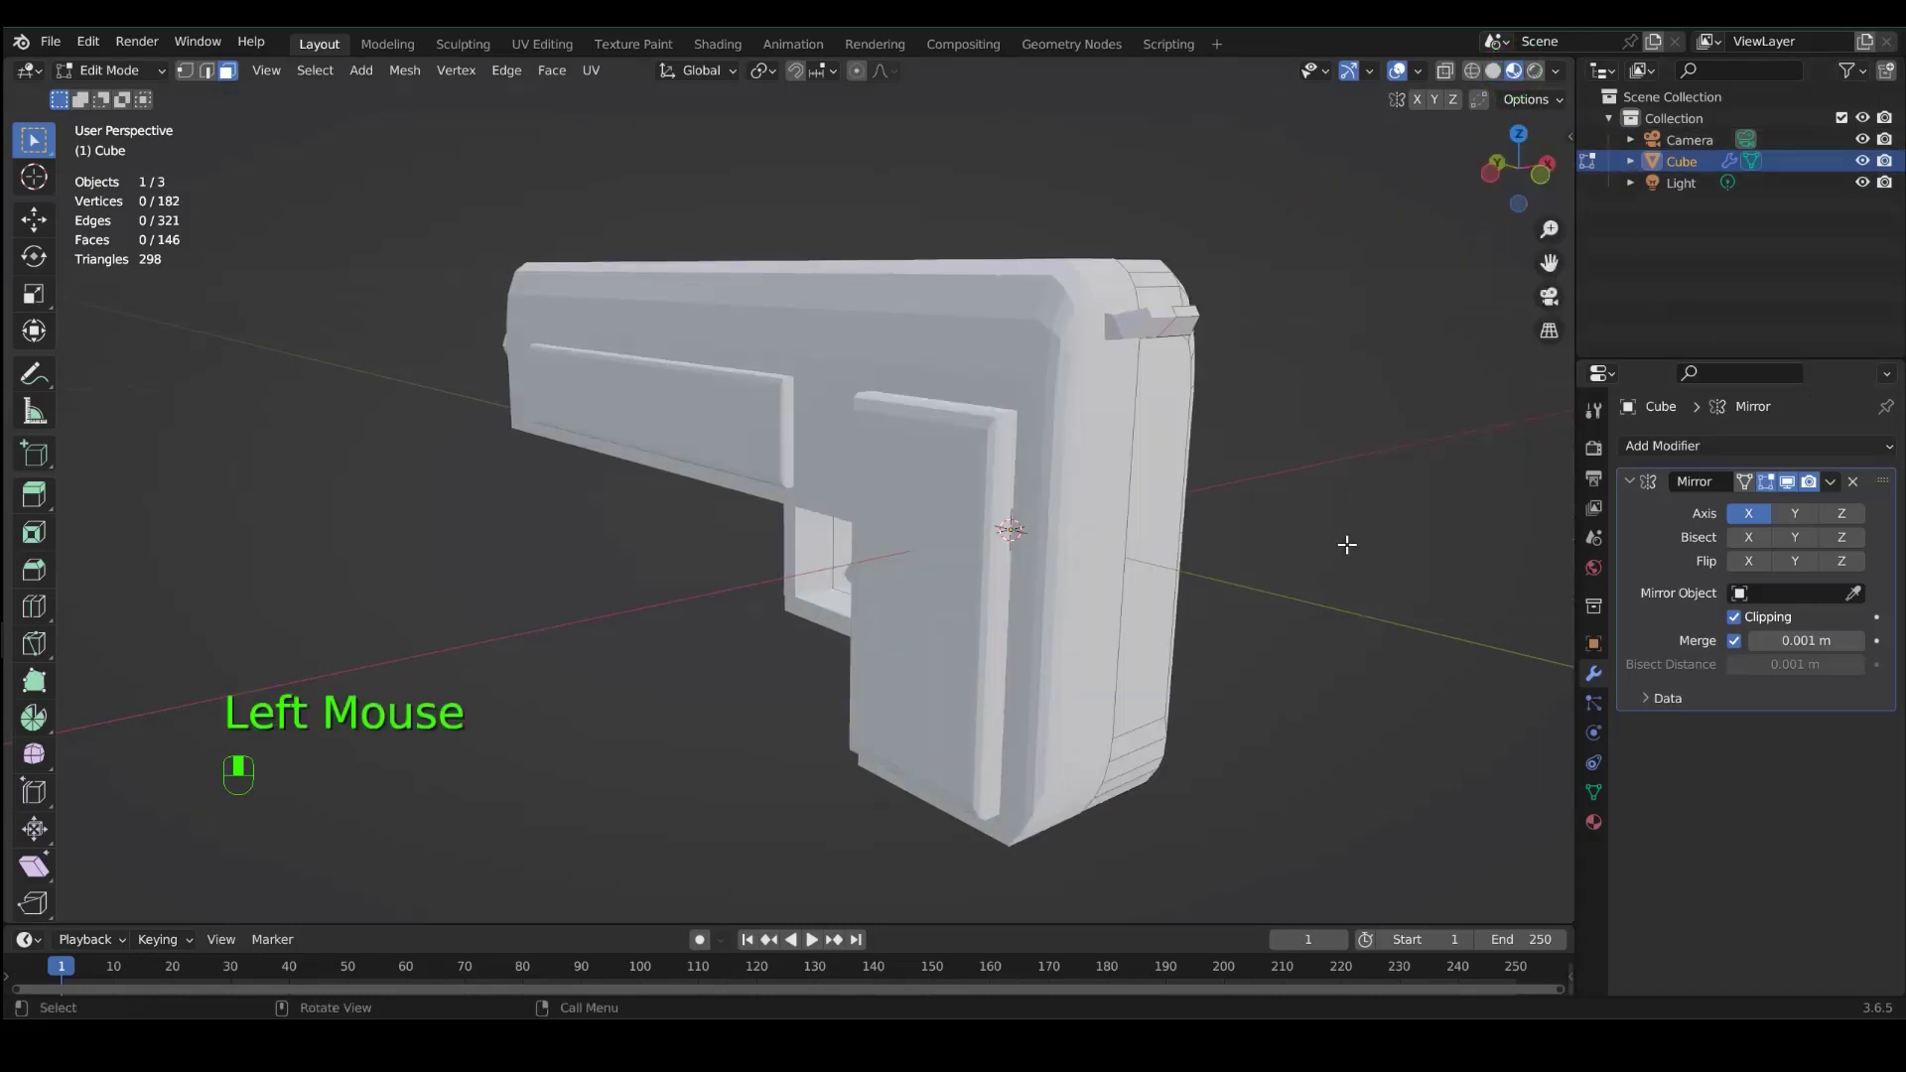
pyautogui.moveTo(1348, 545); pyautogui.dragTo(1117, 520, button='middle')
pyautogui.moveTo(1296, 522); pyautogui.dragTo(1115, 527, button='middle')
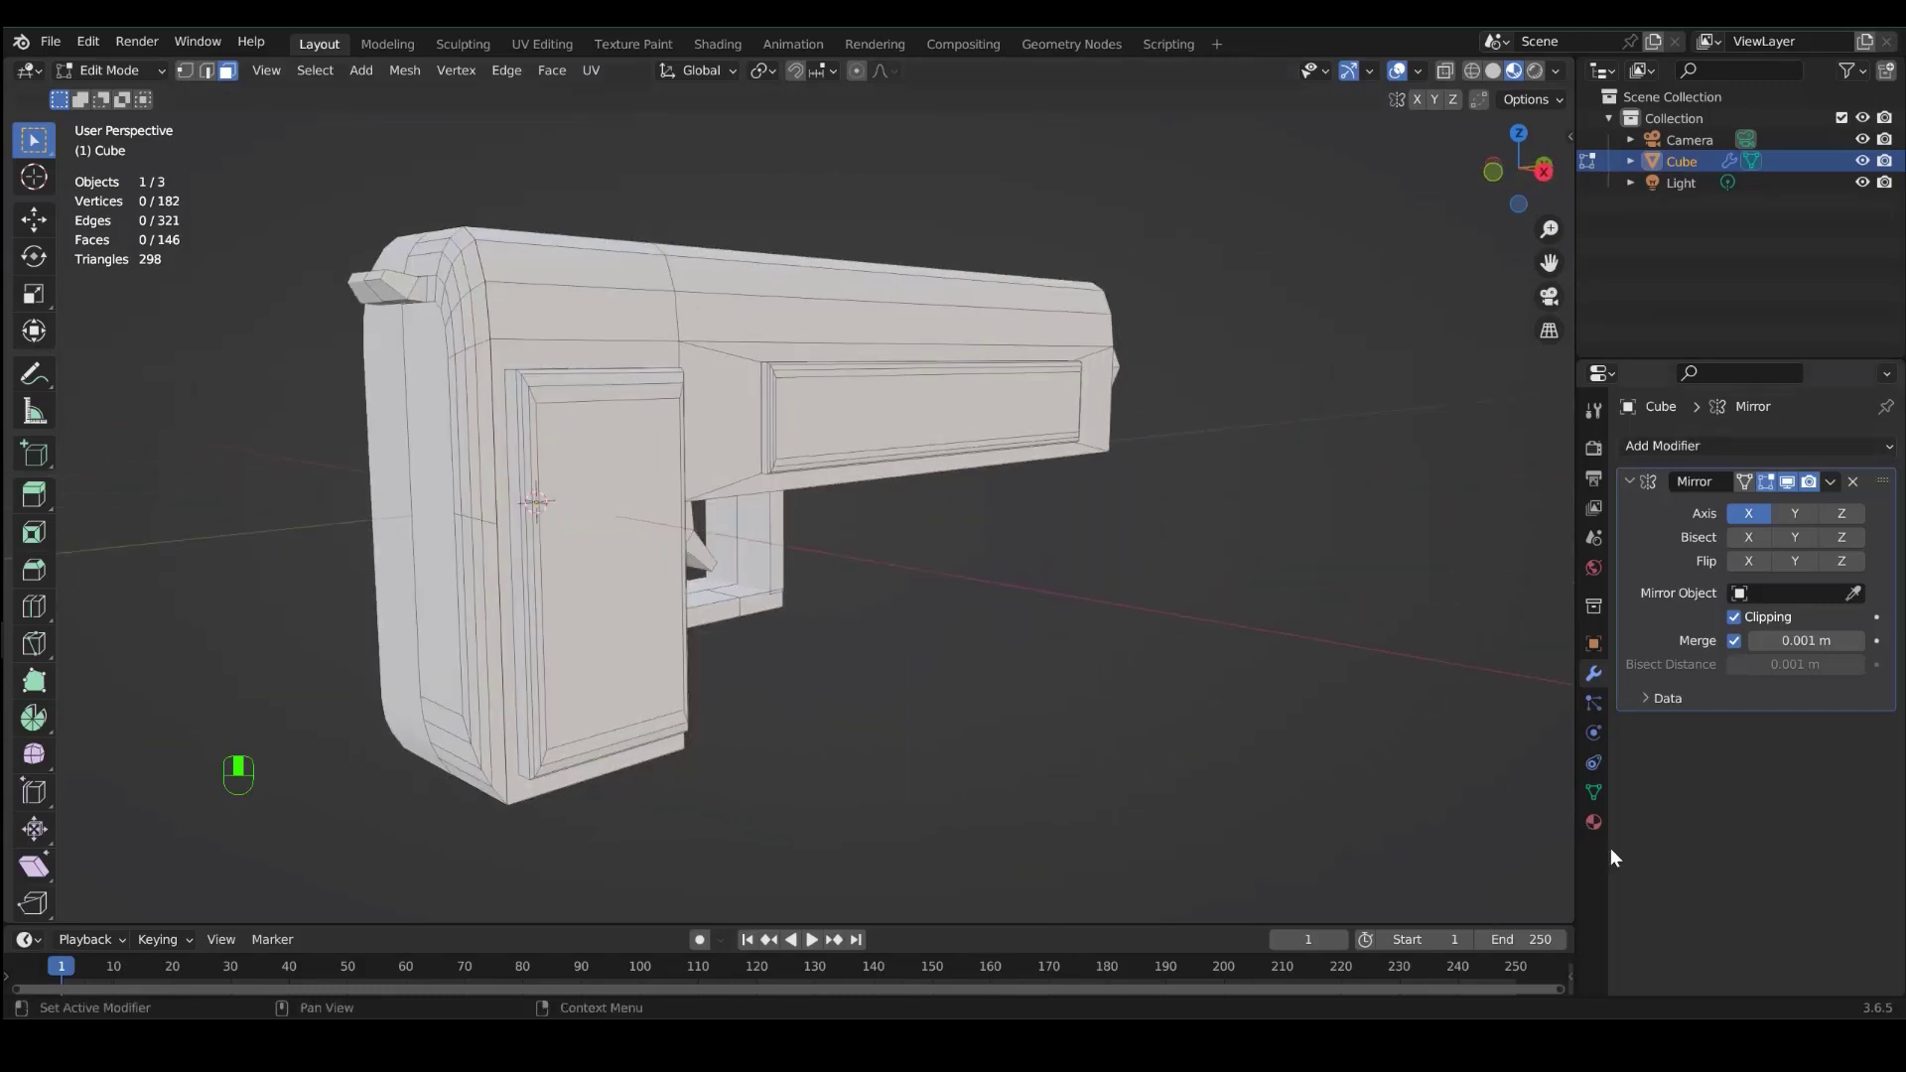
# - Open the pistol's material settings and rename its existing material to Black
pyautogui.click(1593, 823)
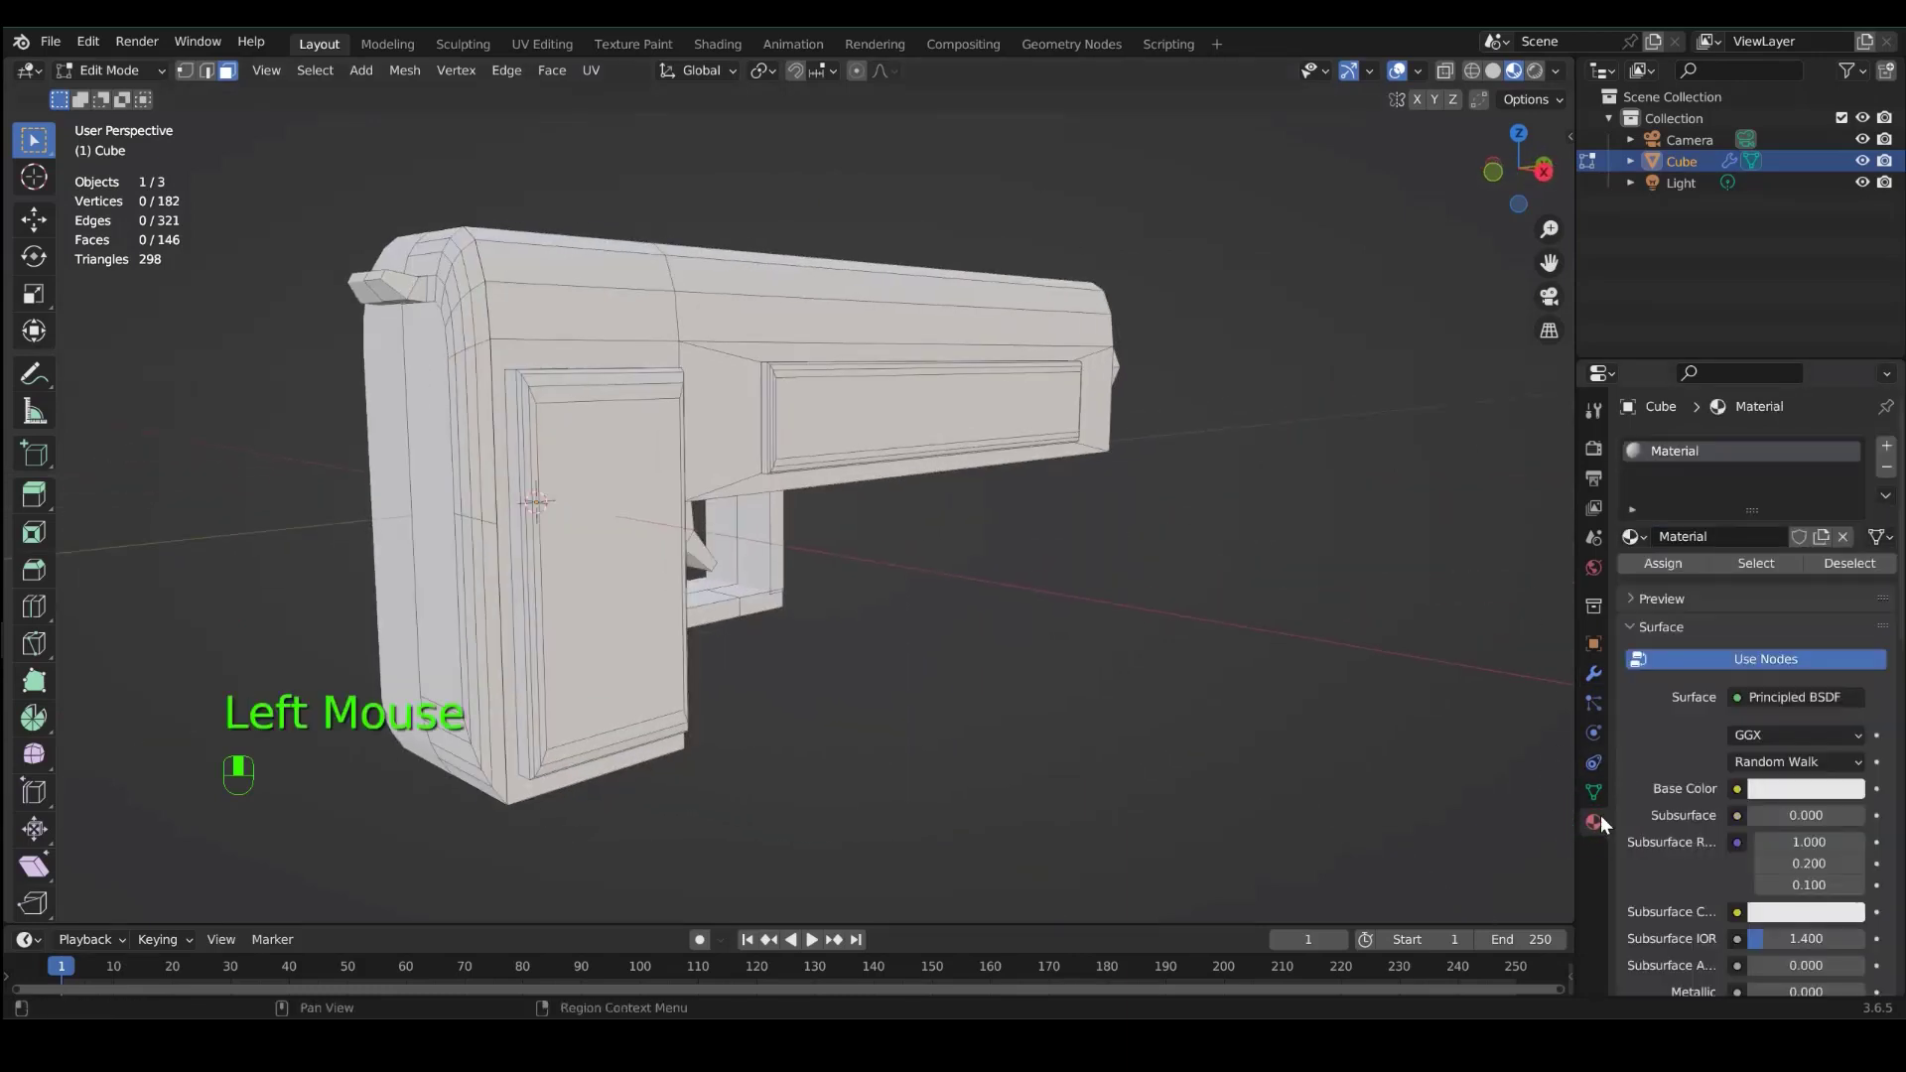
pyautogui.click(1735, 552)
pyautogui.click(1741, 537)
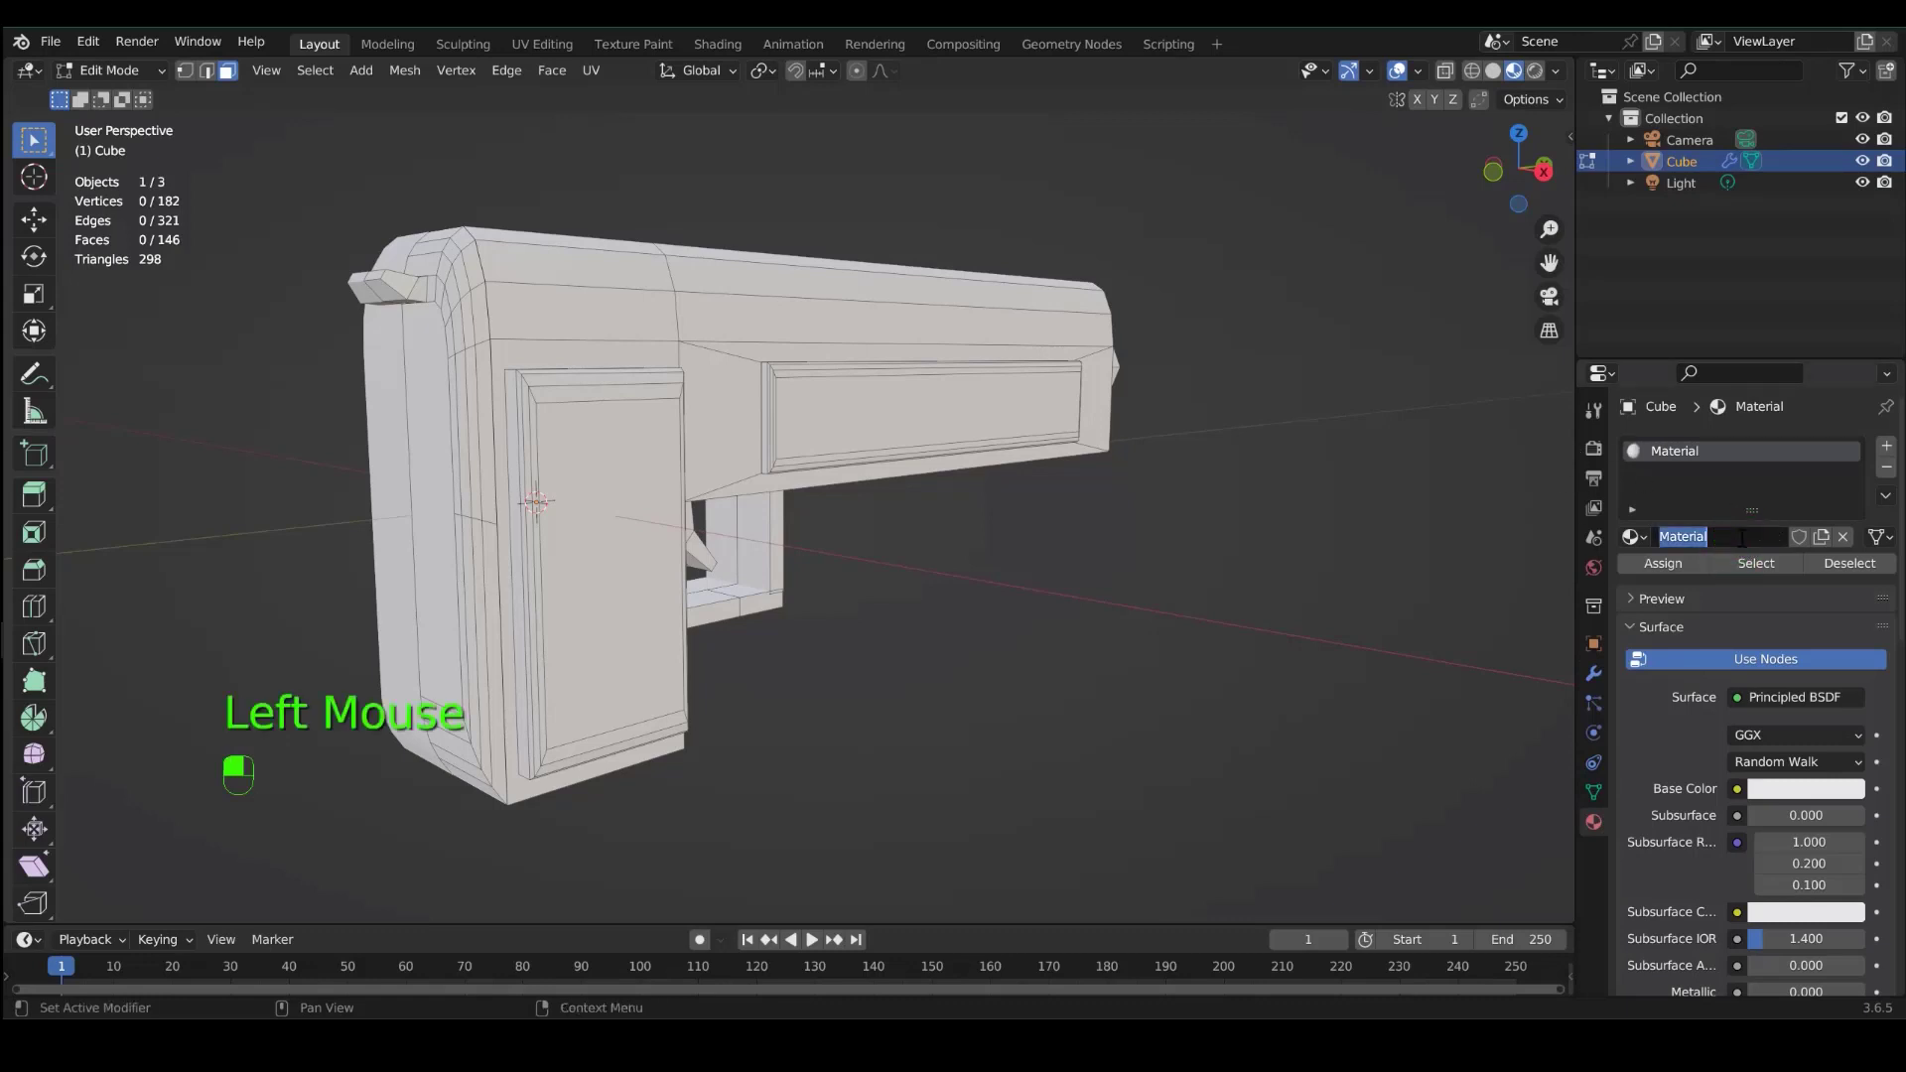
pyautogui.write('Black')
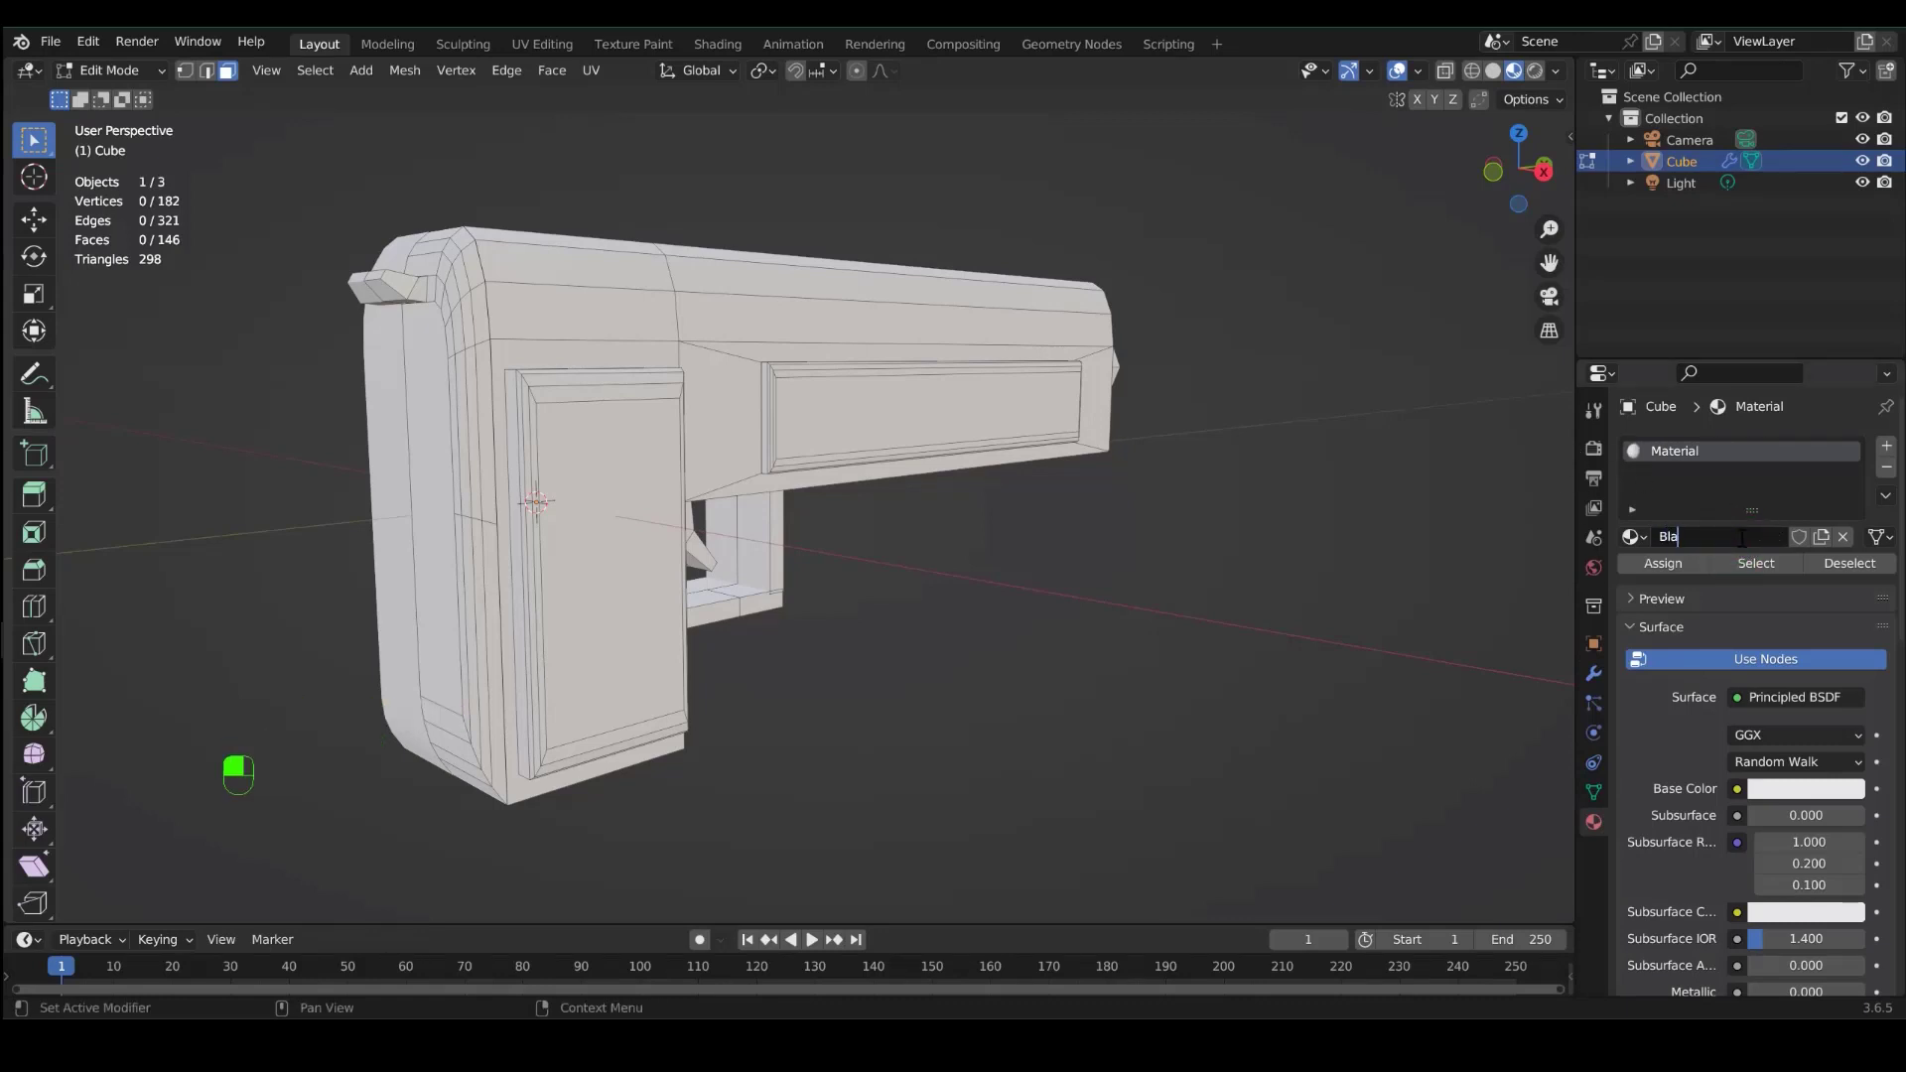
# - Add a second material slot with a new material named Grey
pyautogui.click(1887, 447)
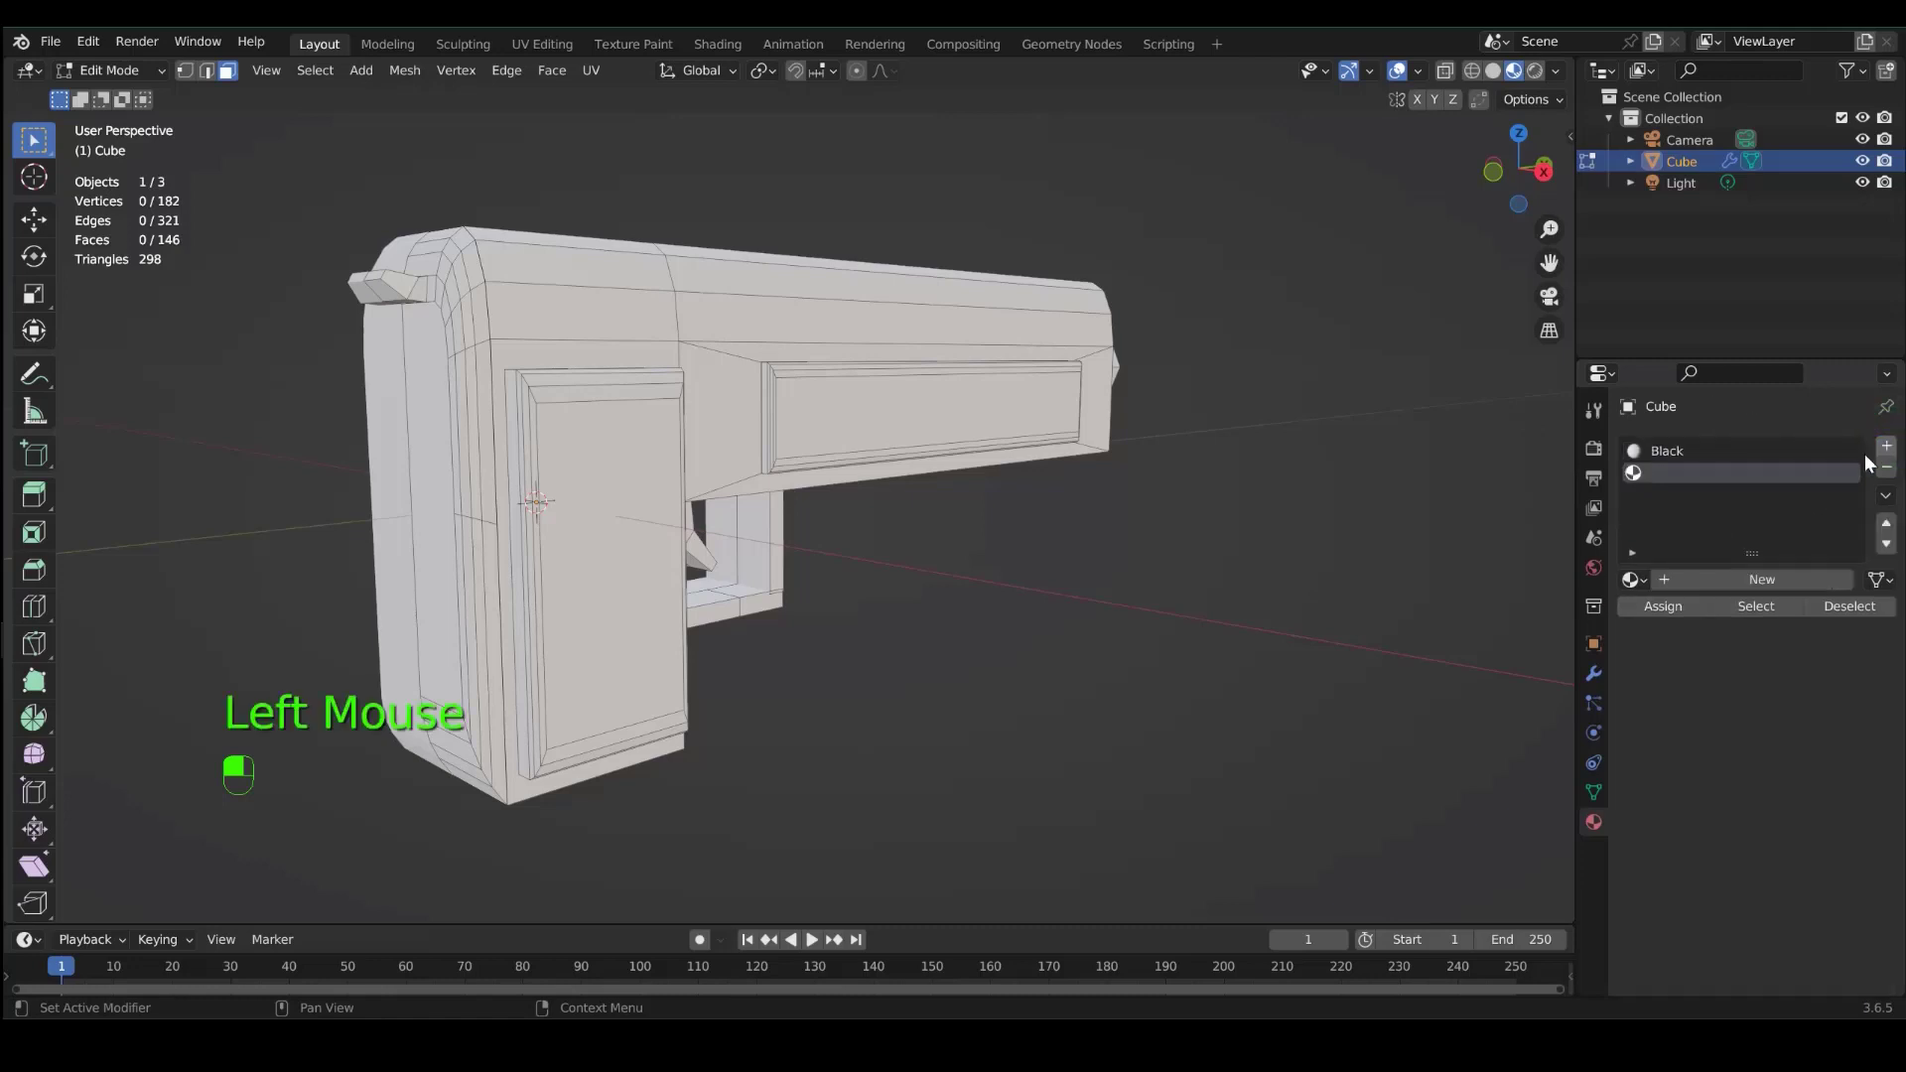
pyautogui.click(1689, 582)
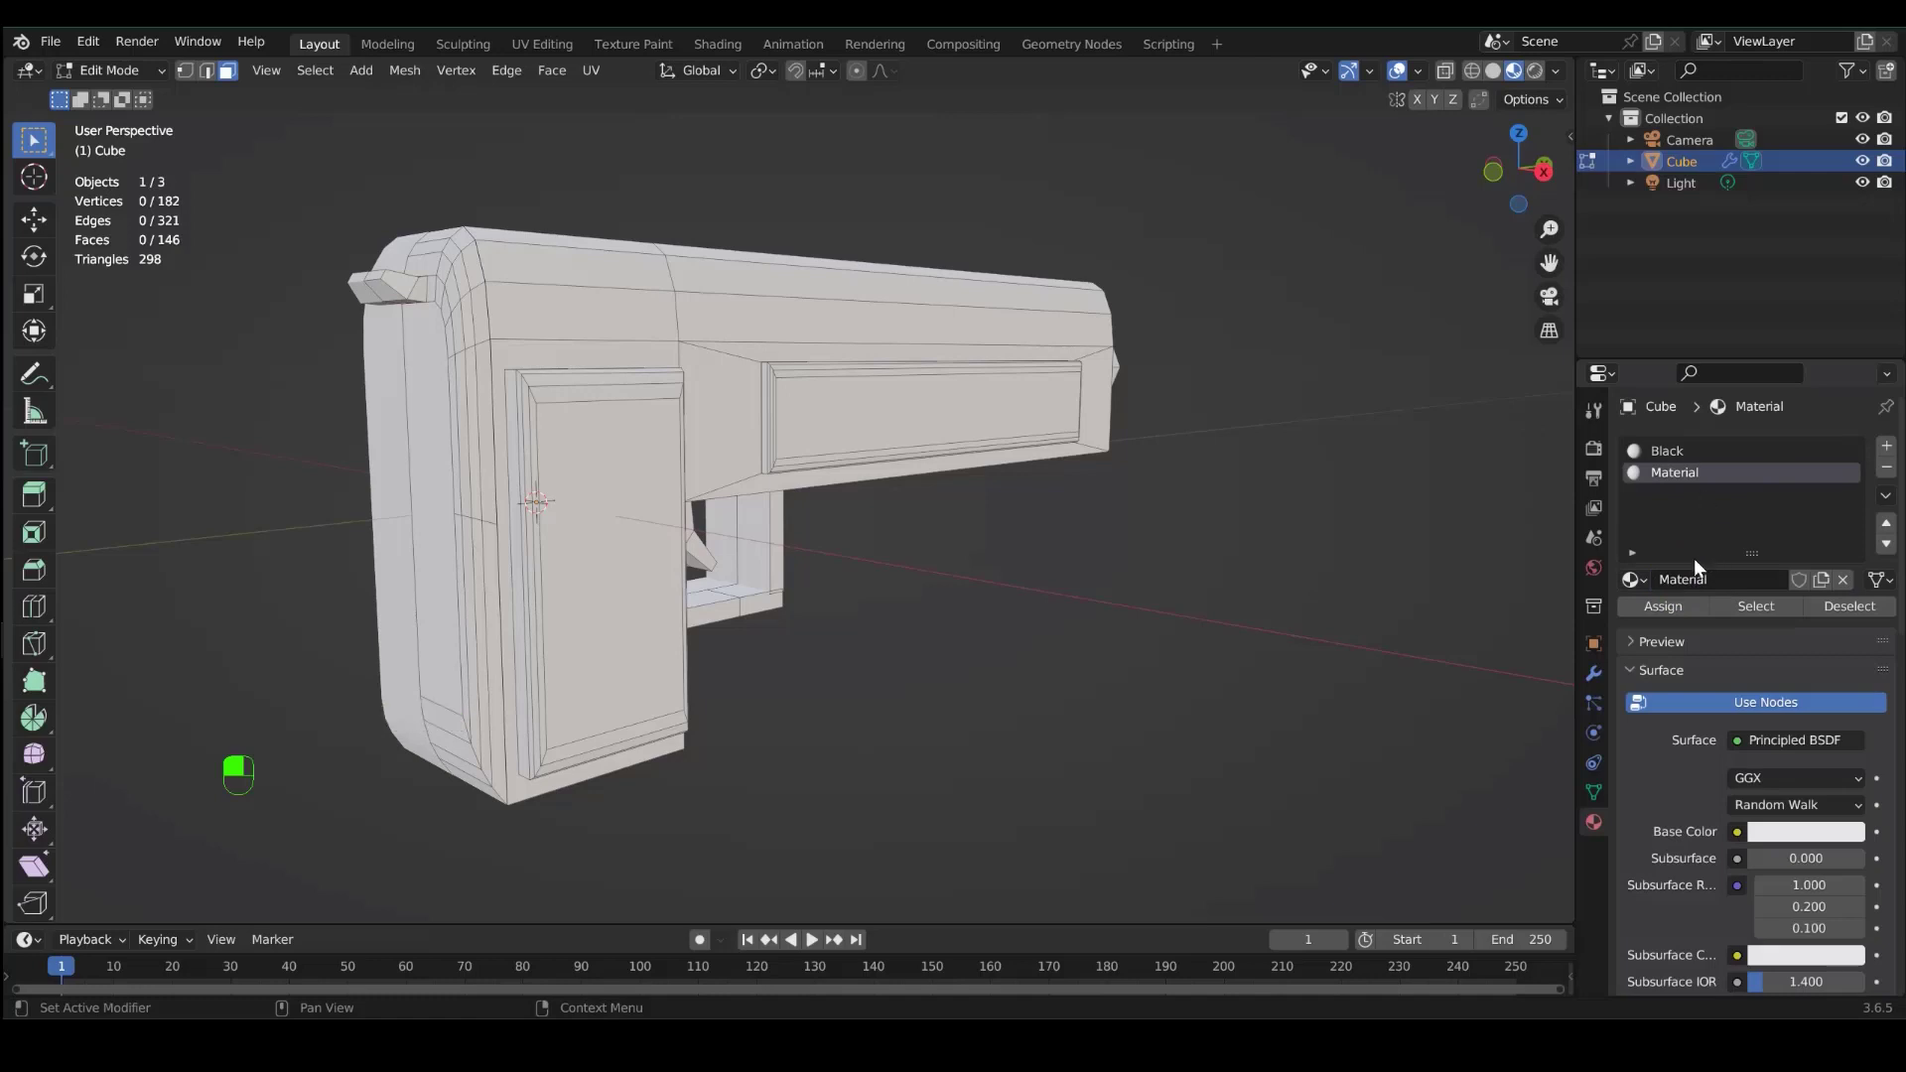
pyautogui.click(1702, 584)
pyautogui.write('Grey')
# - Set the Black material's base color to pure black
pyautogui.click(1669, 450)
pyautogui.click(1812, 834)
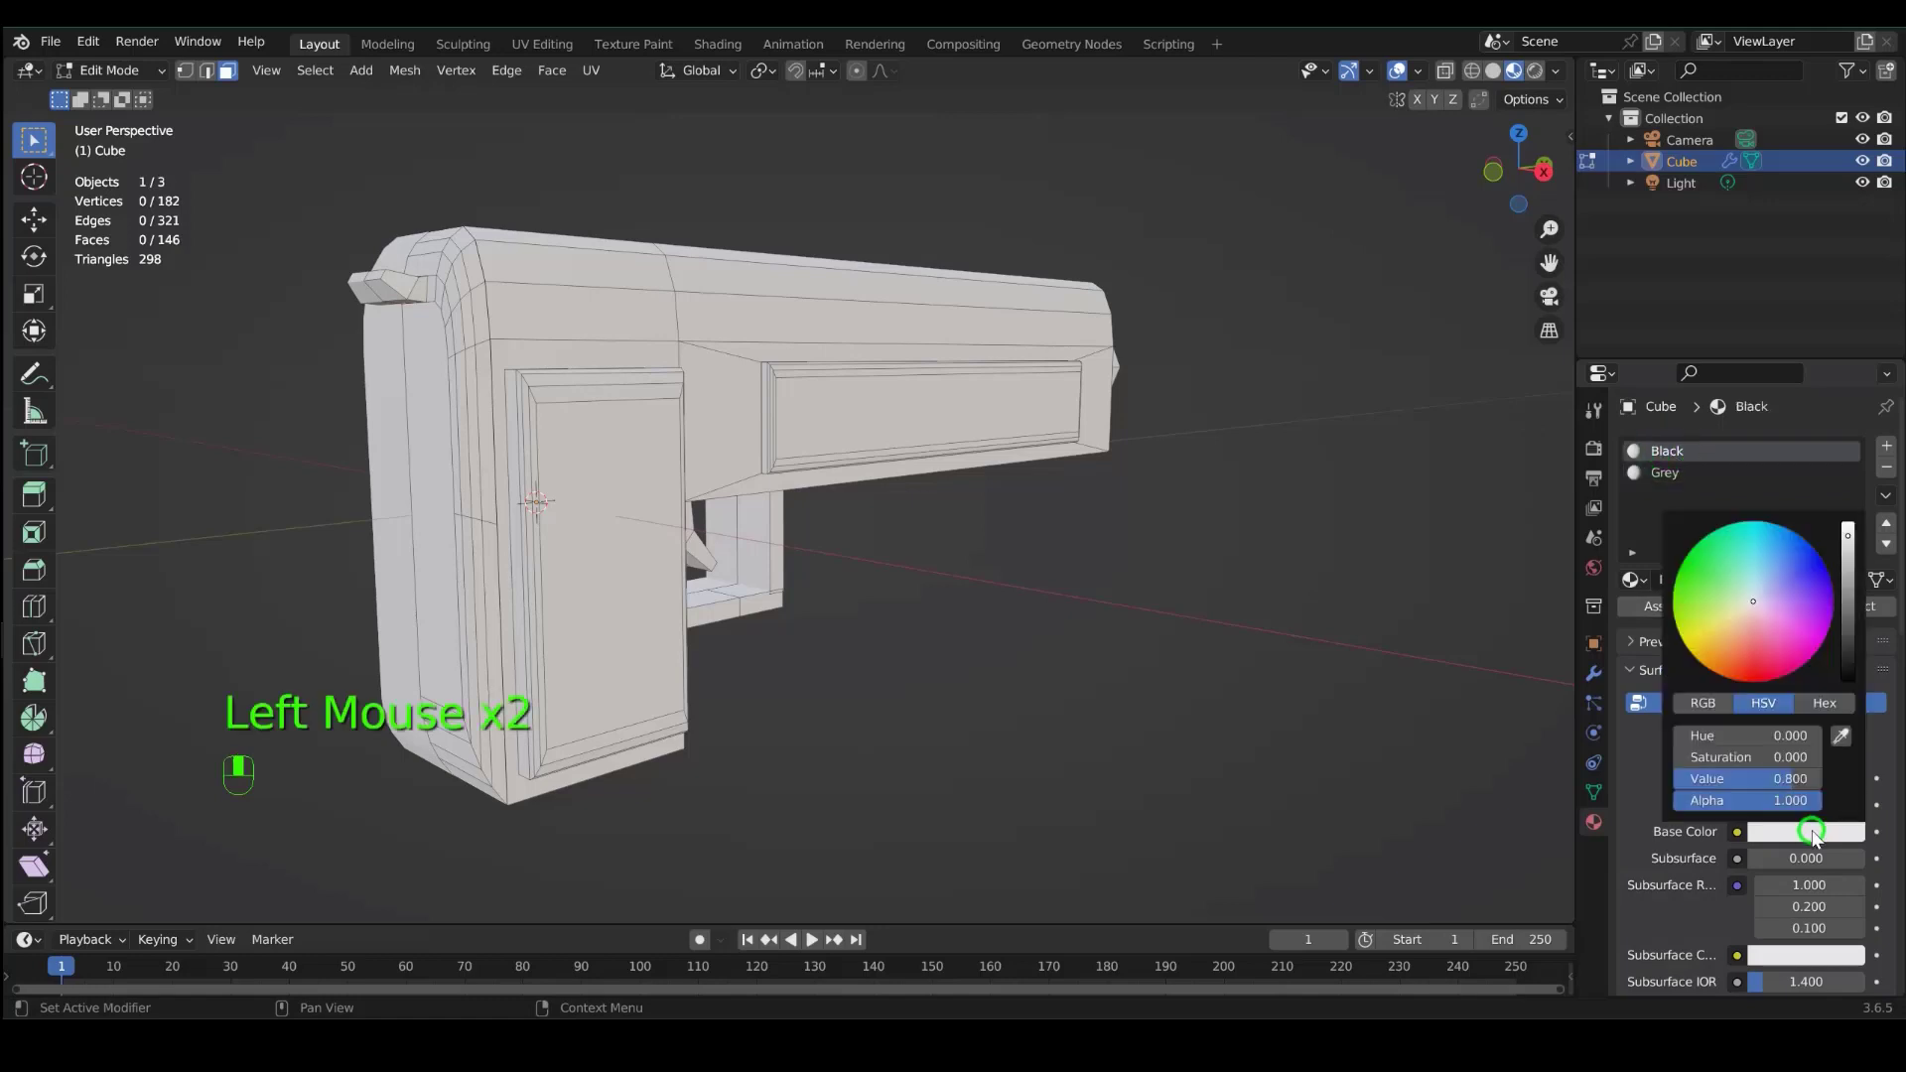
pyautogui.moveTo(1848, 569); pyautogui.dragTo(1848, 683)
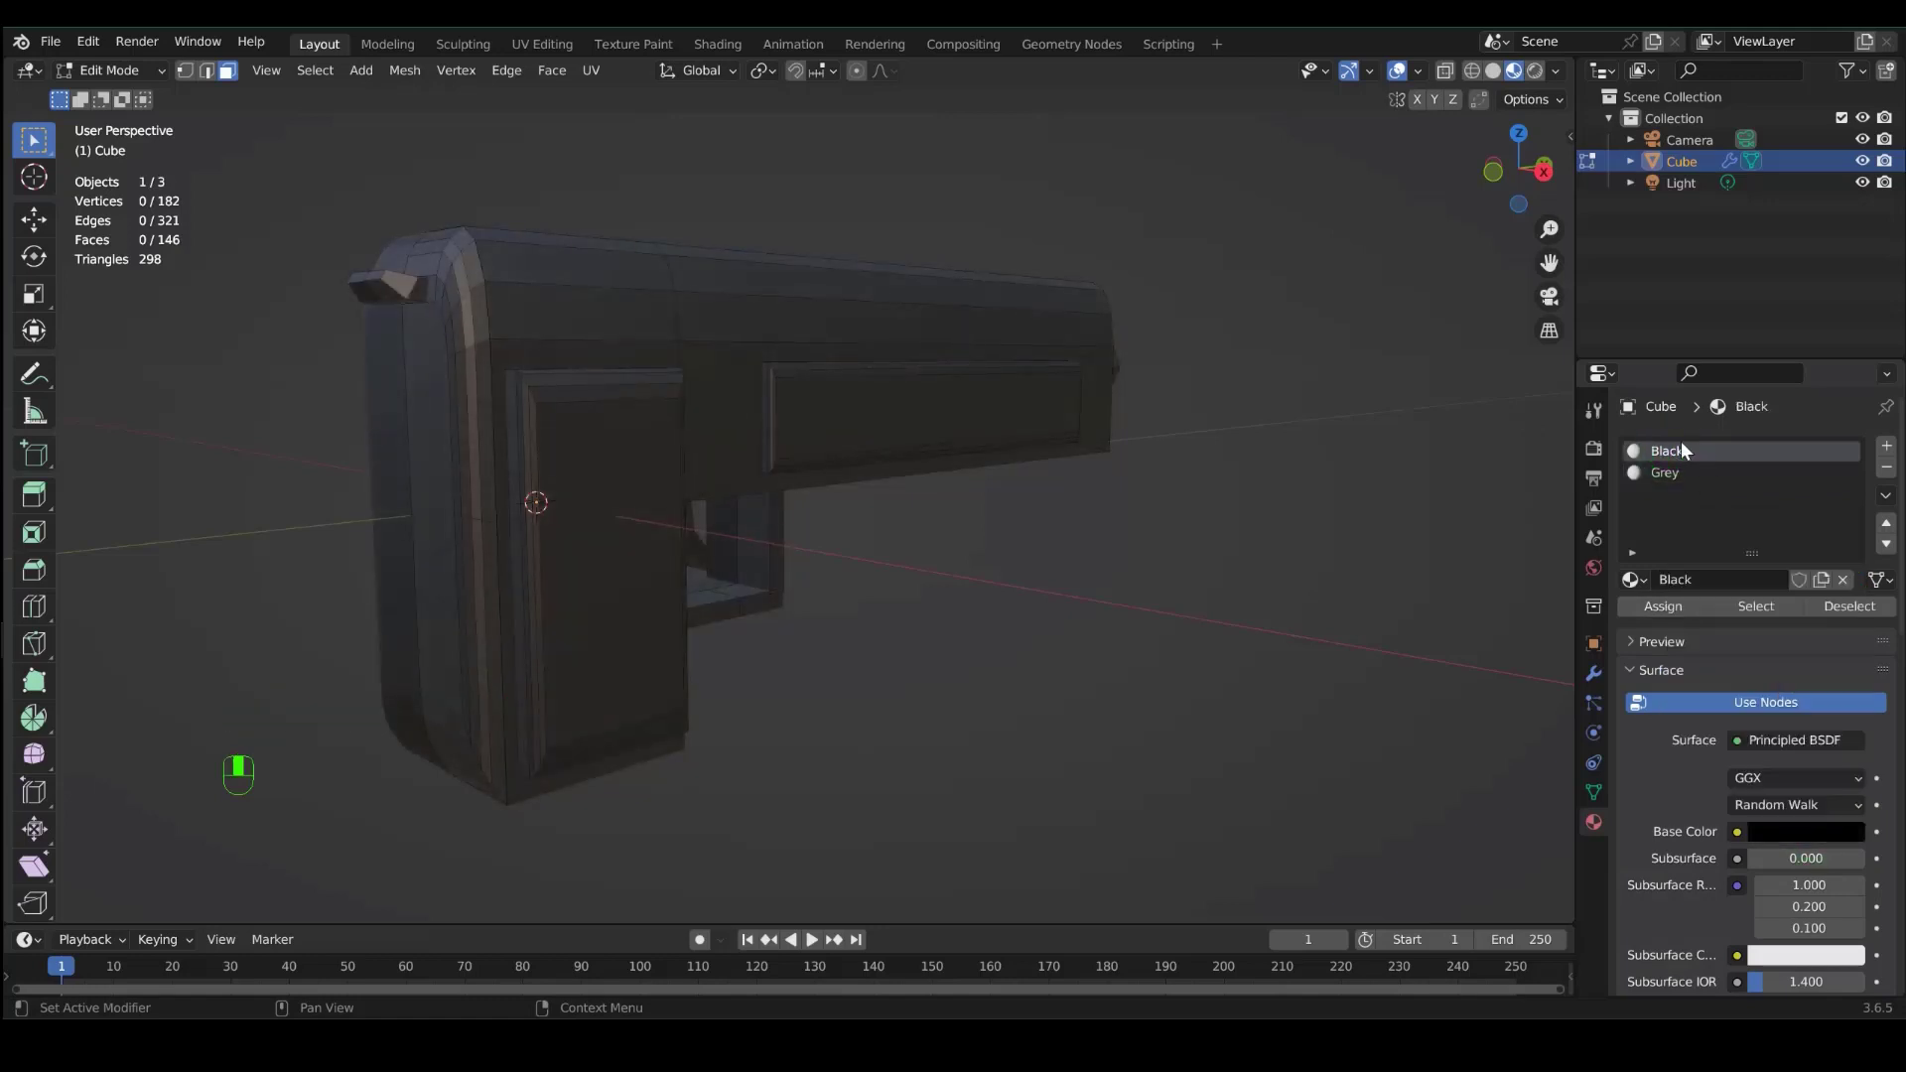
pyautogui.moveTo(555, 600); pyautogui.dragTo(502, 578, button='middle')
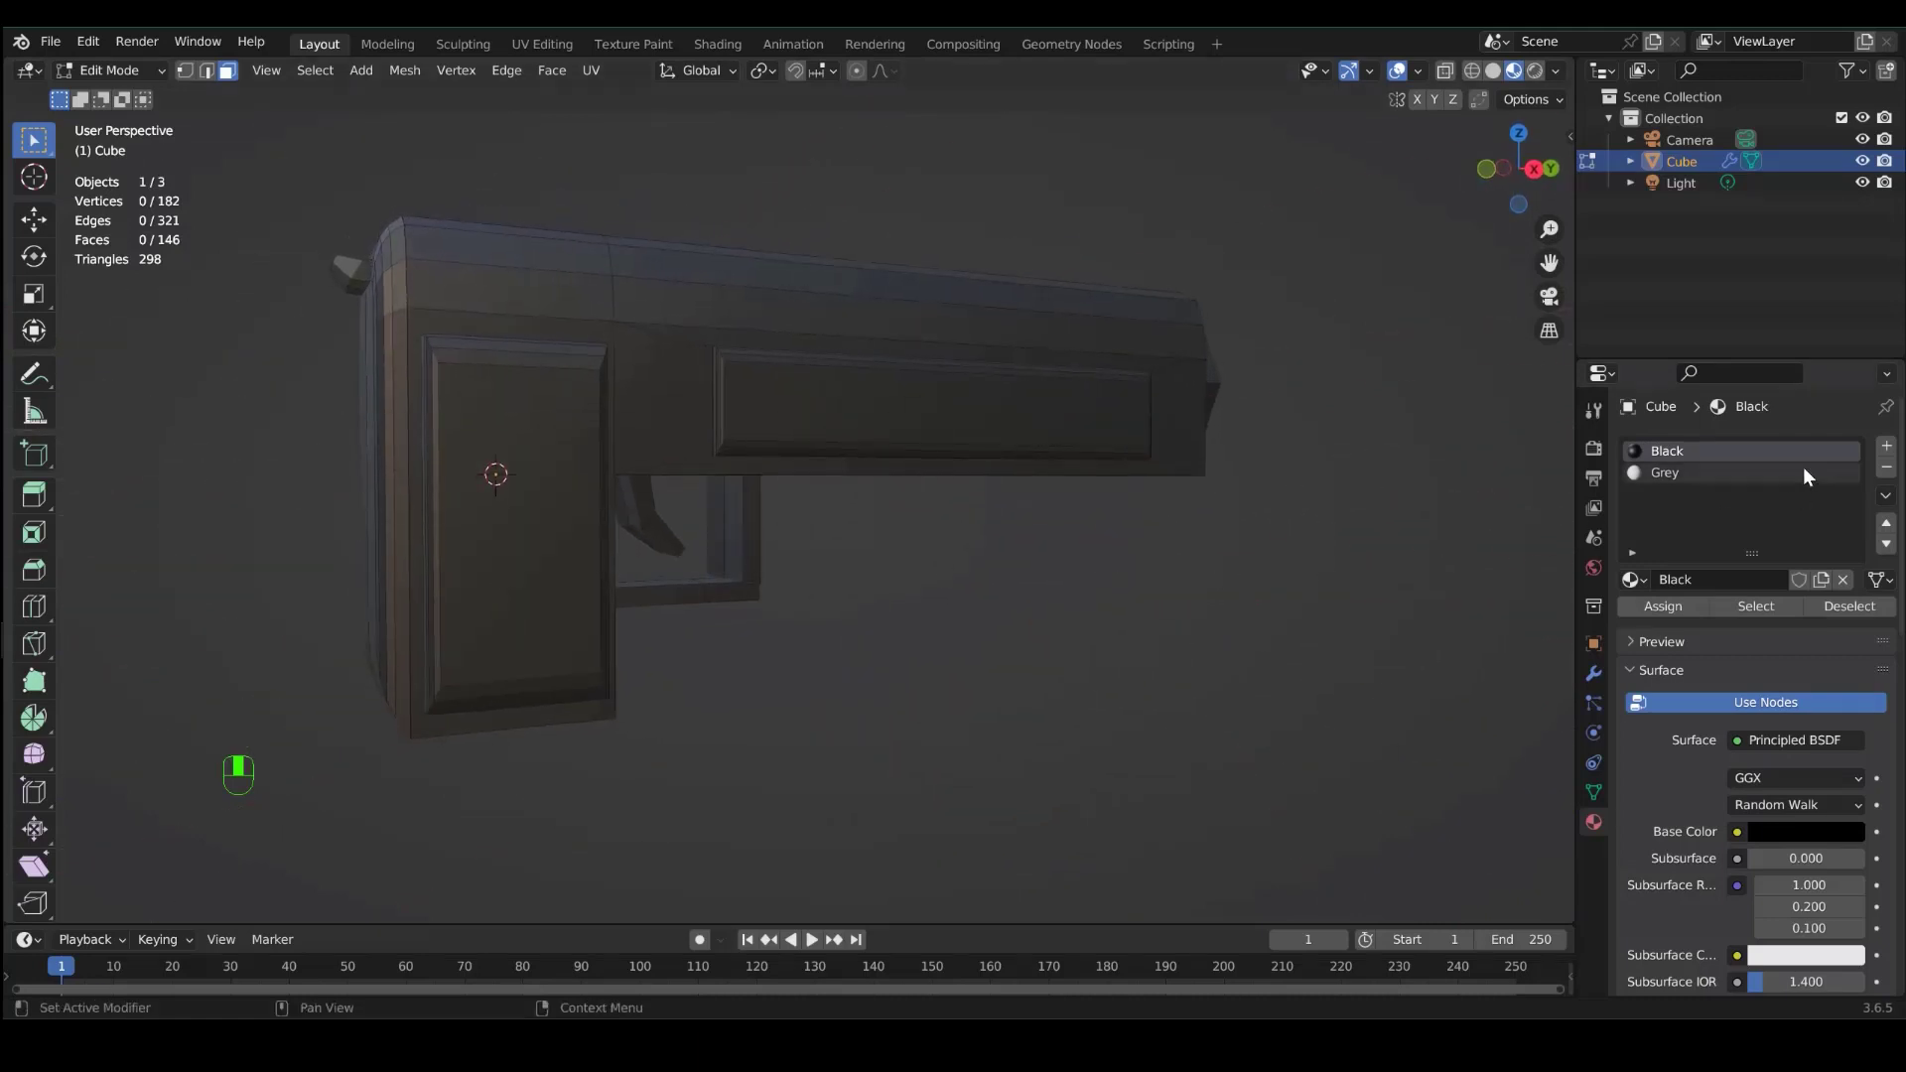
# - Select the grip's raised side panel by growing the selection from its flat outer face to its bevelled borders
pyautogui.click(1677, 480)
pyautogui.click(1677, 481)
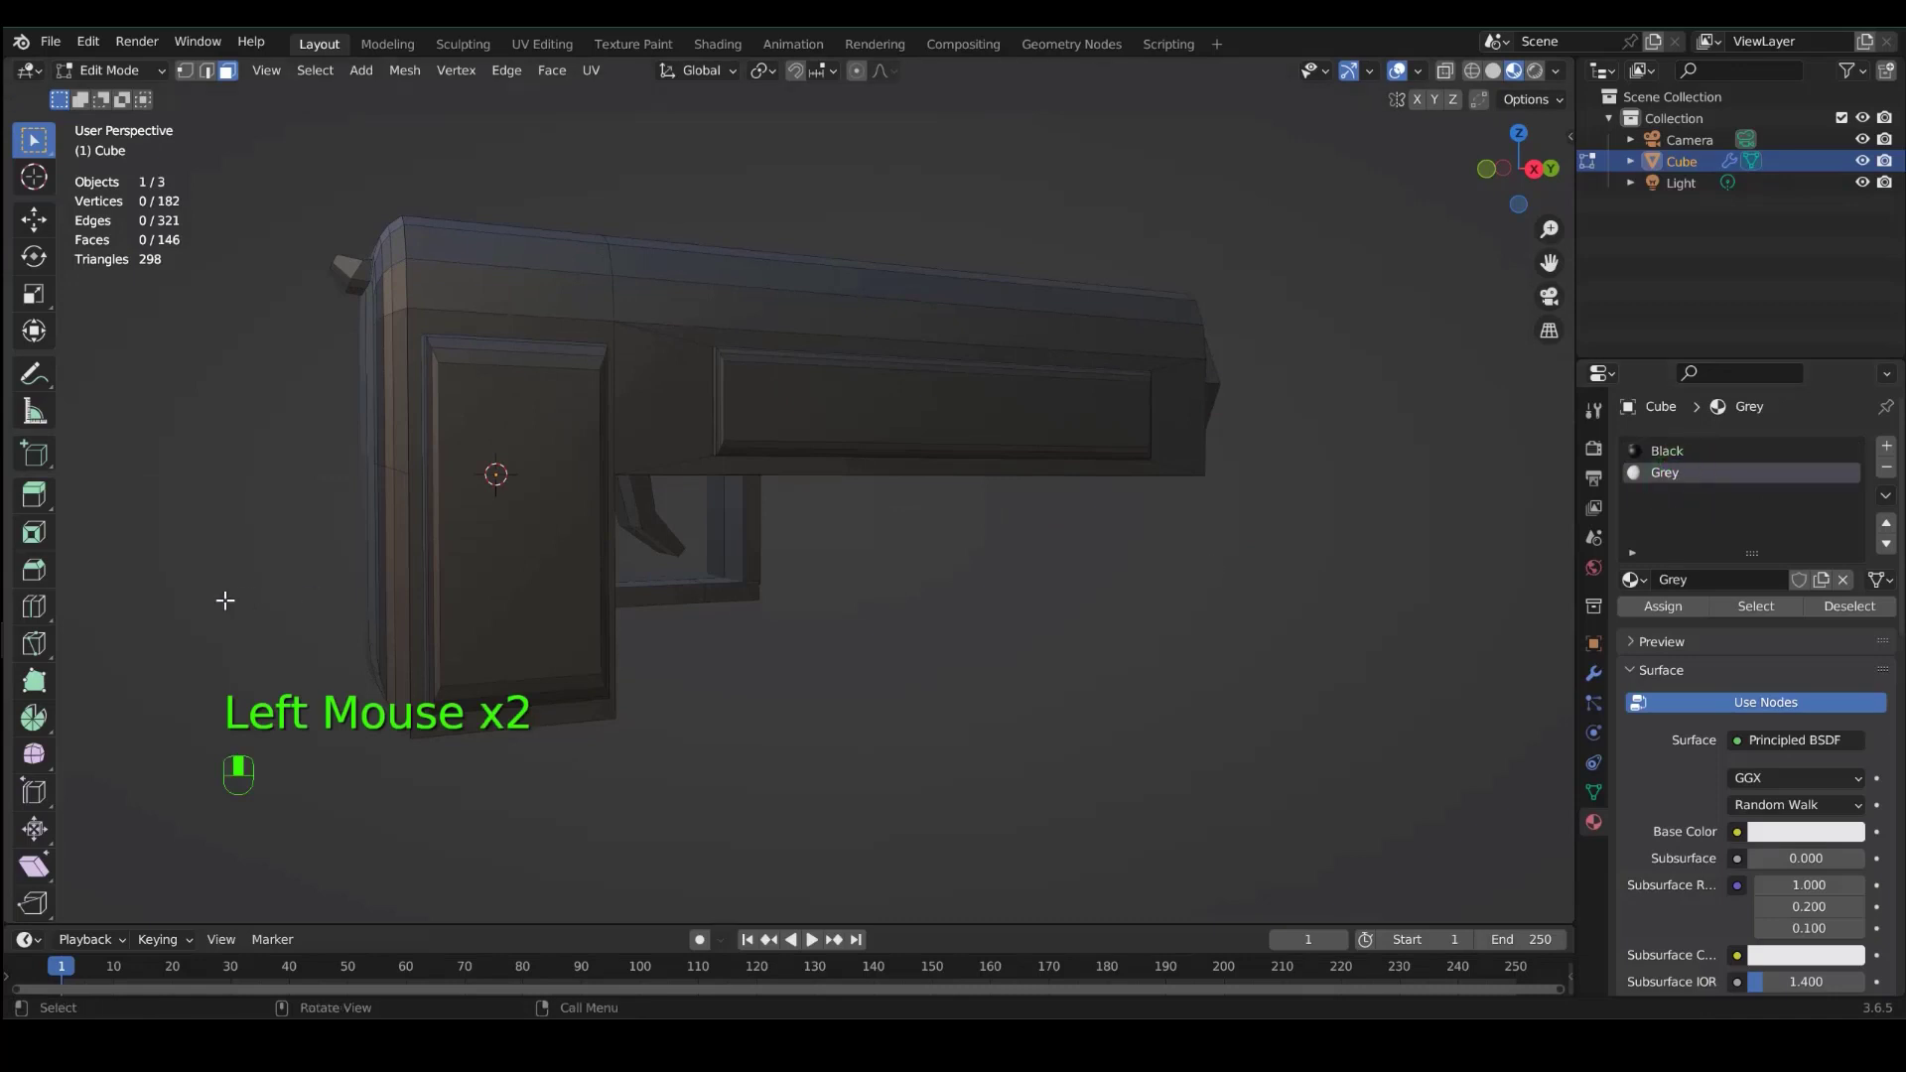
pyautogui.click(479, 518)
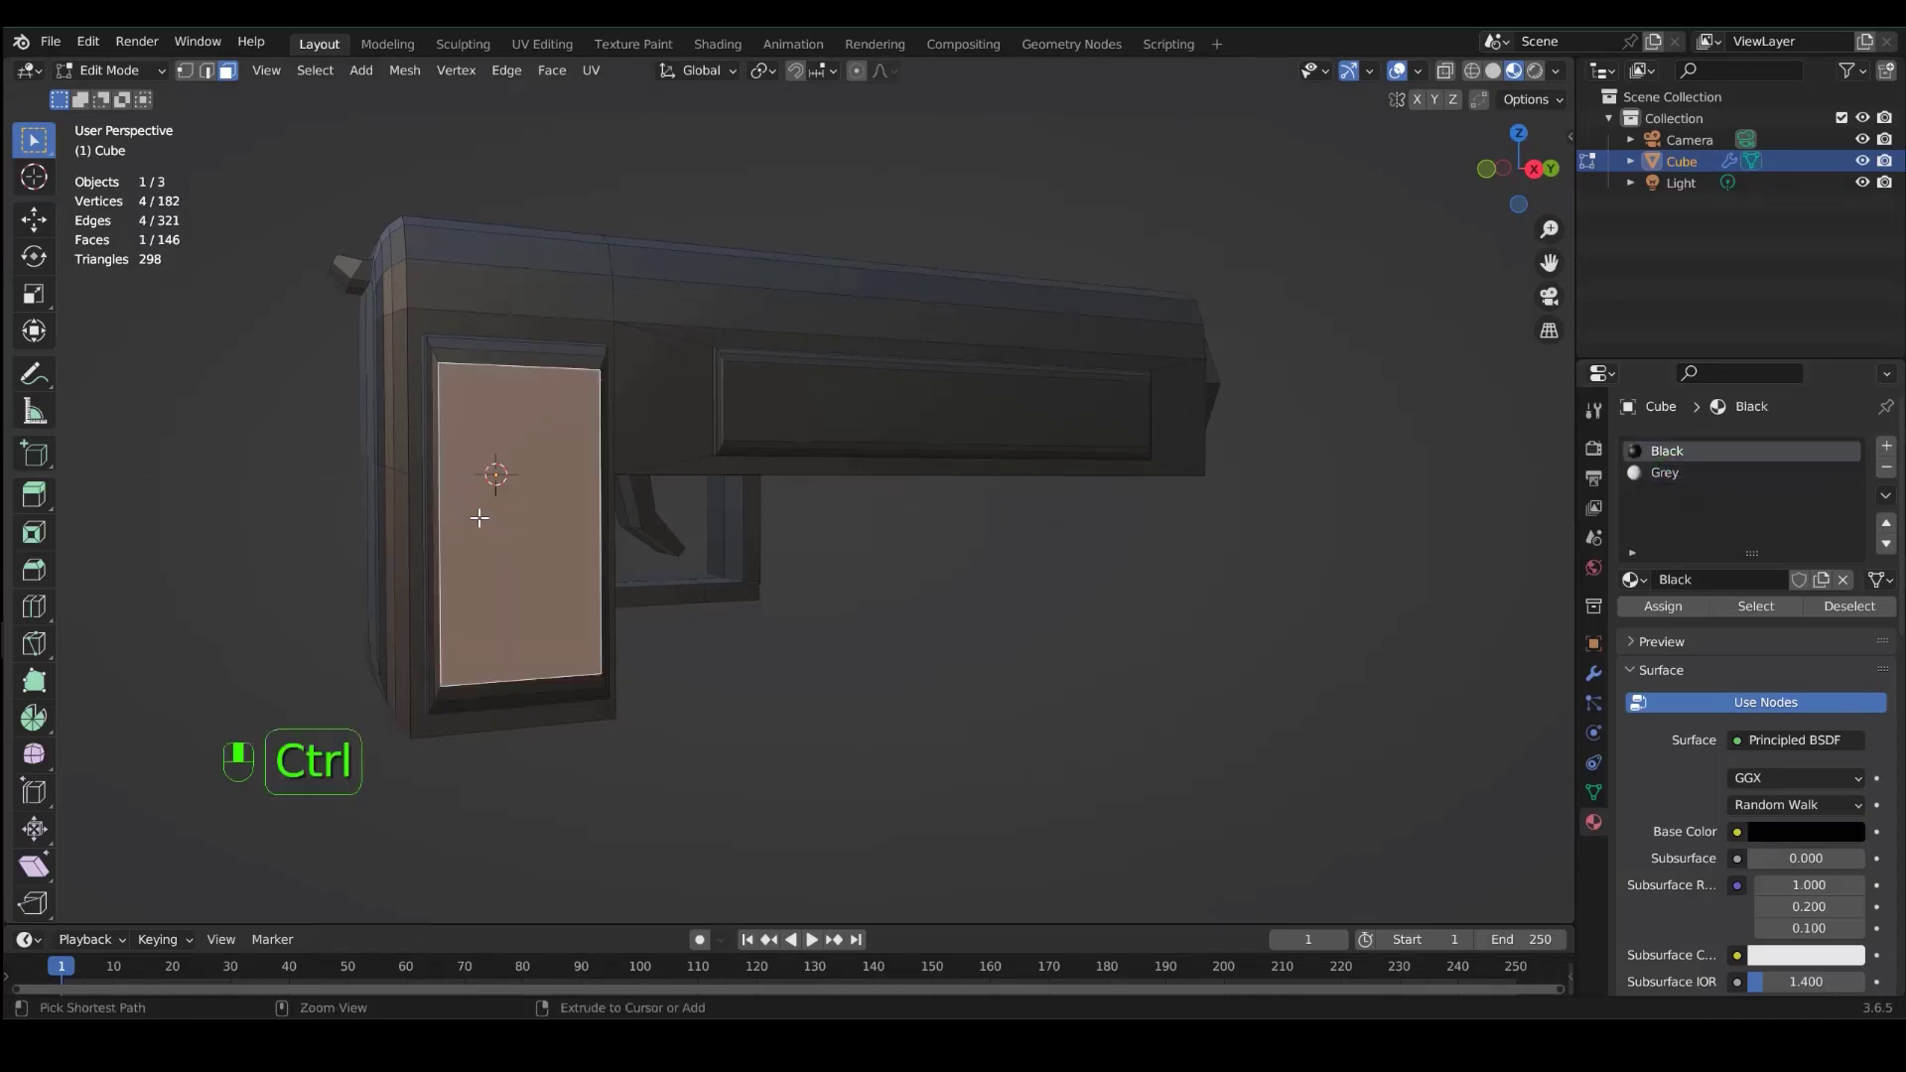
pyautogui.press('ctrl+KP_Add')
pyautogui.press('ctrl+KP_Add')
pyautogui.press('ctrl+KP_Add')
pyautogui.press('ctrl+KP_Add')
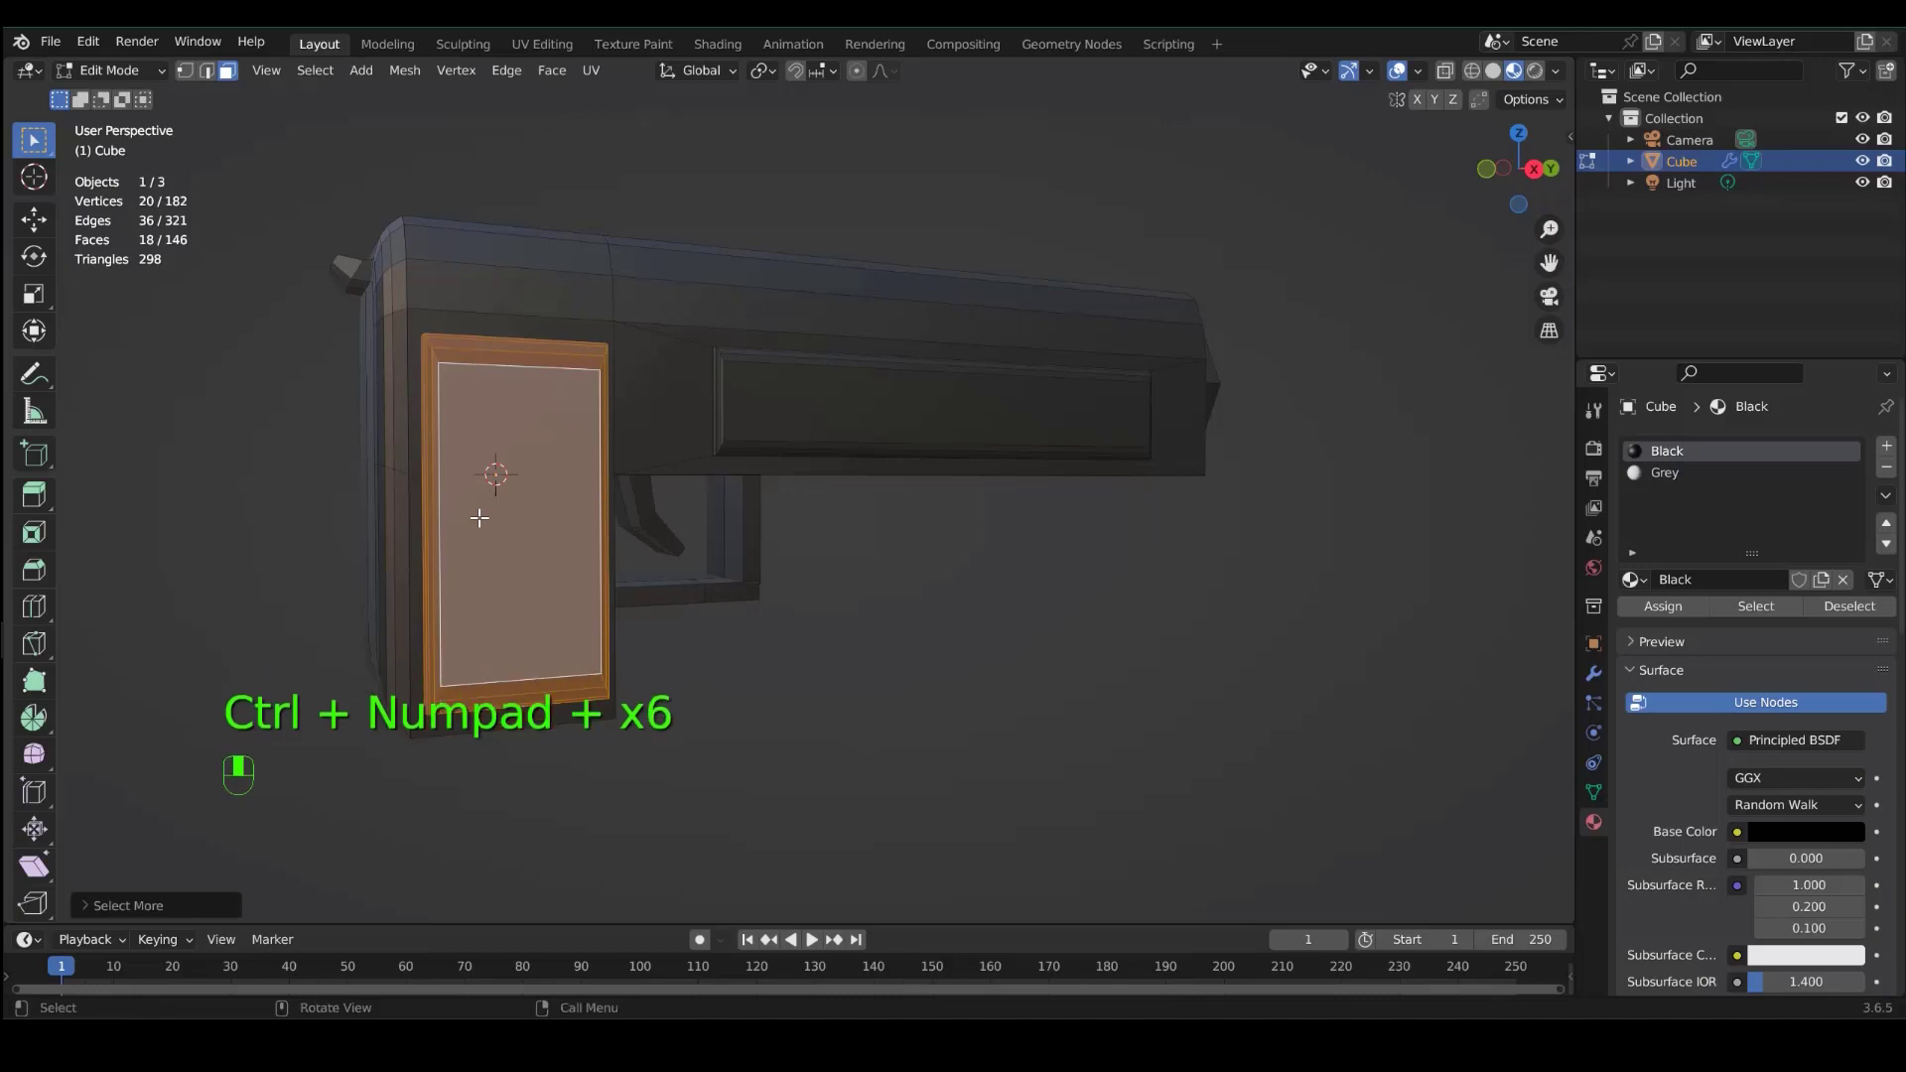
# - Darken the Grey material's base color to a neutral grey with a value of 0.410
pyautogui.click(1676, 471)
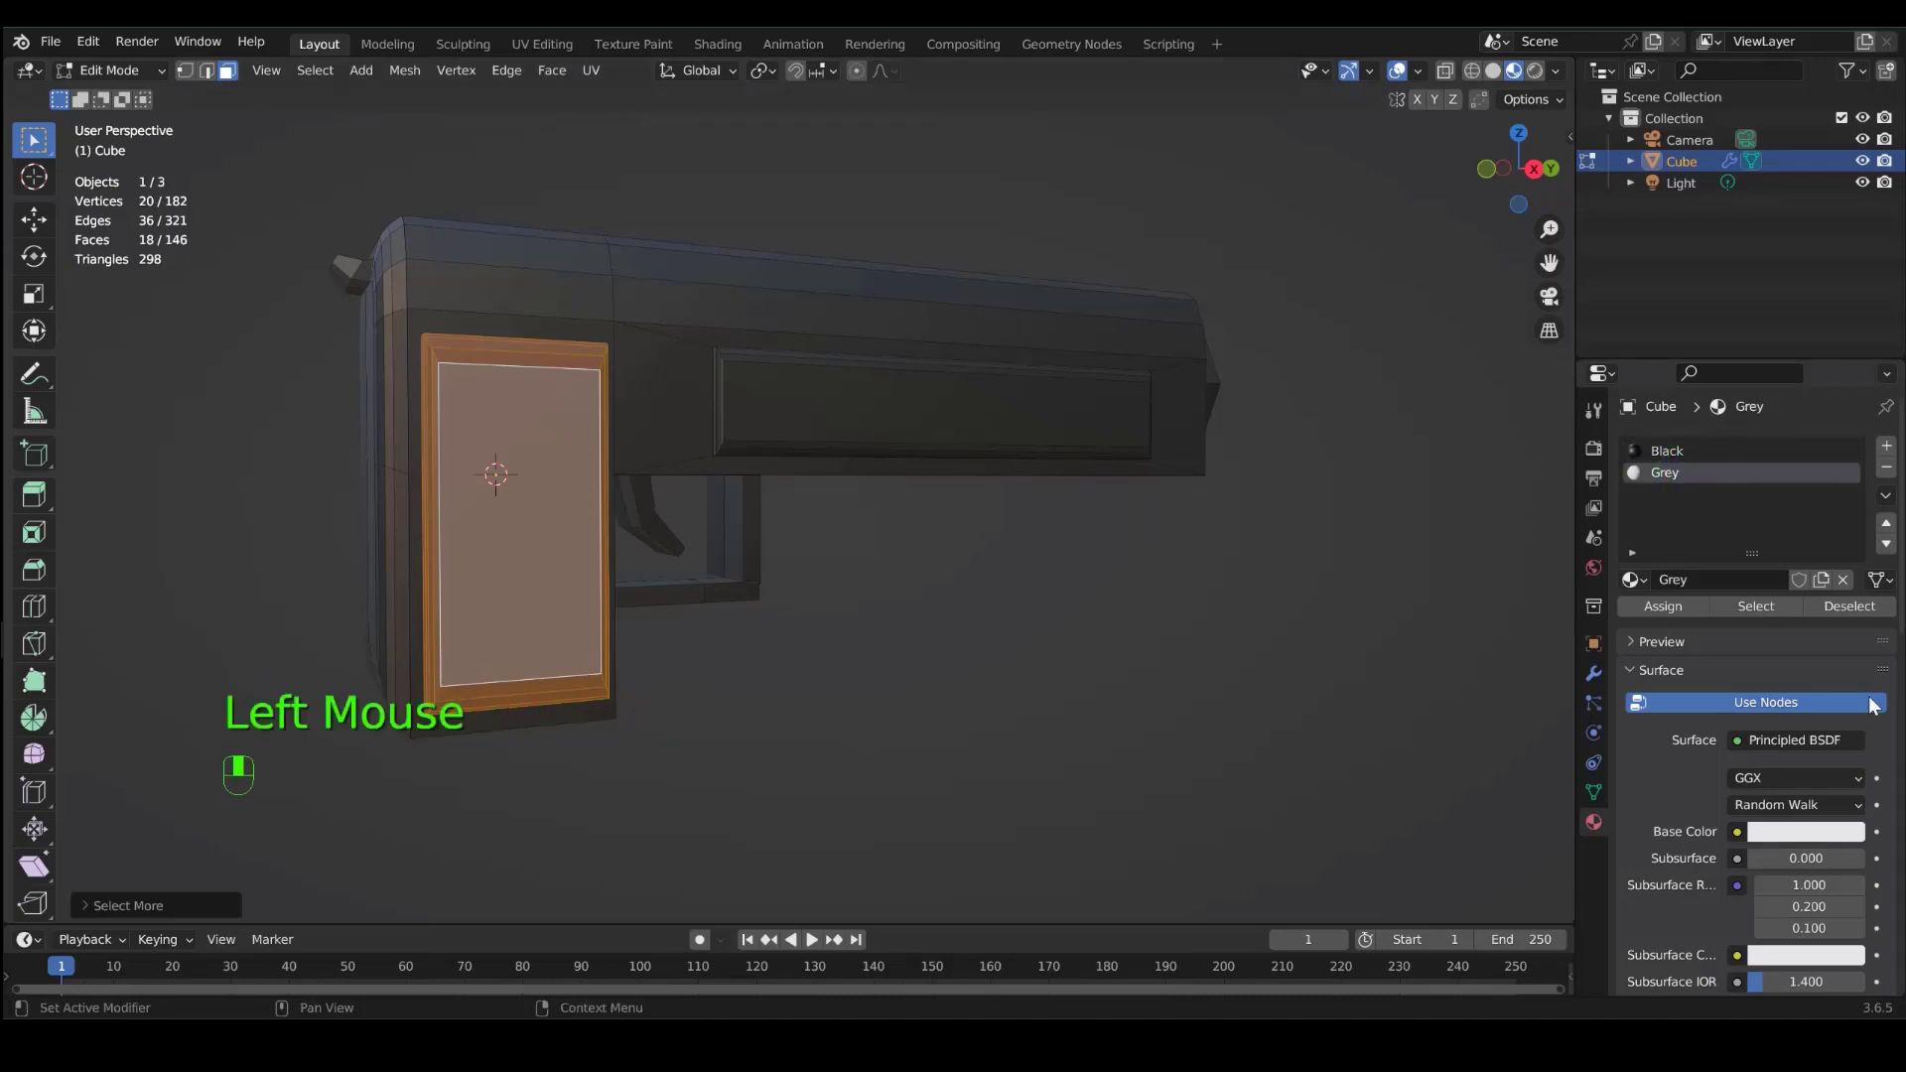
pyautogui.click(1802, 832)
pyautogui.moveTo(1860, 570)
pyautogui.mouseDown()
pyautogui.moveTo(1848, 615)
pyautogui.moveTo(1849, 578)
pyautogui.mouseUp()
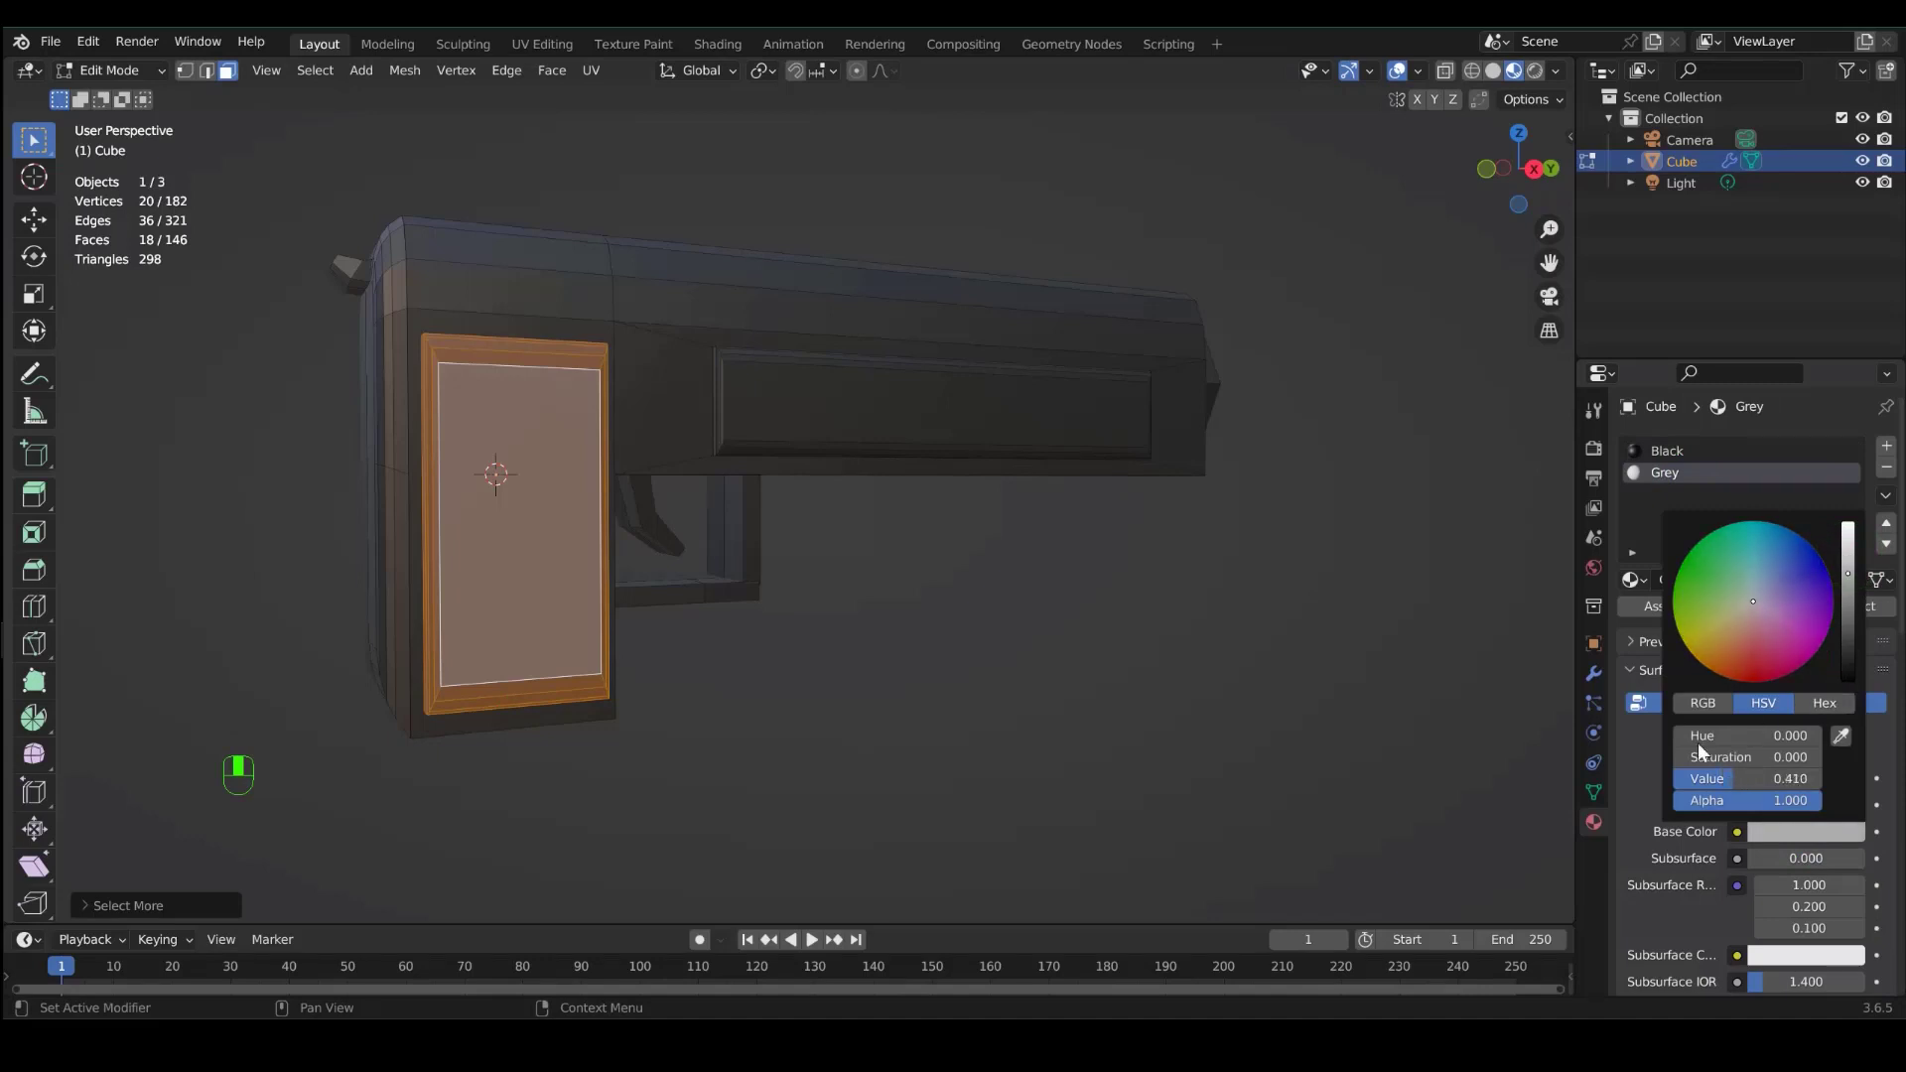
# - Adjust the Grey material's roughness slightly and assign Grey to the selected grip panel faces
pyautogui.scroll(-6, 1671, 891)
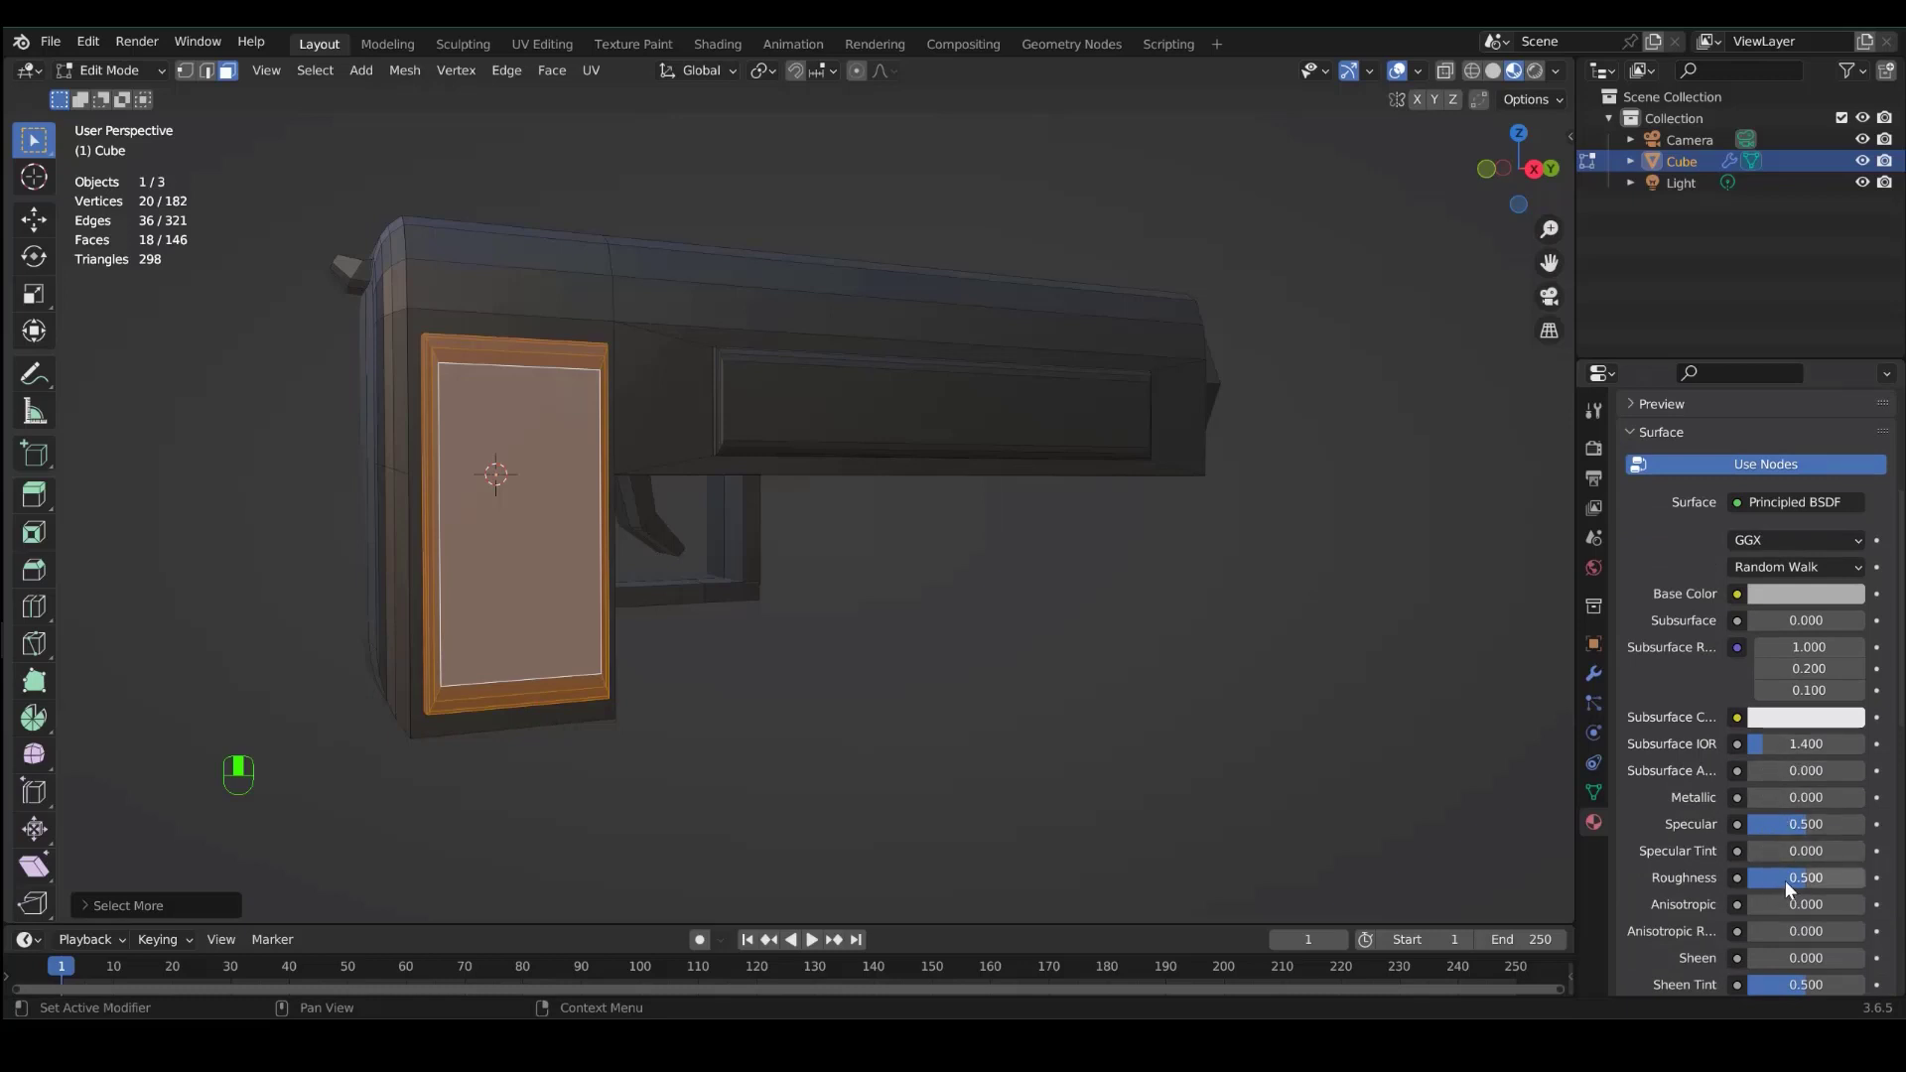
pyautogui.moveTo(1785, 877); pyautogui.dragTo(1778, 877)
pyautogui.scroll(2, 1822, 516)
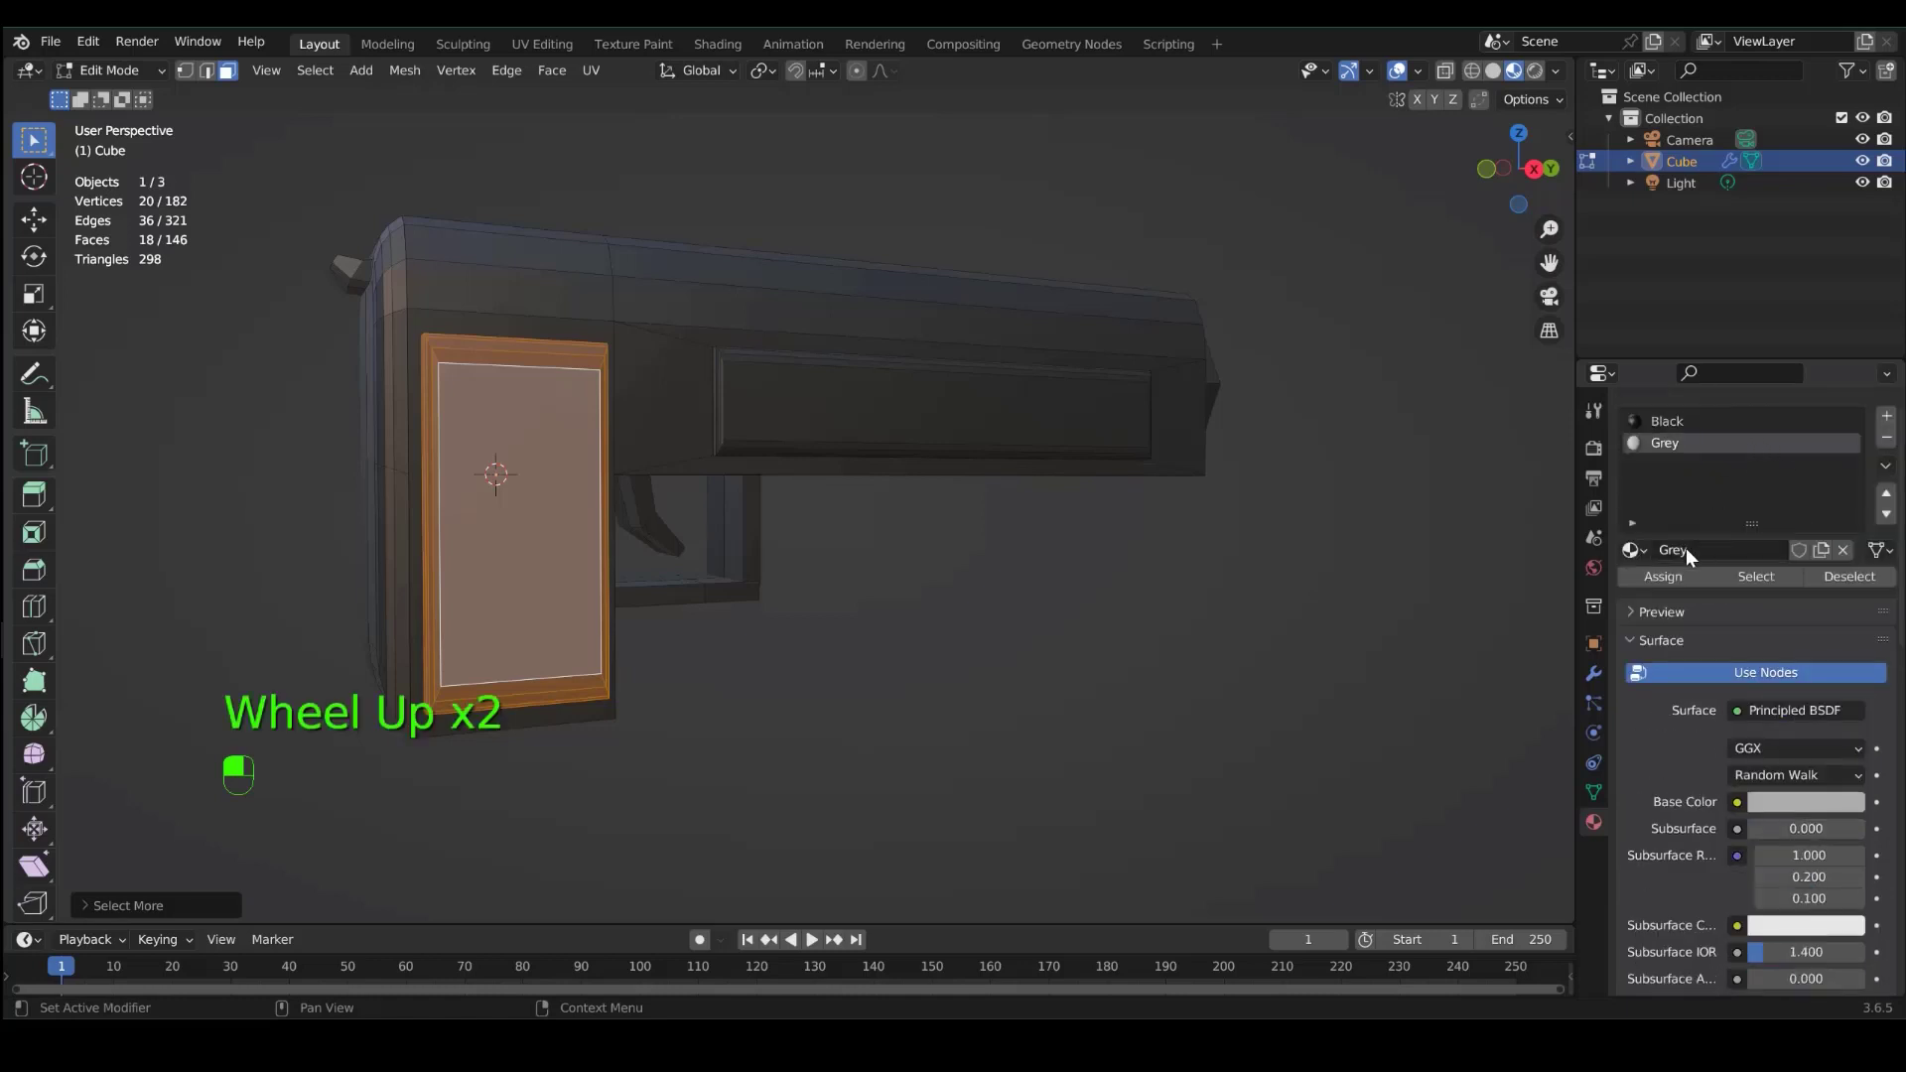
pyautogui.click(1662, 576)
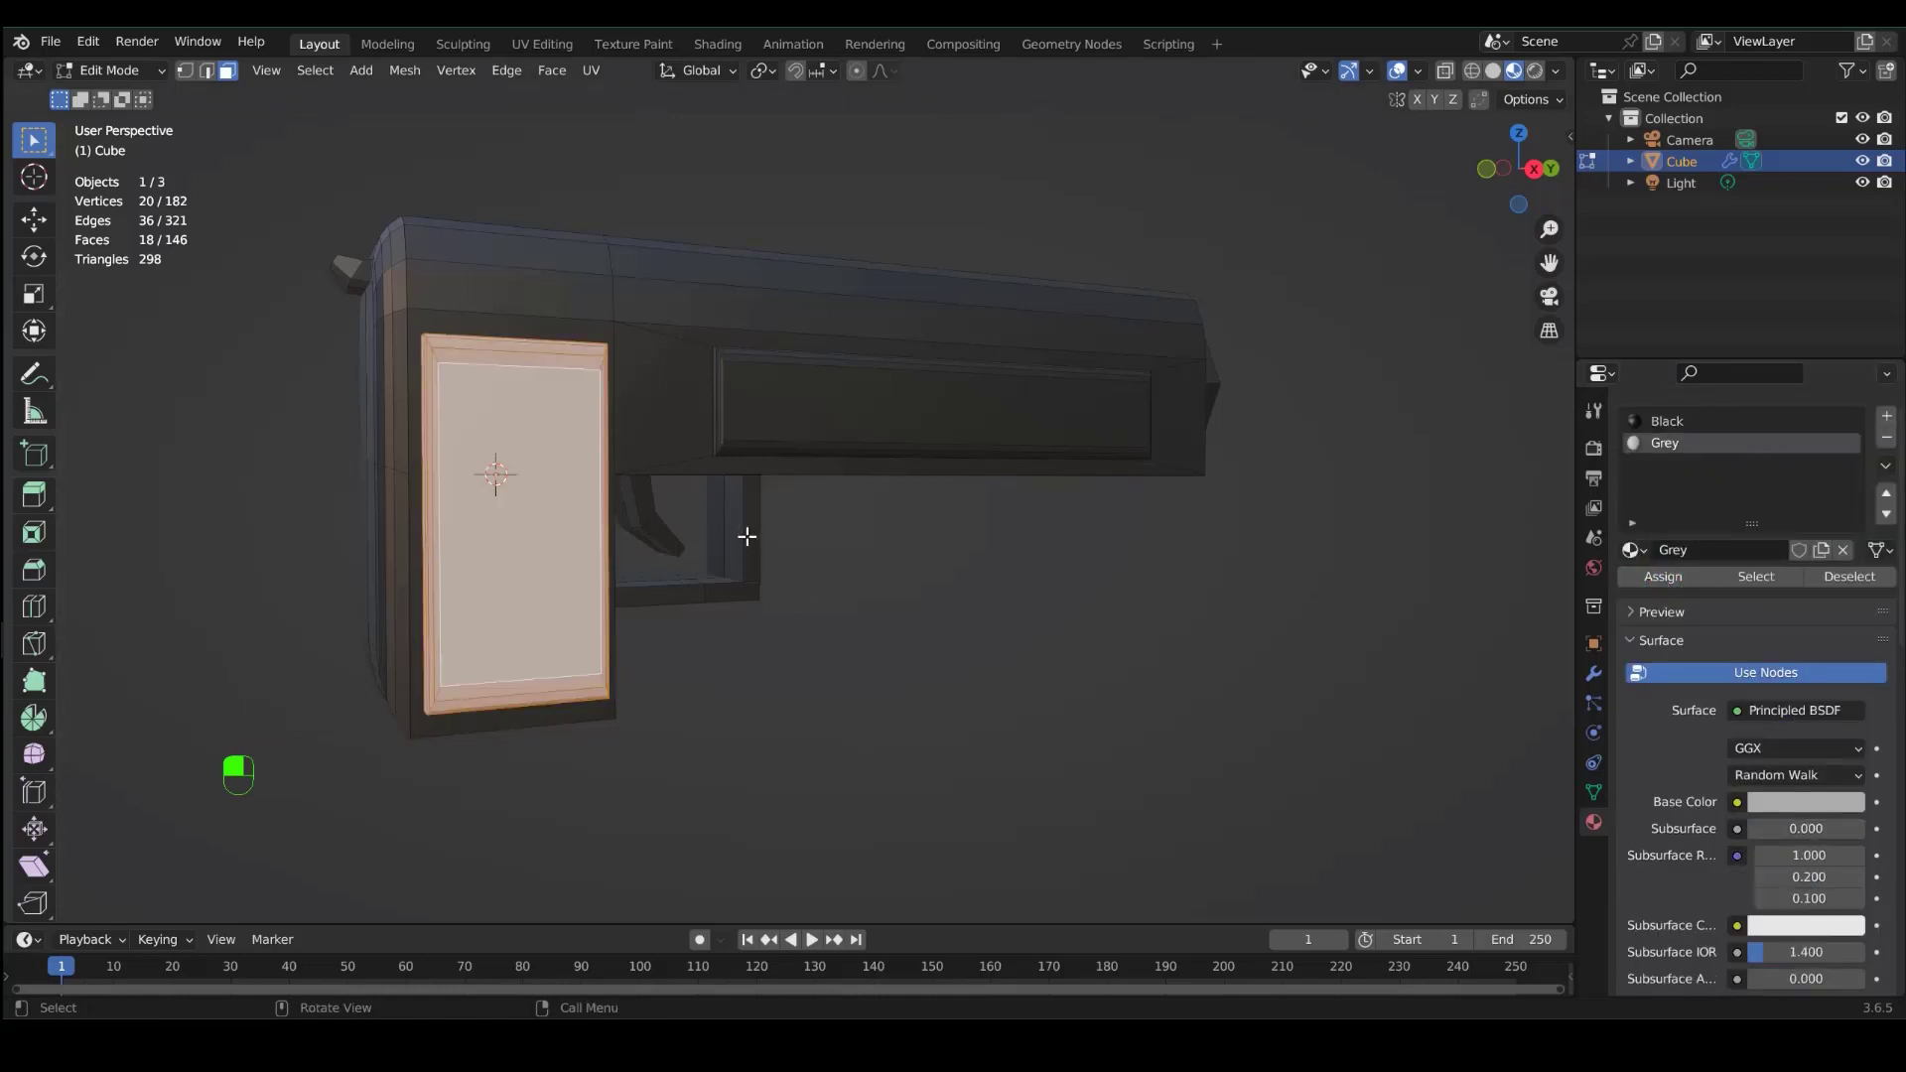
# - Select the whole raised panel on the barrel's side, without the surrounding body faces, and assign it the Grey material
pyautogui.click(672, 392)
pyautogui.click(1012, 457)
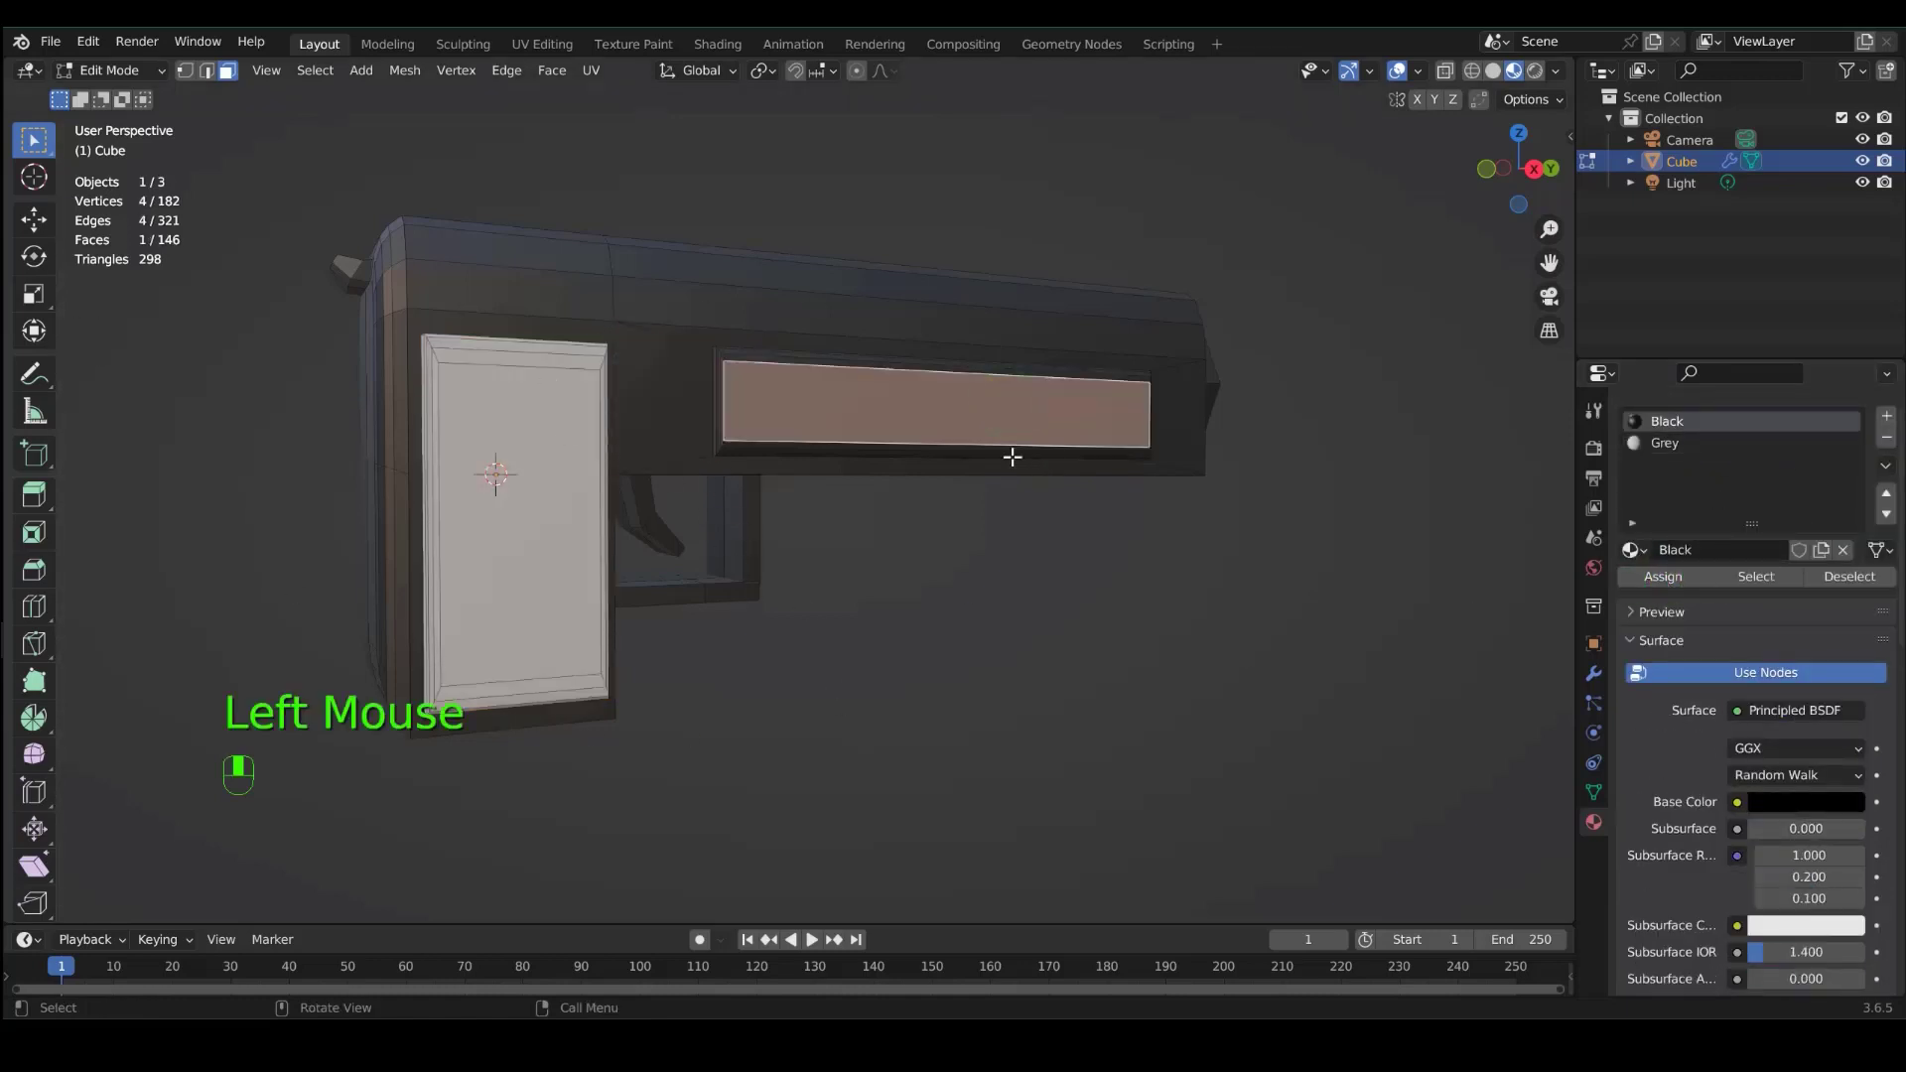
pyautogui.press('ctrl+KP_Add')
pyautogui.press('ctrl+KP_Add')
pyautogui.press('ctrl+KP_Add')
pyautogui.press('ctrl+KP_Add')
pyautogui.press('ctrl+KP_Add')
pyautogui.press('ctrl+KP_Add')
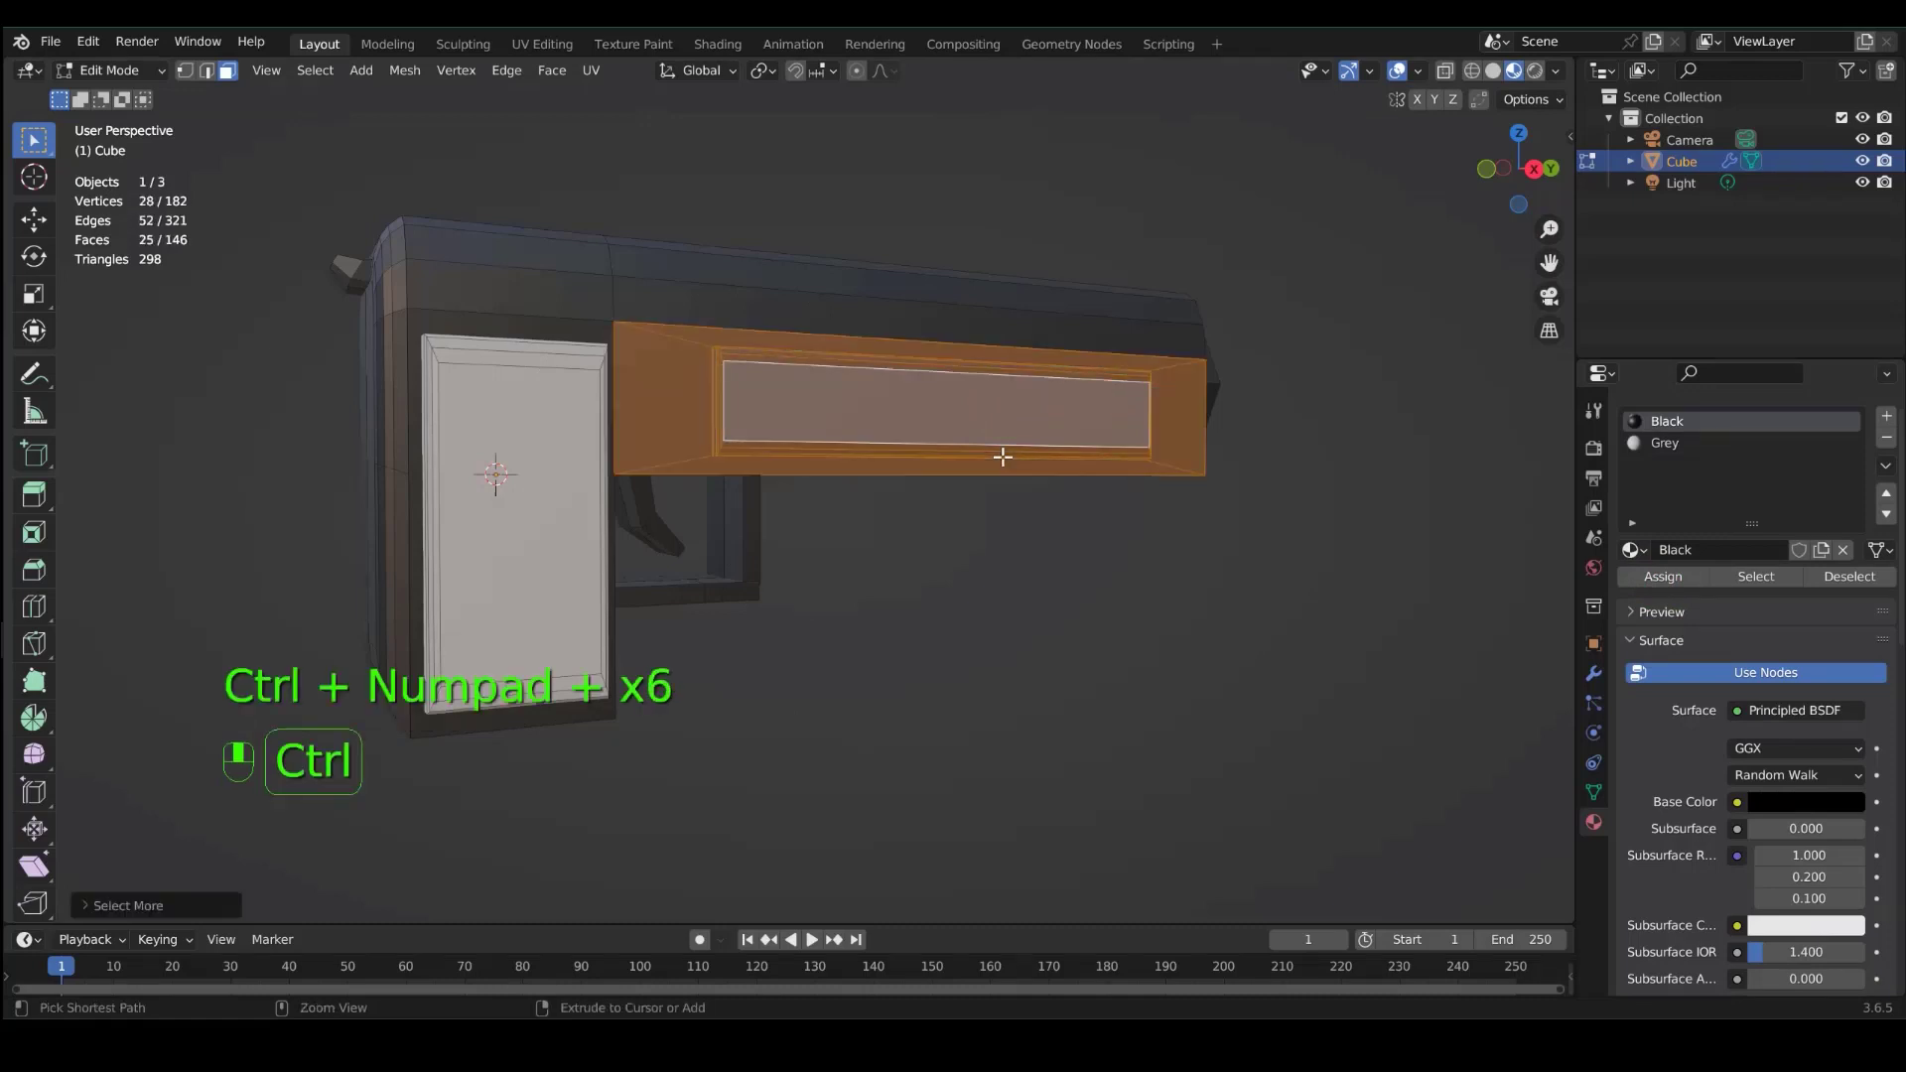
pyautogui.press('ctrl+KP_Subtract')
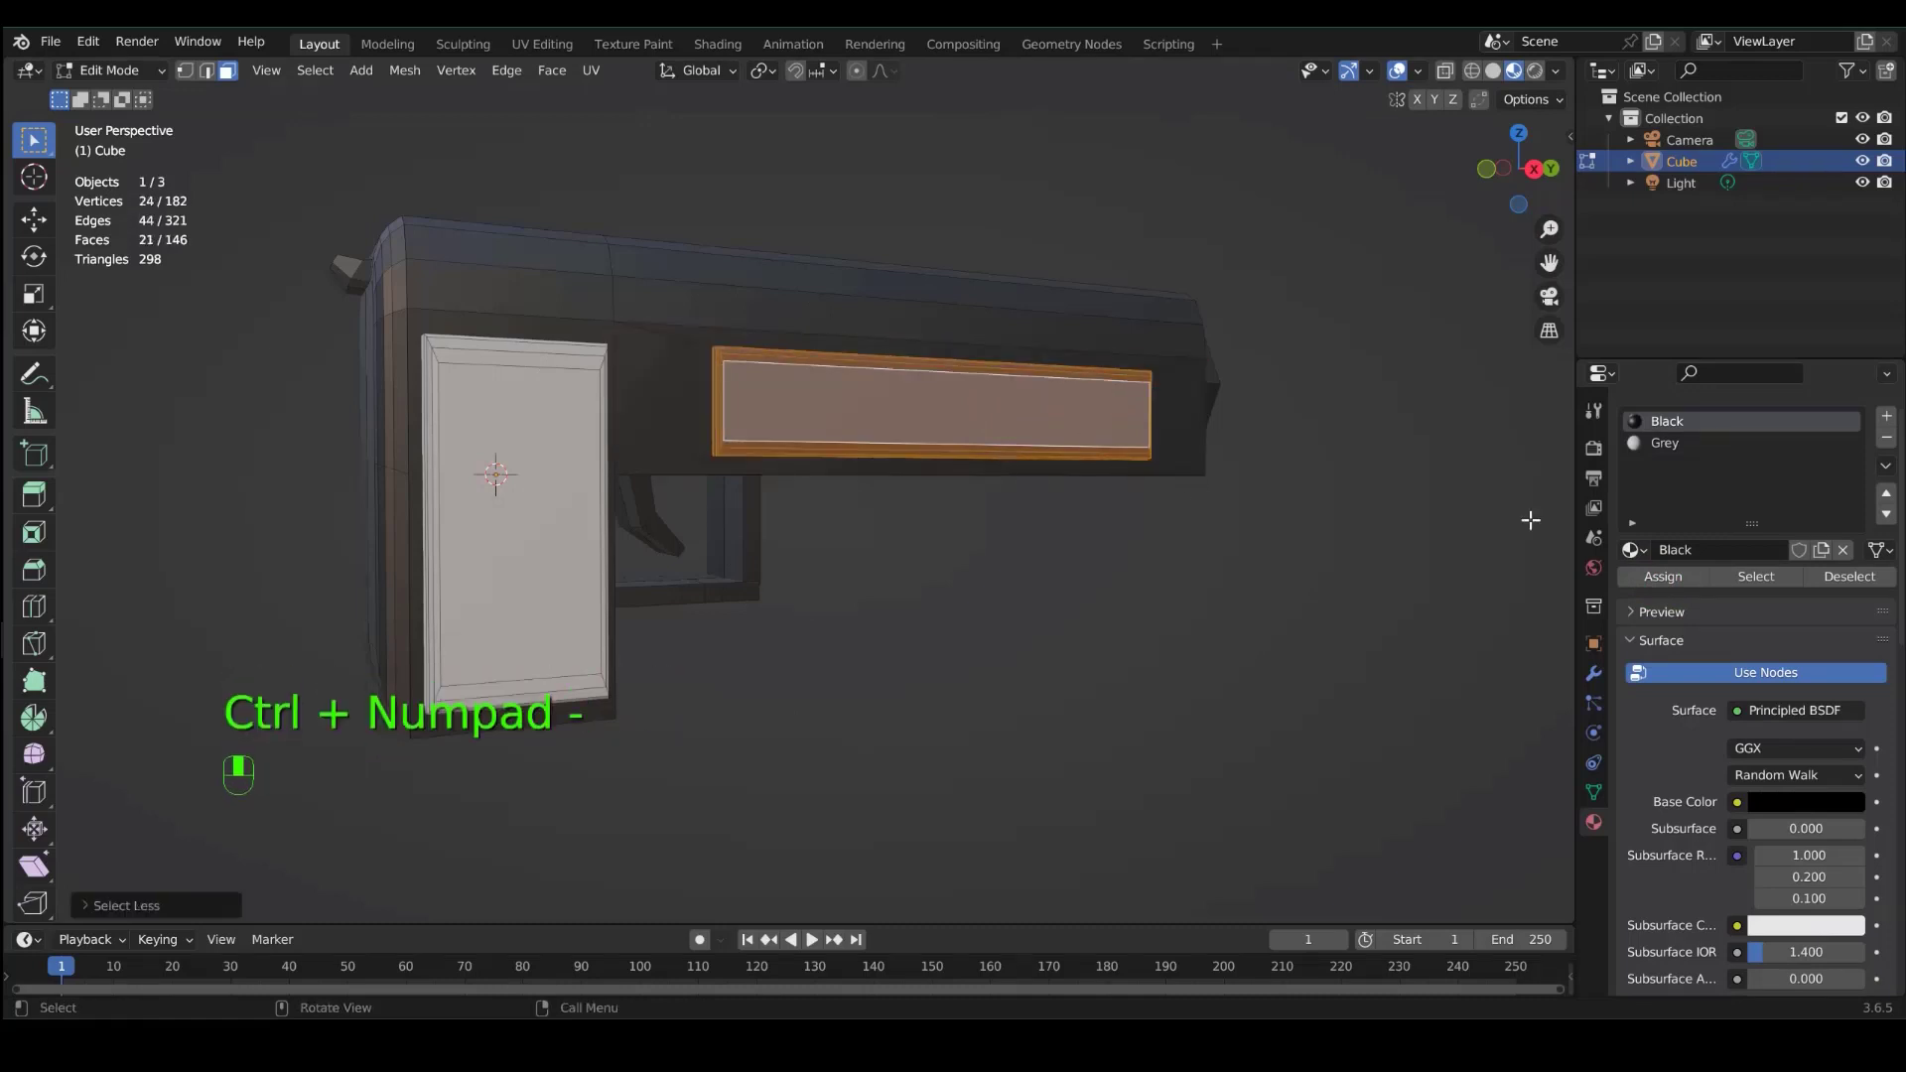
pyautogui.click(1670, 443)
pyautogui.click(1664, 578)
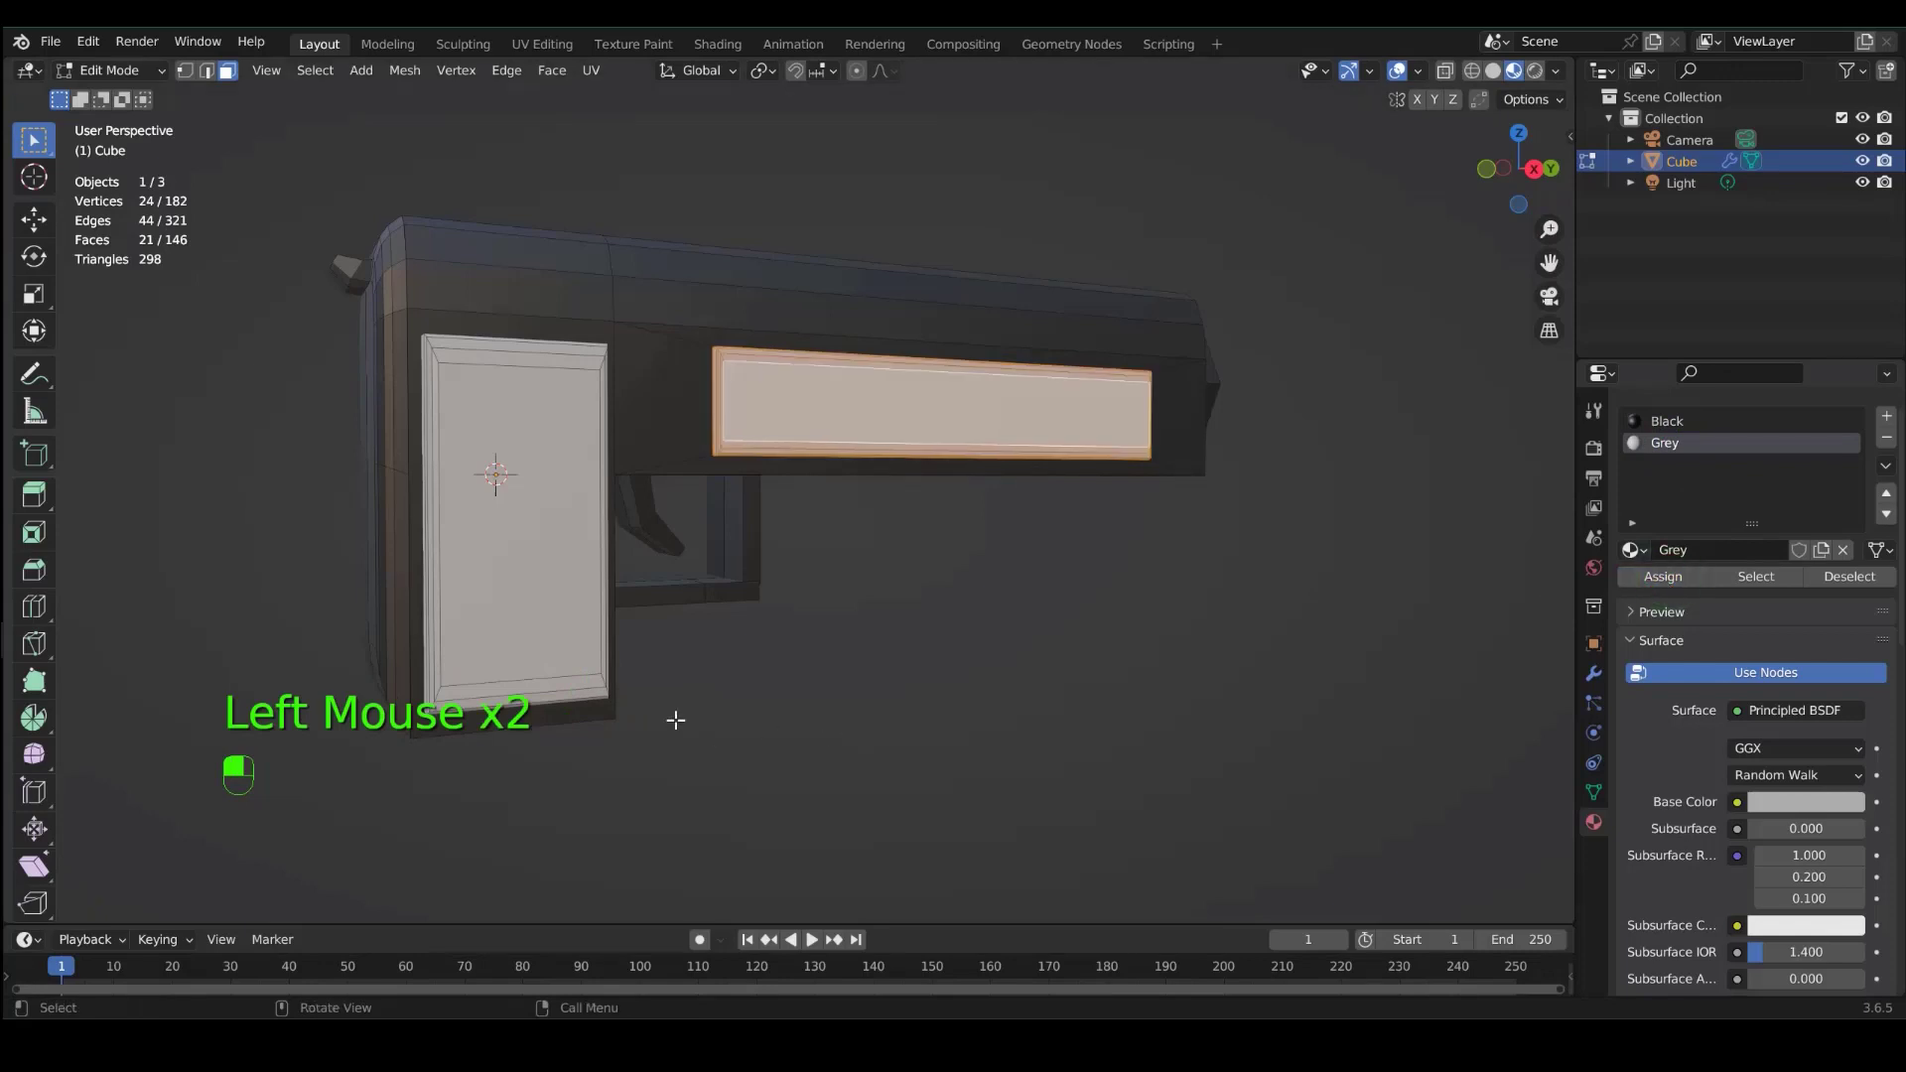
# - Select the entire linked trigger mesh and assign it the Grey material
pyautogui.click(654, 527)
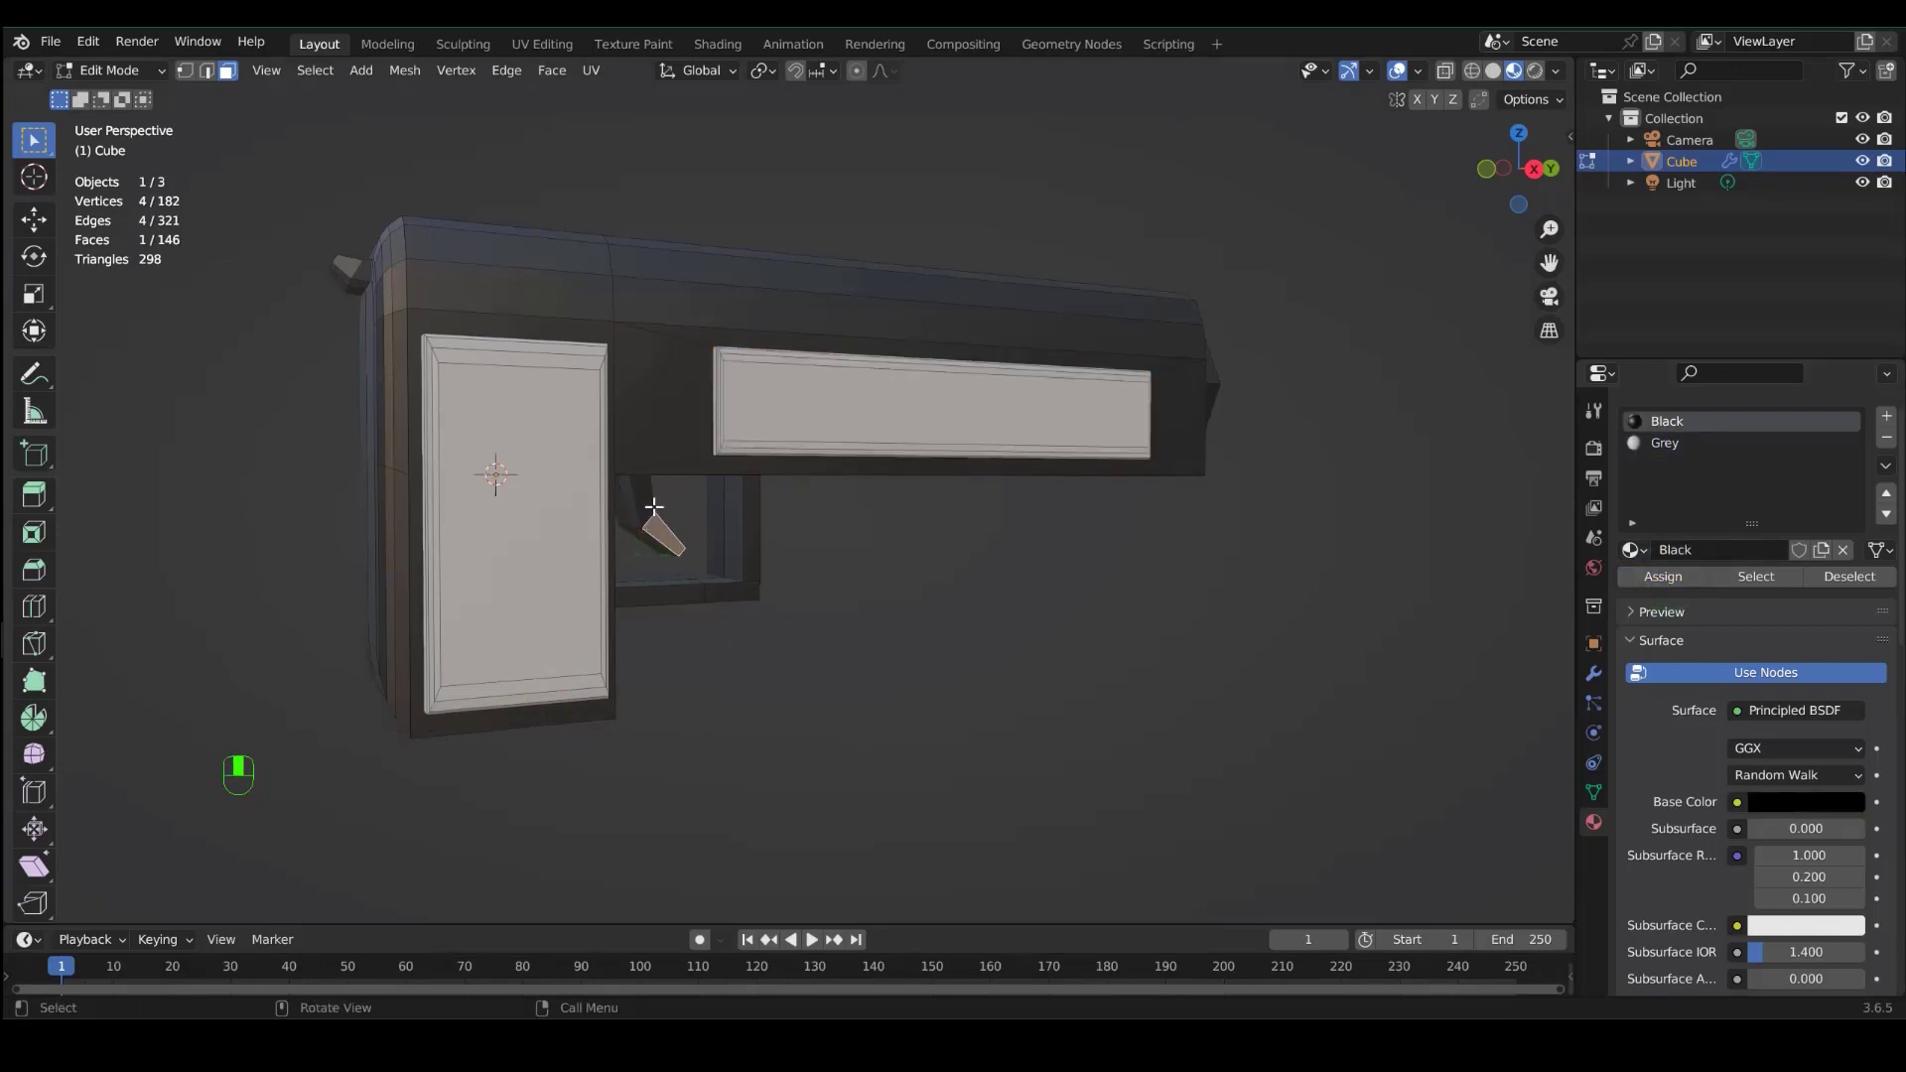
pyautogui.press('l')
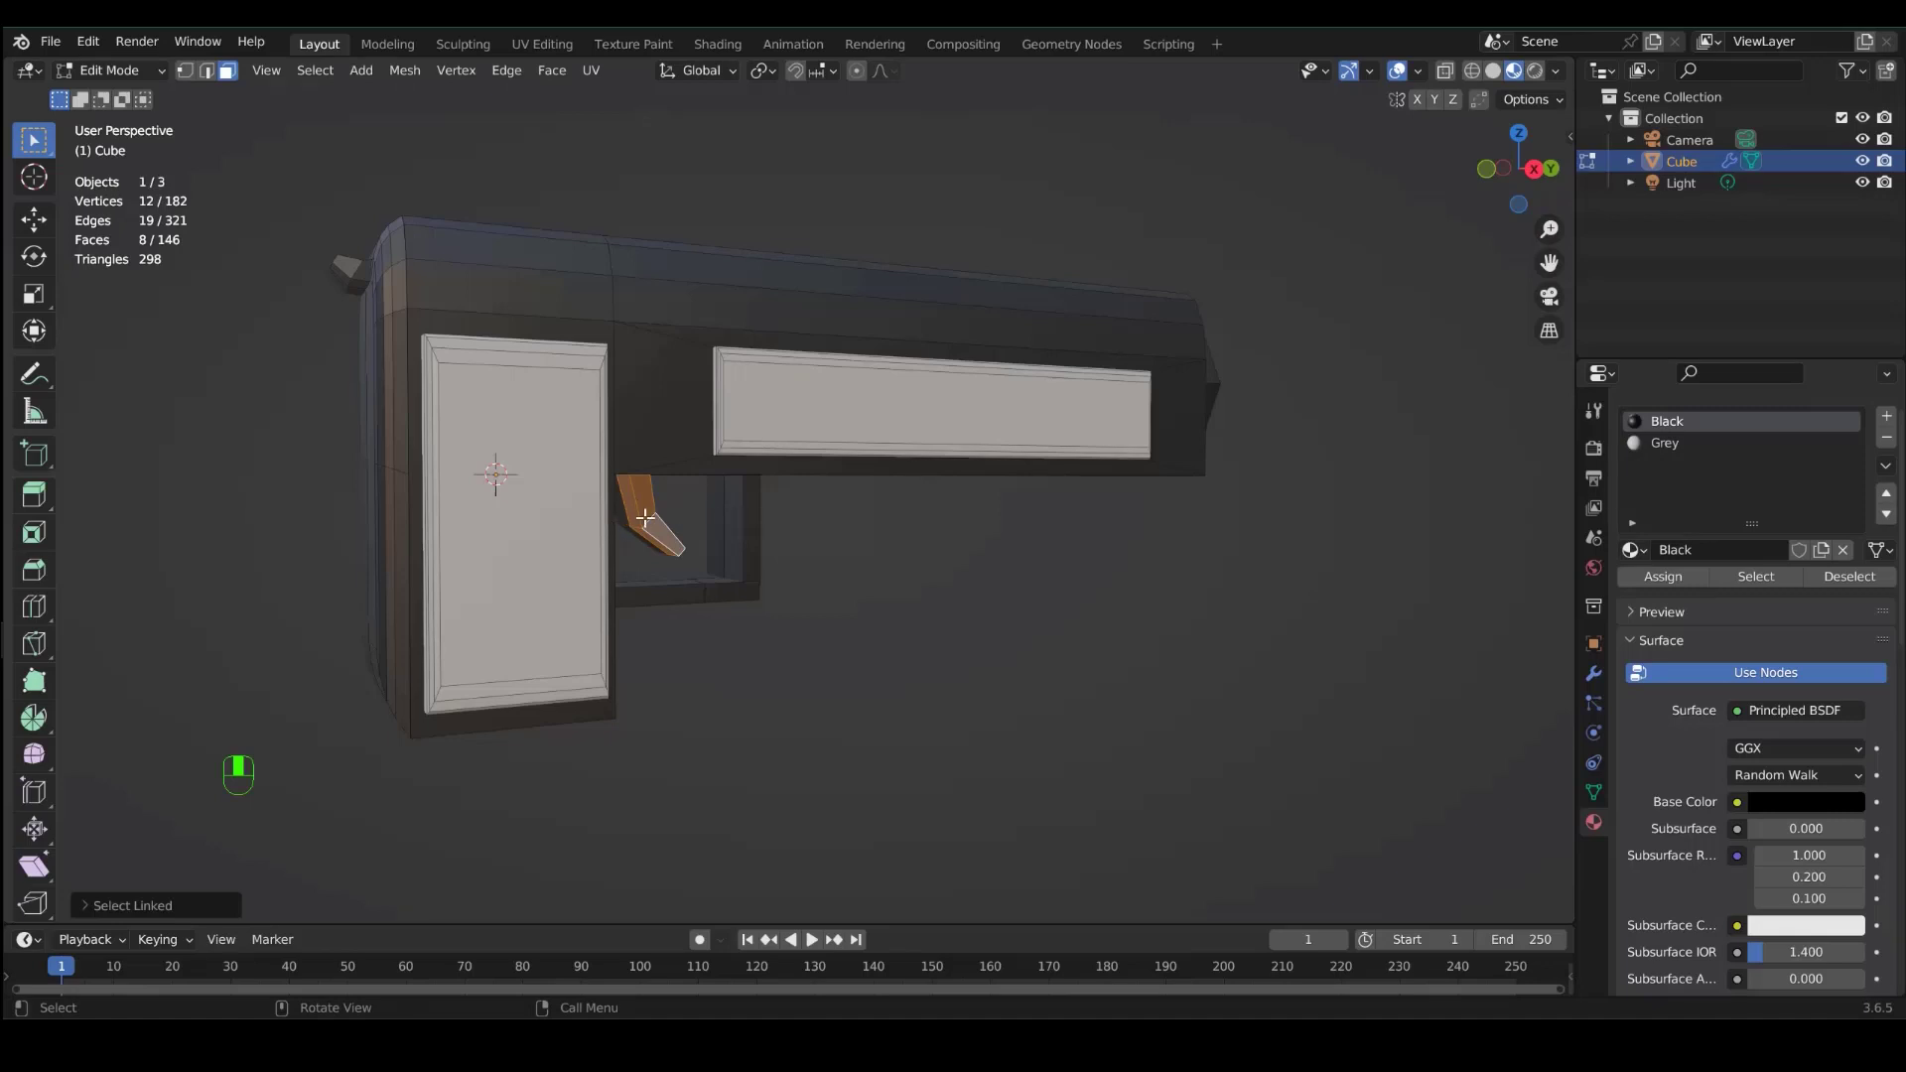
pyautogui.click(1671, 431)
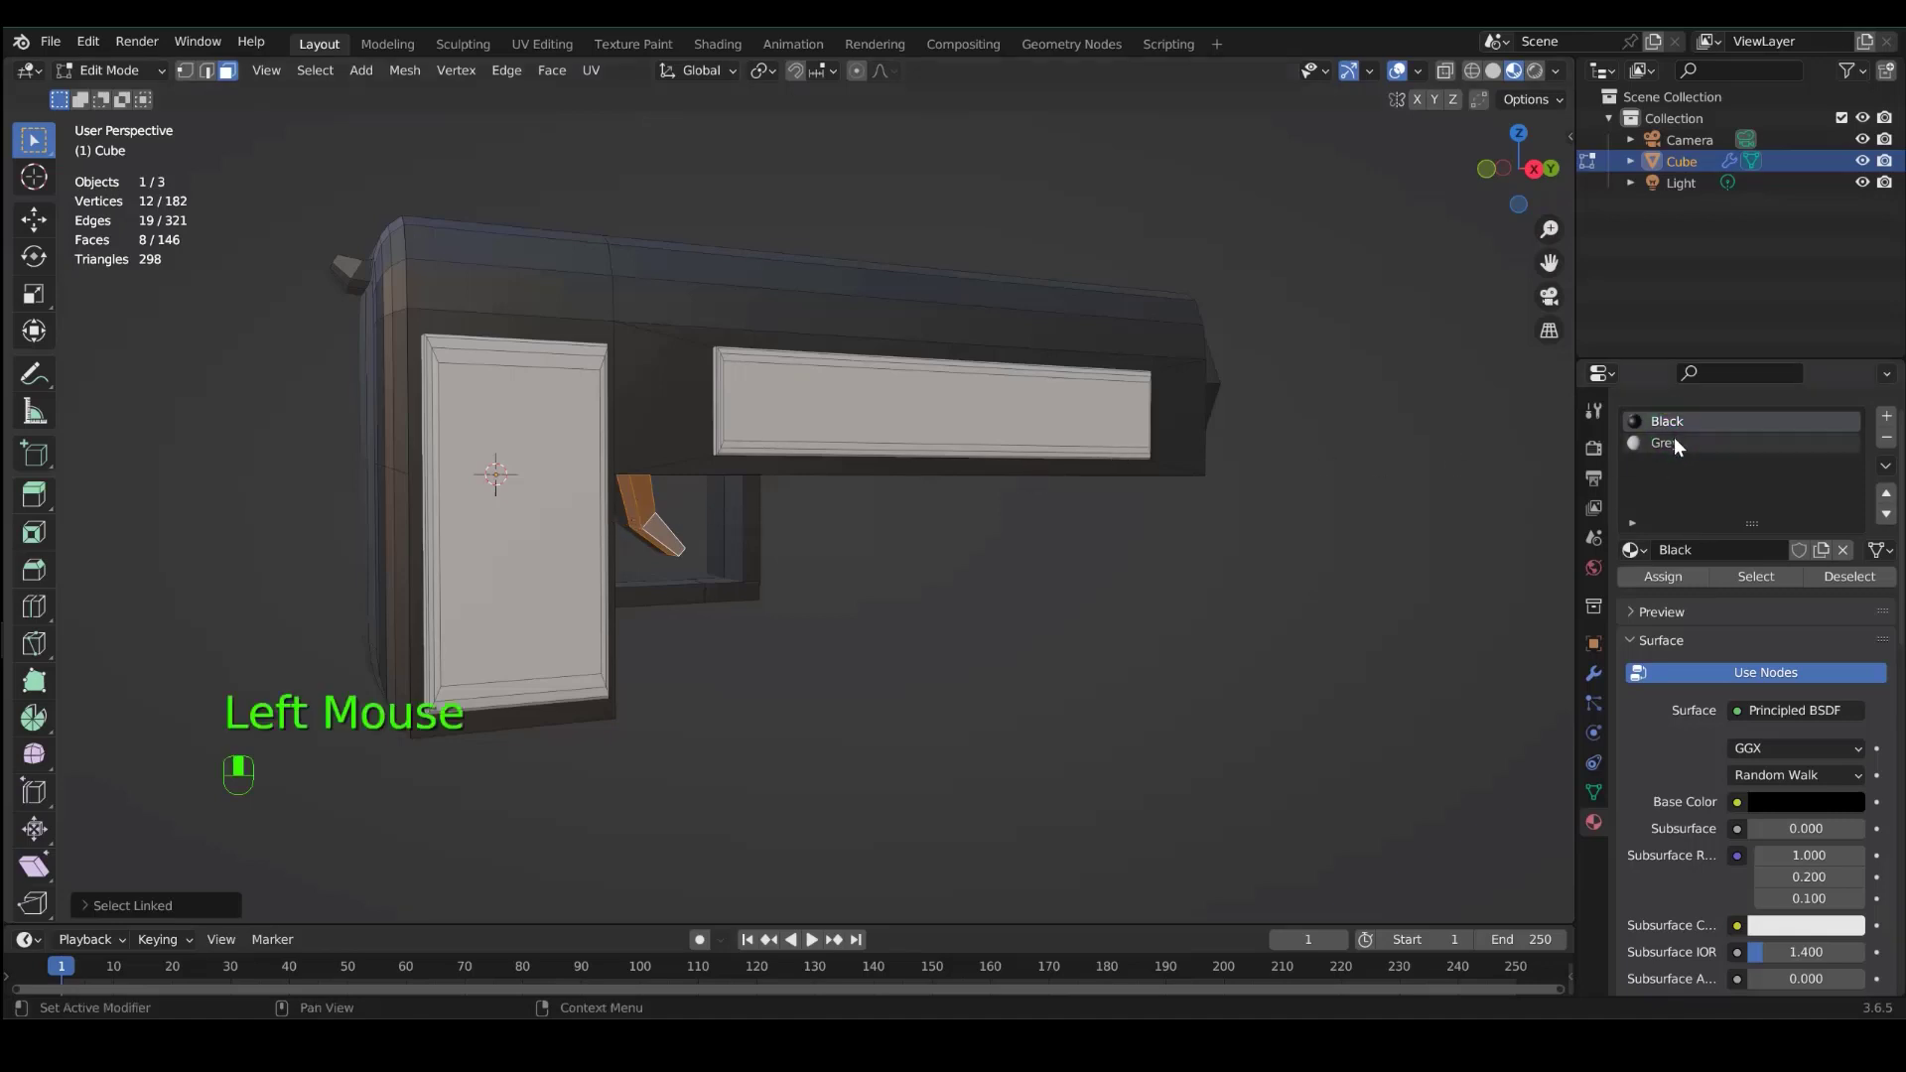
pyautogui.click(1673, 439)
pyautogui.click(1664, 576)
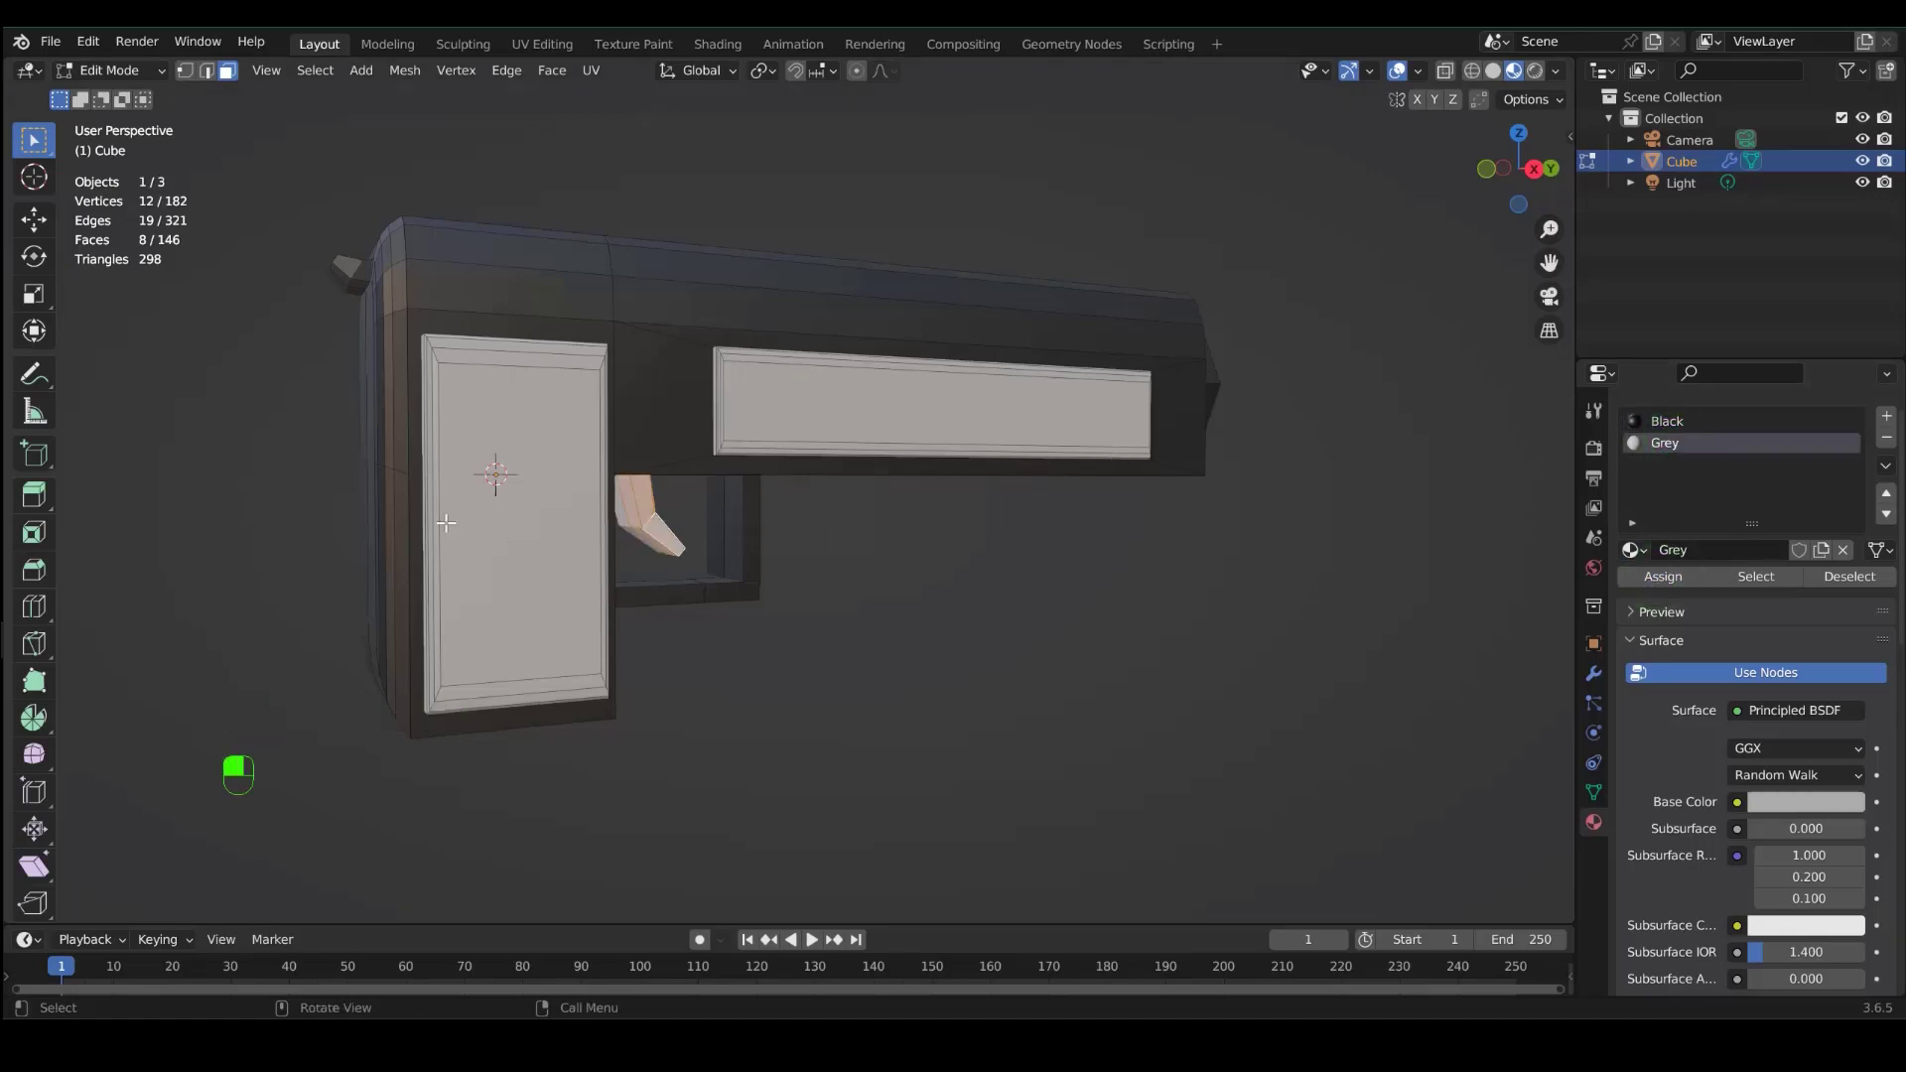
# - Select the entire linked hammer mesh at the back of the pistol and assign it the Grey material
pyautogui.click(344, 261)
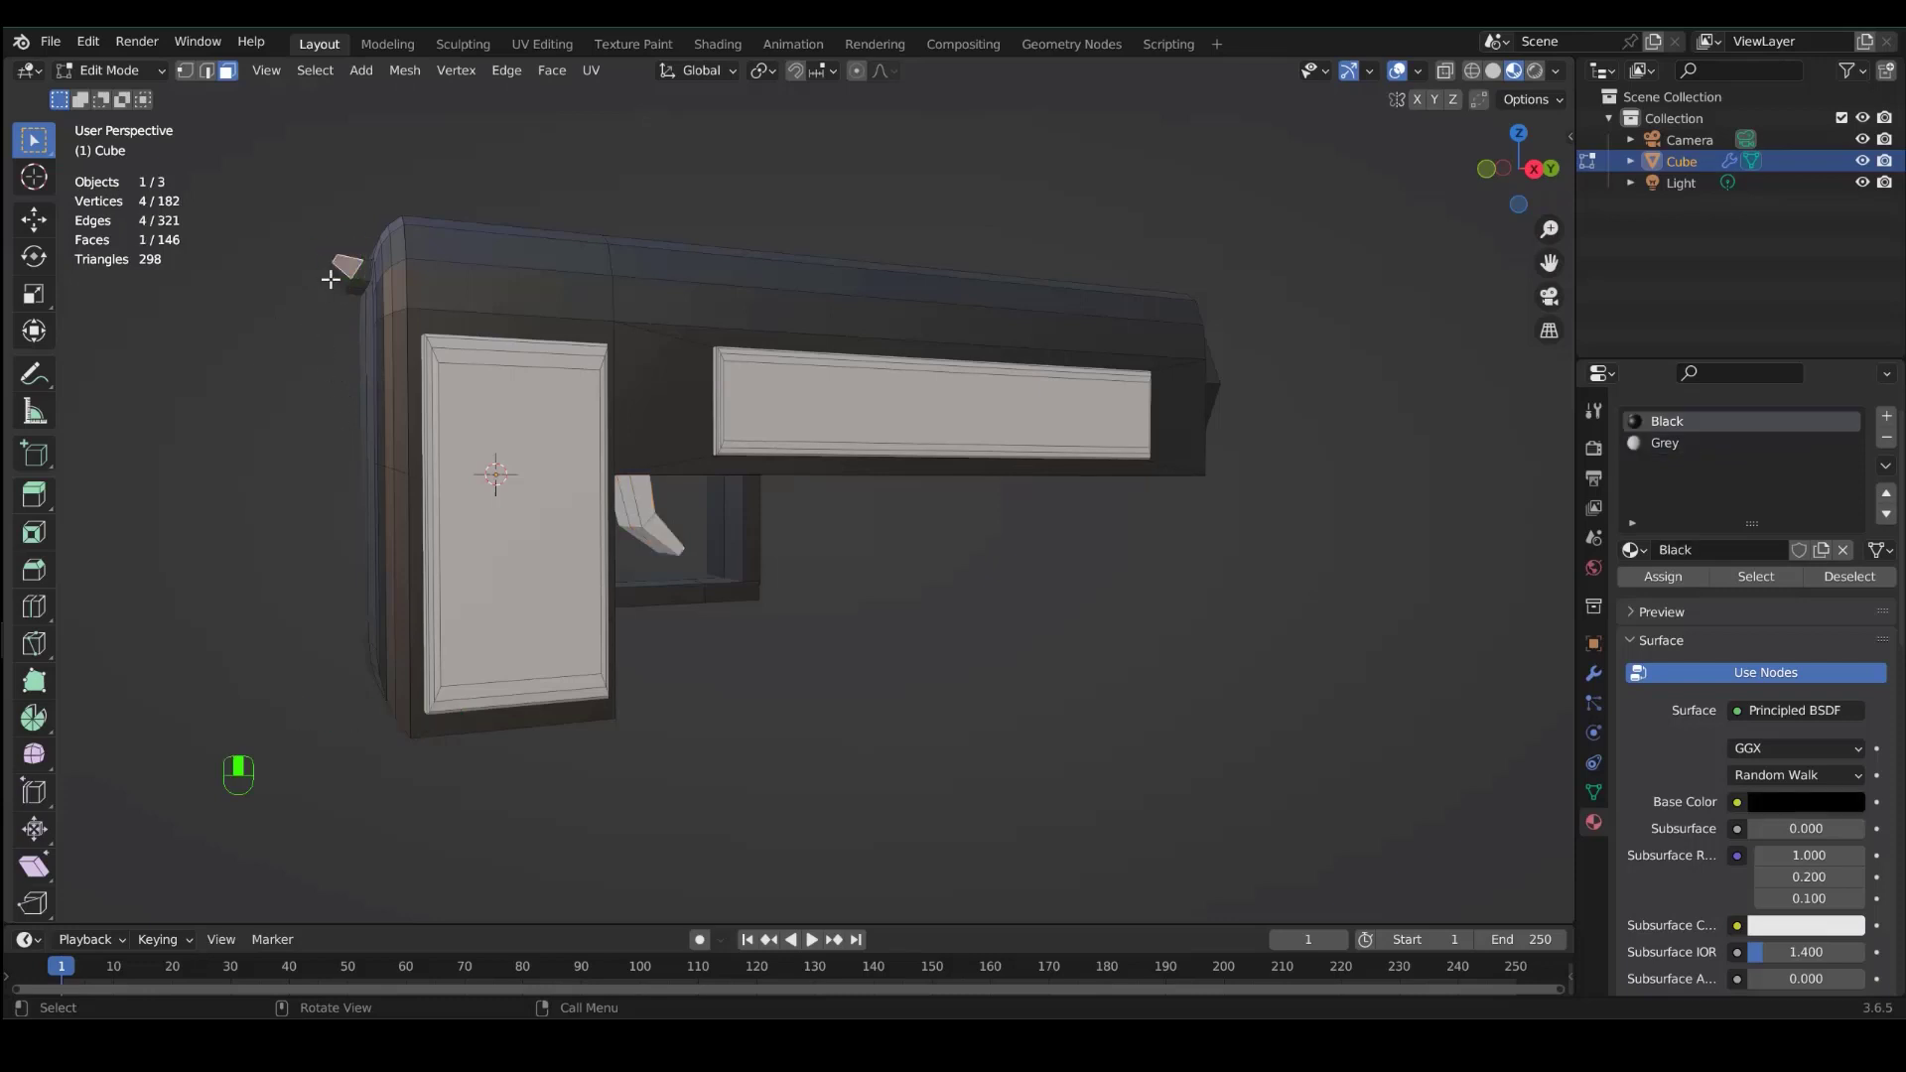
pyautogui.press('l')
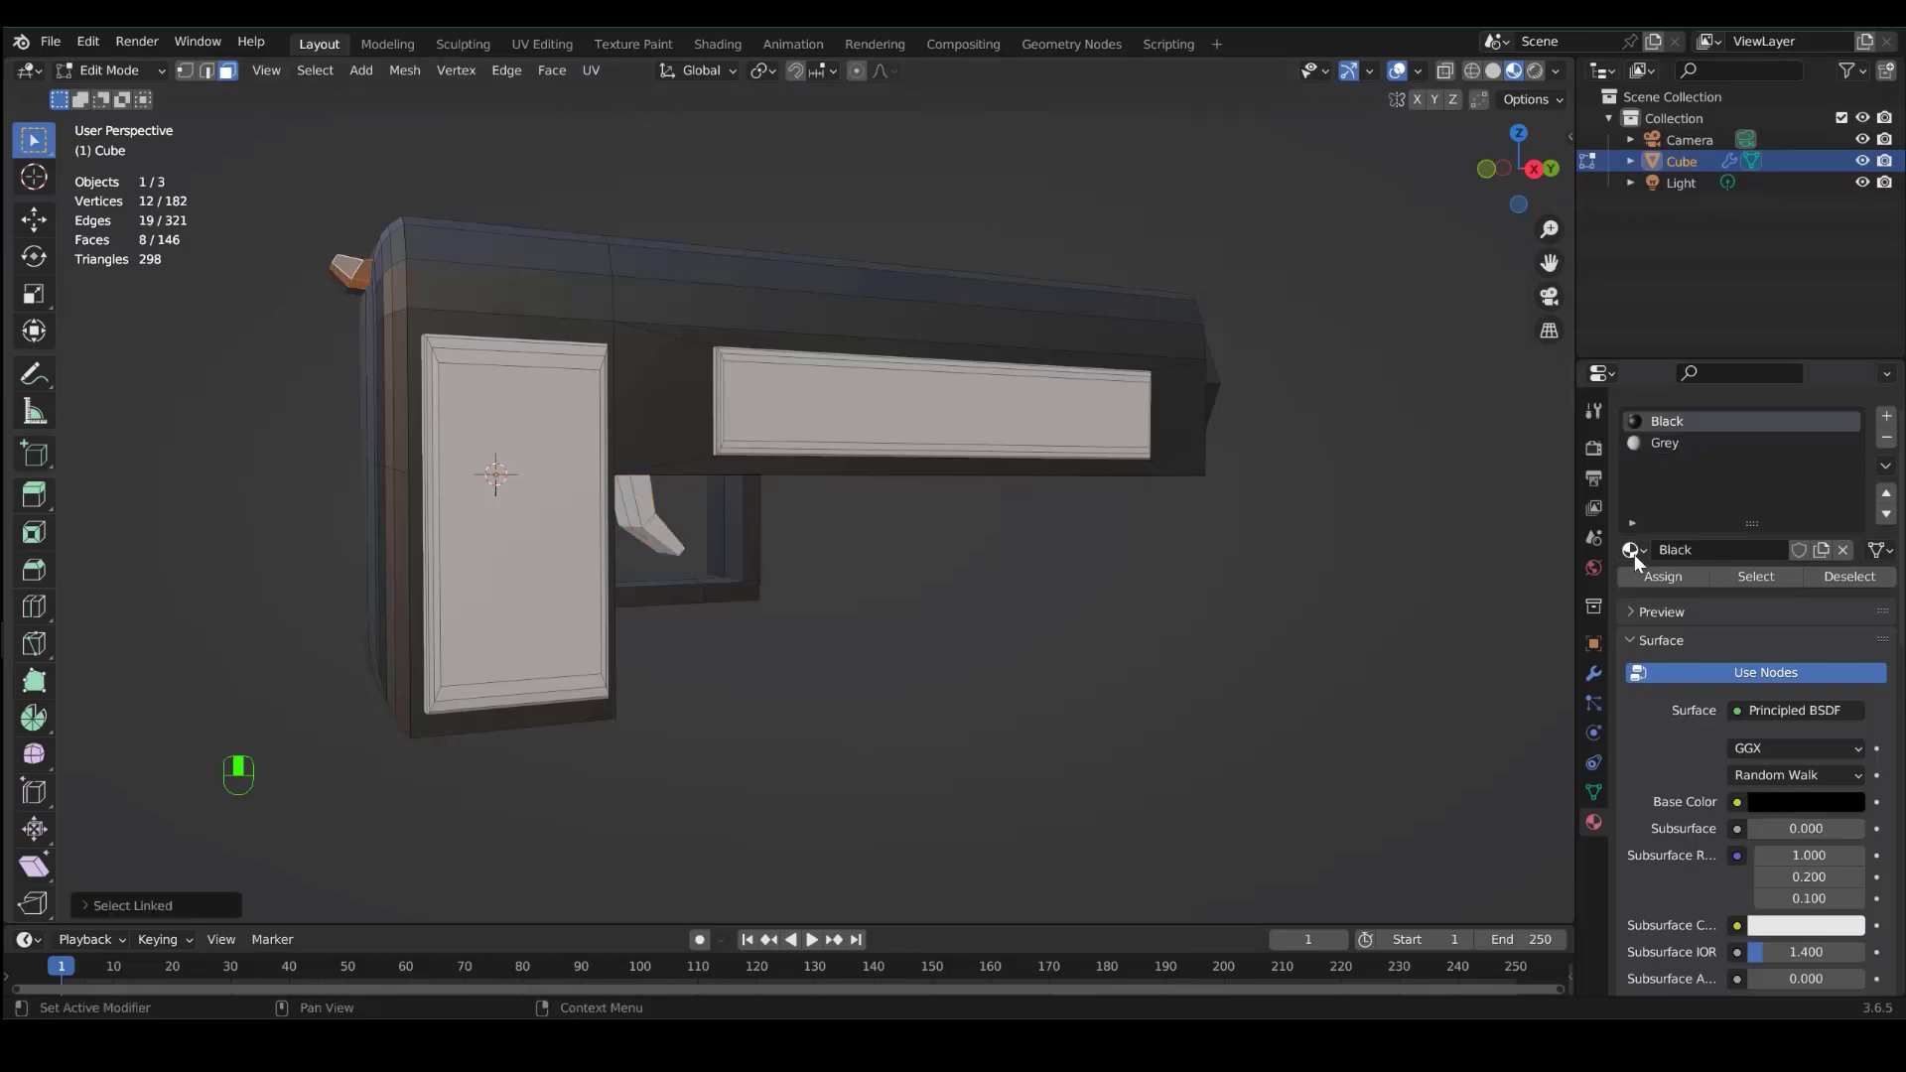
pyautogui.click(1664, 444)
pyautogui.click(1660, 577)
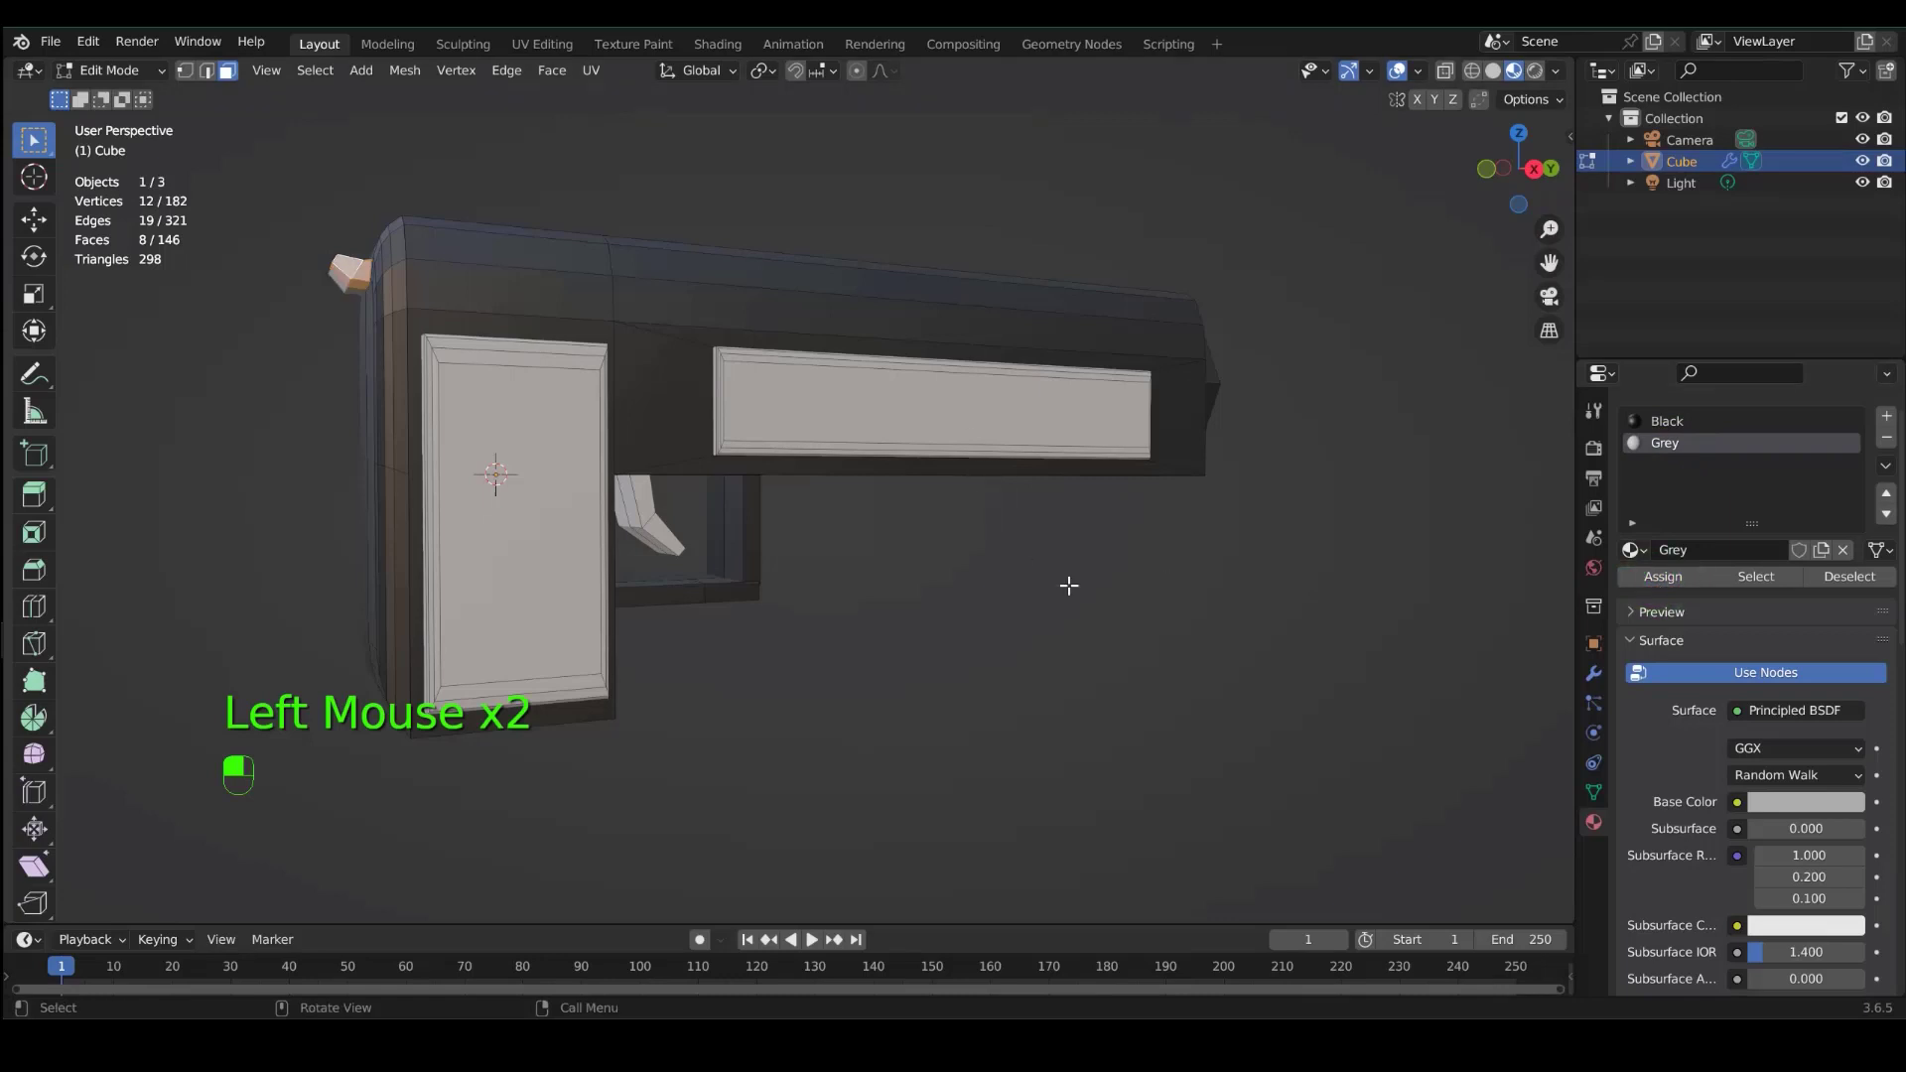
# - Select the muzzle's protruding ring and bore faces, leaving out the barrel's front face, and assign them the Grey material
pyautogui.moveTo(1092, 613); pyautogui.dragTo(421, 460, button='middle')
pyautogui.click(532, 314)
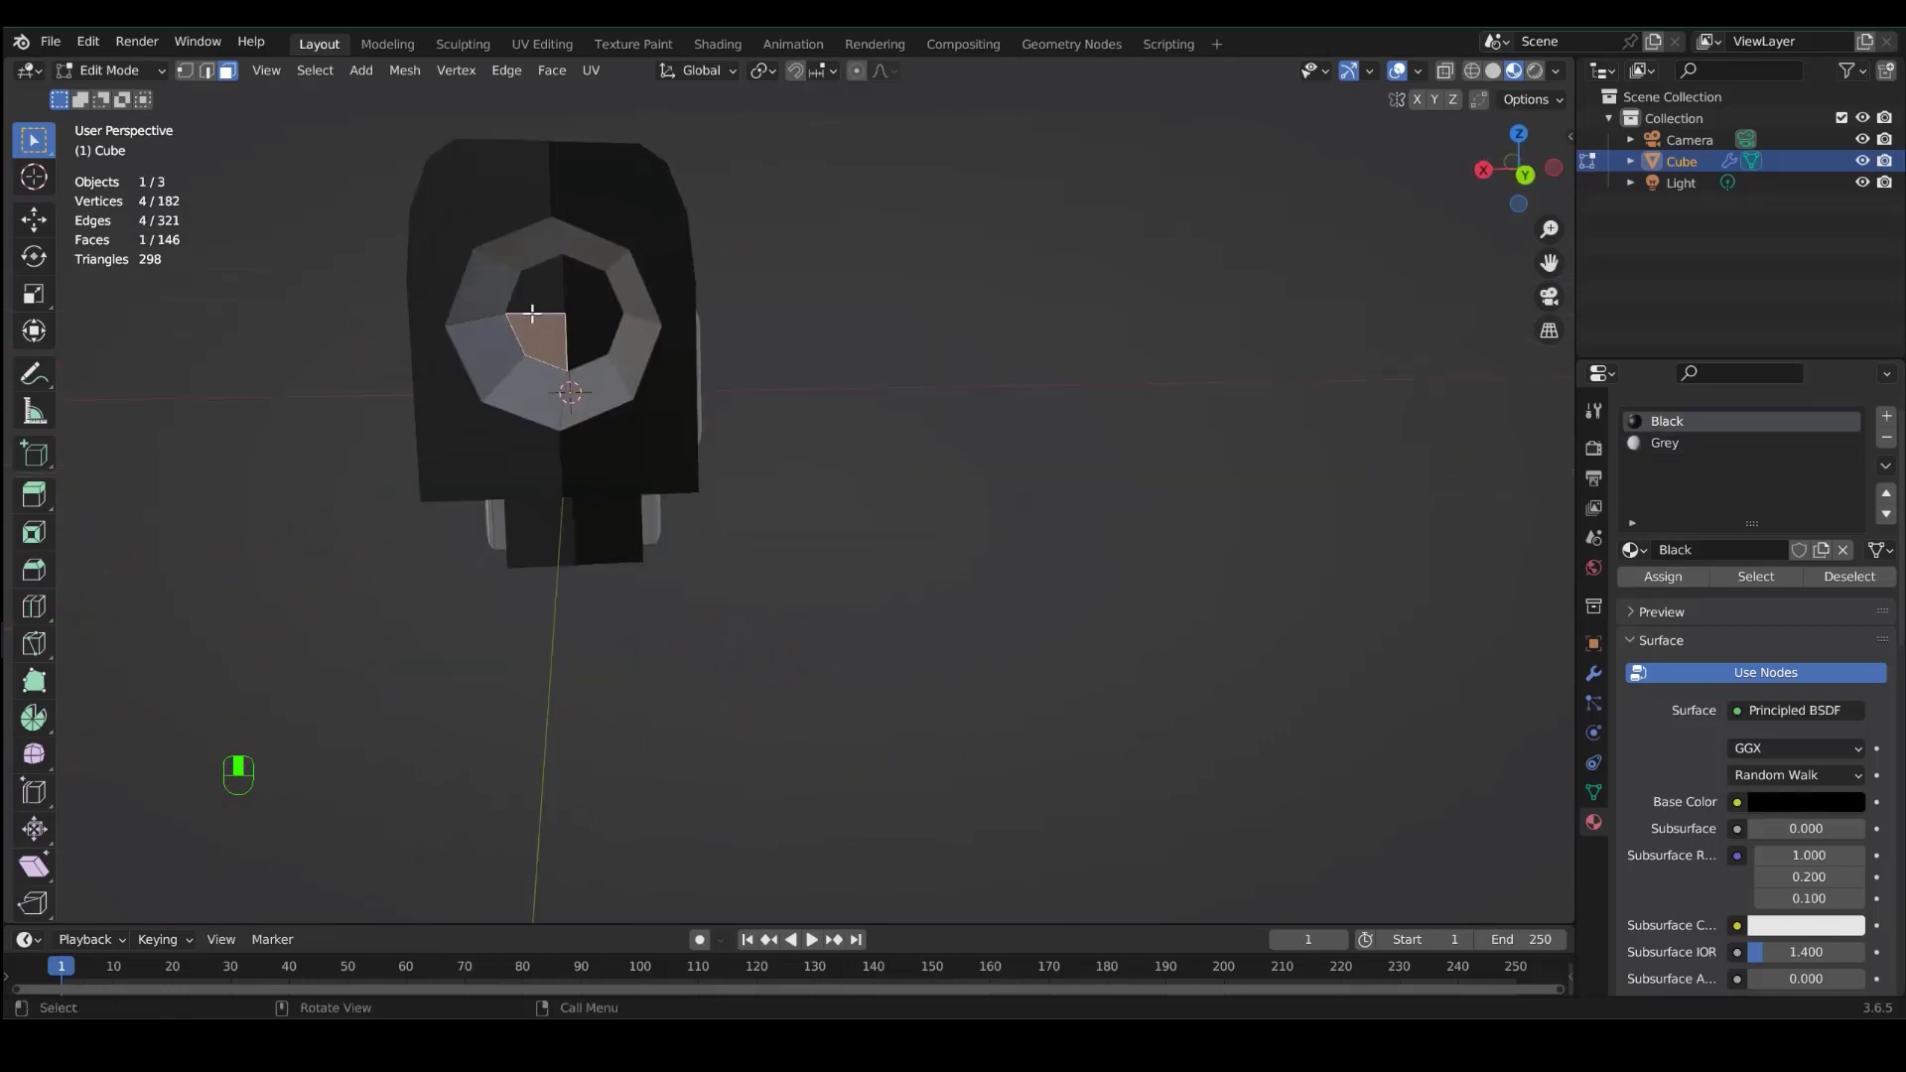
pyautogui.press('ctrl+KP_Add')
pyautogui.press('ctrl+KP_Add')
pyautogui.press('ctrl+KP_Add')
pyautogui.press('ctrl+KP_Add')
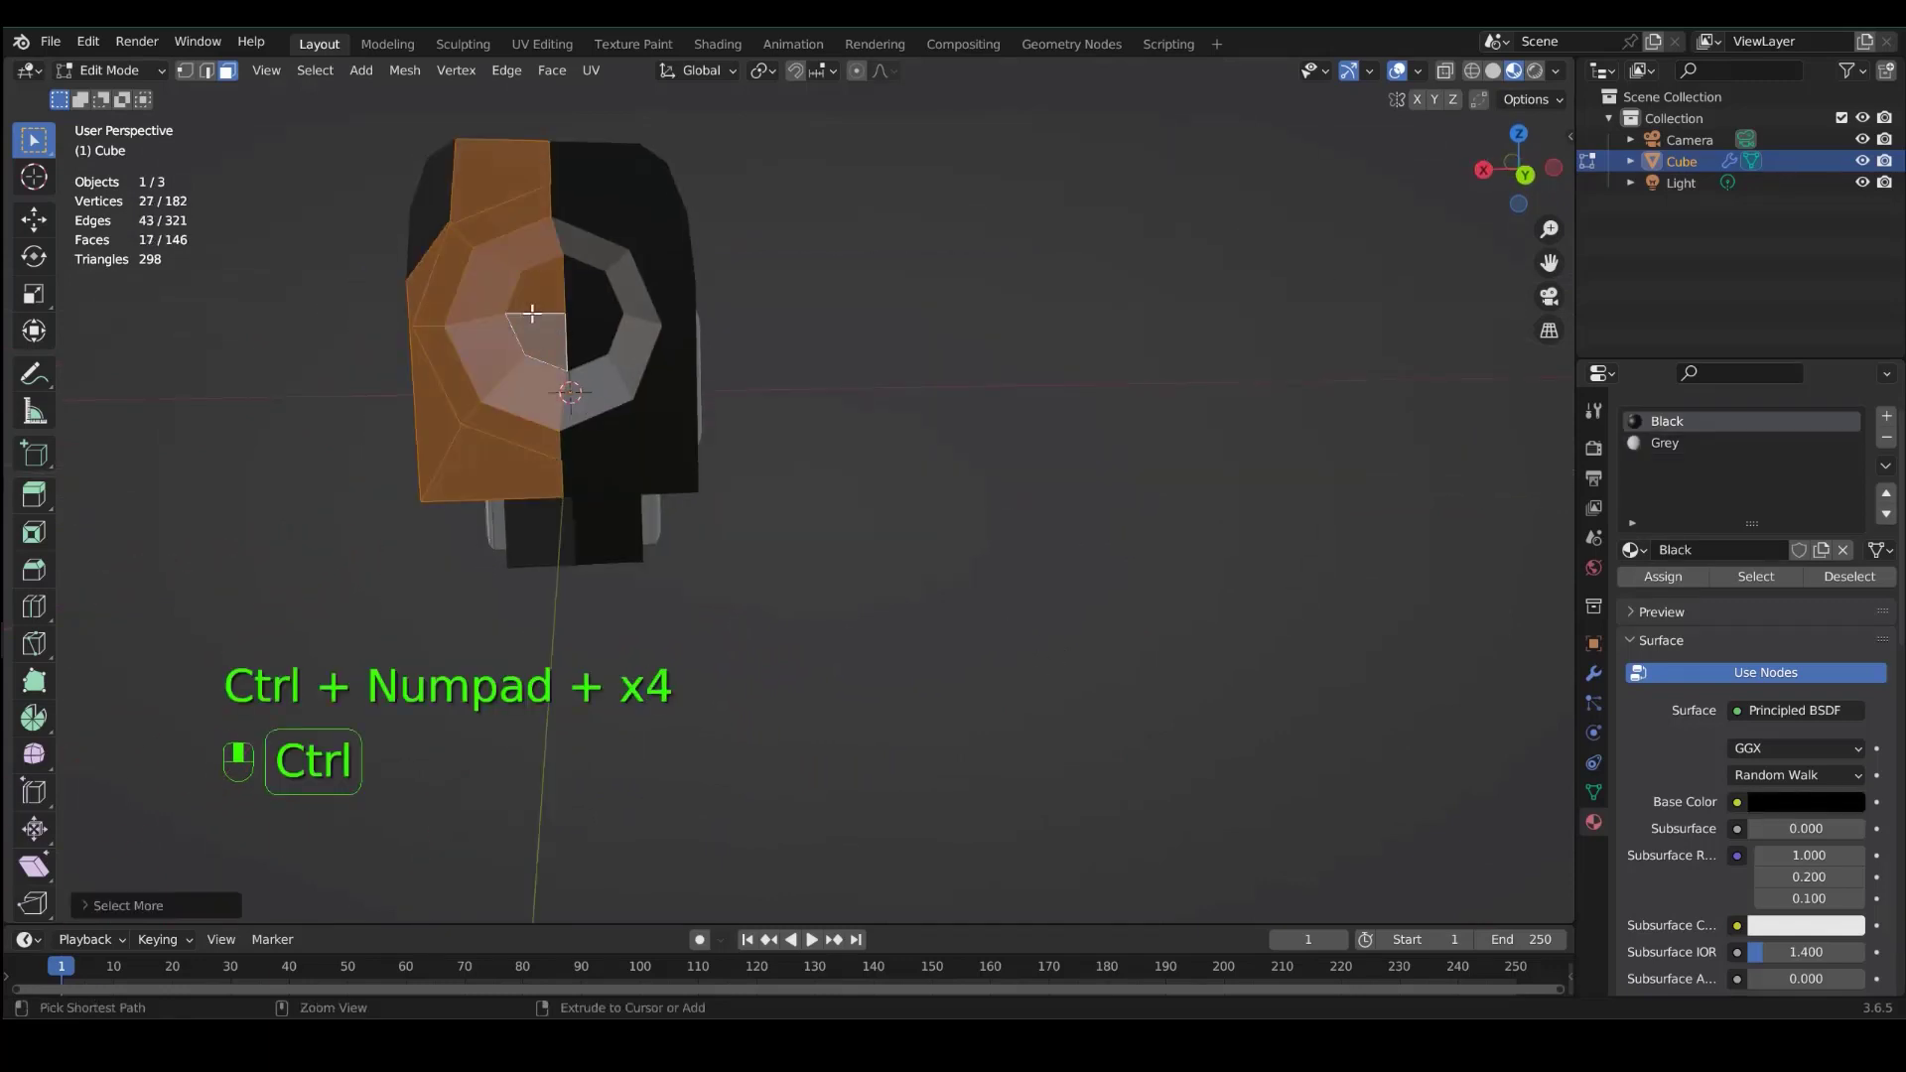
pyautogui.press('ctrl+KP_Subtract')
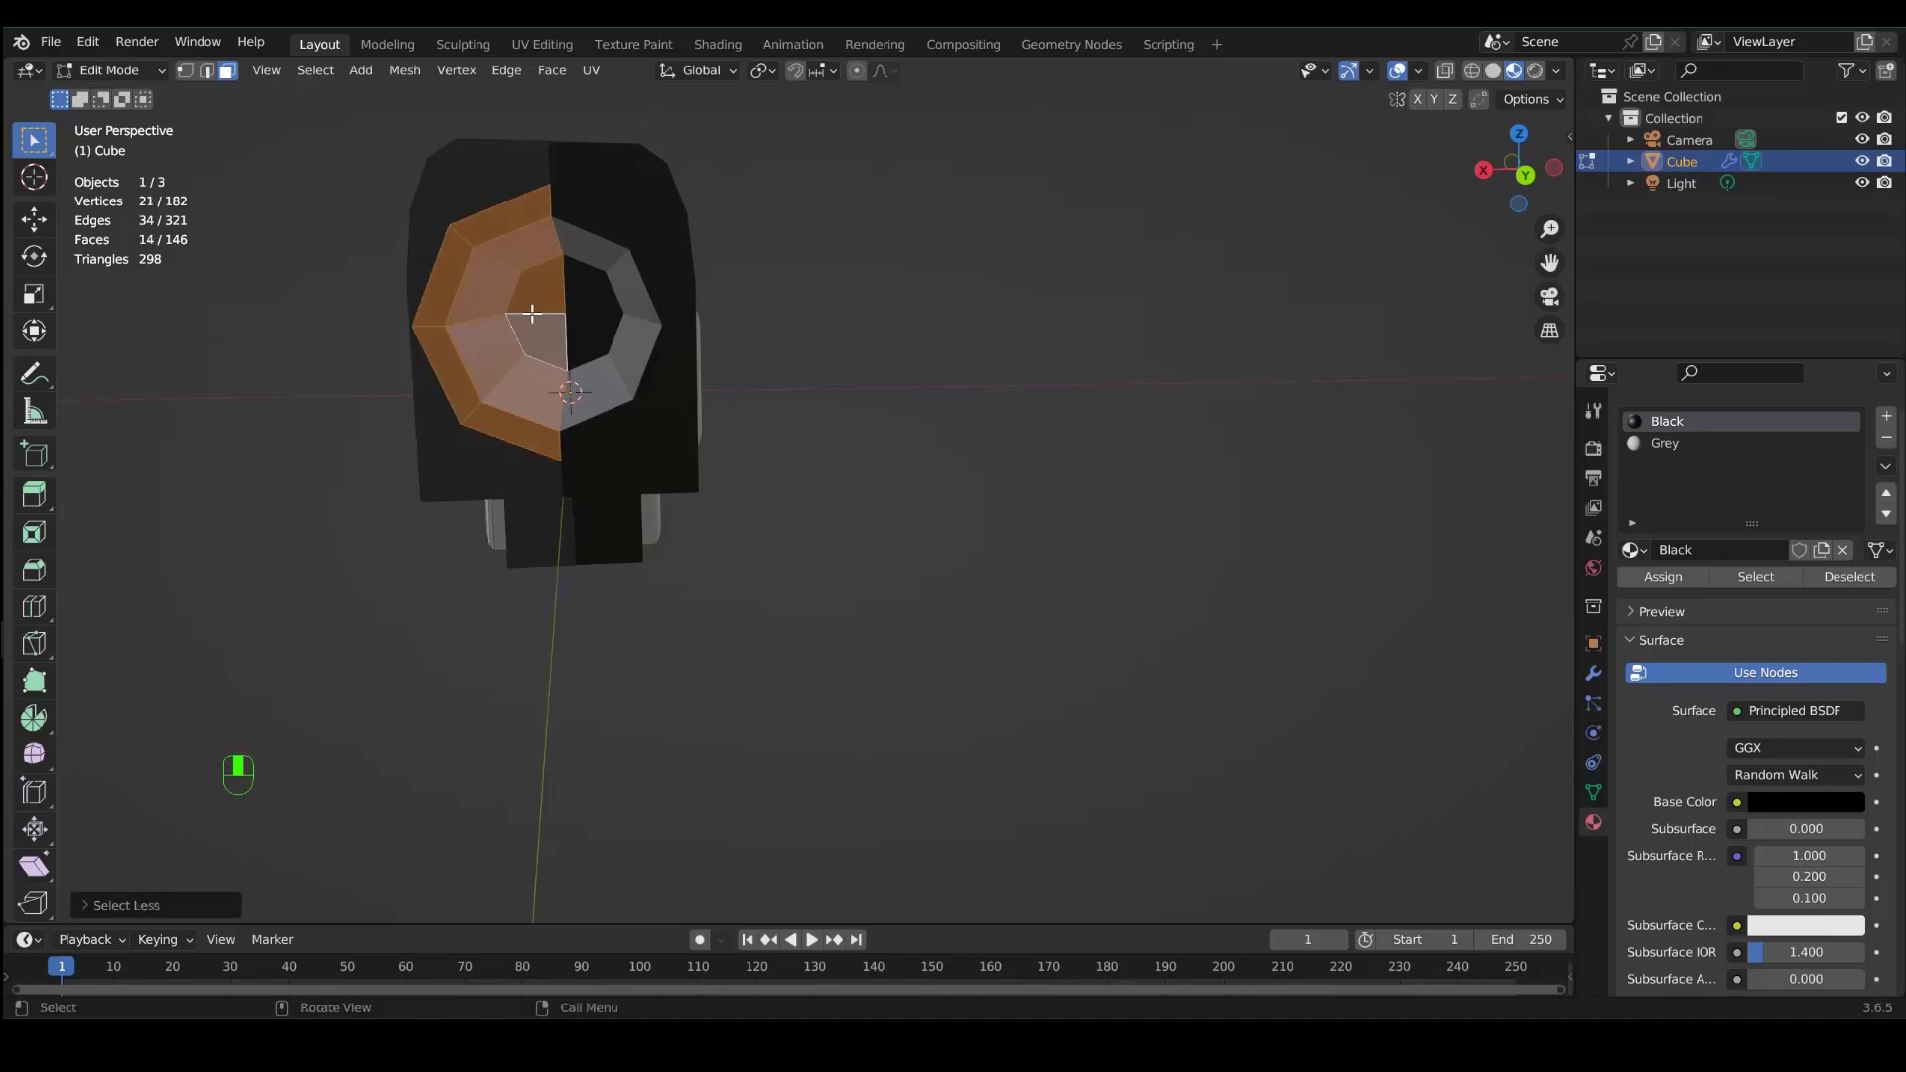
pyautogui.moveTo(532, 314); pyautogui.dragTo(1180, 356, button='middle')
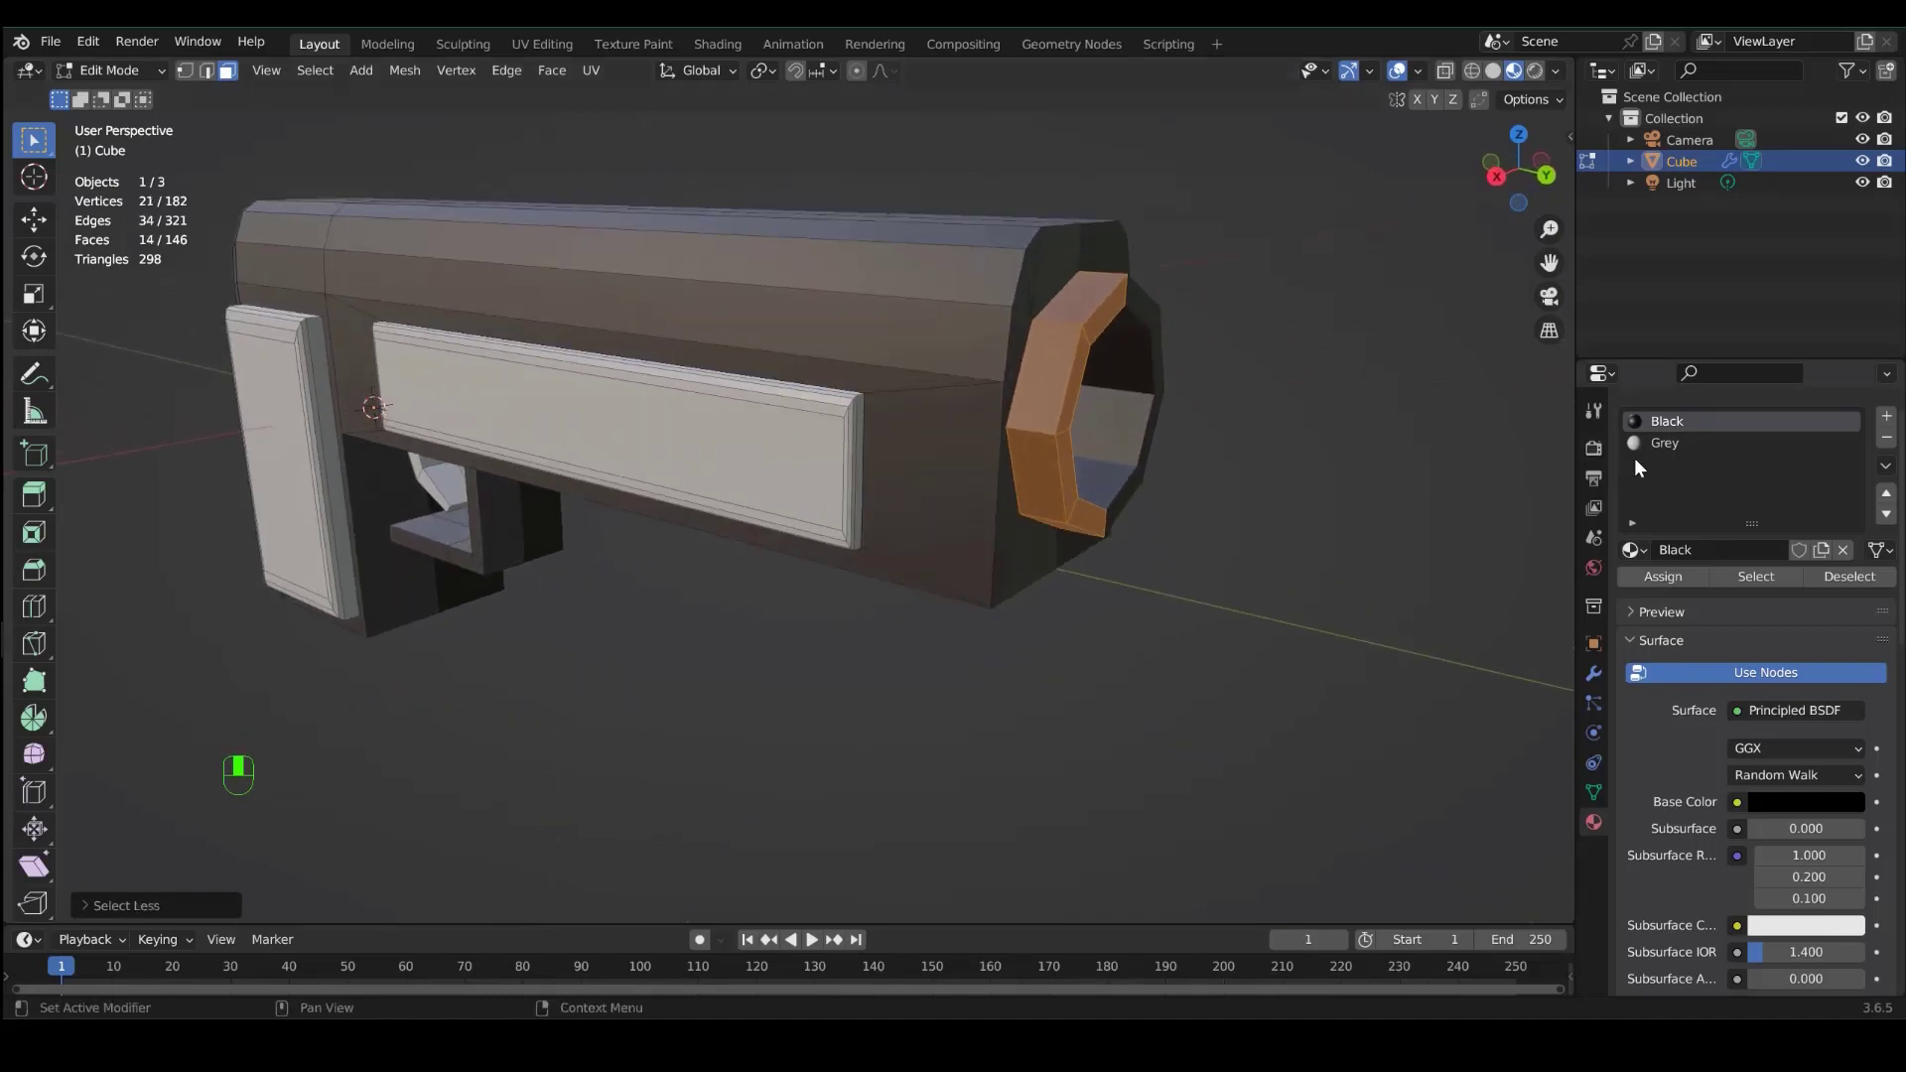
pyautogui.click(1672, 443)
pyautogui.click(1663, 577)
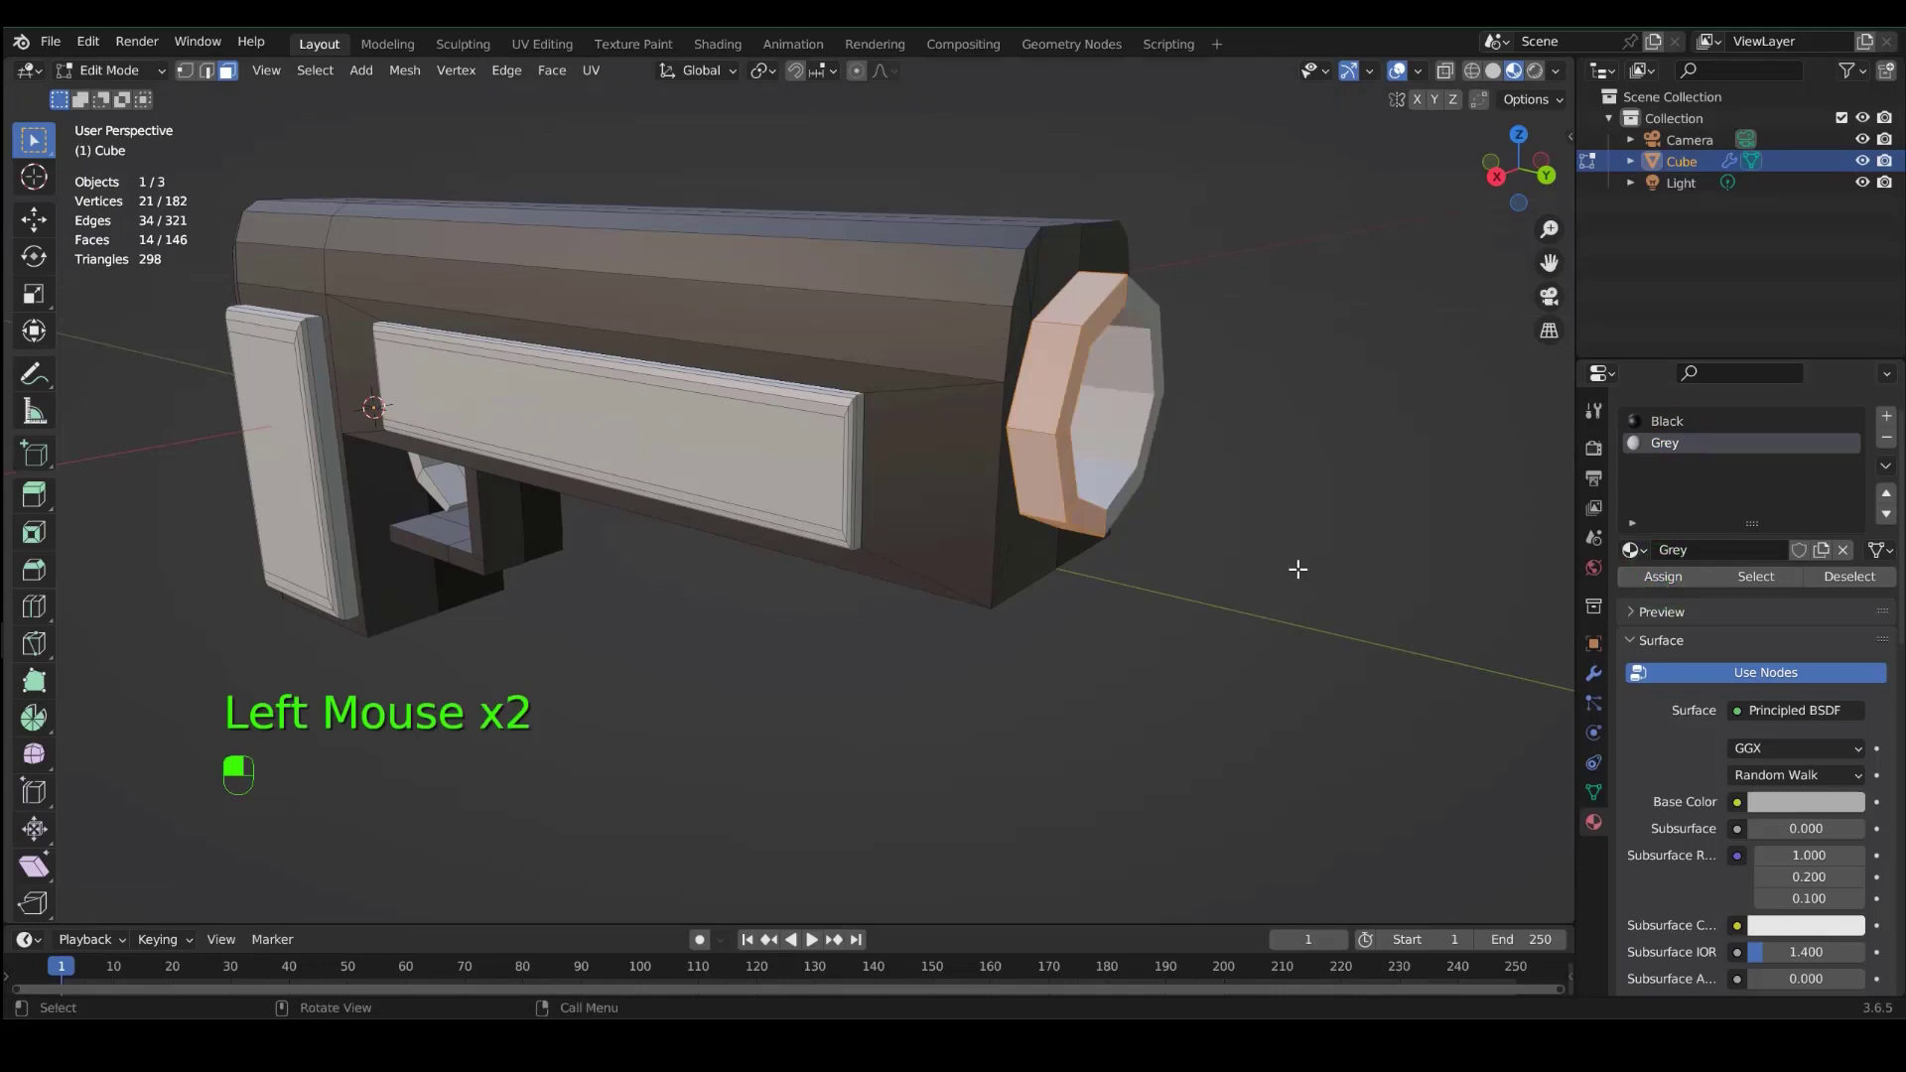
# - Select only the inner bore faces of the muzzle and assign them the Black material
pyautogui.moveTo(1310, 567); pyautogui.dragTo(611, 488, button='middle')
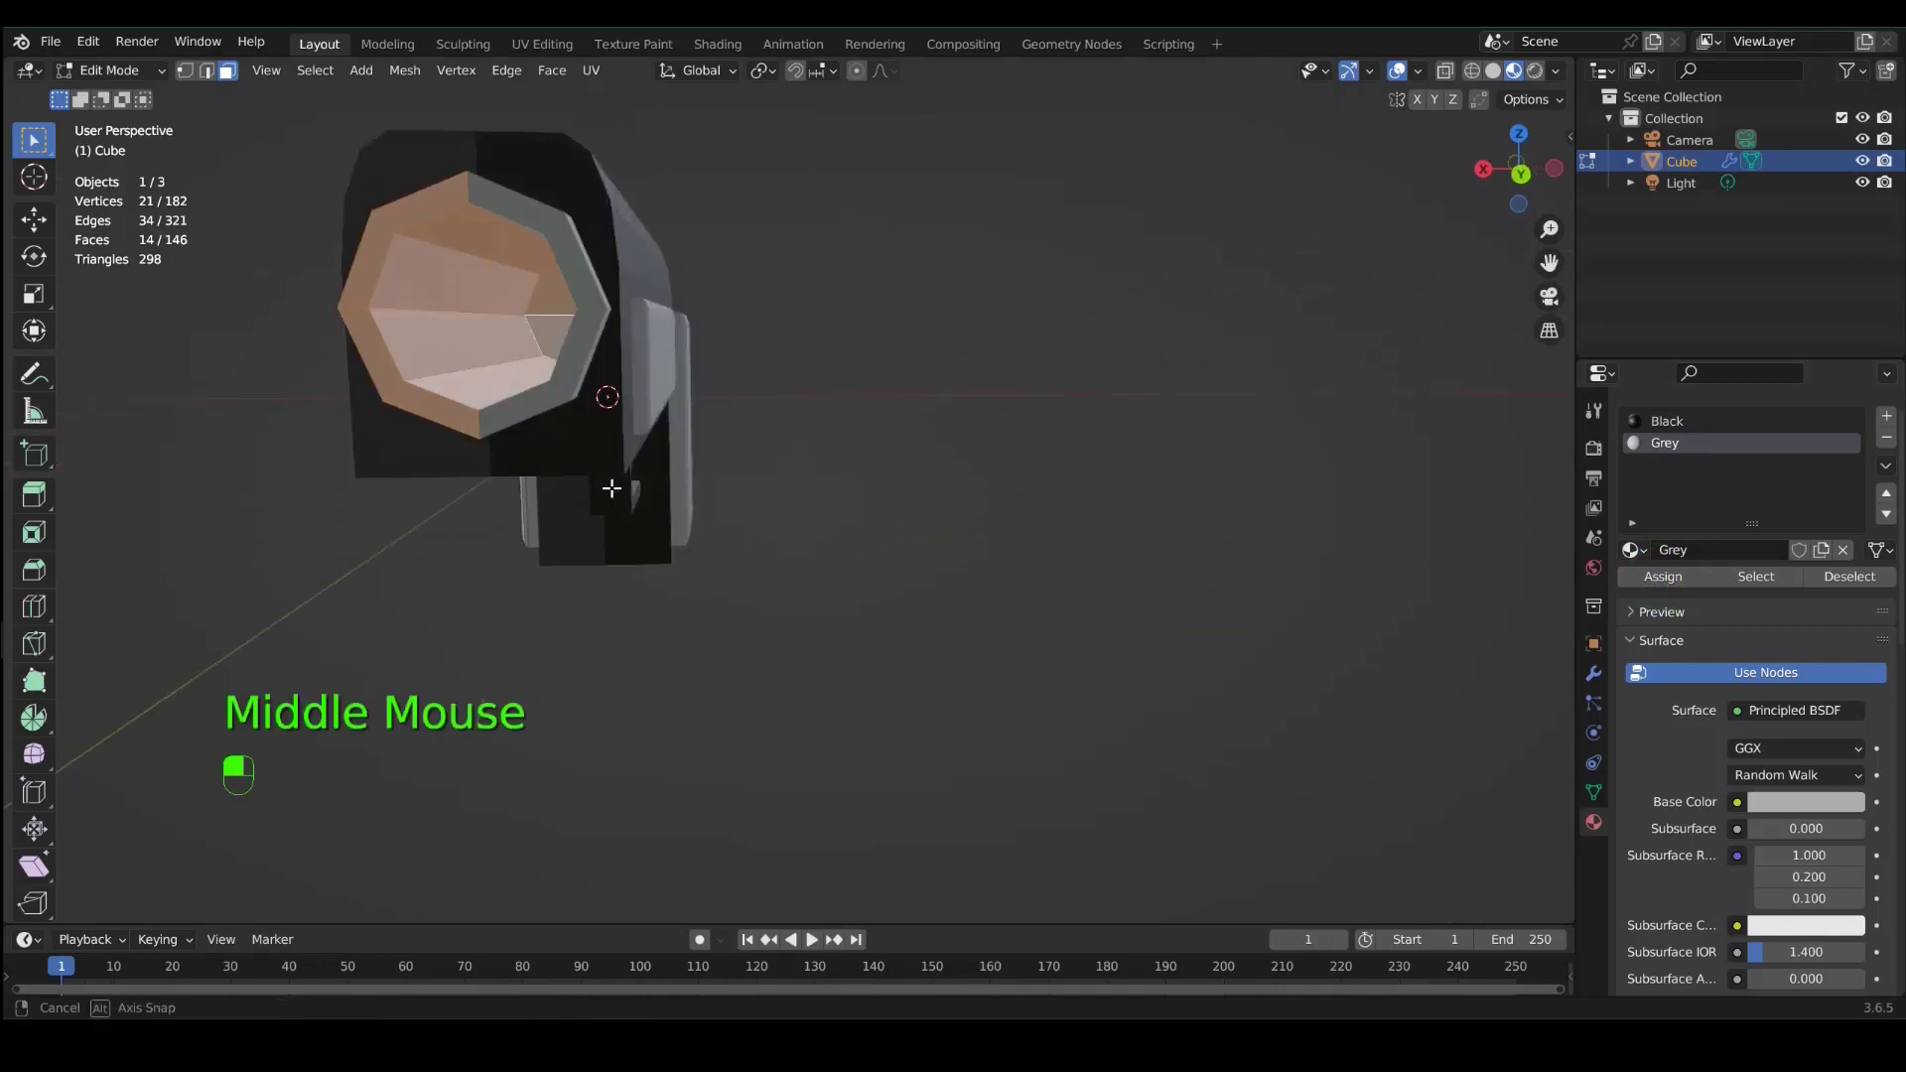
pyautogui.click(549, 293)
pyautogui.press('ctrl+KP_Add')
pyautogui.press('ctrl+KP_Add')
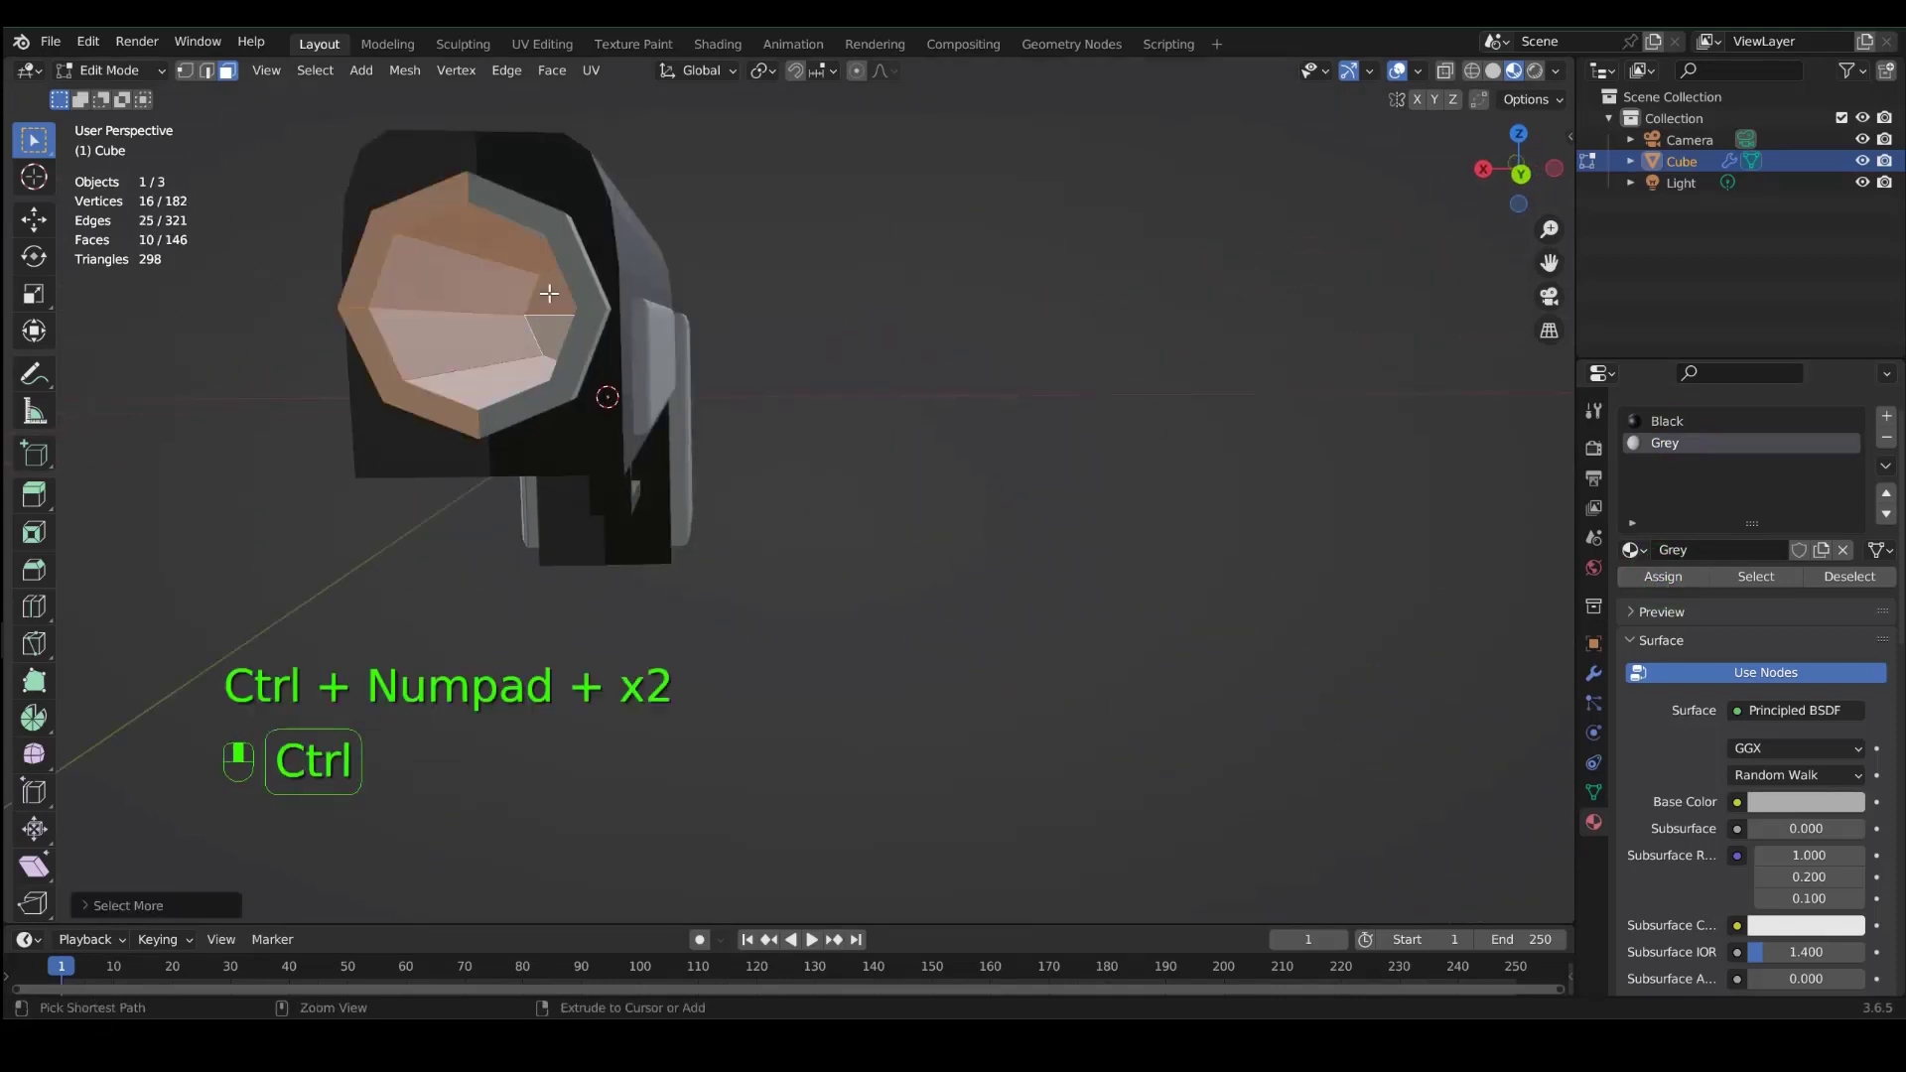
pyautogui.press('ctrl+KP_Subtract')
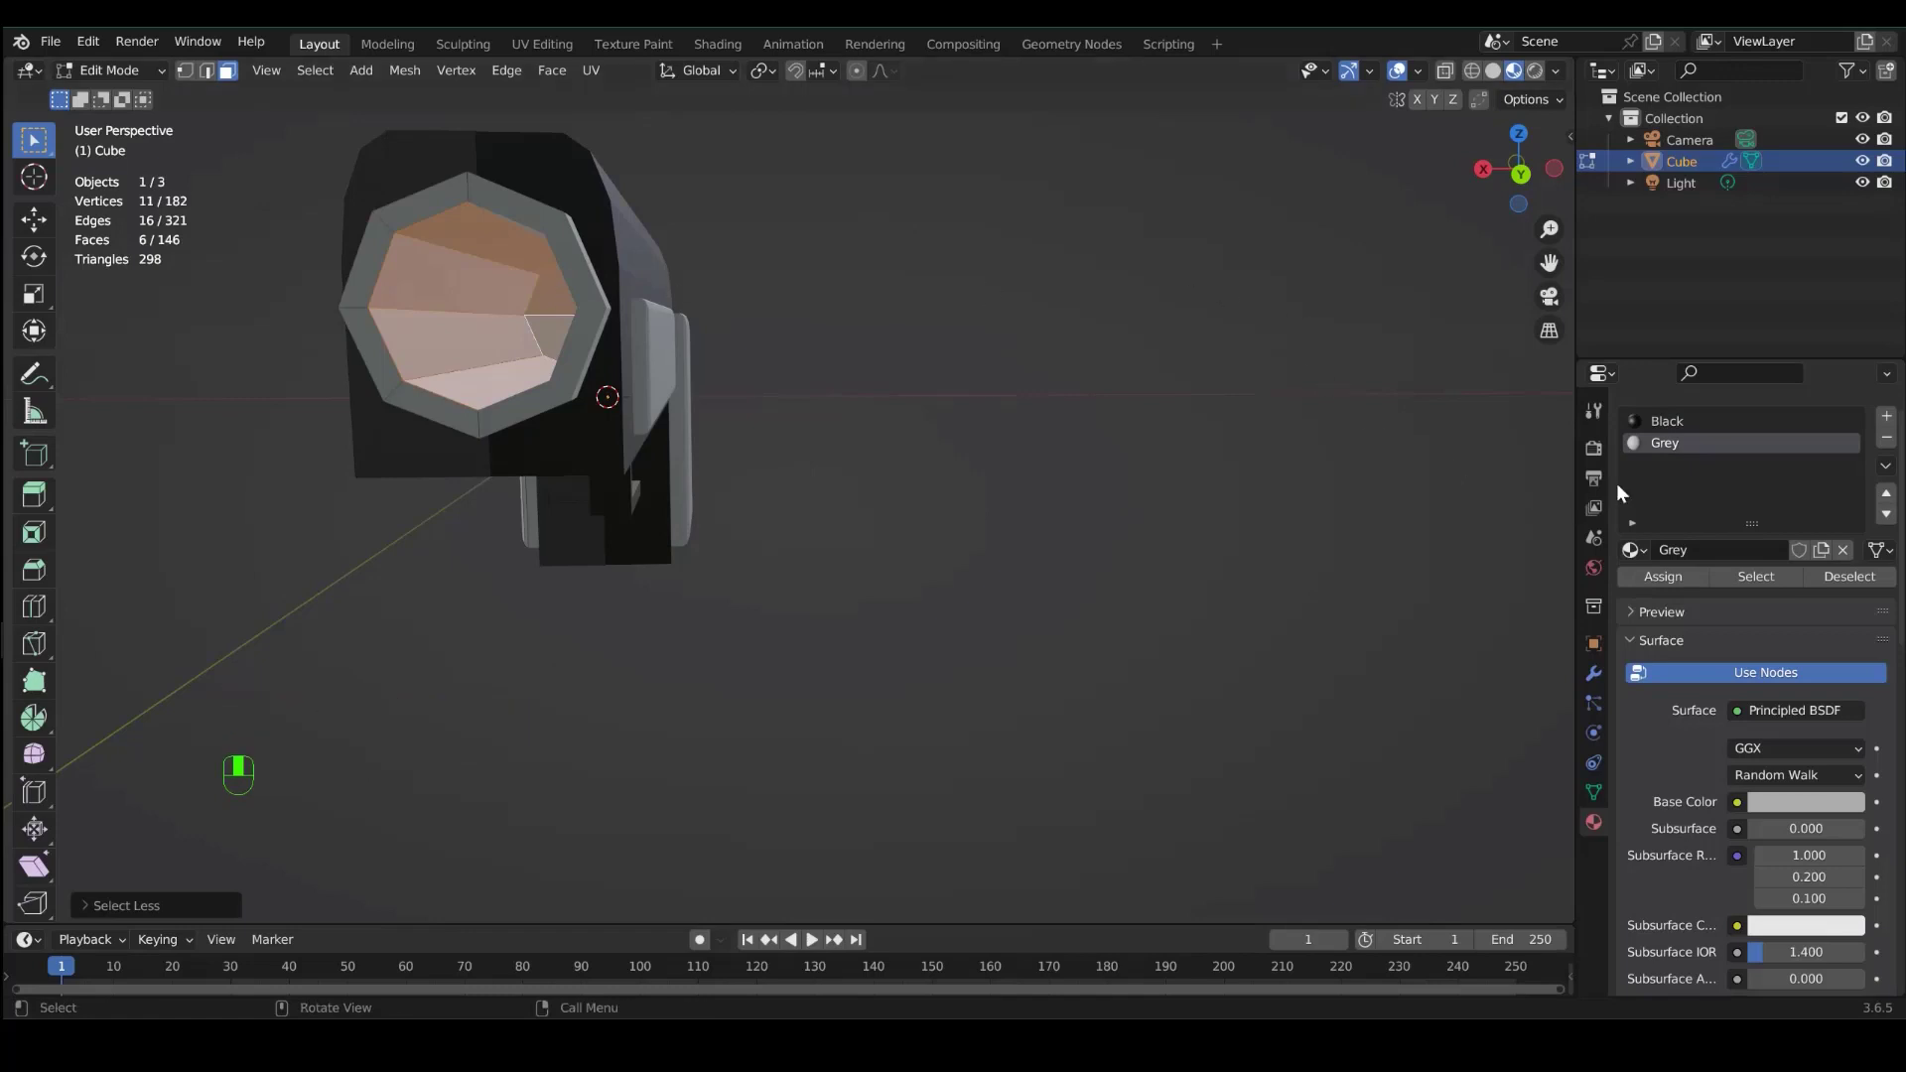
pyautogui.click(1688, 421)
pyautogui.click(1663, 578)
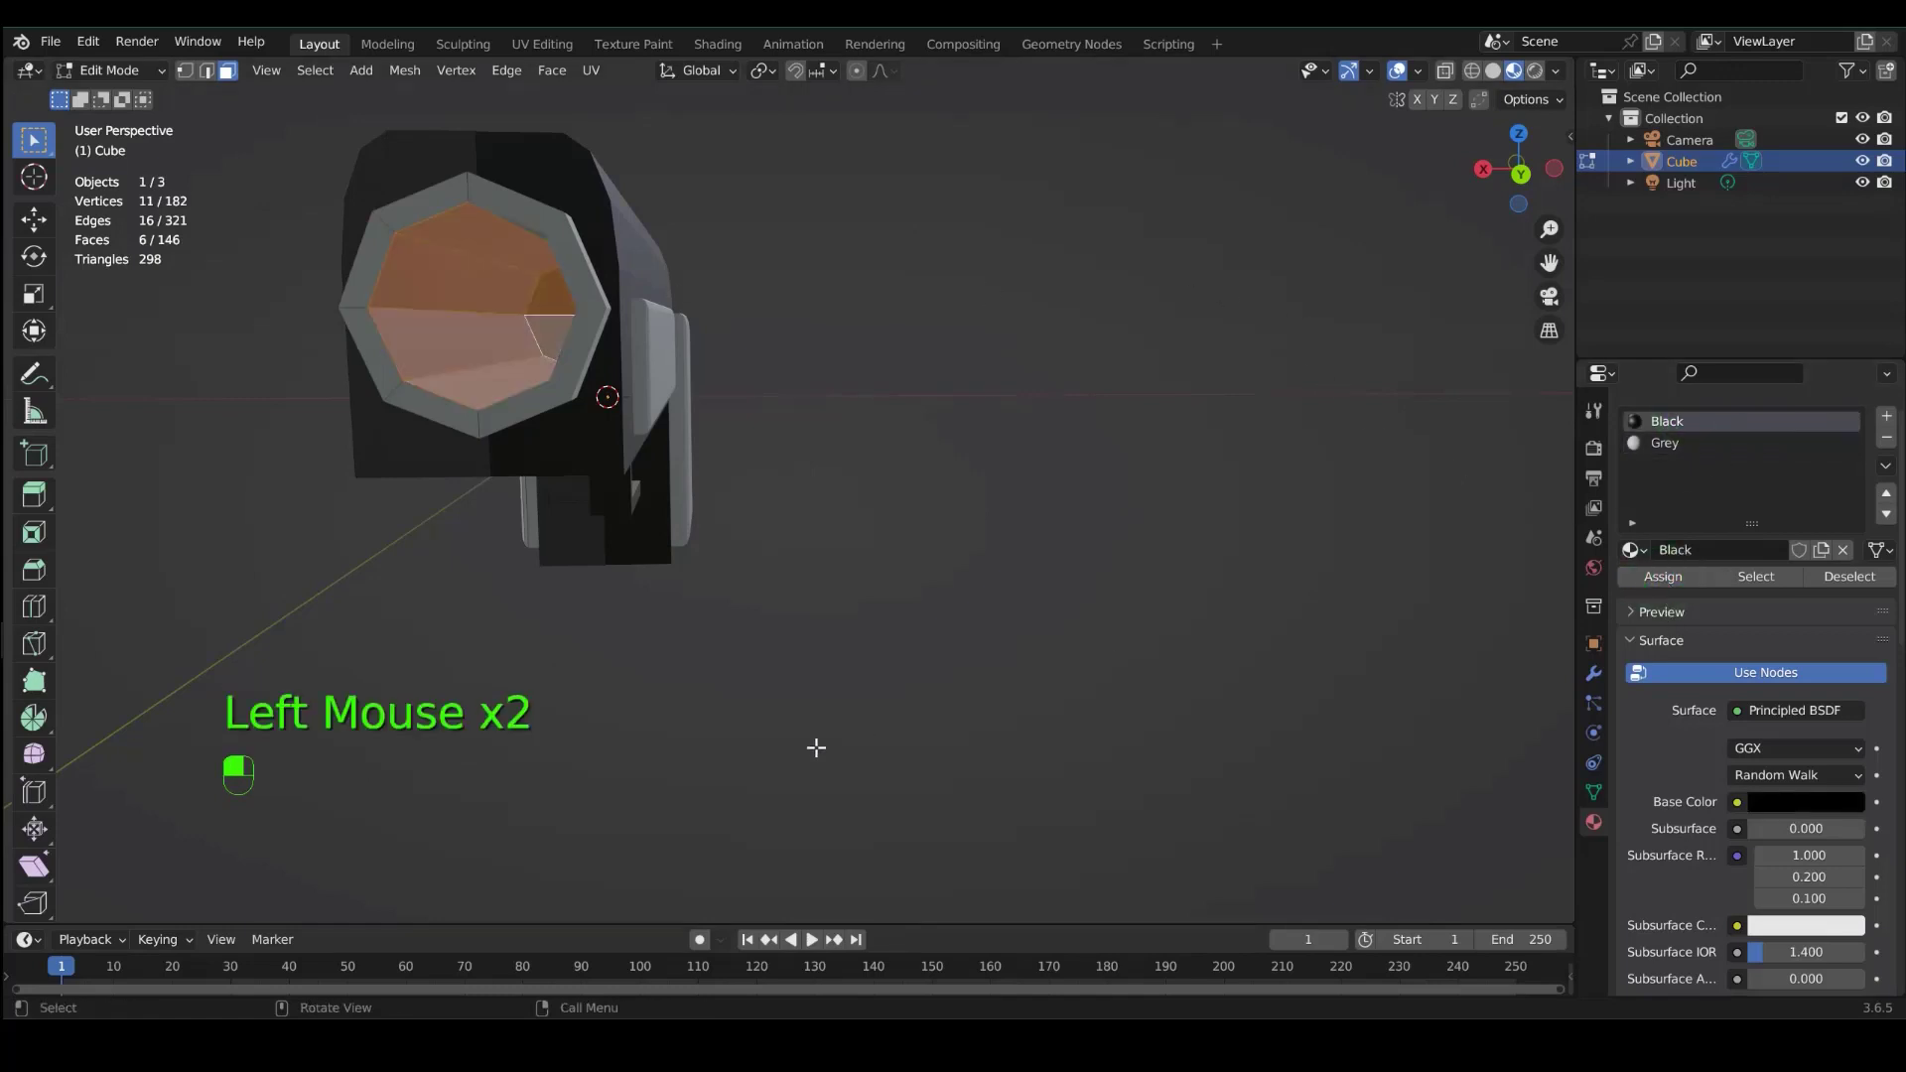
pyautogui.click(813, 744)
# - Return to Object Mode and apply Shade Smooth to the pistol
pyautogui.moveTo(813, 744); pyautogui.dragTo(285, 481, button='middle')
pyautogui.scroll(-3, 1316, 778)
pyautogui.press('Tab')
pyautogui.rightClick(576, 379)
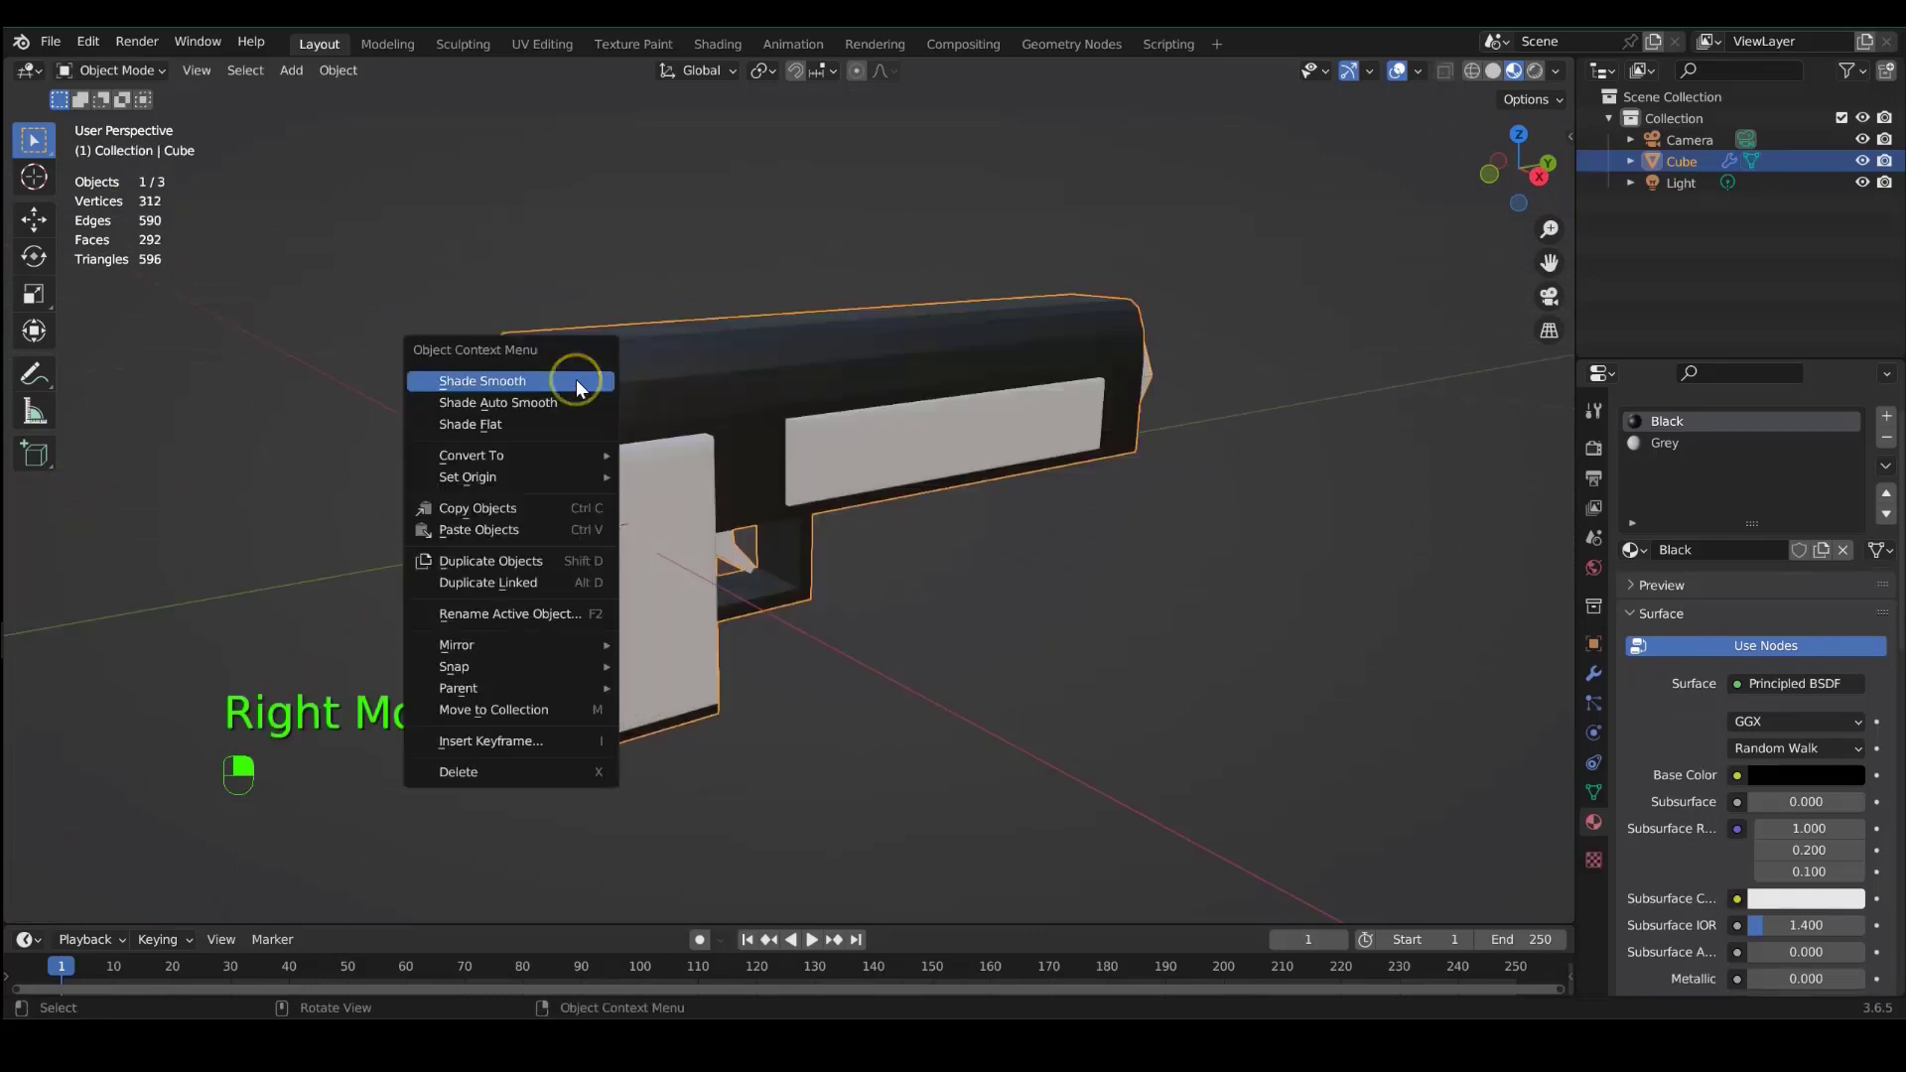
pyautogui.click(570, 379)
pyautogui.moveTo(568, 387); pyautogui.dragTo(897, 417, button='middle')
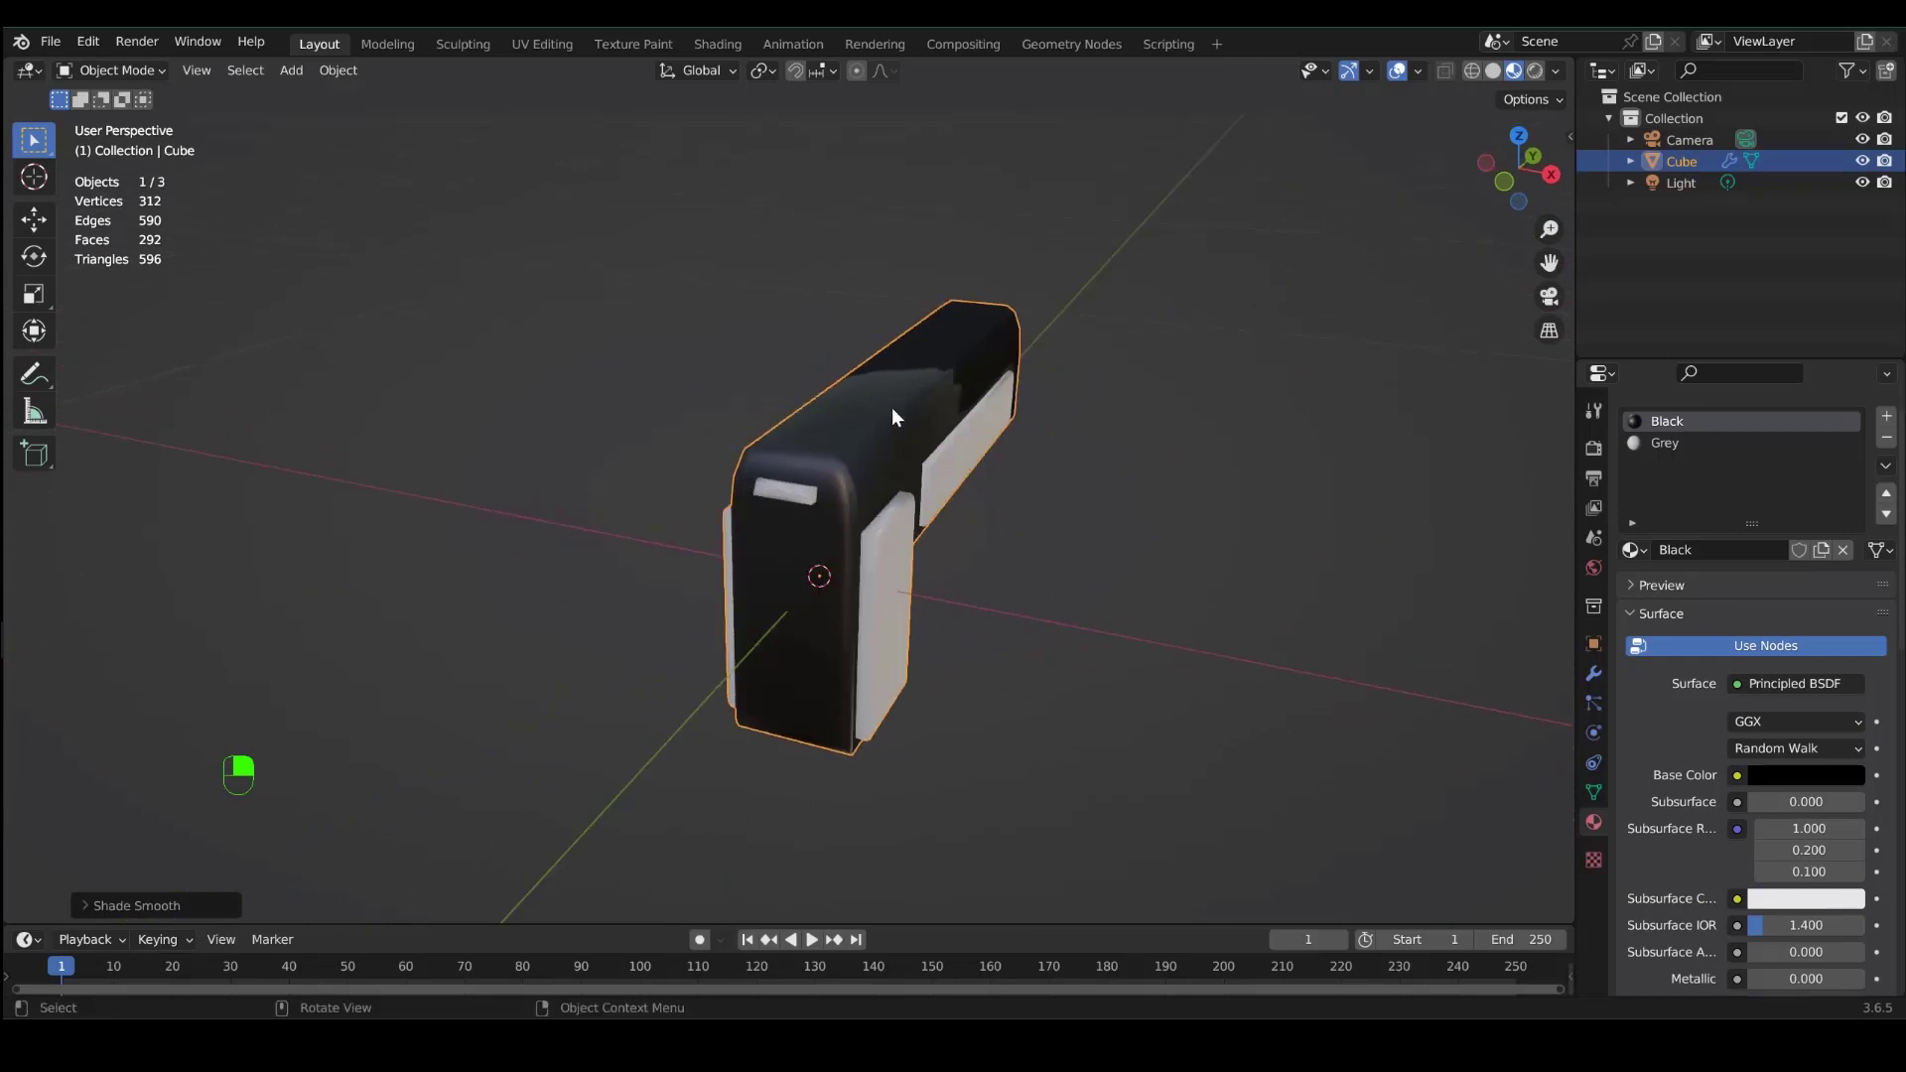
# - Apply the pistol's Mirror modifier to make both halves real geometry
pyautogui.click(1263, 578)
pyautogui.moveTo(1264, 578); pyautogui.dragTo(1118, 588, button='middle')
pyautogui.click(1118, 587)
pyautogui.click(1595, 674)
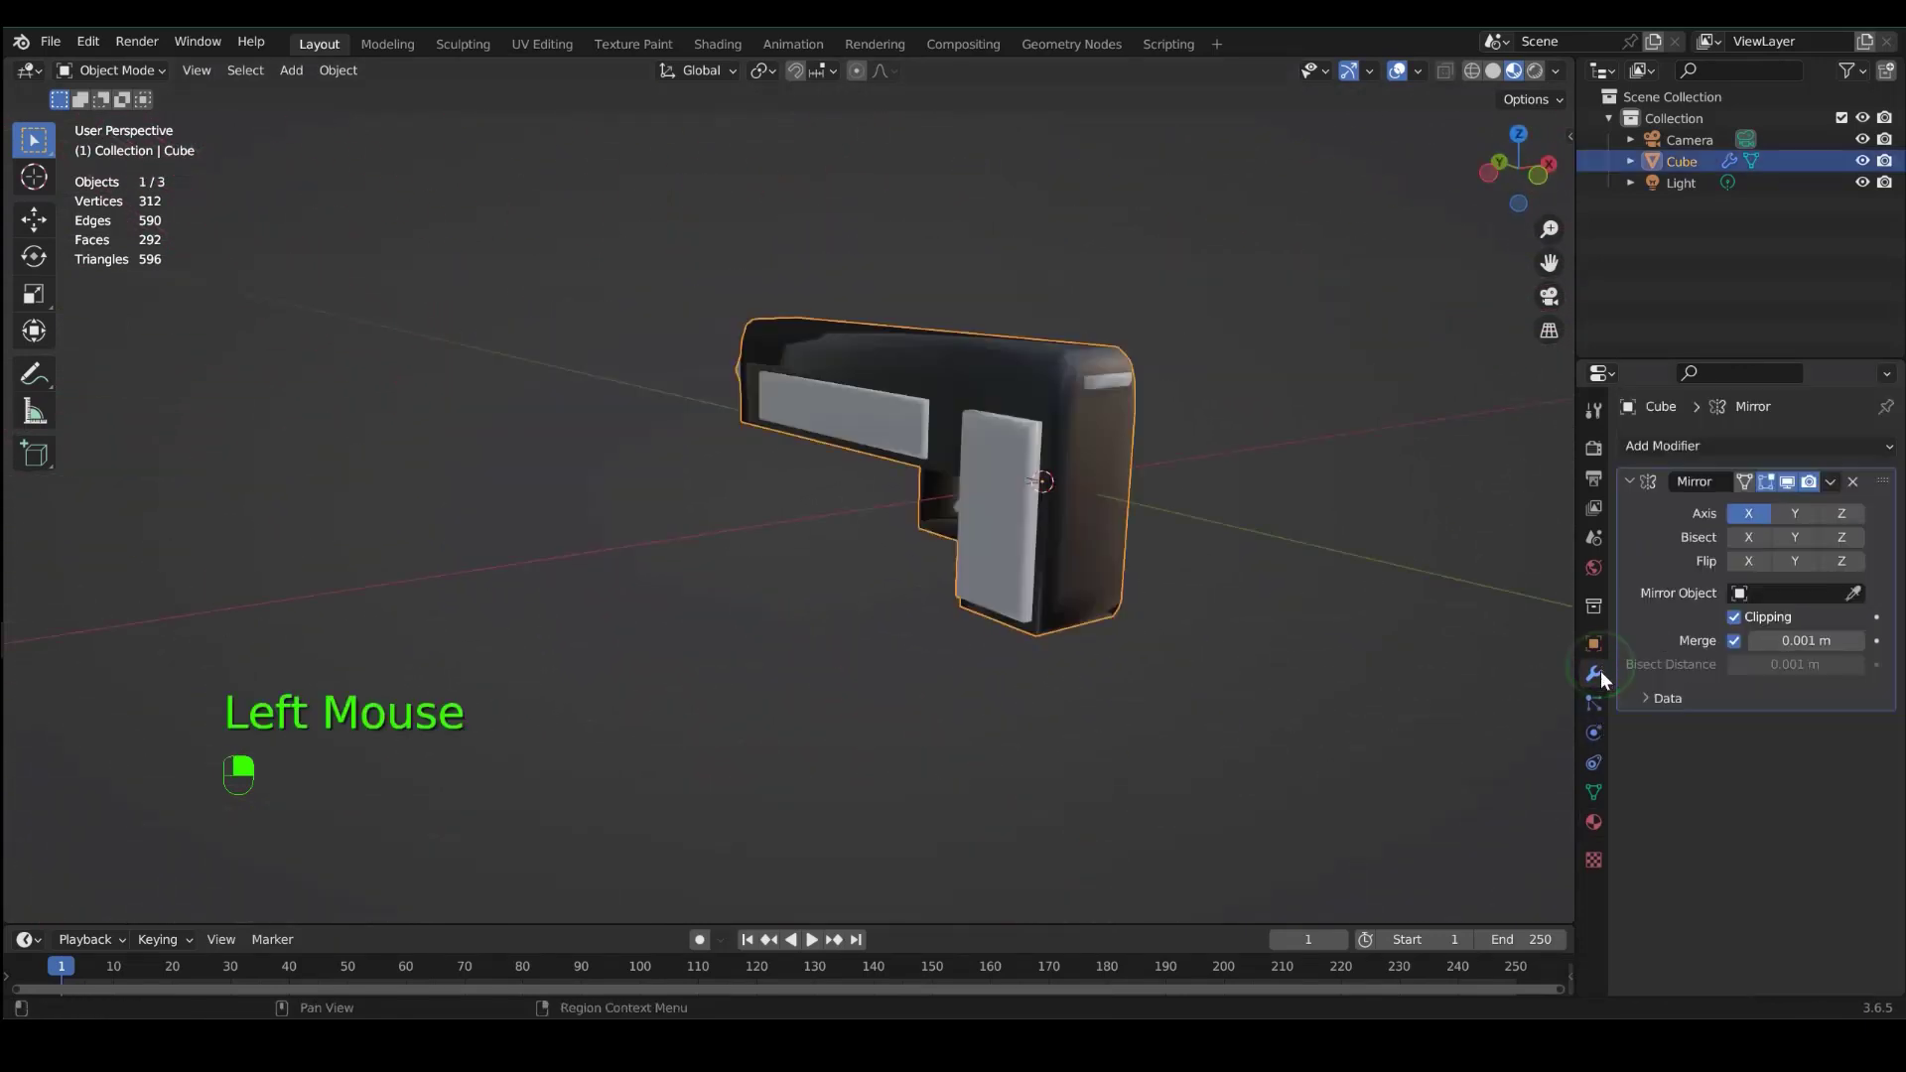
pyautogui.click(1831, 483)
pyautogui.click(1816, 501)
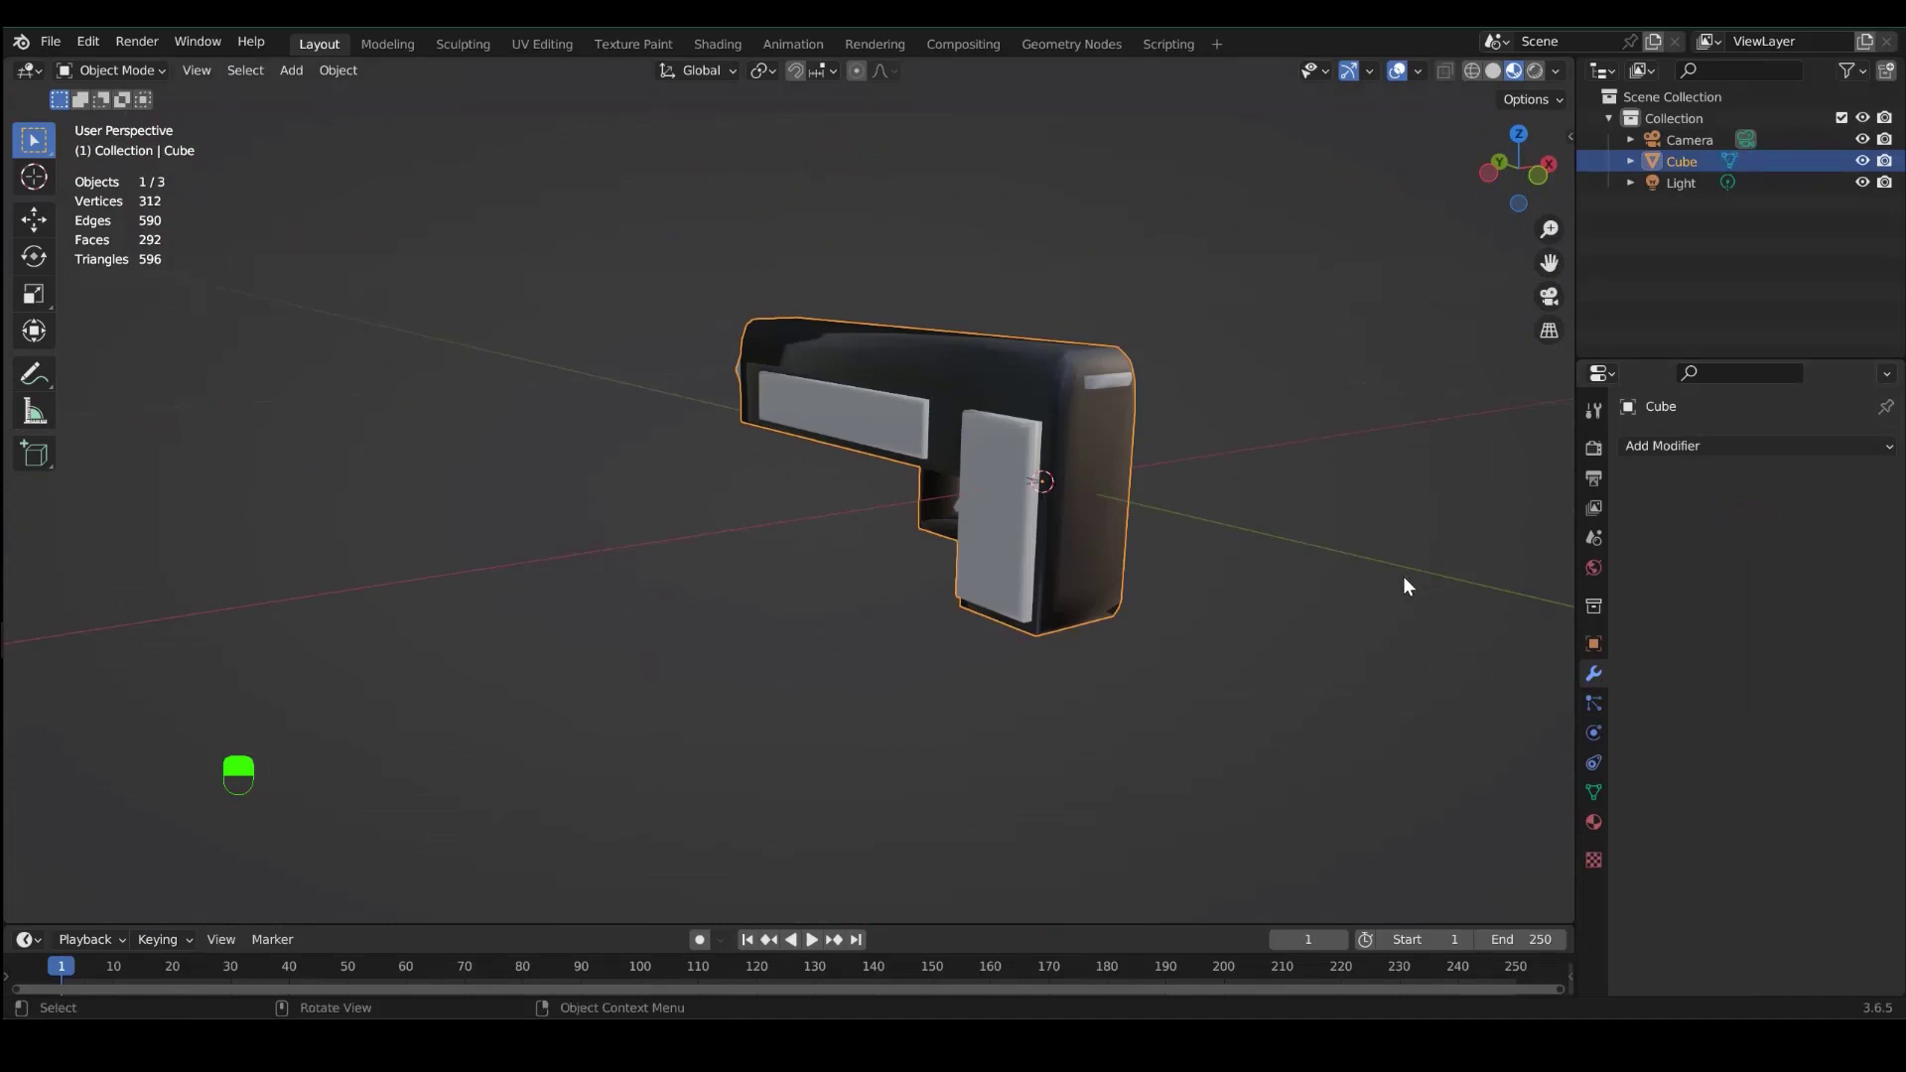
# - In Edit Mode, extrude the two adjoining long upper side faces of the barrel in place and scale them down along Y to a short patch
pyautogui.moveTo(1403, 575); pyautogui.dragTo(1217, 599, button='middle')
pyautogui.click(933, 411)
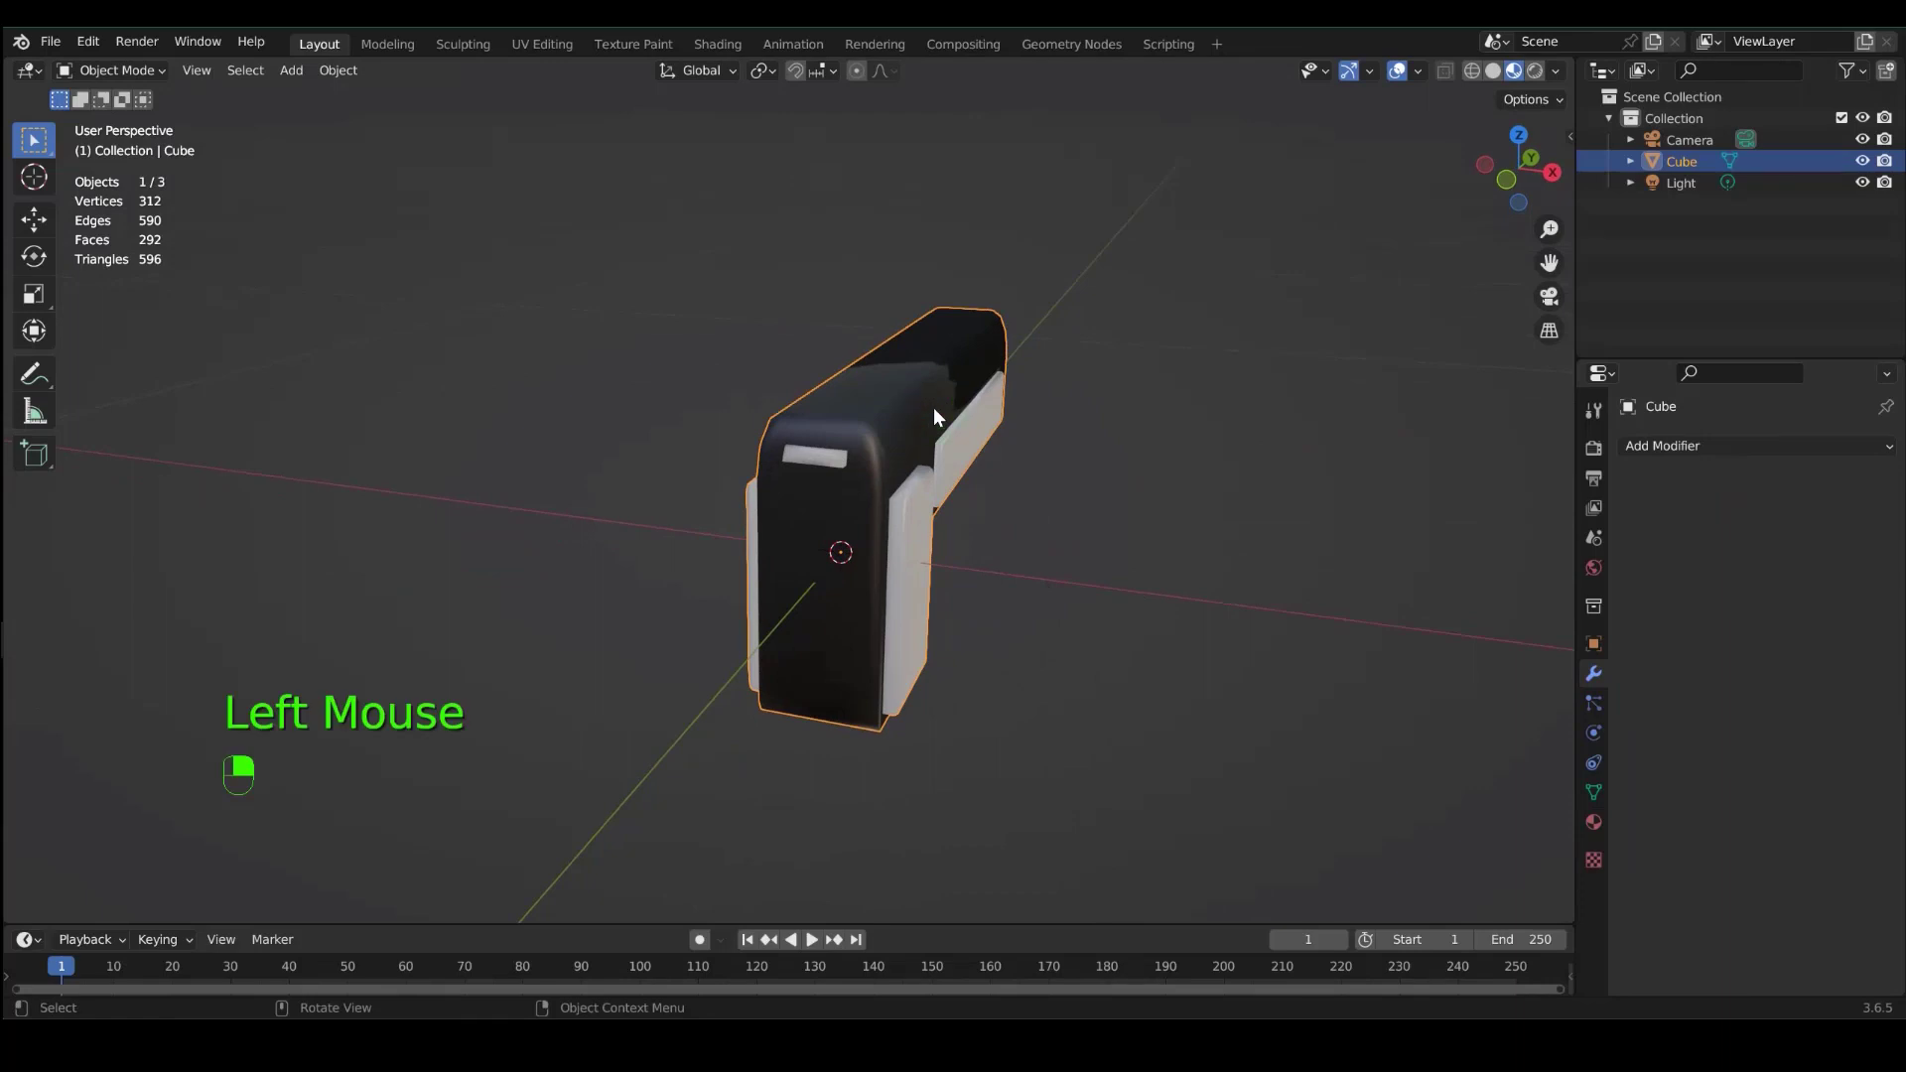
pyautogui.press('Tab')
pyautogui.moveTo(921, 405); pyautogui.dragTo(847, 408, button='middle')
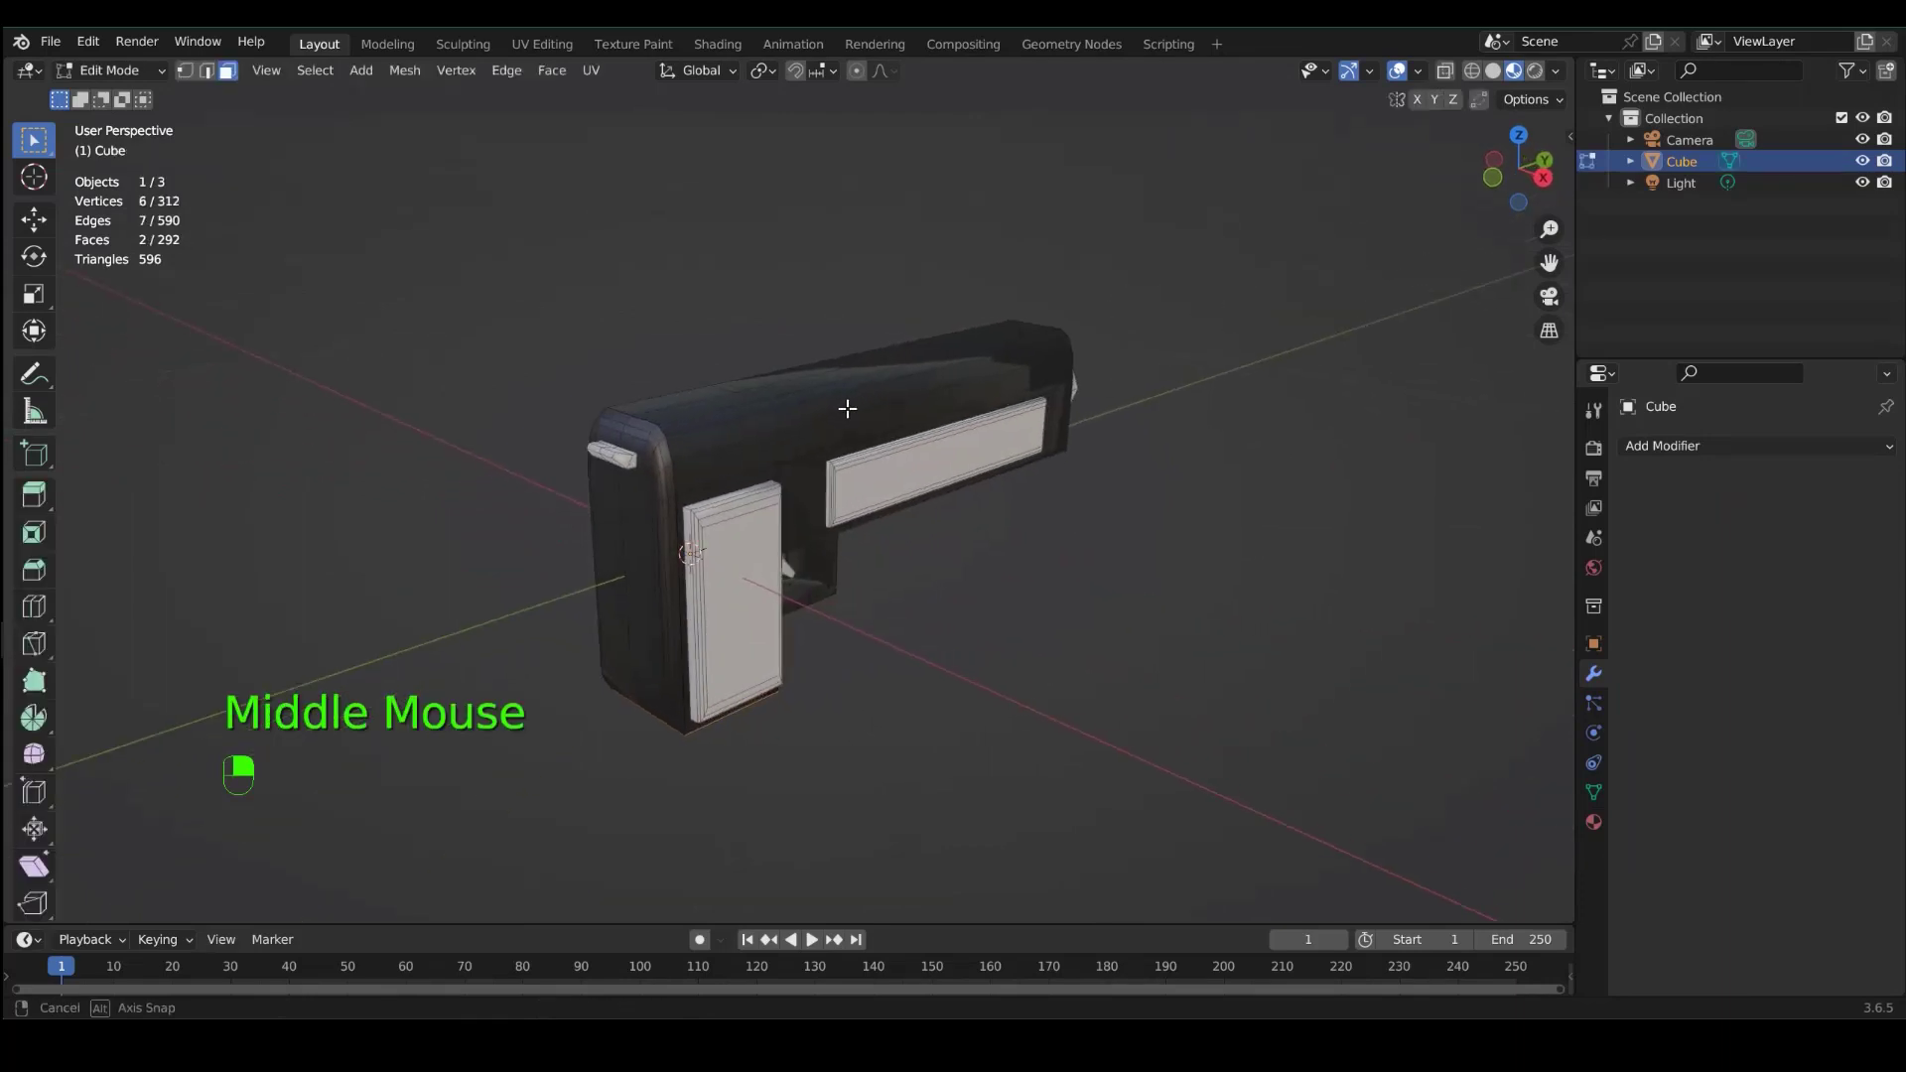
pyautogui.click(794, 400)
pyautogui.keyDown('shift'); pyautogui.click(802, 415); pyautogui.keyUp('shift')
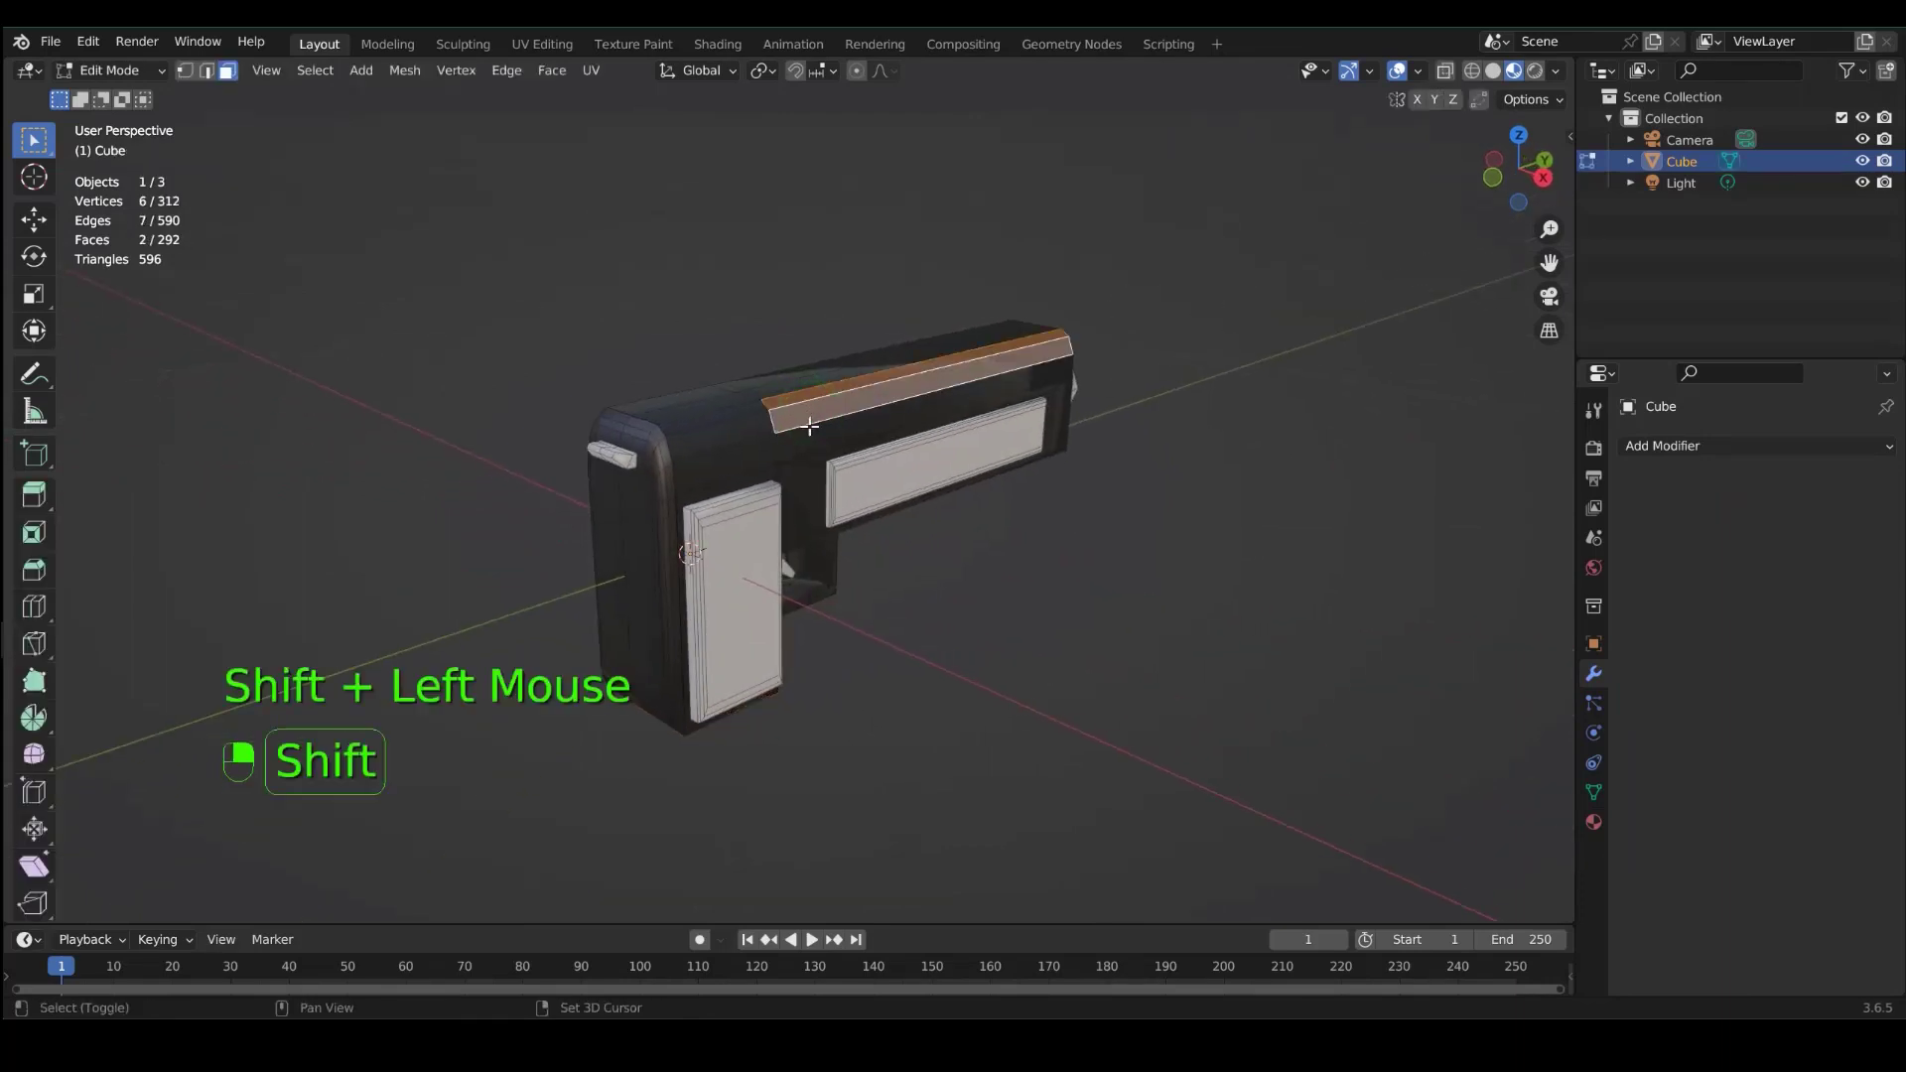
pyautogui.moveTo(799, 417); pyautogui.dragTo(806, 469, button='middle')
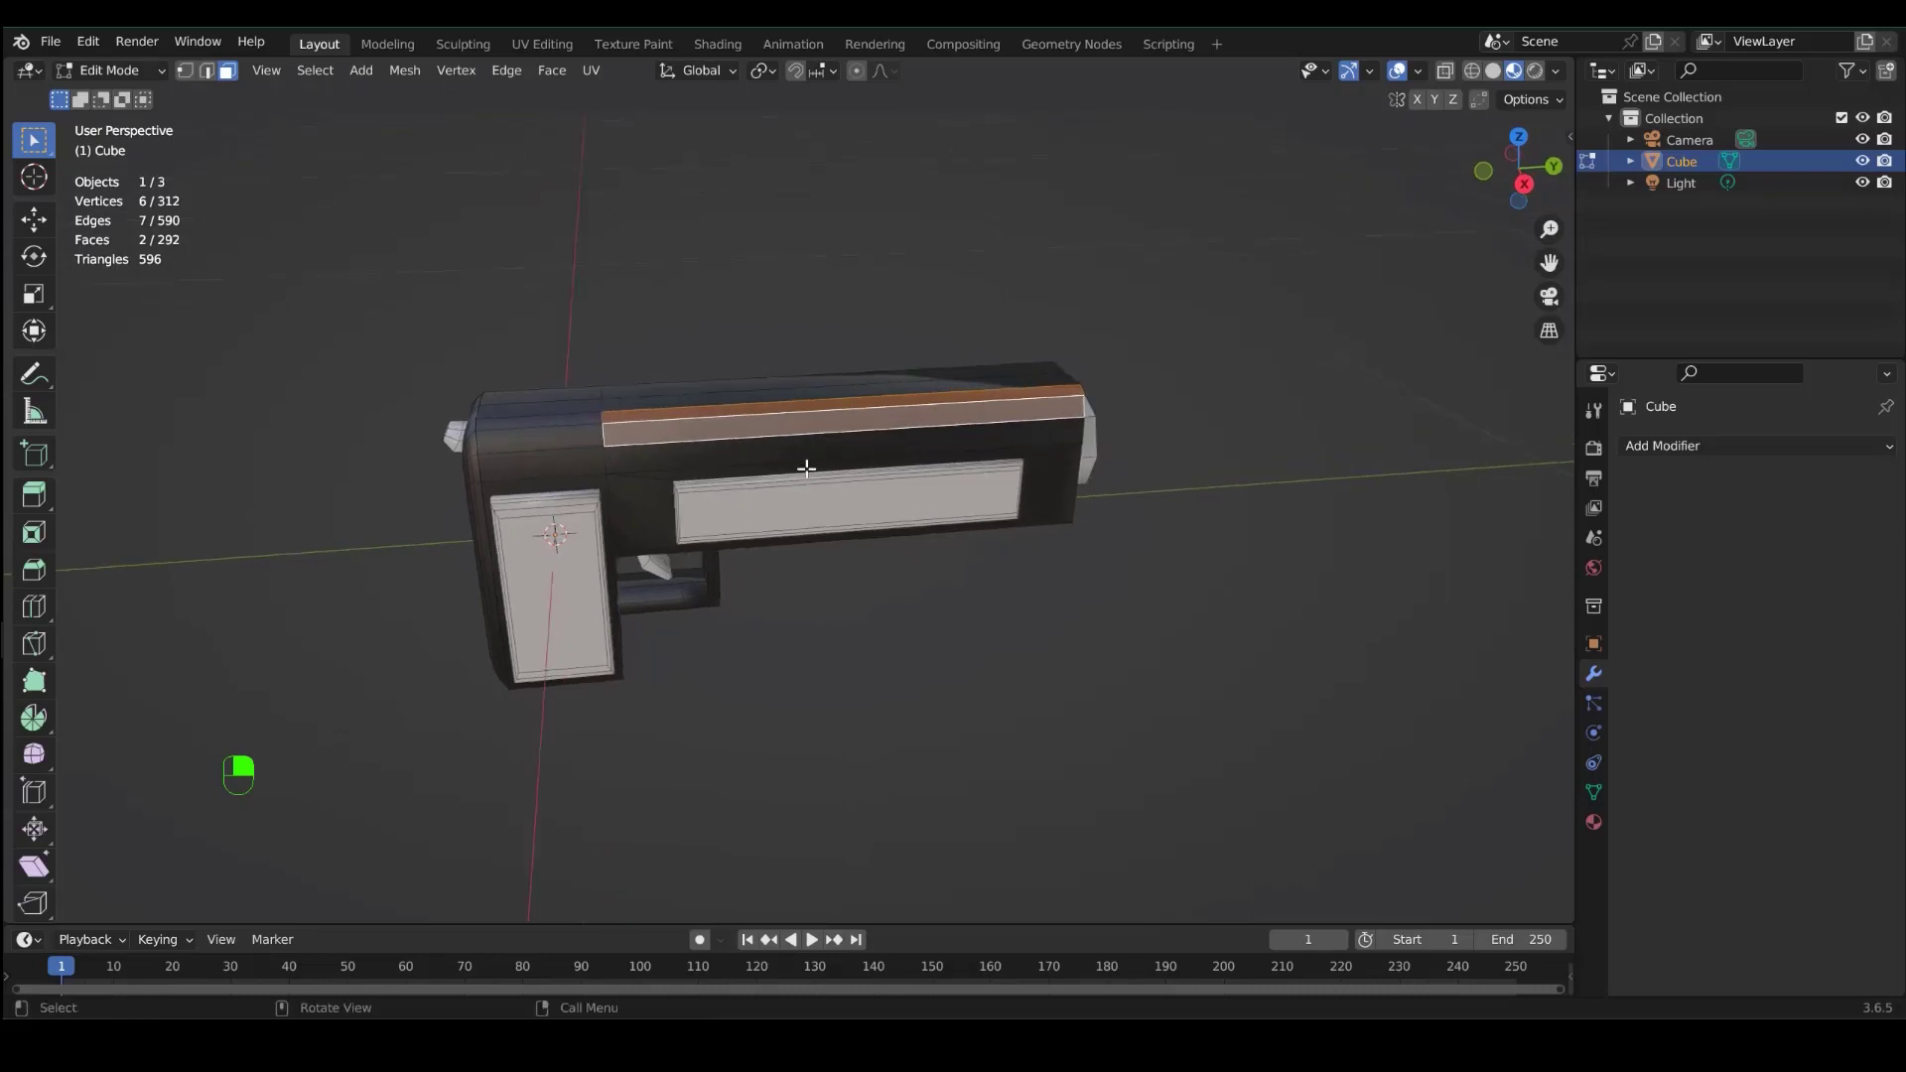
pyautogui.press('e')
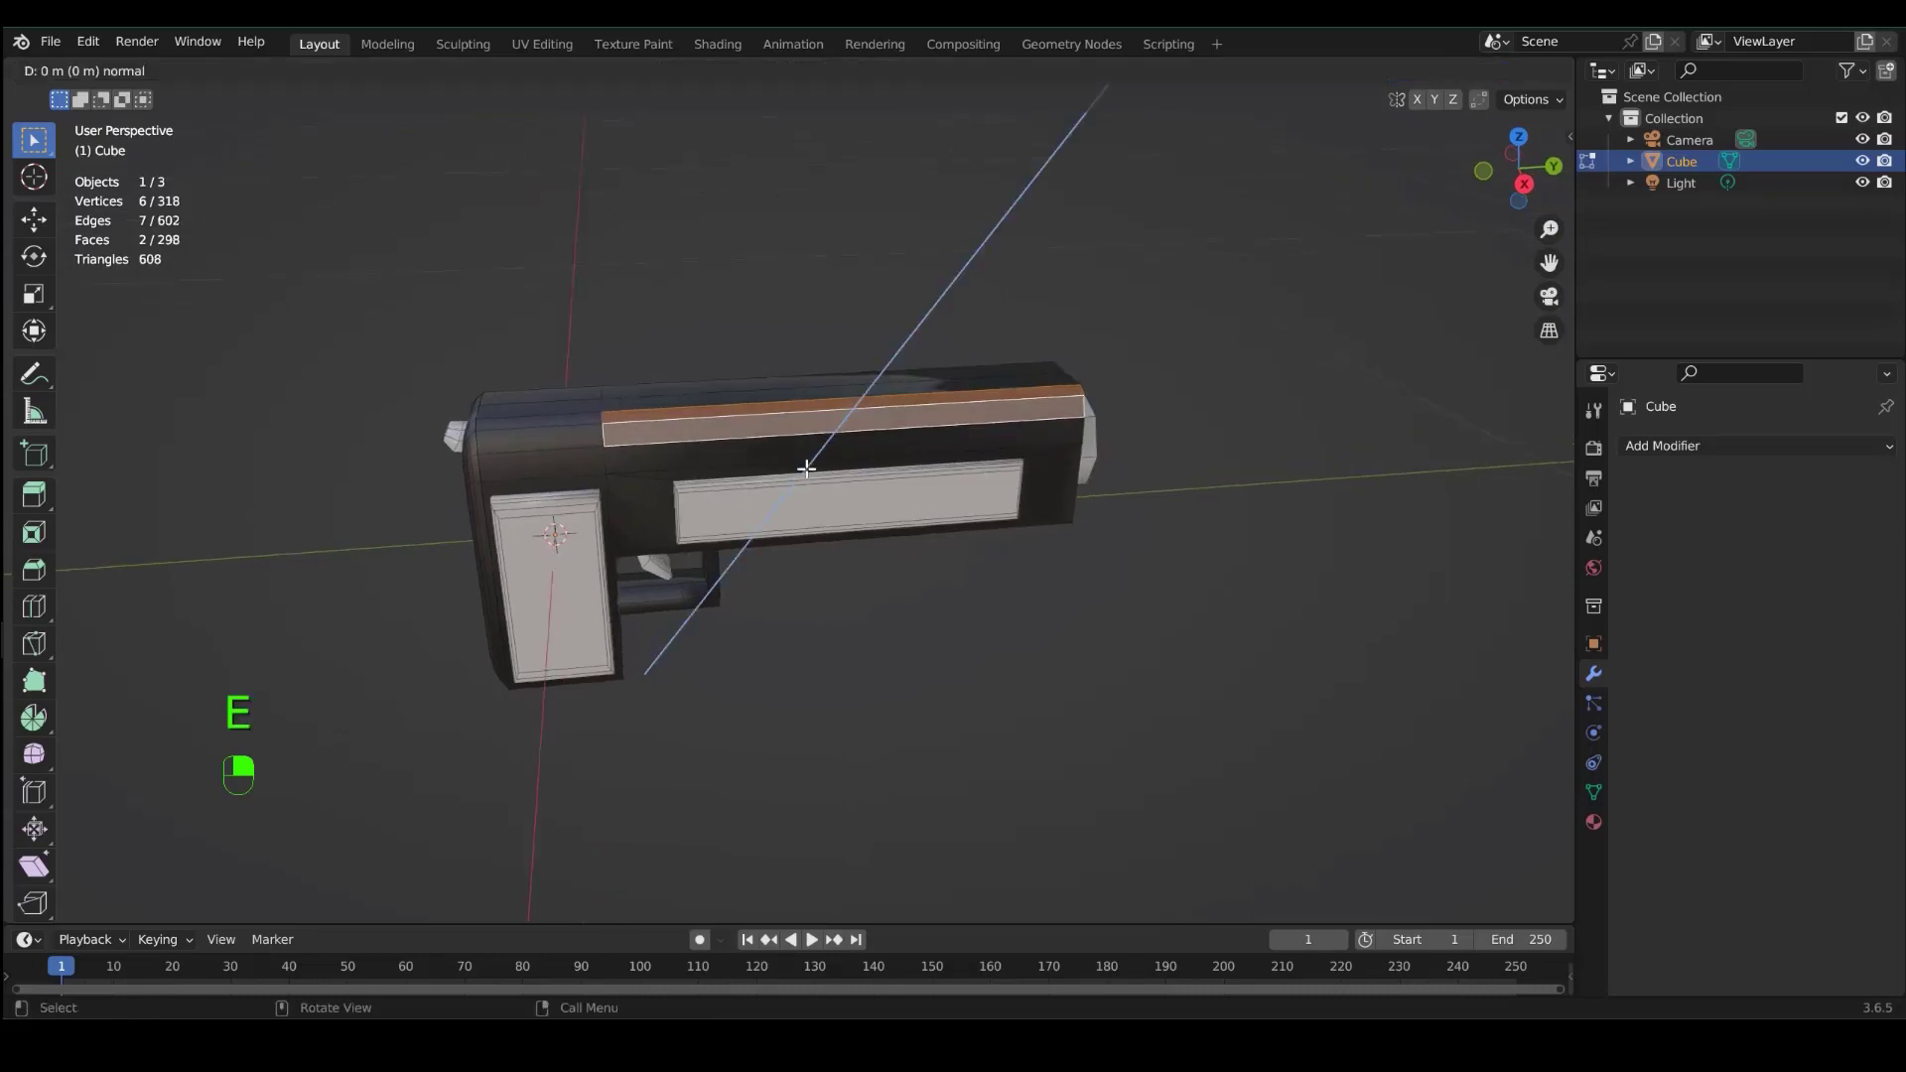
pyautogui.rightClick(807, 461)
pyautogui.press('s')
pyautogui.press('x')
pyautogui.press('y')
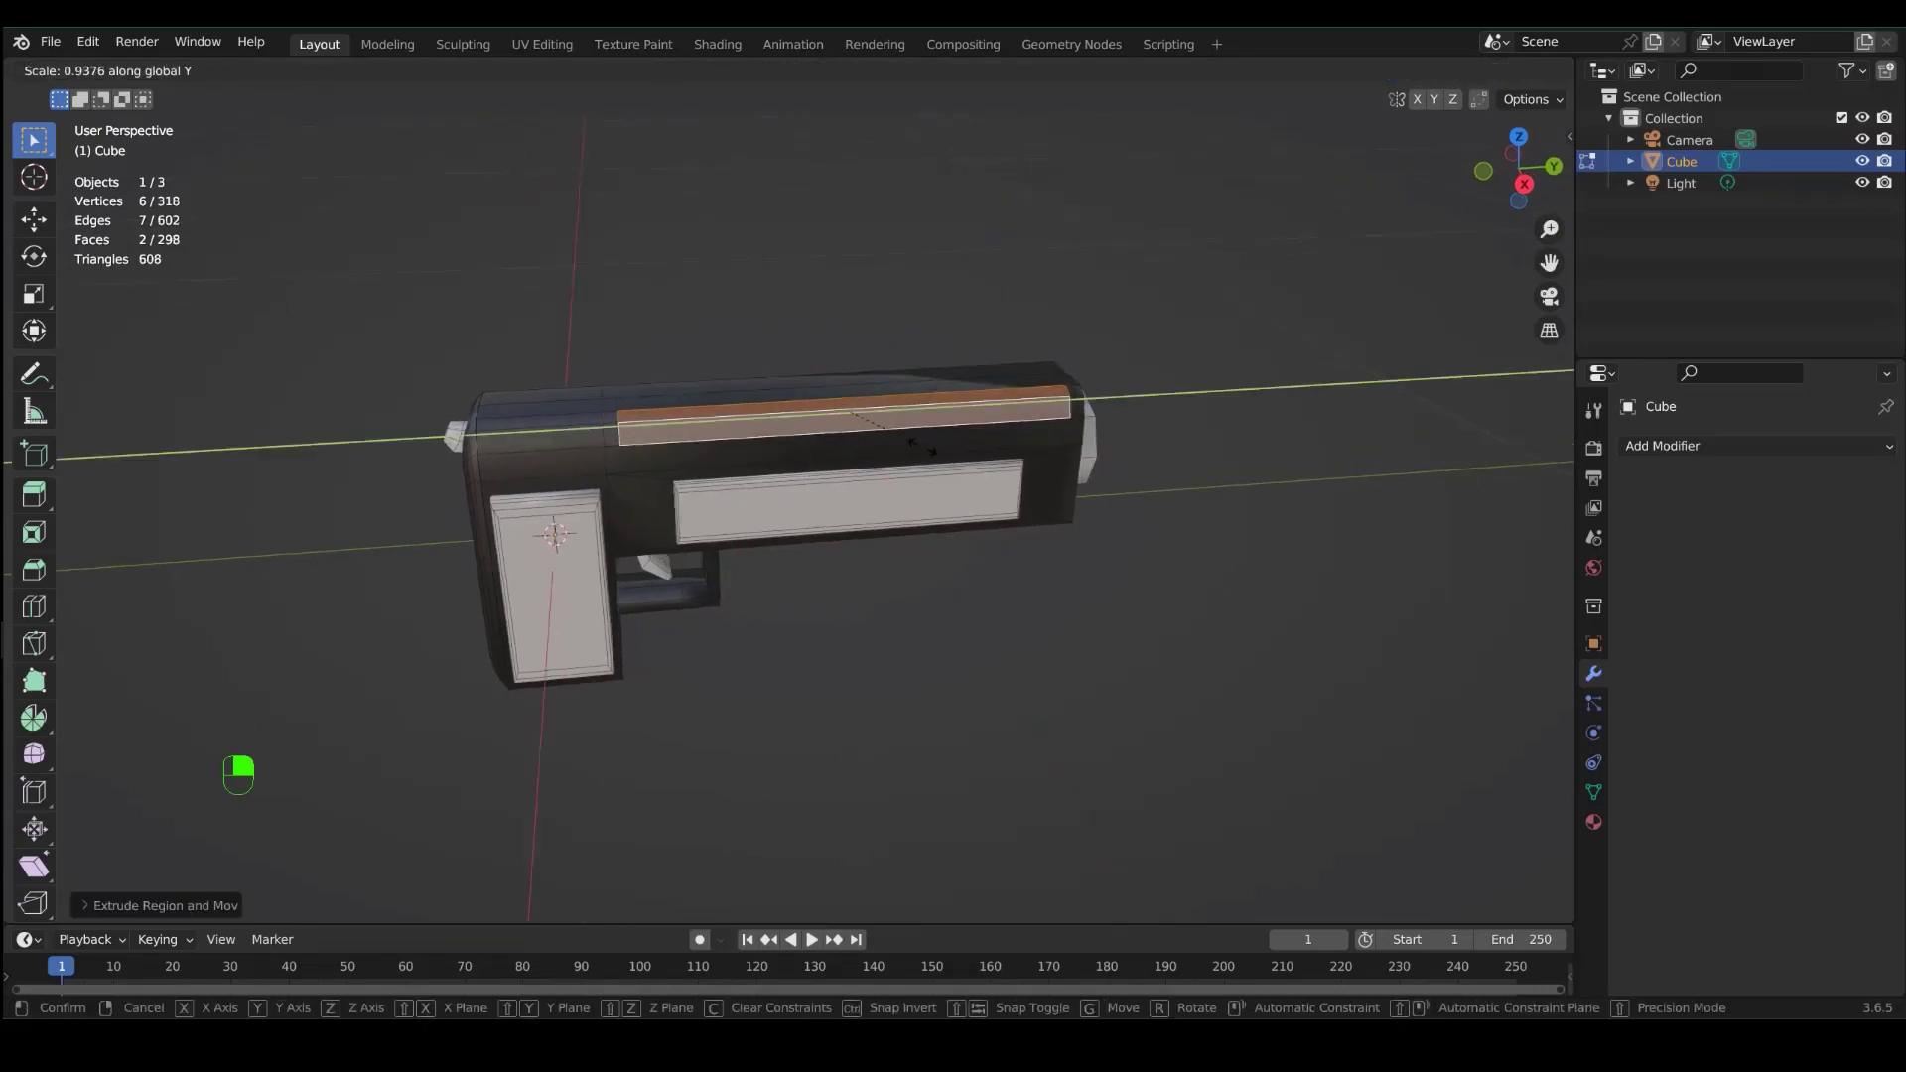
pyautogui.click(854, 419)
# - Move the short patch along Y toward the grip, above the rear end of the grey side panel
pyautogui.moveTo(853, 419); pyautogui.dragTo(965, 484, button='middle')
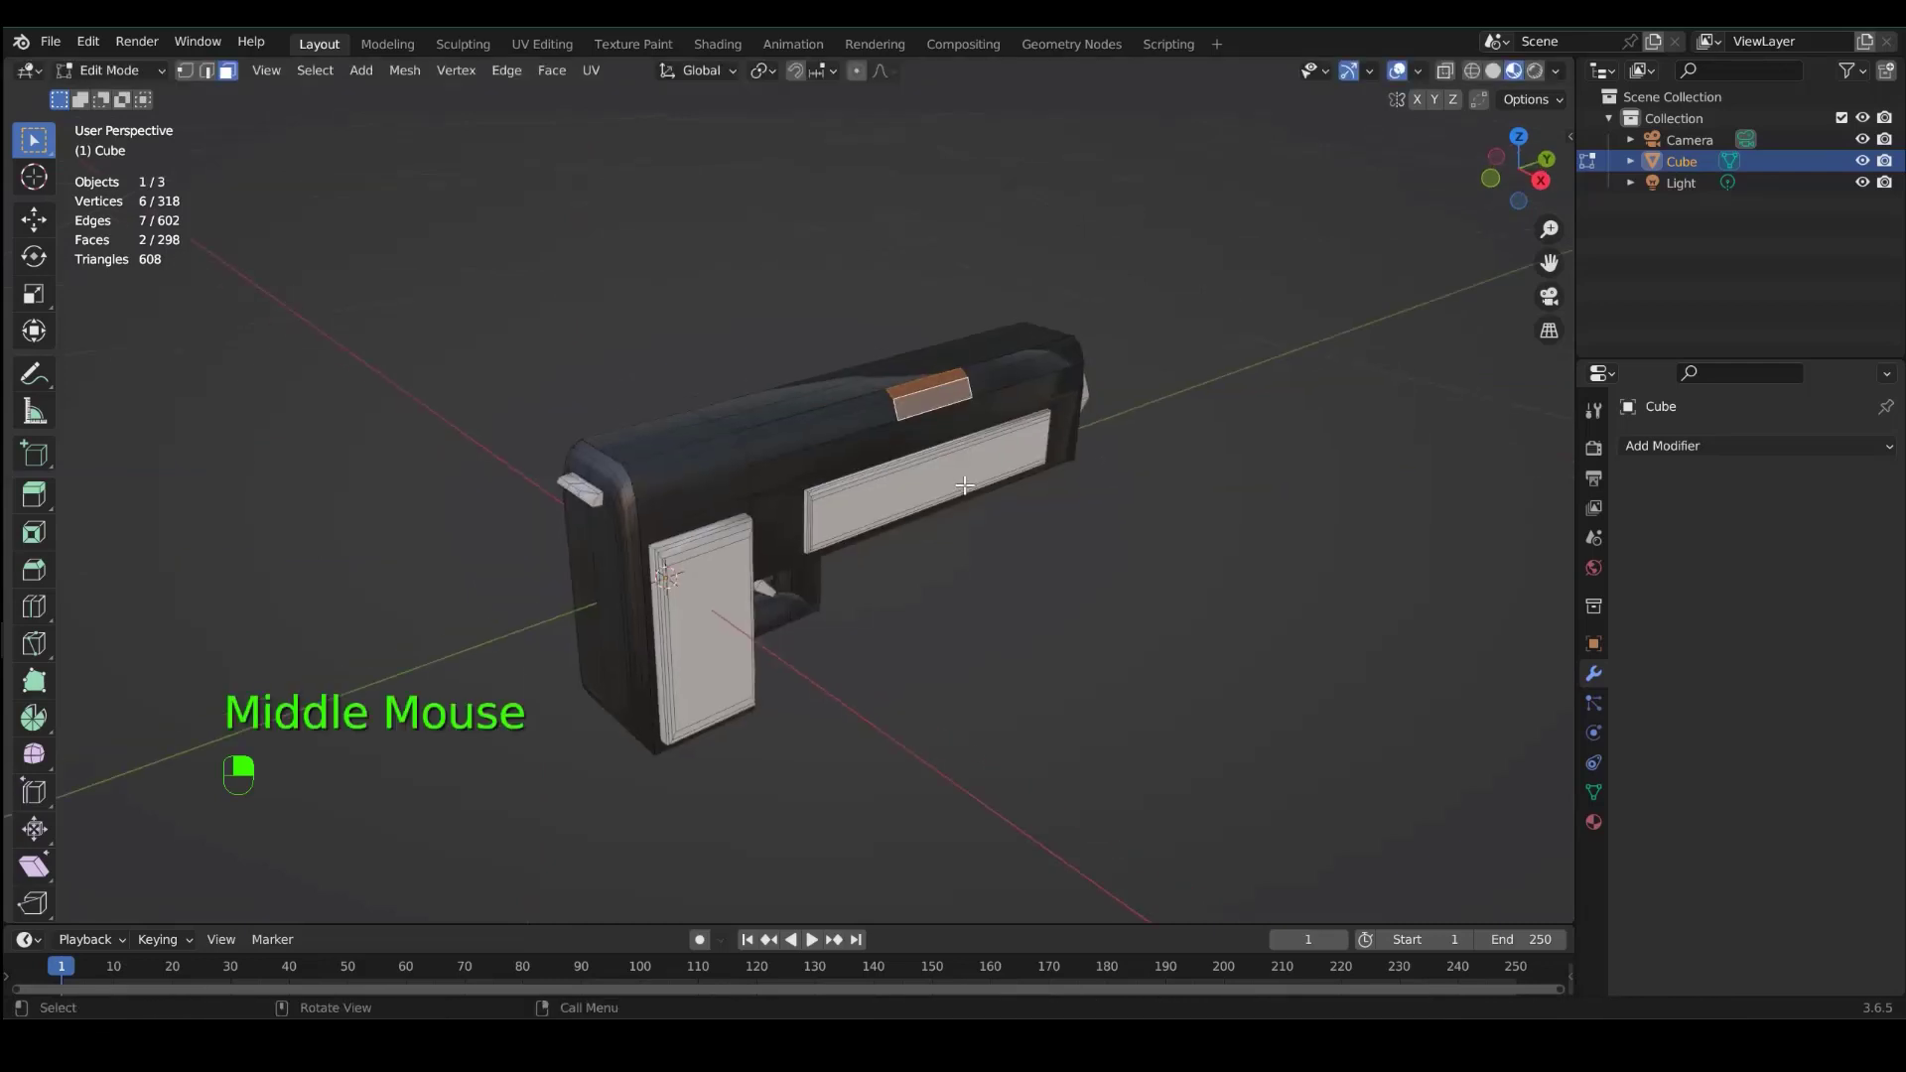
pyautogui.press('g')
pyautogui.middleClick(965, 485)
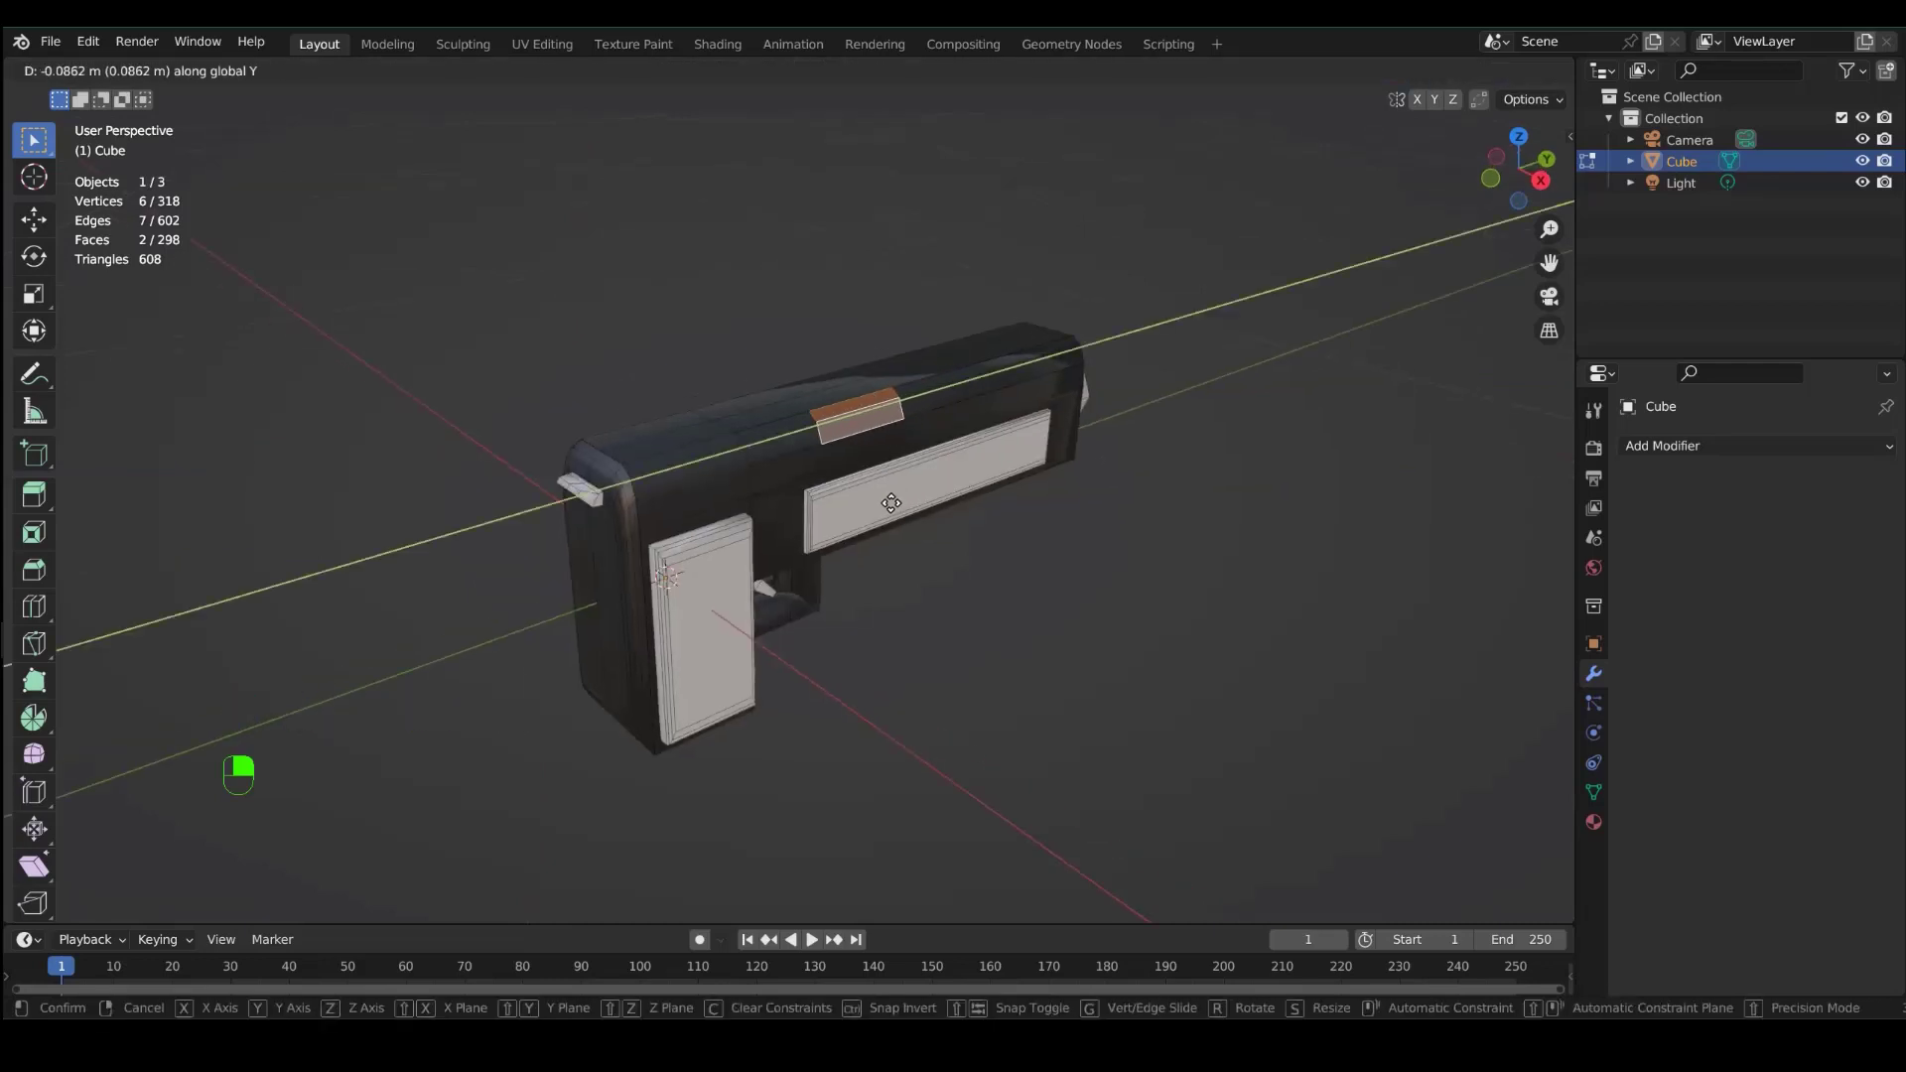
pyautogui.click(943, 499)
pyautogui.moveTo(943, 498); pyautogui.dragTo(933, 511, button='middle')
pyautogui.scroll(3, 938, 499)
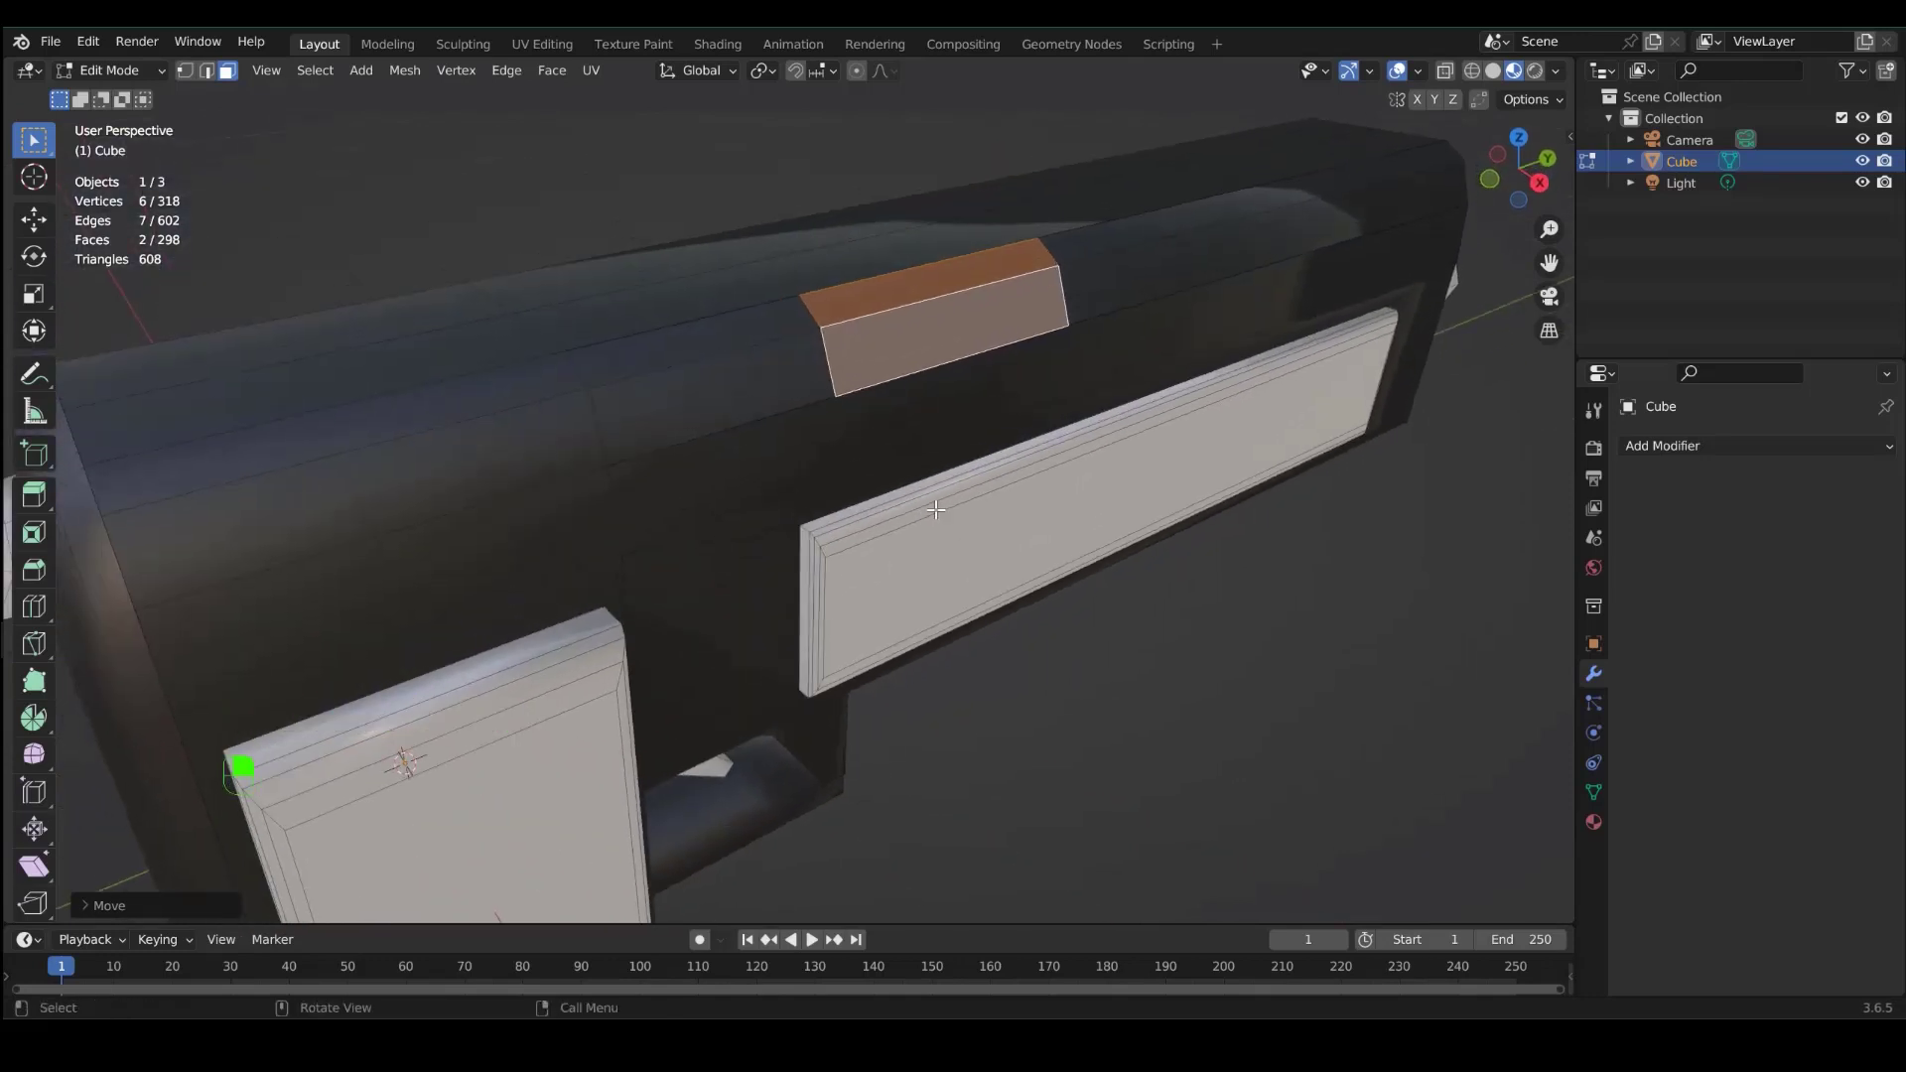
# - Extrude the patch faces inward about 0.005 m to form a recess in the barrel's side
pyautogui.press('e')
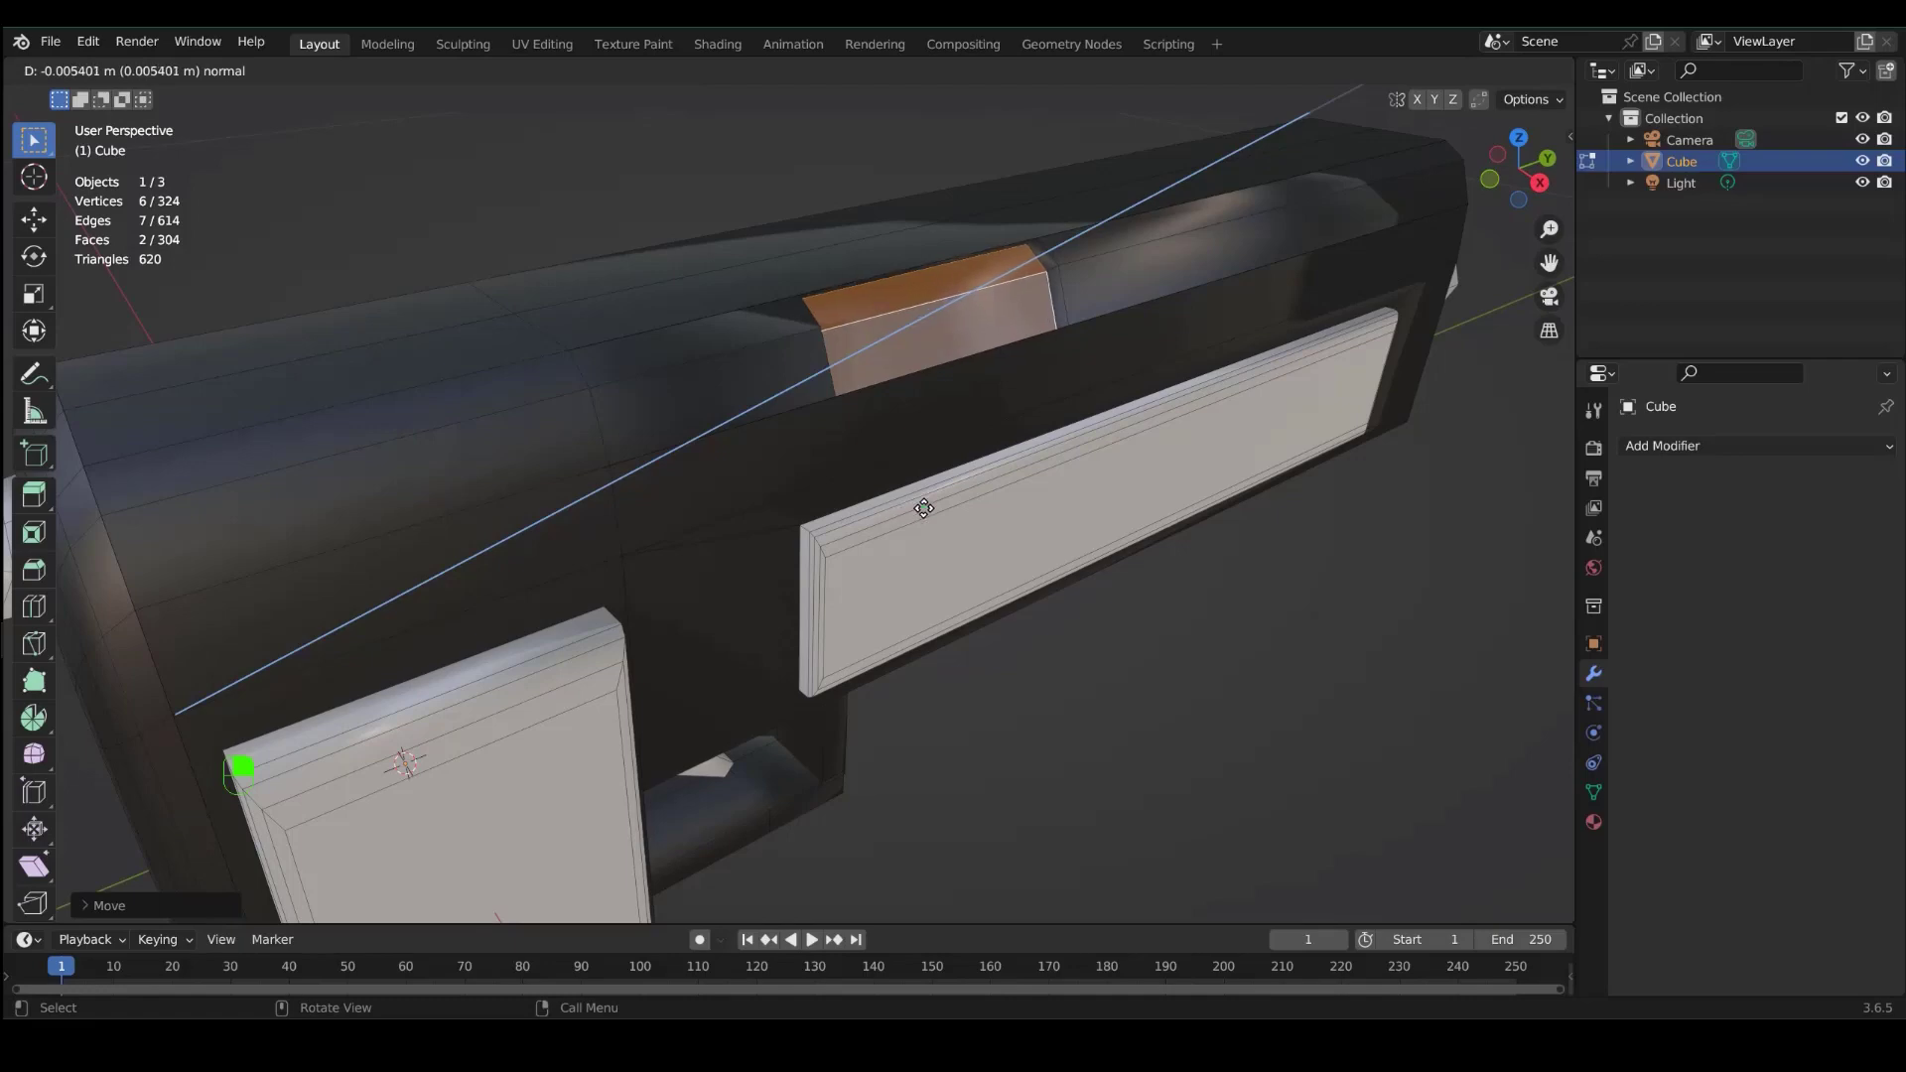
pyautogui.click(923, 508)
pyautogui.moveTo(923, 508); pyautogui.dragTo(858, 599, button='middle')
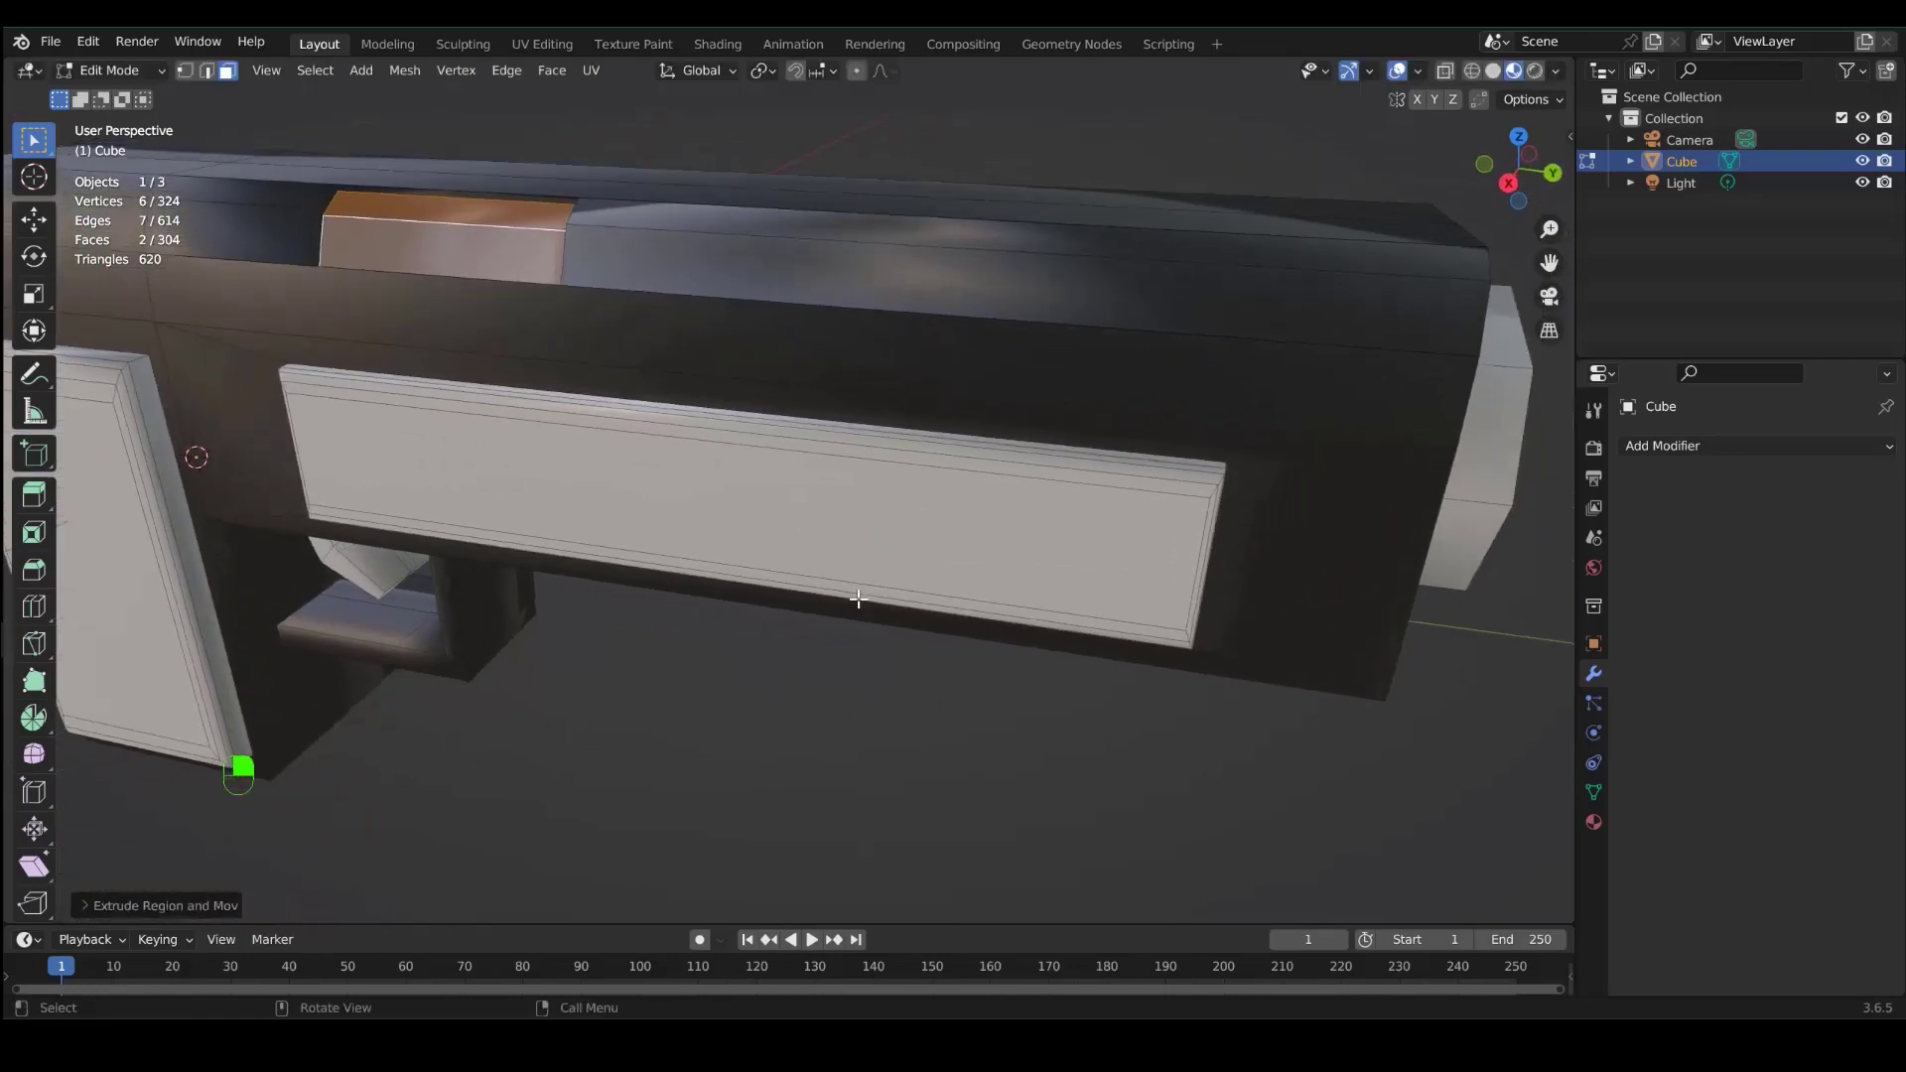
# - Assign the Grey material to the recessed faces and clear the selection
pyautogui.click(1595, 820)
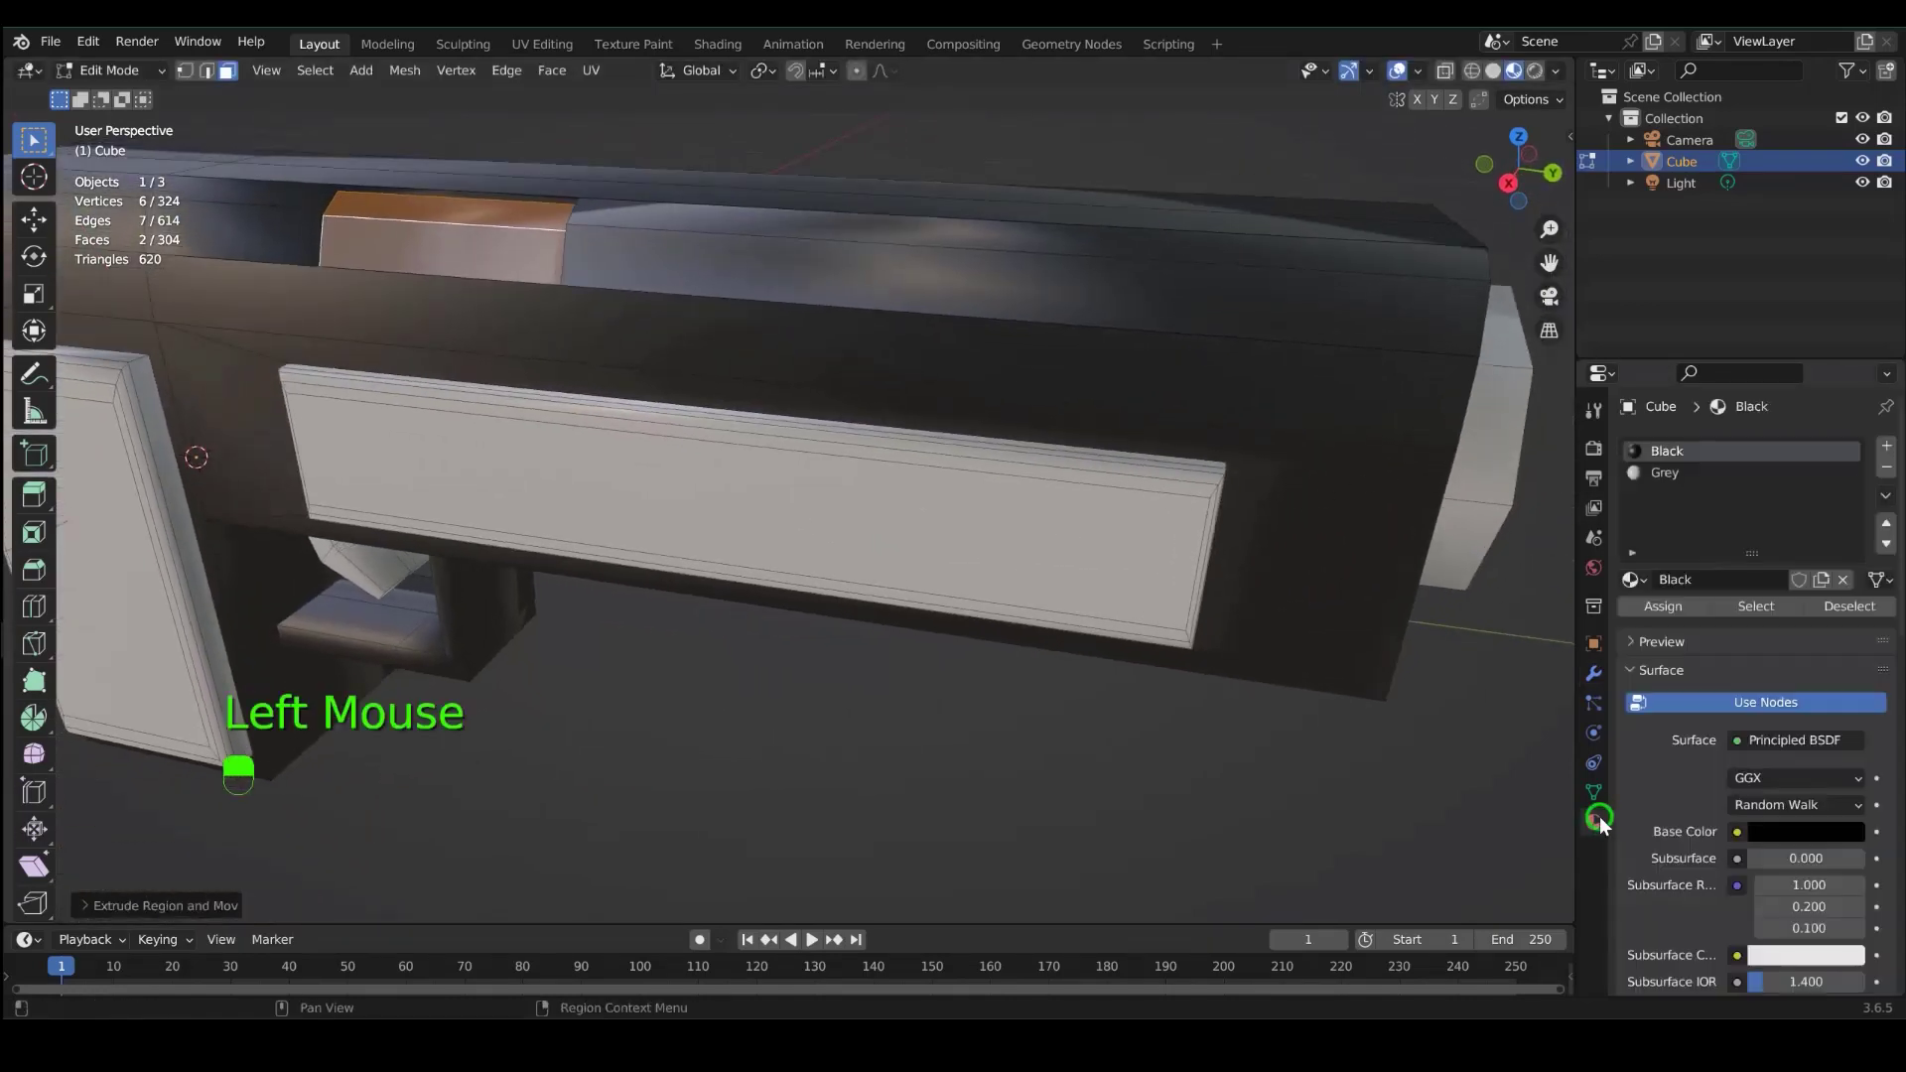
pyautogui.click(1675, 473)
pyautogui.click(1660, 607)
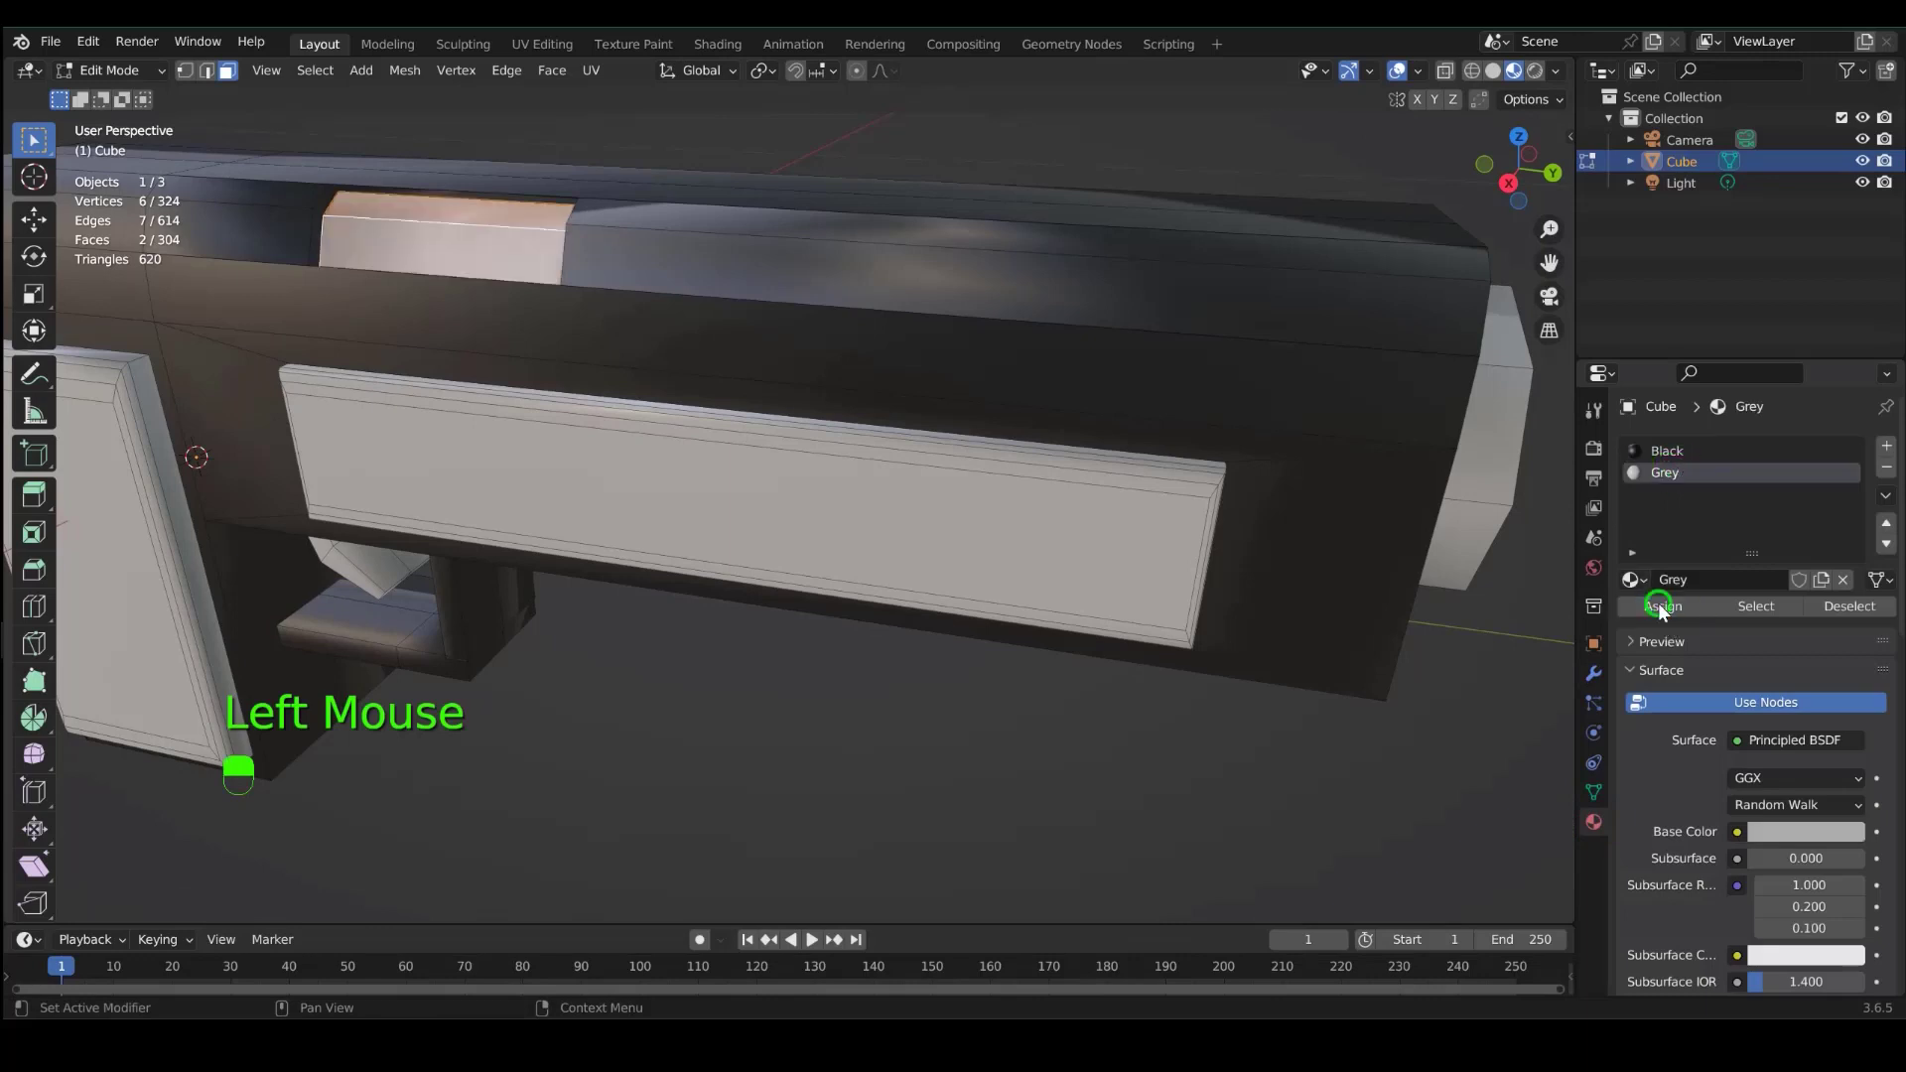
pyautogui.click(1099, 749)
pyautogui.scroll(-2, 1099, 749)
pyautogui.moveTo(1099, 749); pyautogui.dragTo(1353, 758, button='middle')
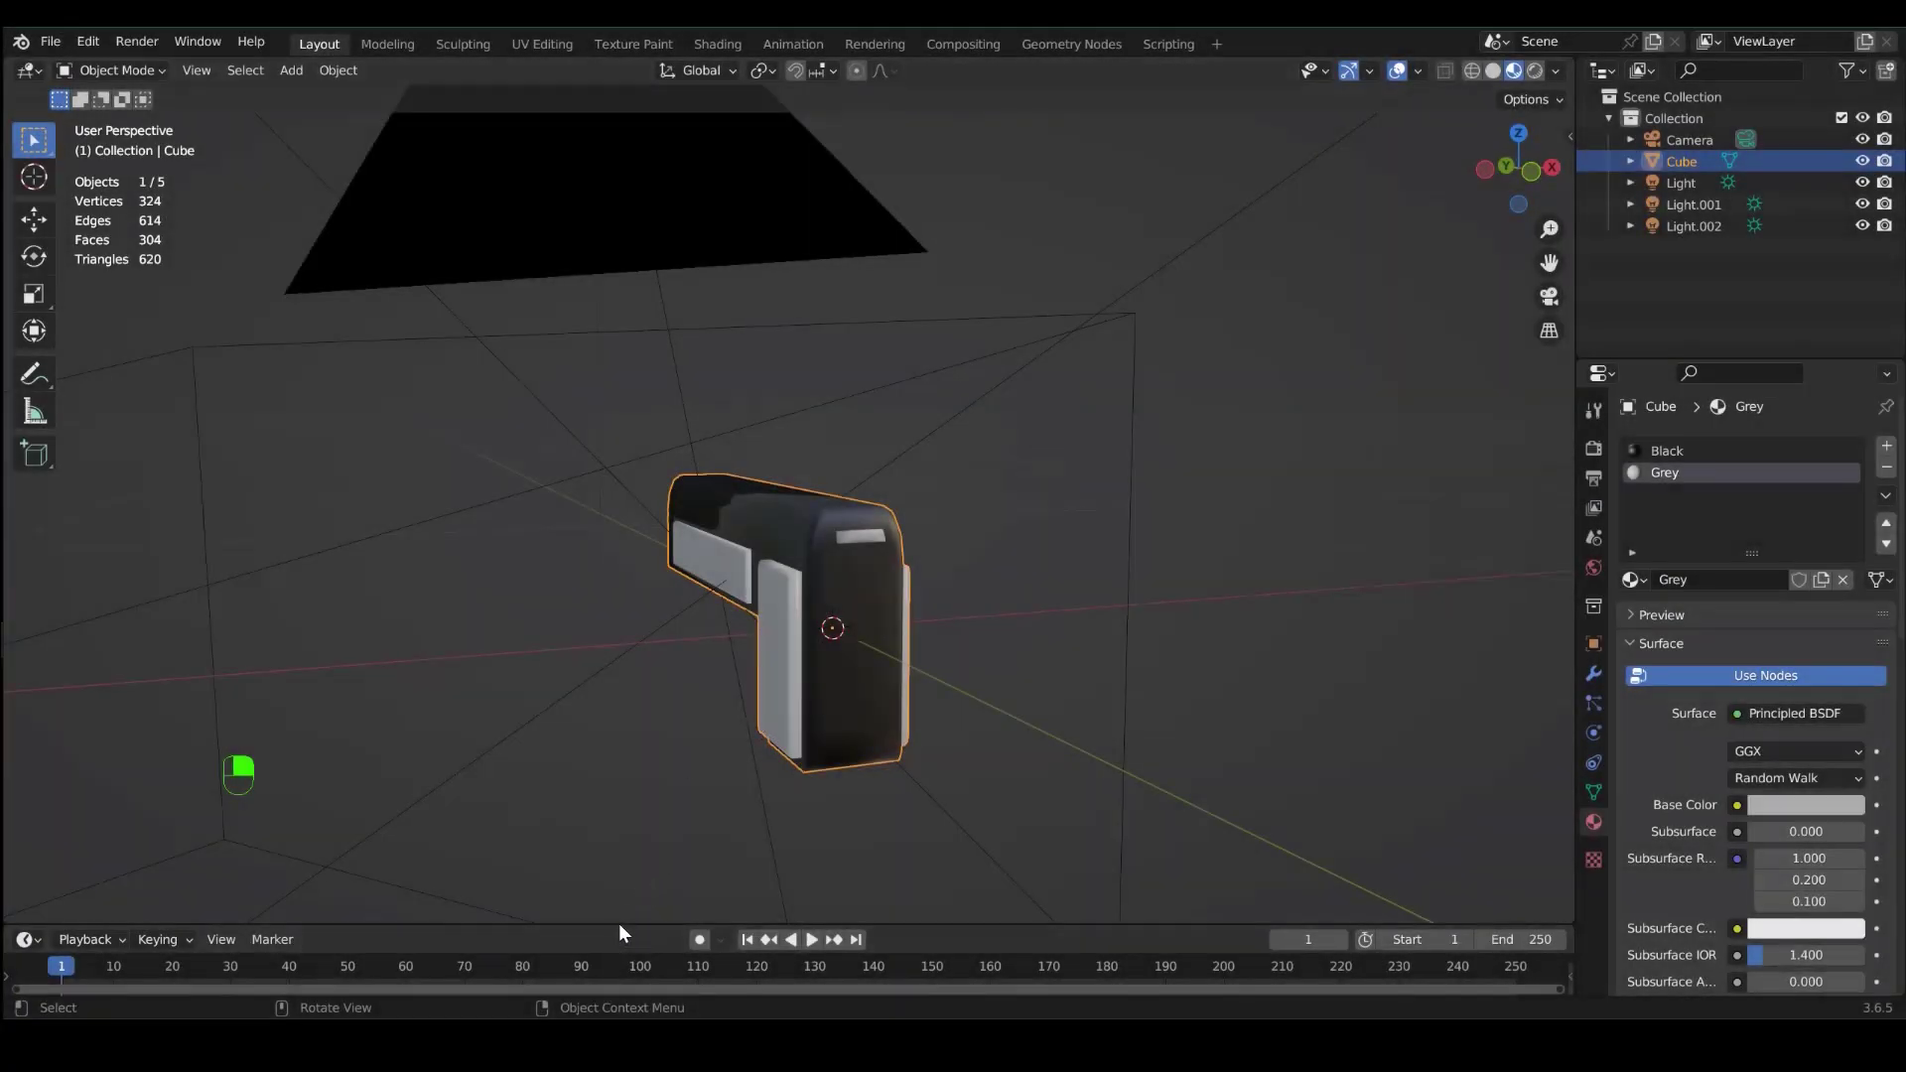
# - Enlarge the timeline and zoom it in on the first frames, from before frame 1 to about frame 46
pyautogui.moveTo(617, 924); pyautogui.dragTo(655, 839)
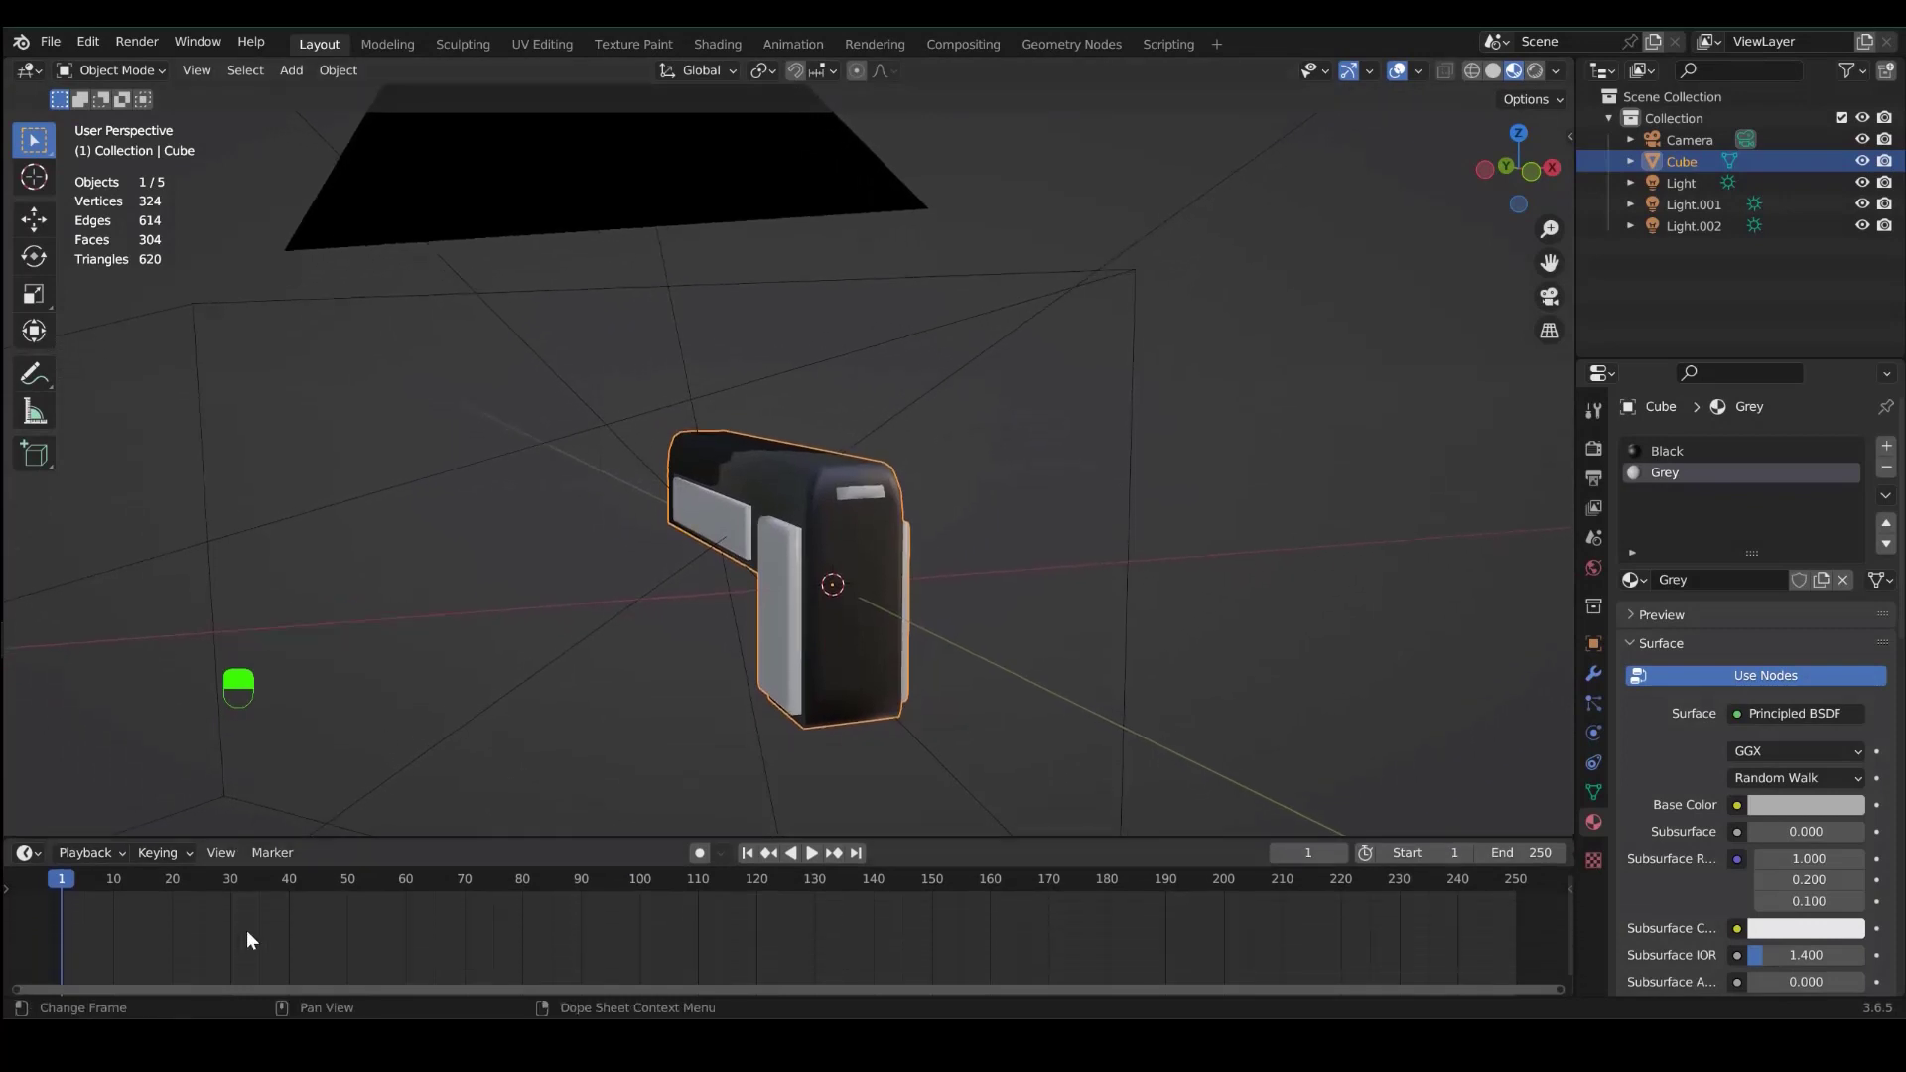
pyautogui.moveTo(231, 928); pyautogui.dragTo(650, 928, button='middle')
pyautogui.scroll(2, 653, 938)
pyautogui.scroll(3, 652, 933)
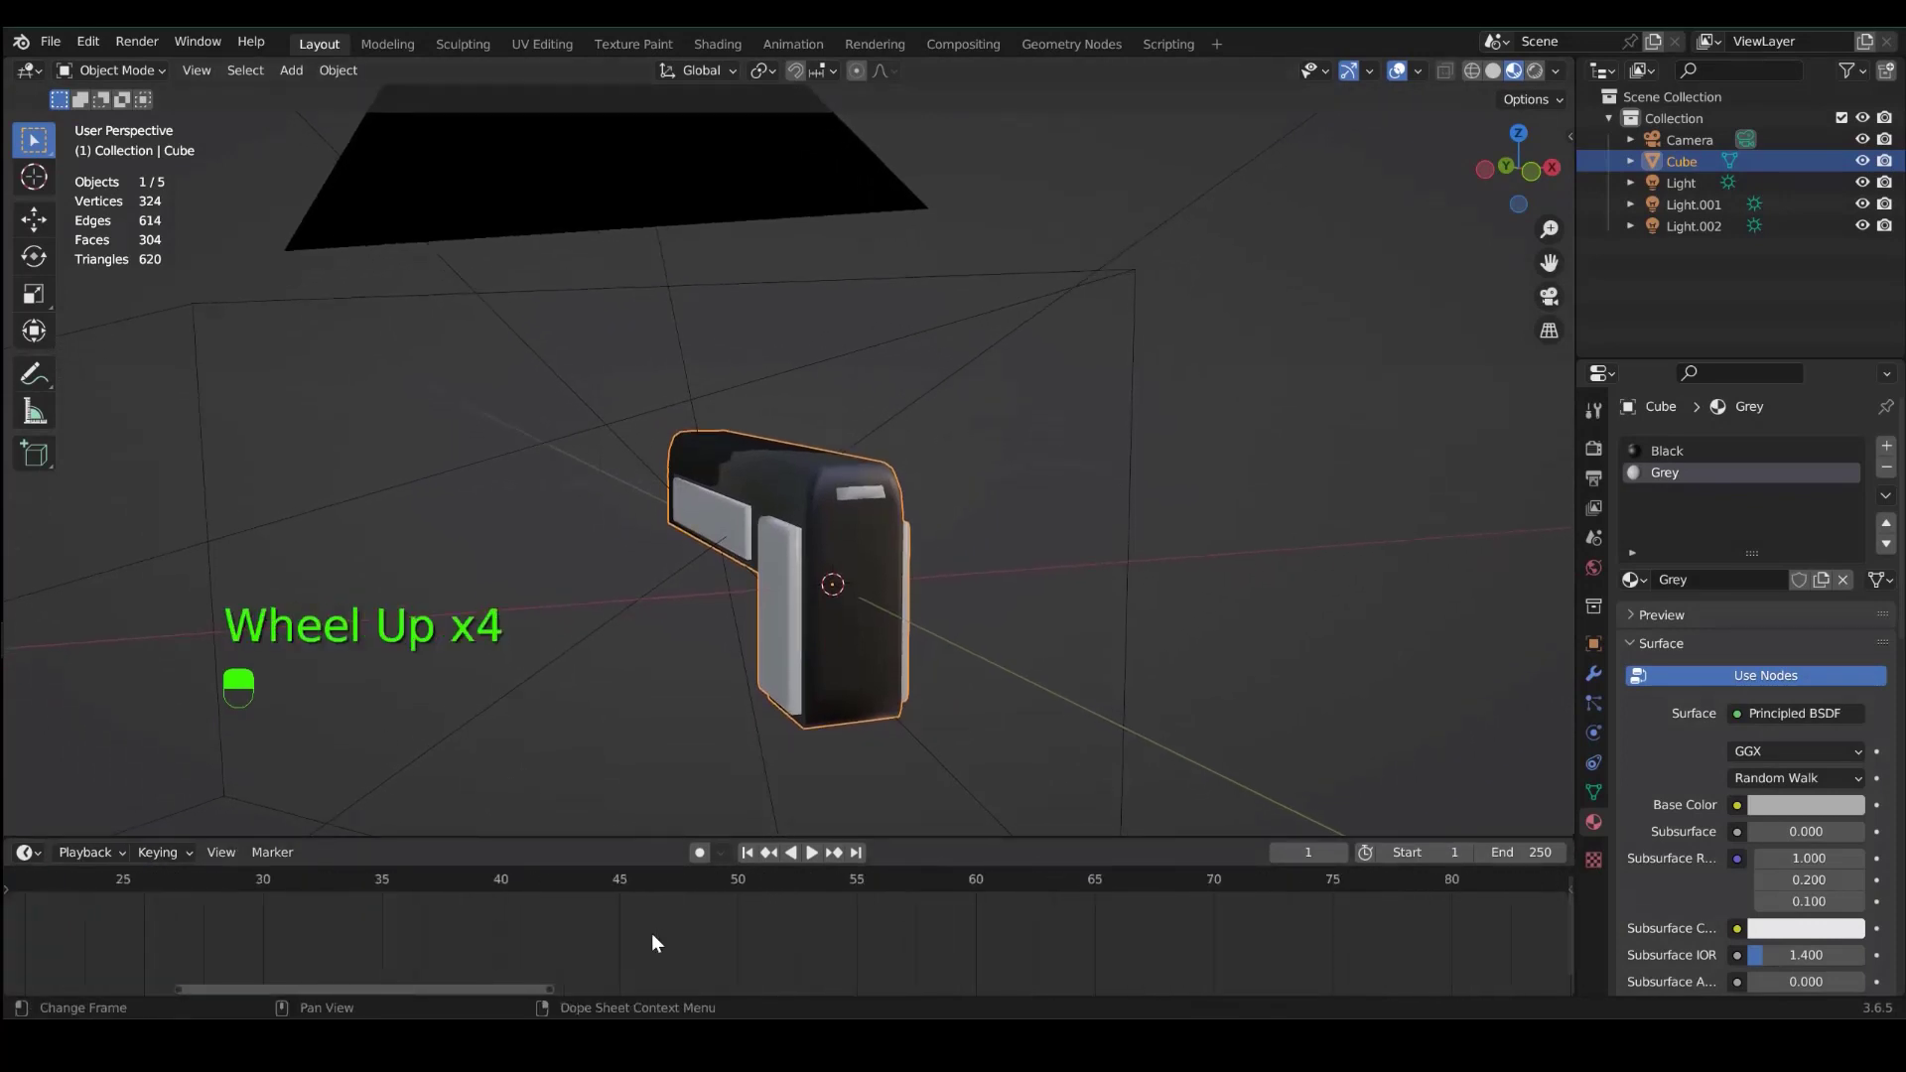
pyautogui.moveTo(340, 970); pyautogui.dragTo(1293, 972, button='middle')
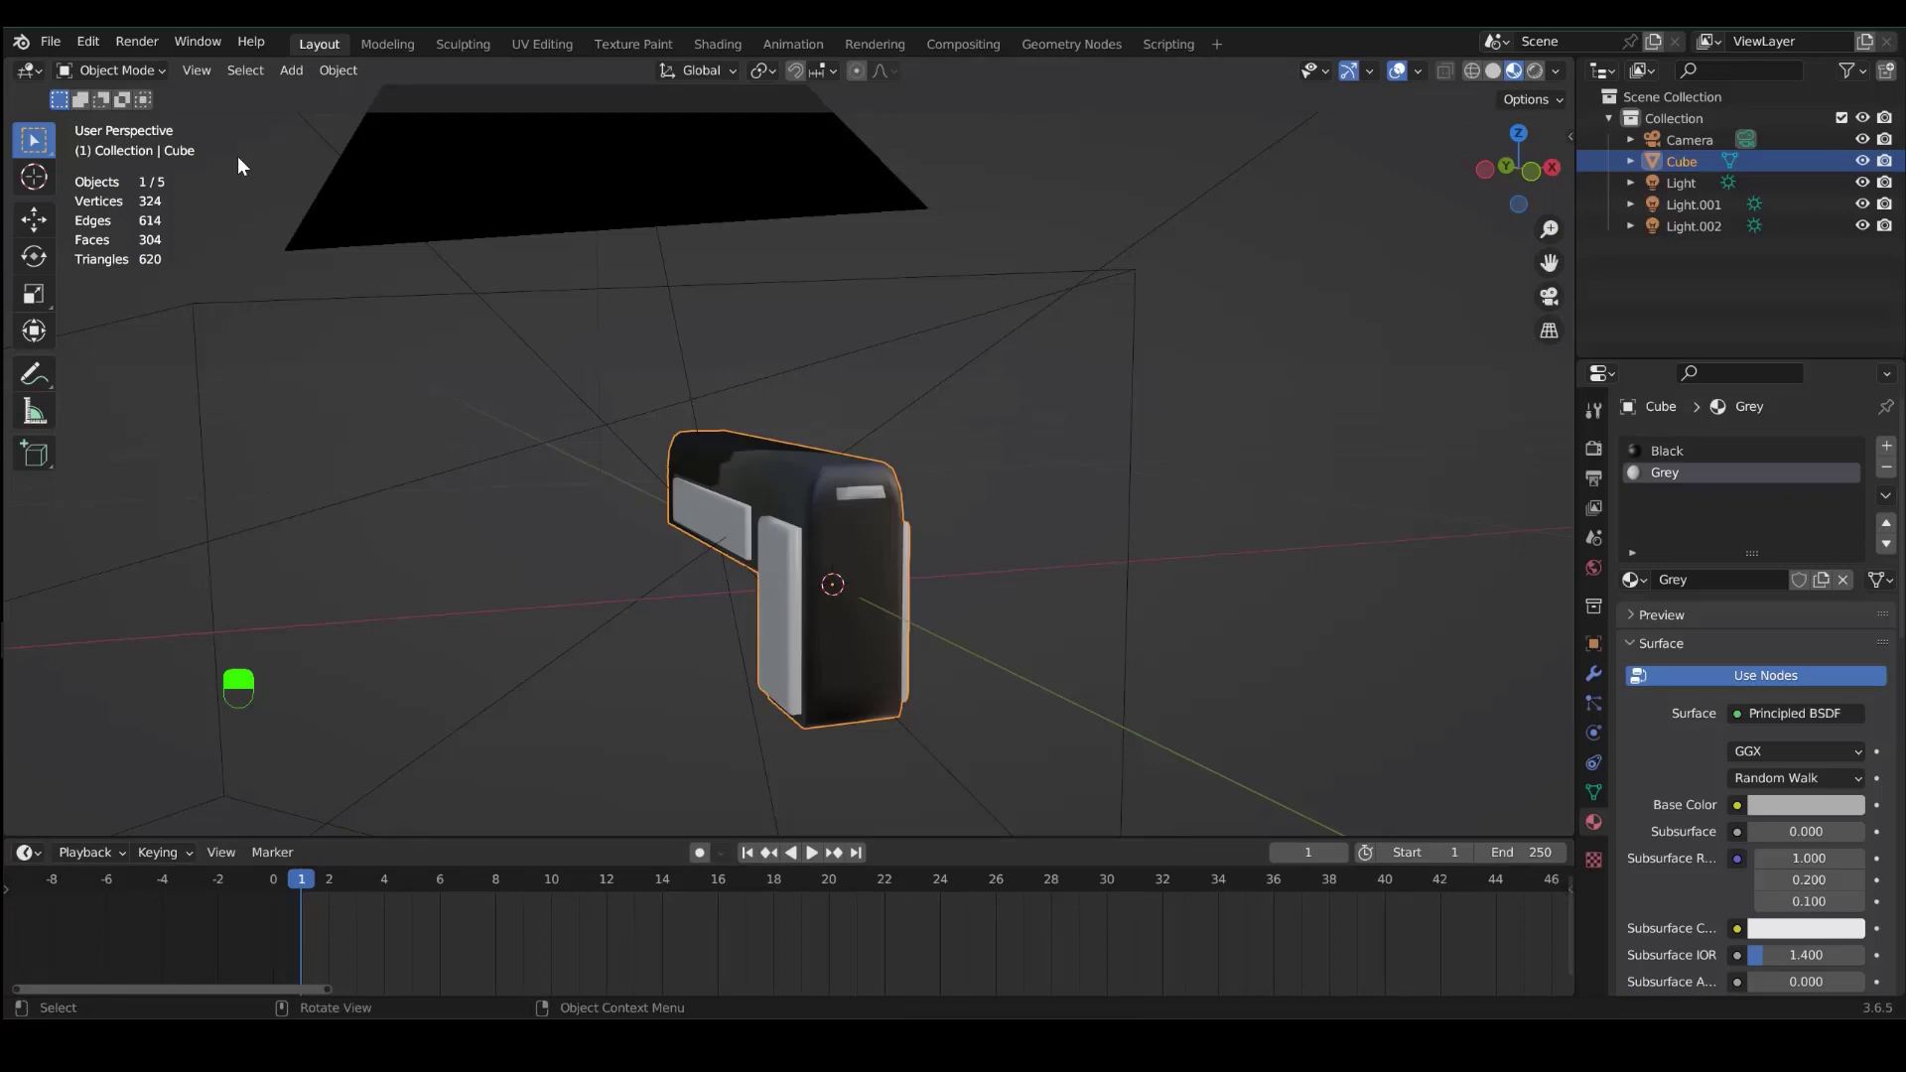
# - Show the pistol's transform values and apply its scale
pyautogui.moveTo(636, 467); pyautogui.dragTo(745, 558, button='middle')
pyautogui.press('n')
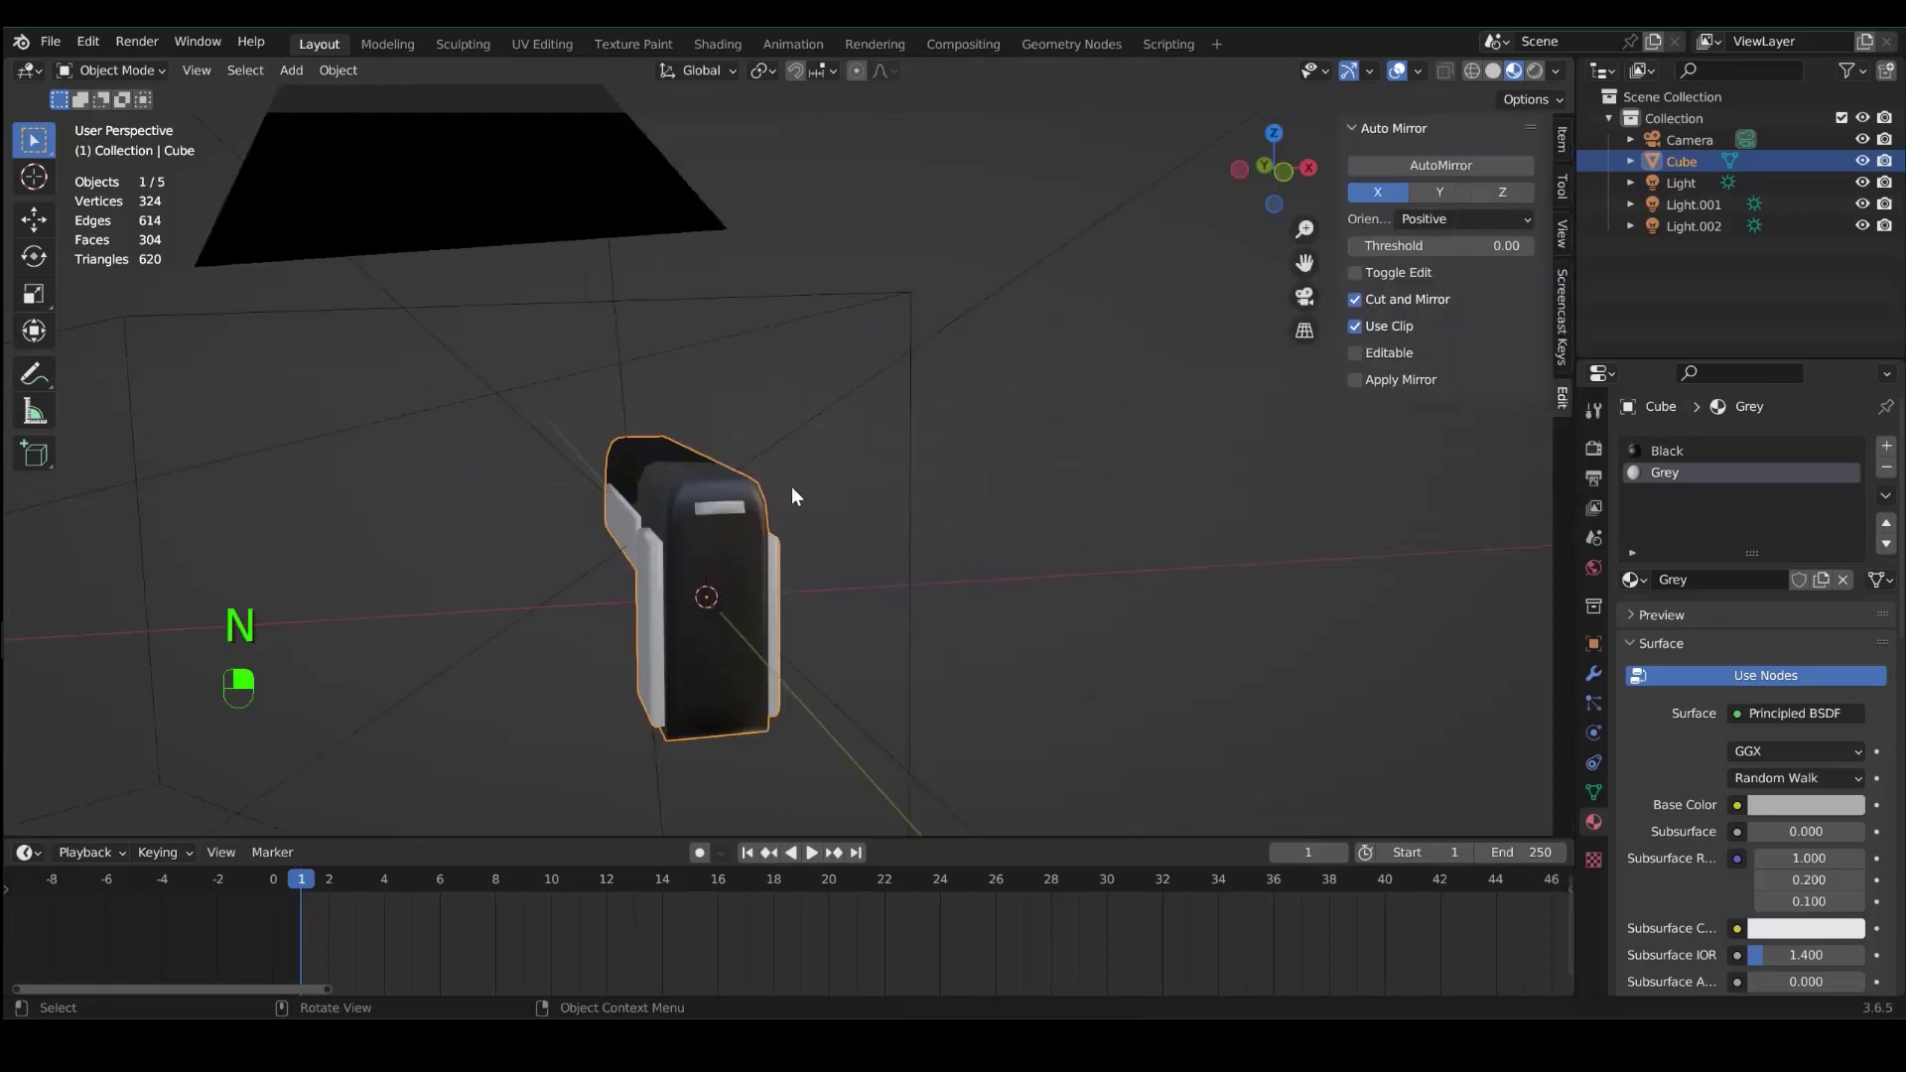
pyautogui.click(1564, 137)
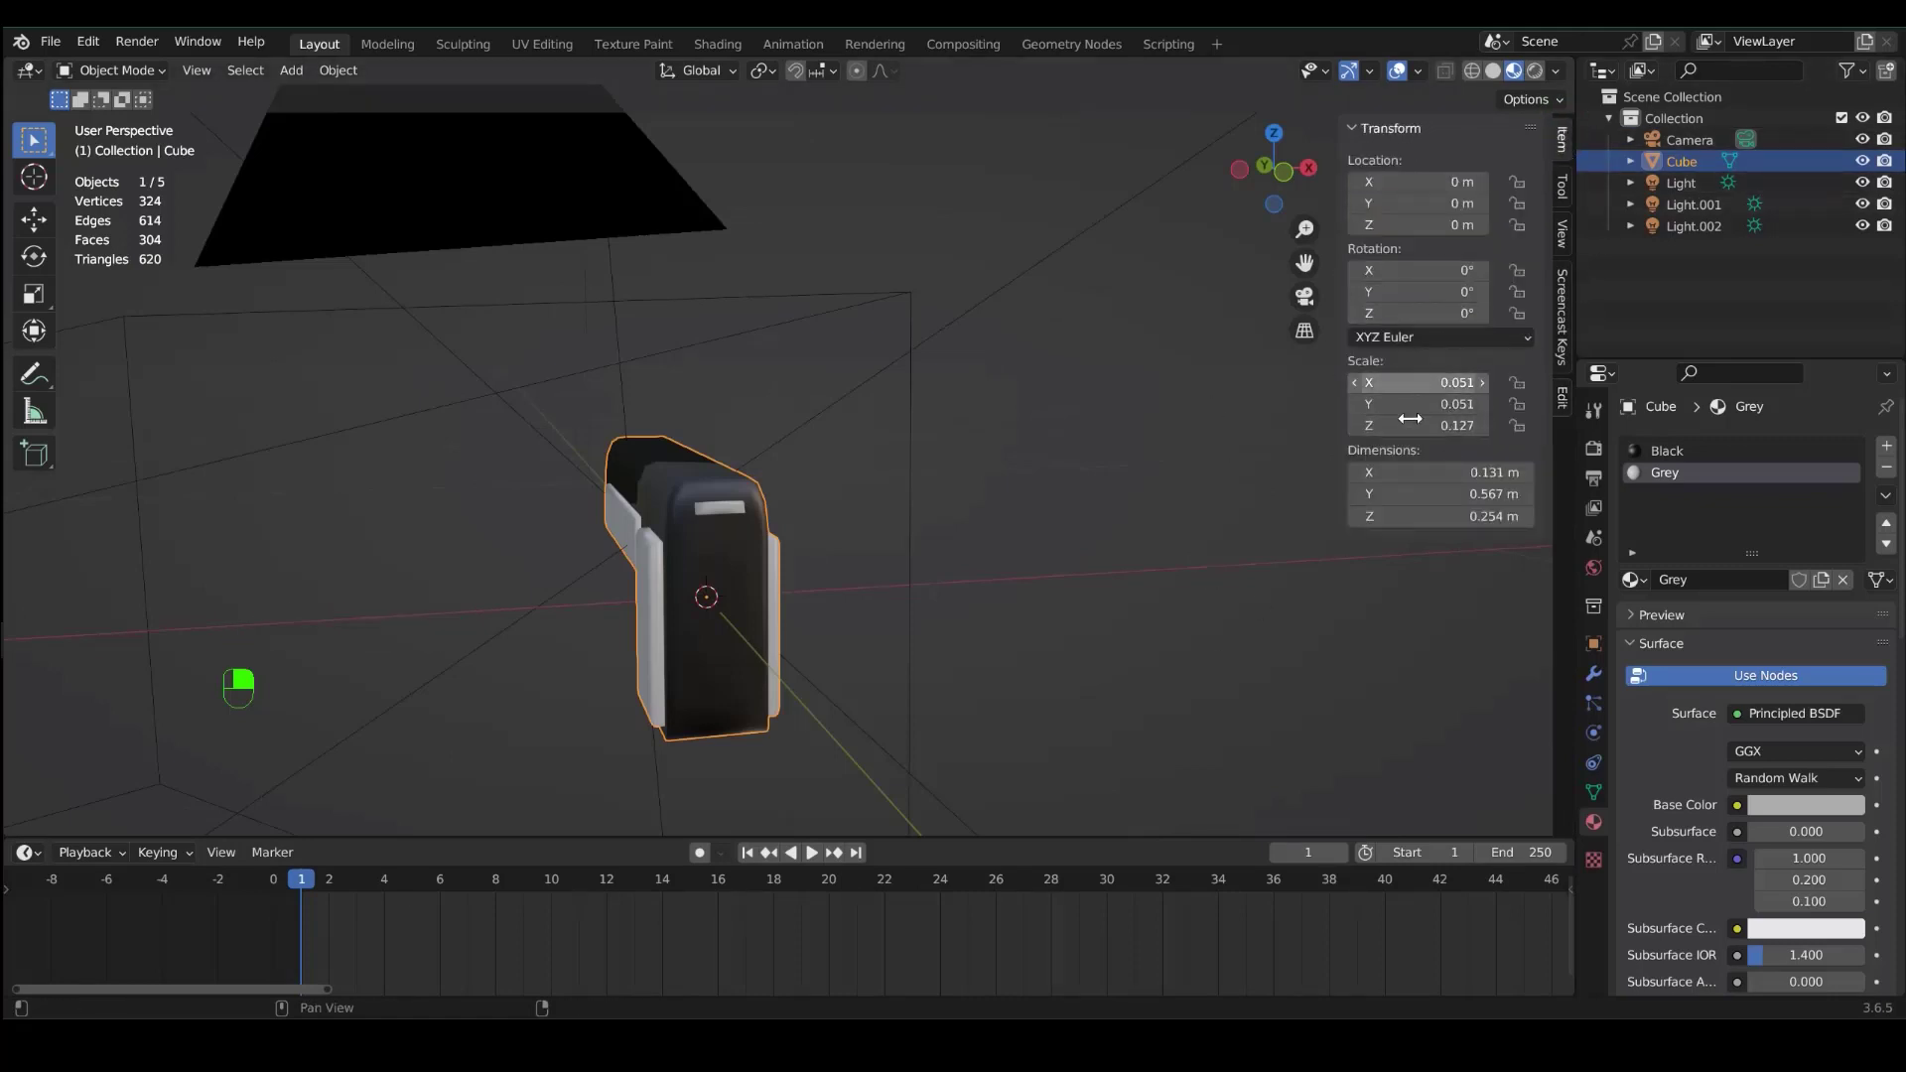
pyautogui.click(677, 545)
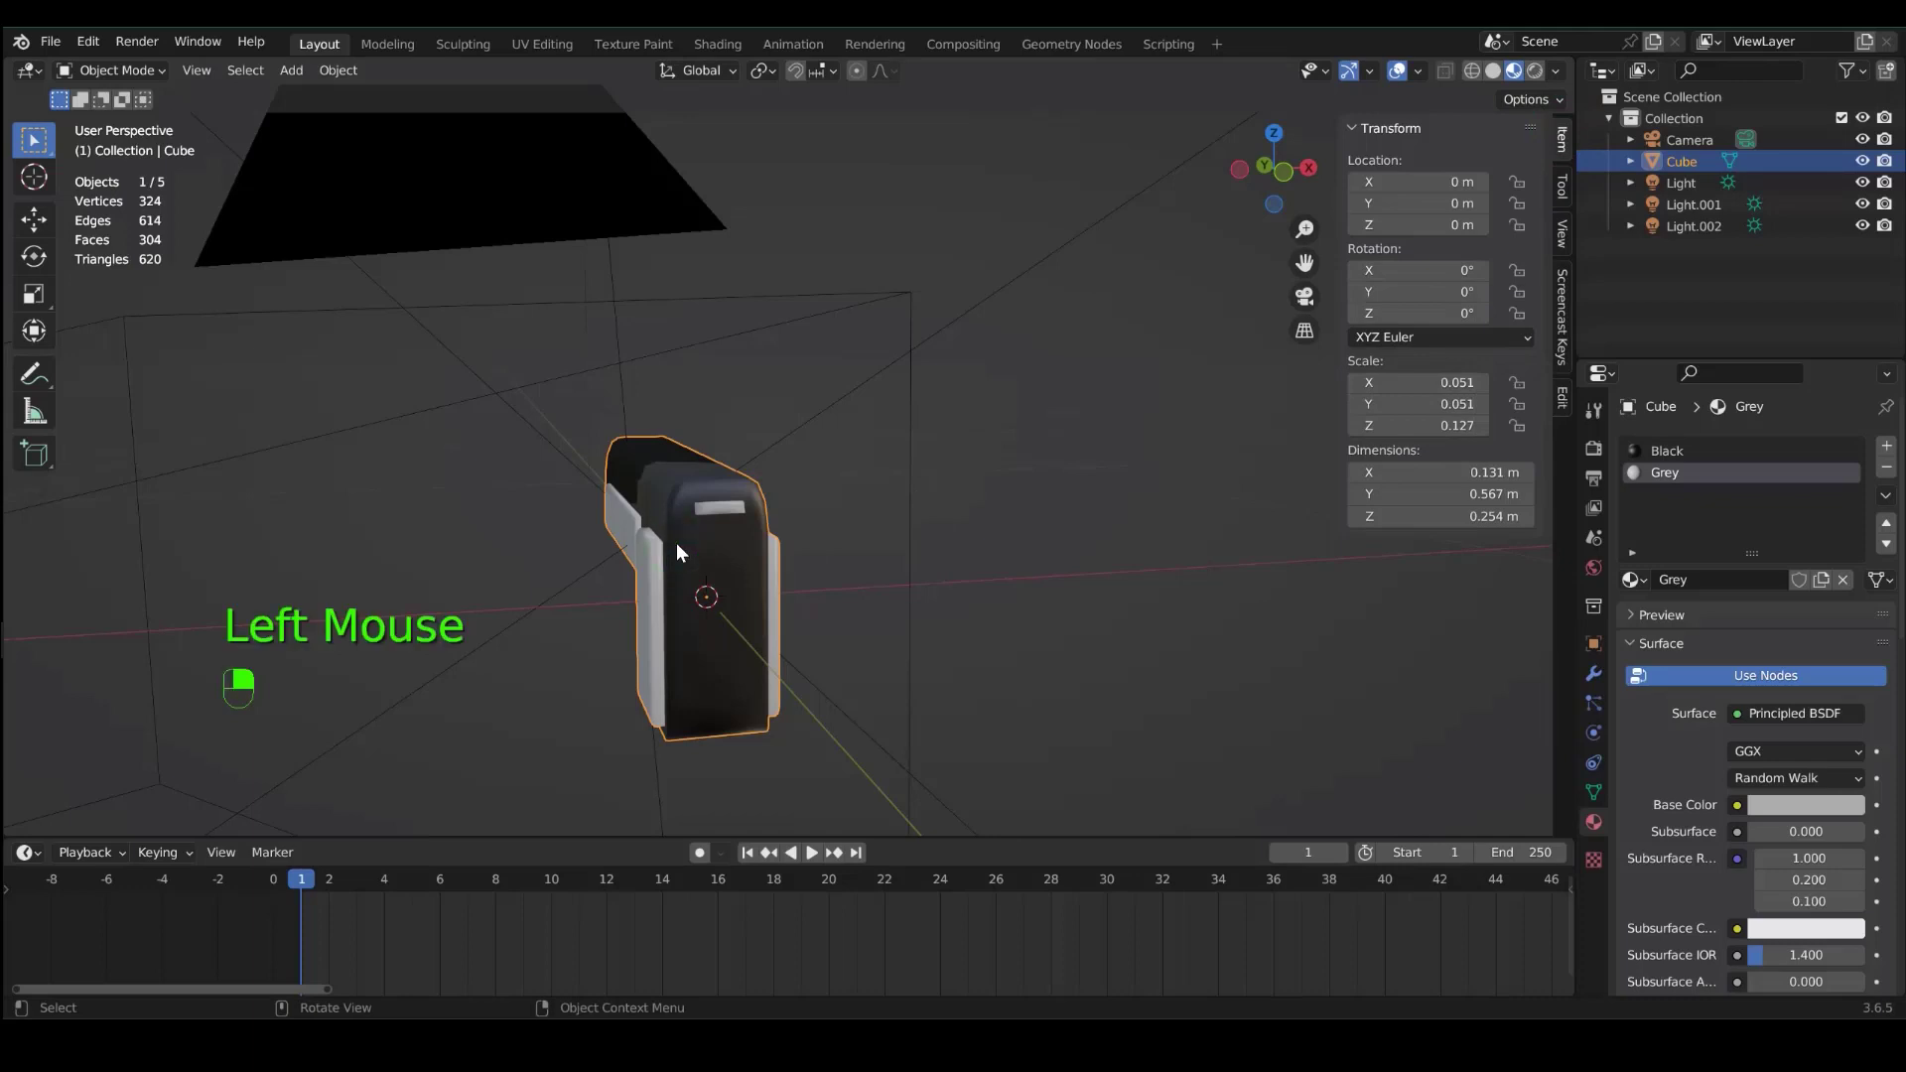
pyautogui.hotkey('ctrl', 'a')
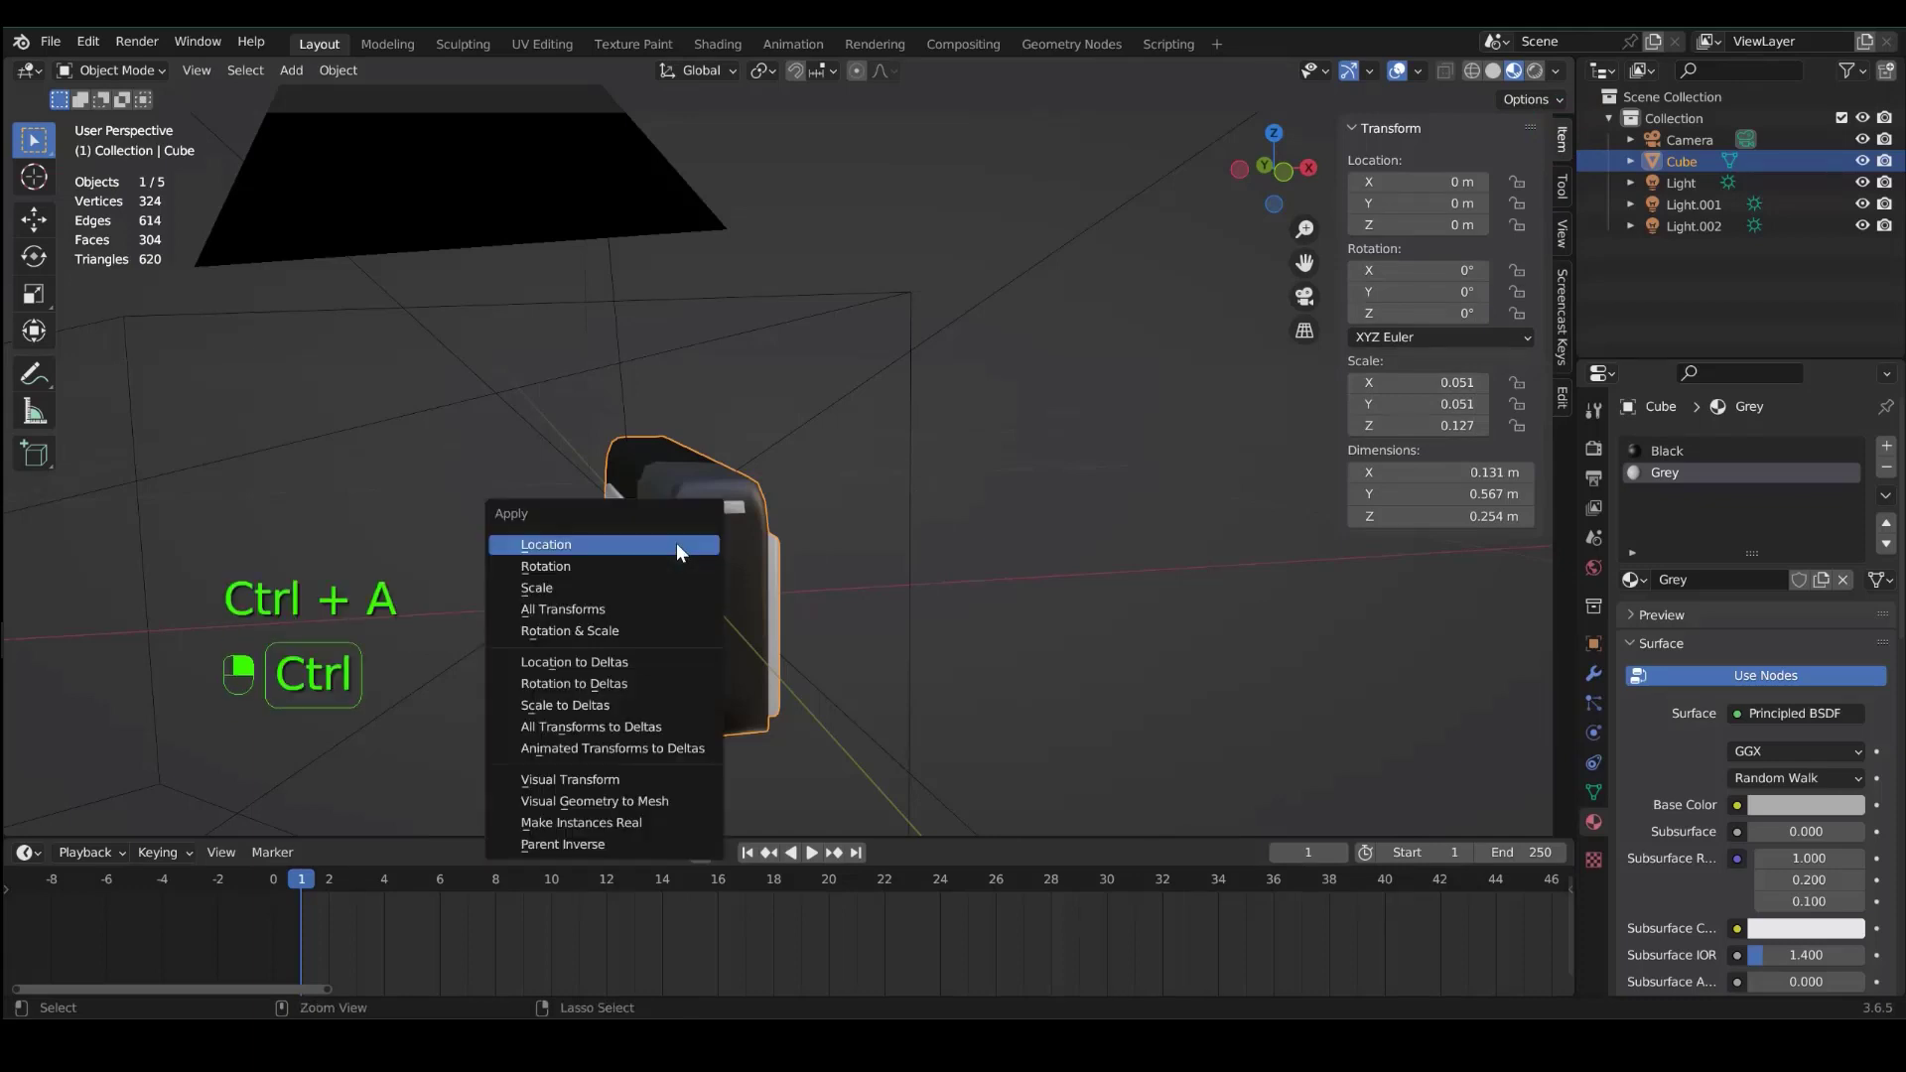
pyautogui.click(613, 585)
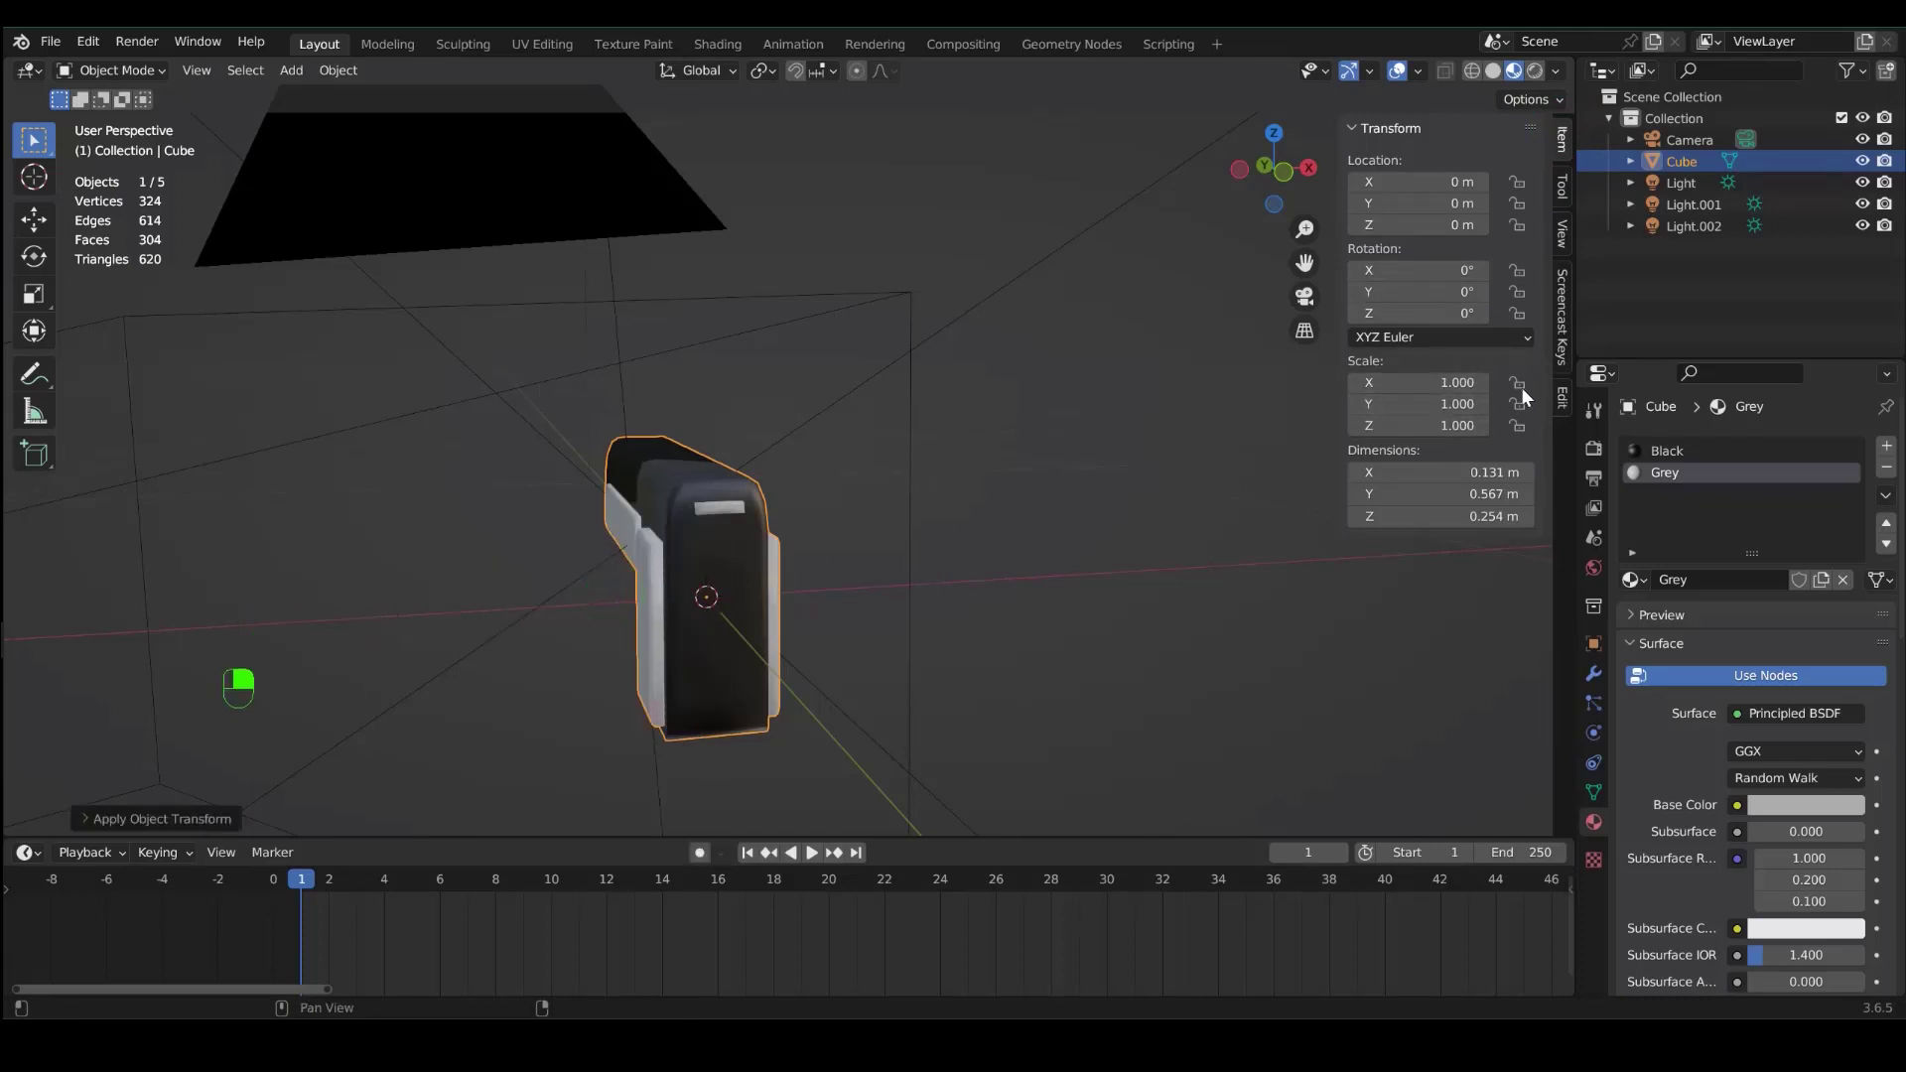
# - Insert a Location & Rotation keyframe for the pistol at frame 1
pyautogui.moveTo(861, 631); pyautogui.dragTo(724, 532, button='middle')
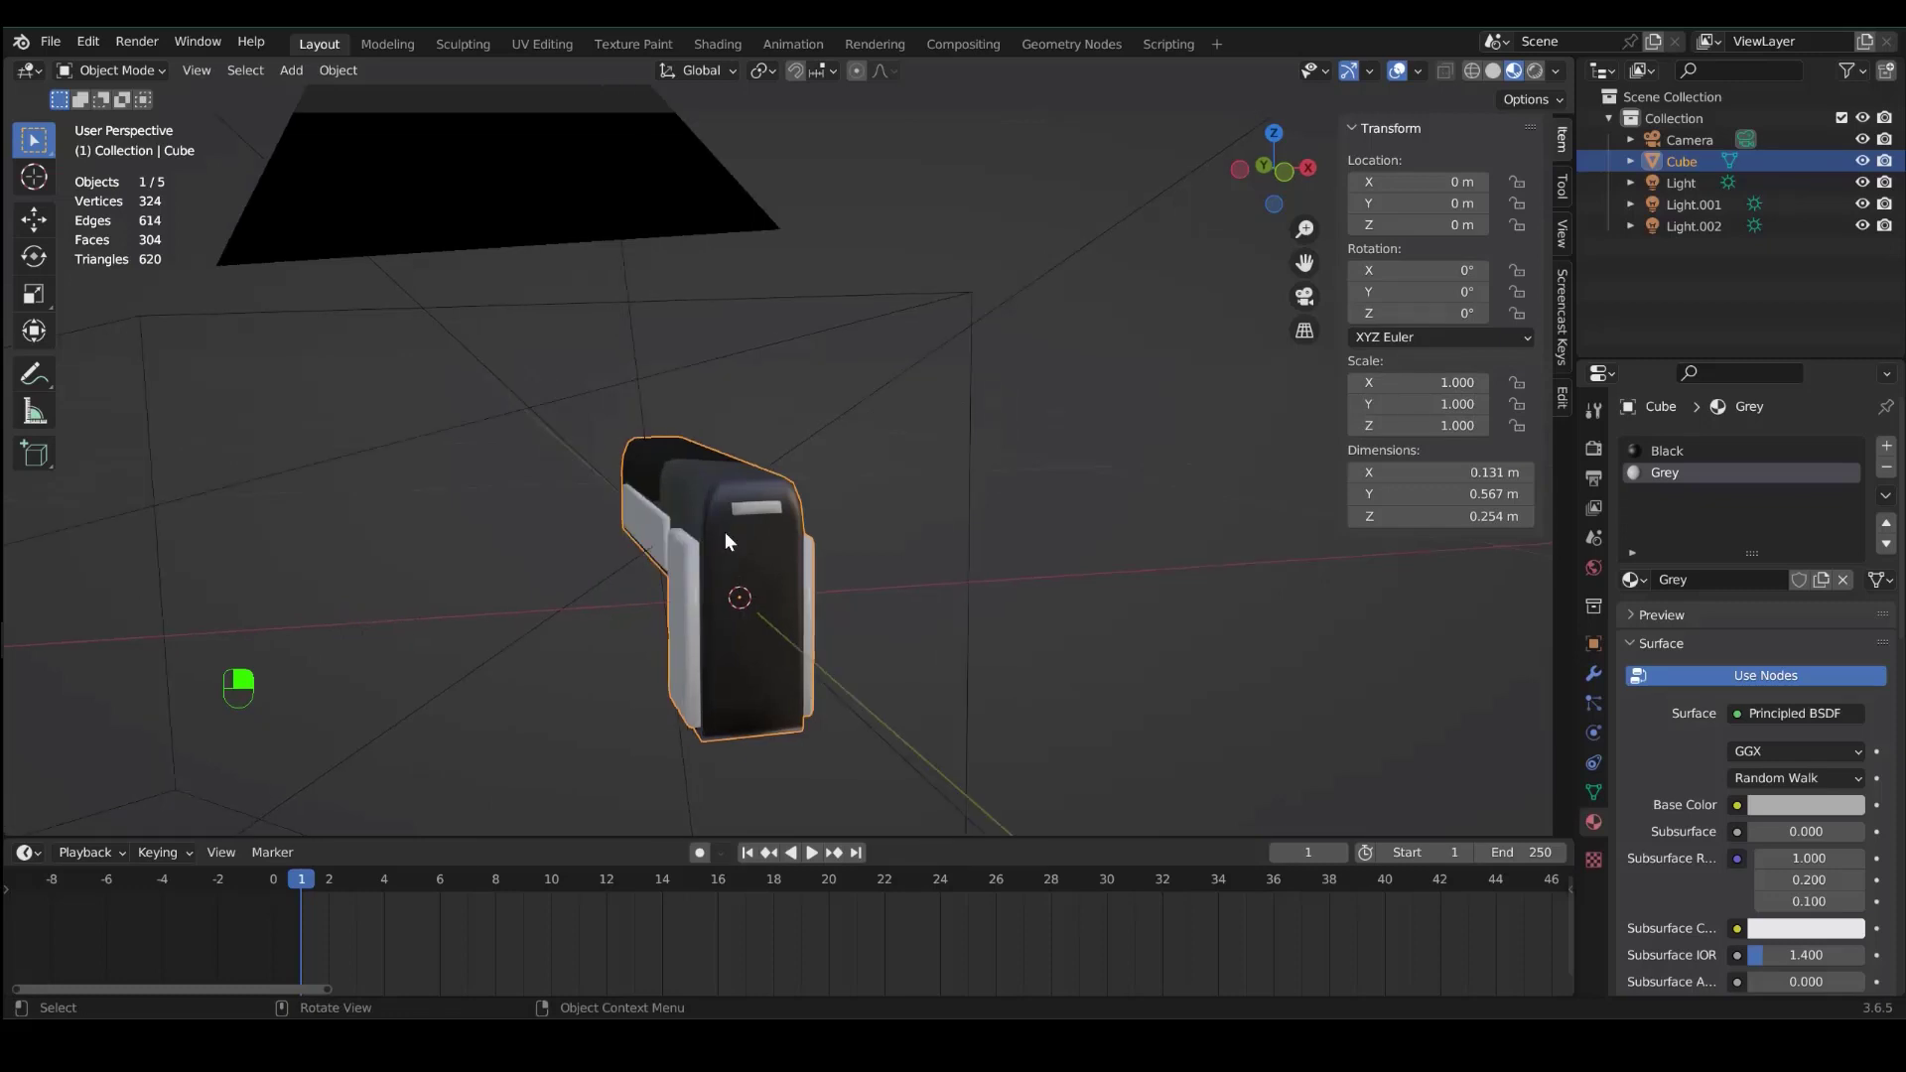
pyautogui.press('i')
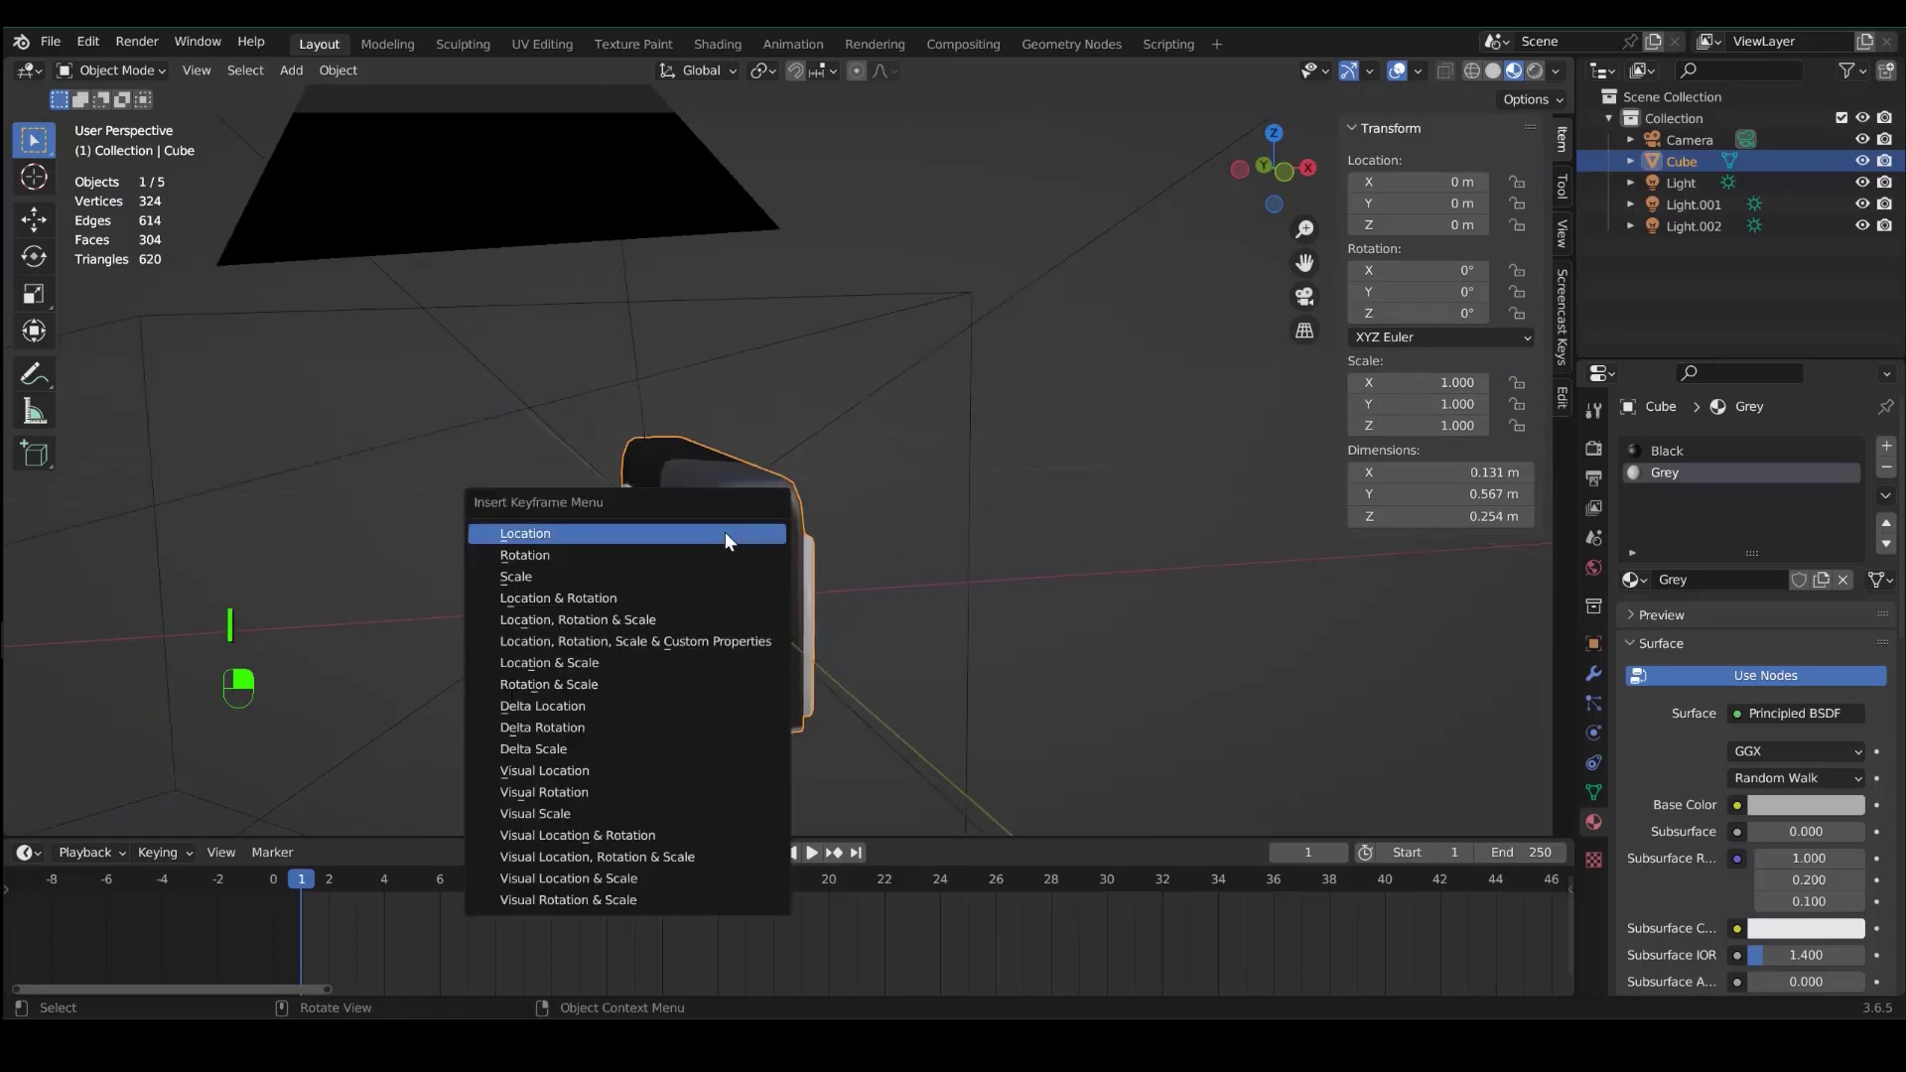
pyautogui.click(659, 595)
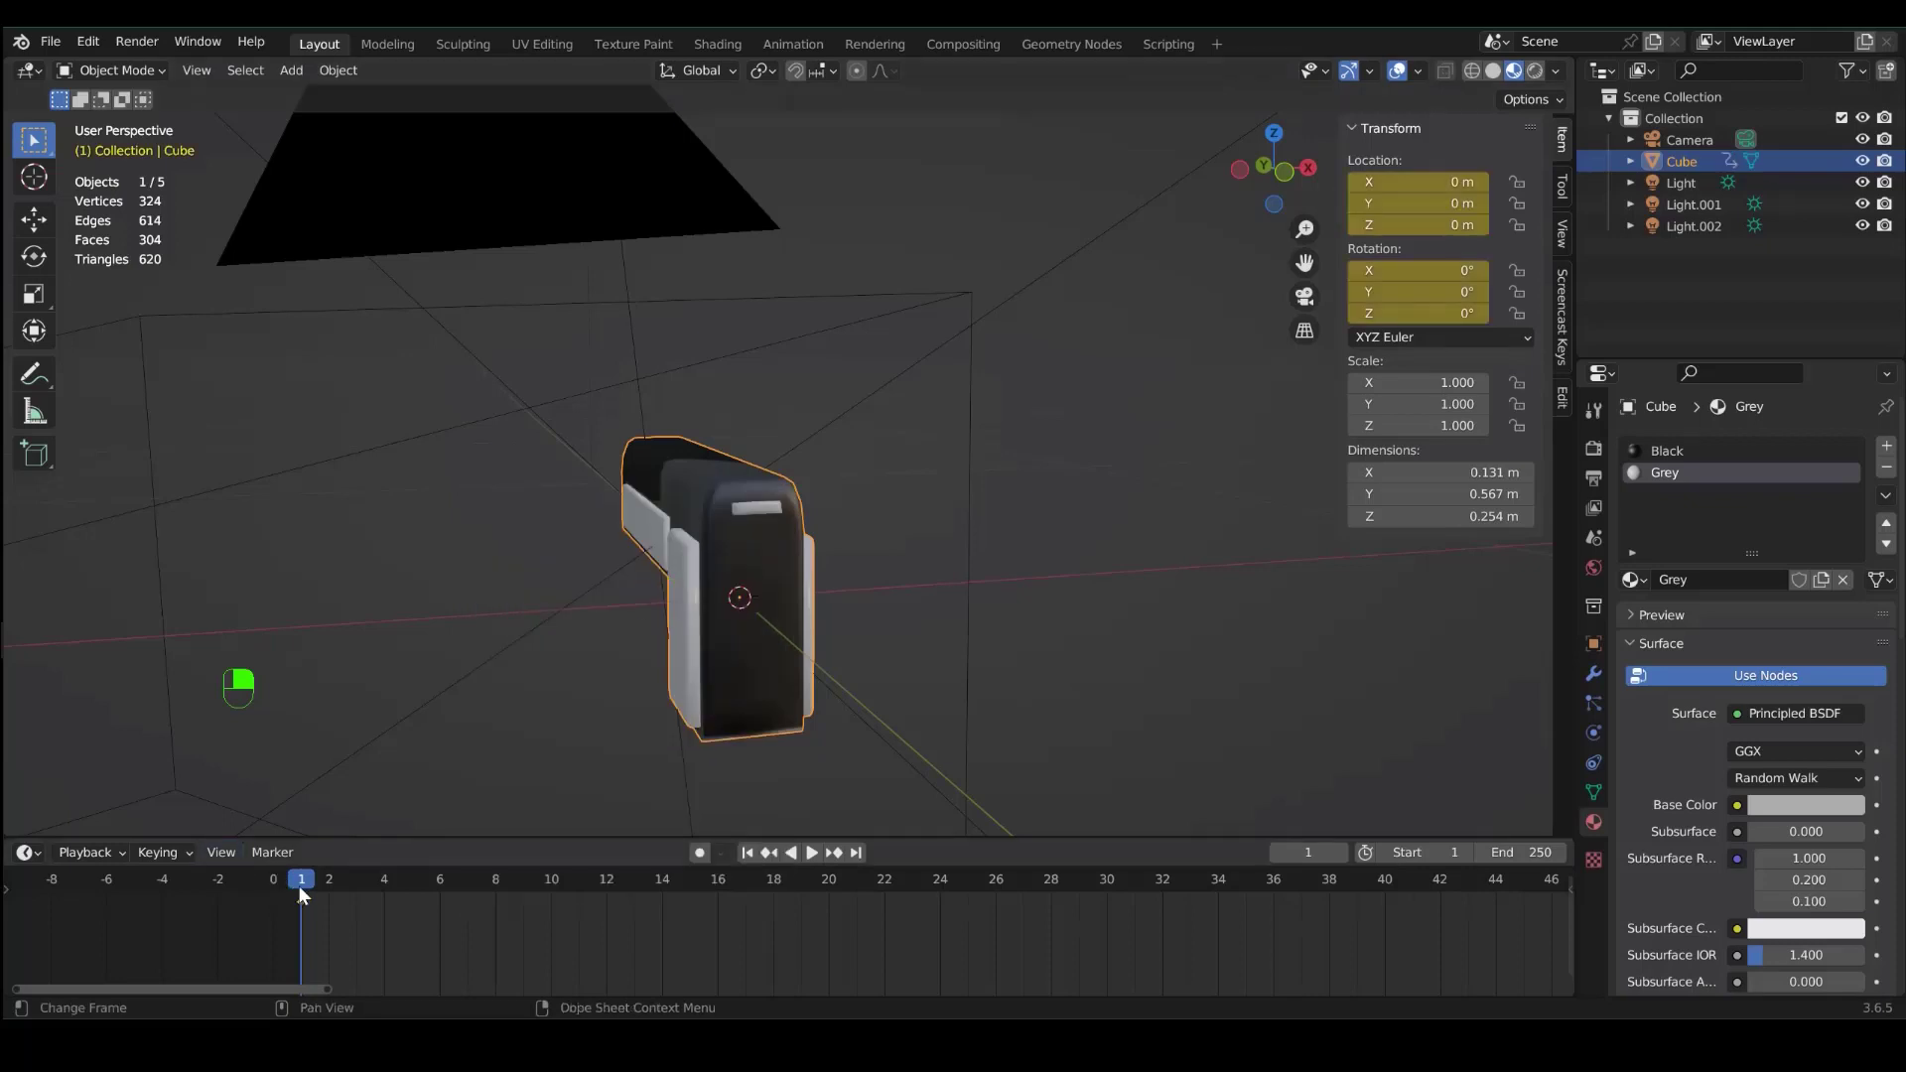
# - At frame 15, rotate the pistol about 35° around the X axis and insert a Location & Rotation keyframe
pyautogui.moveTo(305, 887); pyautogui.dragTo(689, 903)
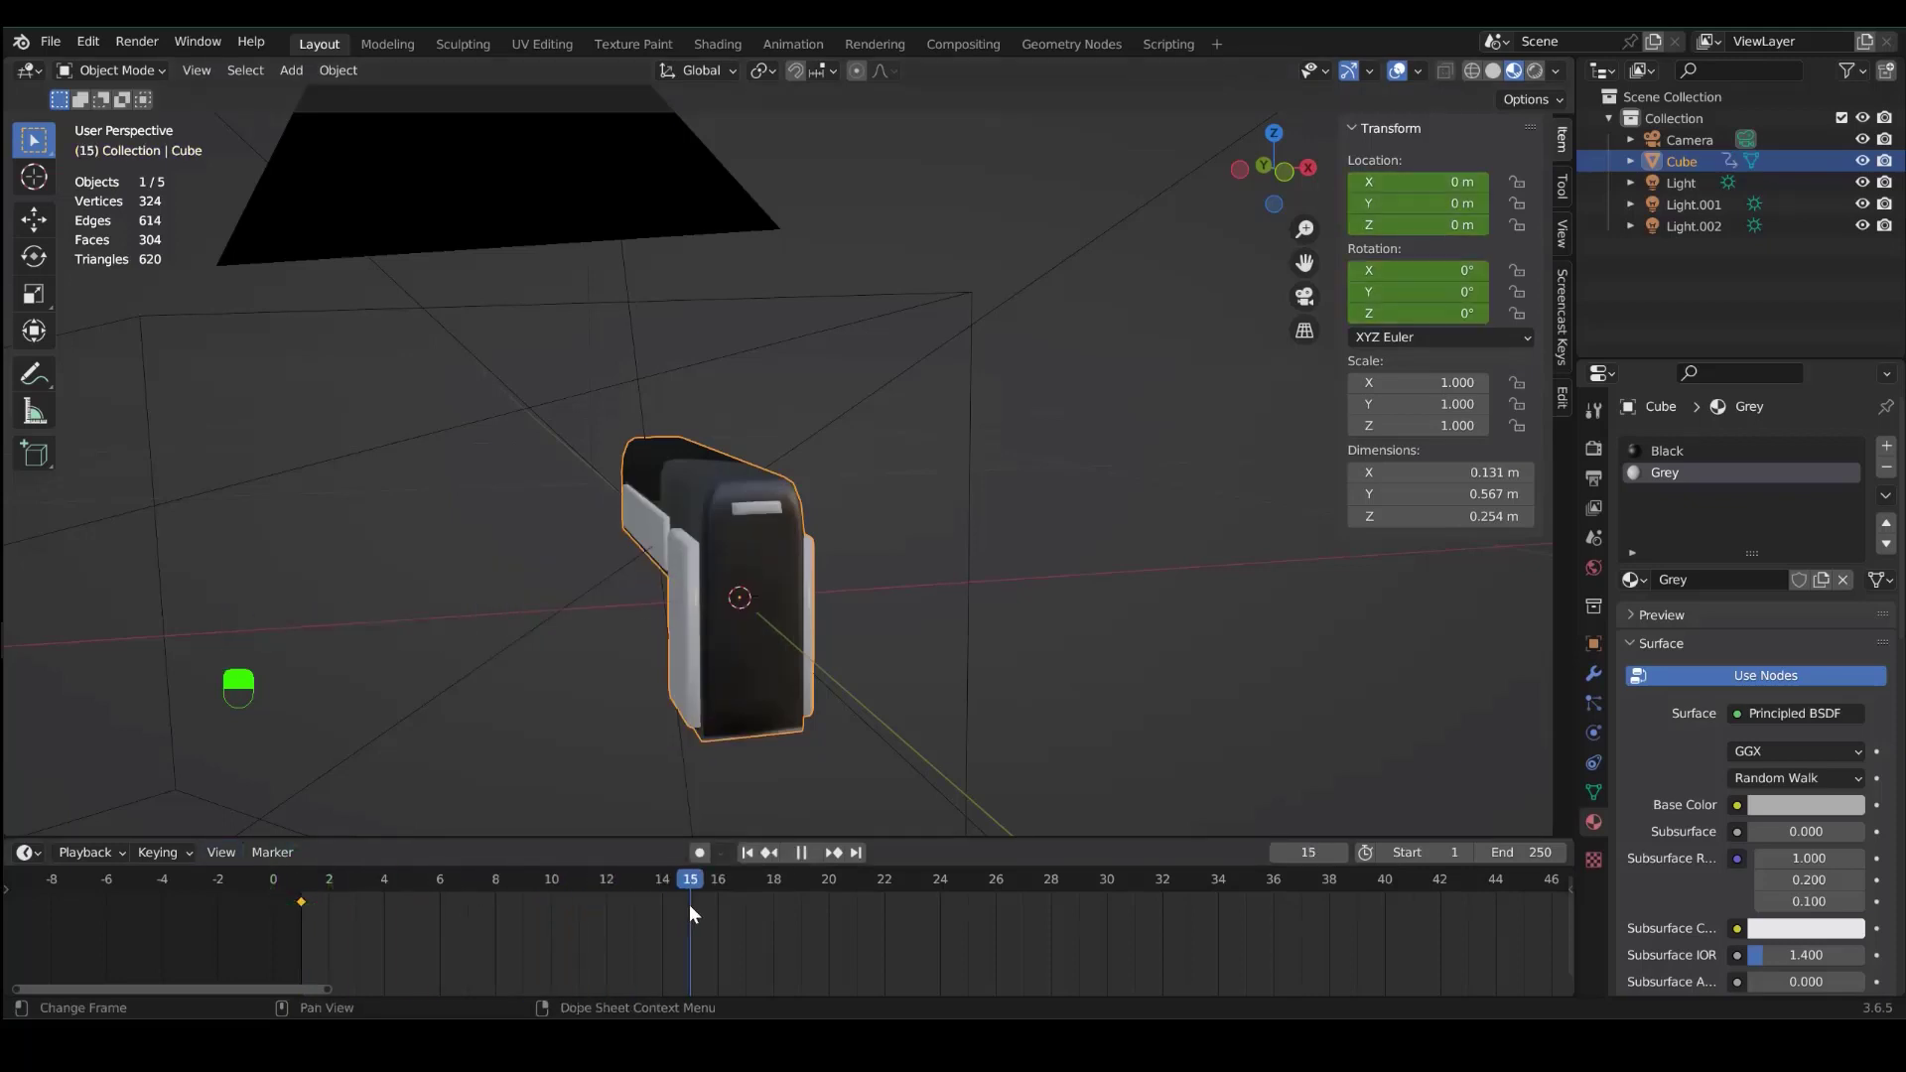
pyautogui.click(705, 498)
pyautogui.press('r')
pyautogui.press('x')
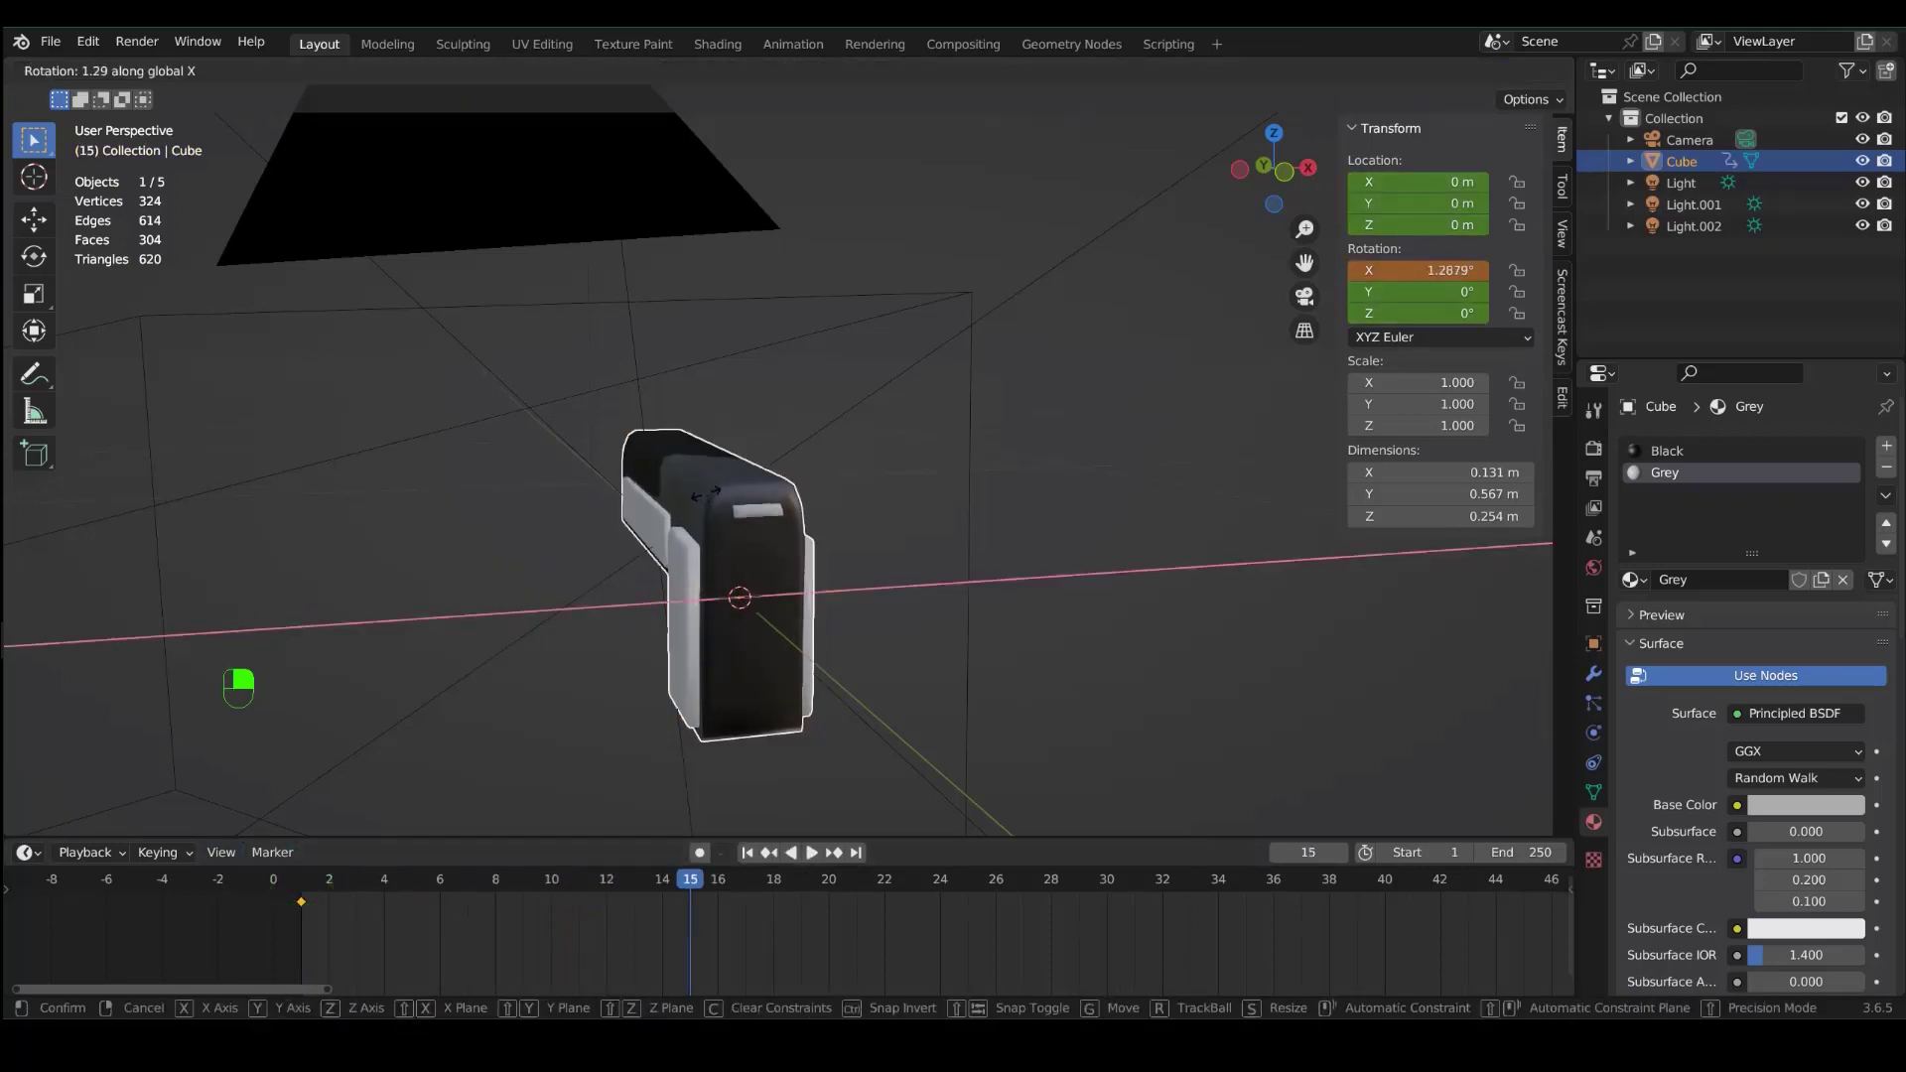
pyautogui.click(797, 402)
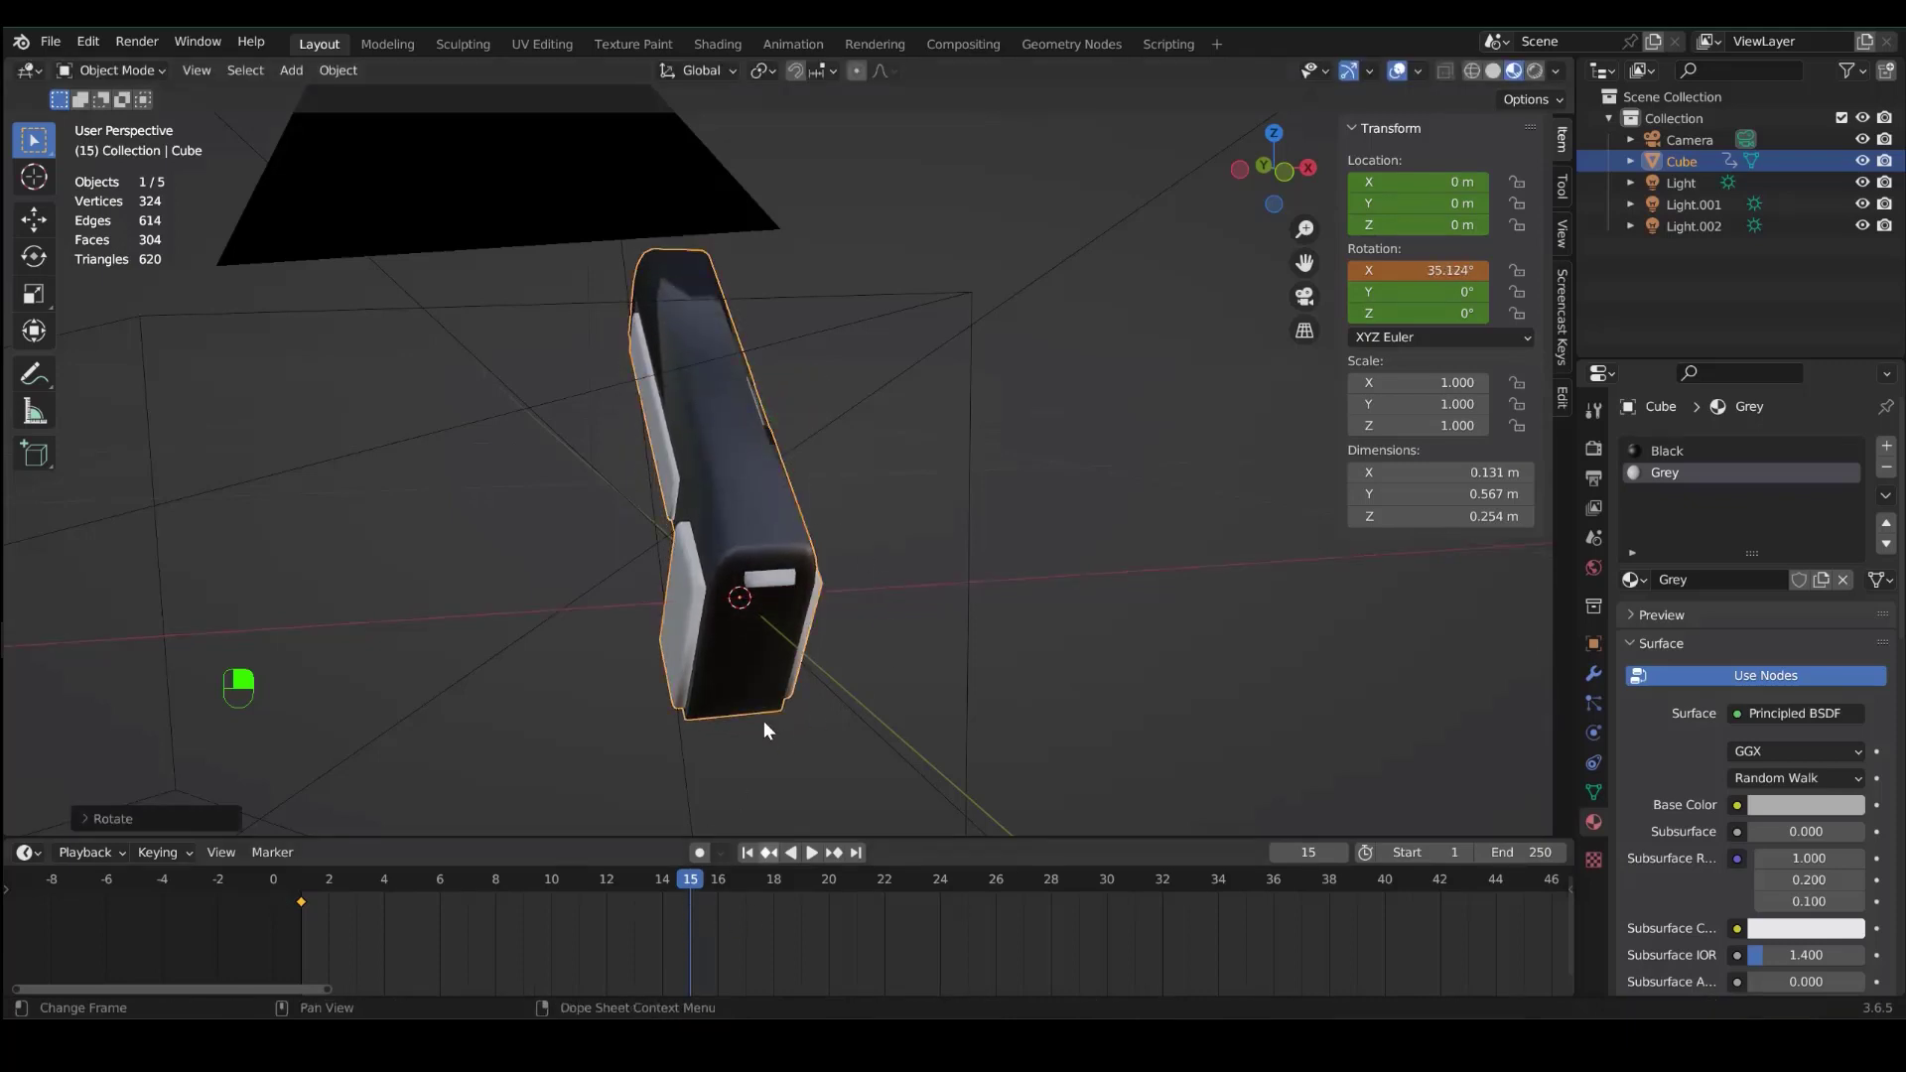
pyautogui.press('i')
pyautogui.click(740, 476)
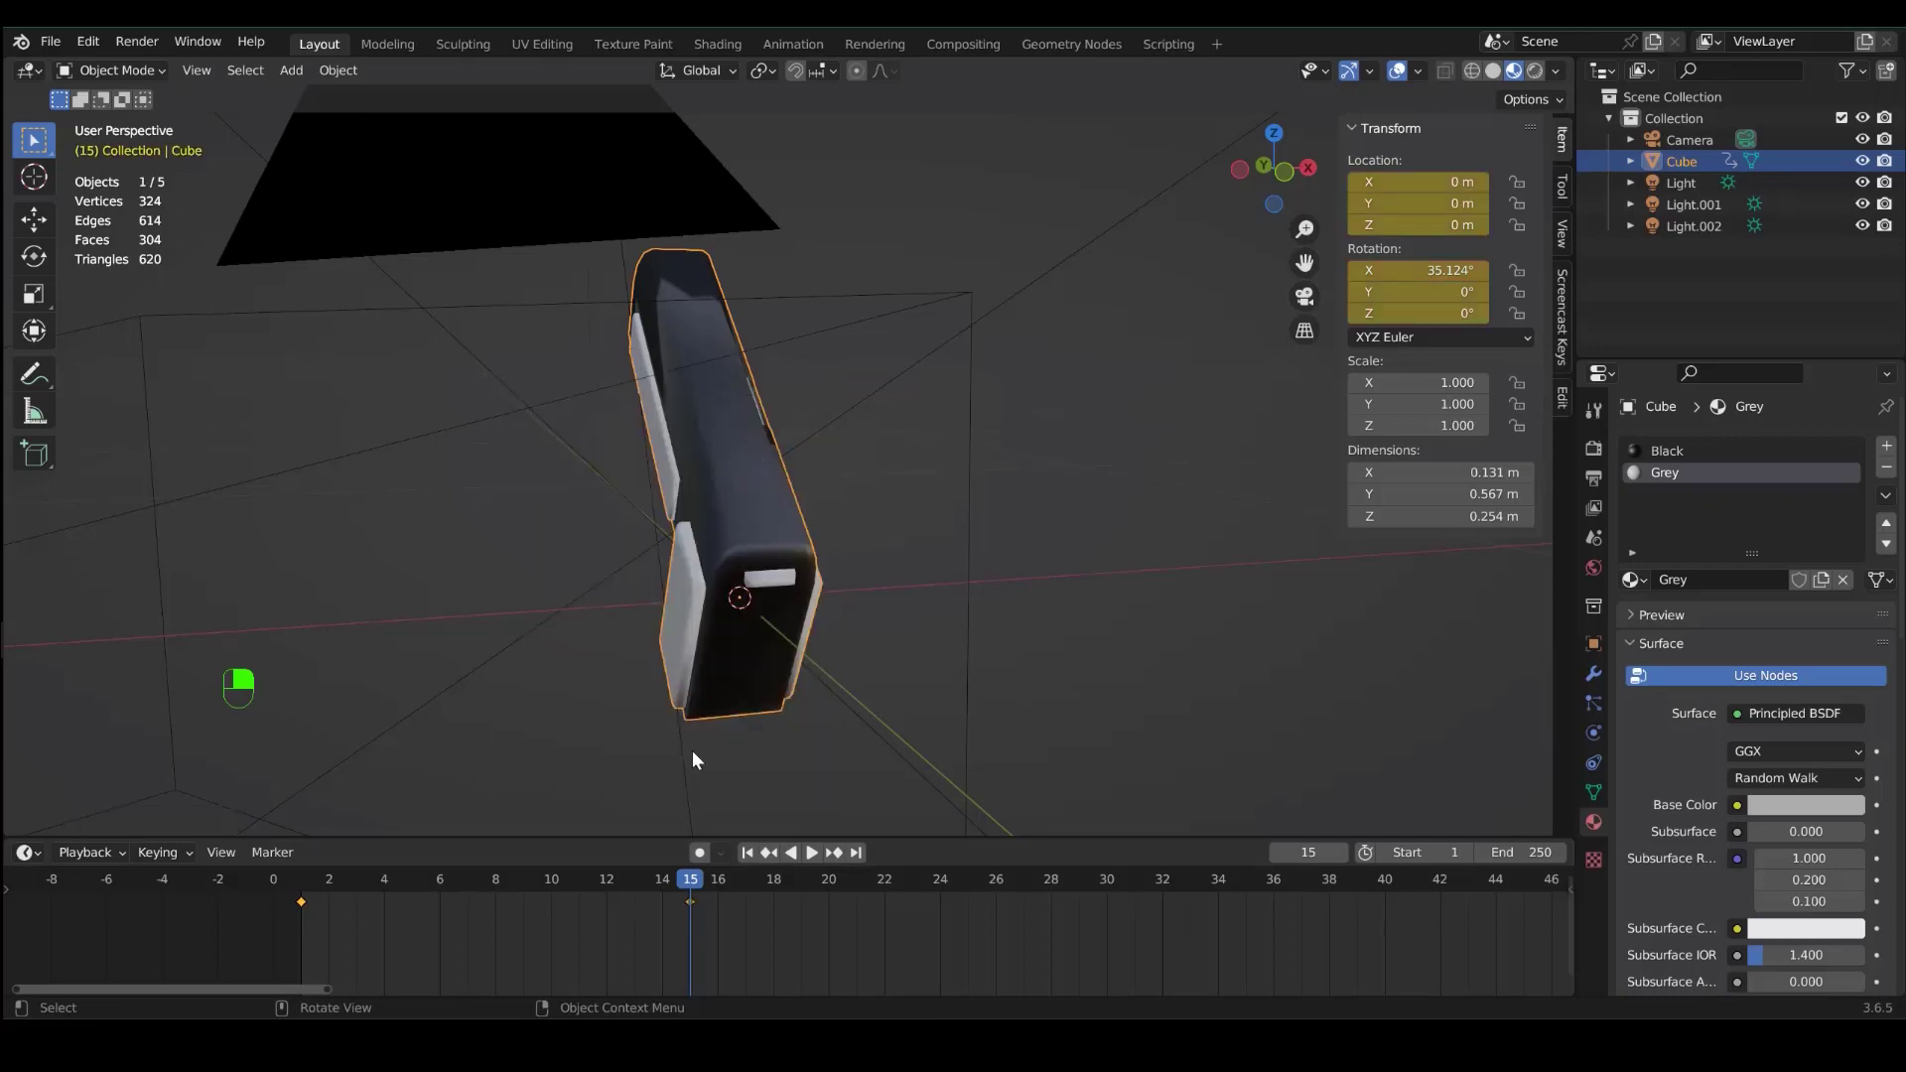
# - Go to frame 40 and duplicate the pistol's frame 1 keyframe there
pyautogui.moveTo(693, 893); pyautogui.dragTo(1378, 949)
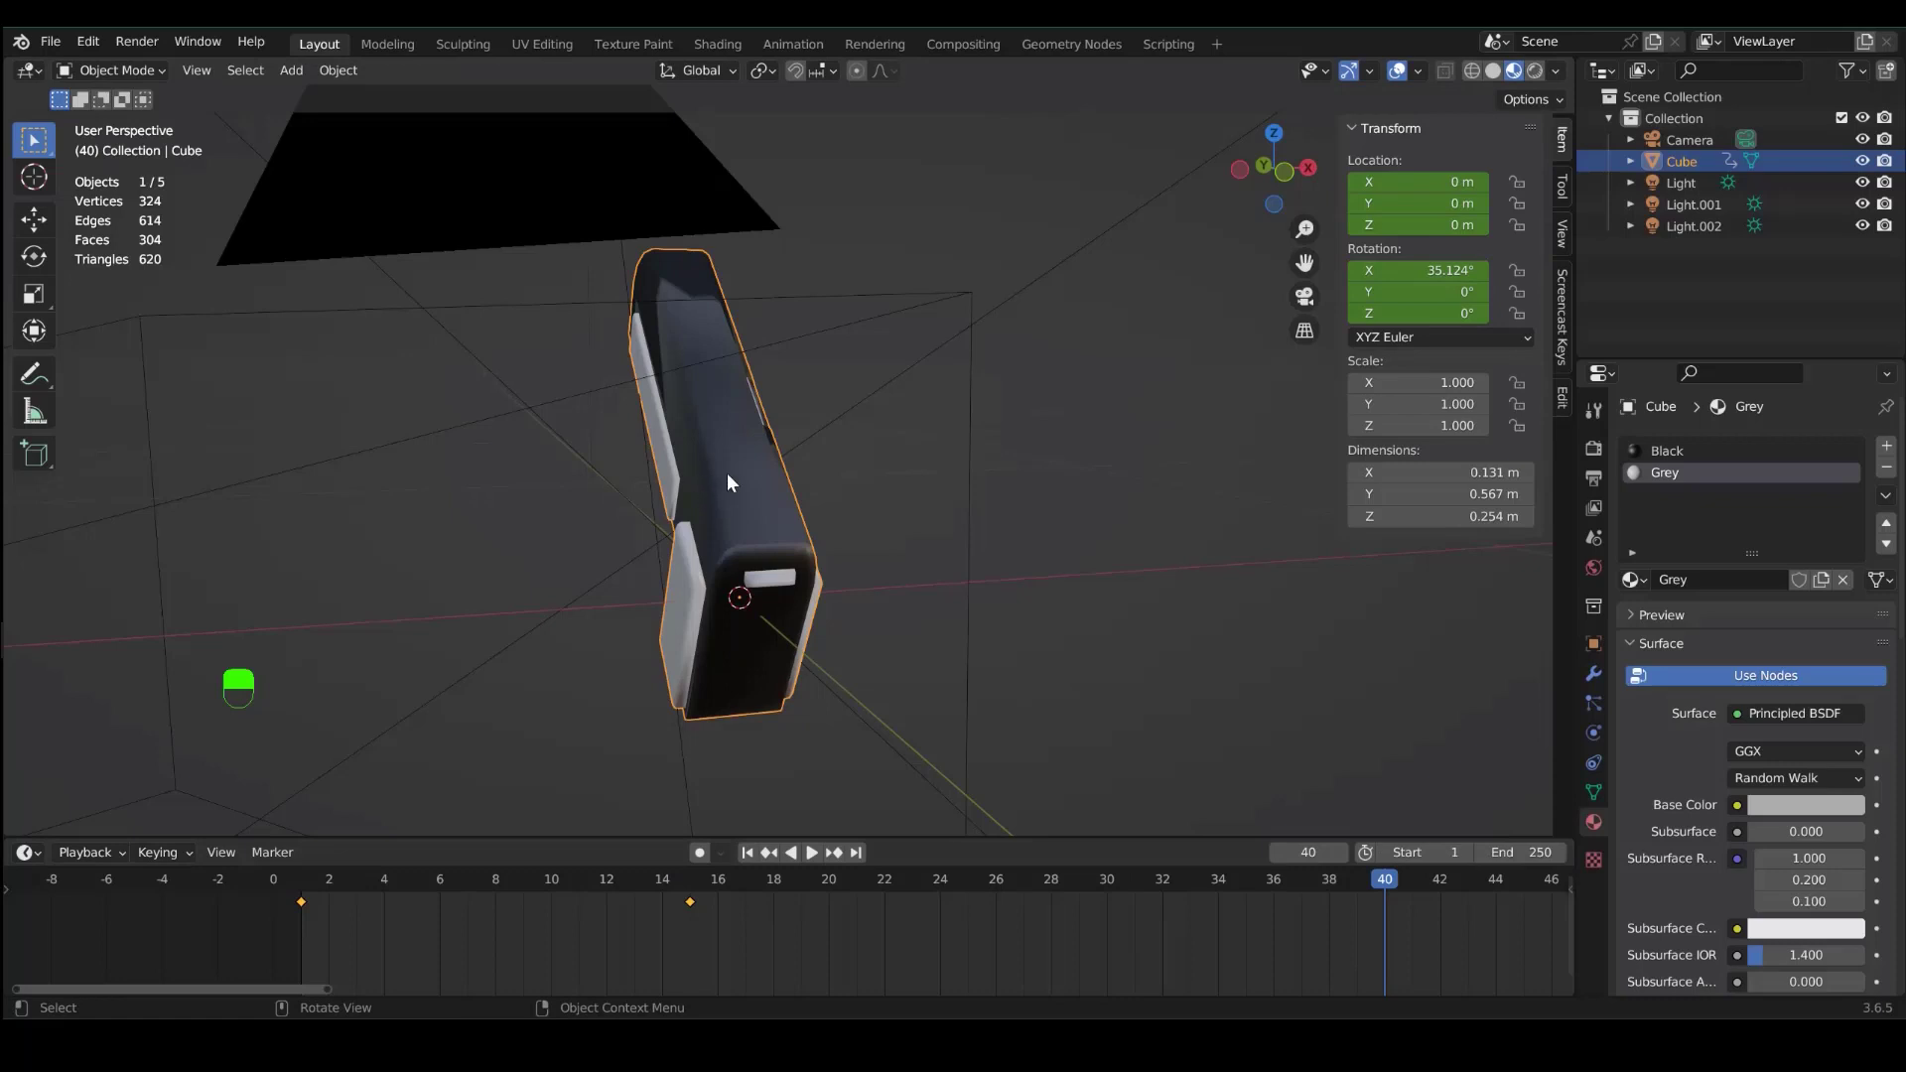
pyautogui.click(316, 923)
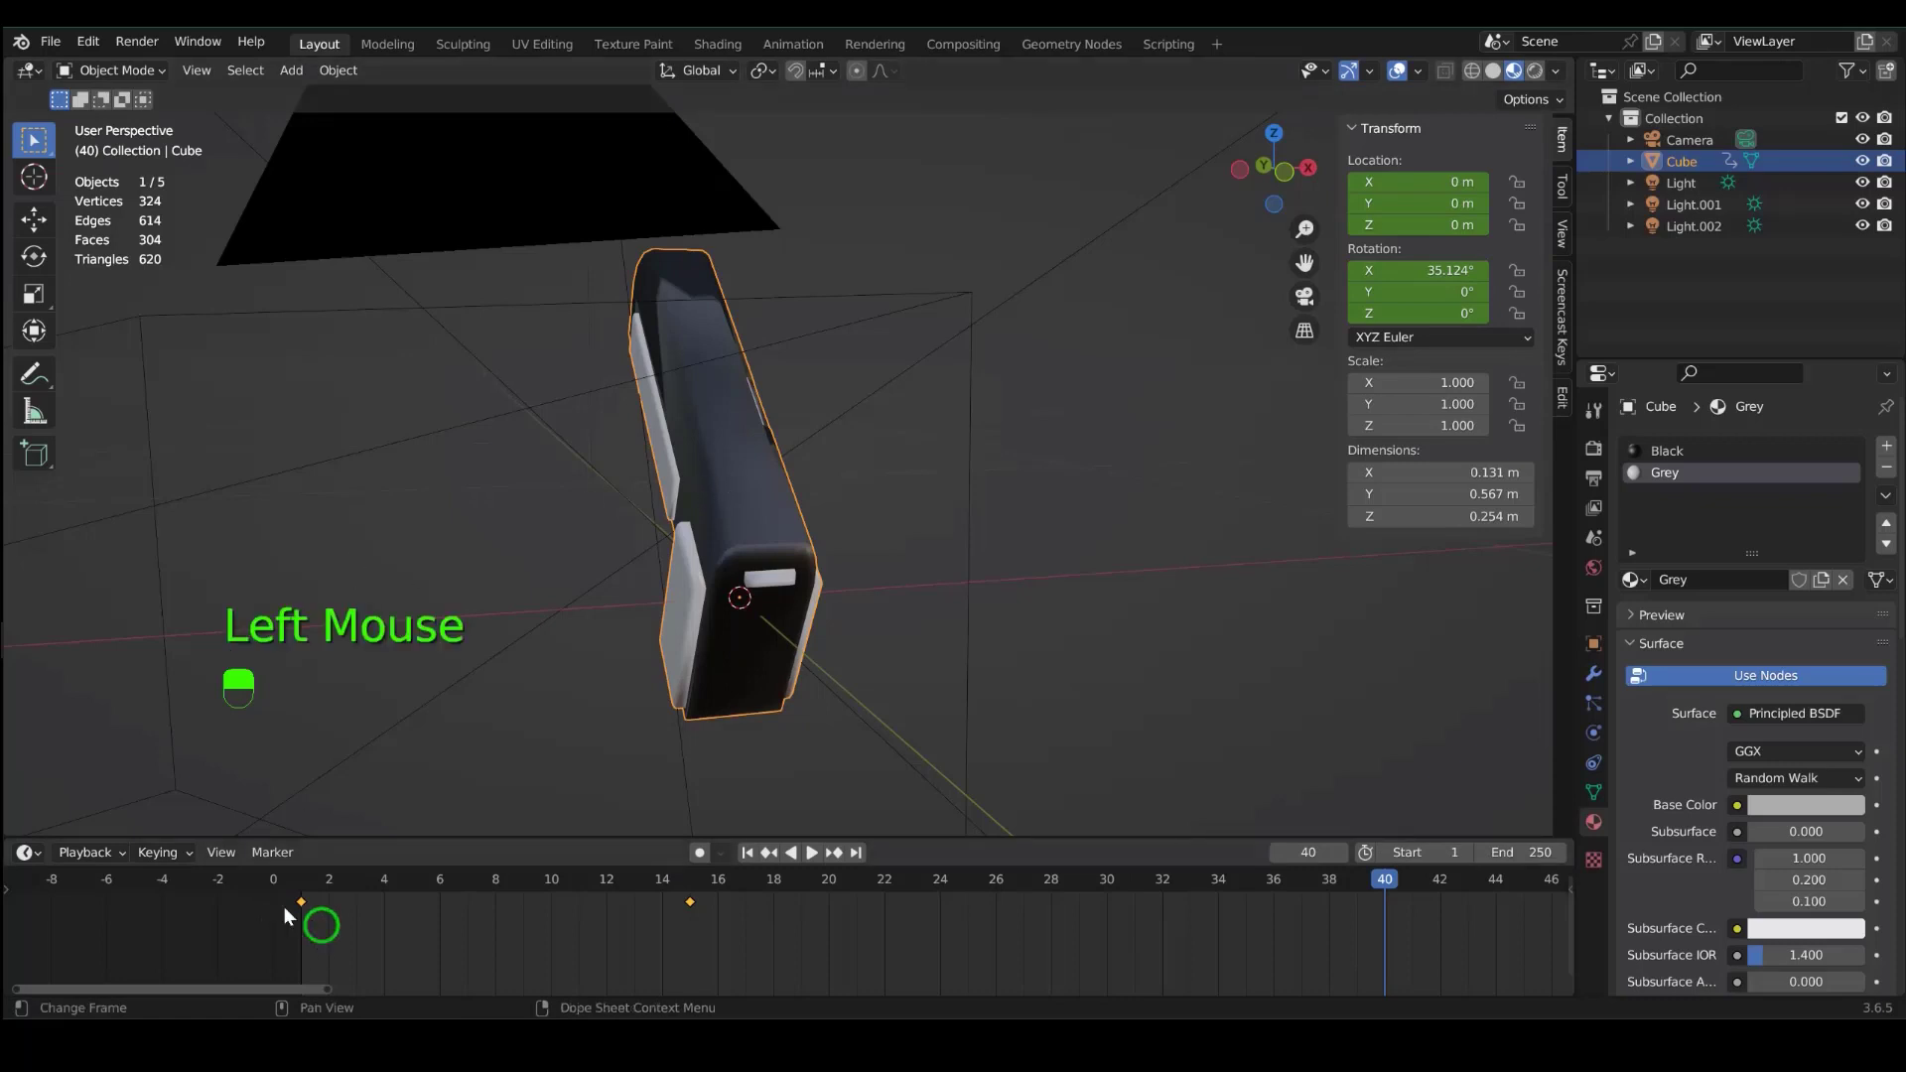
pyautogui.hotkey('shift', 'd')
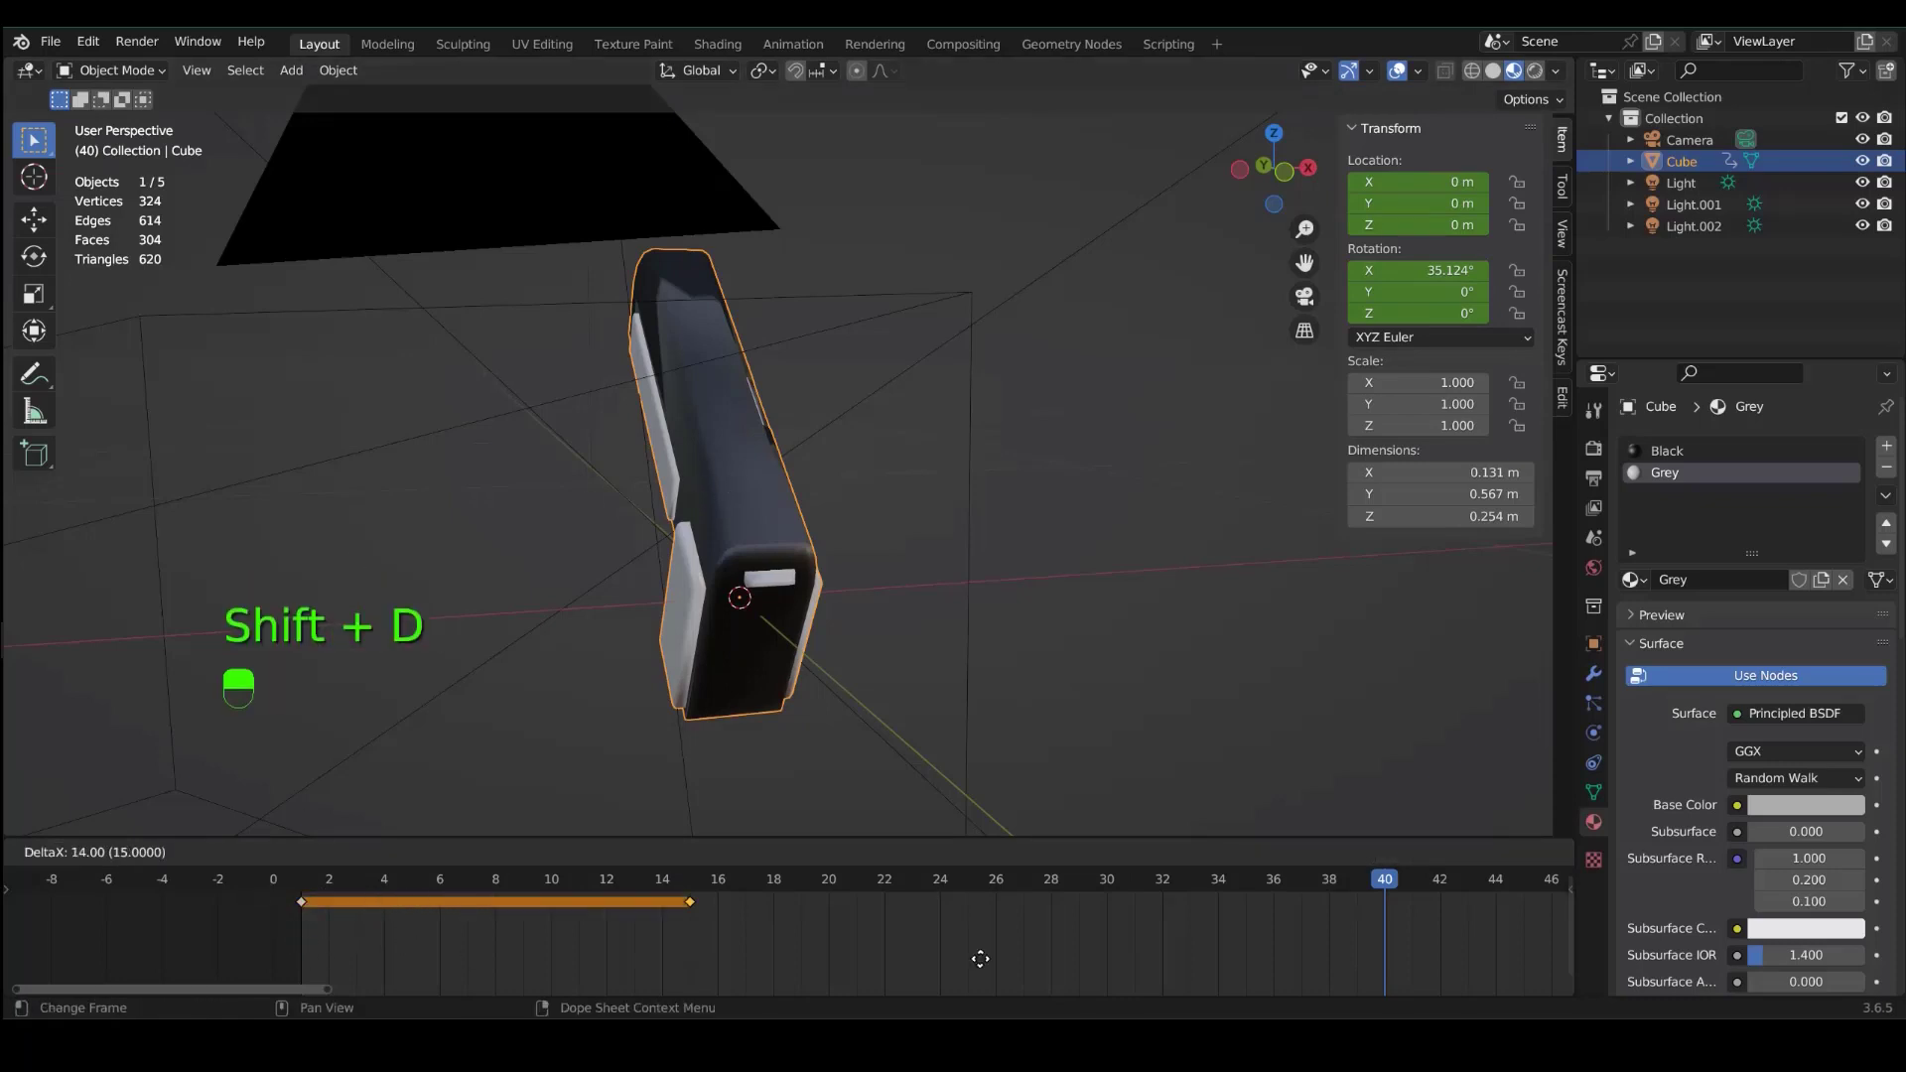
pyautogui.click(1334, 943)
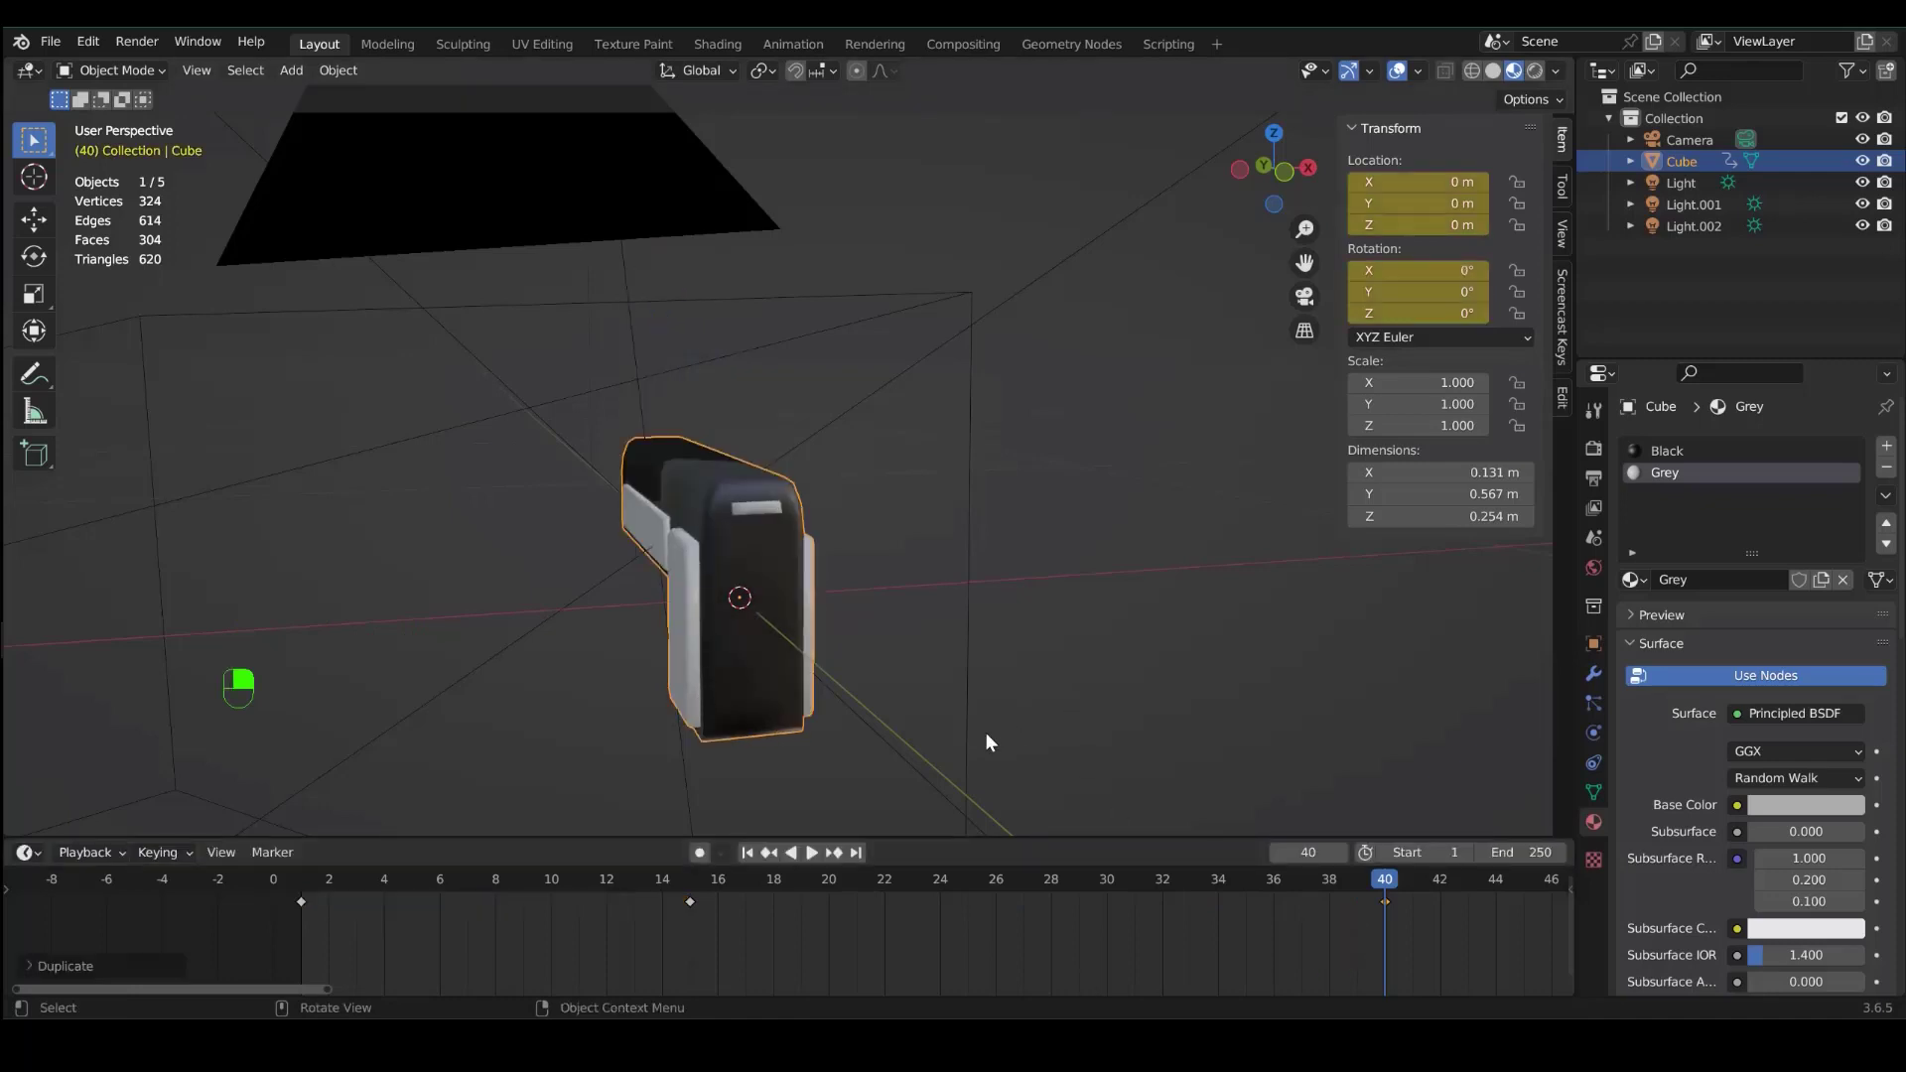
# - Set the animation's end frame to 40 and play it back
pyautogui.click(1529, 862)
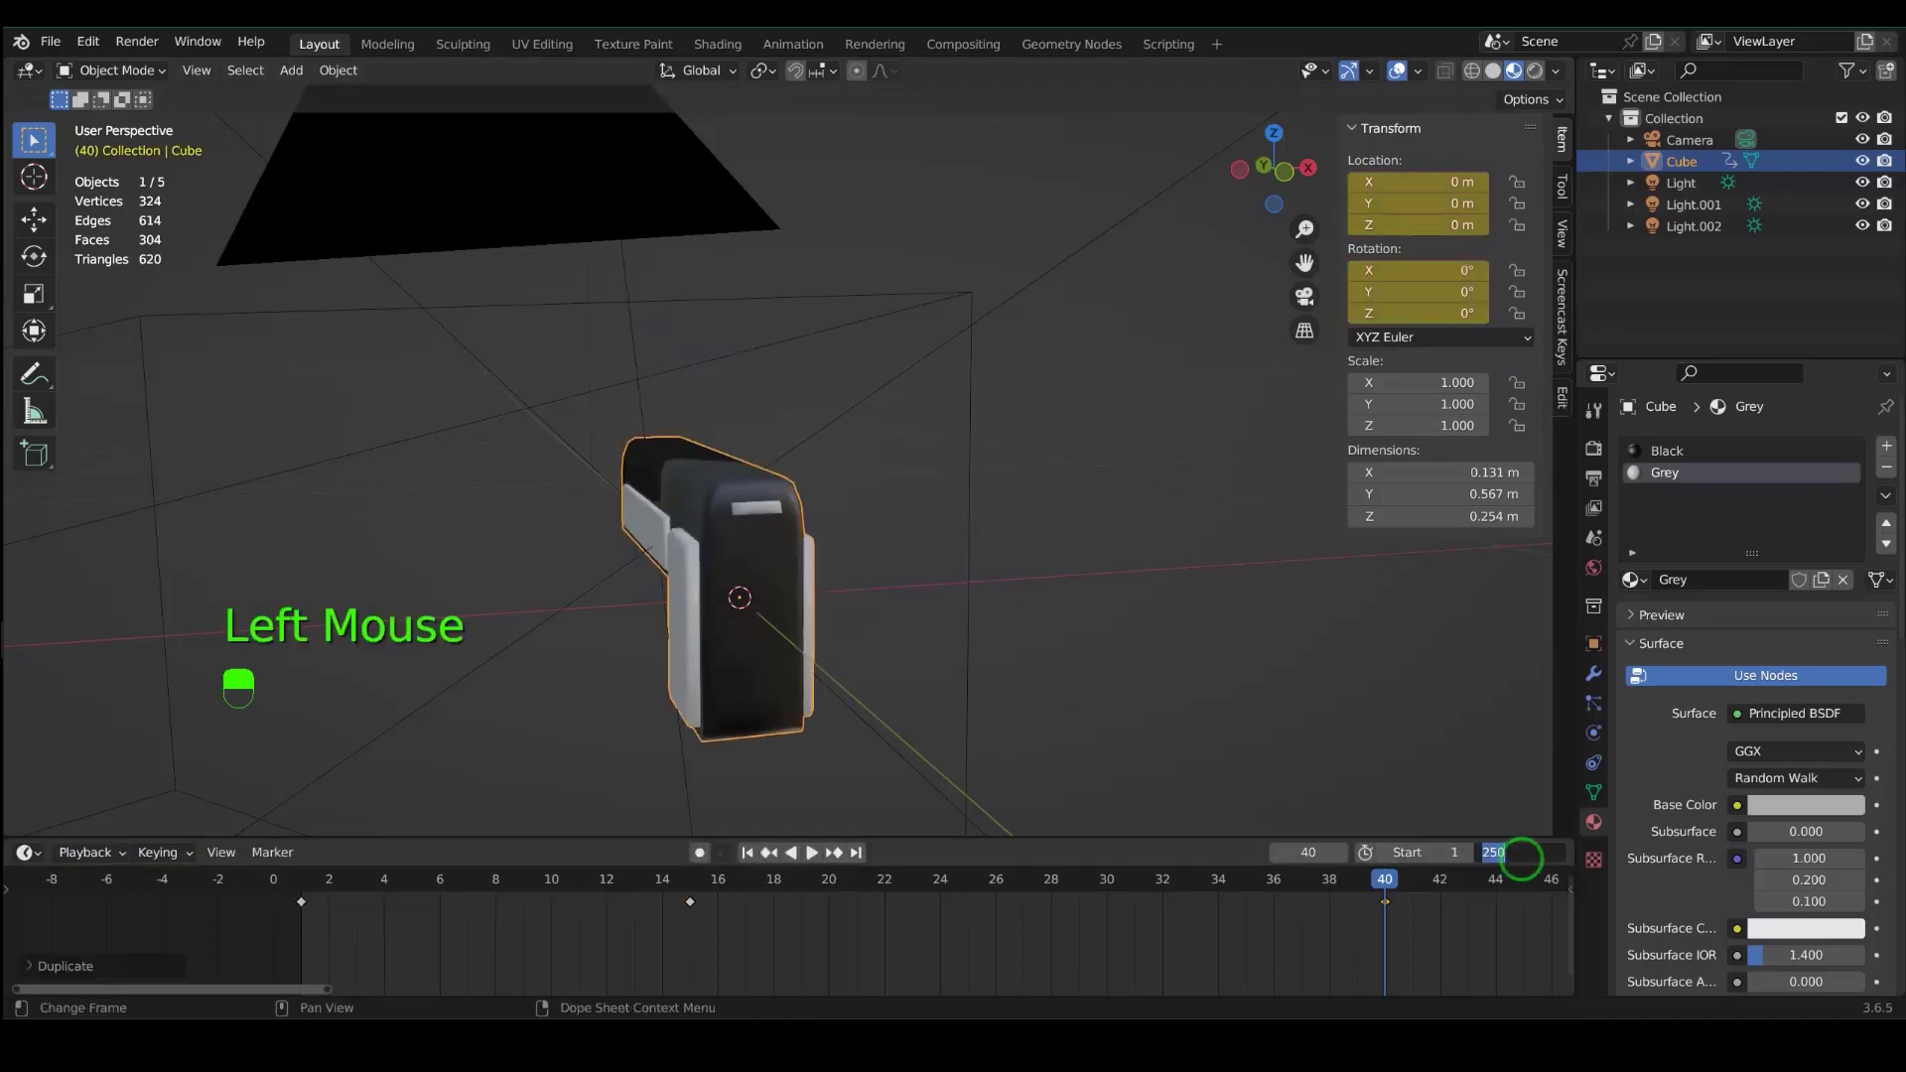
pyautogui.write('40')
pyautogui.press('Return')
pyautogui.press('space')
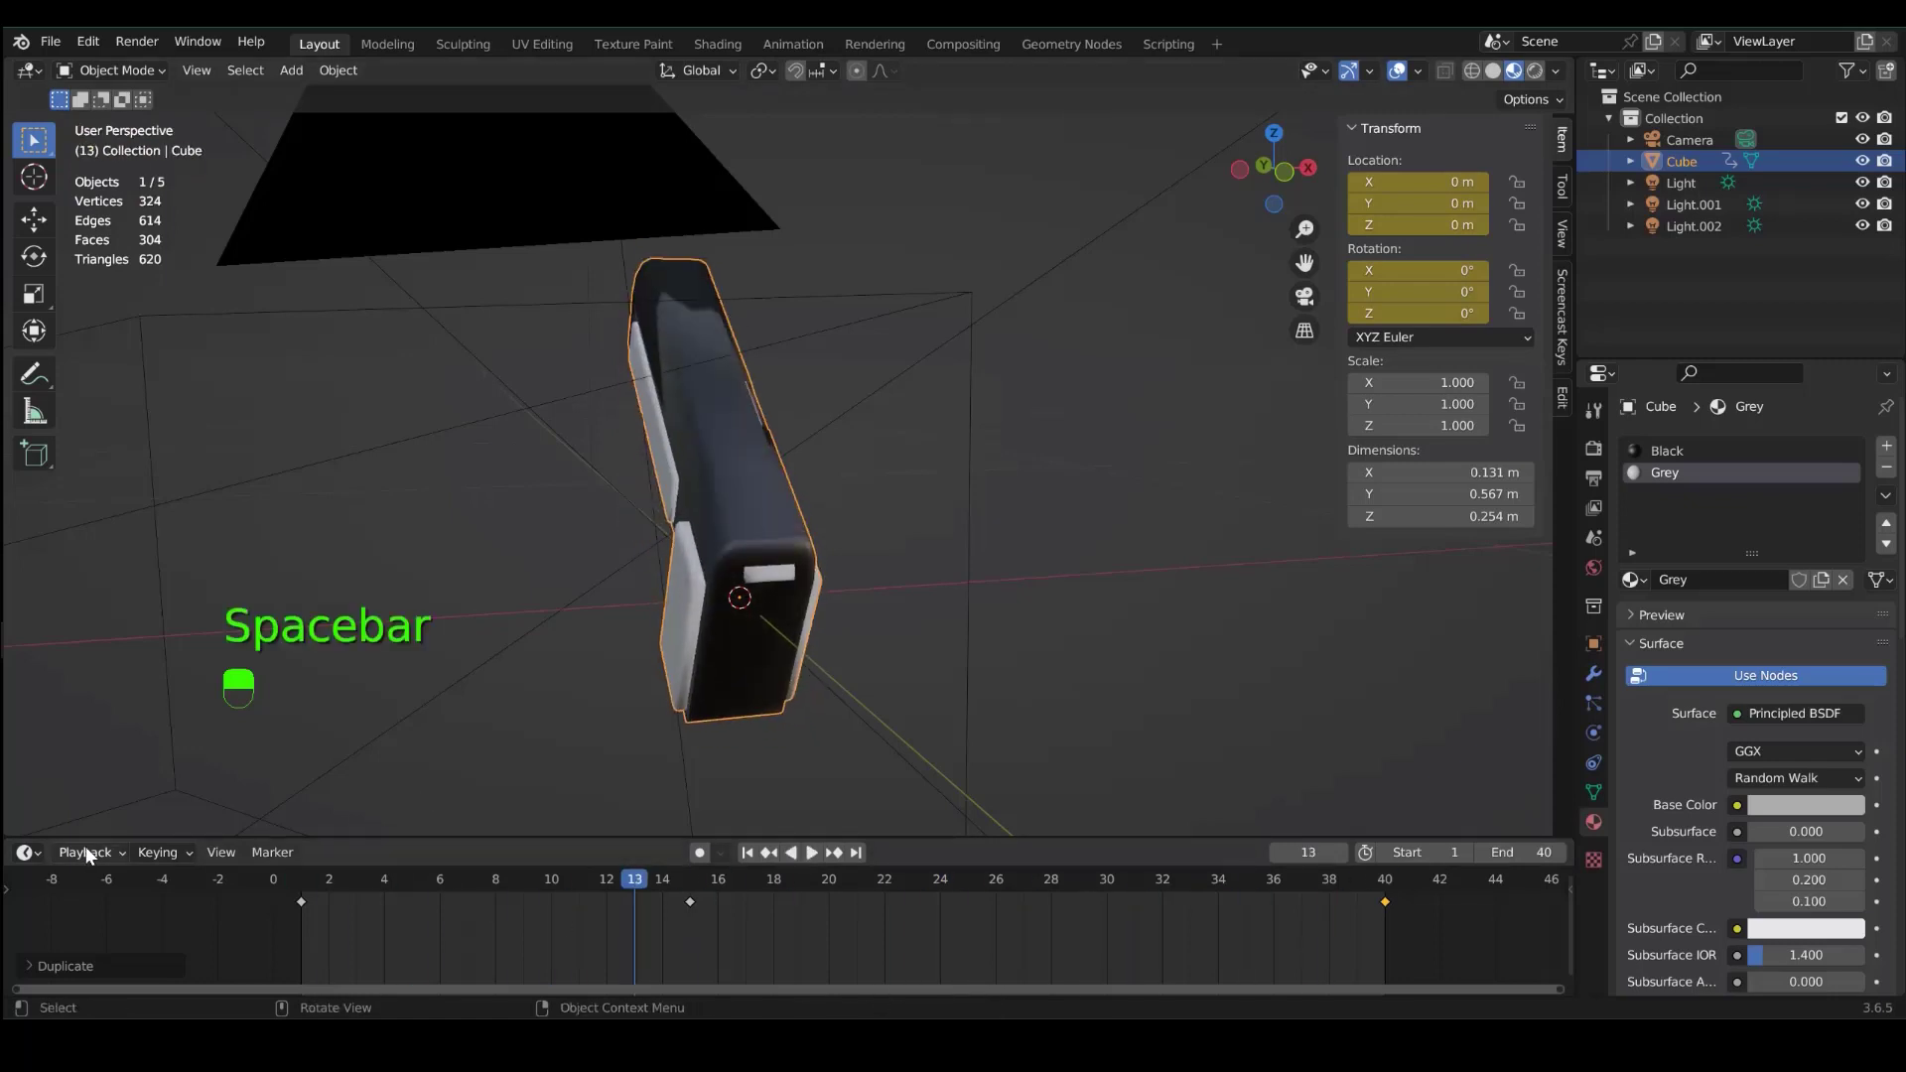
# - Switch the timeline area to a Dope Sheet in Action Editor mode
pyautogui.click(27, 853)
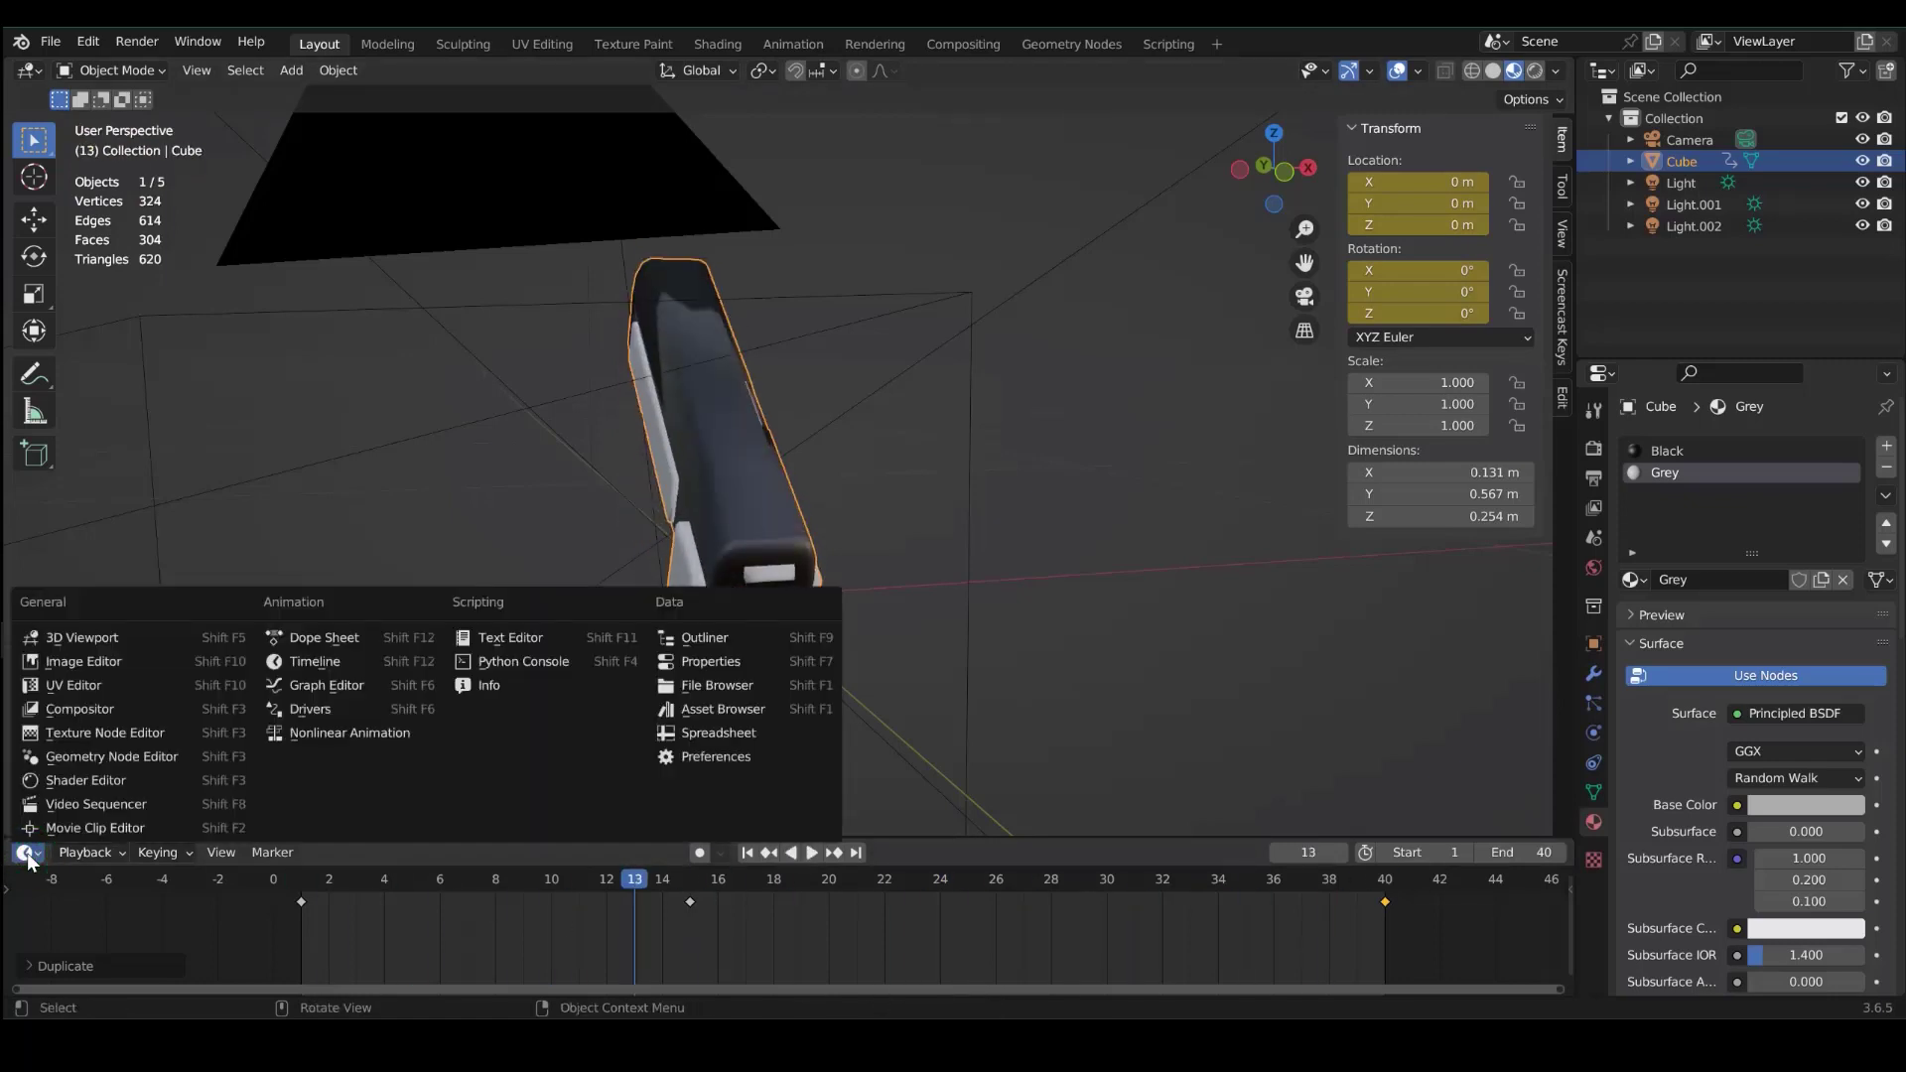
pyautogui.click(327, 637)
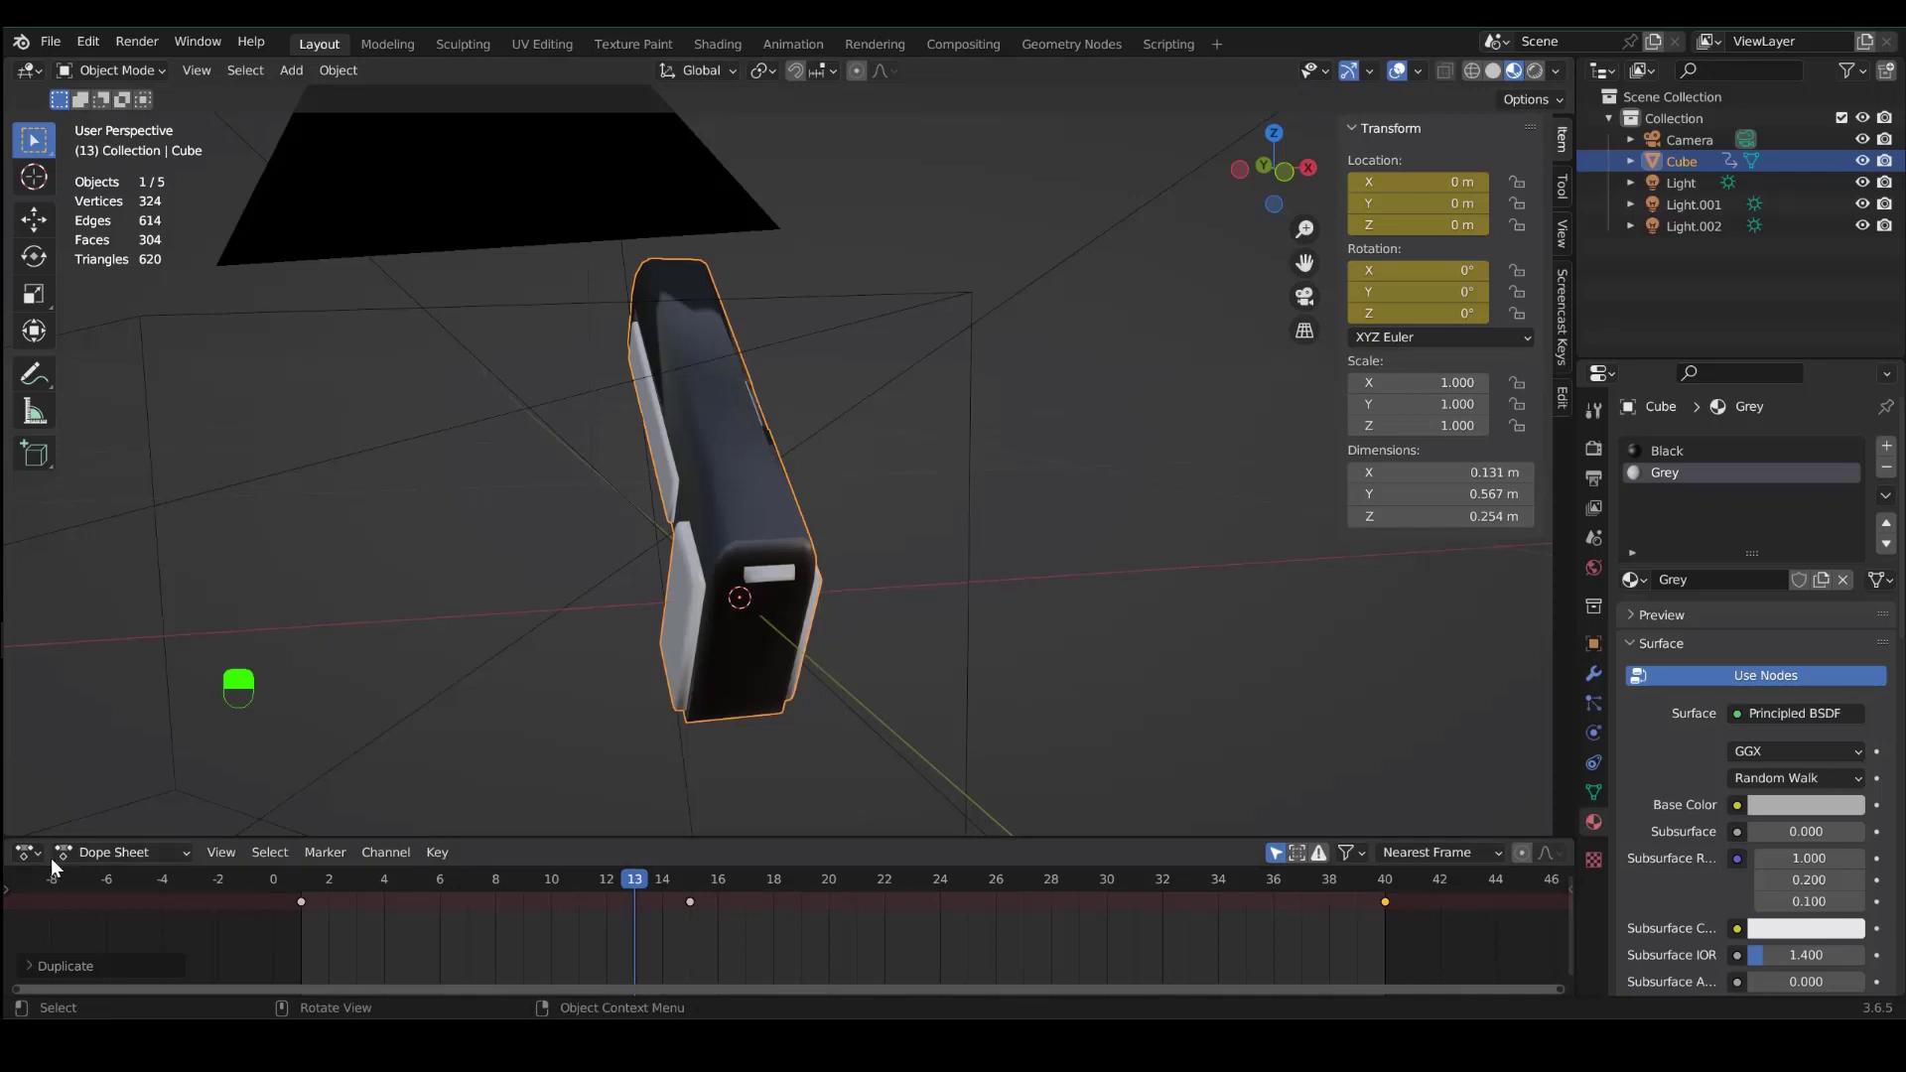
pyautogui.click(120, 856)
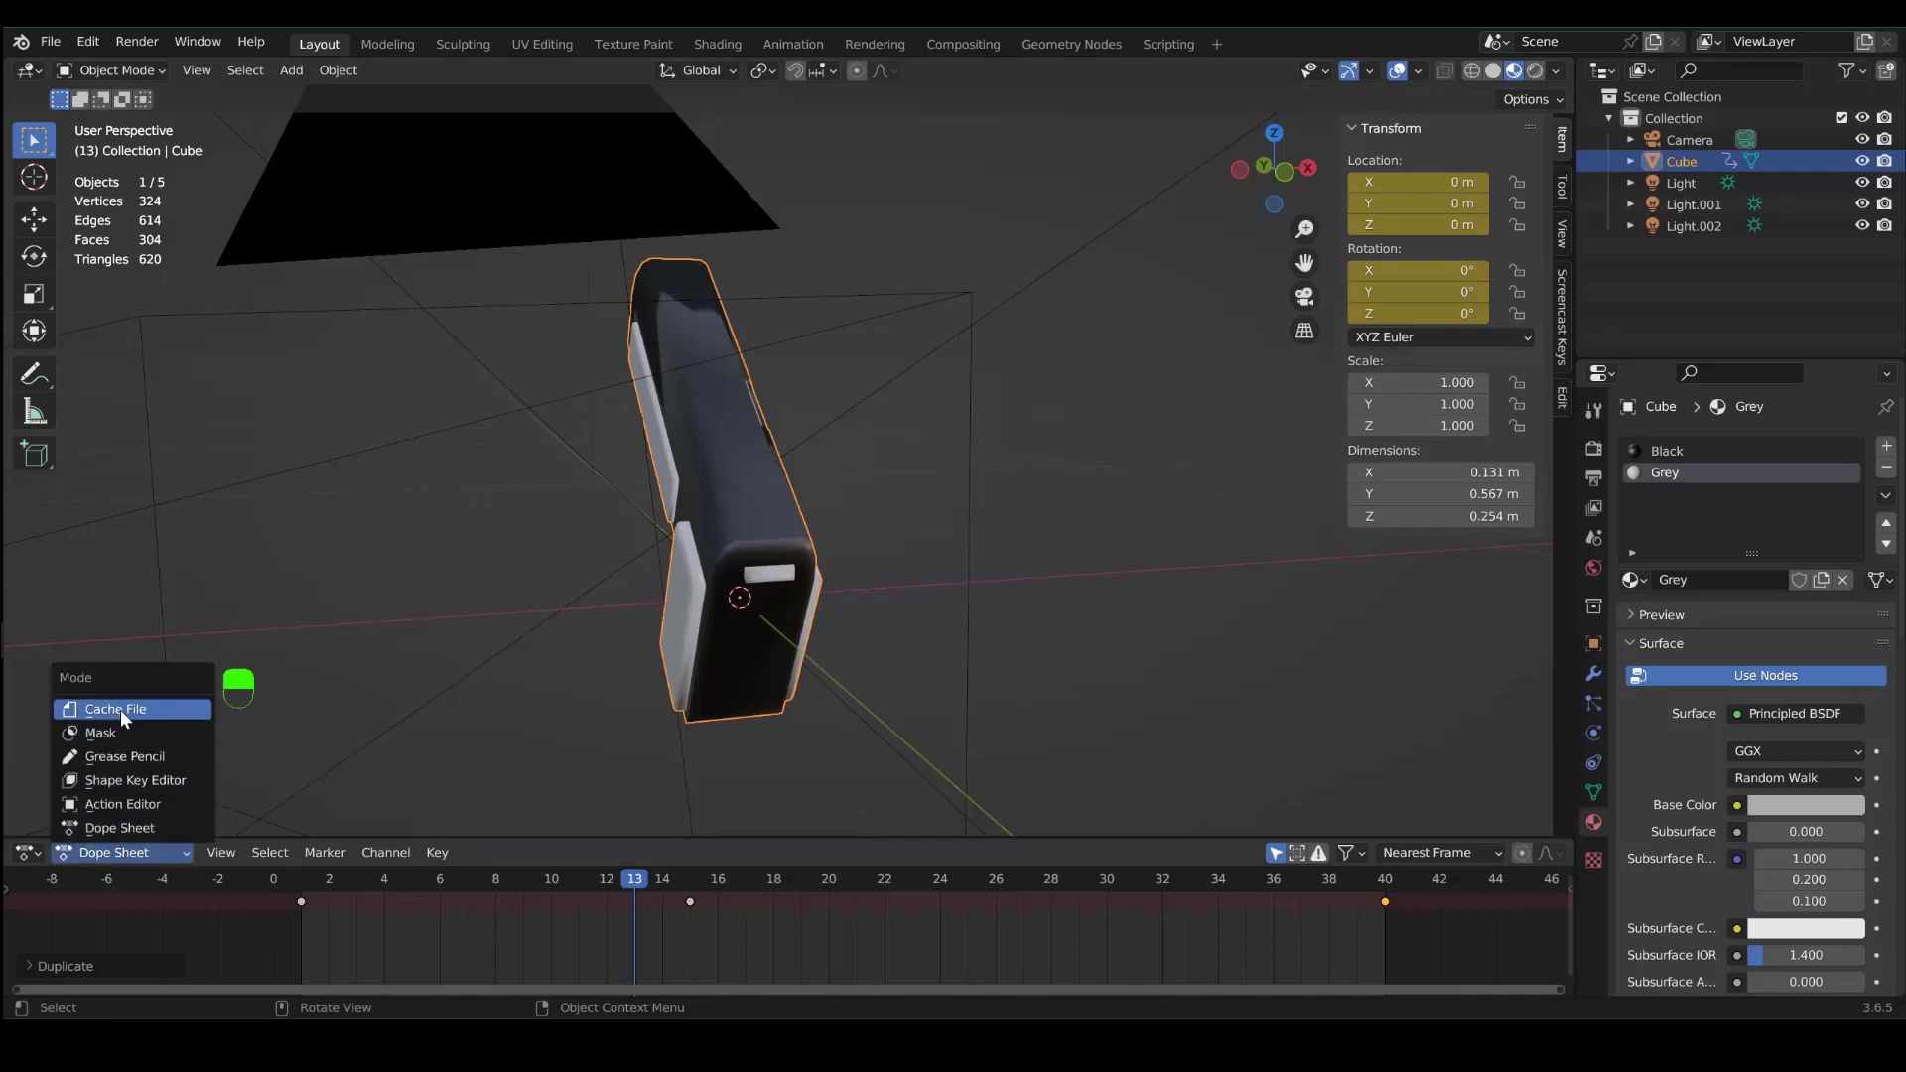
pyautogui.click(124, 802)
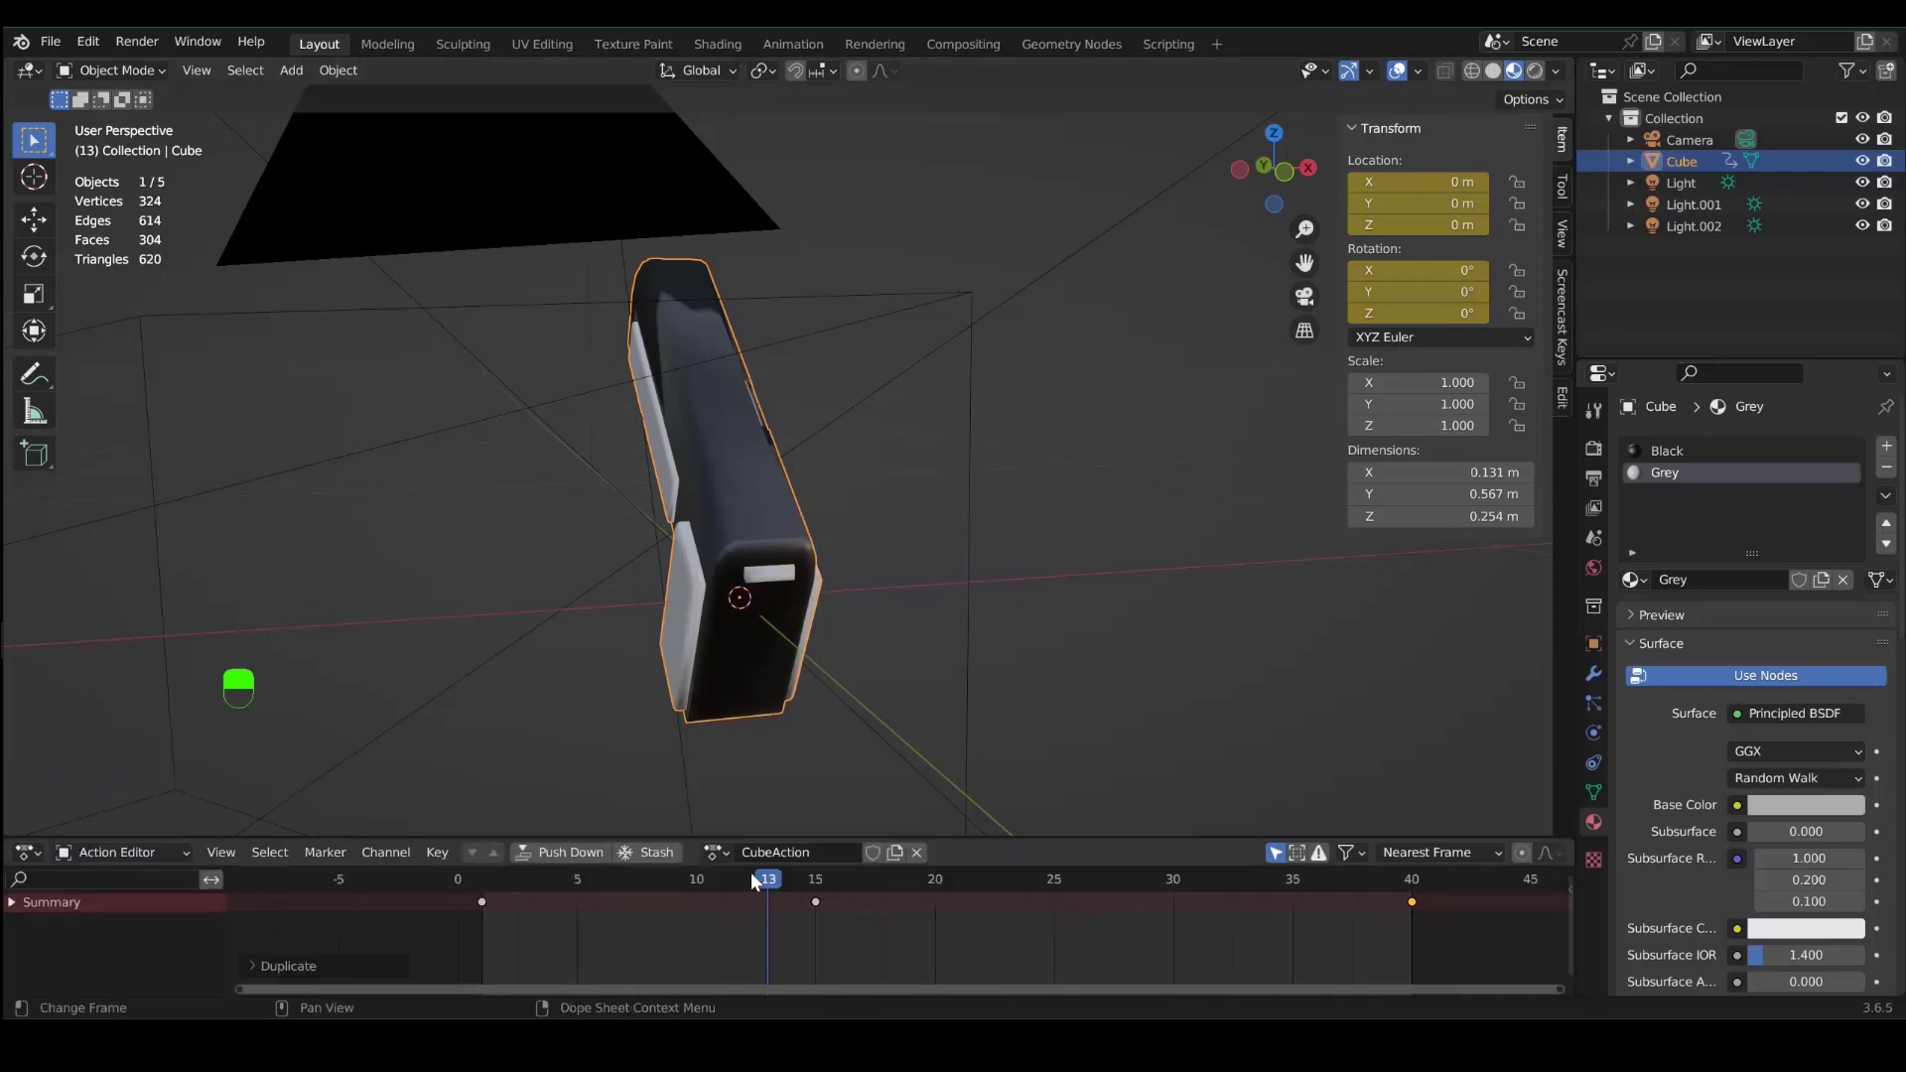
# - Rename the pistol's current action to Shoot and give it a fake user
pyautogui.click(794, 856)
pyautogui.write('Shoot')
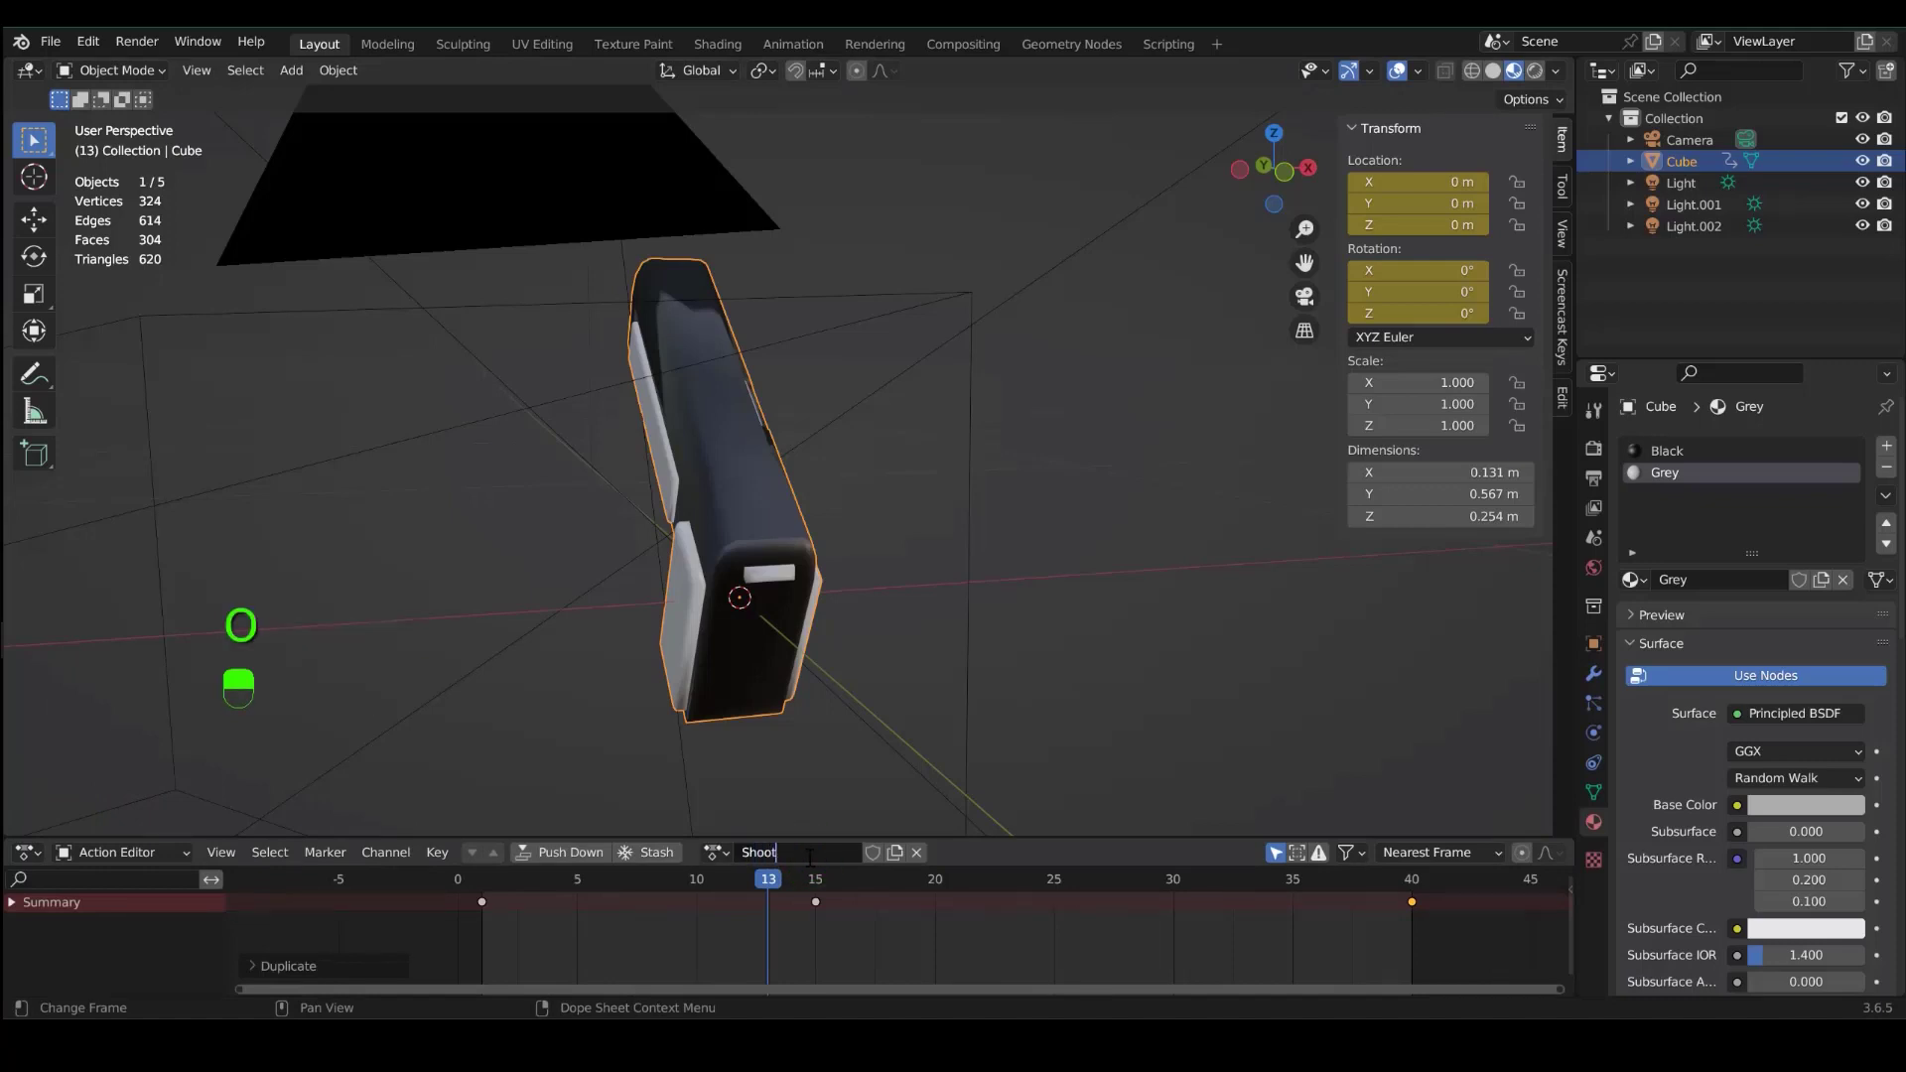
pyautogui.press('Return')
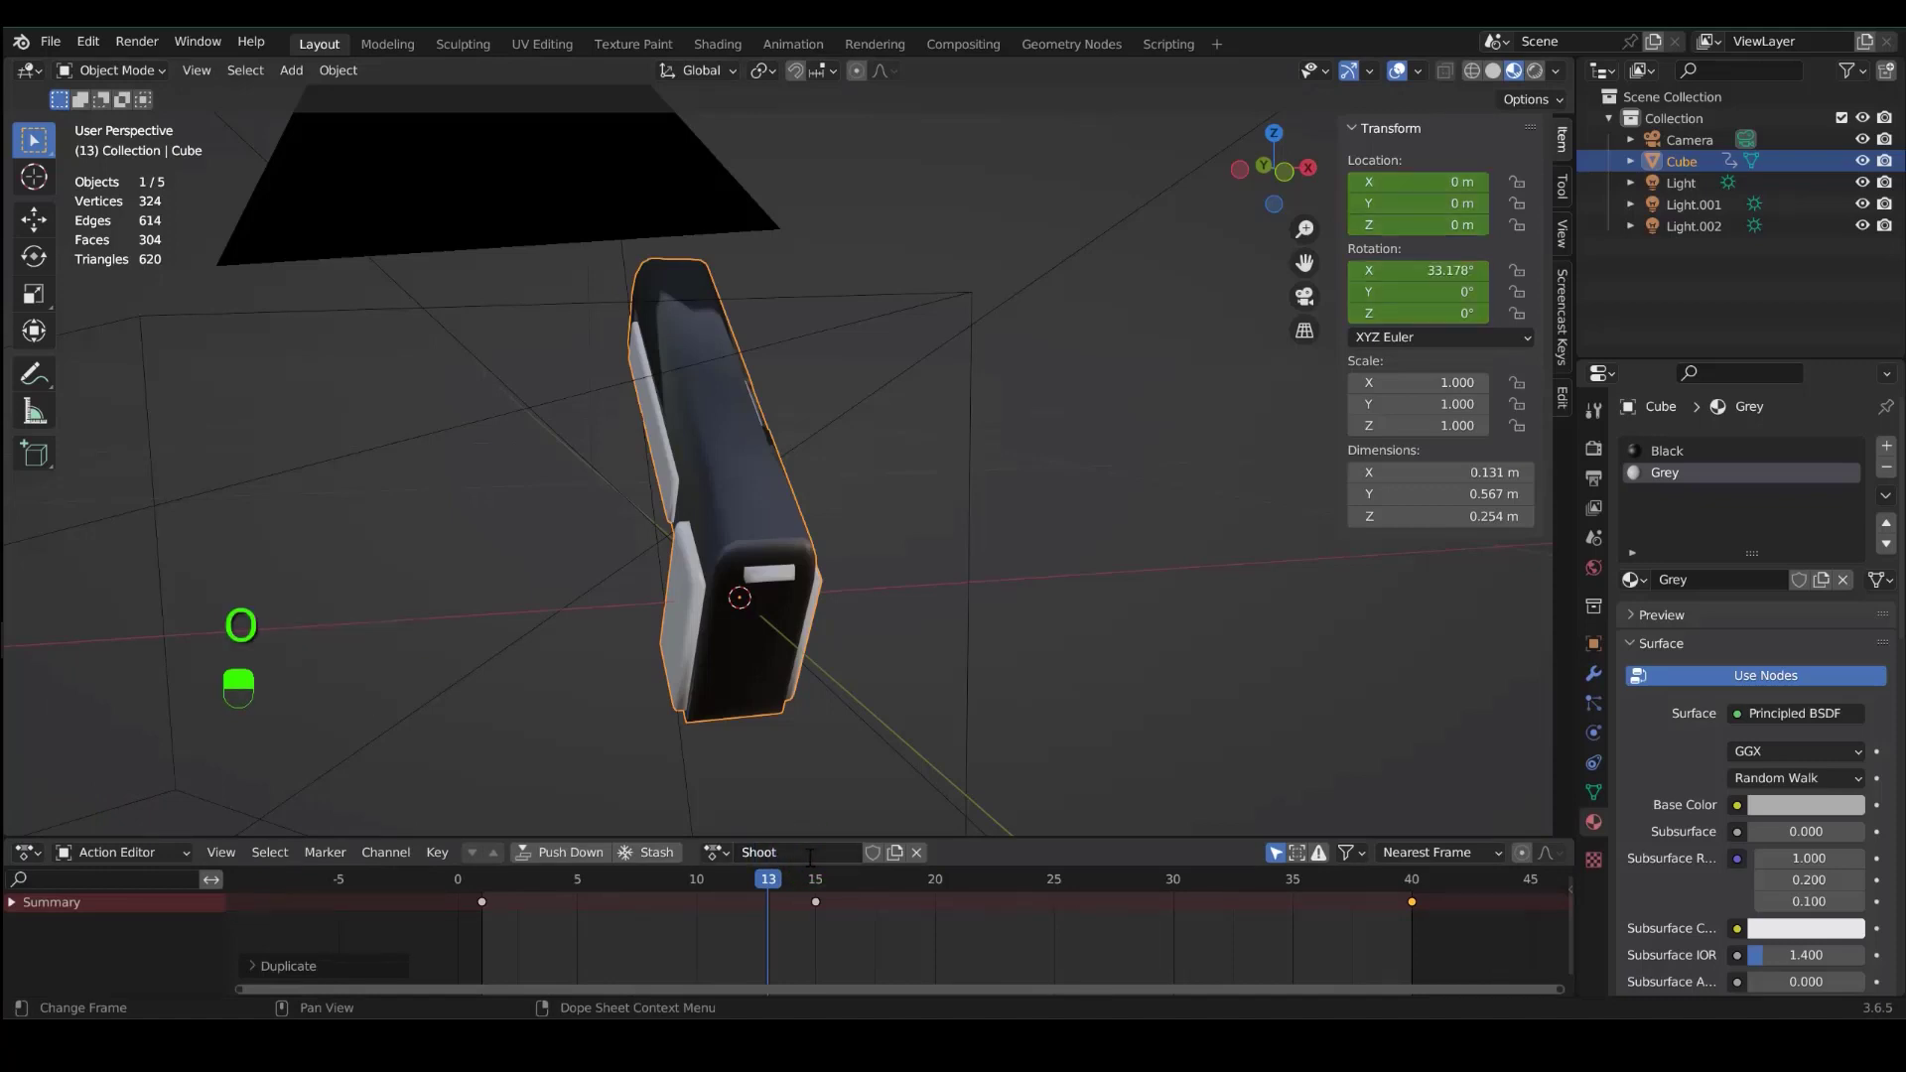
pyautogui.click(873, 851)
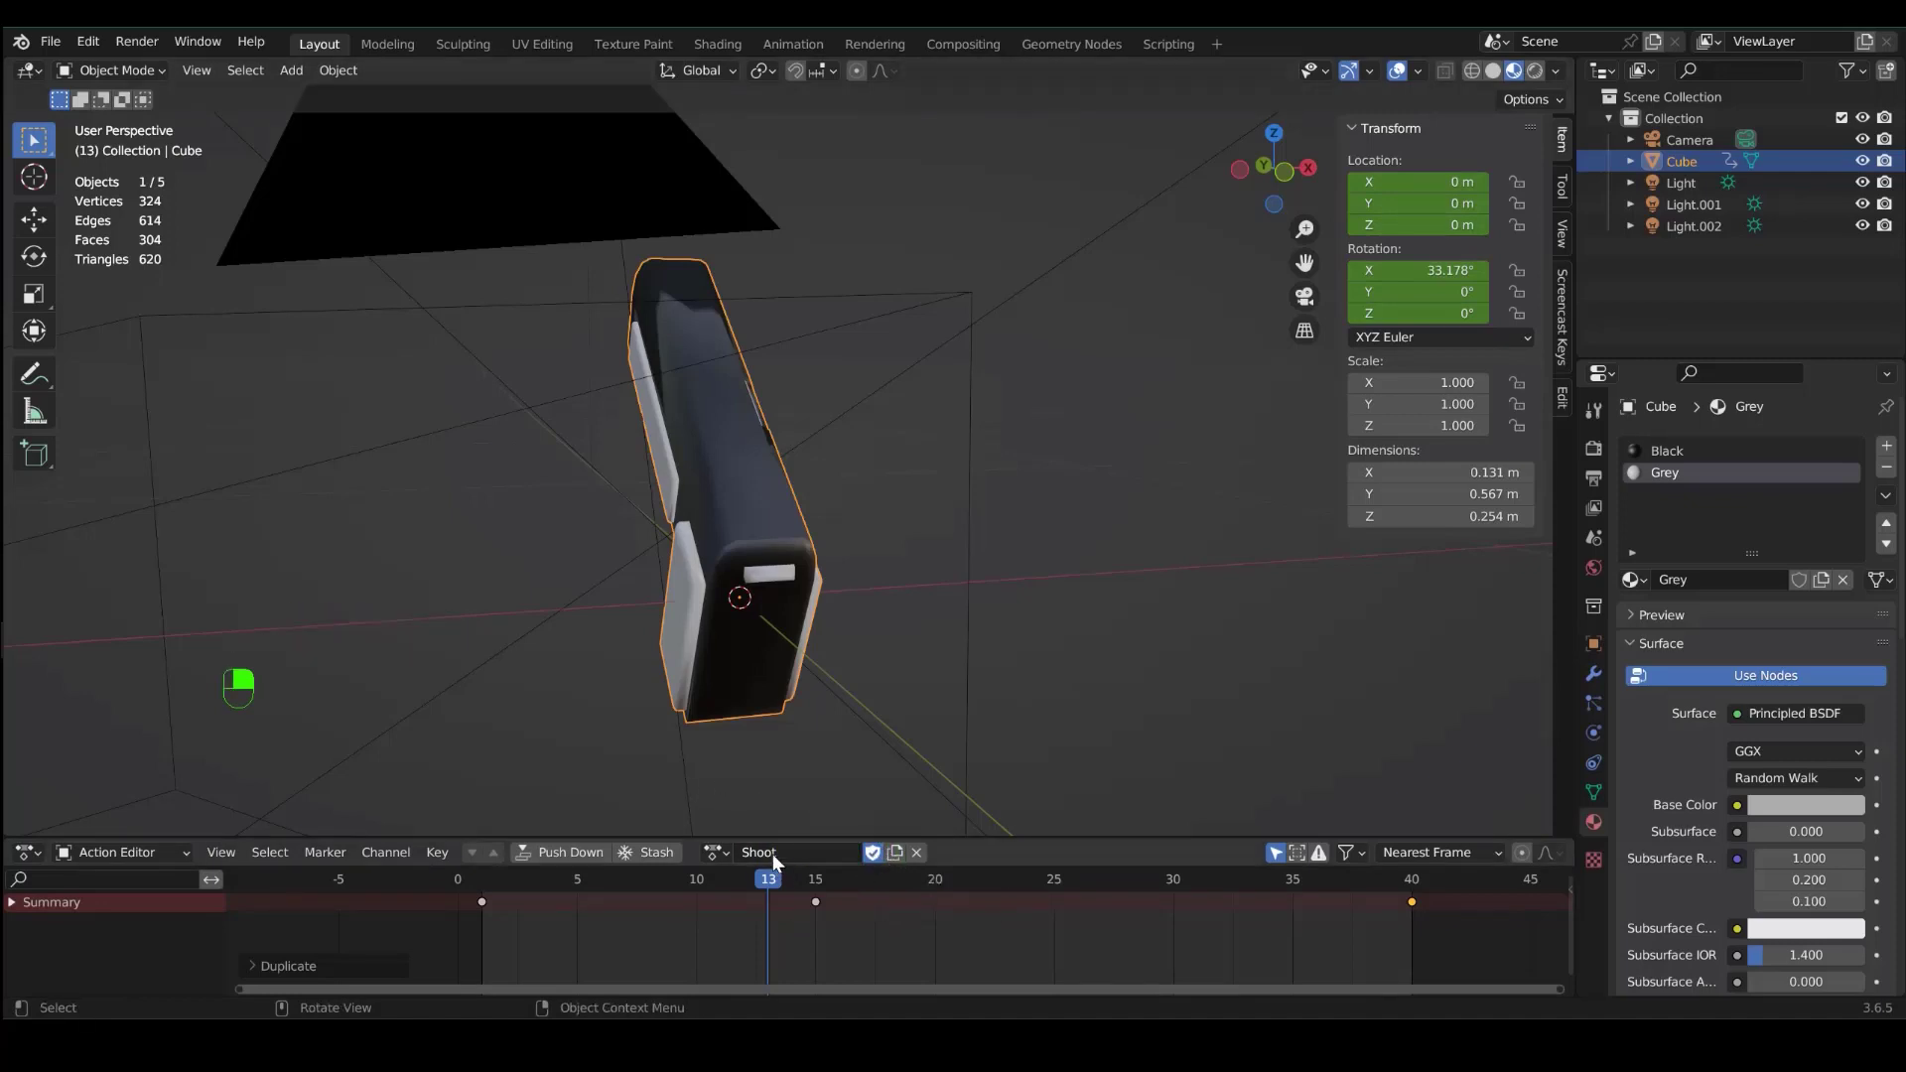
# - At frame 1, duplicate the Shoot action as Walk and delete the copy's keyframes at frames 15 and 40
pyautogui.click(711, 852)
pyautogui.moveTo(774, 885); pyautogui.dragTo(473, 895)
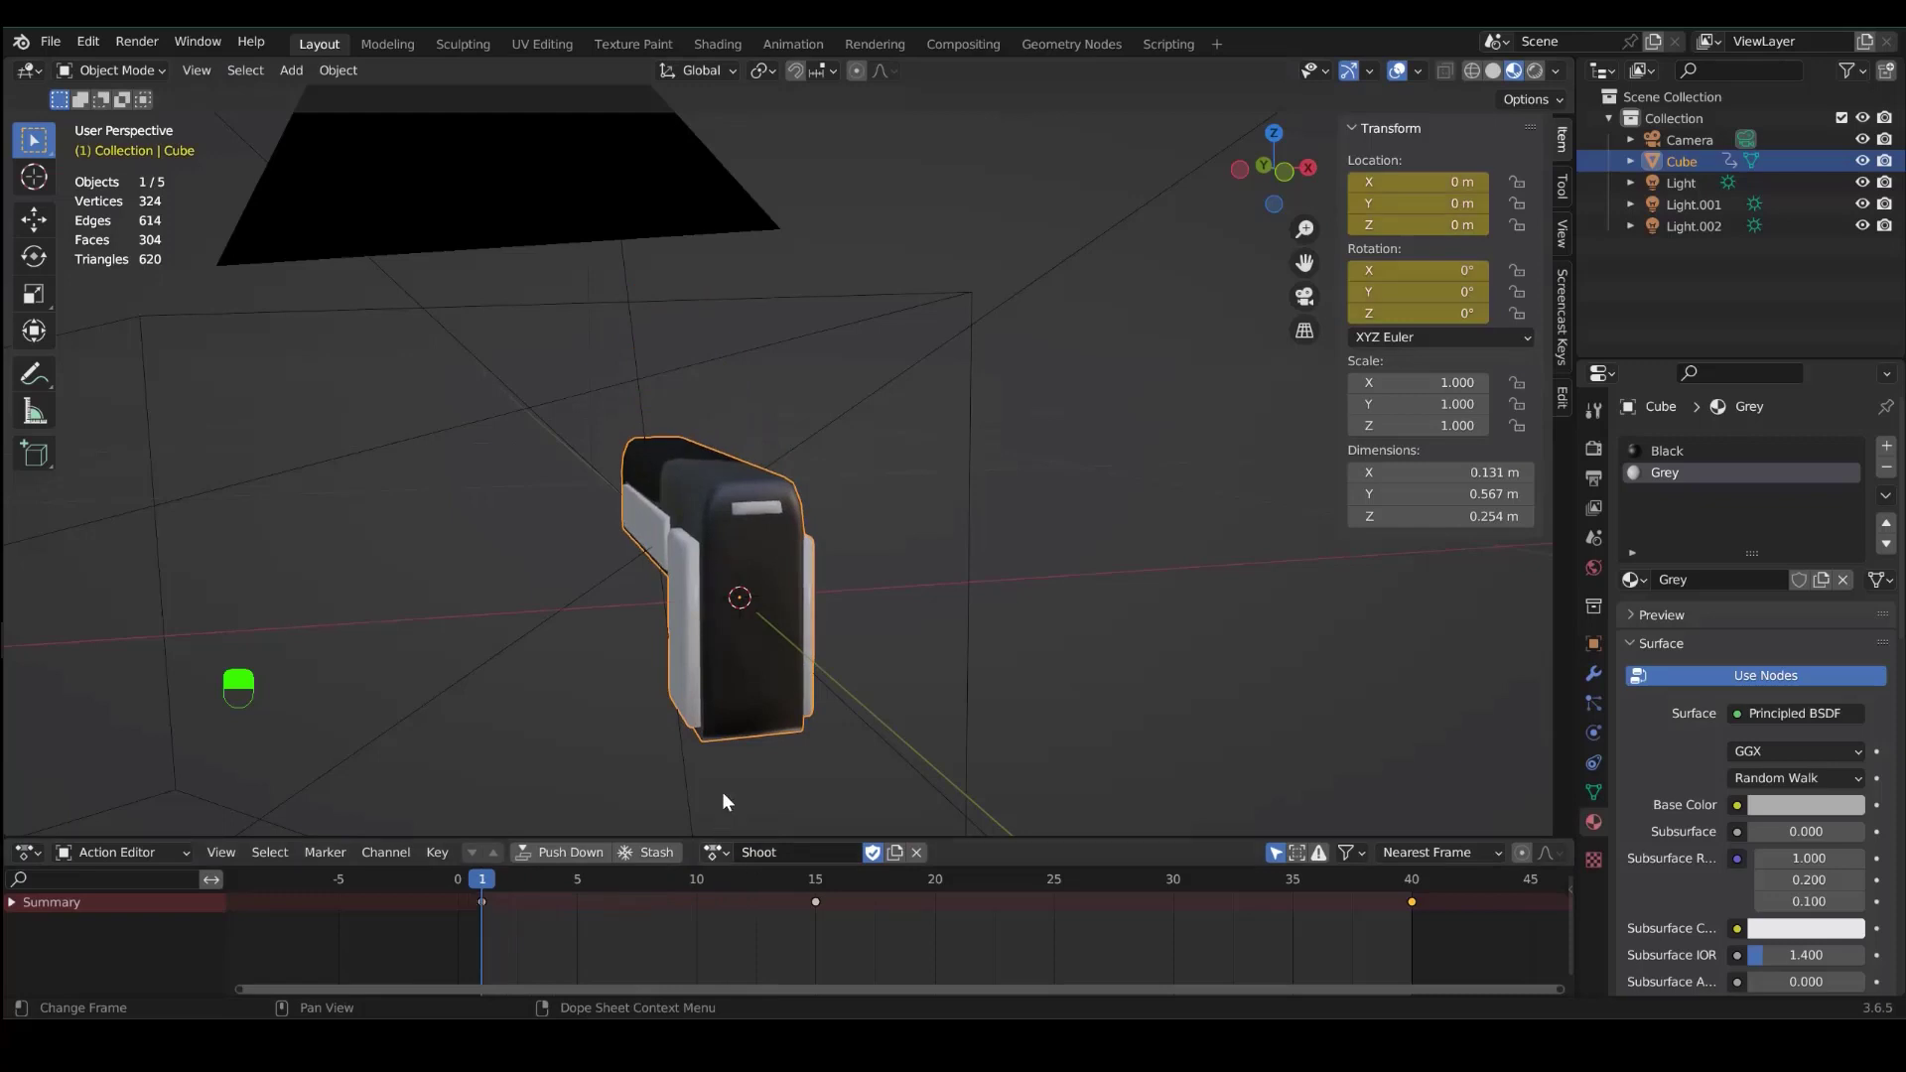
pyautogui.click(894, 854)
pyautogui.click(756, 851)
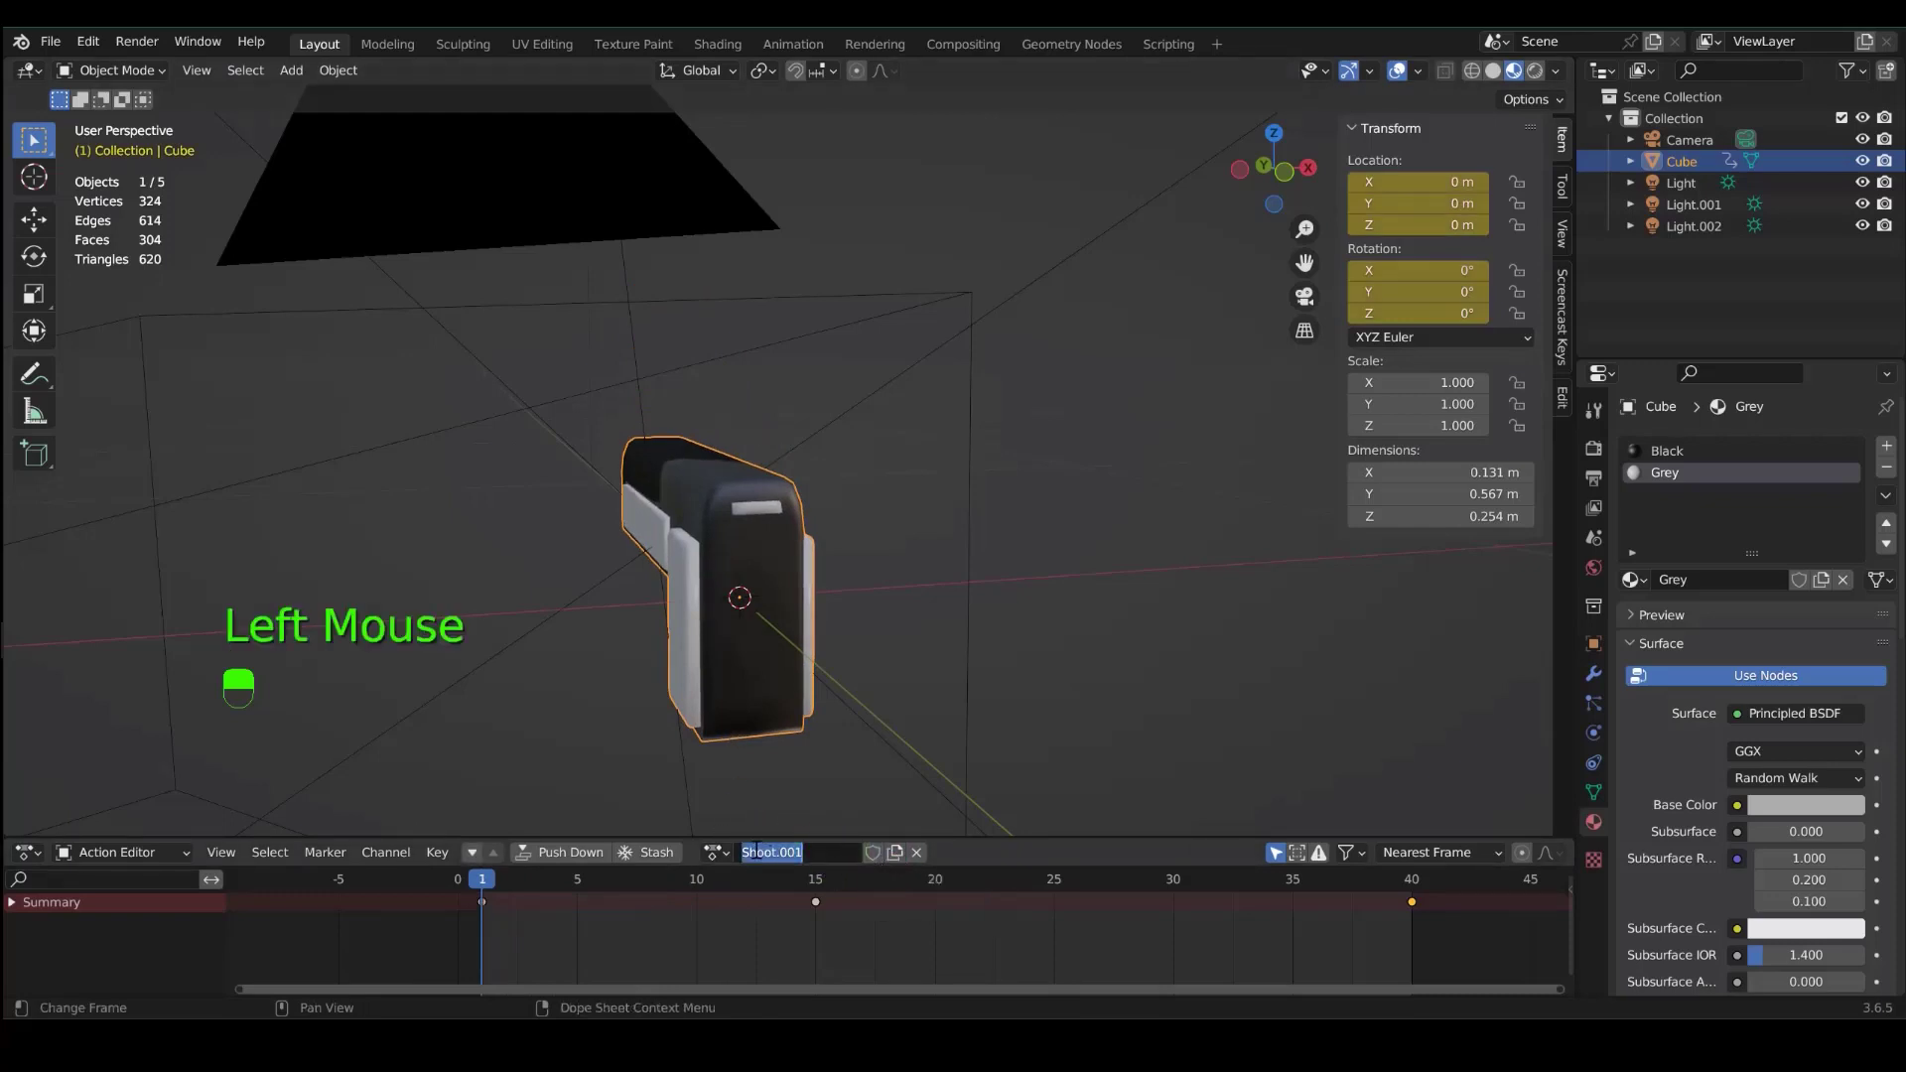
pyautogui.write('Walk')
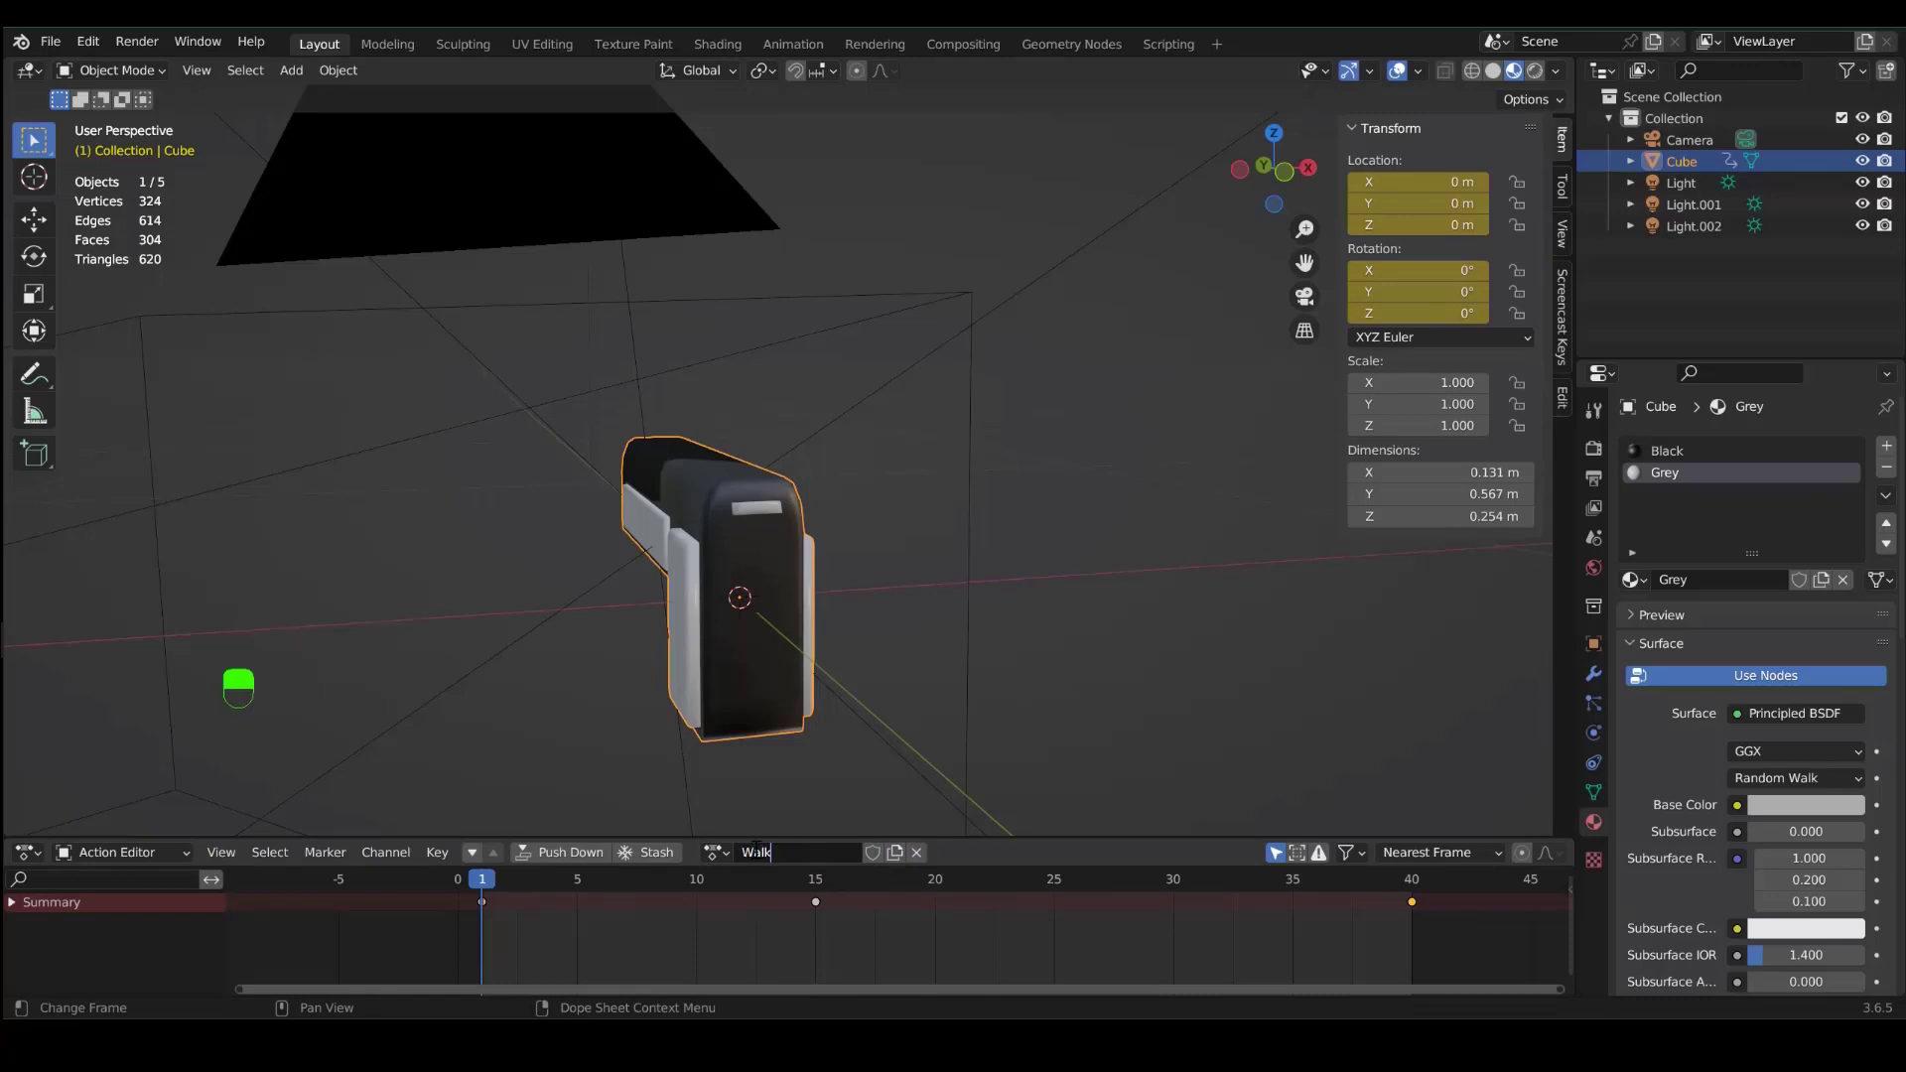
pyautogui.press('Return')
pyautogui.moveTo(776, 915); pyautogui.dragTo(1439, 889)
pyautogui.press('Delete')
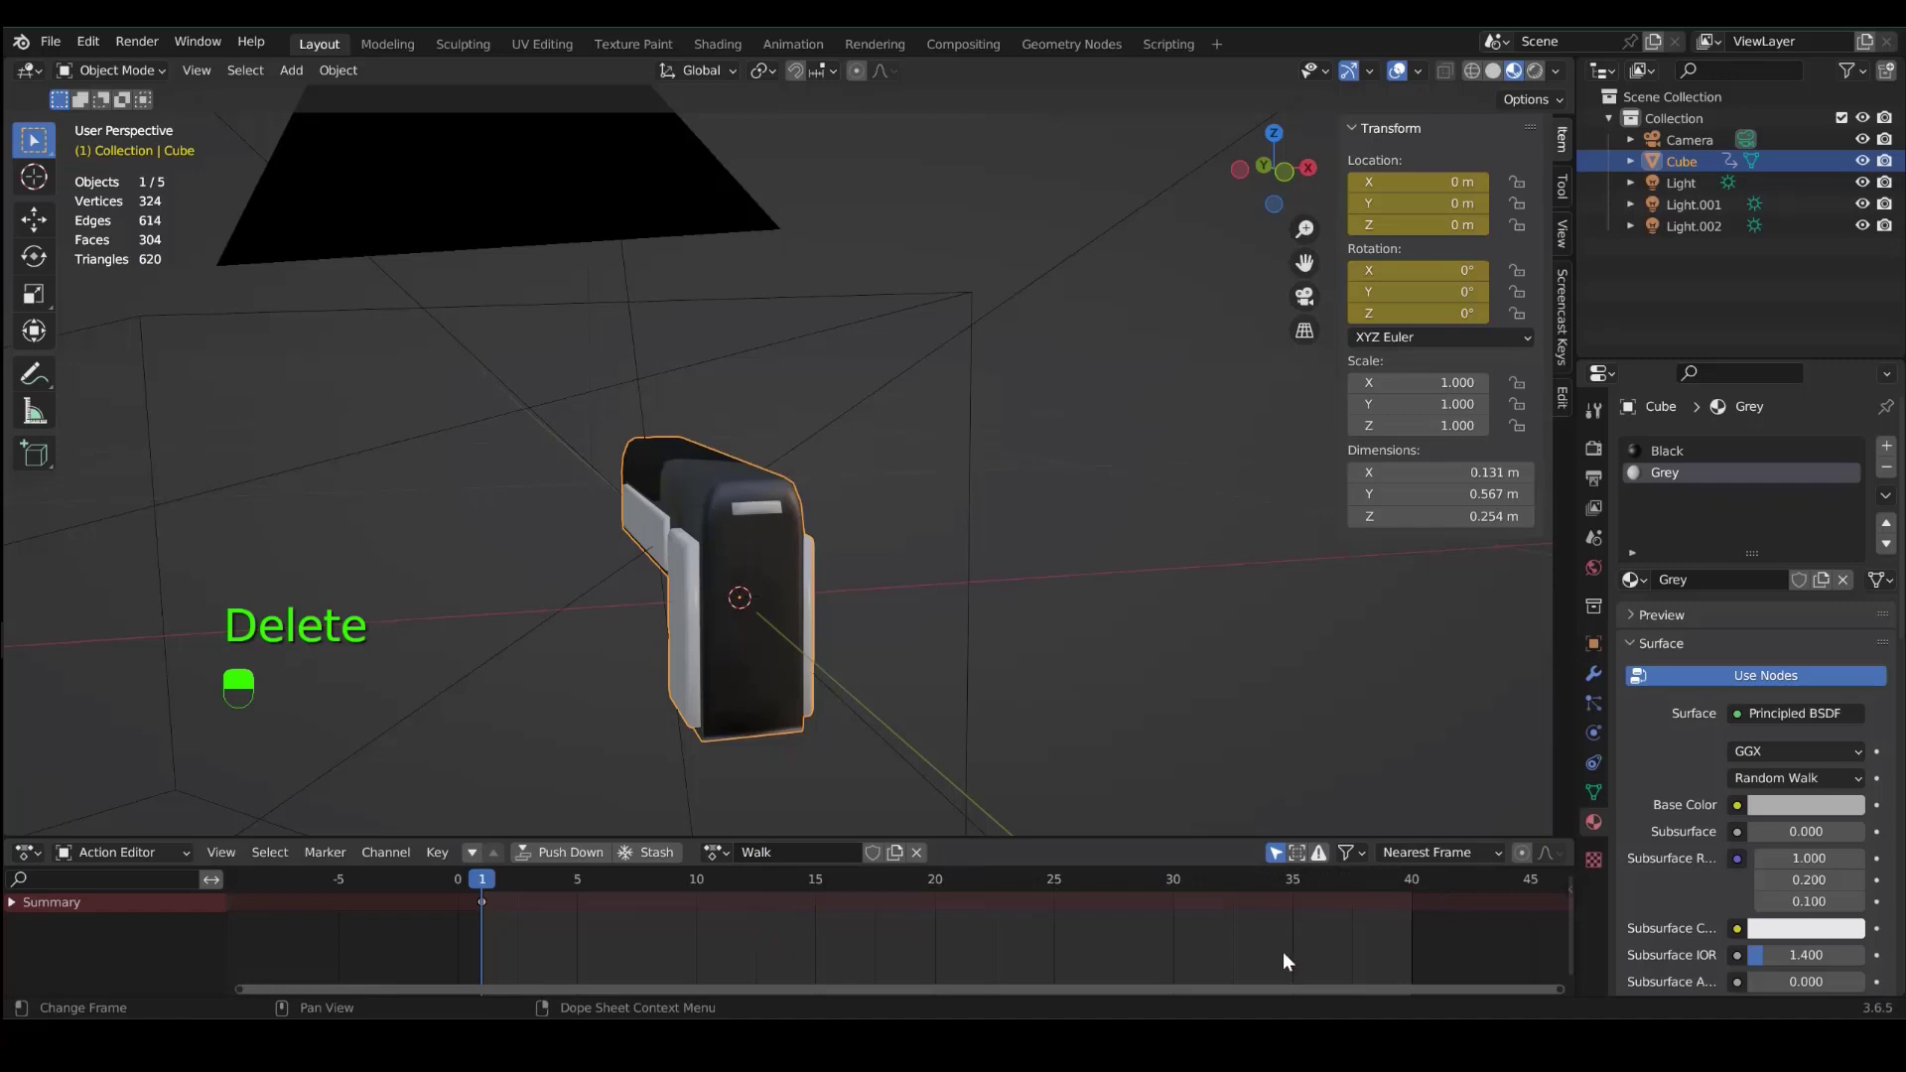
# - Rotate the pistol about -11° around the X axis and about -20° around the Y axis
pyautogui.click(735, 695)
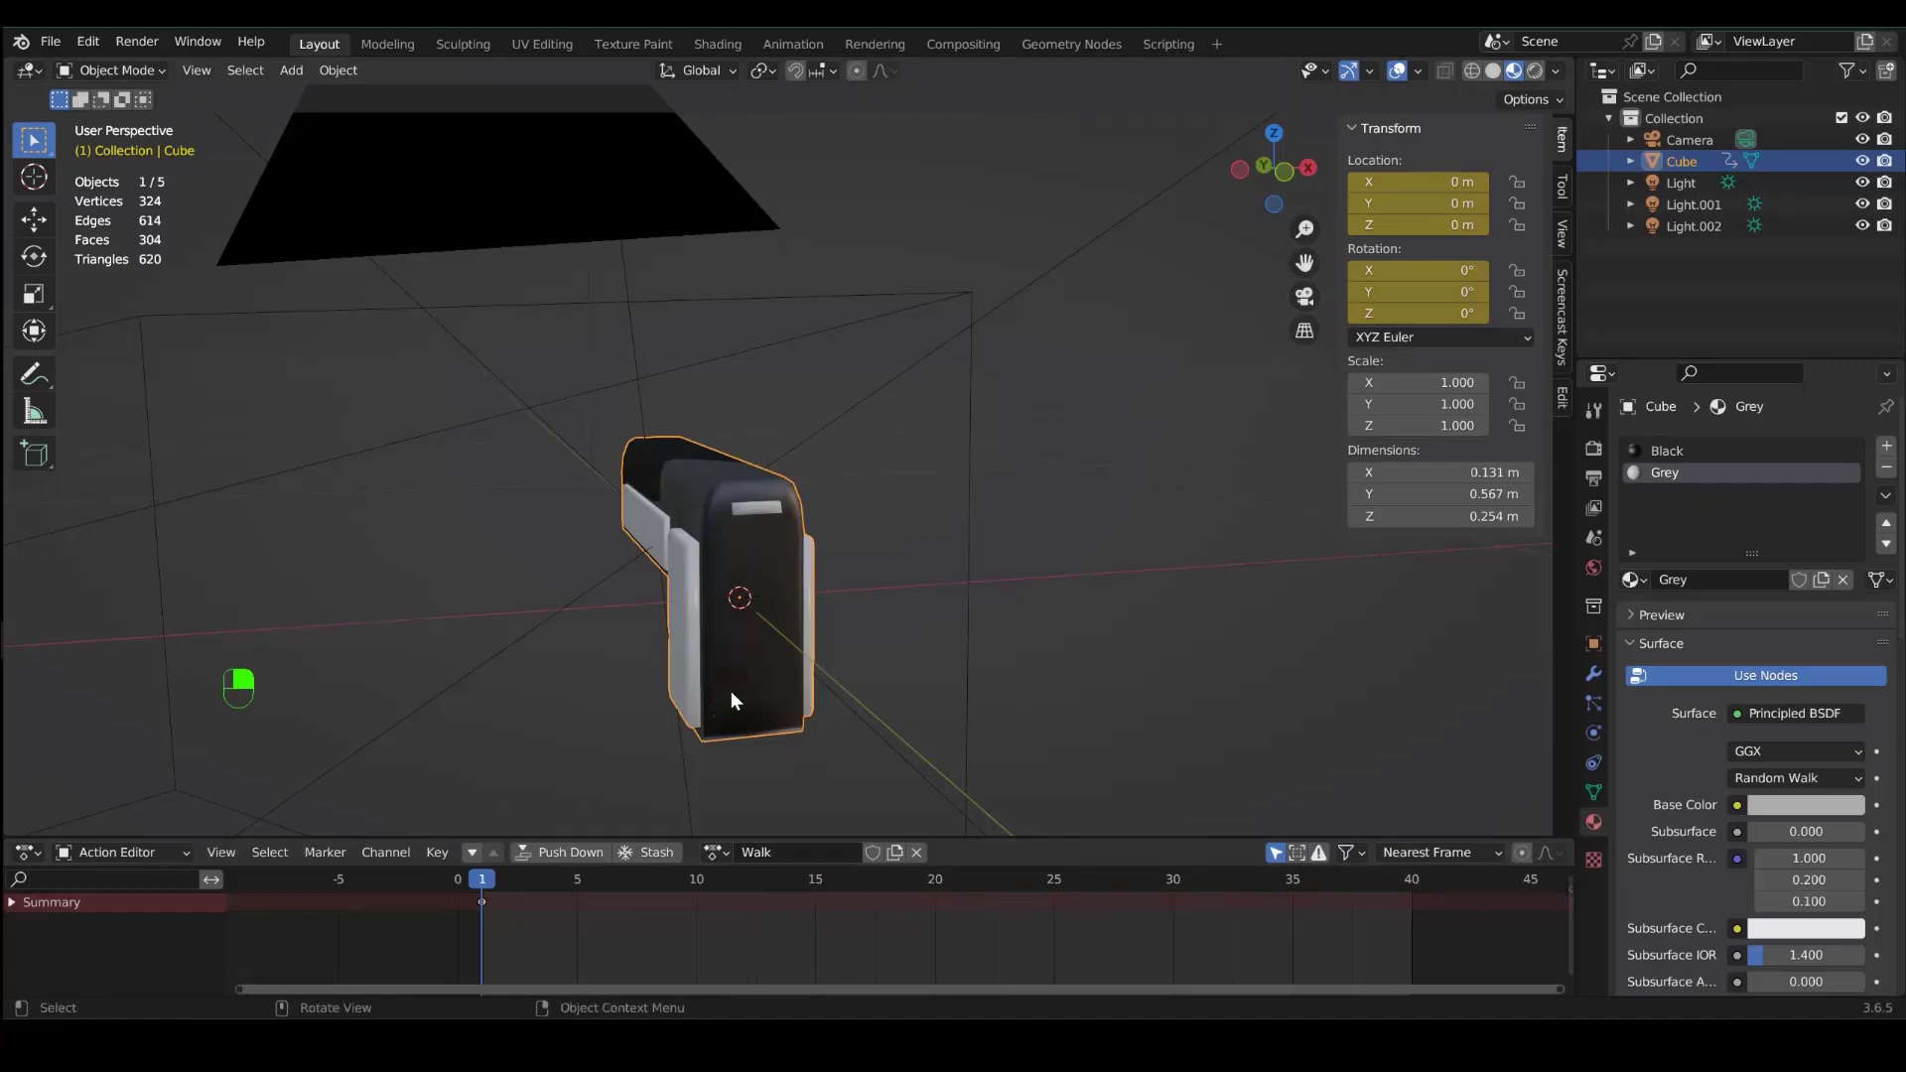
pyautogui.scroll(-2, 784, 743)
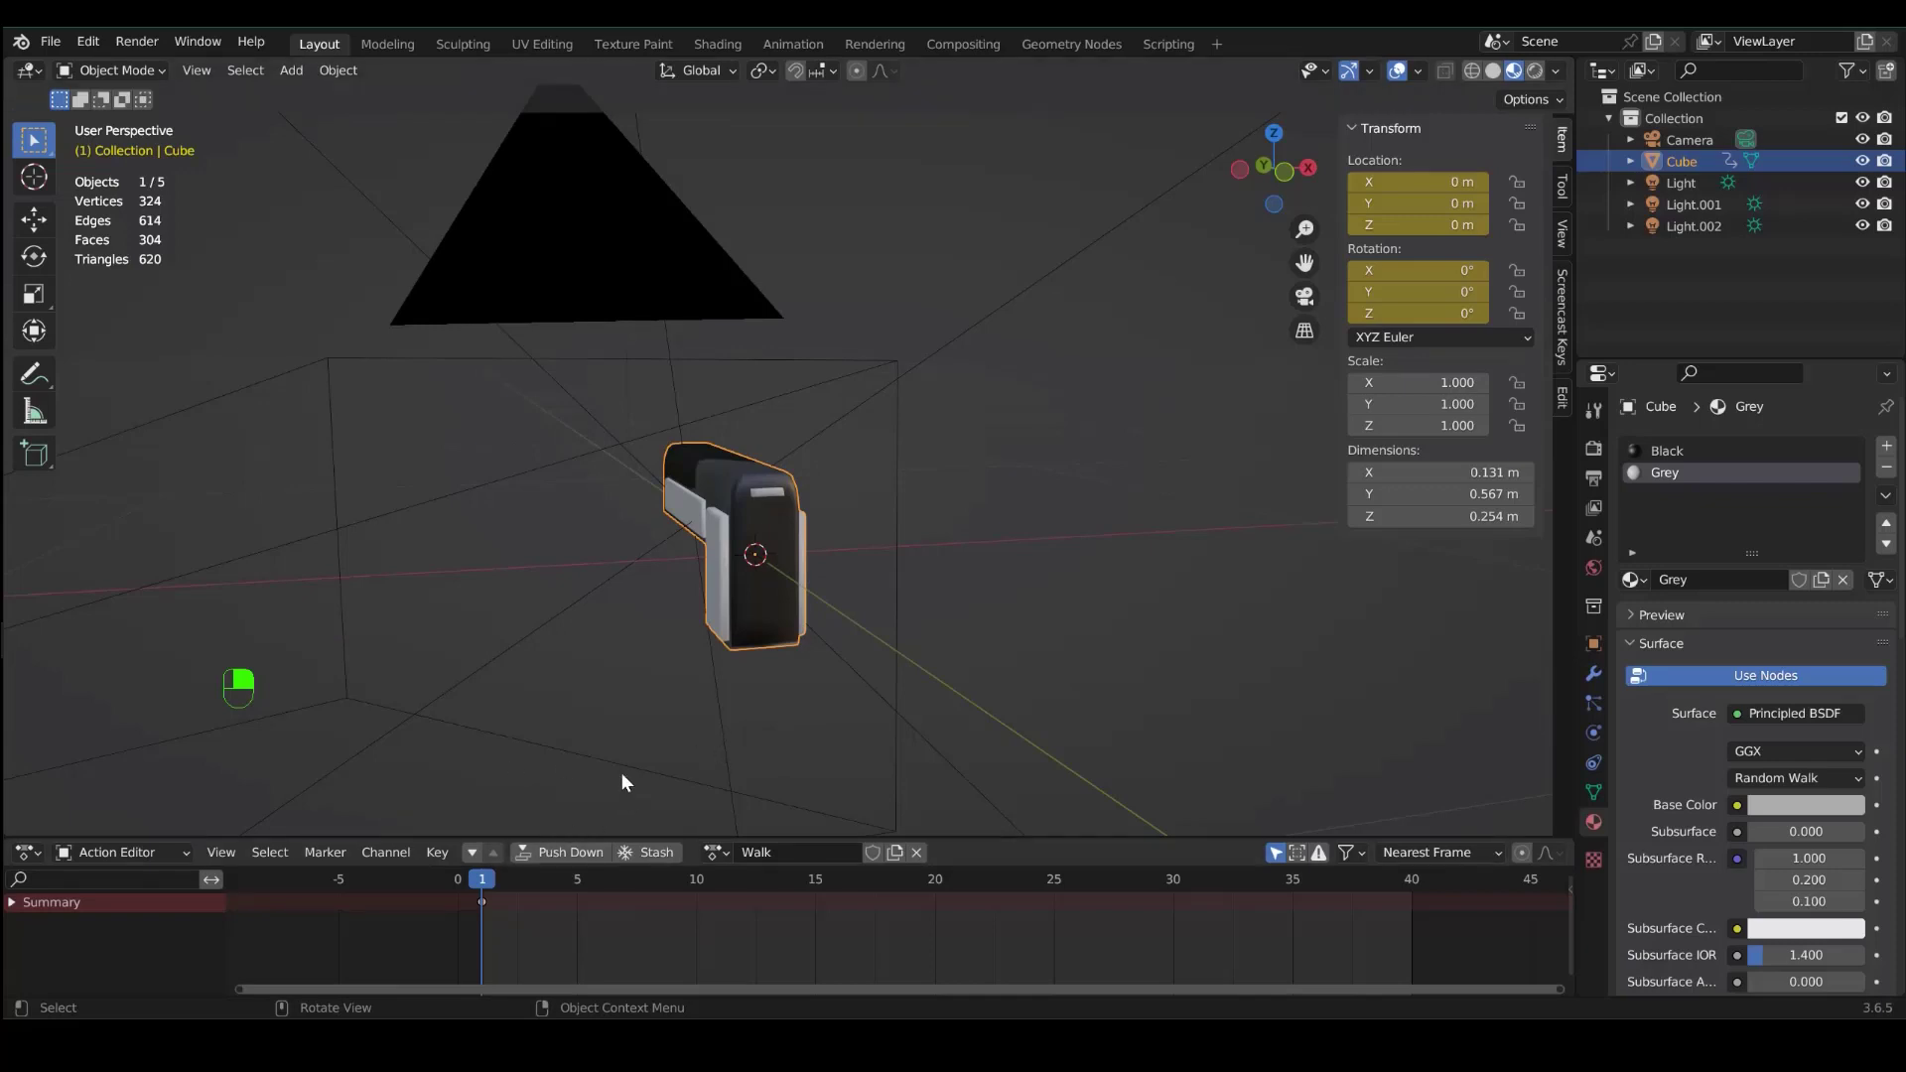
pyautogui.press('r')
pyautogui.press('x')
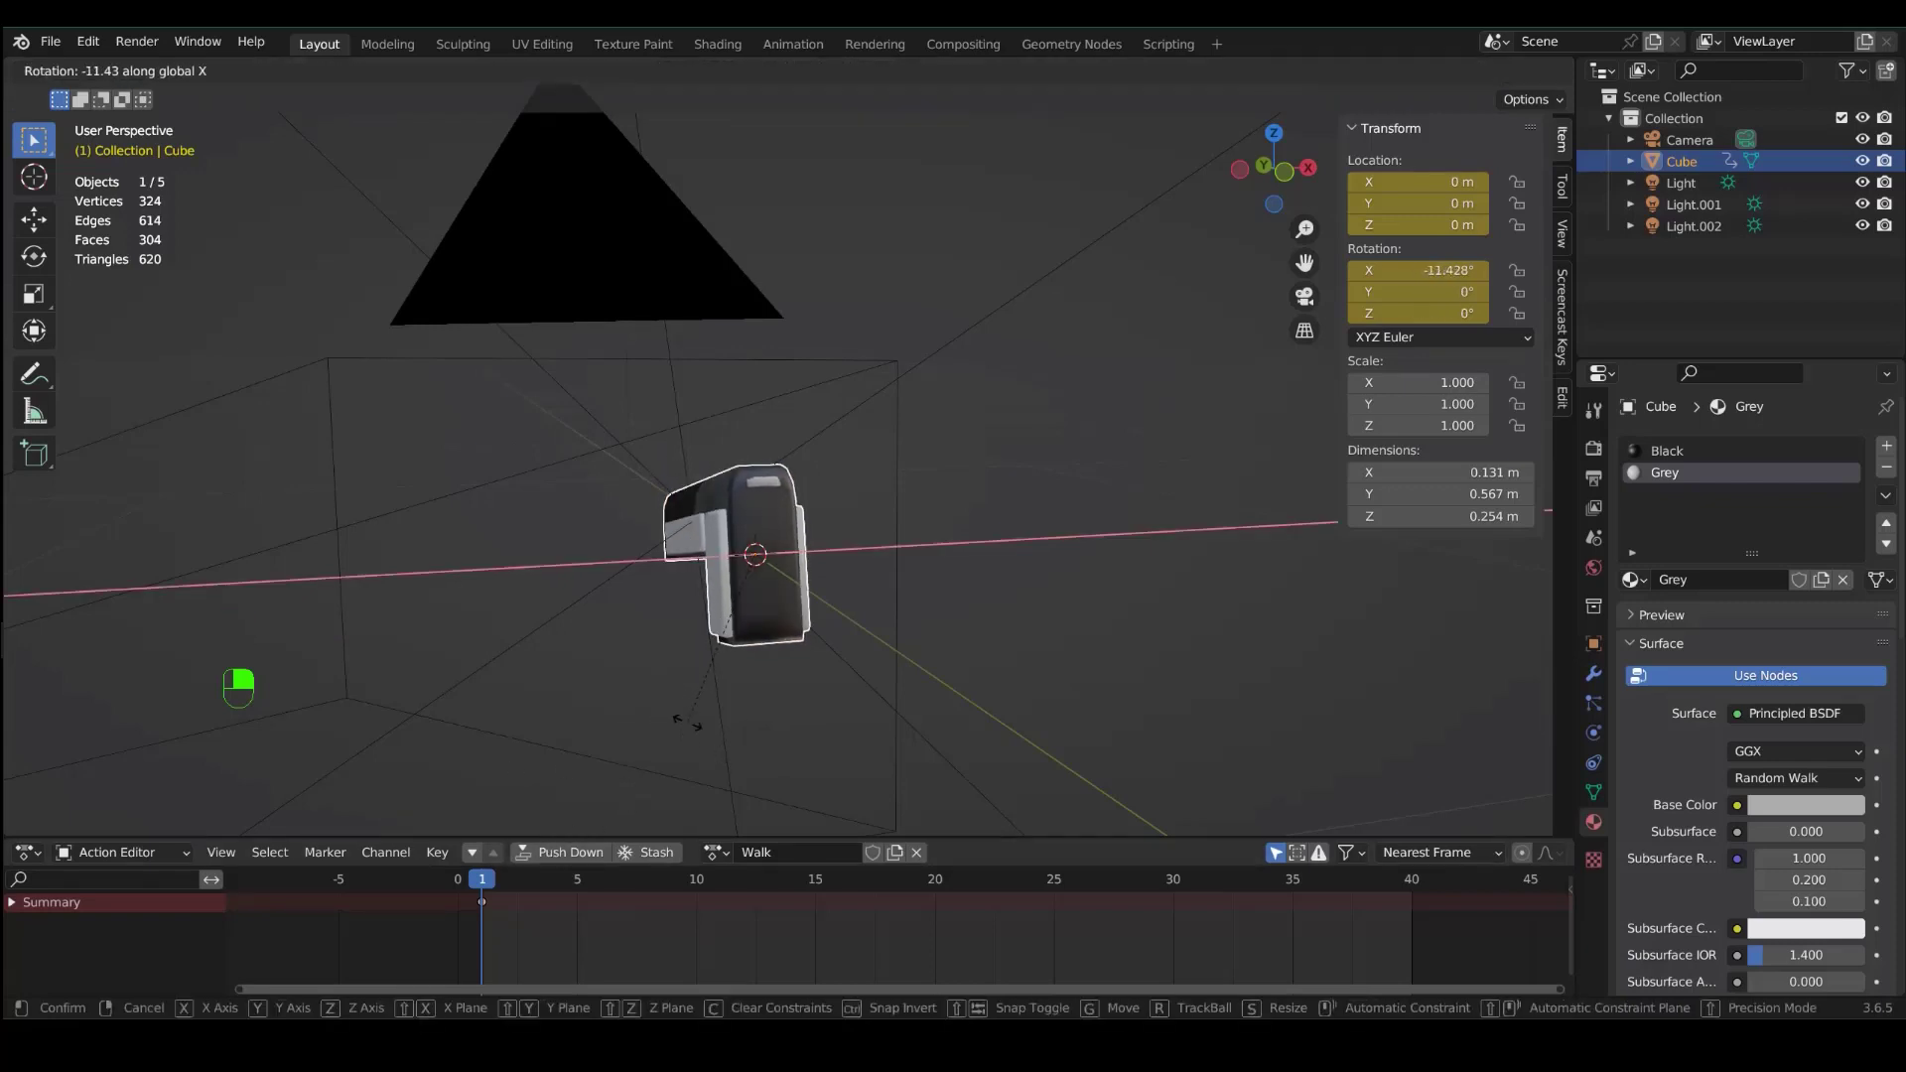
pyautogui.click(685, 721)
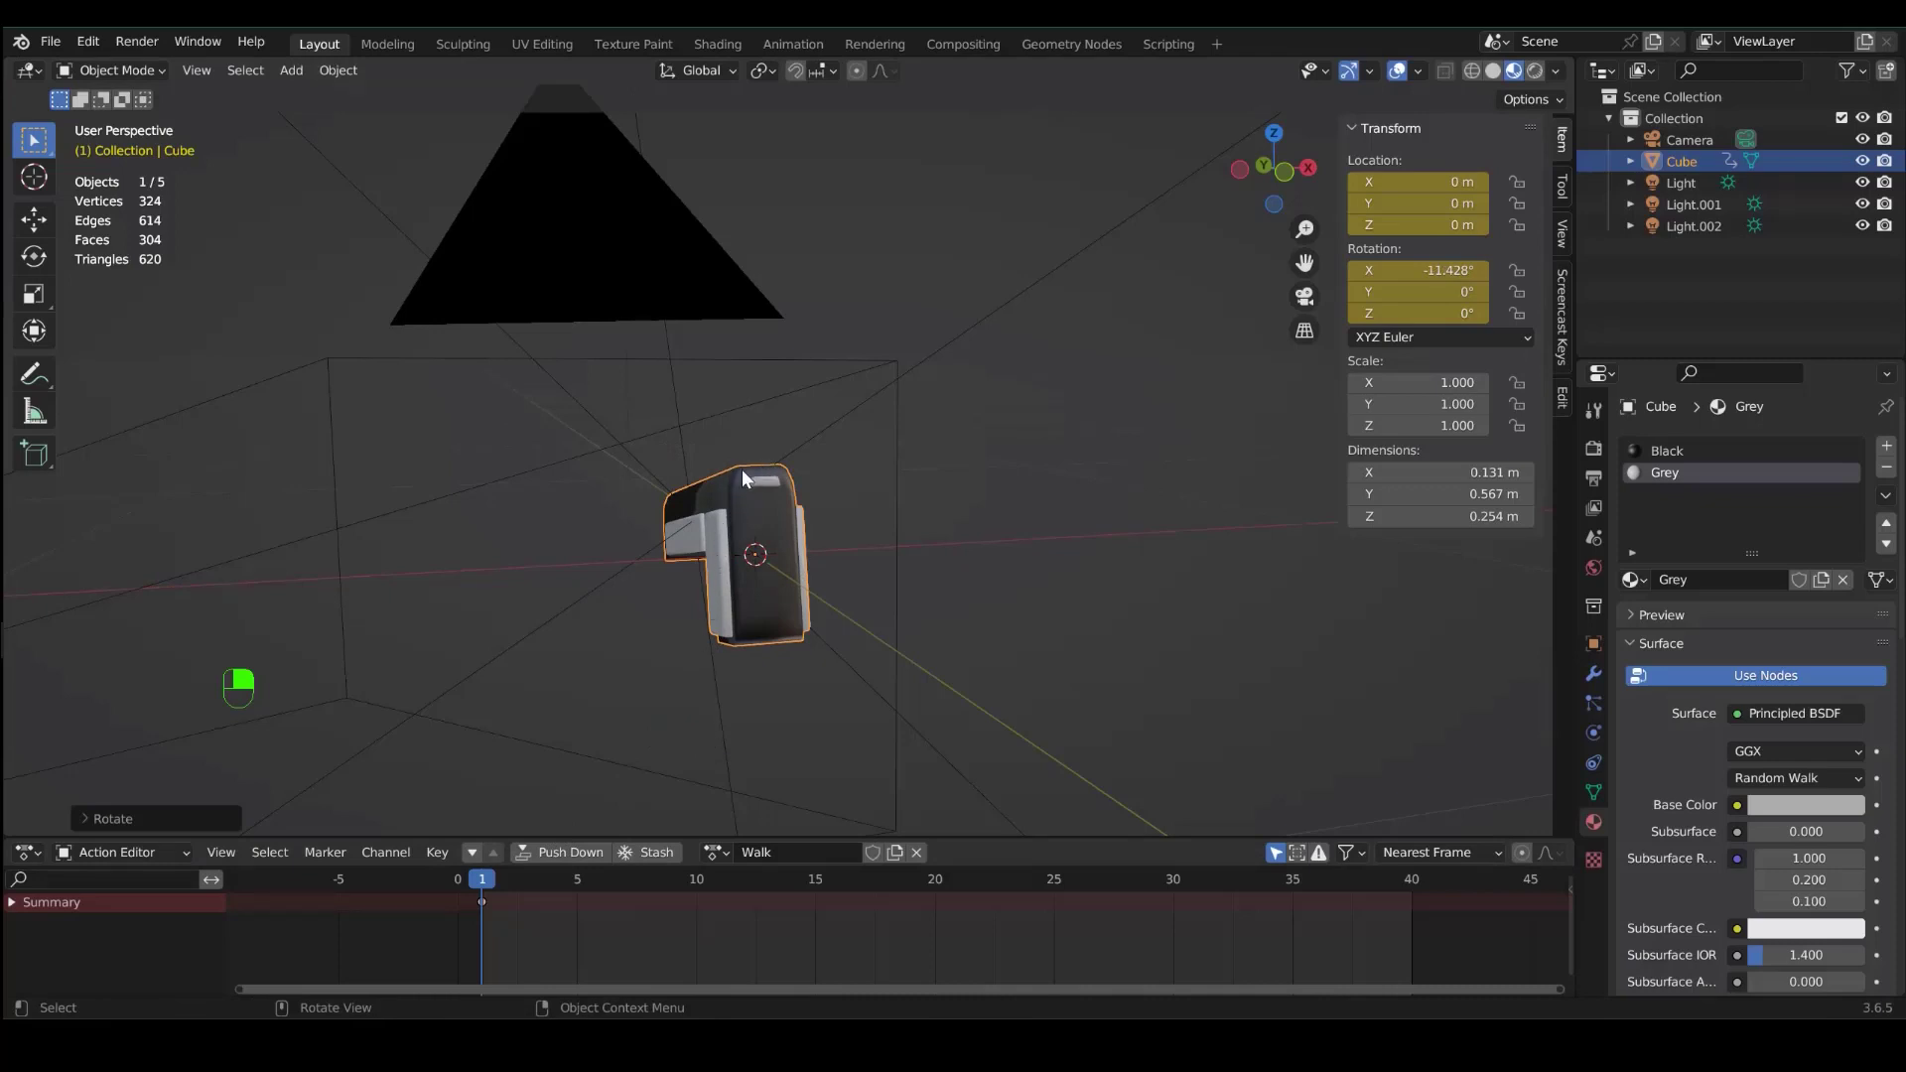
pyautogui.press('r')
pyautogui.press('y')
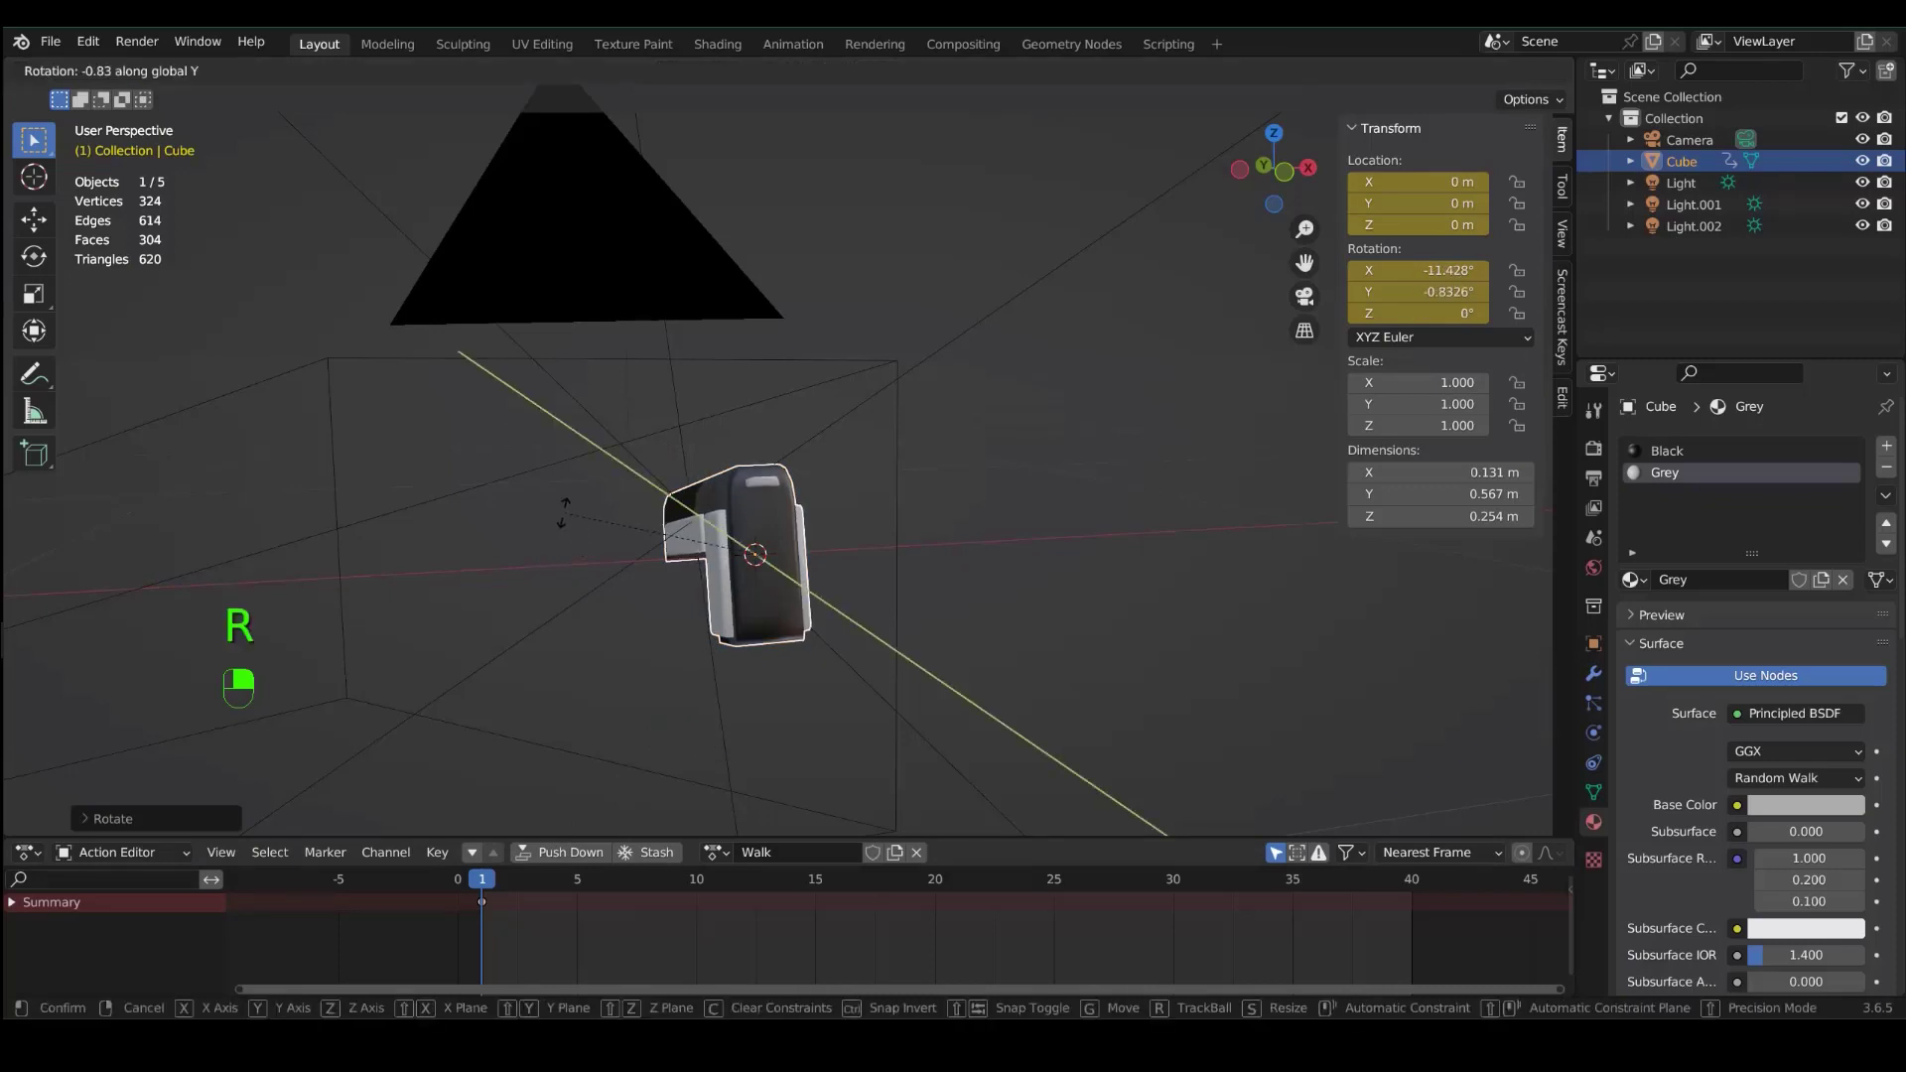
pyautogui.click(295, 619)
# - Move the pistol to about X -0.08, Y 0.02, Z -0.04 m and insert a Location & Rotation keyframe at frame 1
pyautogui.press('g')
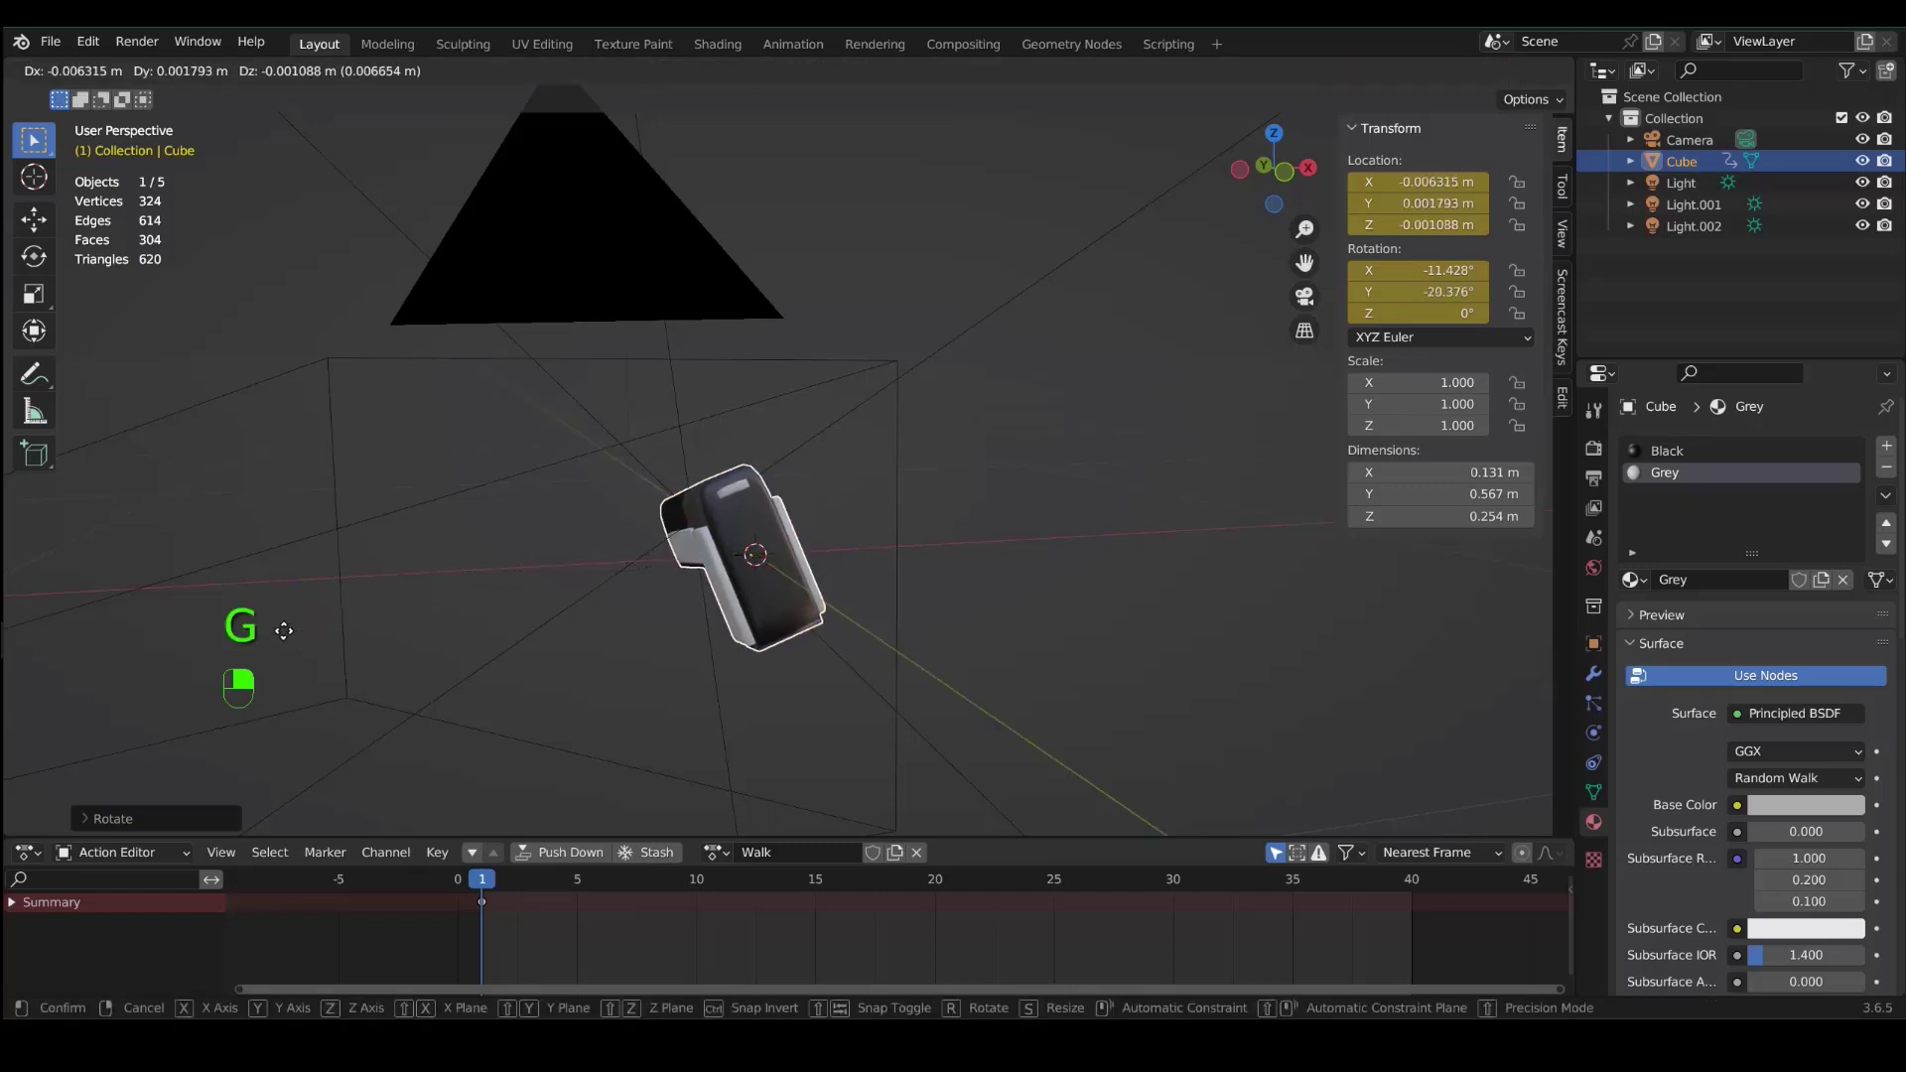
pyautogui.click(236, 660)
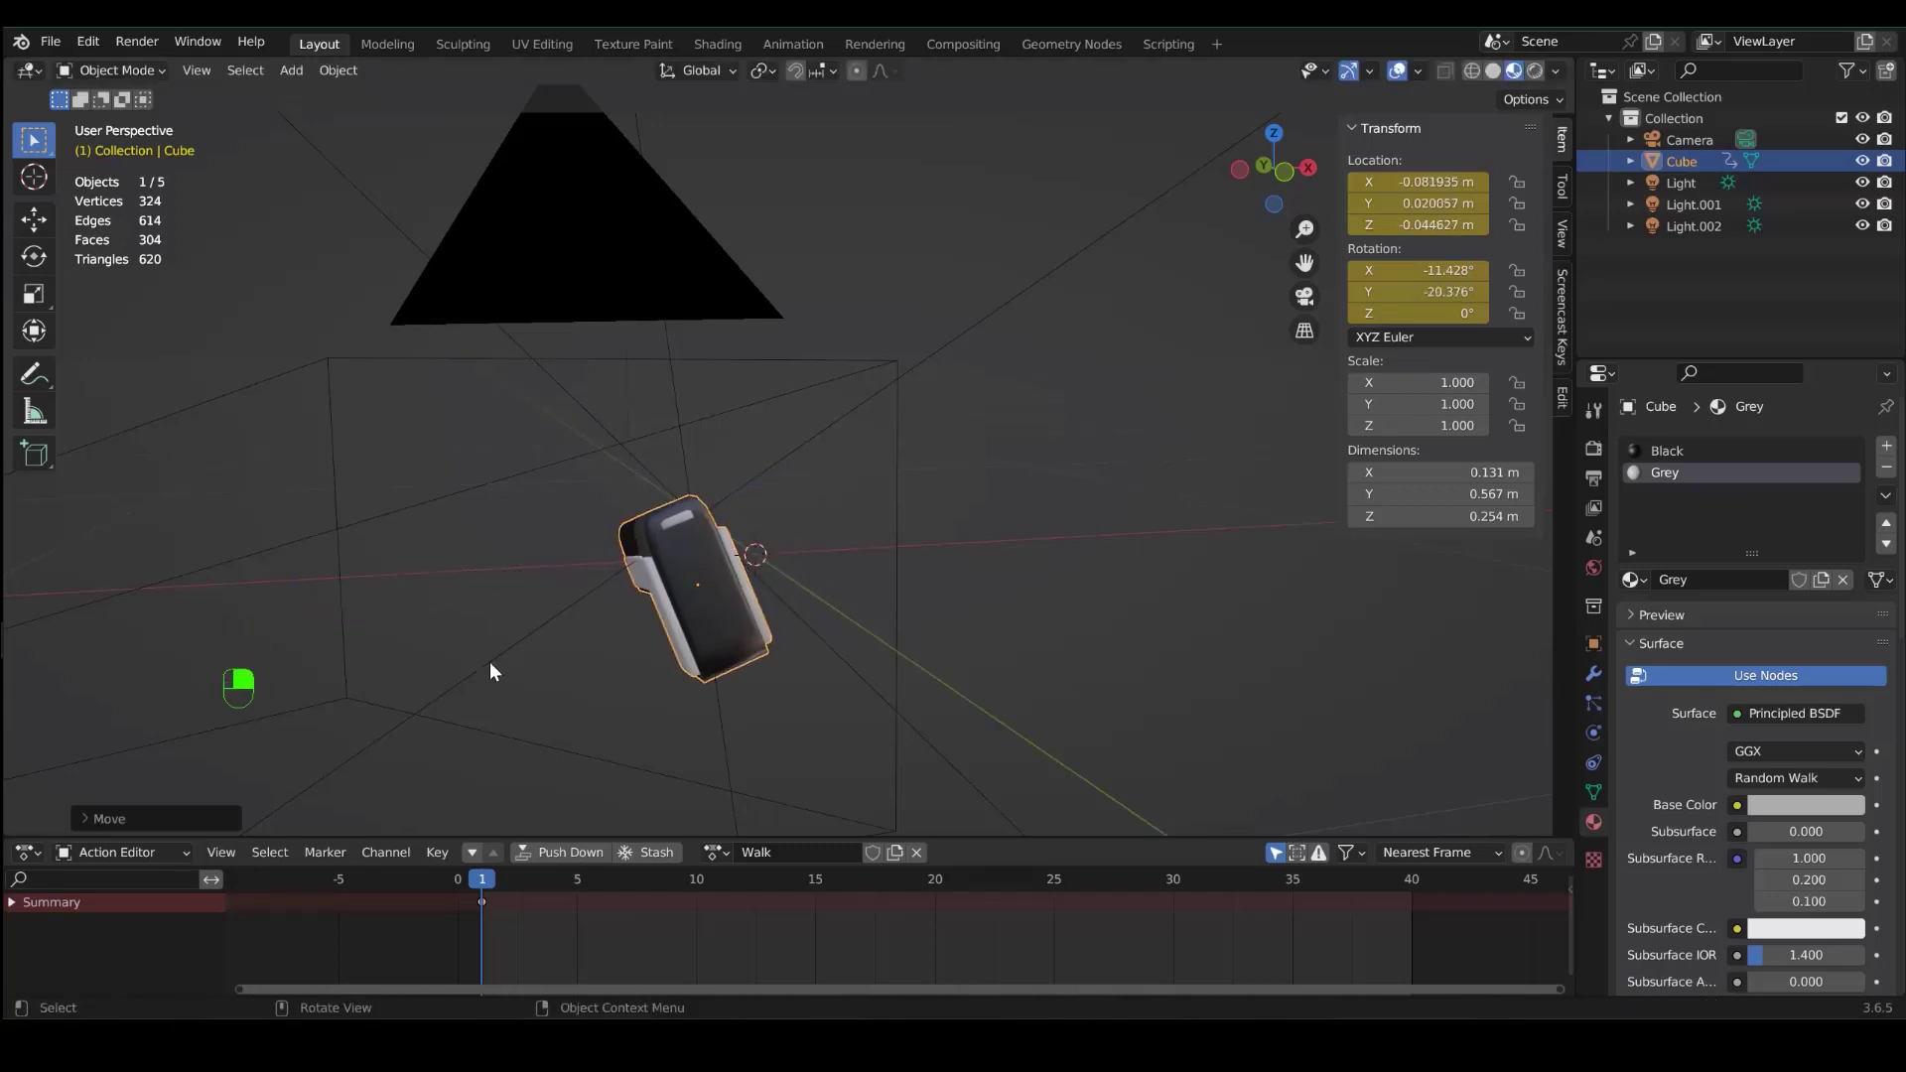
pyautogui.press('i')
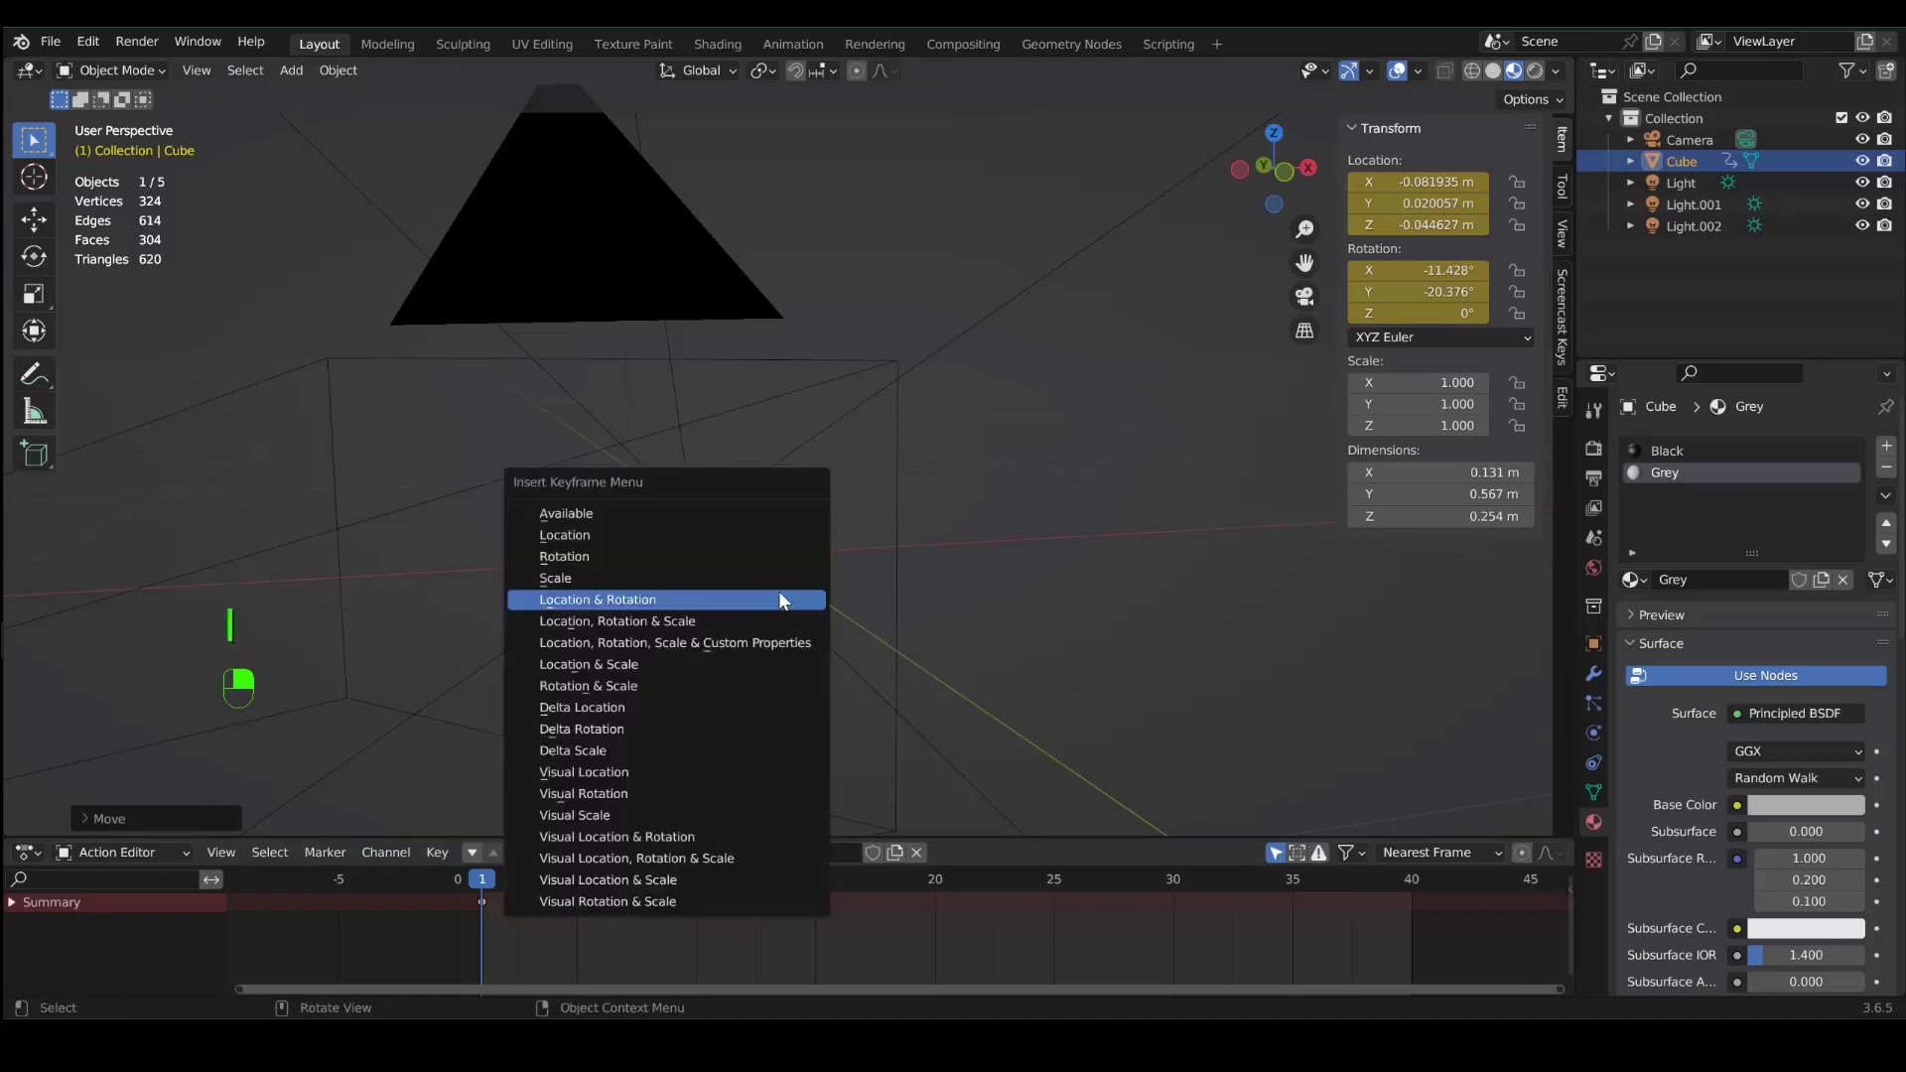
pyautogui.click(760, 599)
# - Go to frame 20 and move the pistol to about X 0.016, Y -0.145, Z -0.04 m
pyautogui.moveTo(501, 882); pyautogui.dragTo(824, 915)
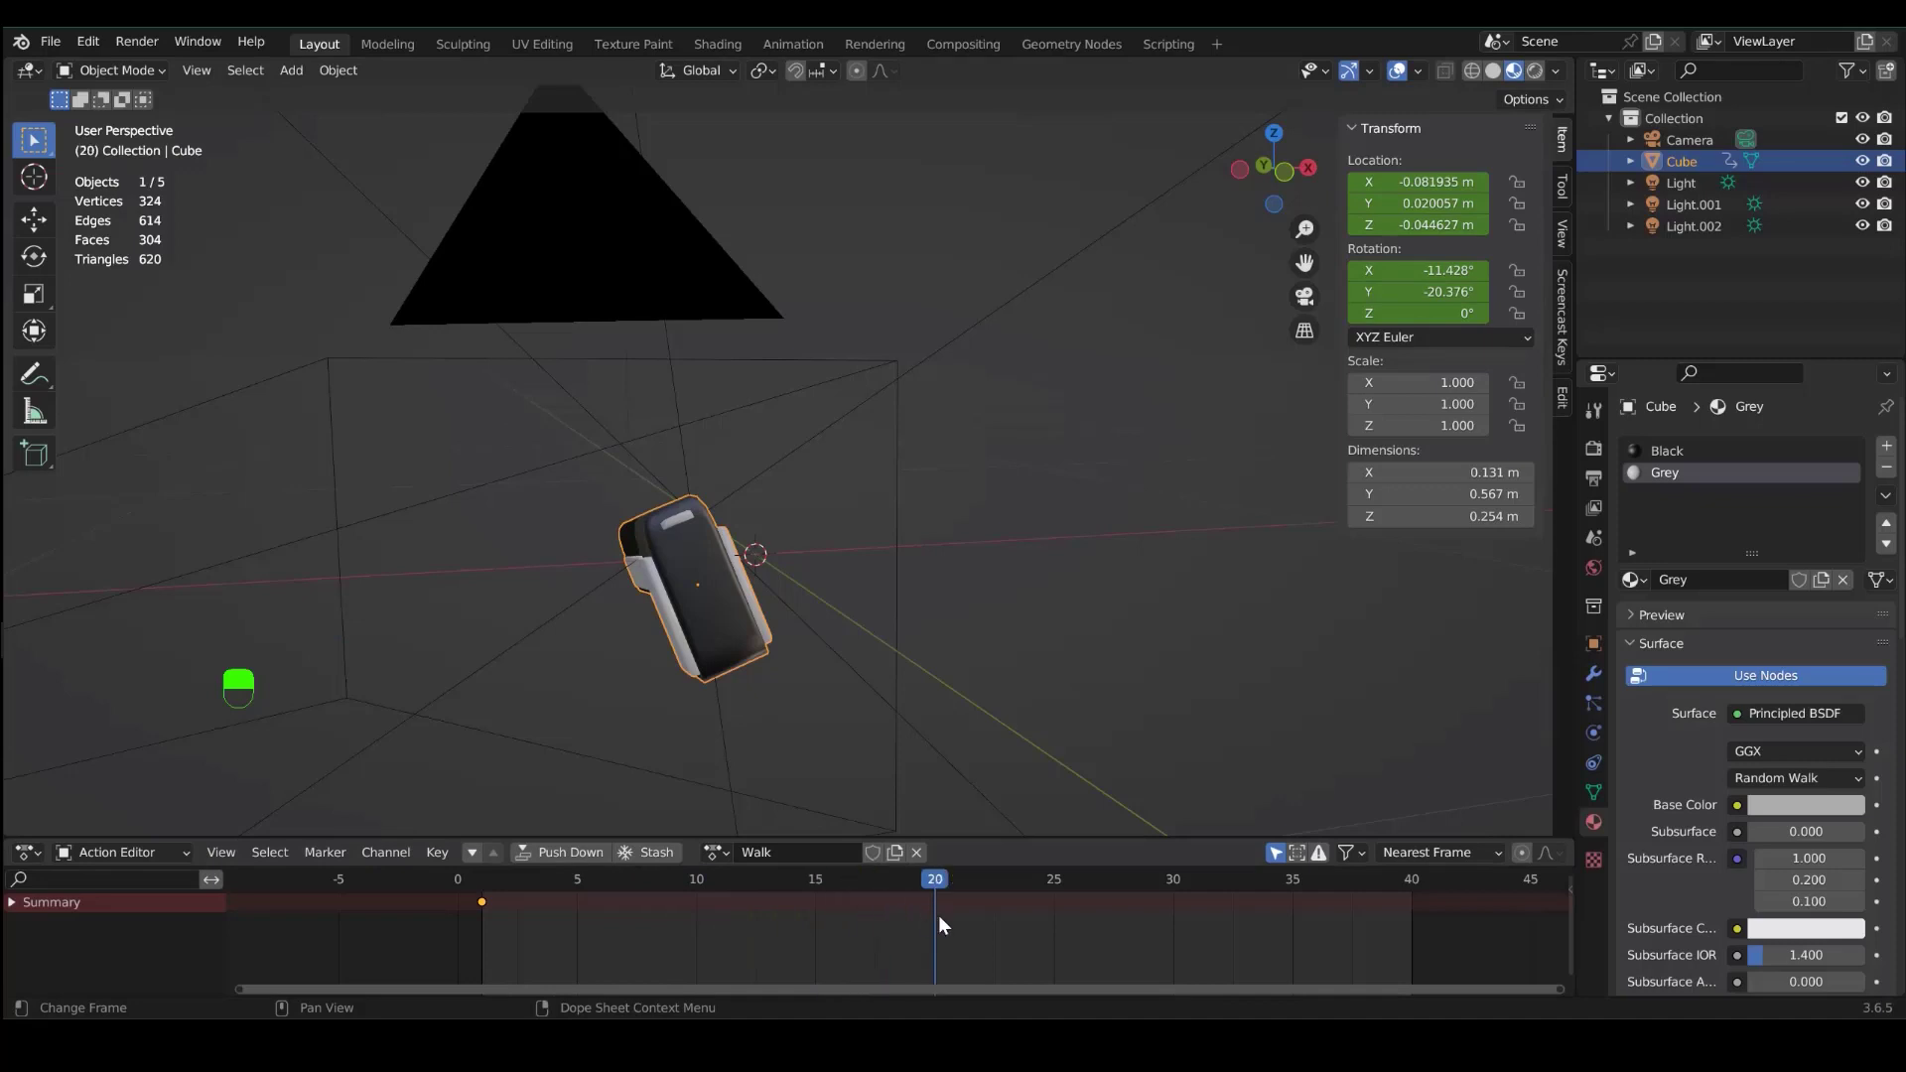
pyautogui.press('g')
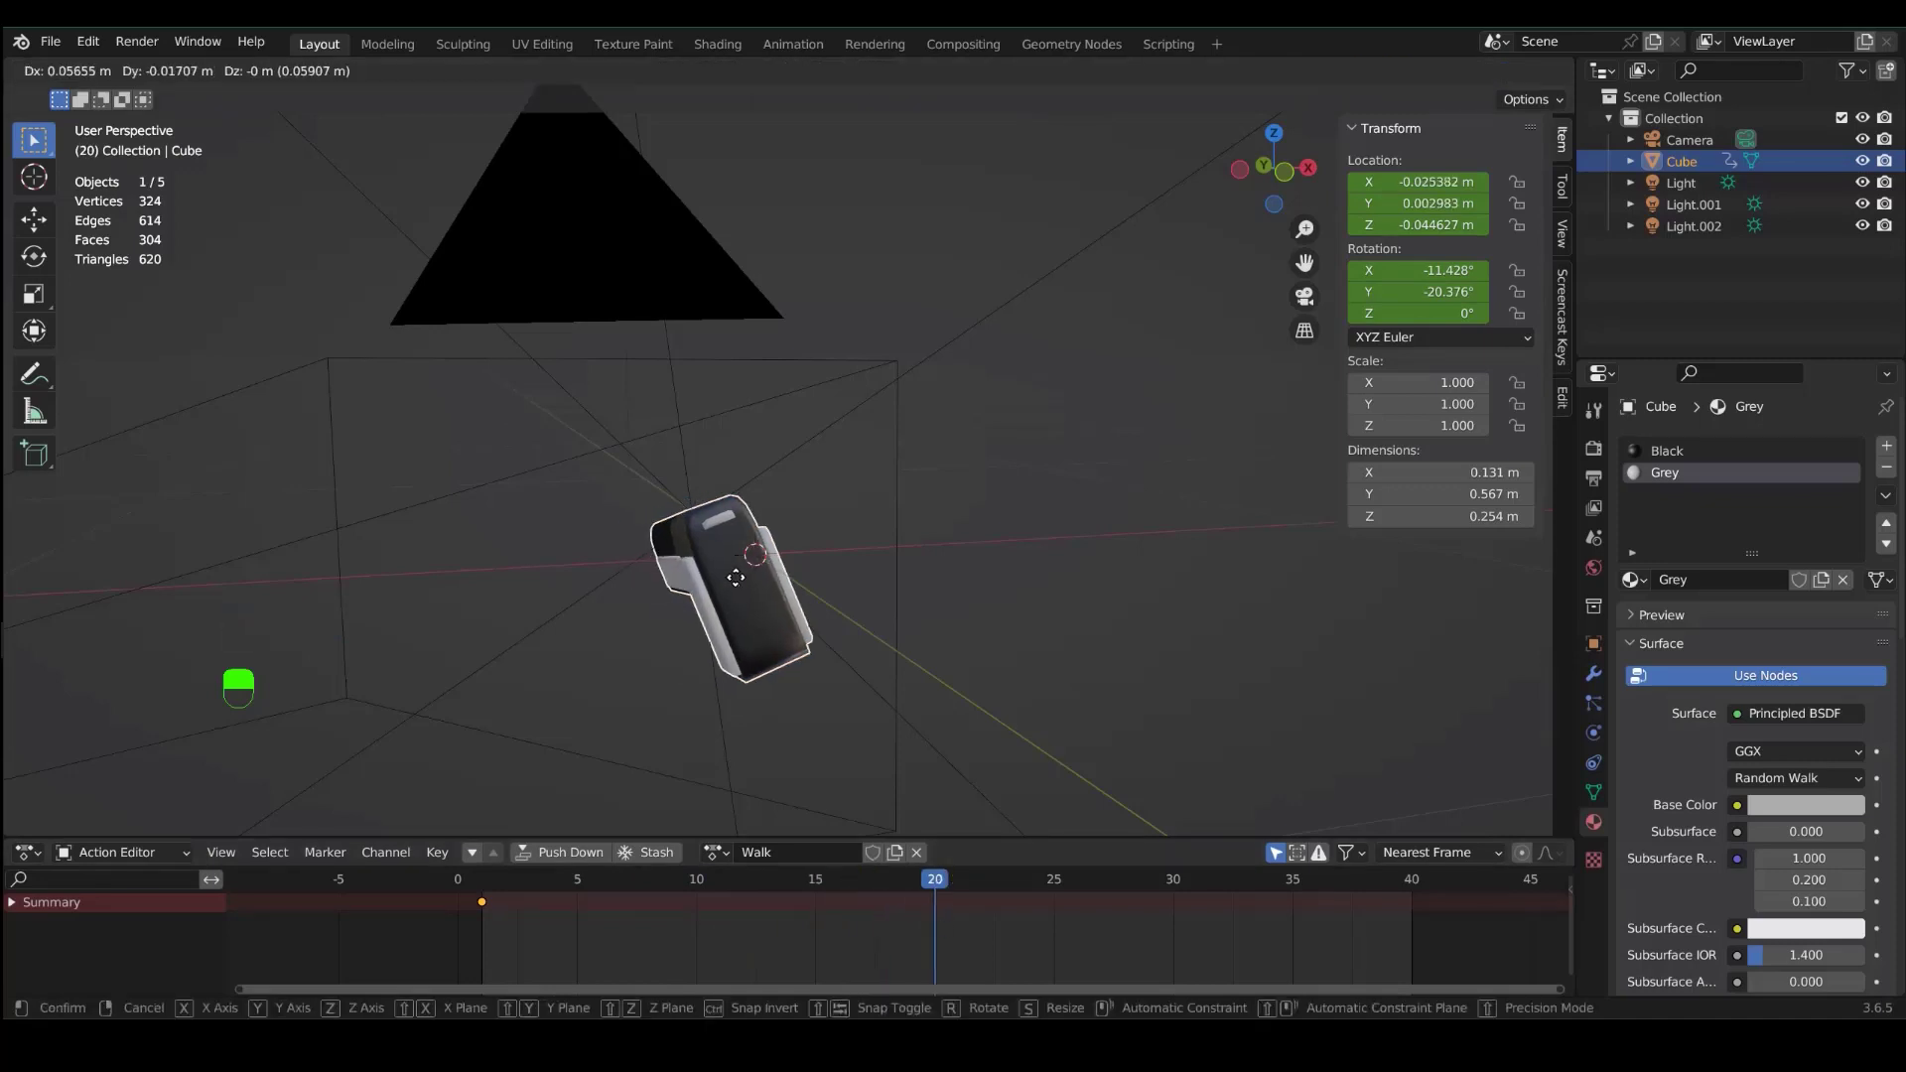
pyautogui.click(764, 574)
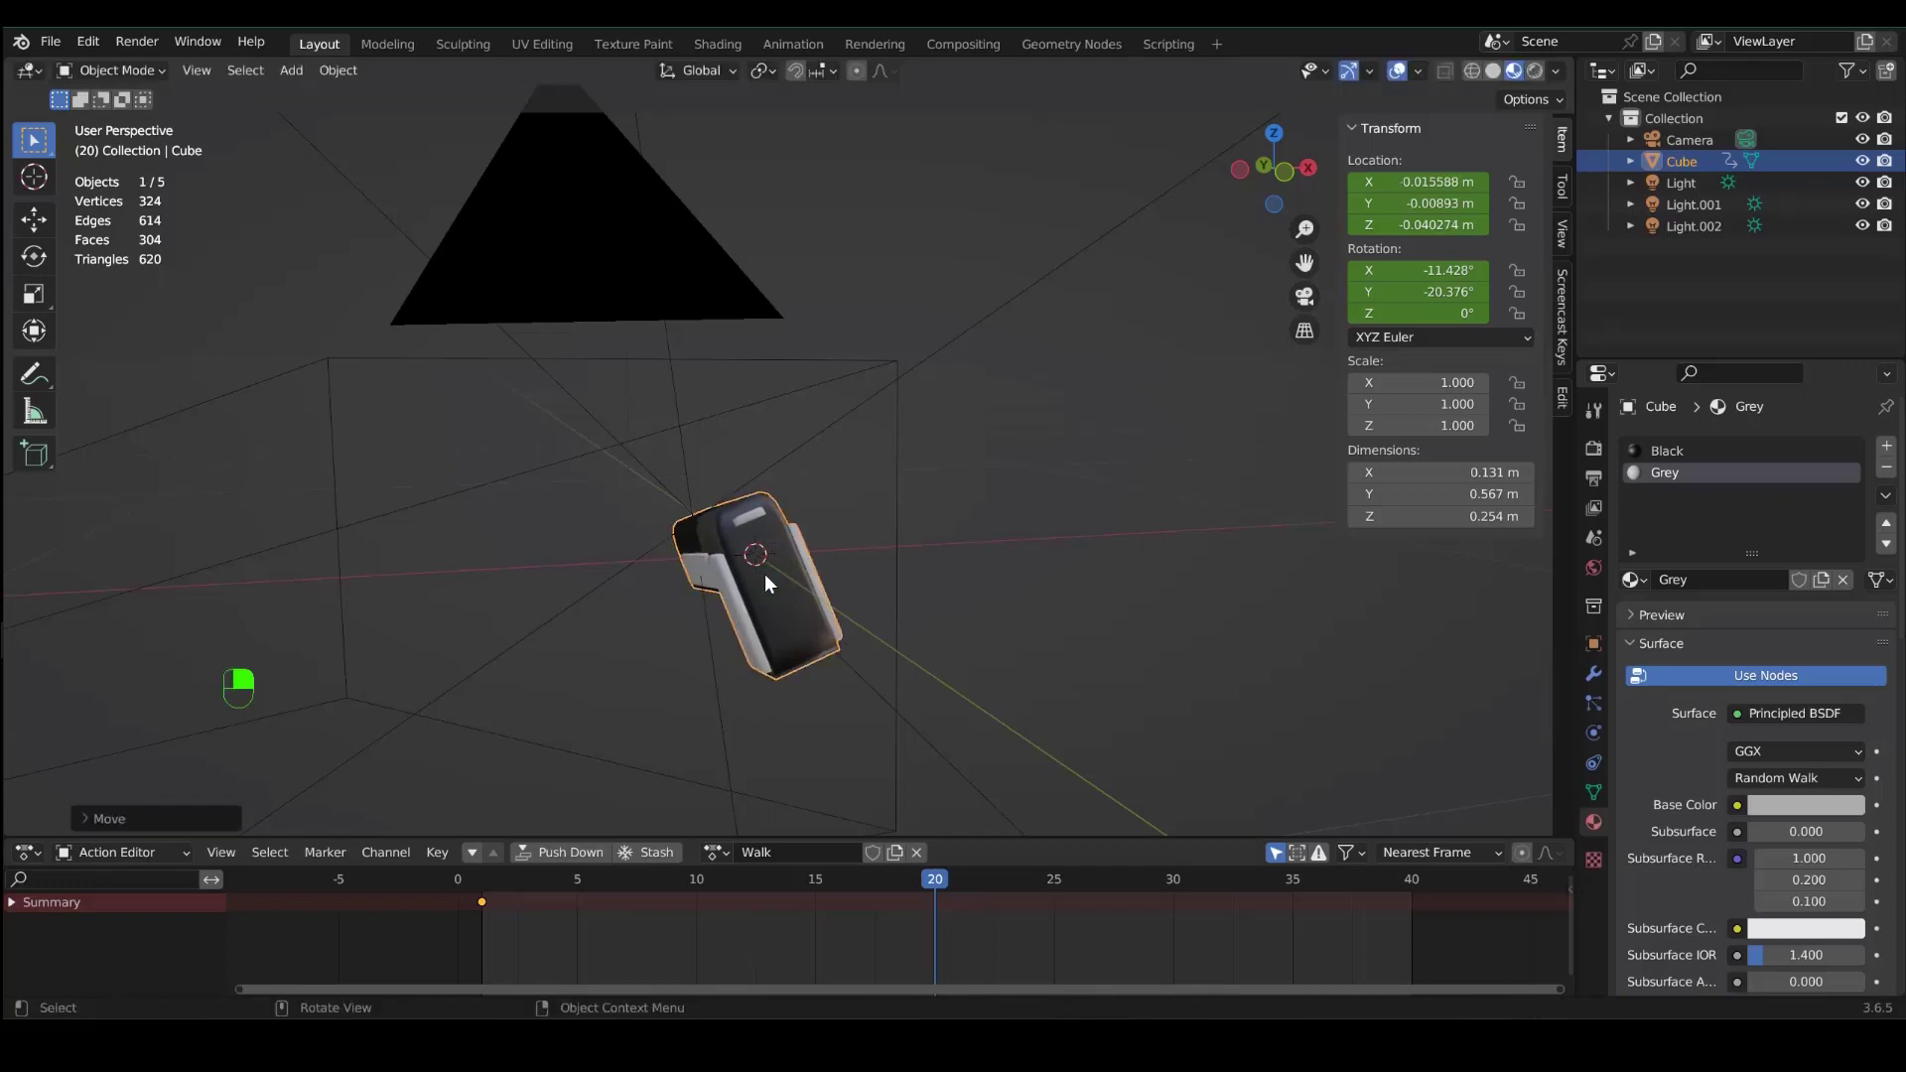
pyautogui.press('g')
pyautogui.press('y')
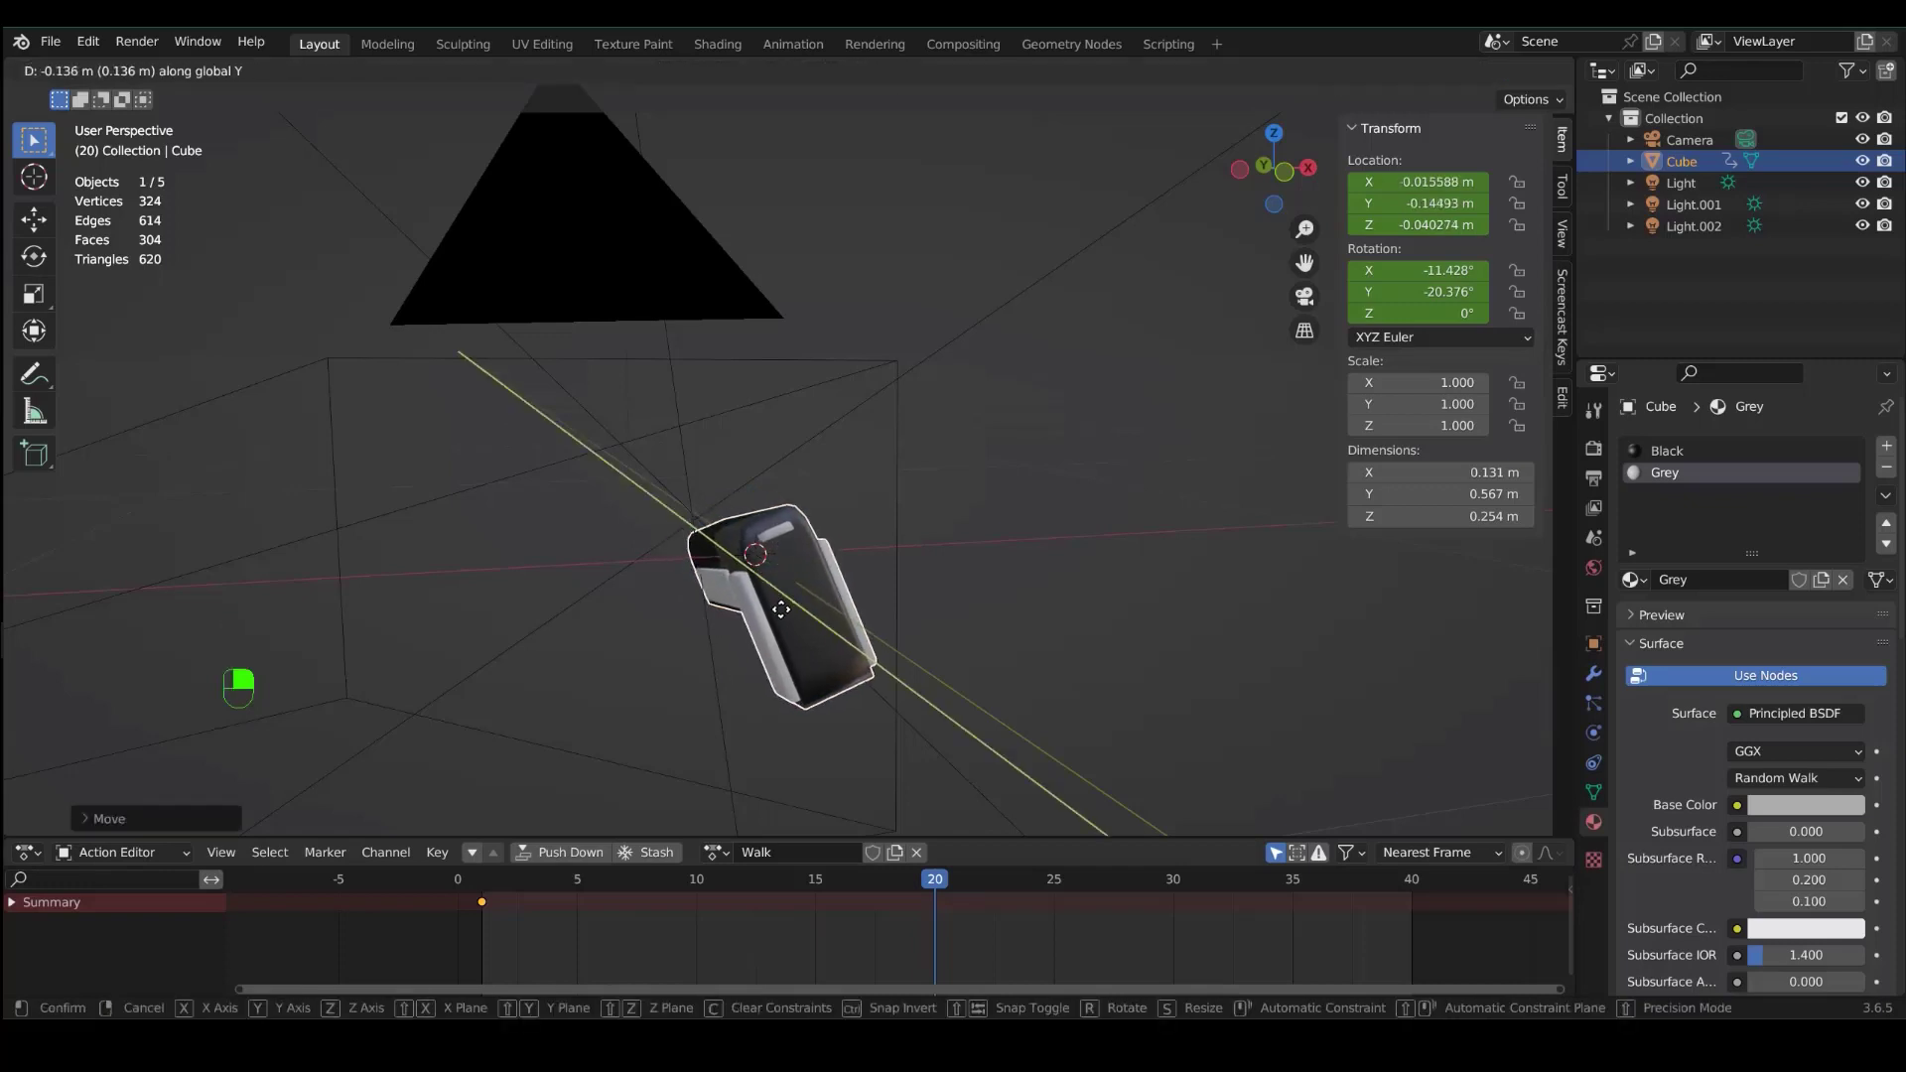
pyautogui.click(782, 615)
# - Adjust the pistol to about 6° Y rotation and 0.05 m X location, and insert a Location & Rotation keyframe at frame 20
pyautogui.press('r')
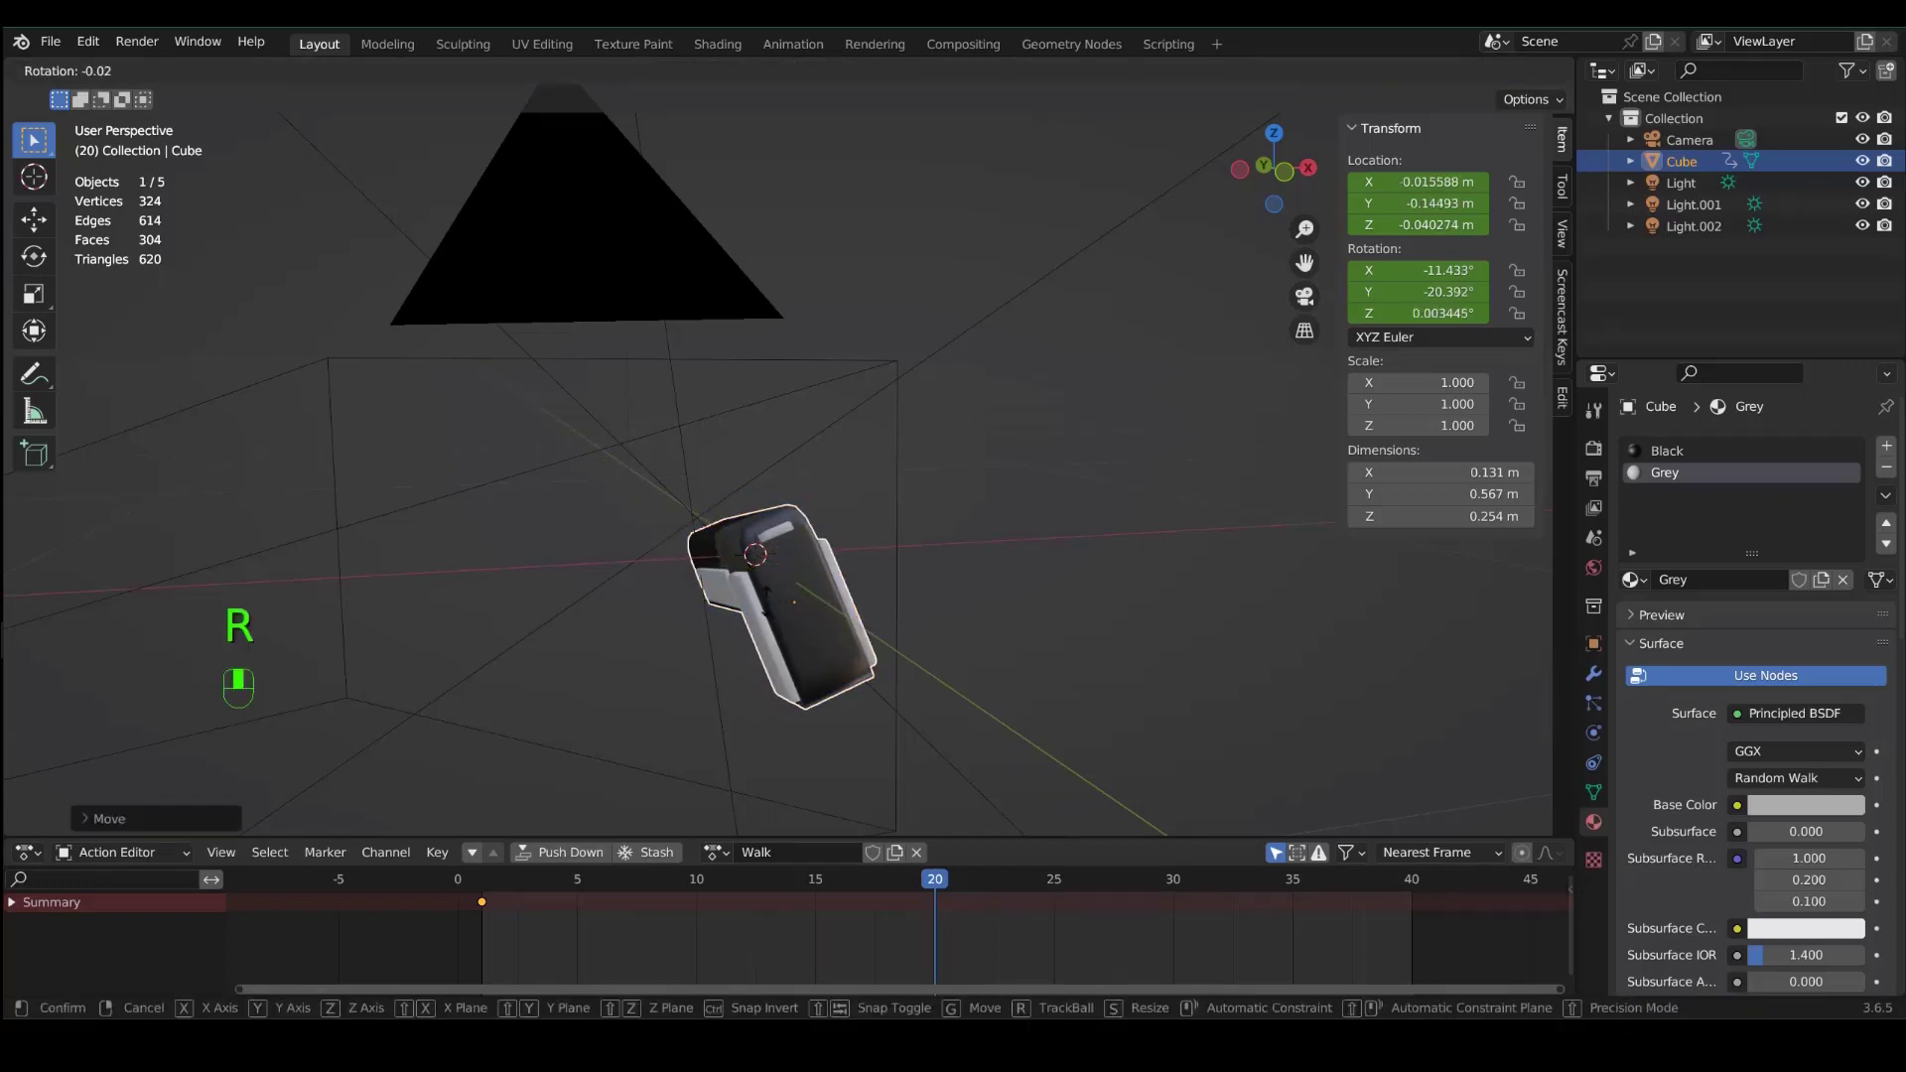
pyautogui.press('y')
pyautogui.click(784, 602)
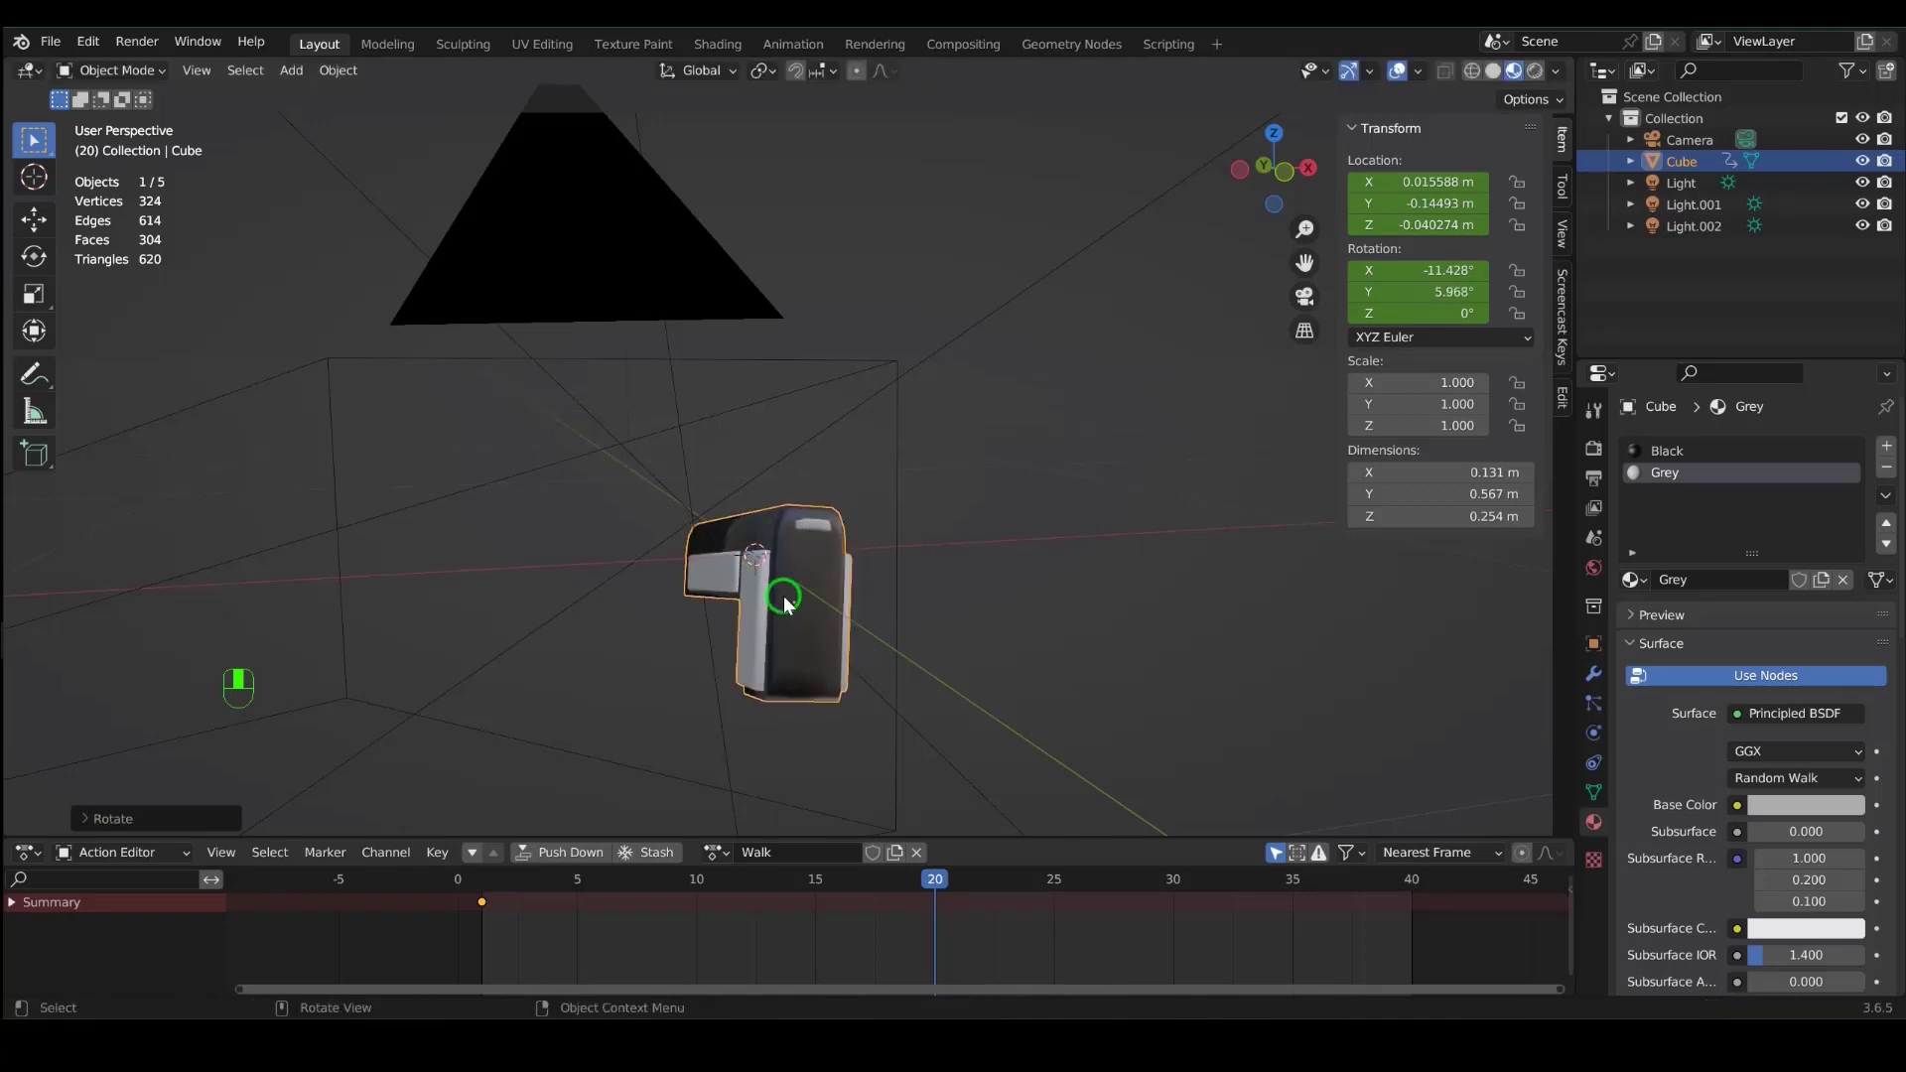
pyautogui.press('g')
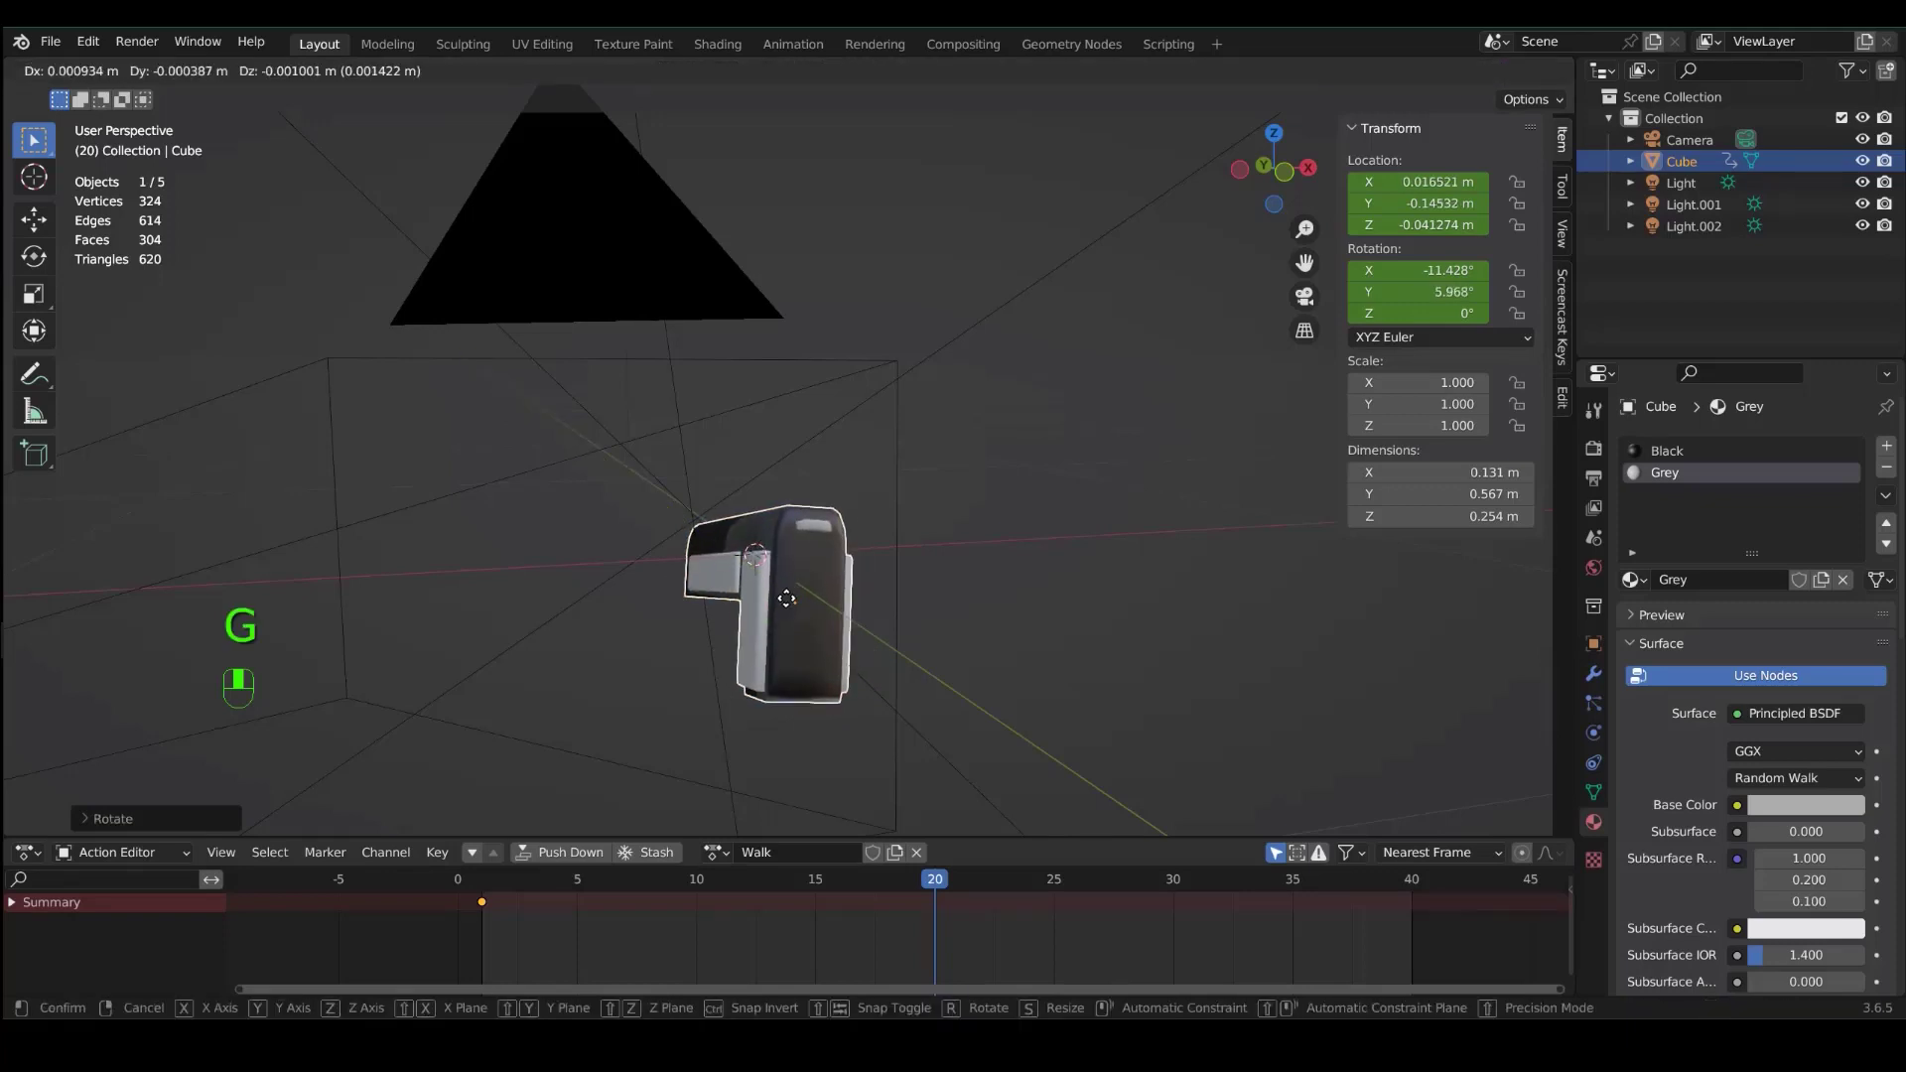
pyautogui.click(771, 615)
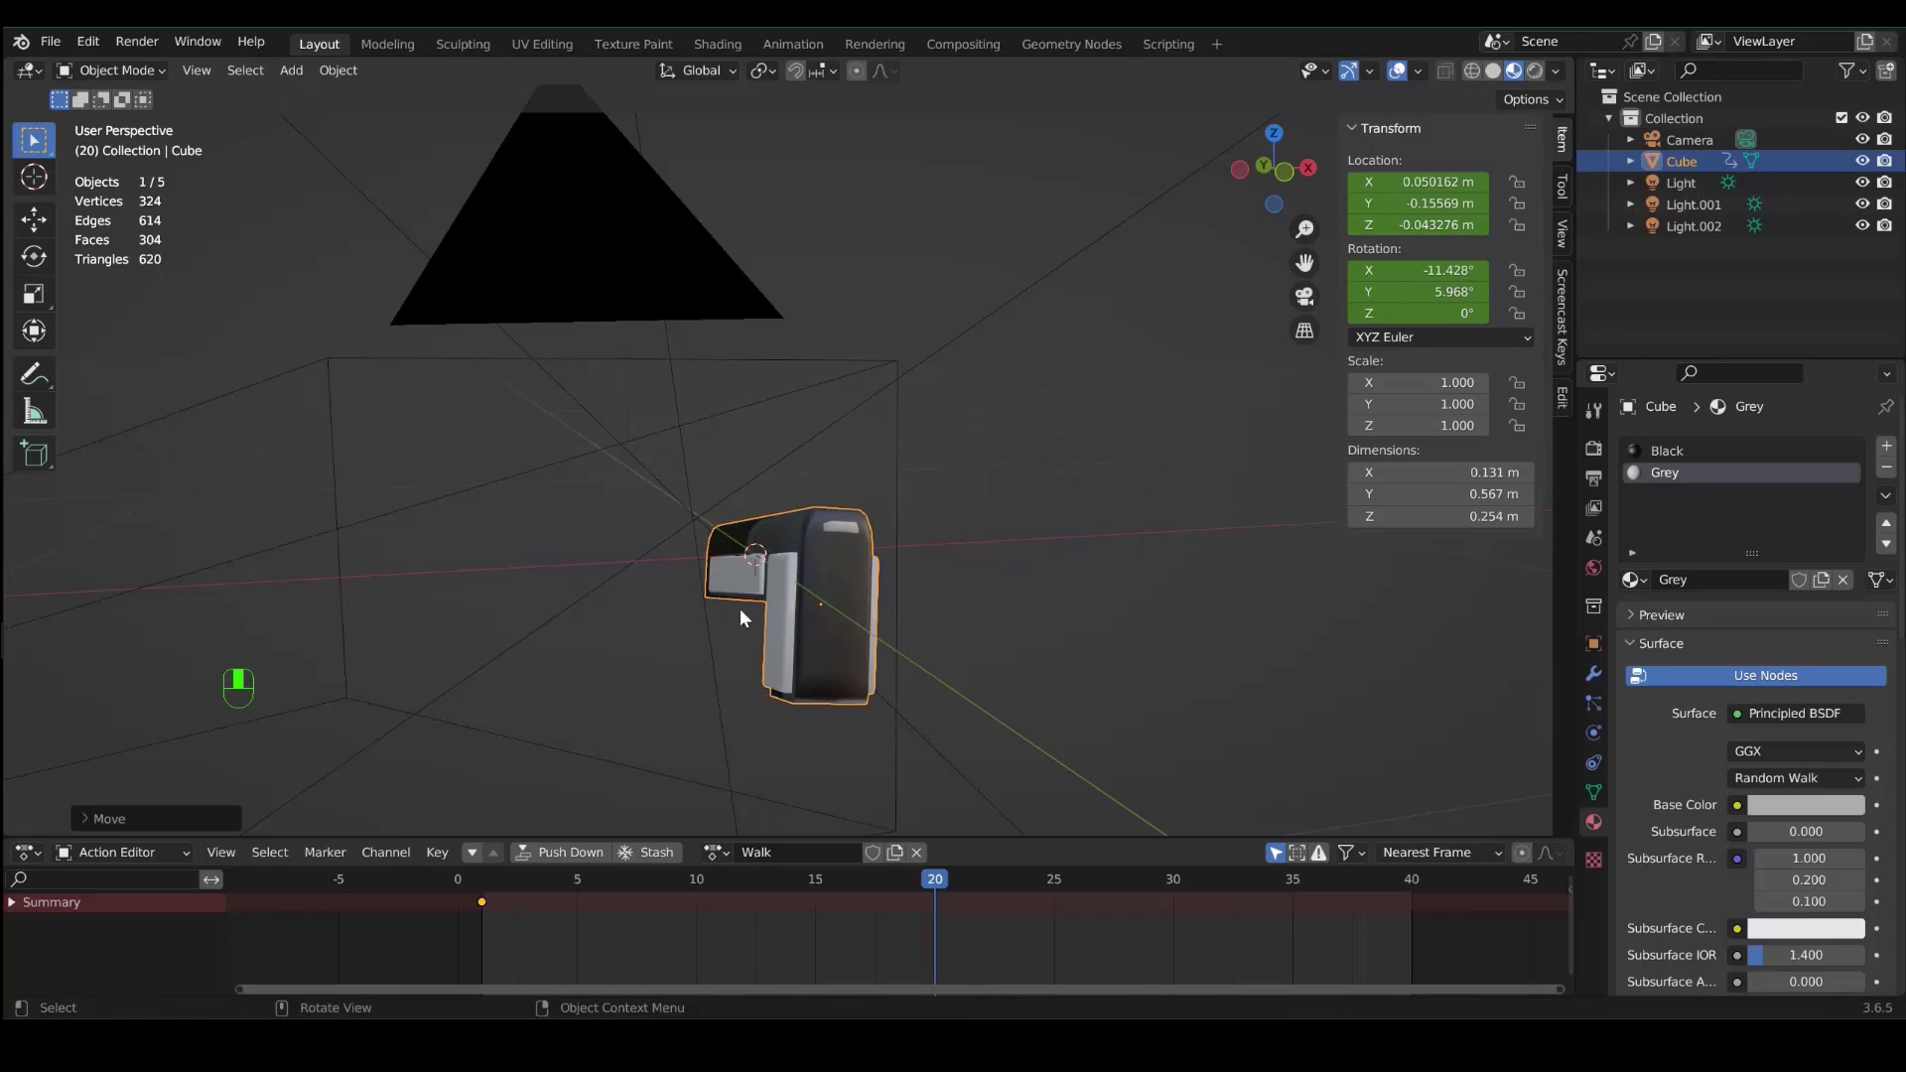
pyautogui.press('i')
pyautogui.click(789, 540)
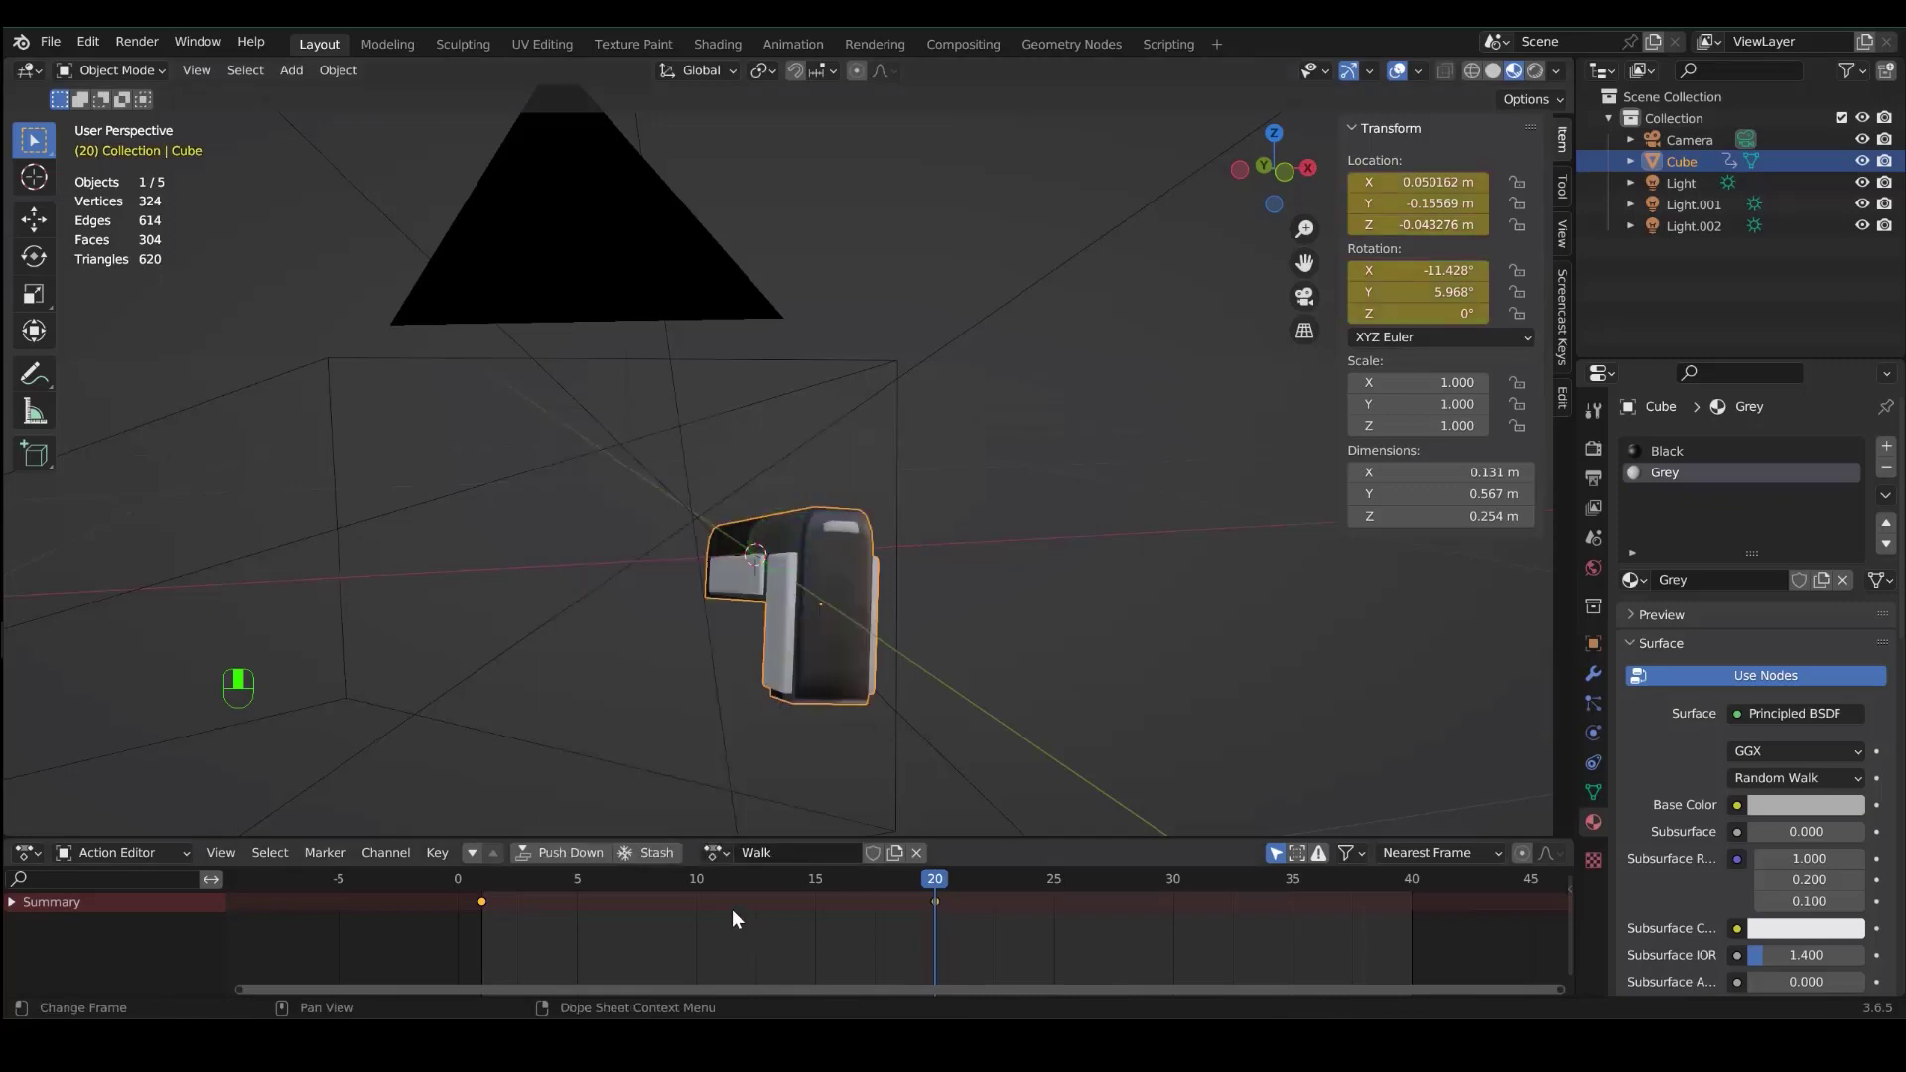
# - Duplicate the Walk action's frame 1 keyframe to frame 40 and play the animation back
pyautogui.moveTo(523, 933); pyautogui.dragTo(459, 907)
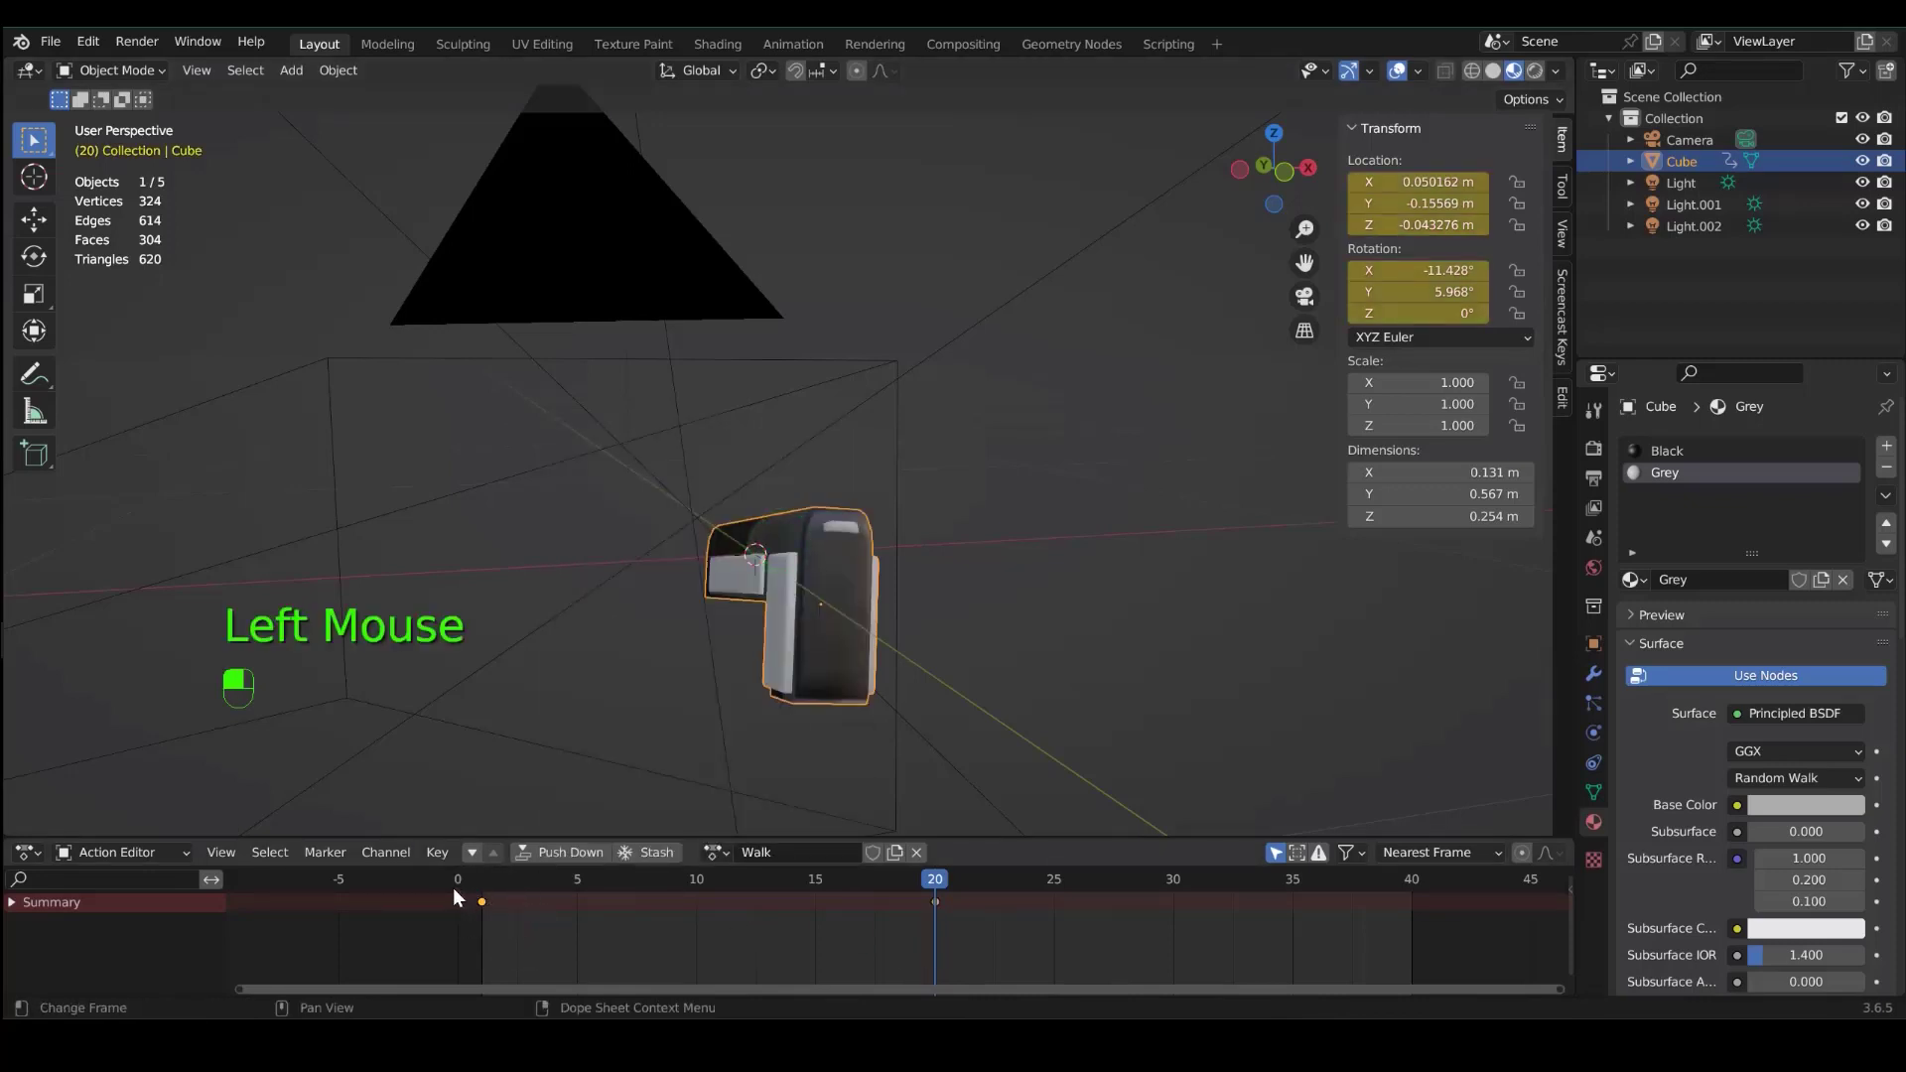
pyautogui.hotkey('shift', 'd')
pyautogui.click(1395, 924)
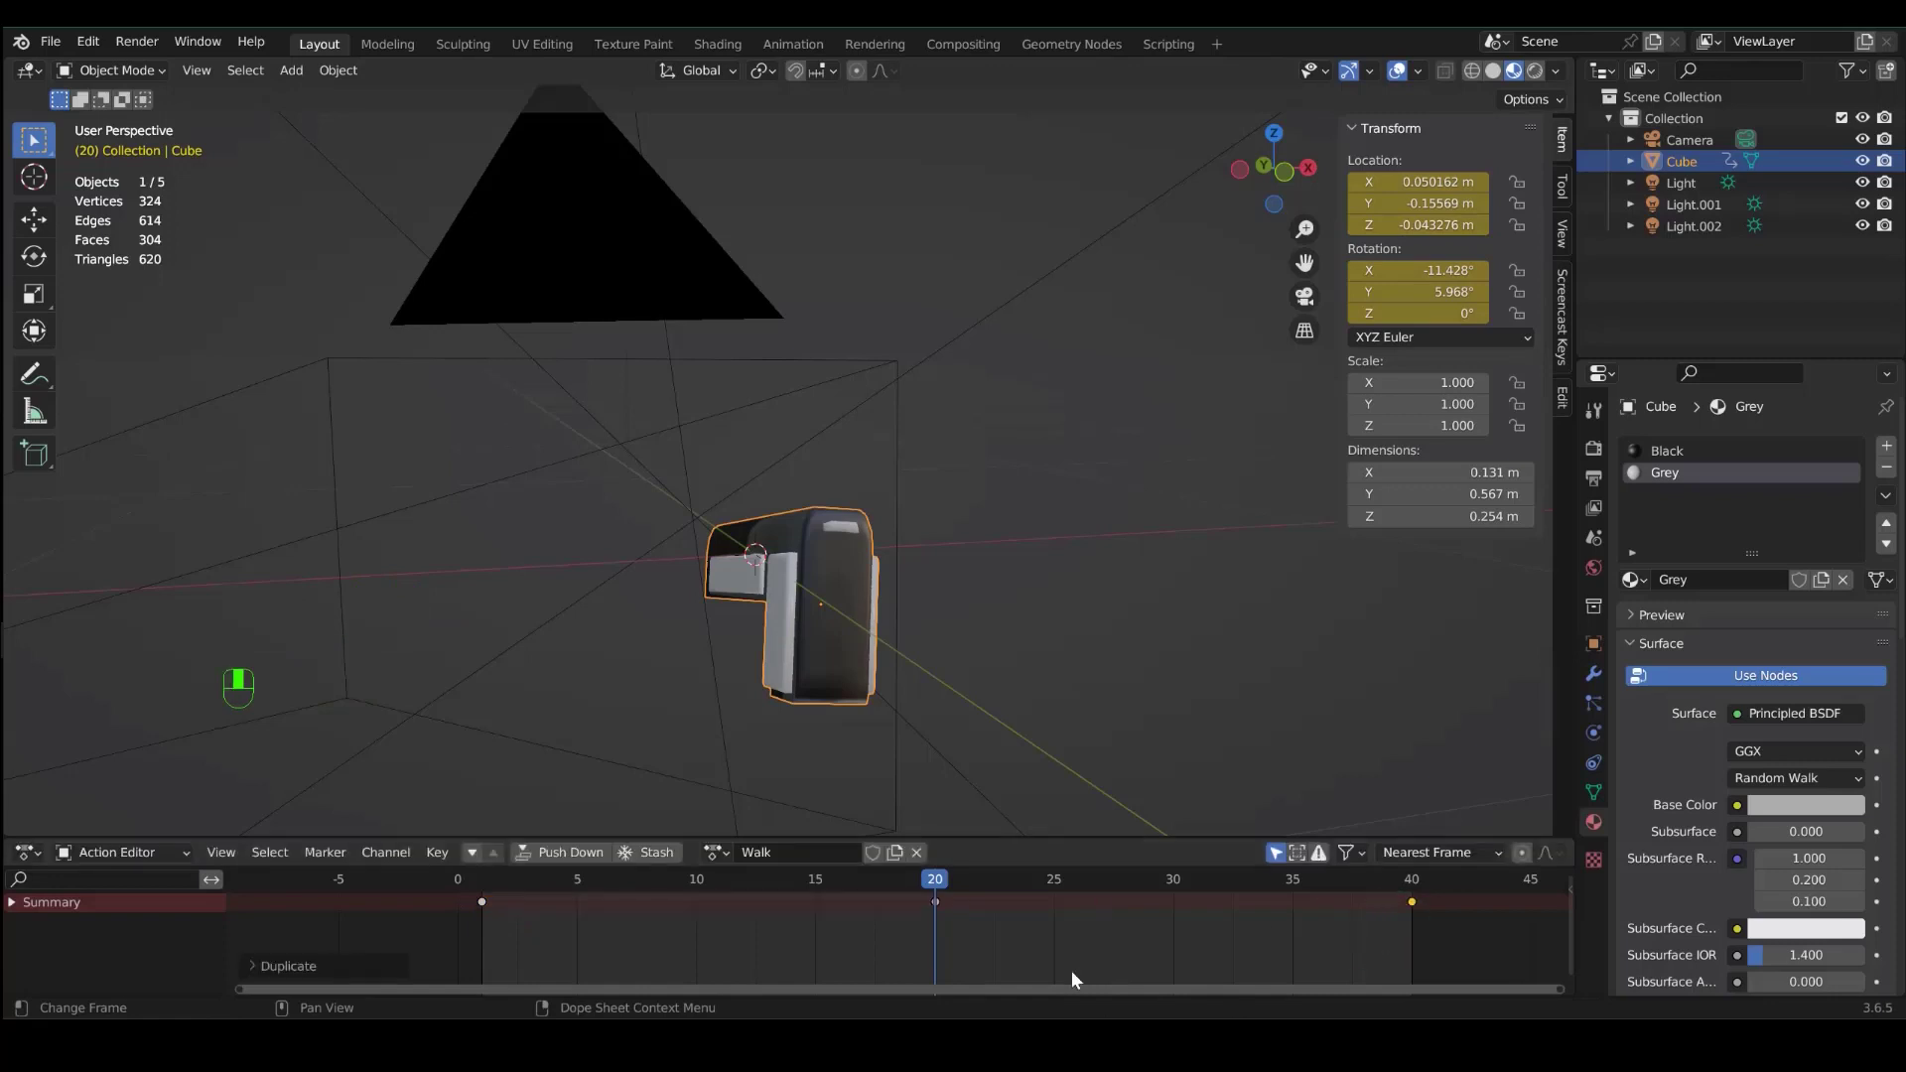
pyautogui.press('space')
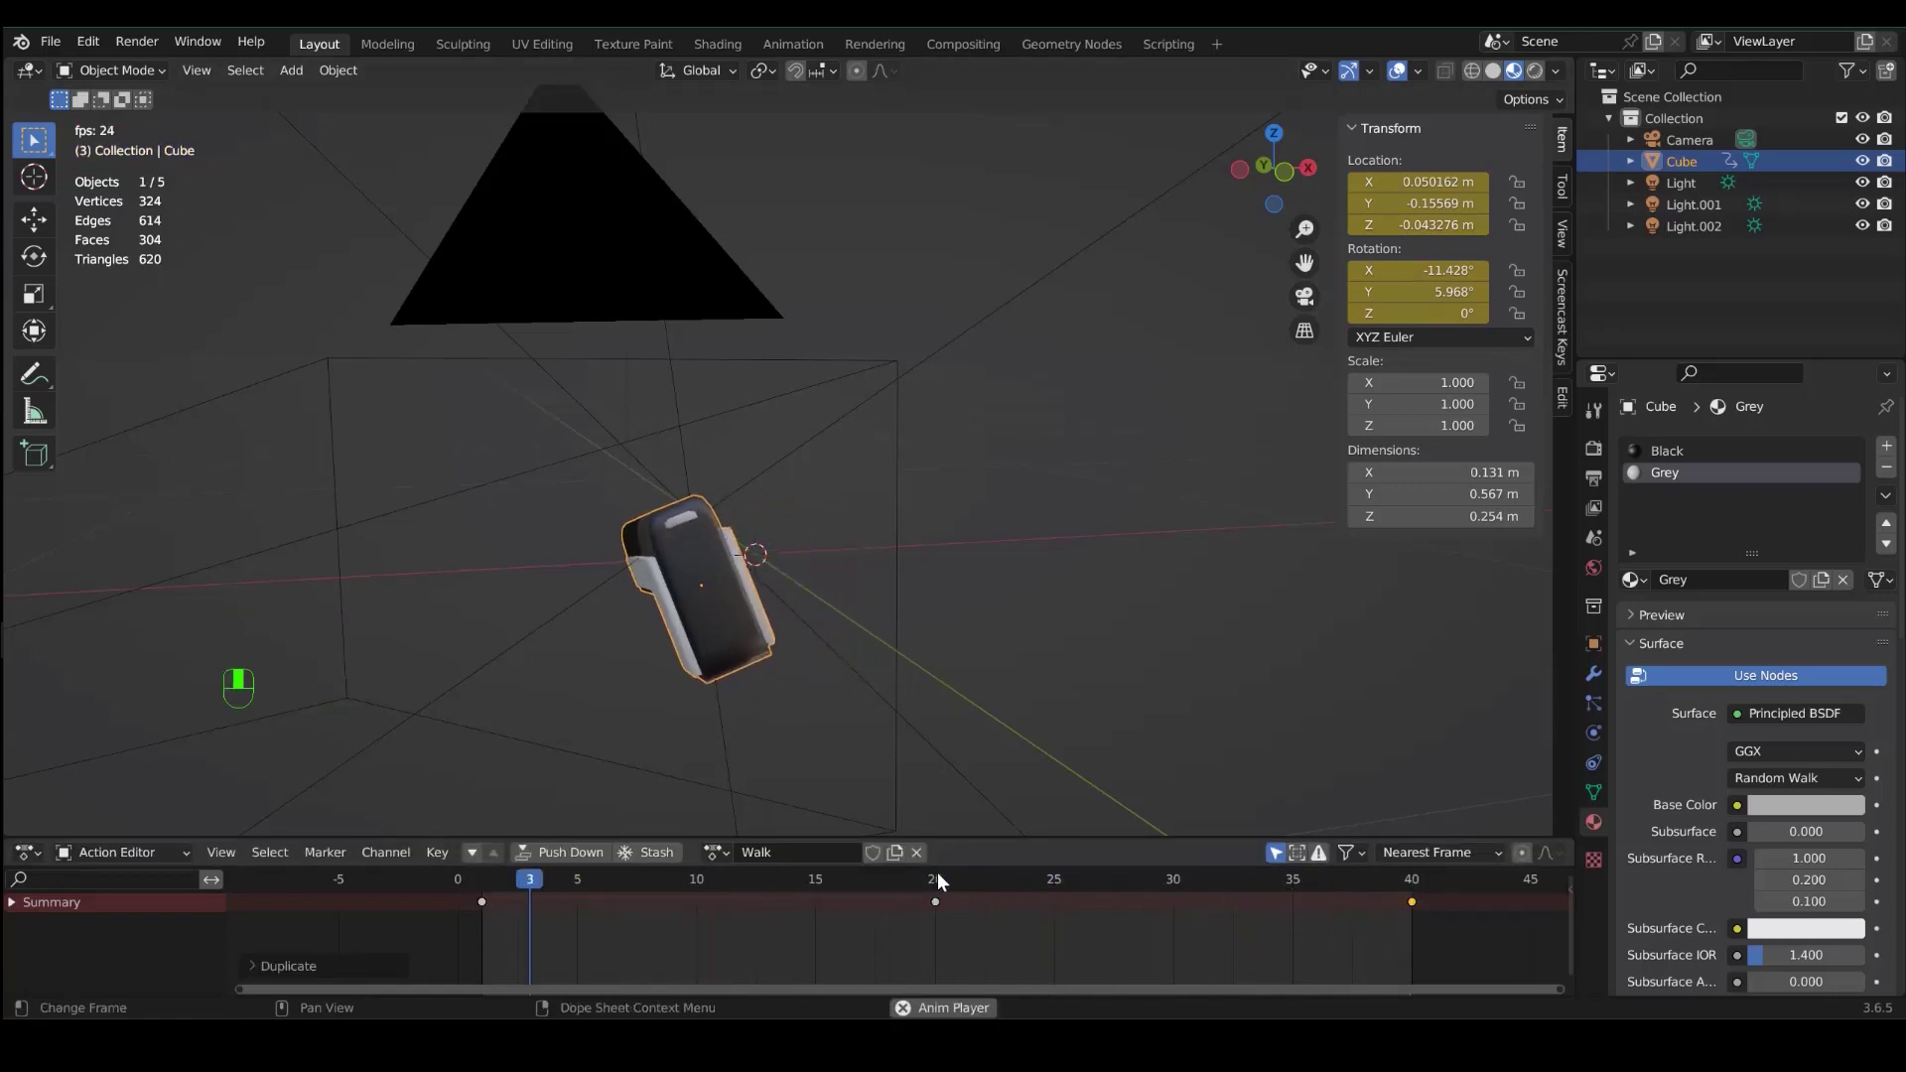
pyautogui.press('space')
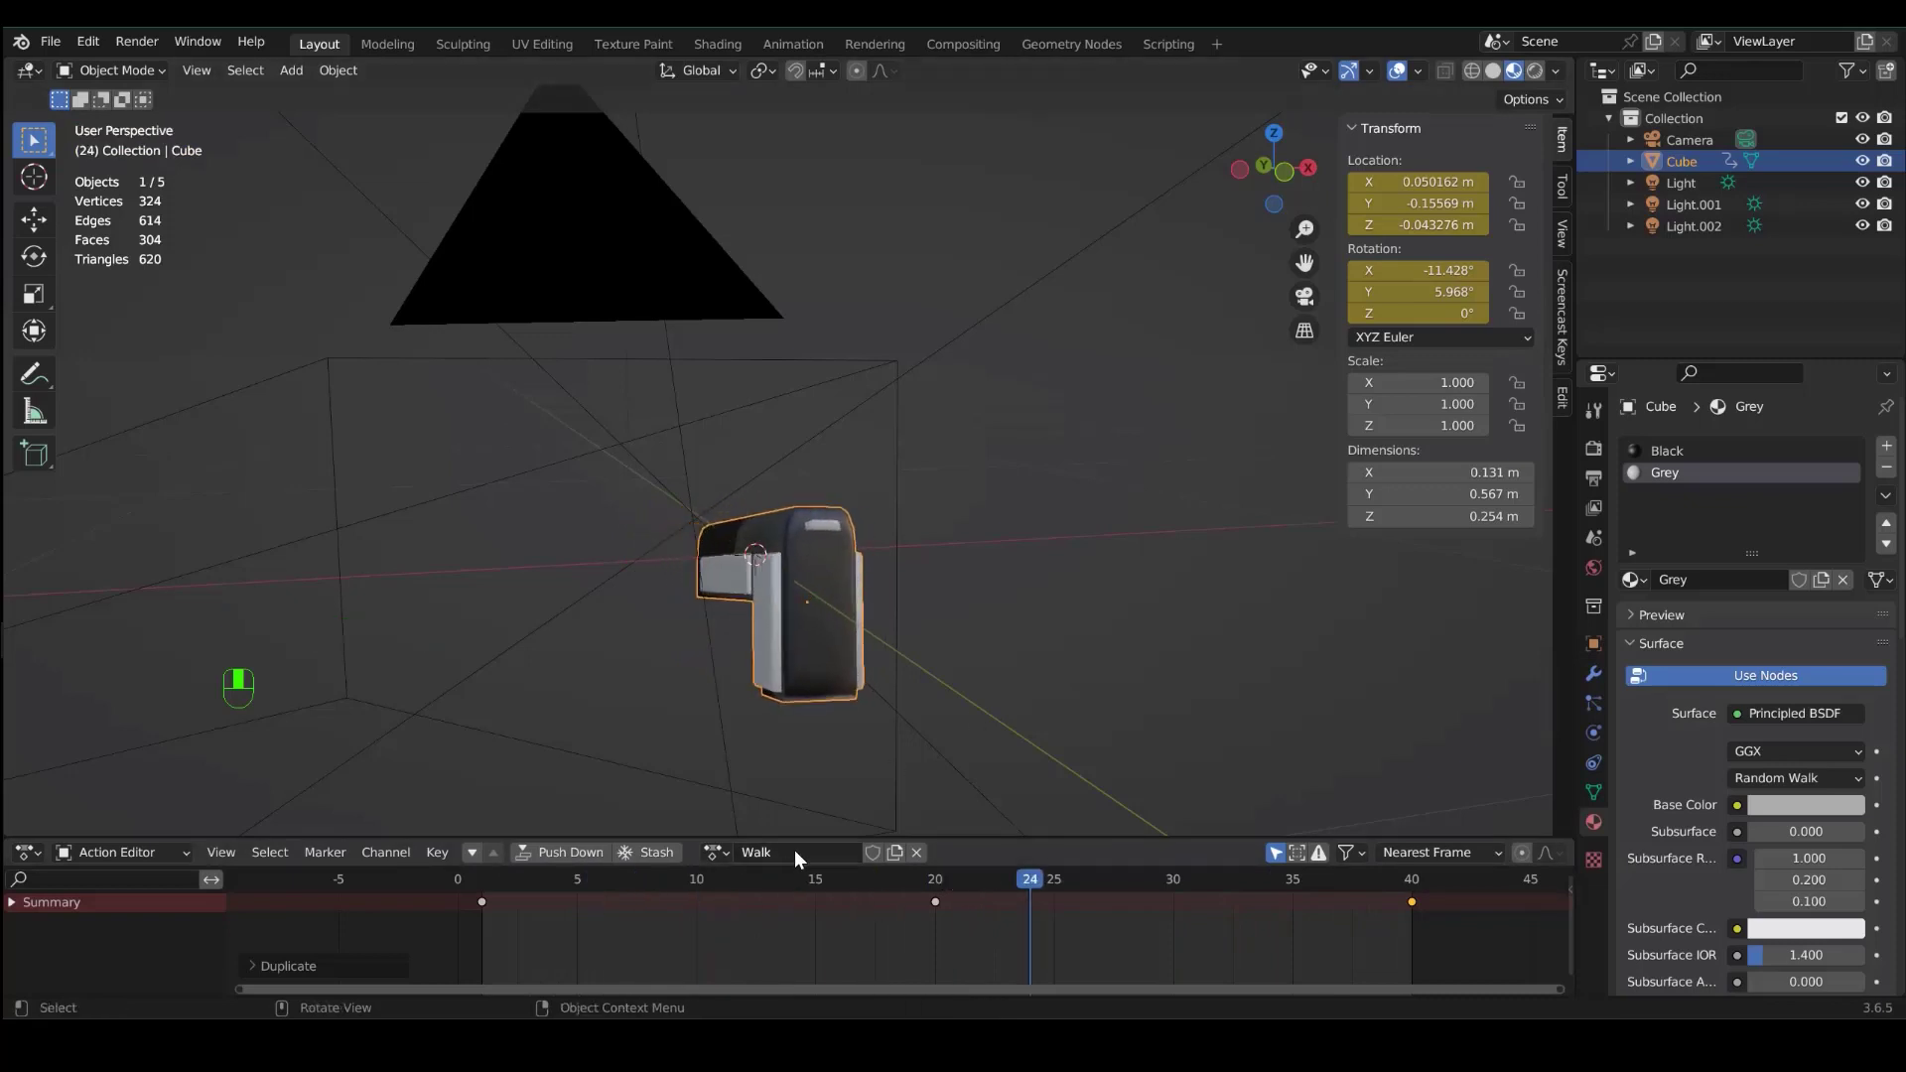
# - Give the Walk action a fake user
pyautogui.click(871, 851)
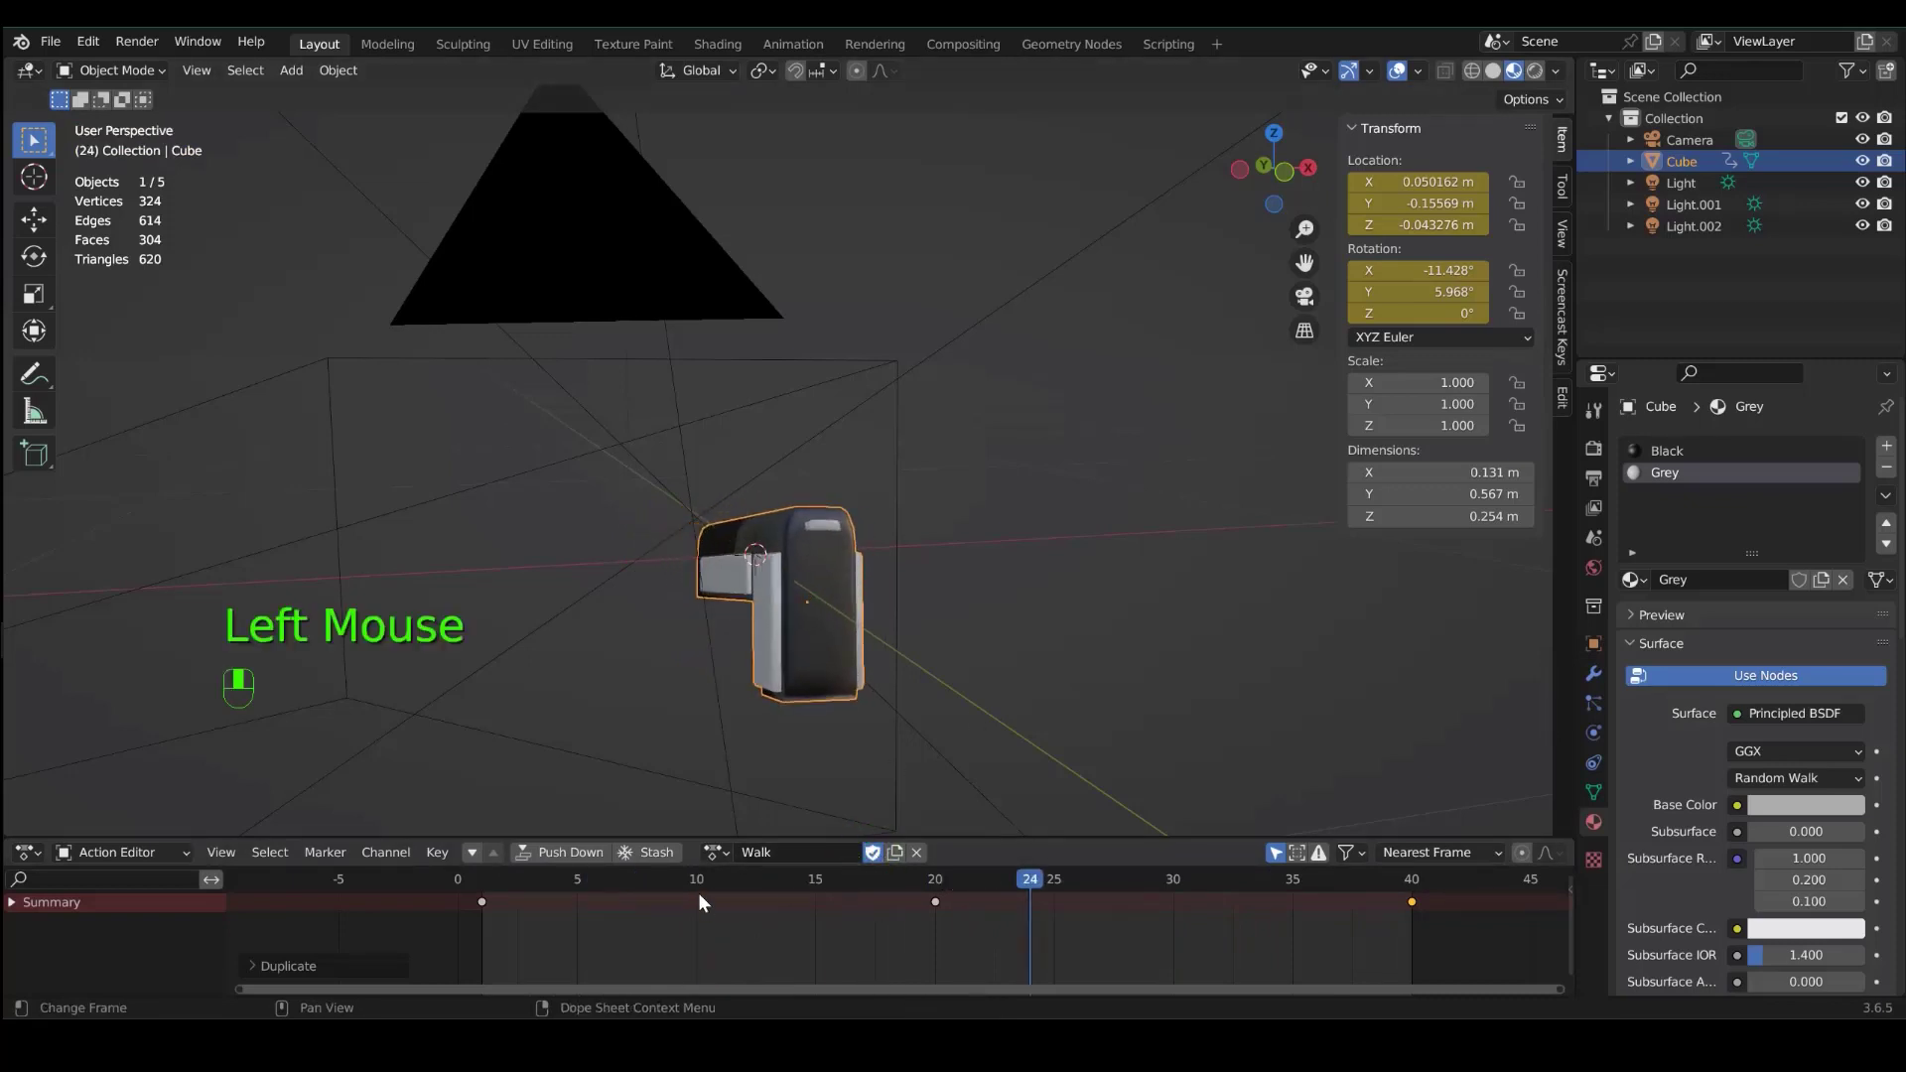
pyautogui.click(715, 852)
pyautogui.click(717, 852)
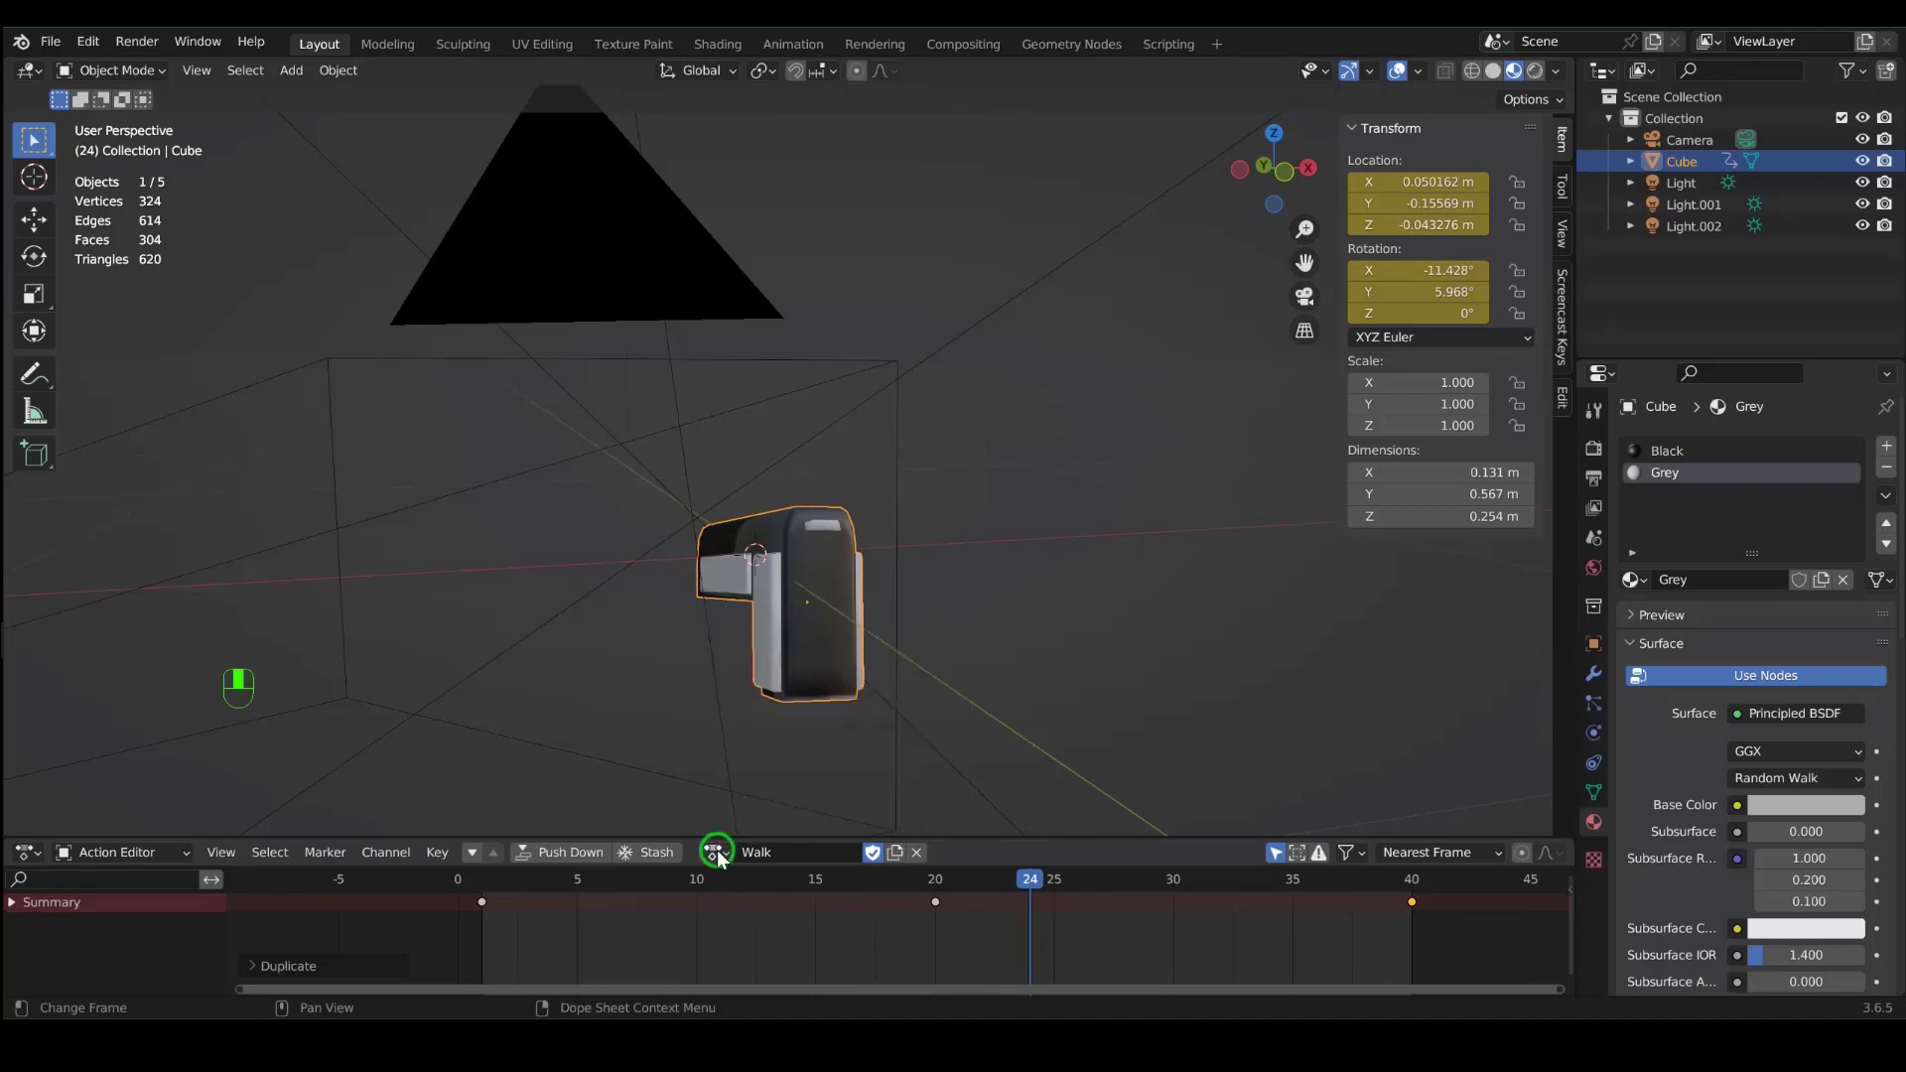
# - Return to frame 1, make Shoot the pistol's active action and duplicate it
pyautogui.moveTo(1026, 880); pyautogui.dragTo(481, 877)
pyautogui.click(717, 854)
pyautogui.click(742, 631)
pyautogui.click(919, 853)
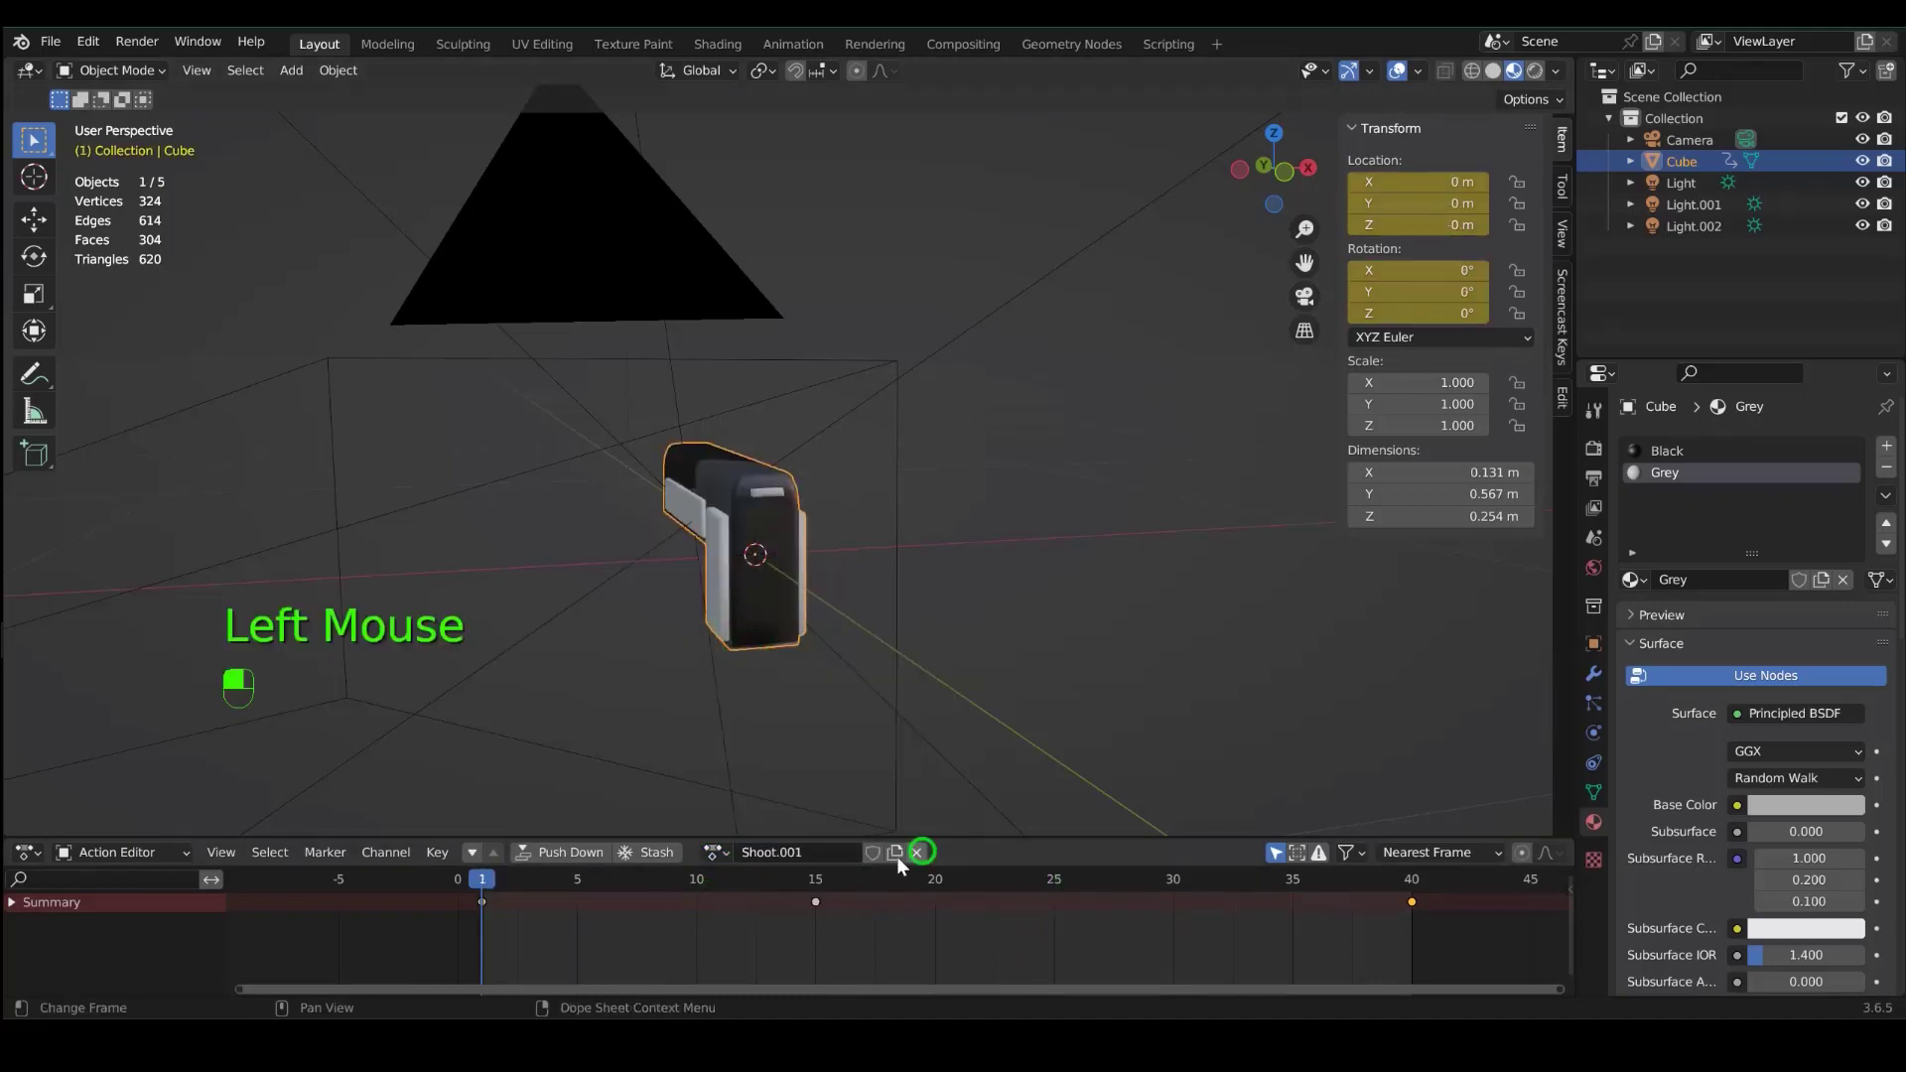
# - Rename the duplicated action as Idle and delete its keyframe at frame 15
pyautogui.doubleClick(806, 853)
pyautogui.write('Idle')
pyautogui.press('Return')
pyautogui.click(479, 877)
pyautogui.moveTo(512, 879); pyautogui.dragTo(800, 908)
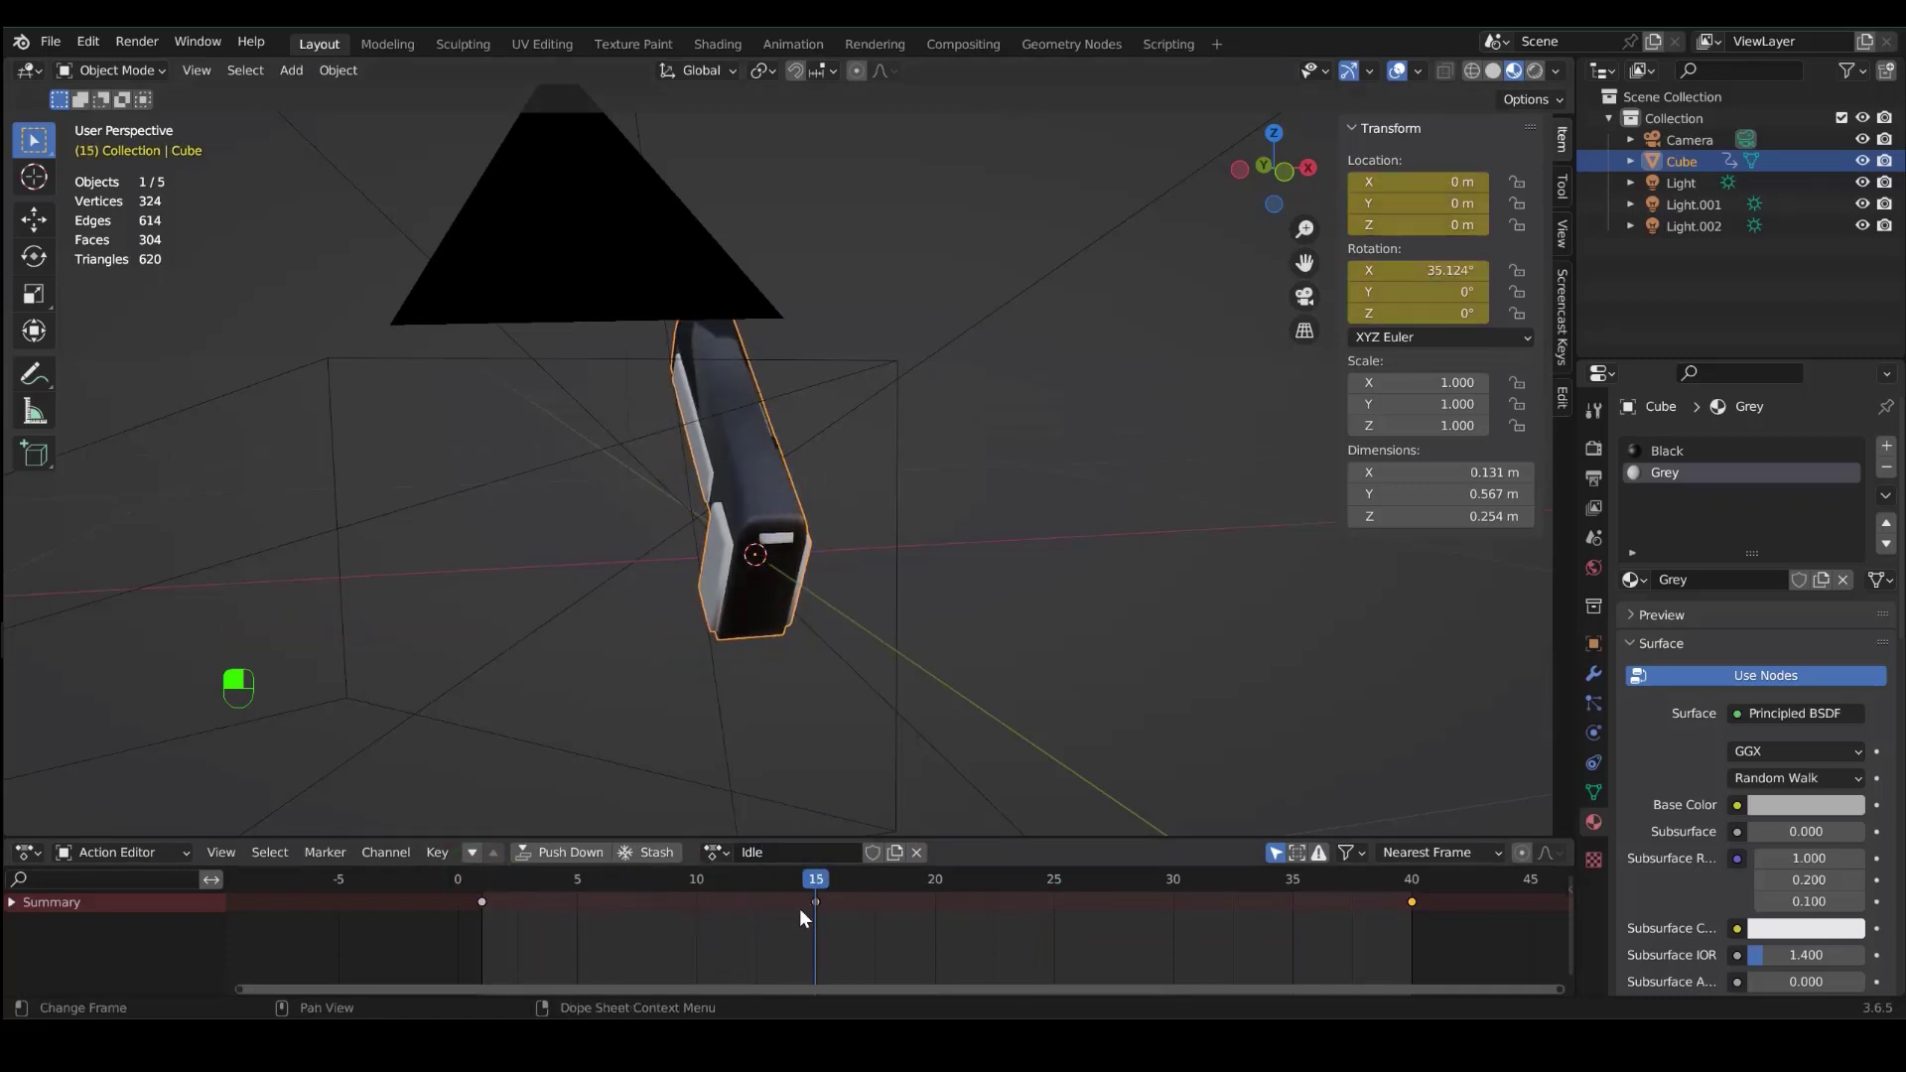
pyautogui.click(812, 902)
pyautogui.press('Delete')
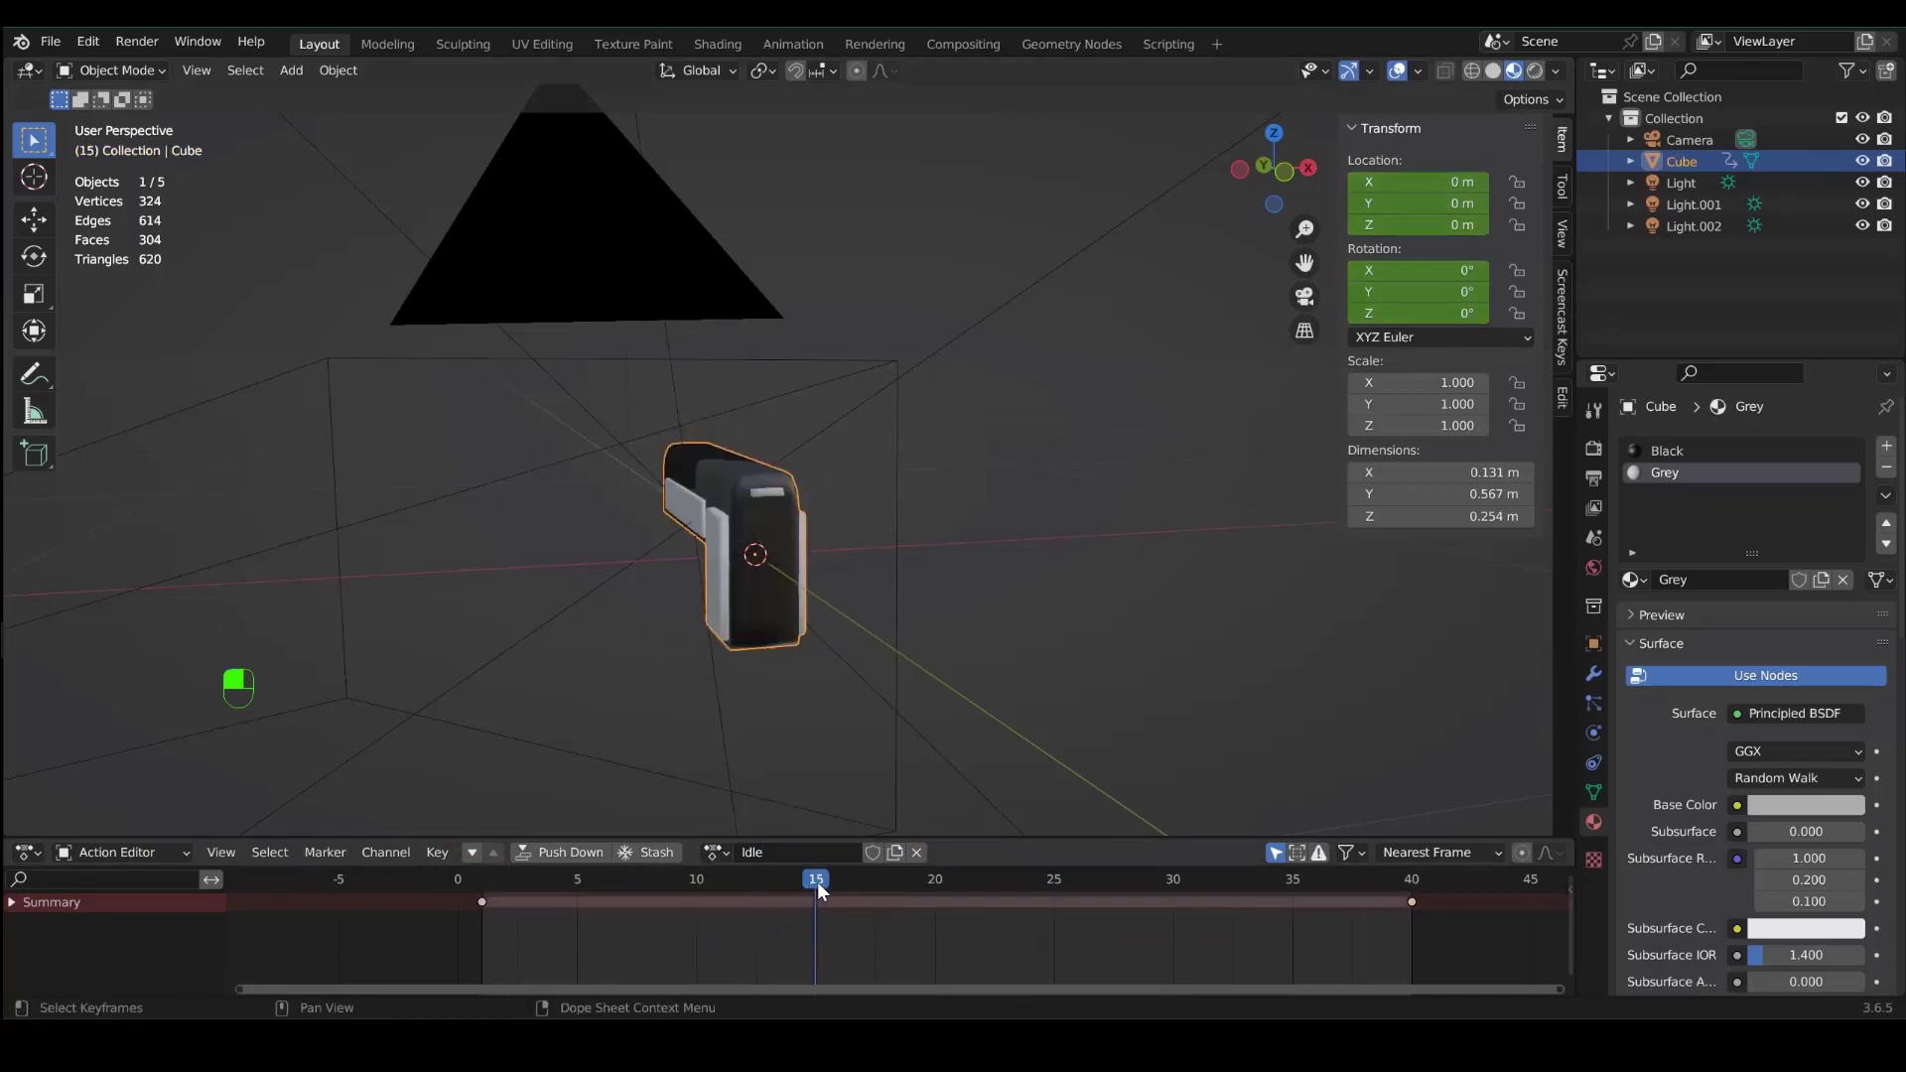
# - Rotate the pistol about -13° around X with a Location & Rotation keyframe at frame 1, and delete the frame 40 keyframe
pyautogui.moveTo(530, 890); pyautogui.dragTo(481, 889)
pyautogui.press('r')
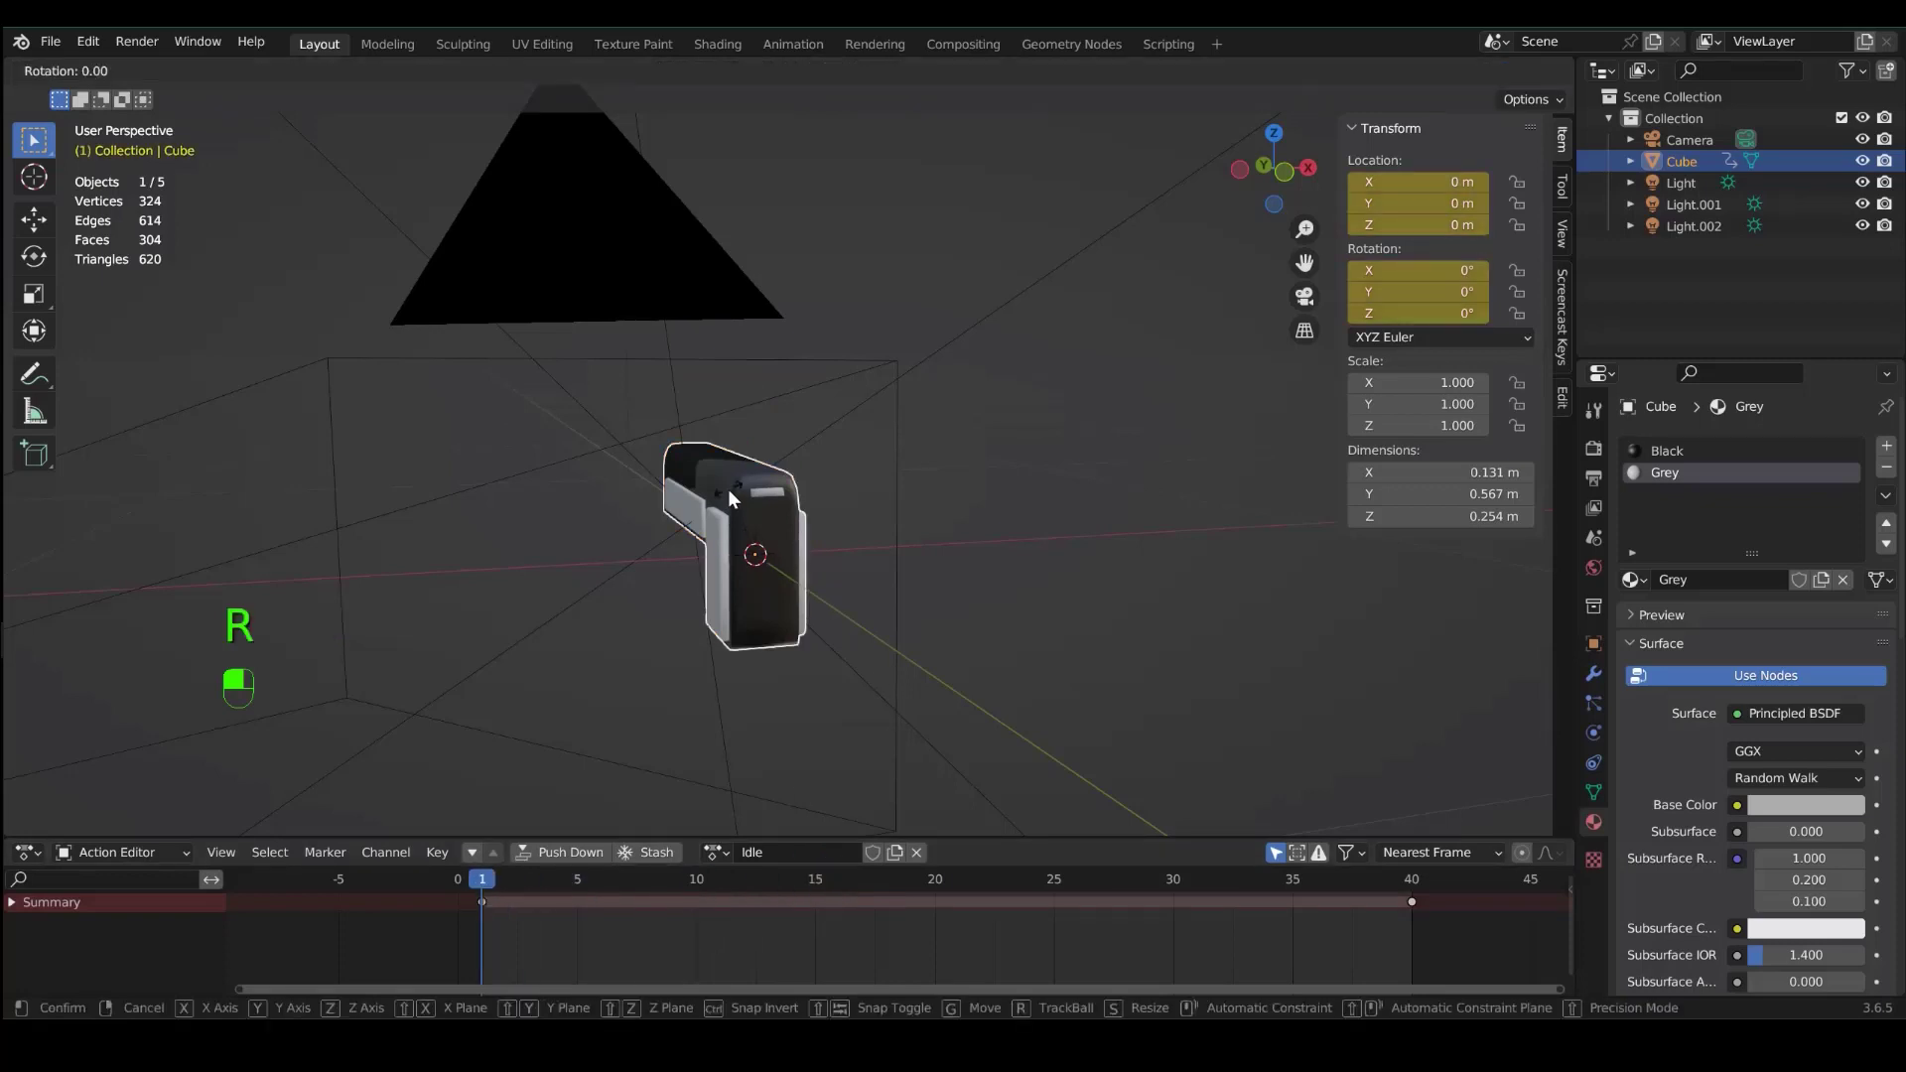
pyautogui.press('x')
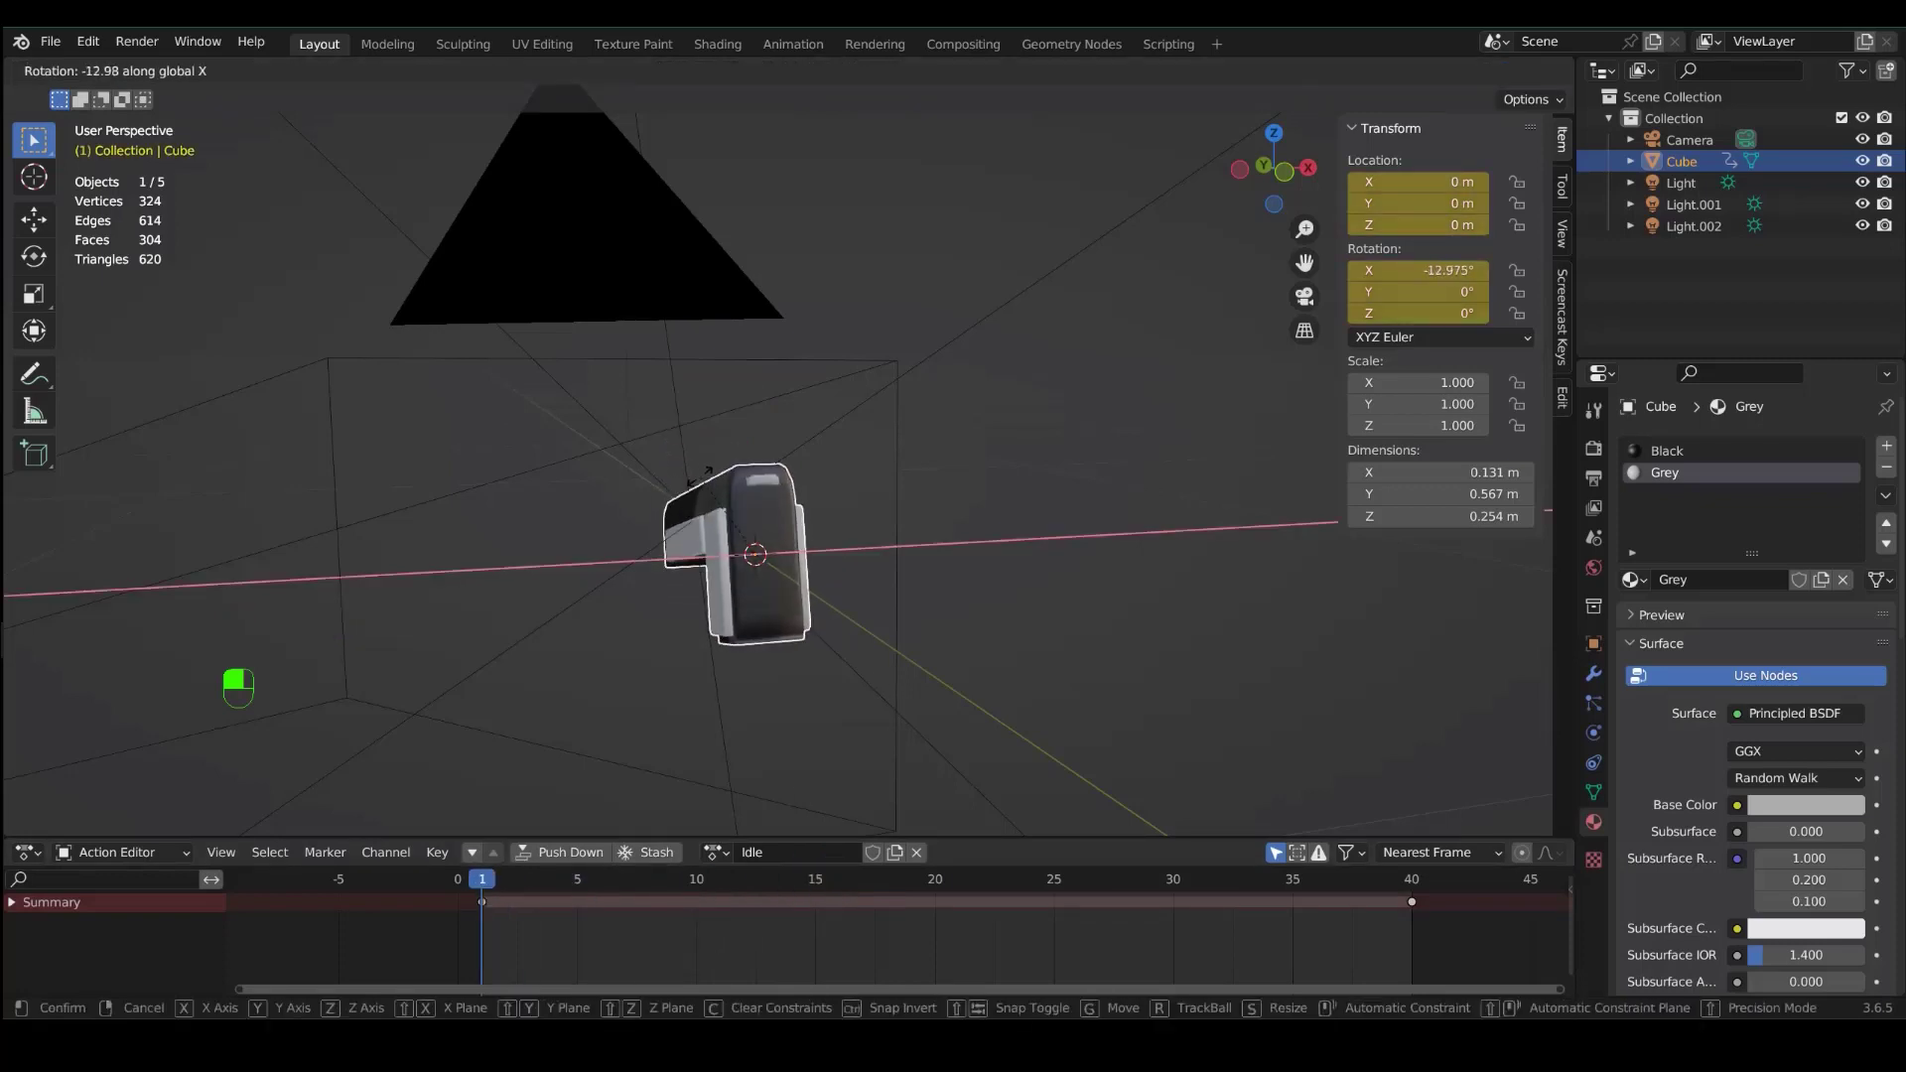
pyautogui.click(701, 480)
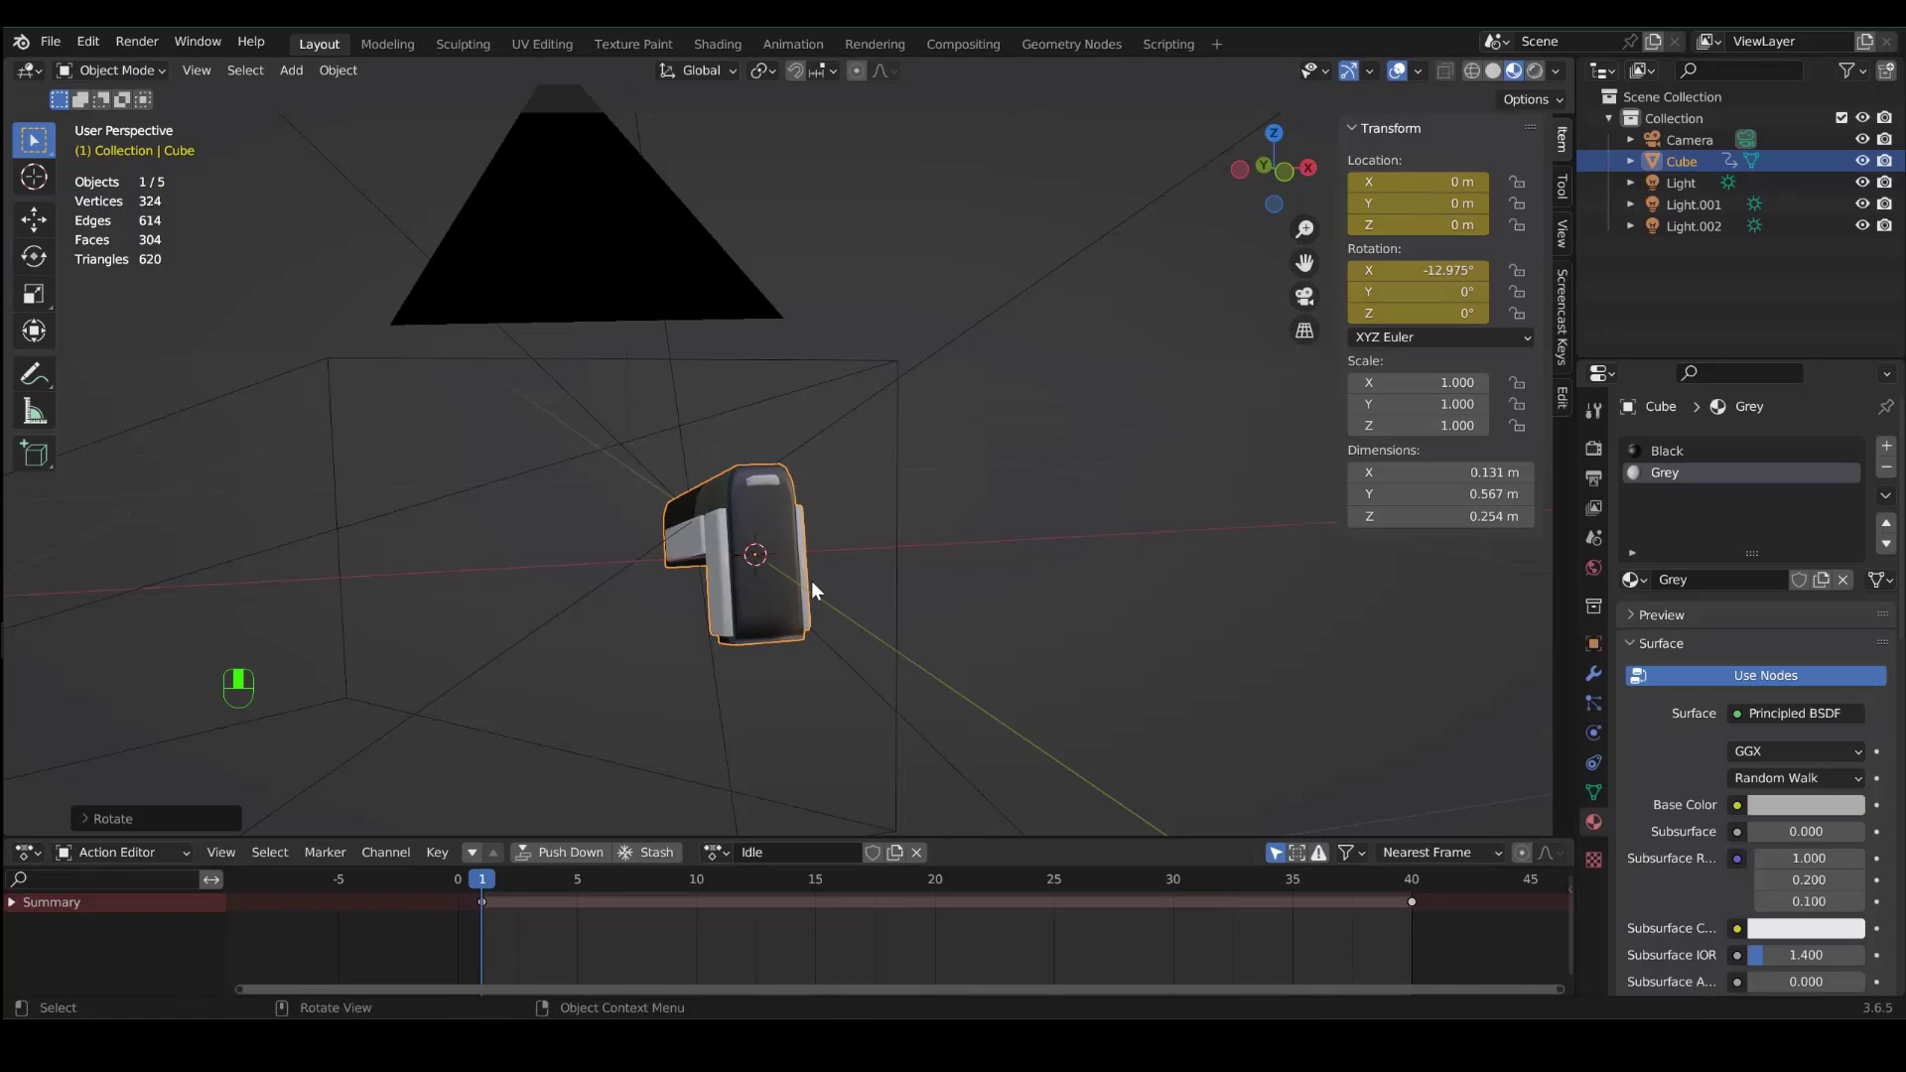
pyautogui.press('i')
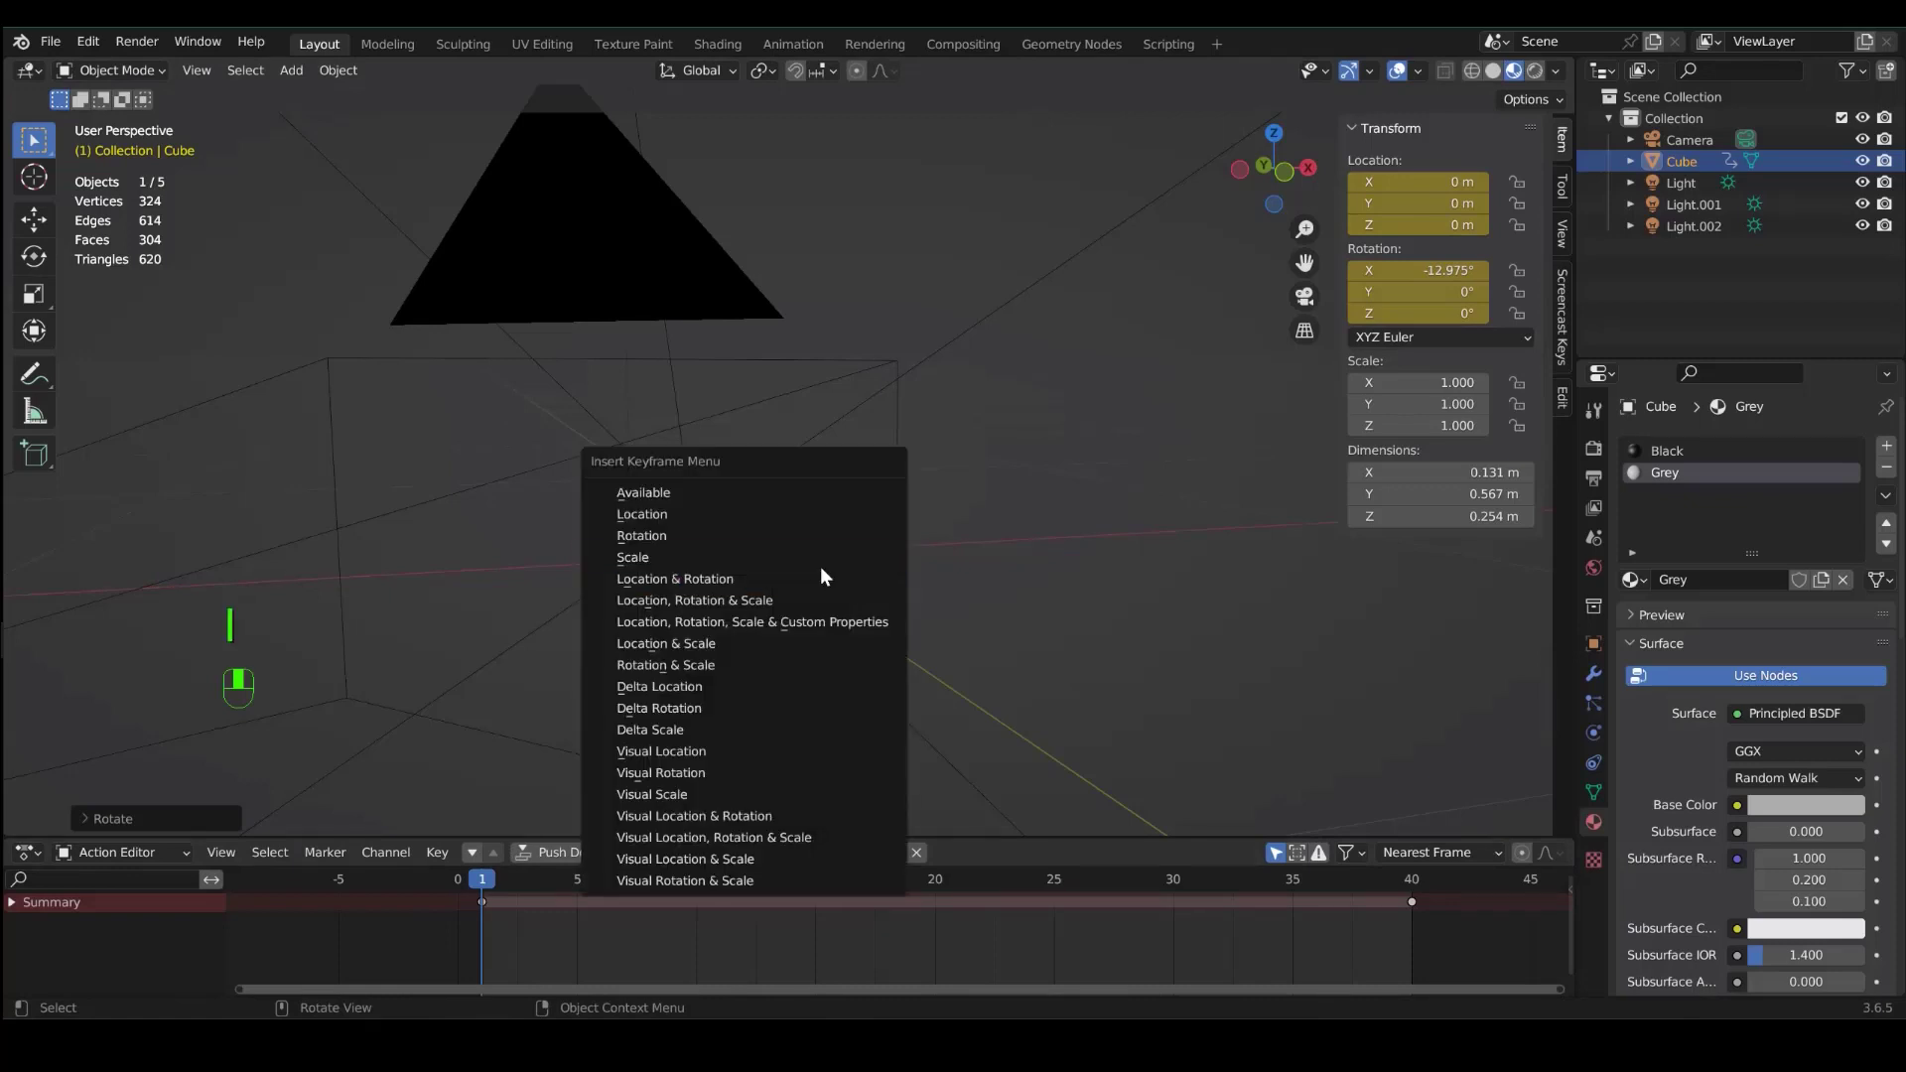
pyautogui.click(800, 574)
pyautogui.click(1411, 901)
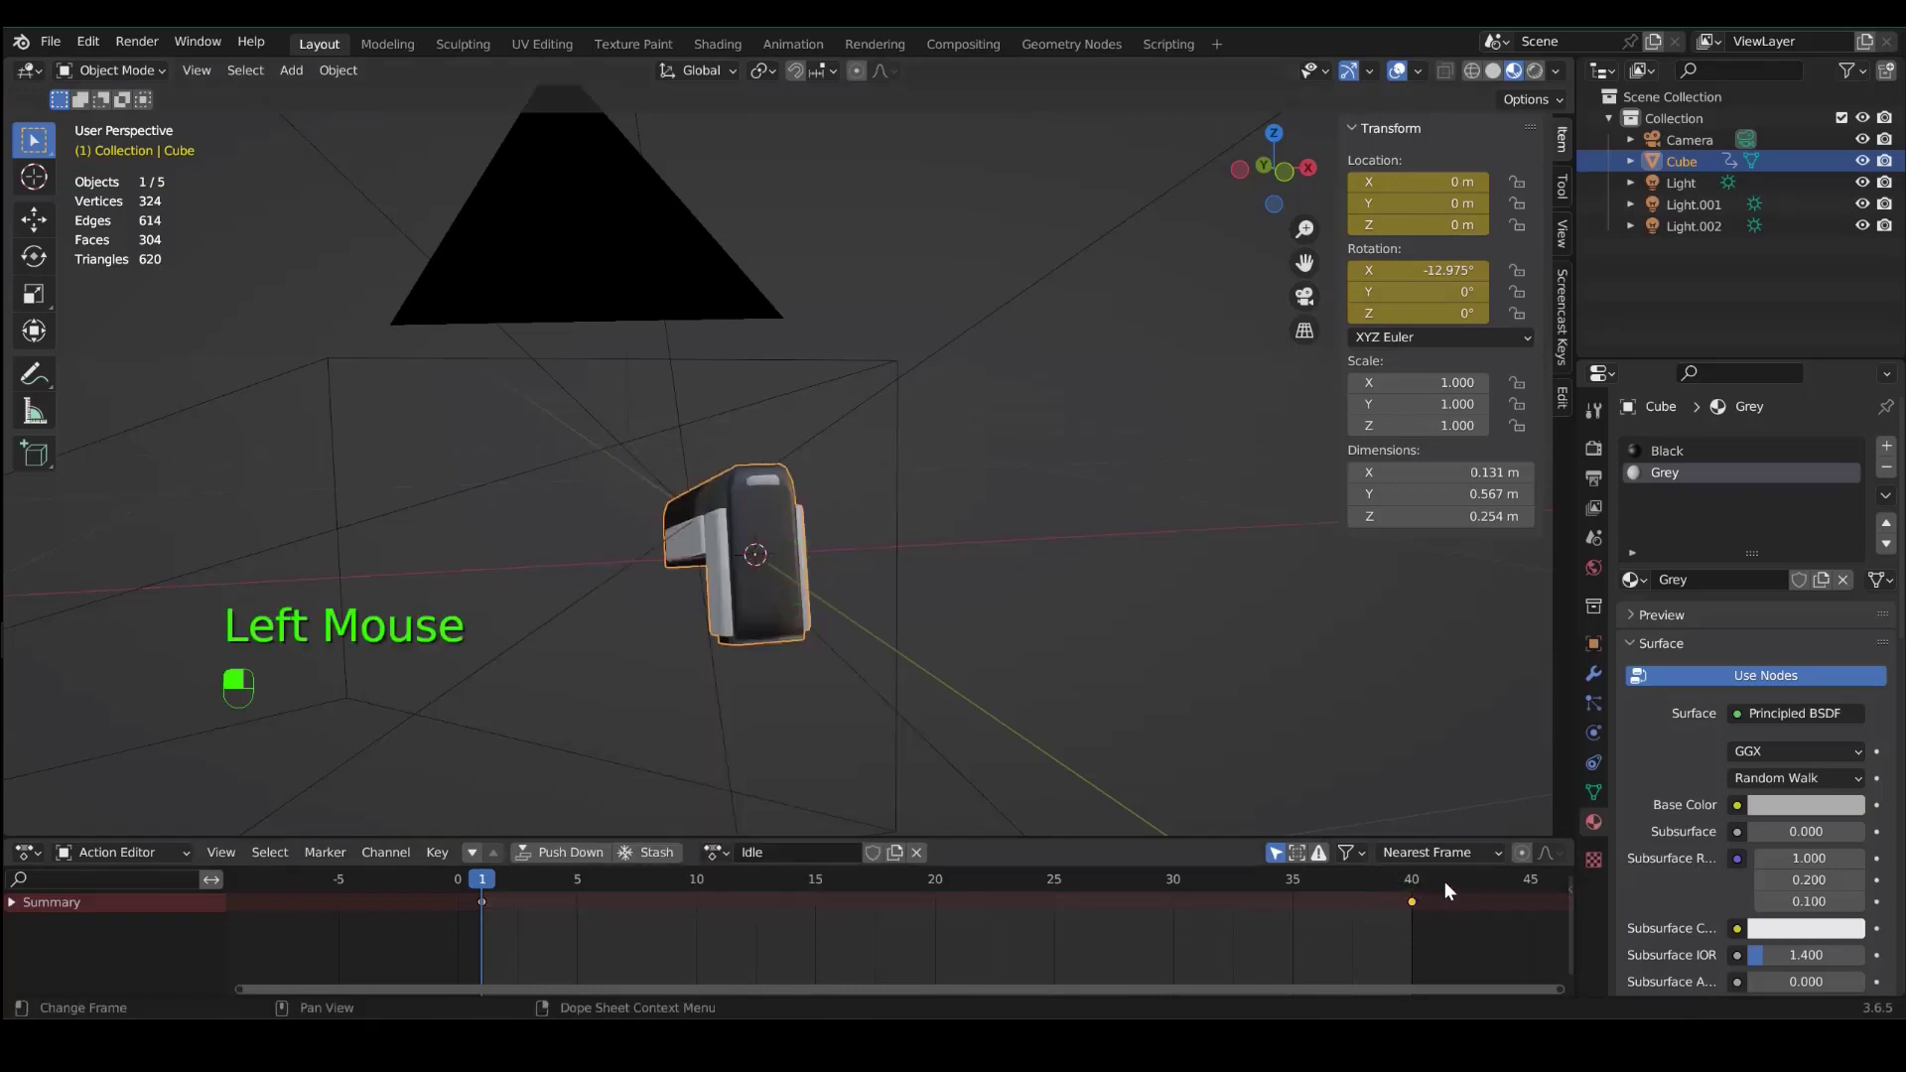
pyautogui.press('Delete')
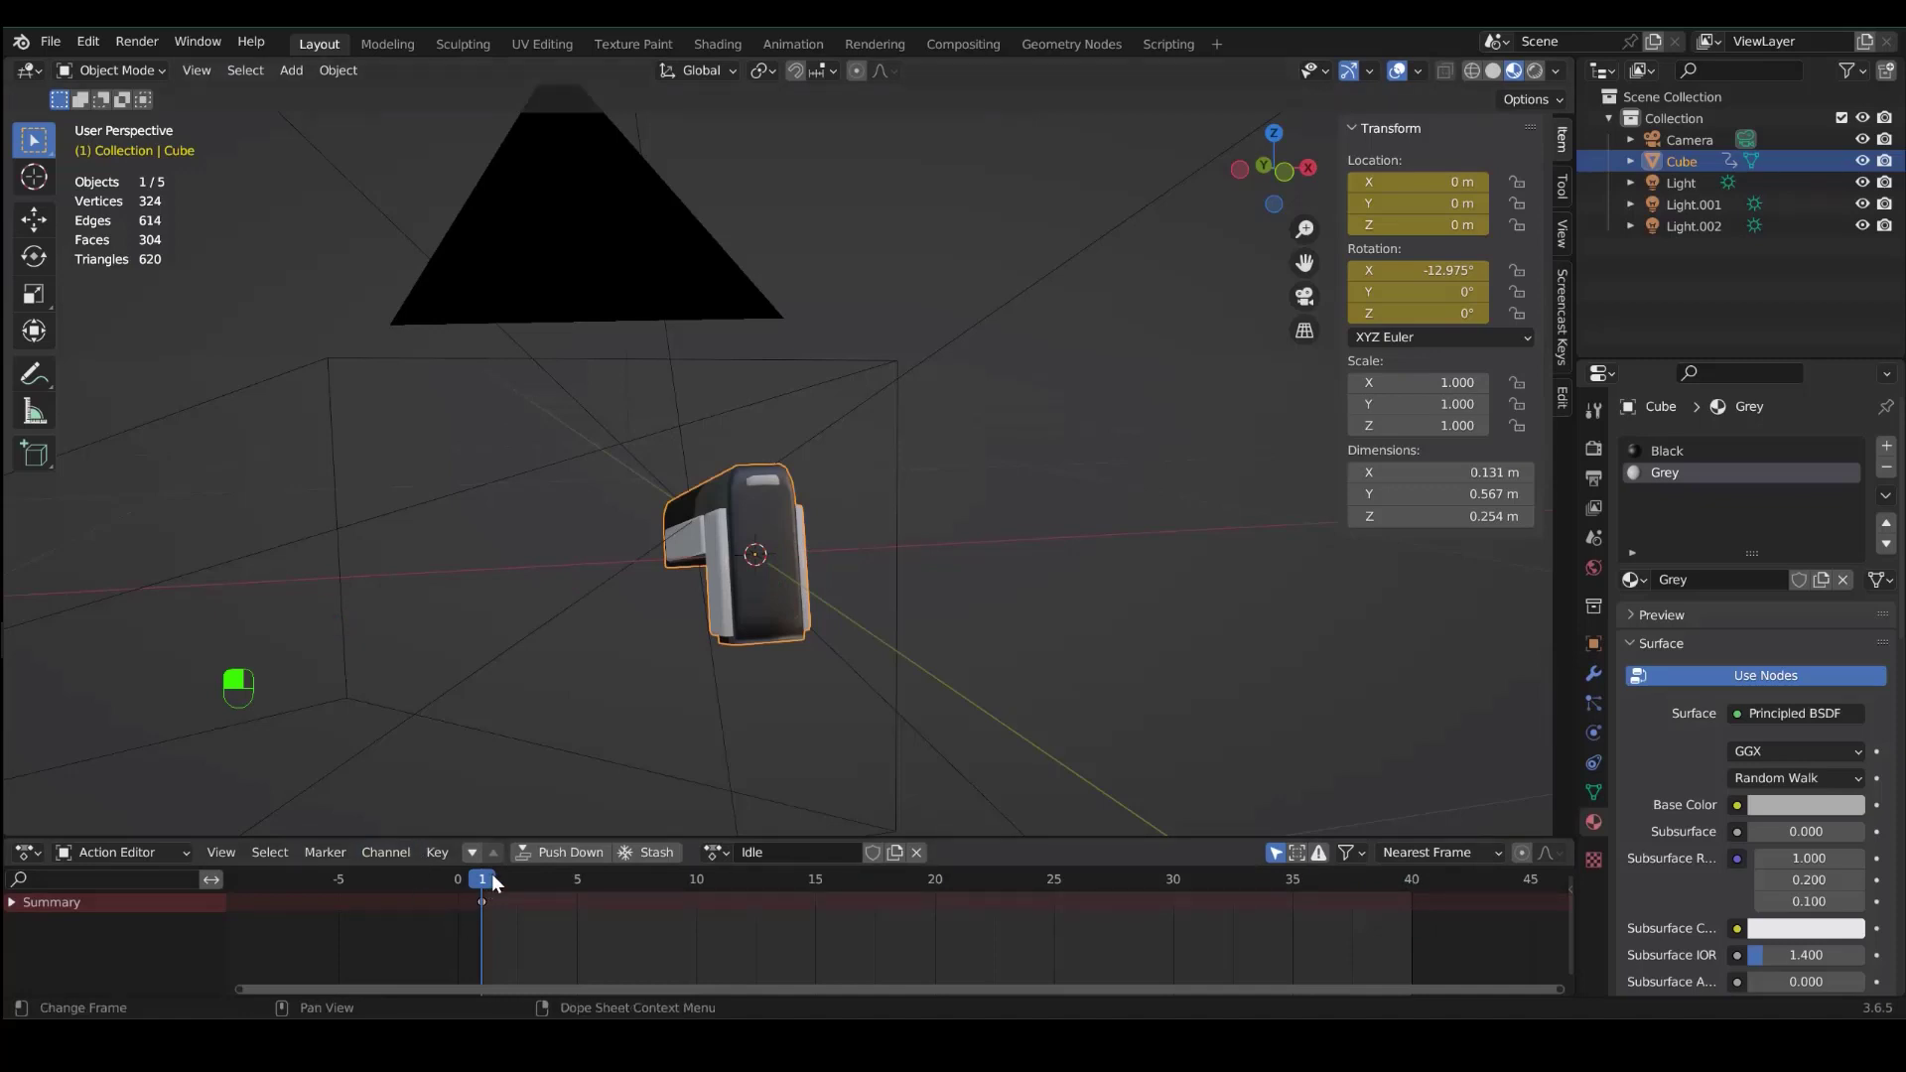
# - At frame 20, lower the pistol about 0.066 m in Z, rotate it about -18° around Y, and insert a Location & Rotation keyframe
pyautogui.click(648, 878)
pyautogui.moveTo(701, 878); pyautogui.dragTo(932, 890)
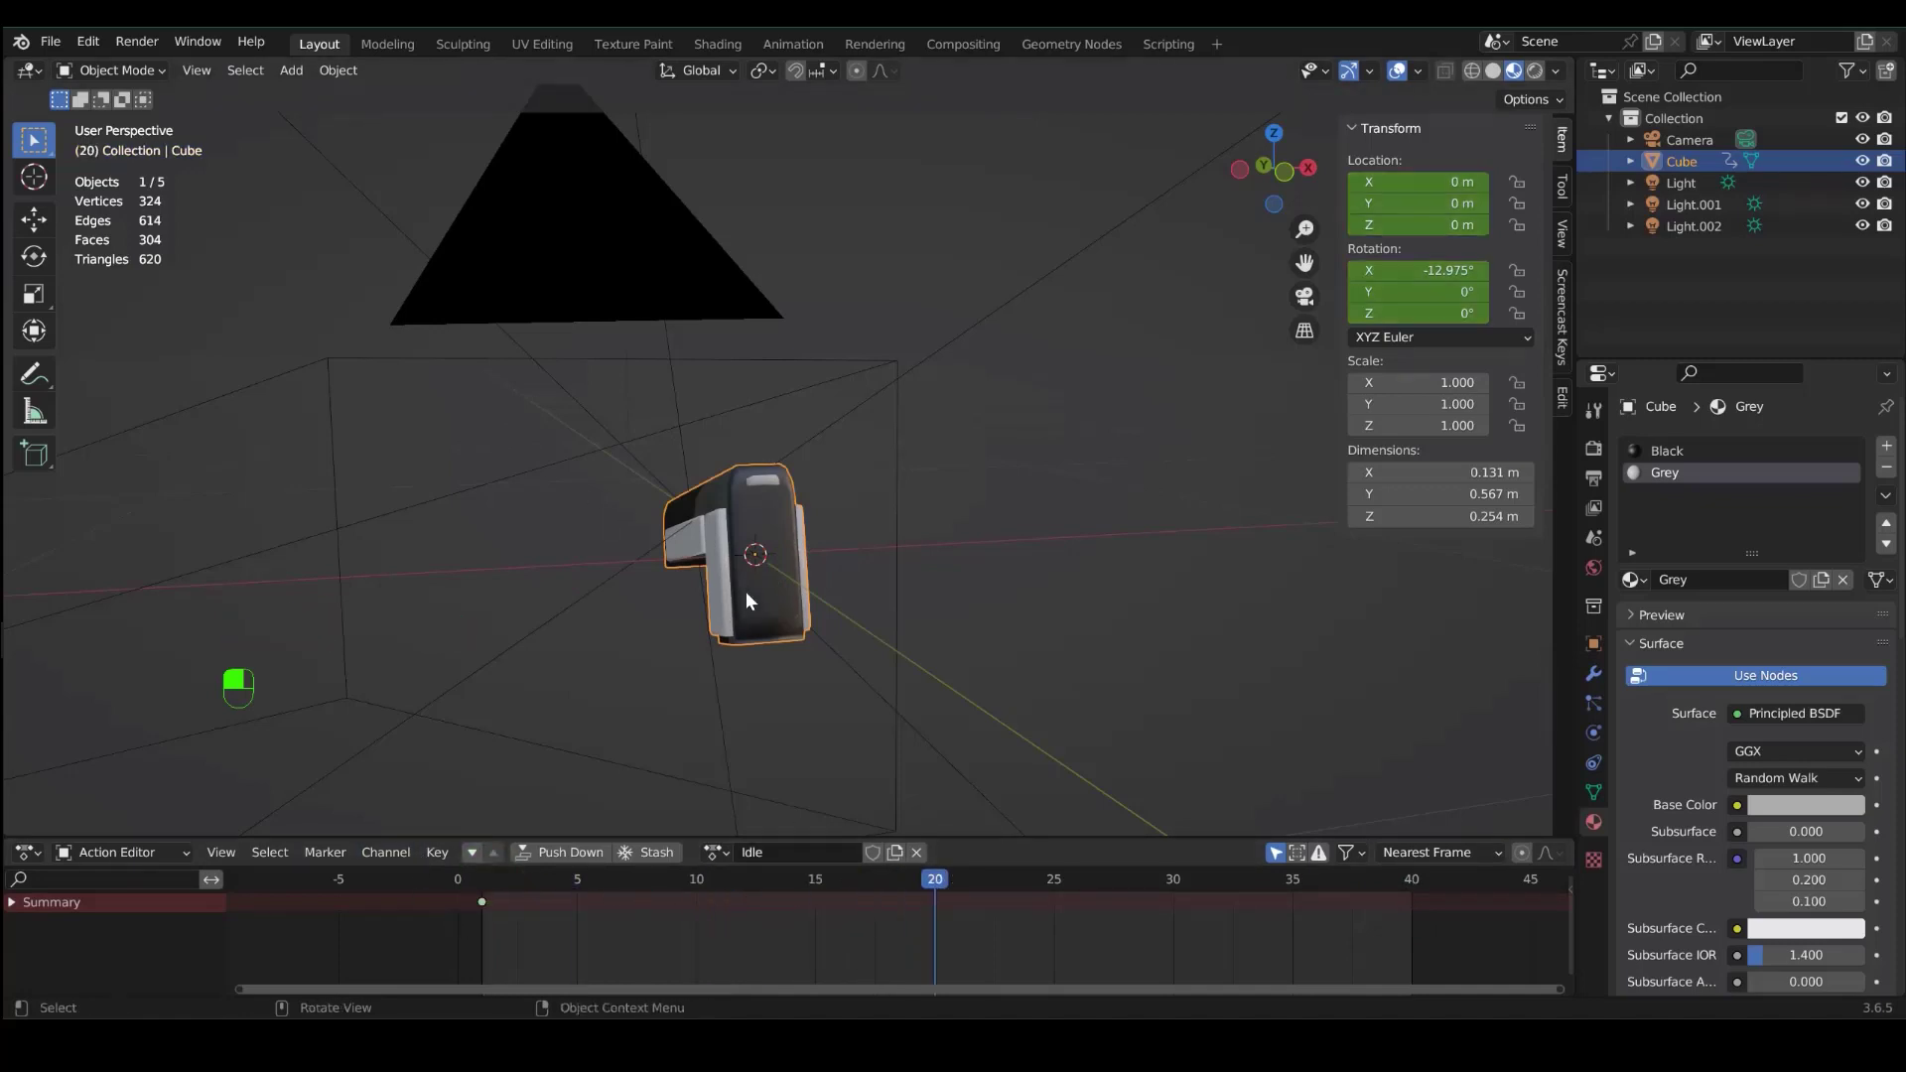
pyautogui.press('g')
pyautogui.press('z')
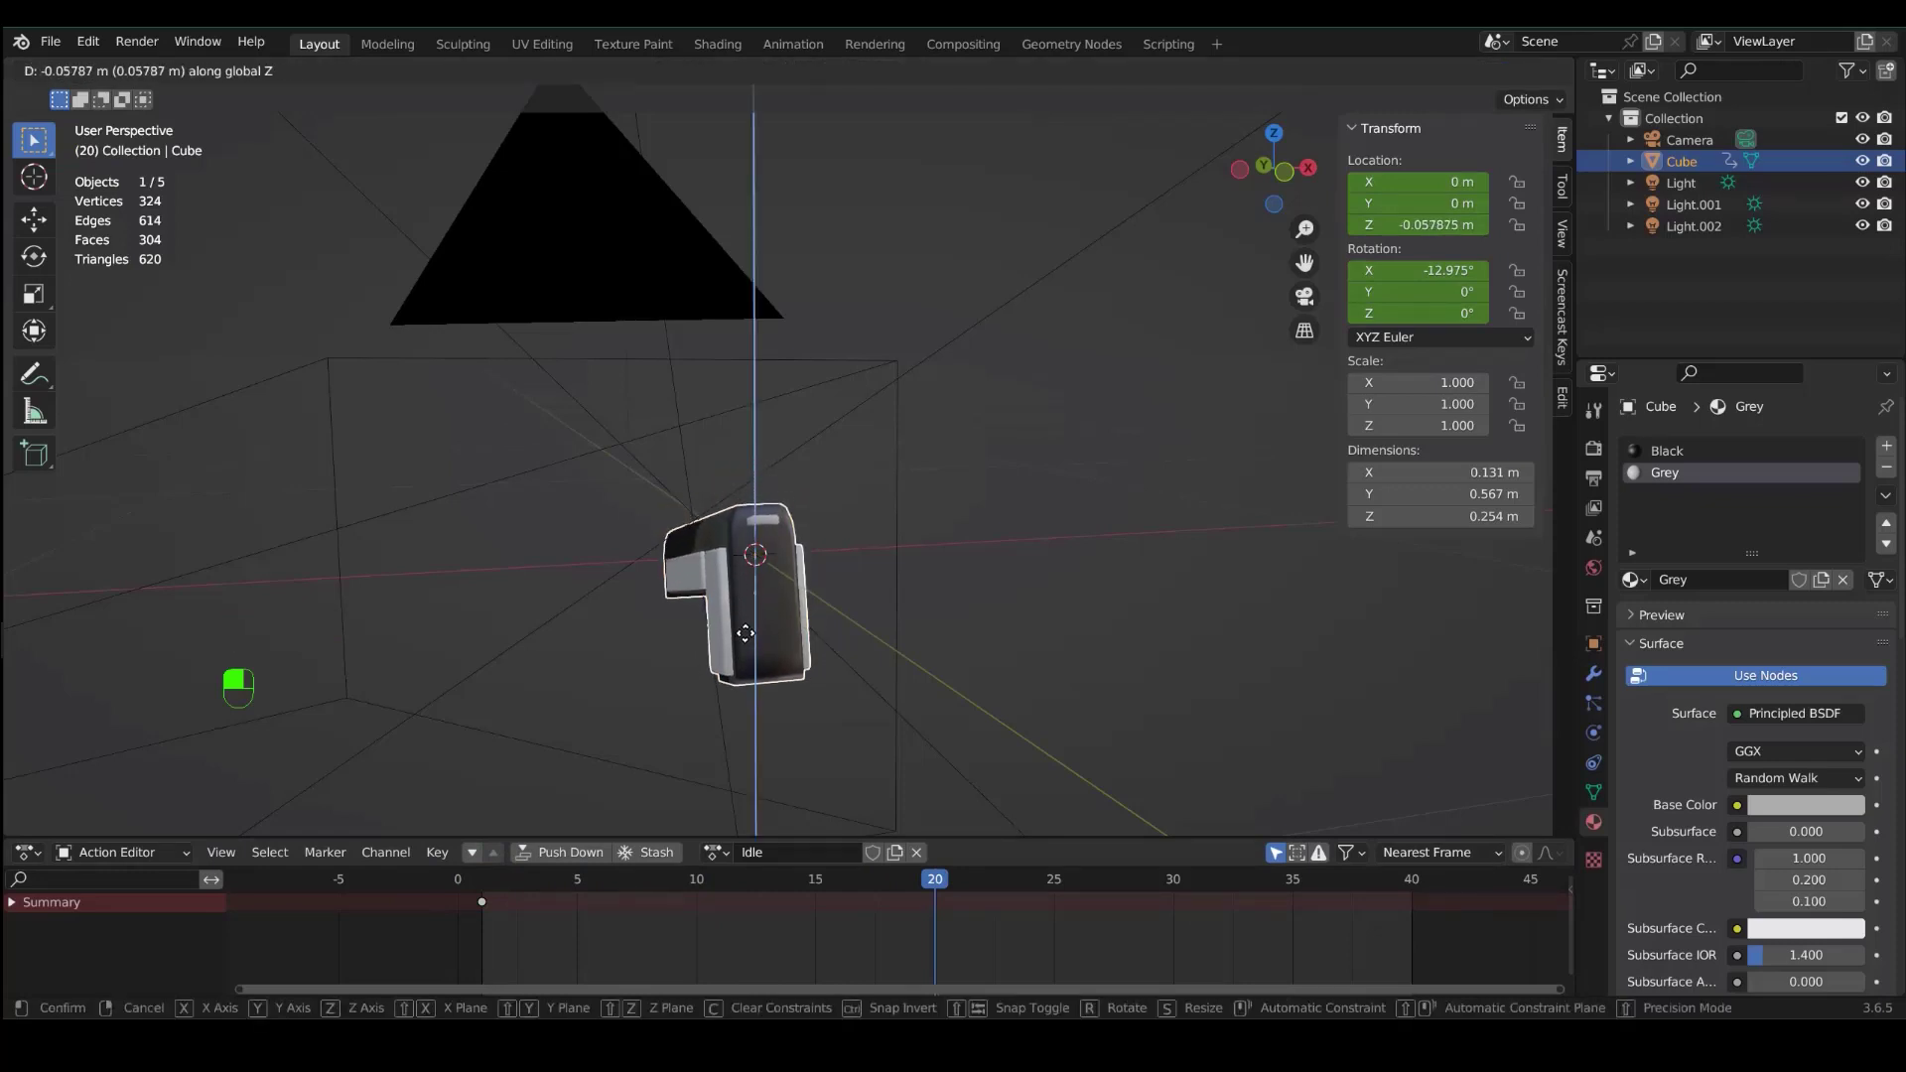
pyautogui.click(745, 635)
pyautogui.press('r')
pyautogui.press('y')
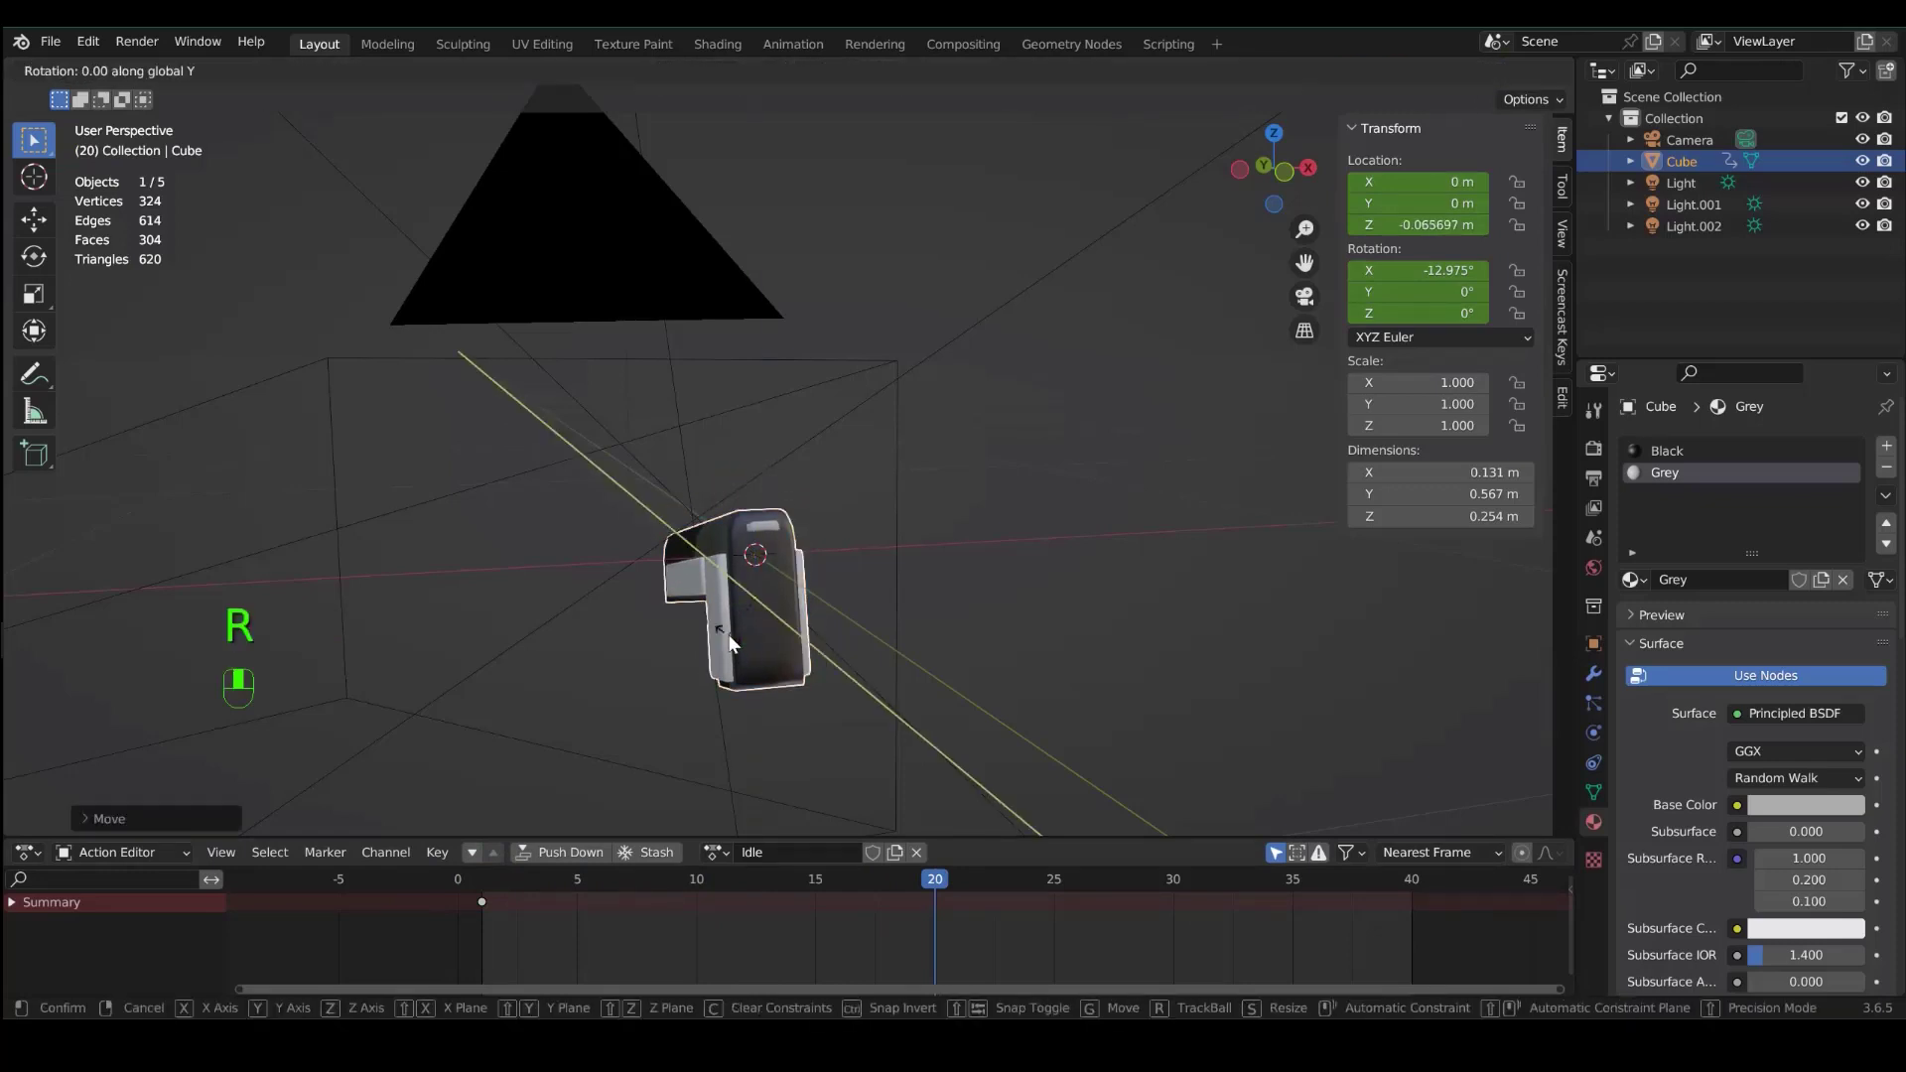
pyautogui.click(743, 635)
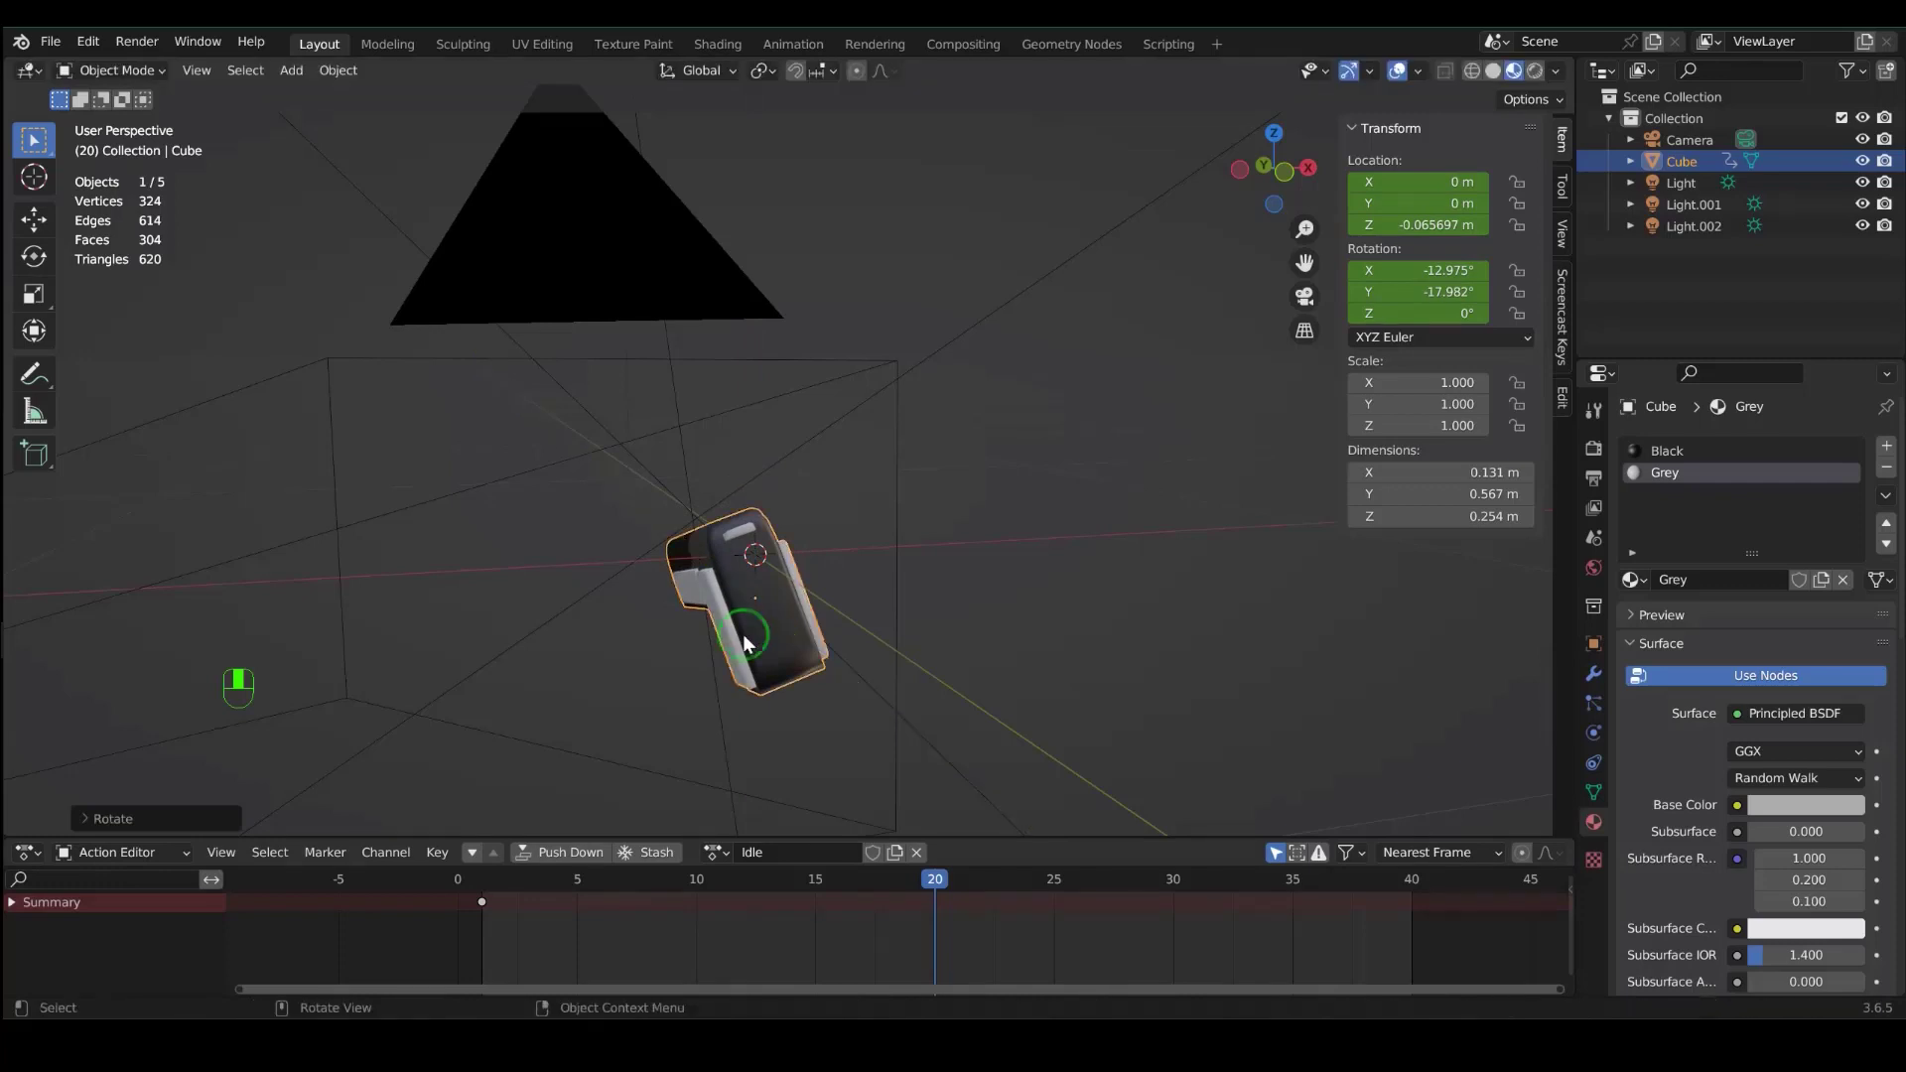
pyautogui.press('i')
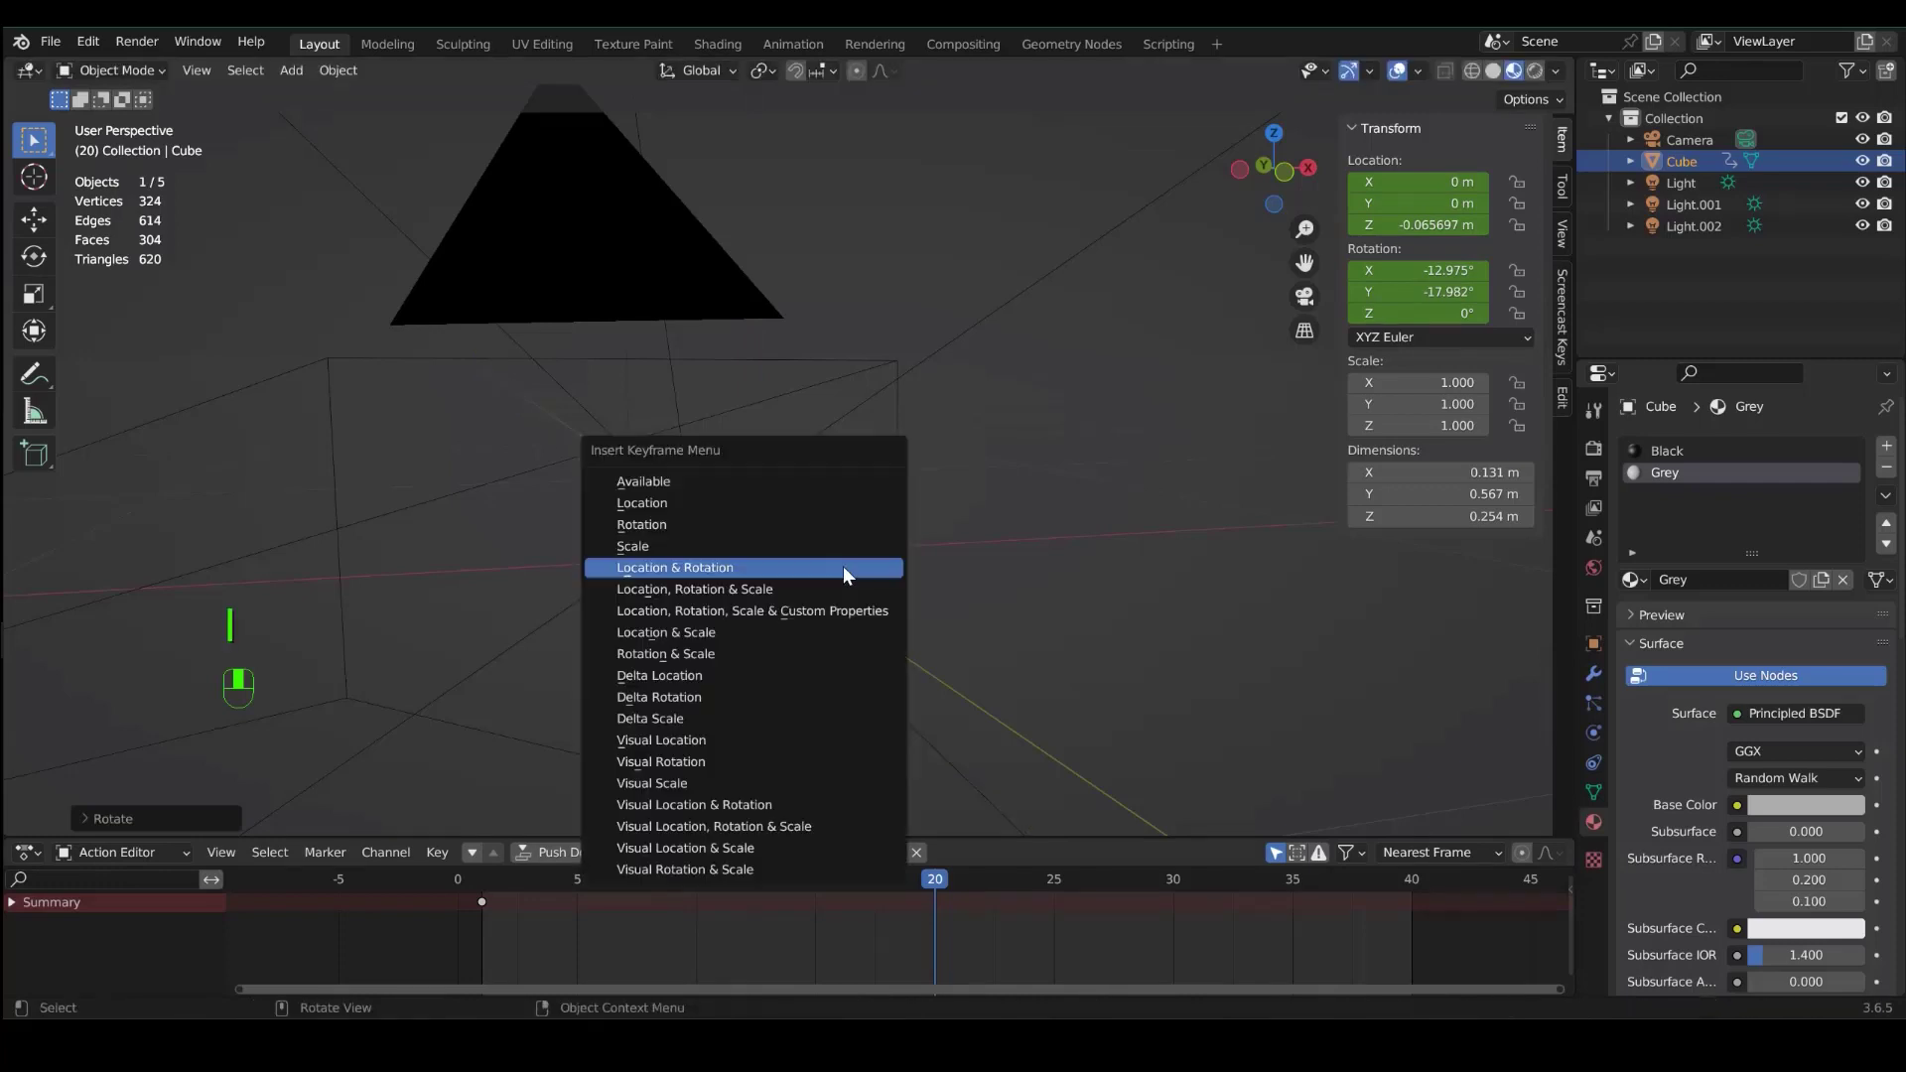
pyautogui.click(839, 567)
# - Duplicate the Idle action's frame 1 keyframe to frame 40 and play the animation back
pyautogui.click(482, 899)
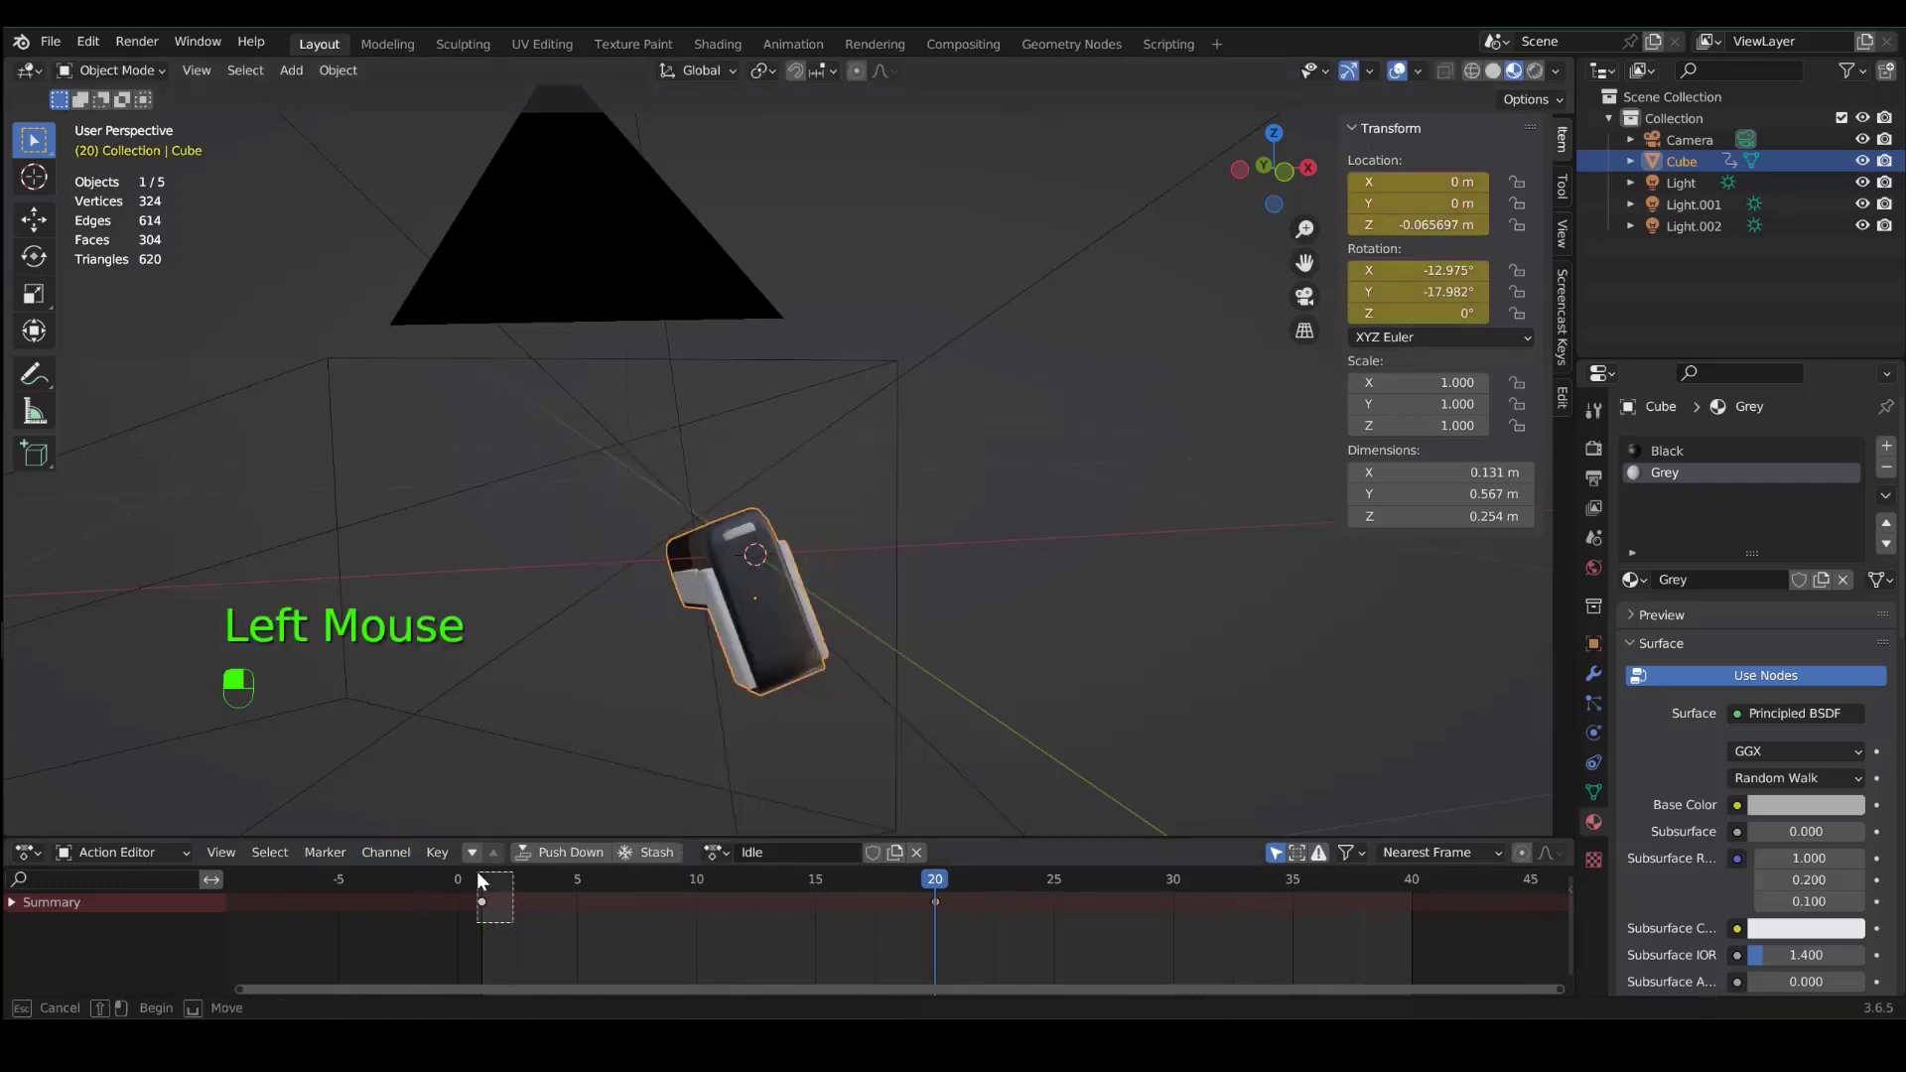
pyautogui.hotkey('shift', 'd')
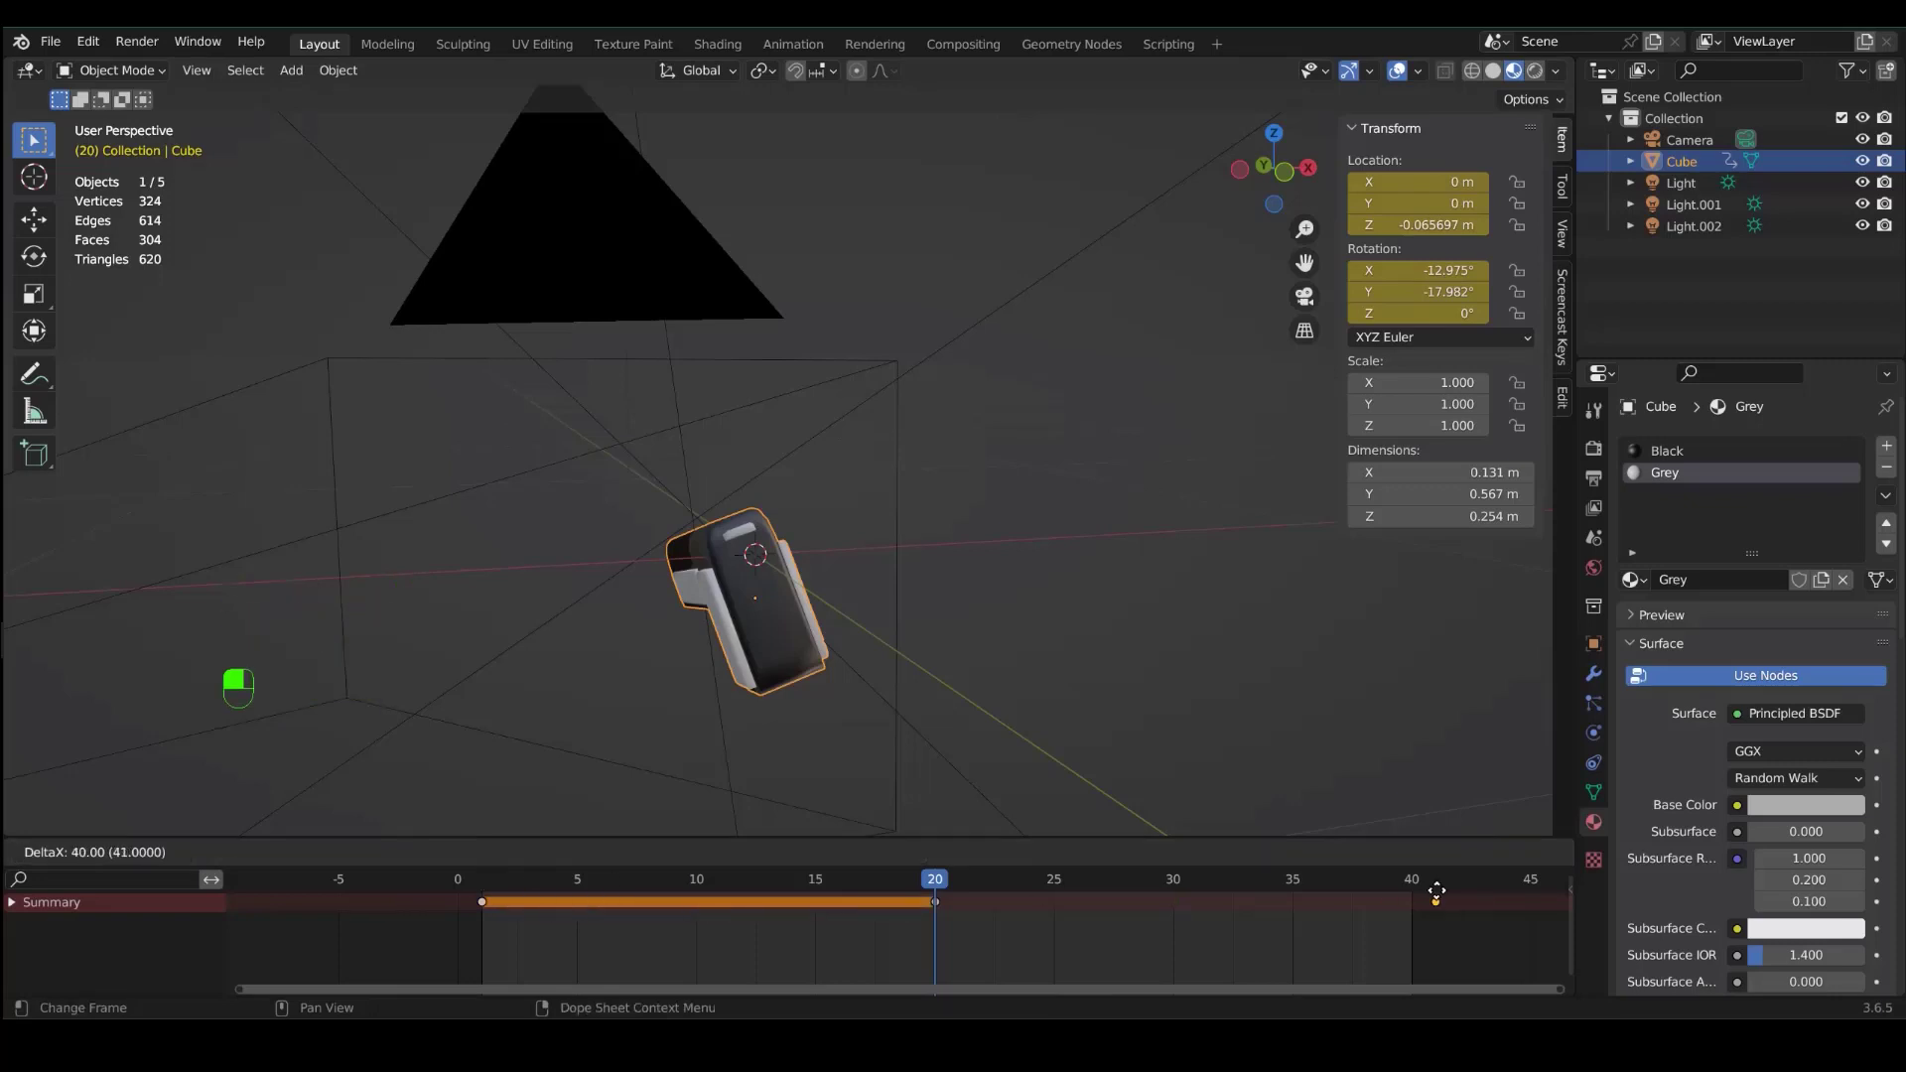
pyautogui.click(1406, 900)
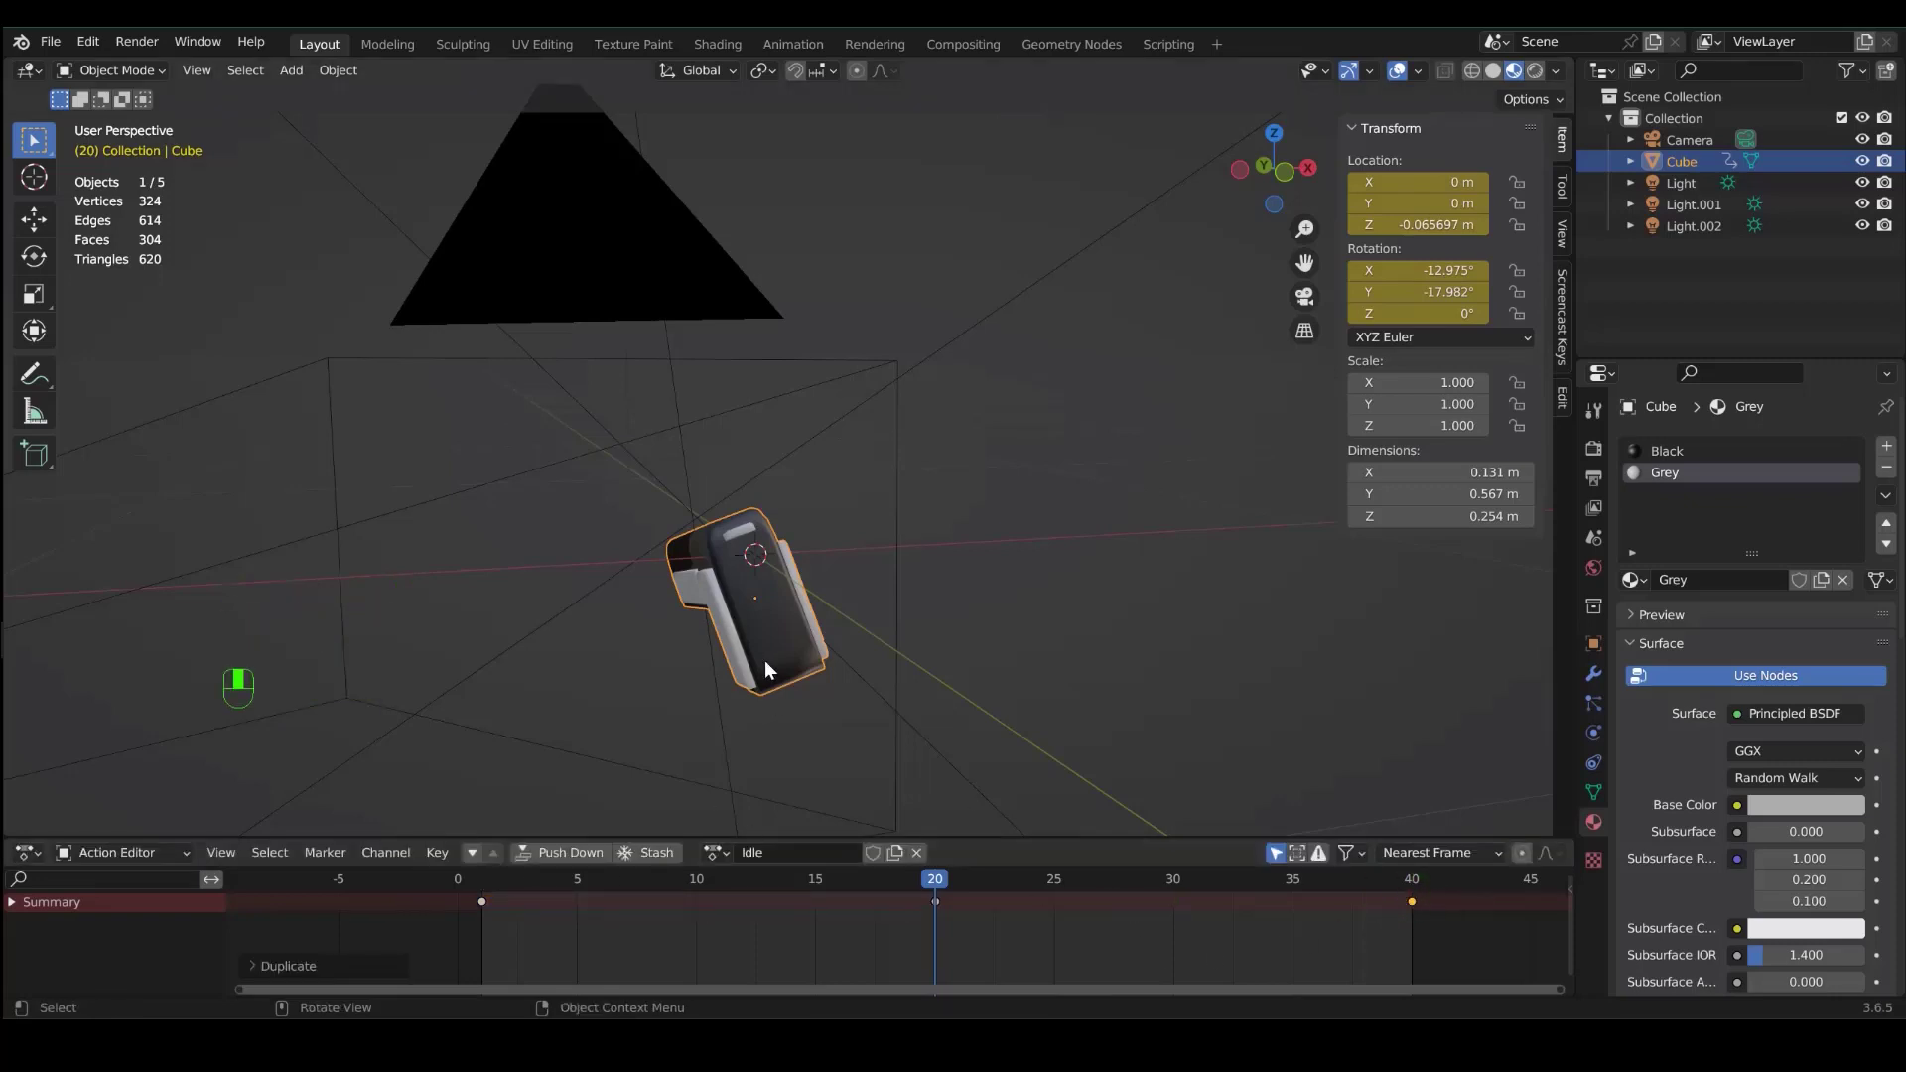
pyautogui.press('space')
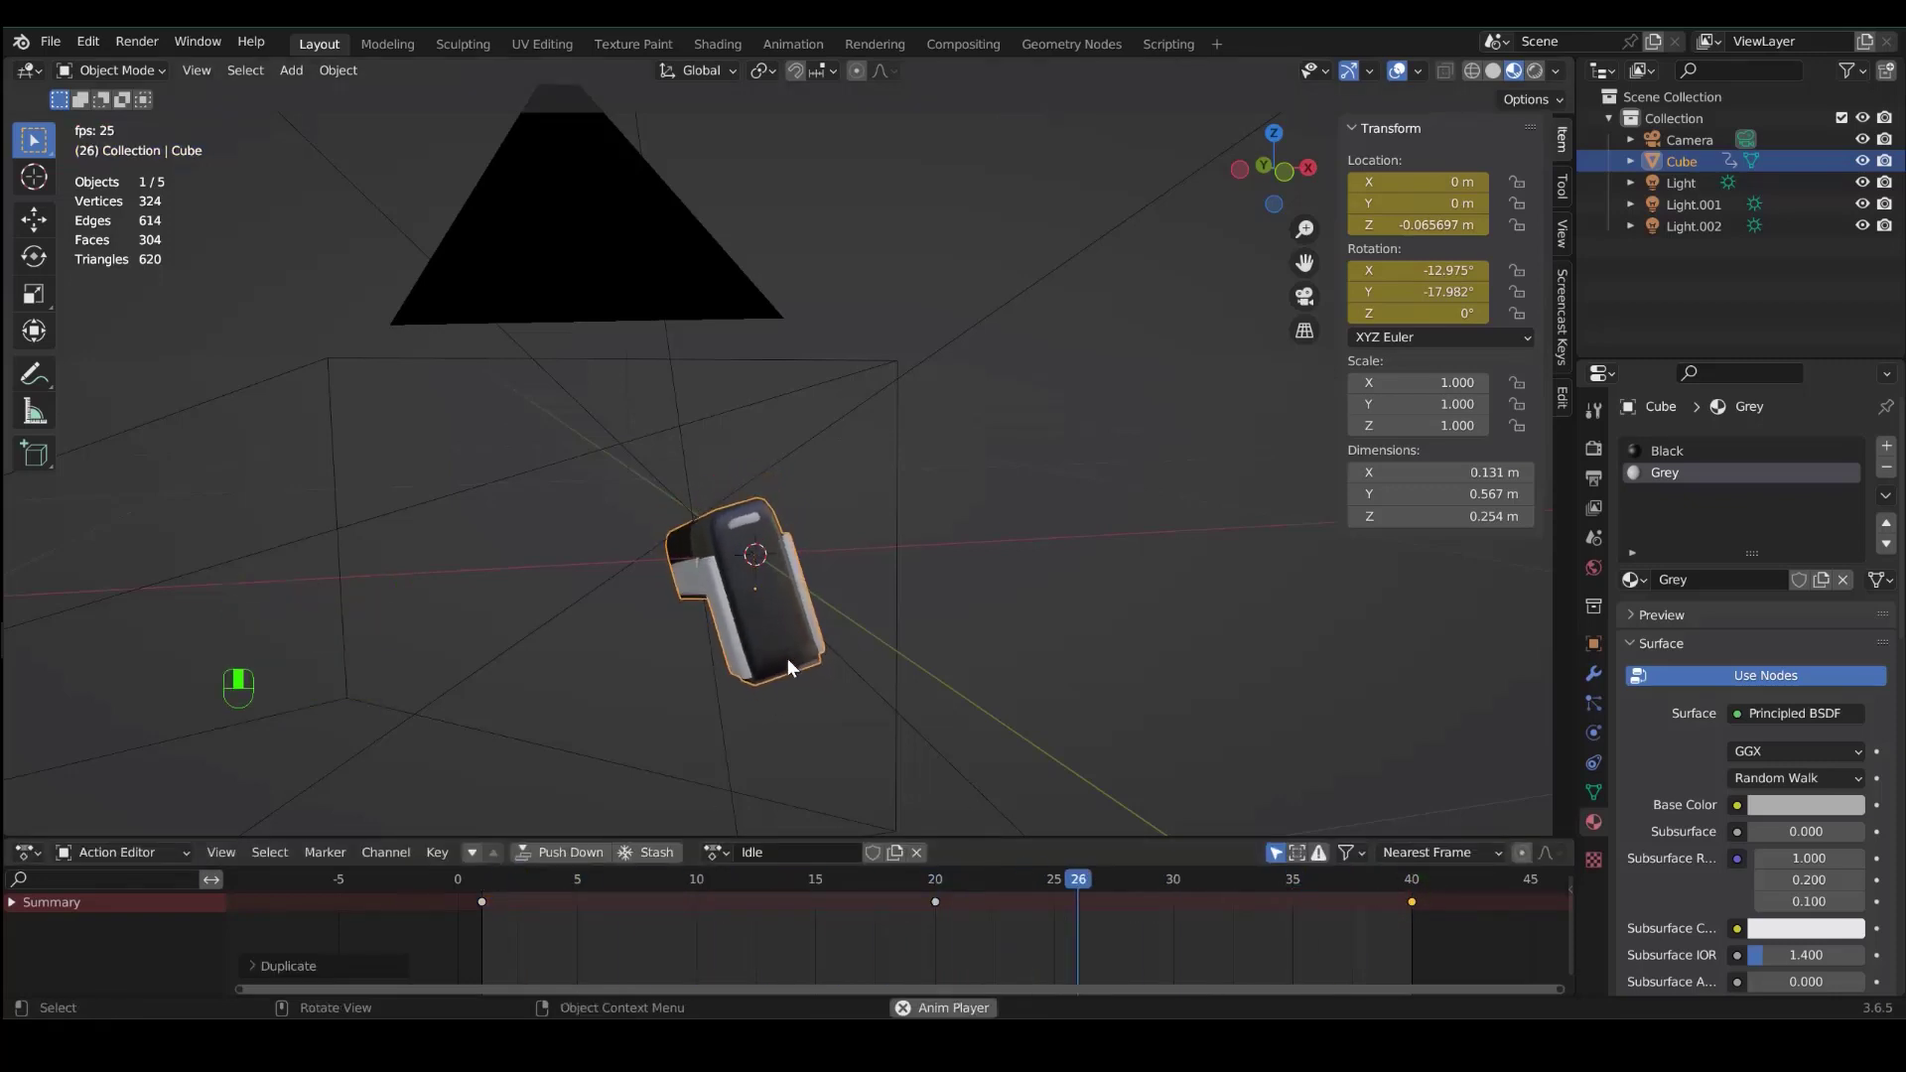
pyautogui.press('space')
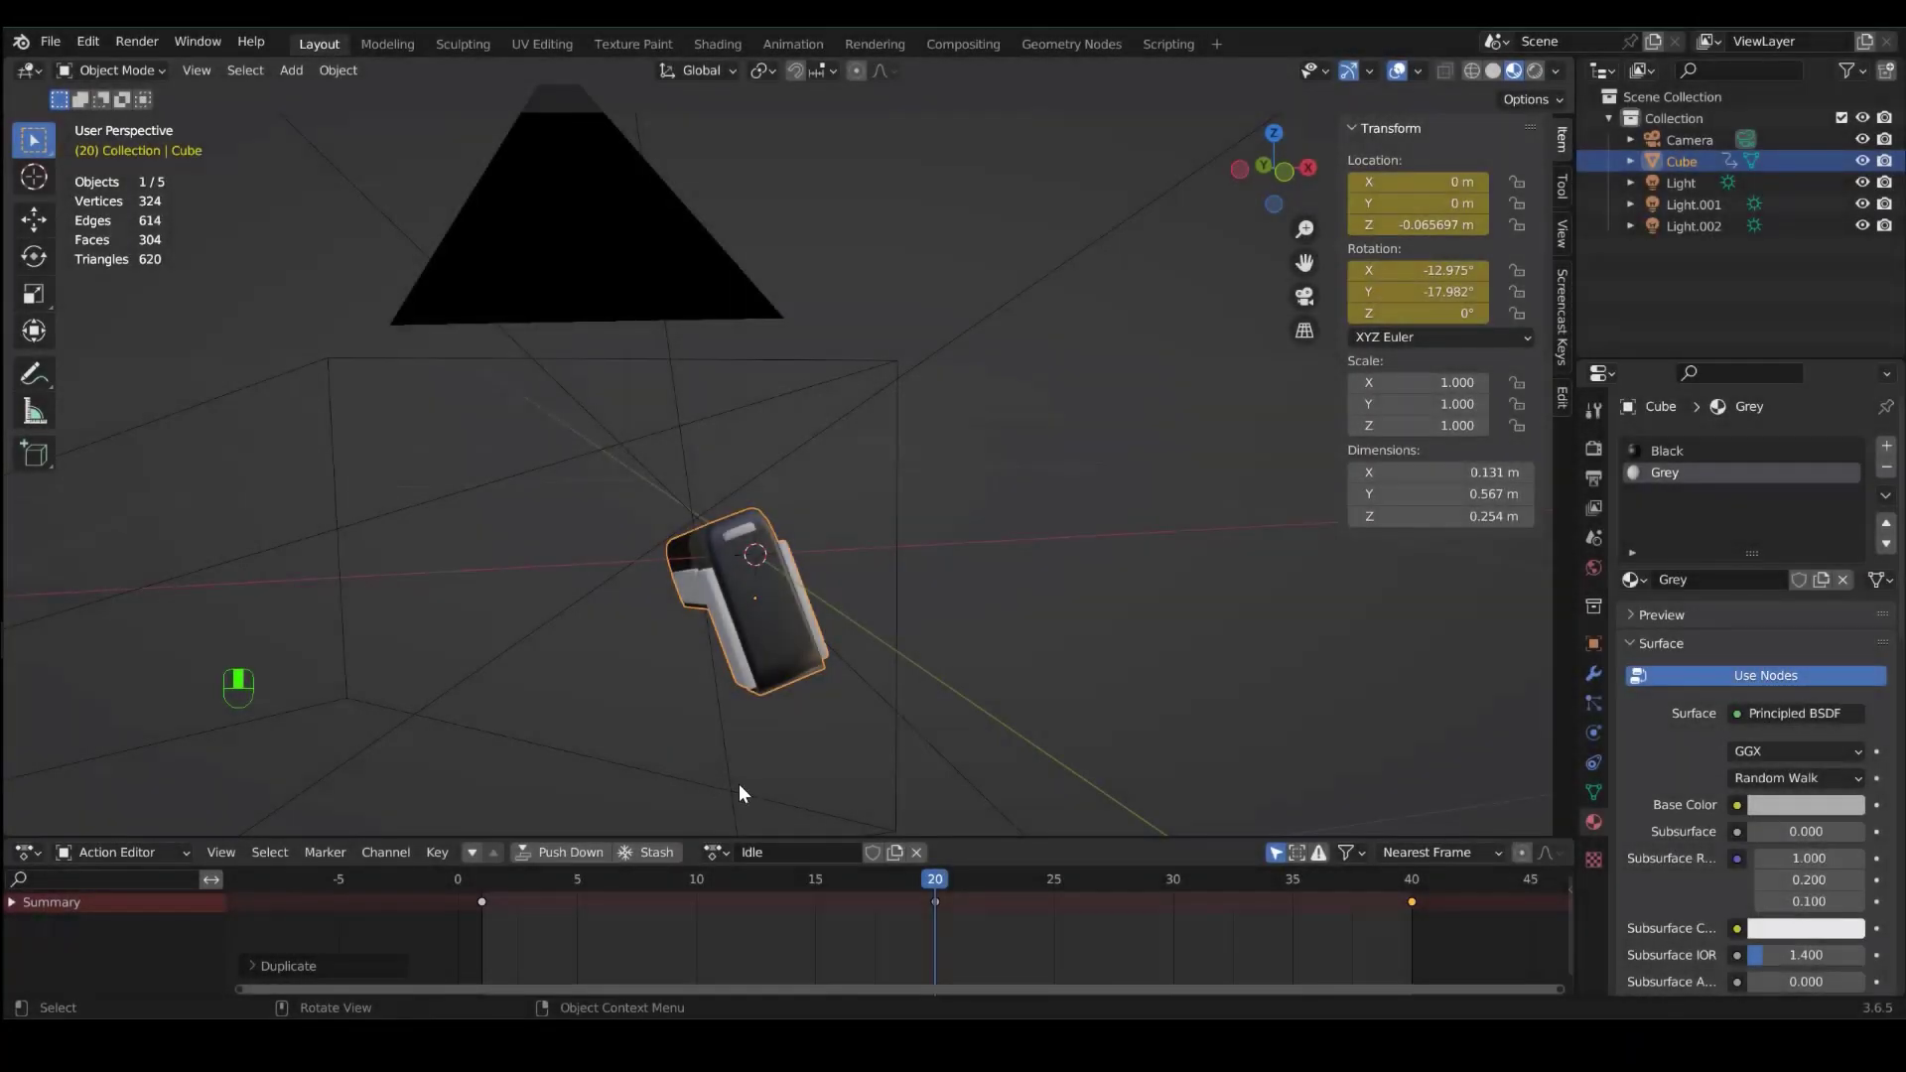
# - Stash the pistol's Walk, Idle and Shoot actions one after another
pyautogui.moveTo(722, 544); pyautogui.dragTo(659, 855, button='middle')
pyautogui.click(654, 852)
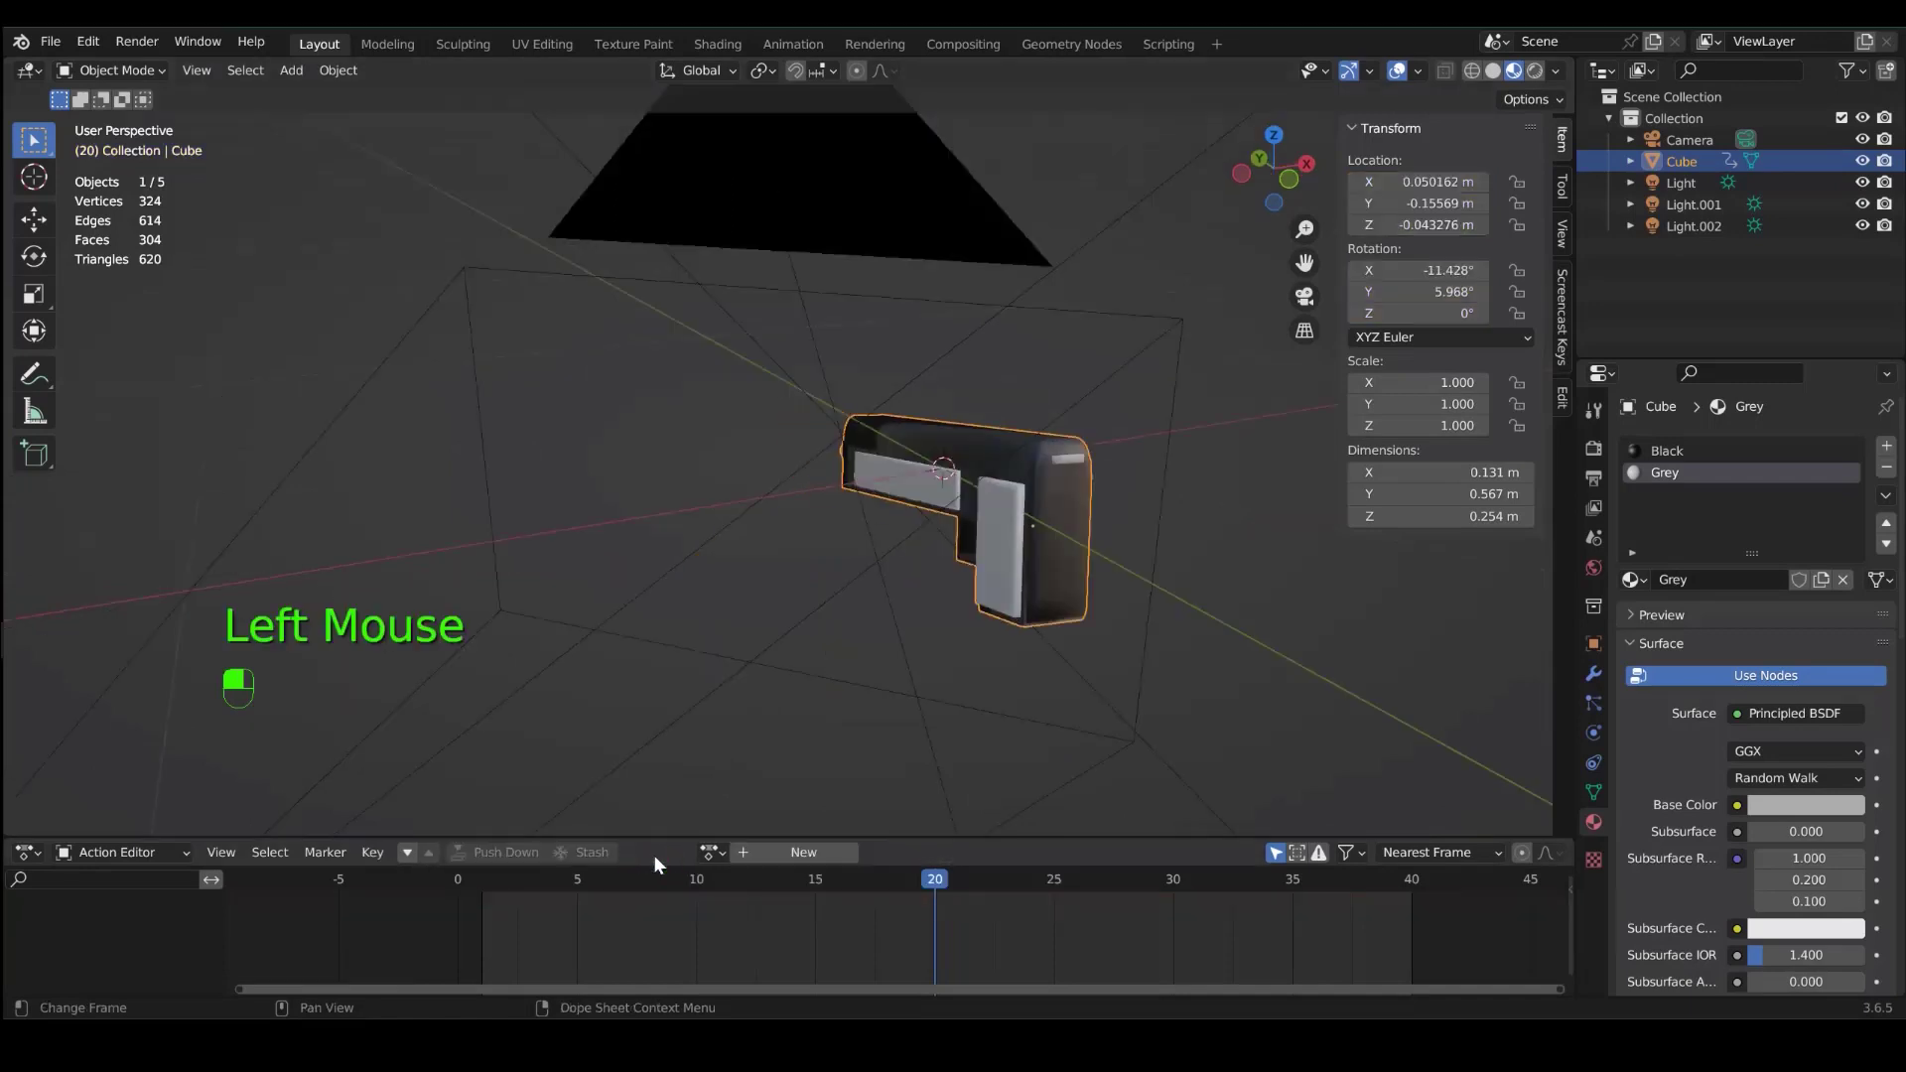
pyautogui.click(711, 852)
pyautogui.click(754, 632)
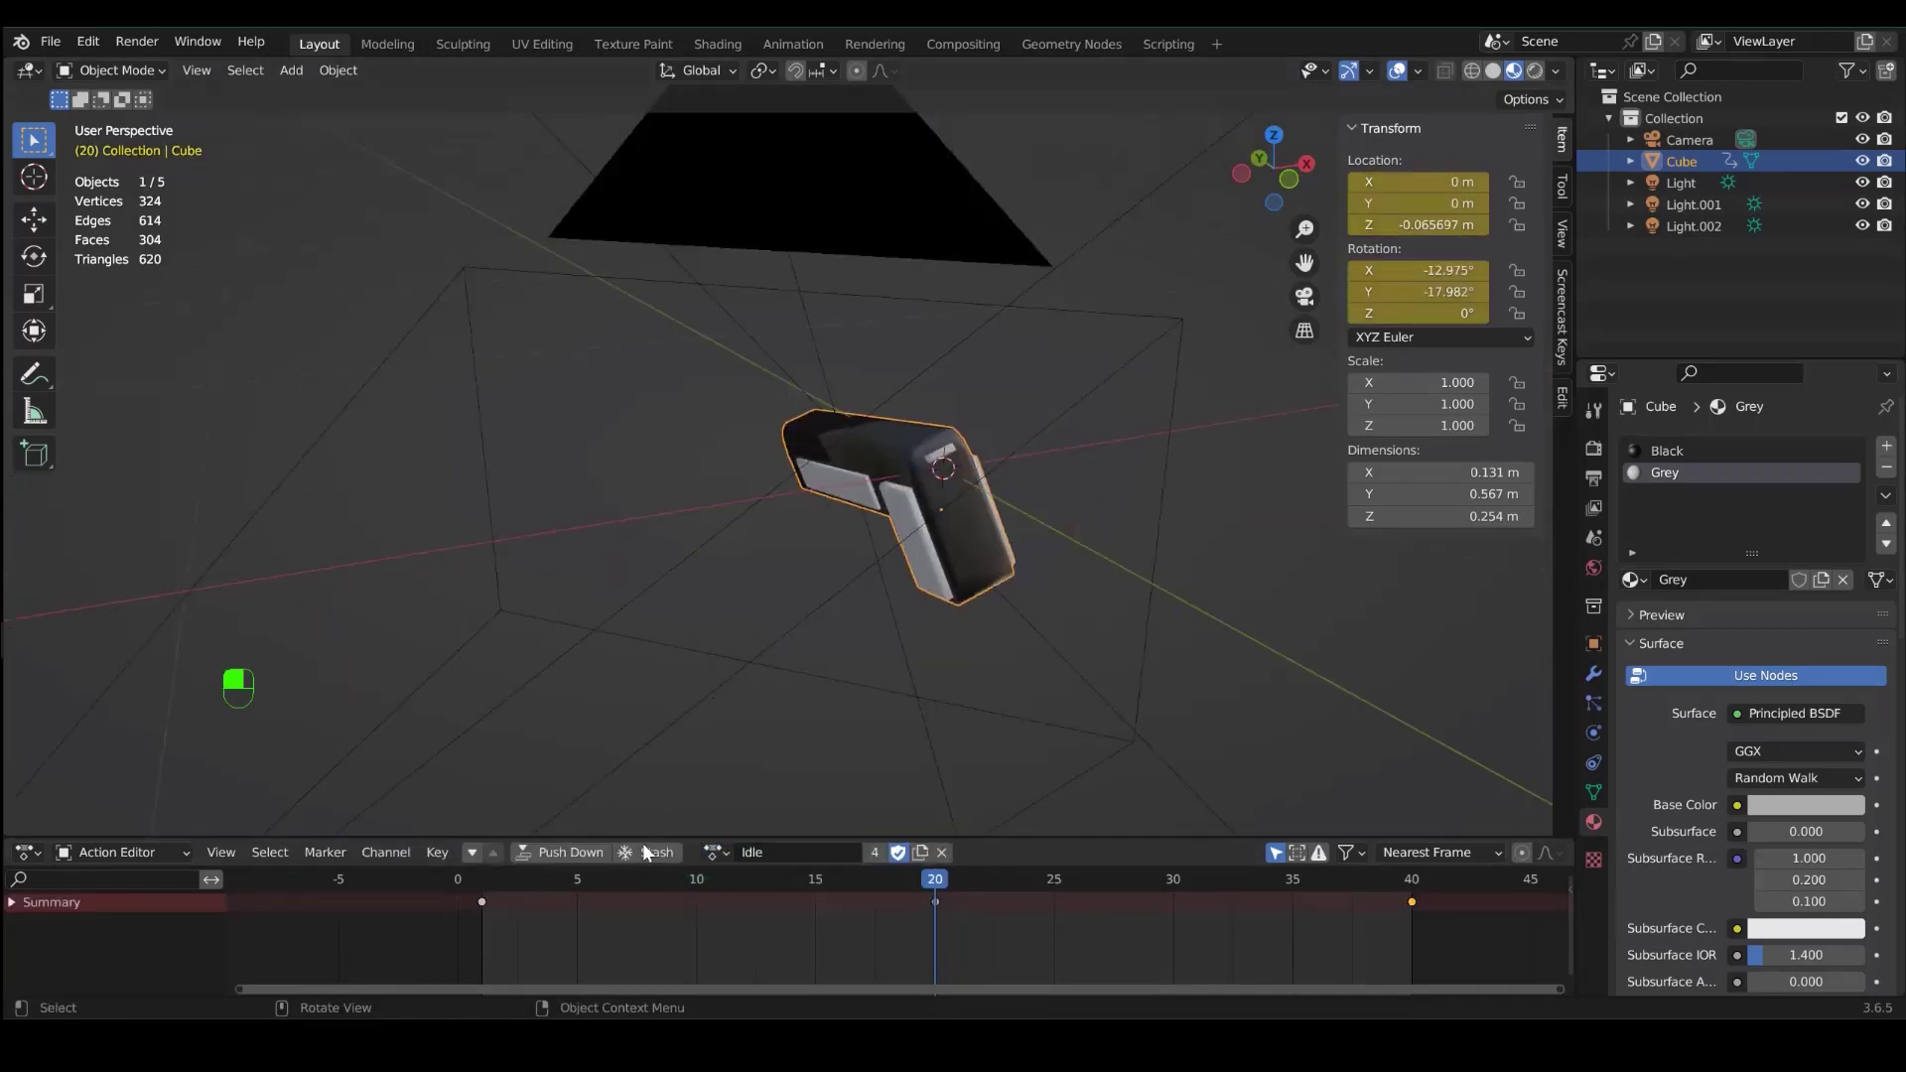
pyautogui.click(576, 851)
pyautogui.click(727, 852)
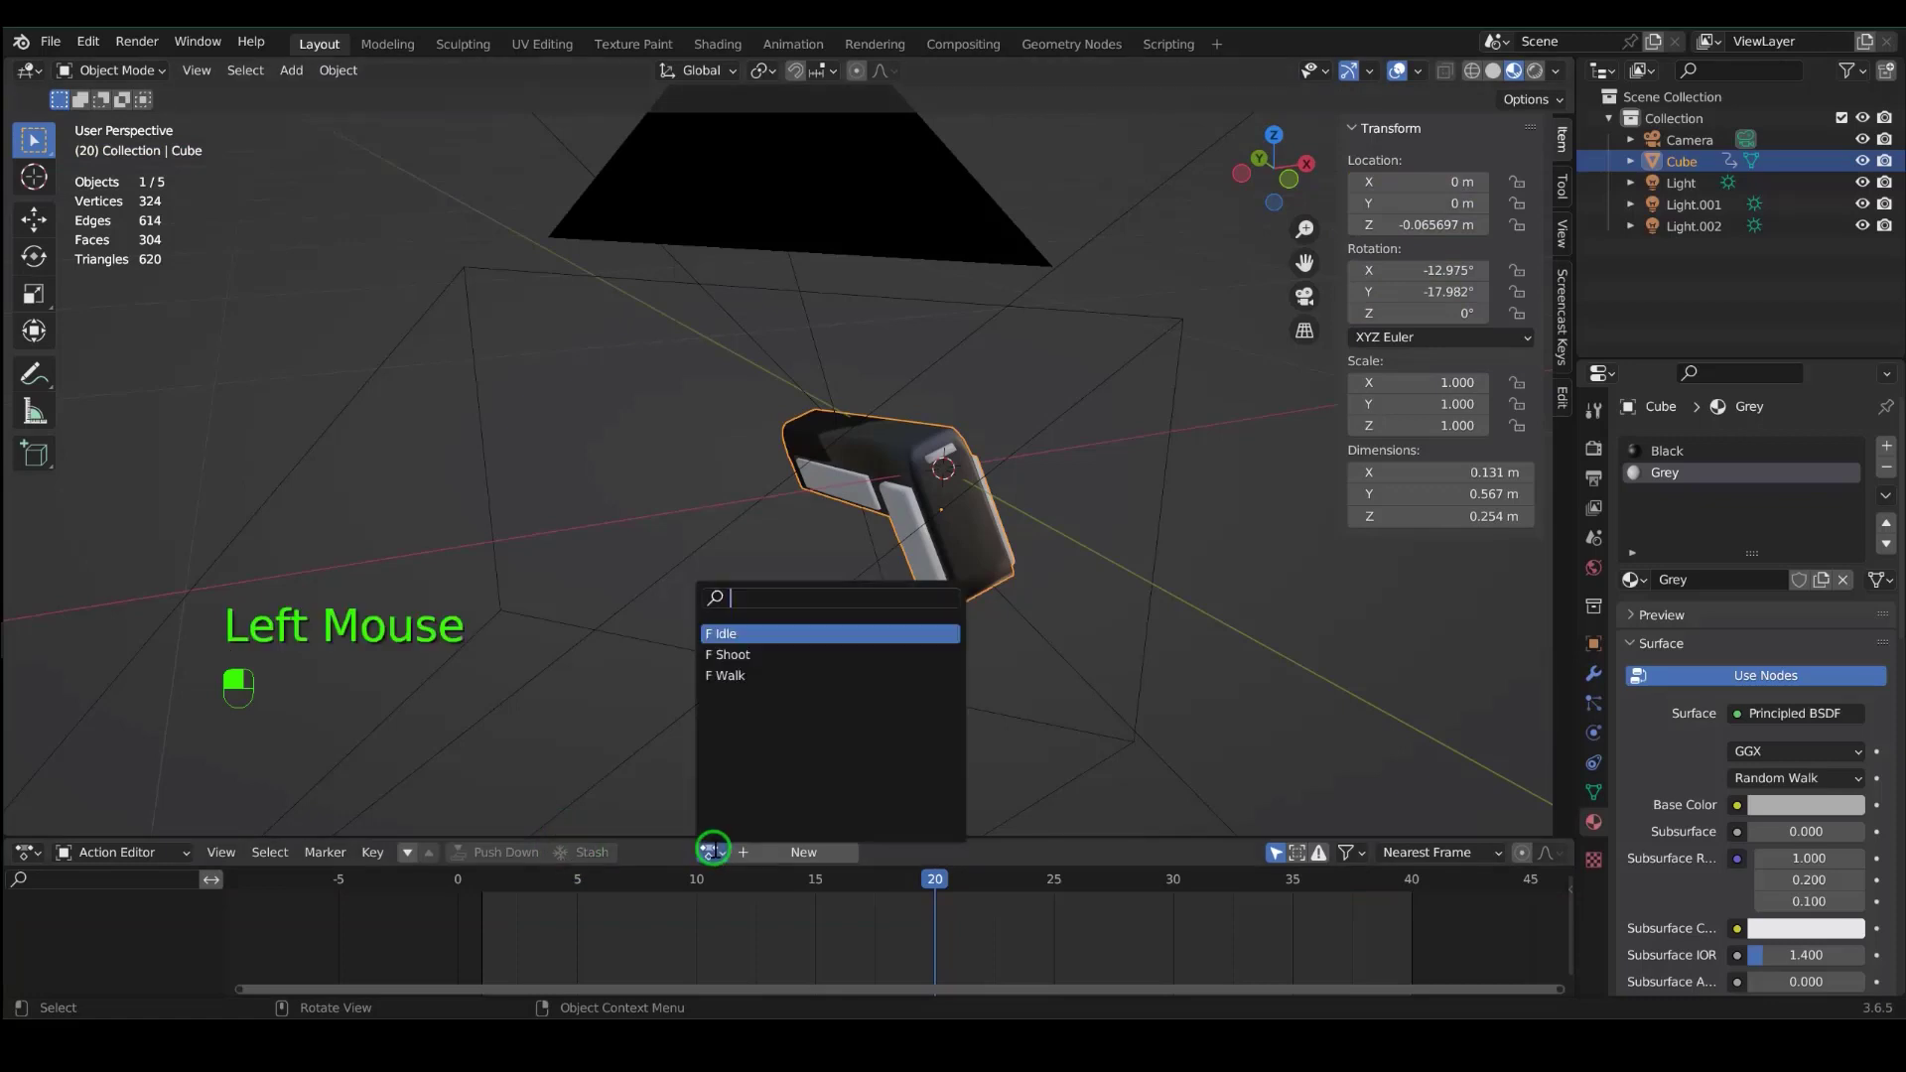
pyautogui.click(769, 651)
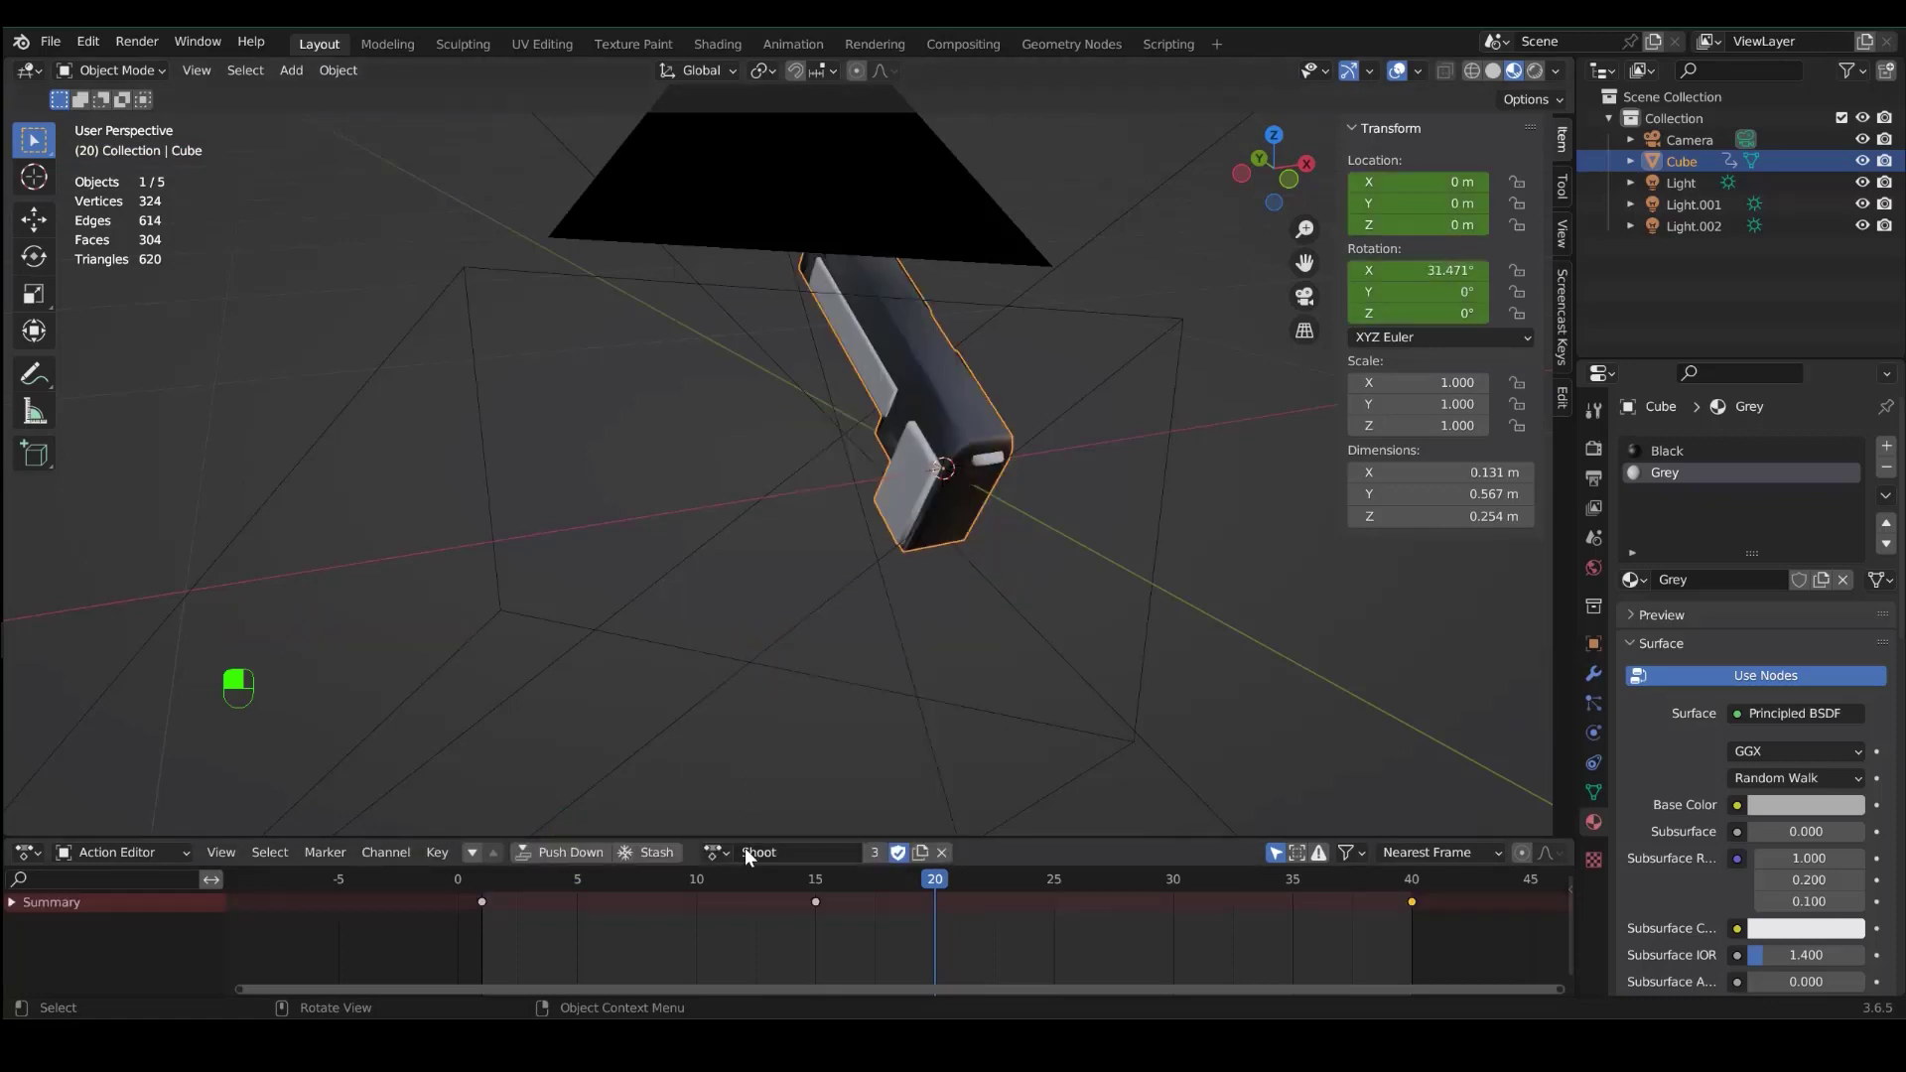
pyautogui.click(665, 854)
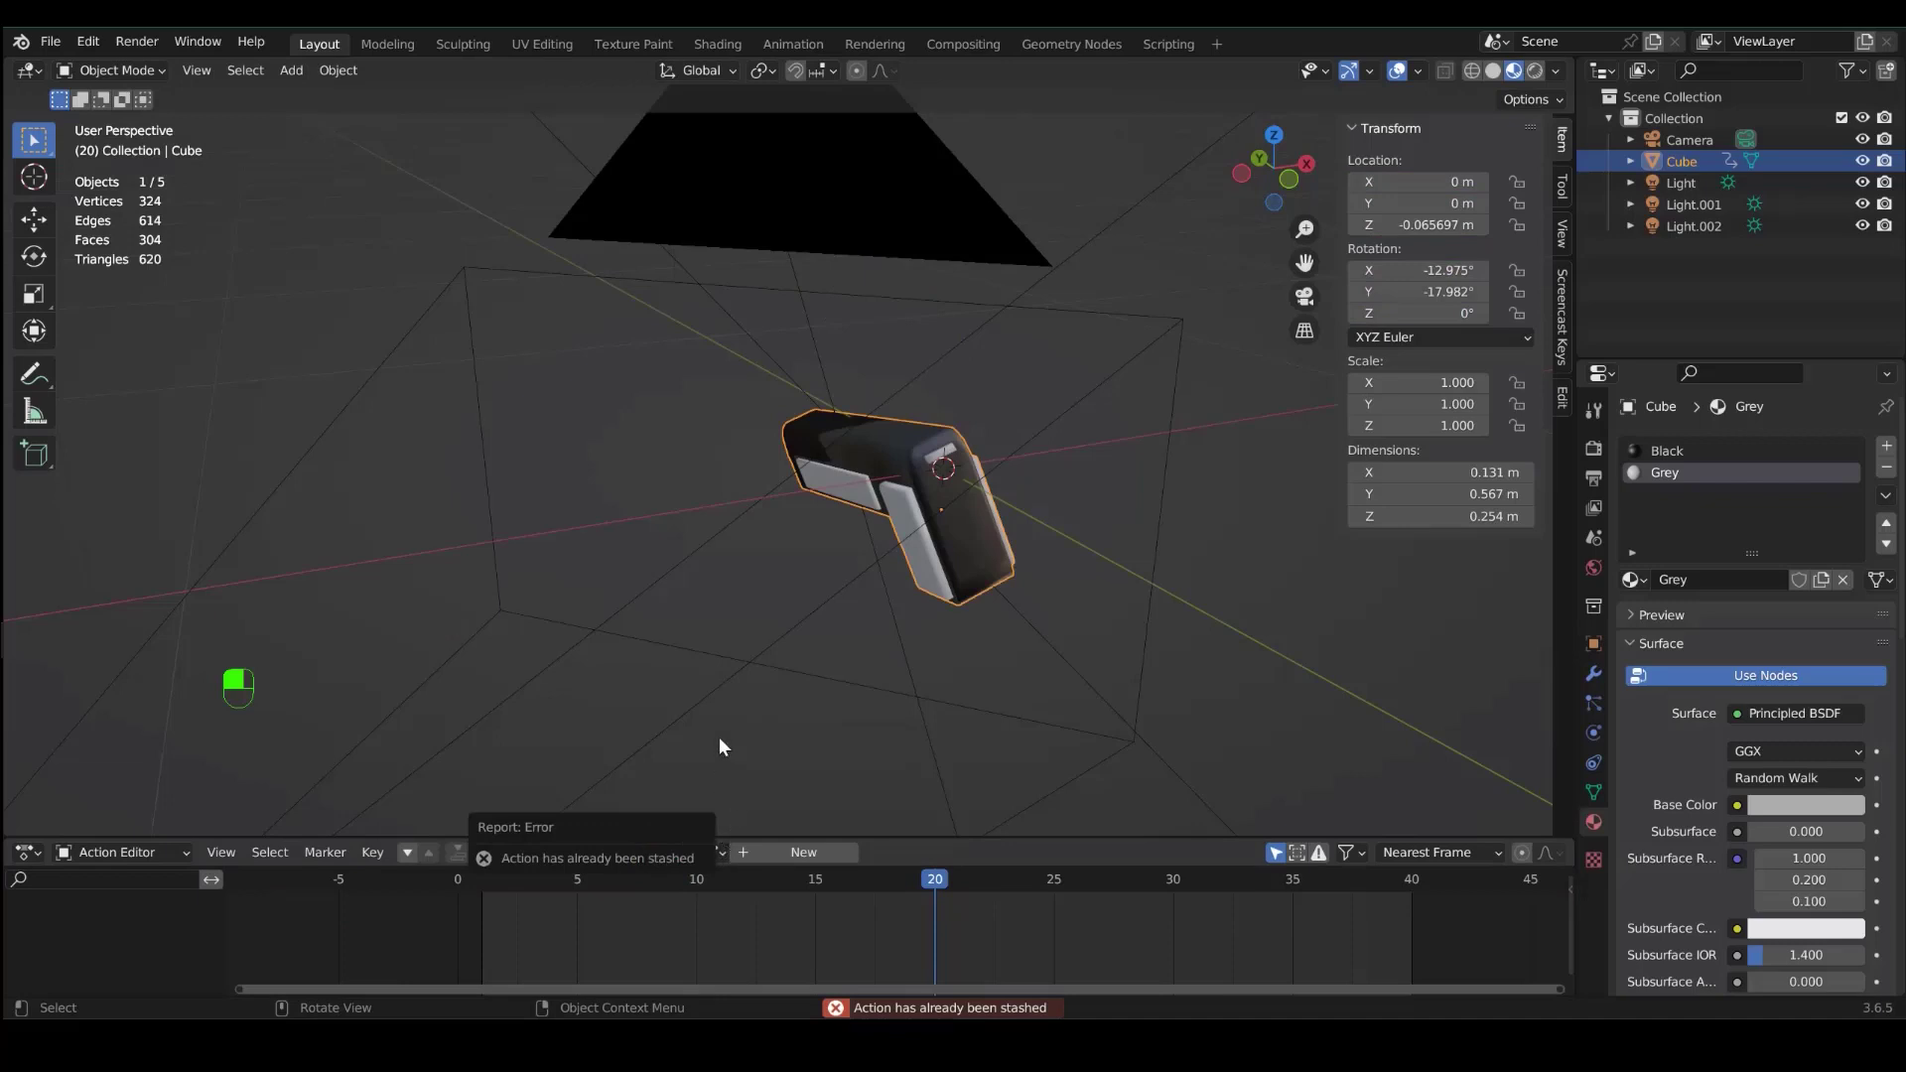
# - Make Walk the pistol's active action again and stash it
pyautogui.click(706, 856)
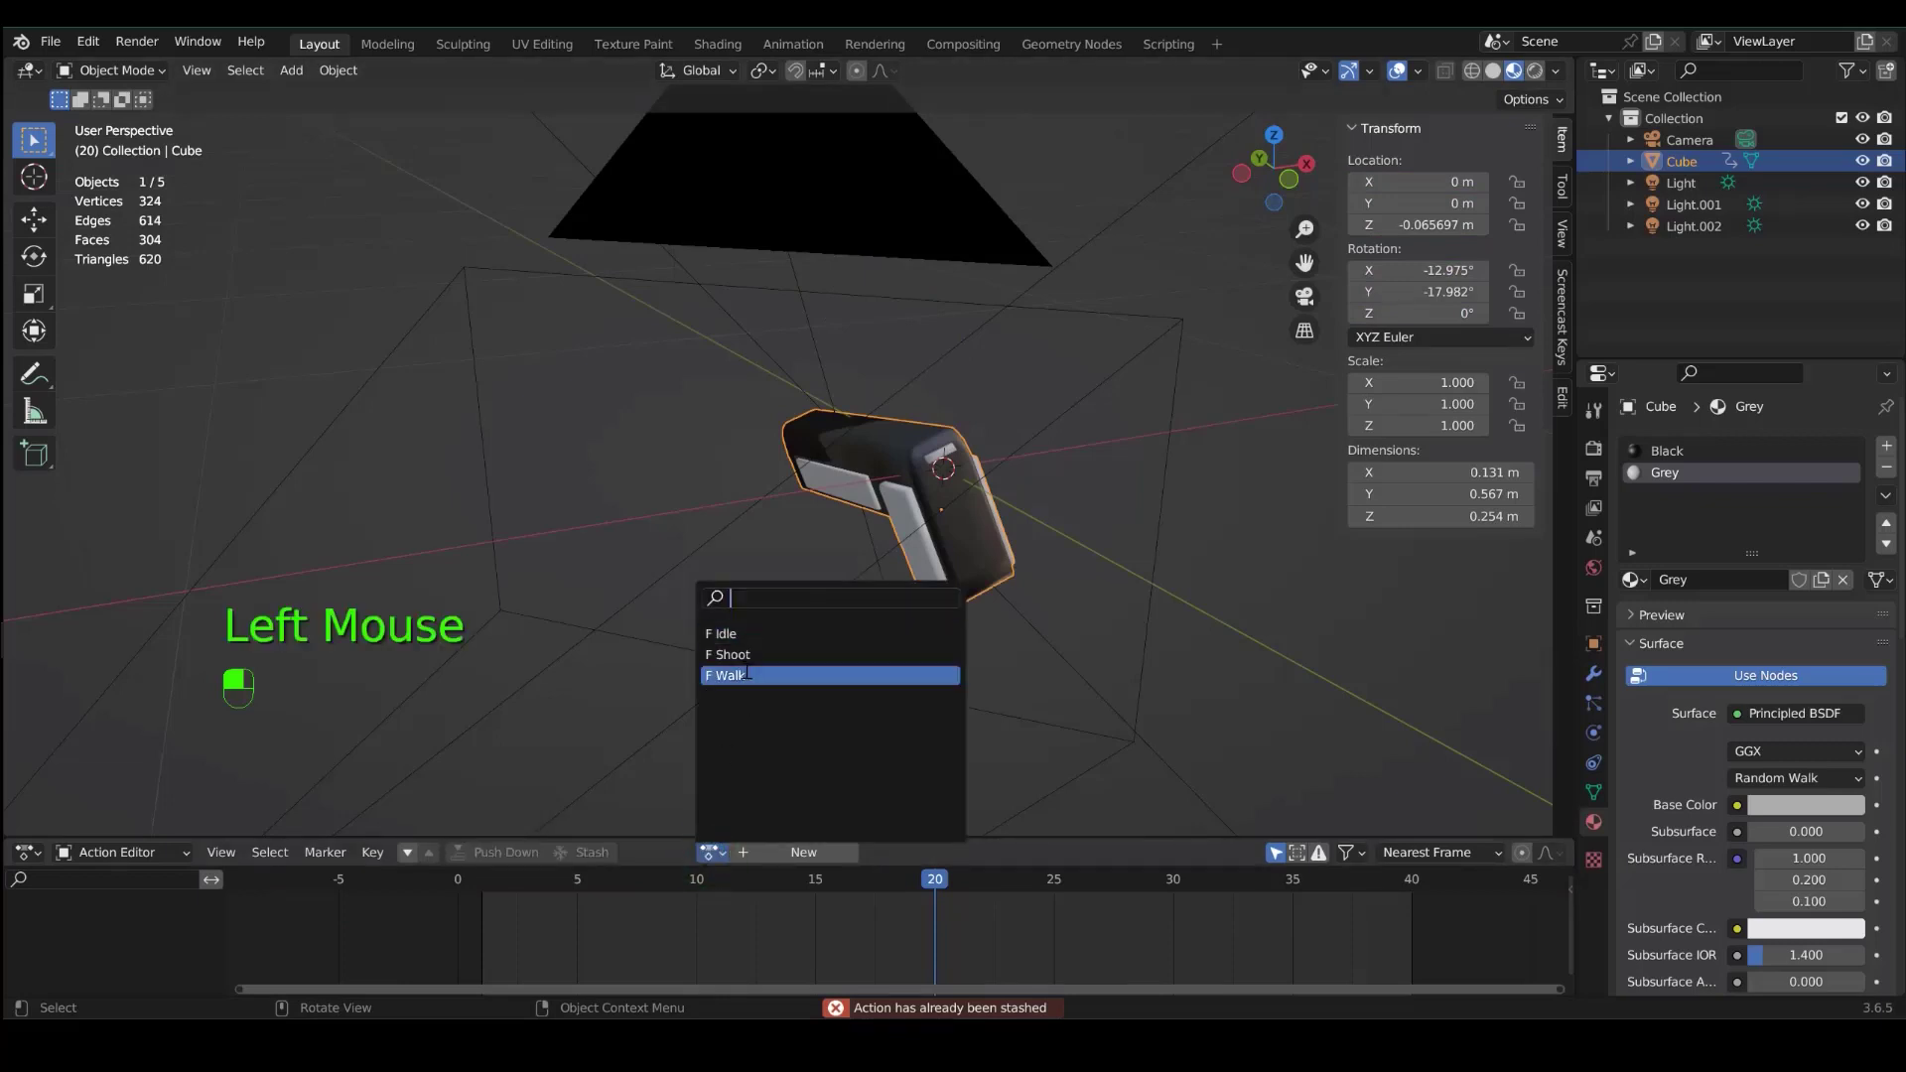
pyautogui.click(730, 673)
pyautogui.click(706, 855)
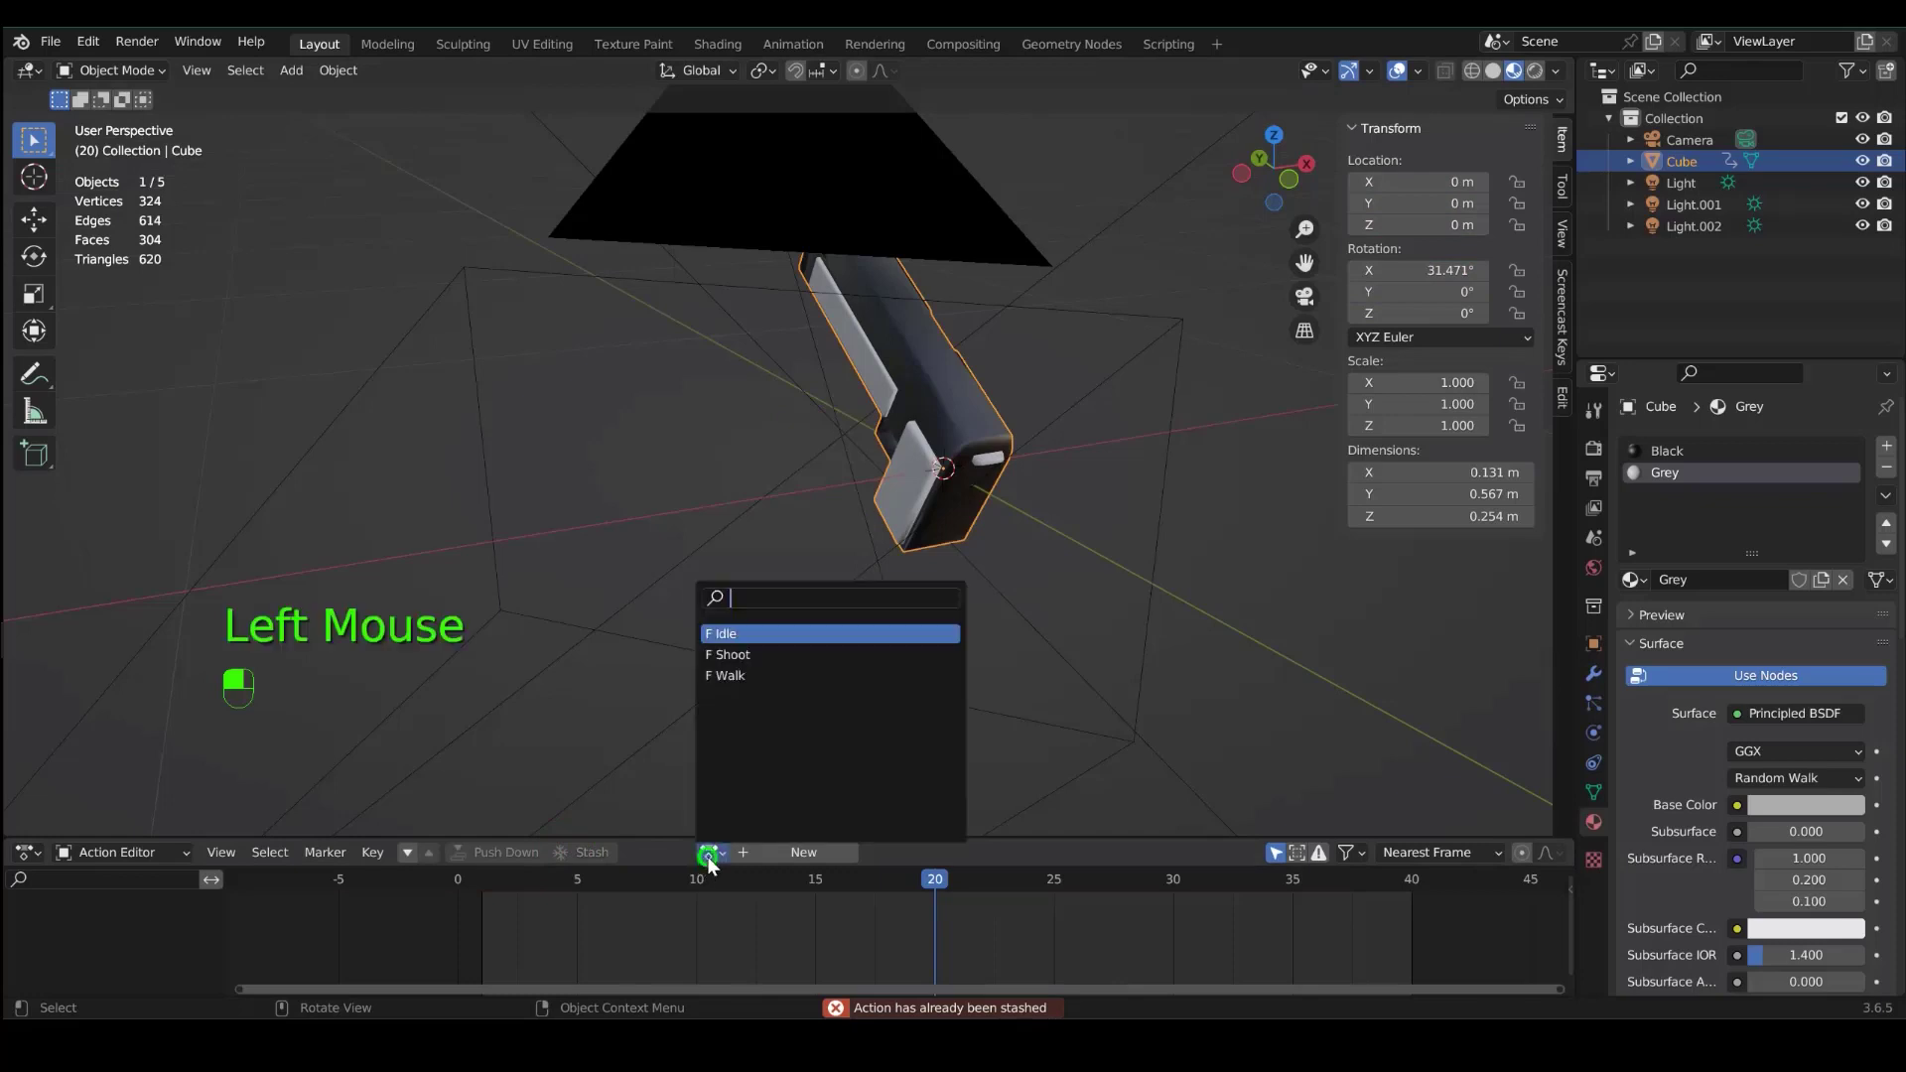
pyautogui.click(740, 681)
pyautogui.click(711, 852)
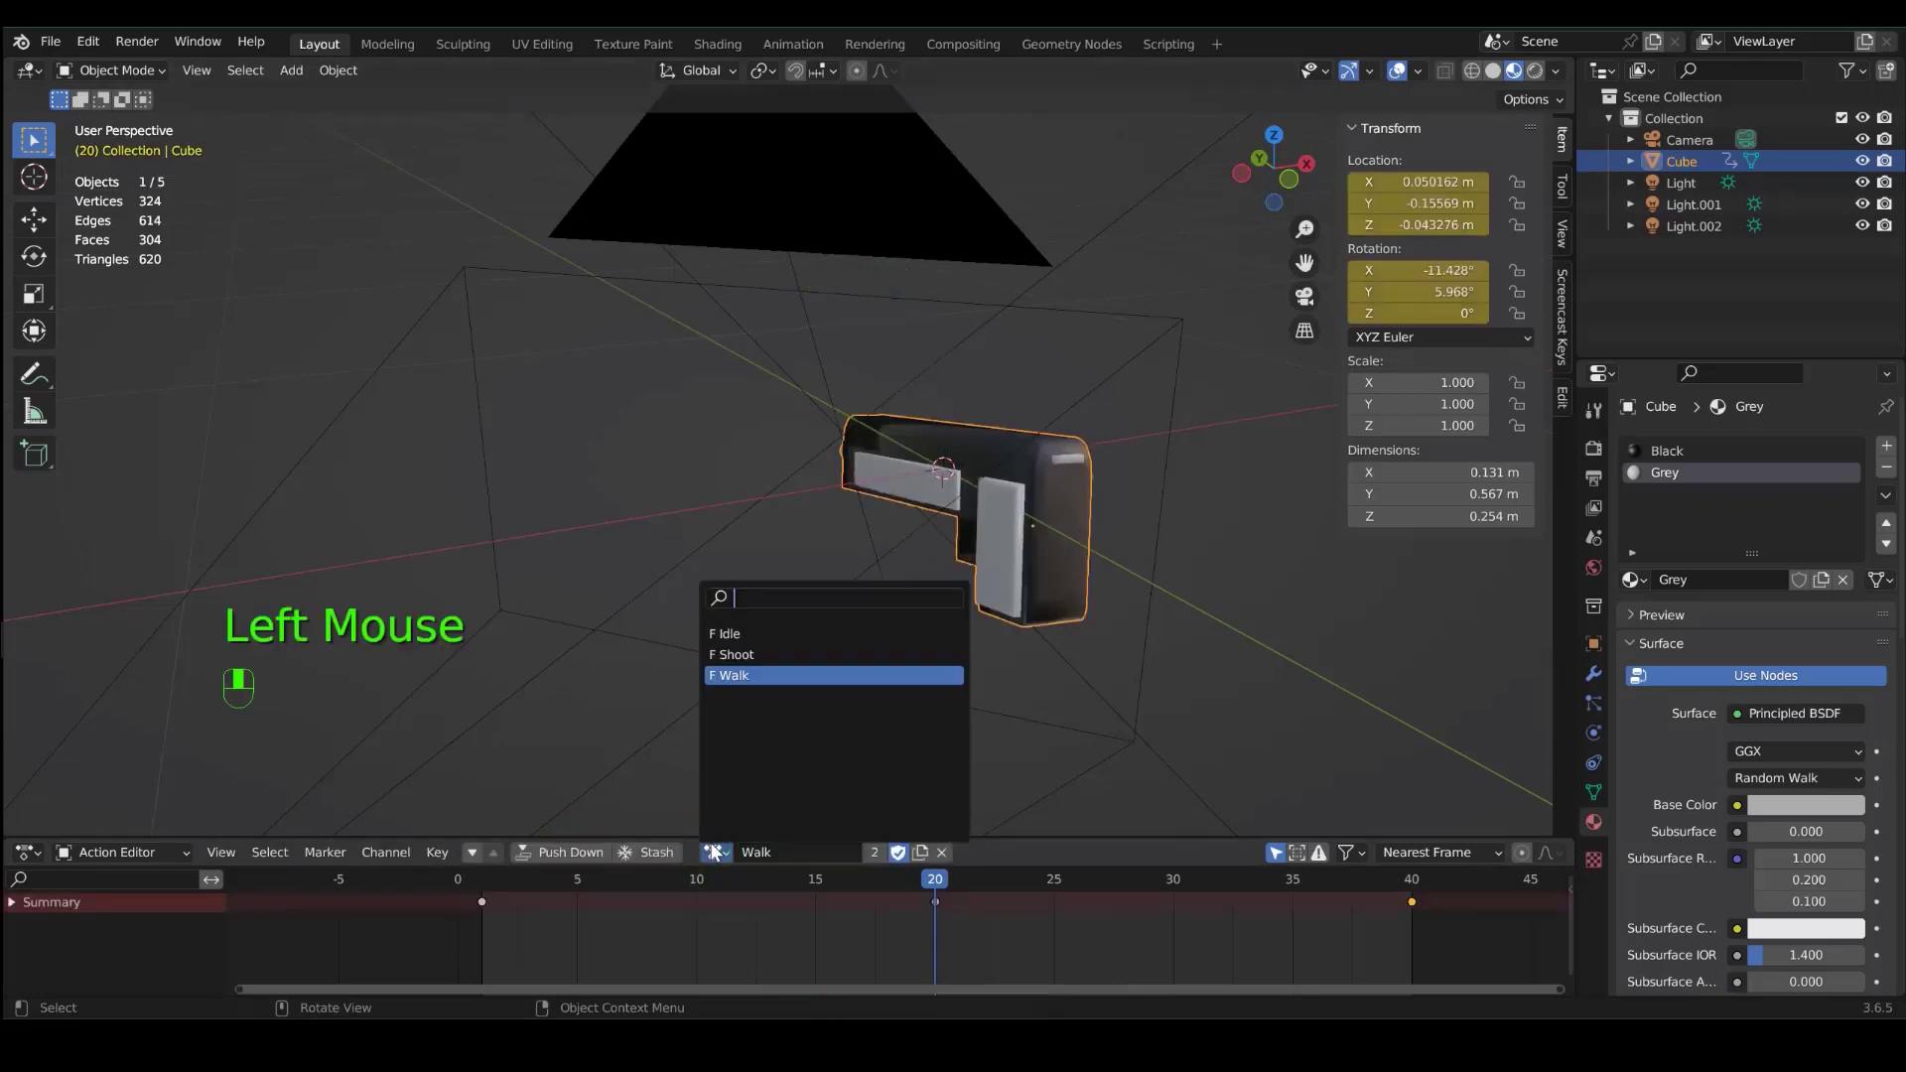
pyautogui.click(663, 860)
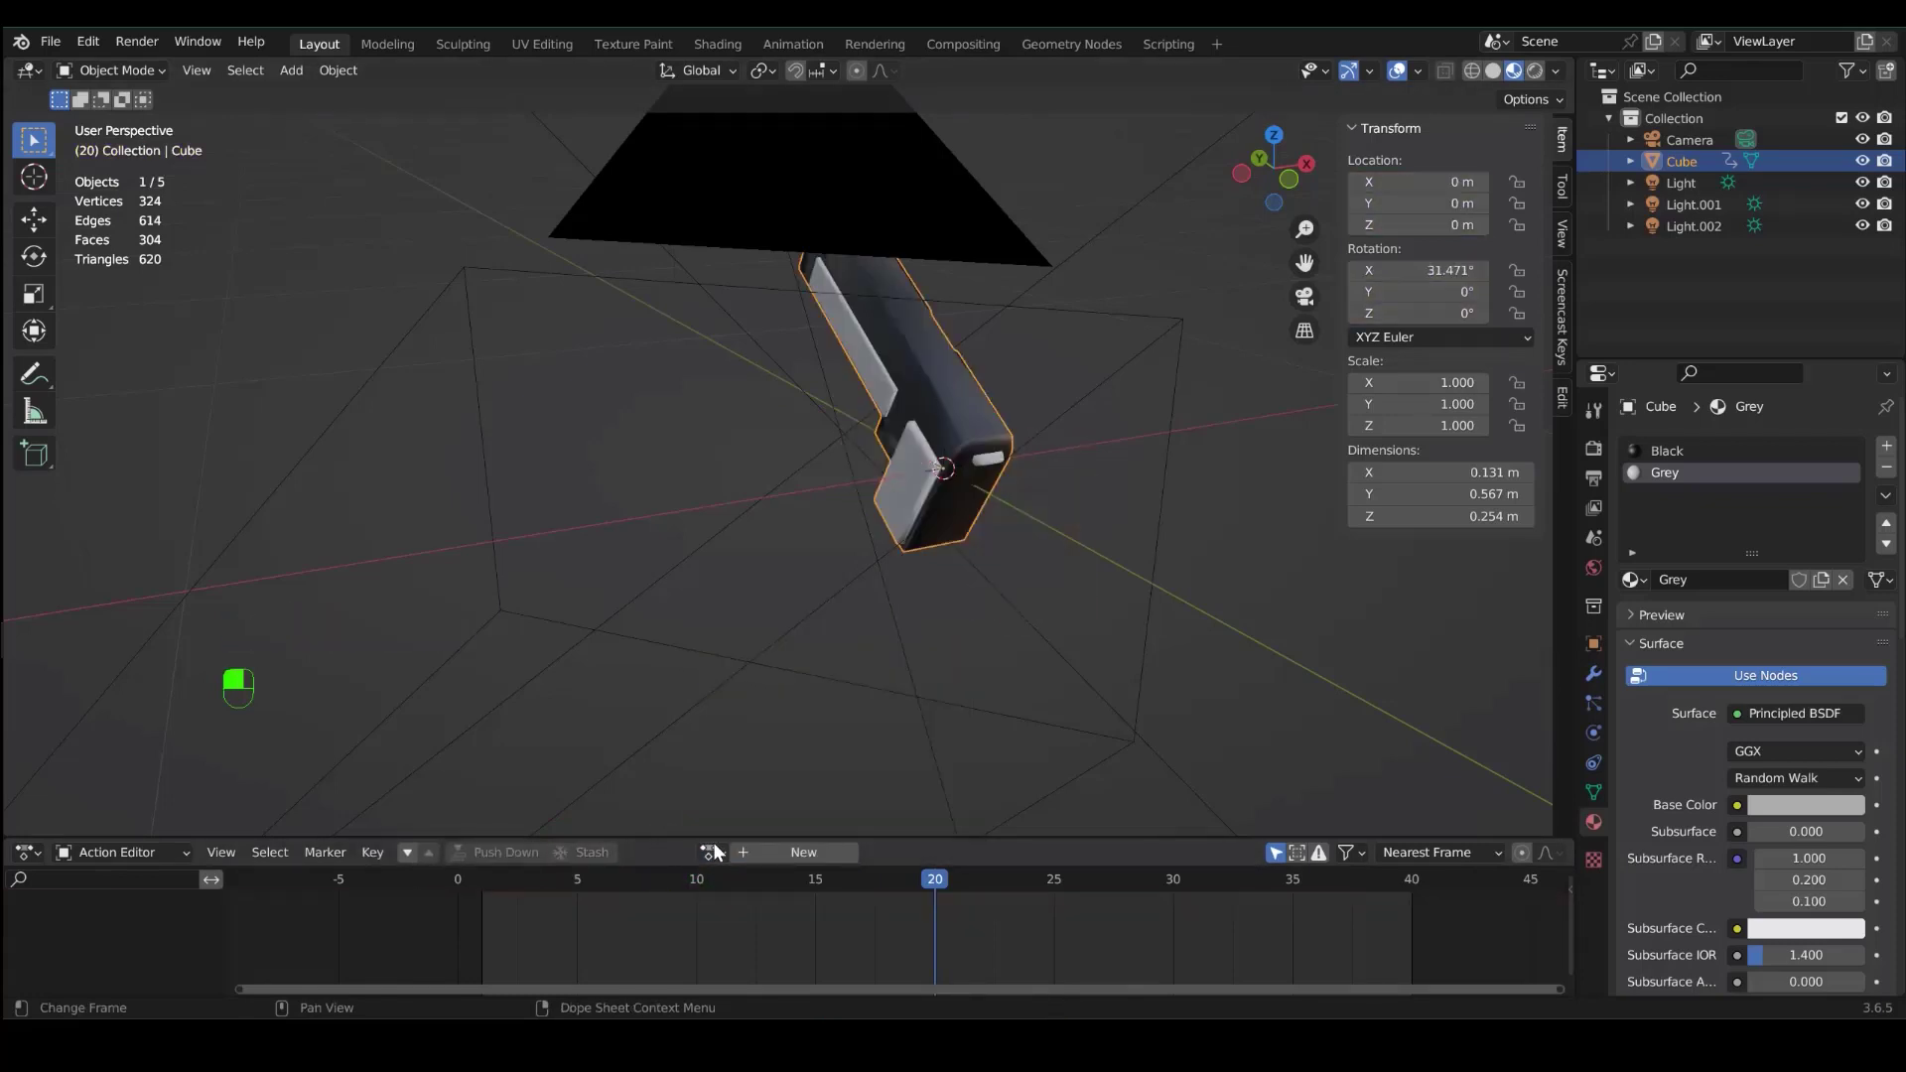
pyautogui.click(711, 852)
pyautogui.click(732, 675)
pyautogui.click(560, 852)
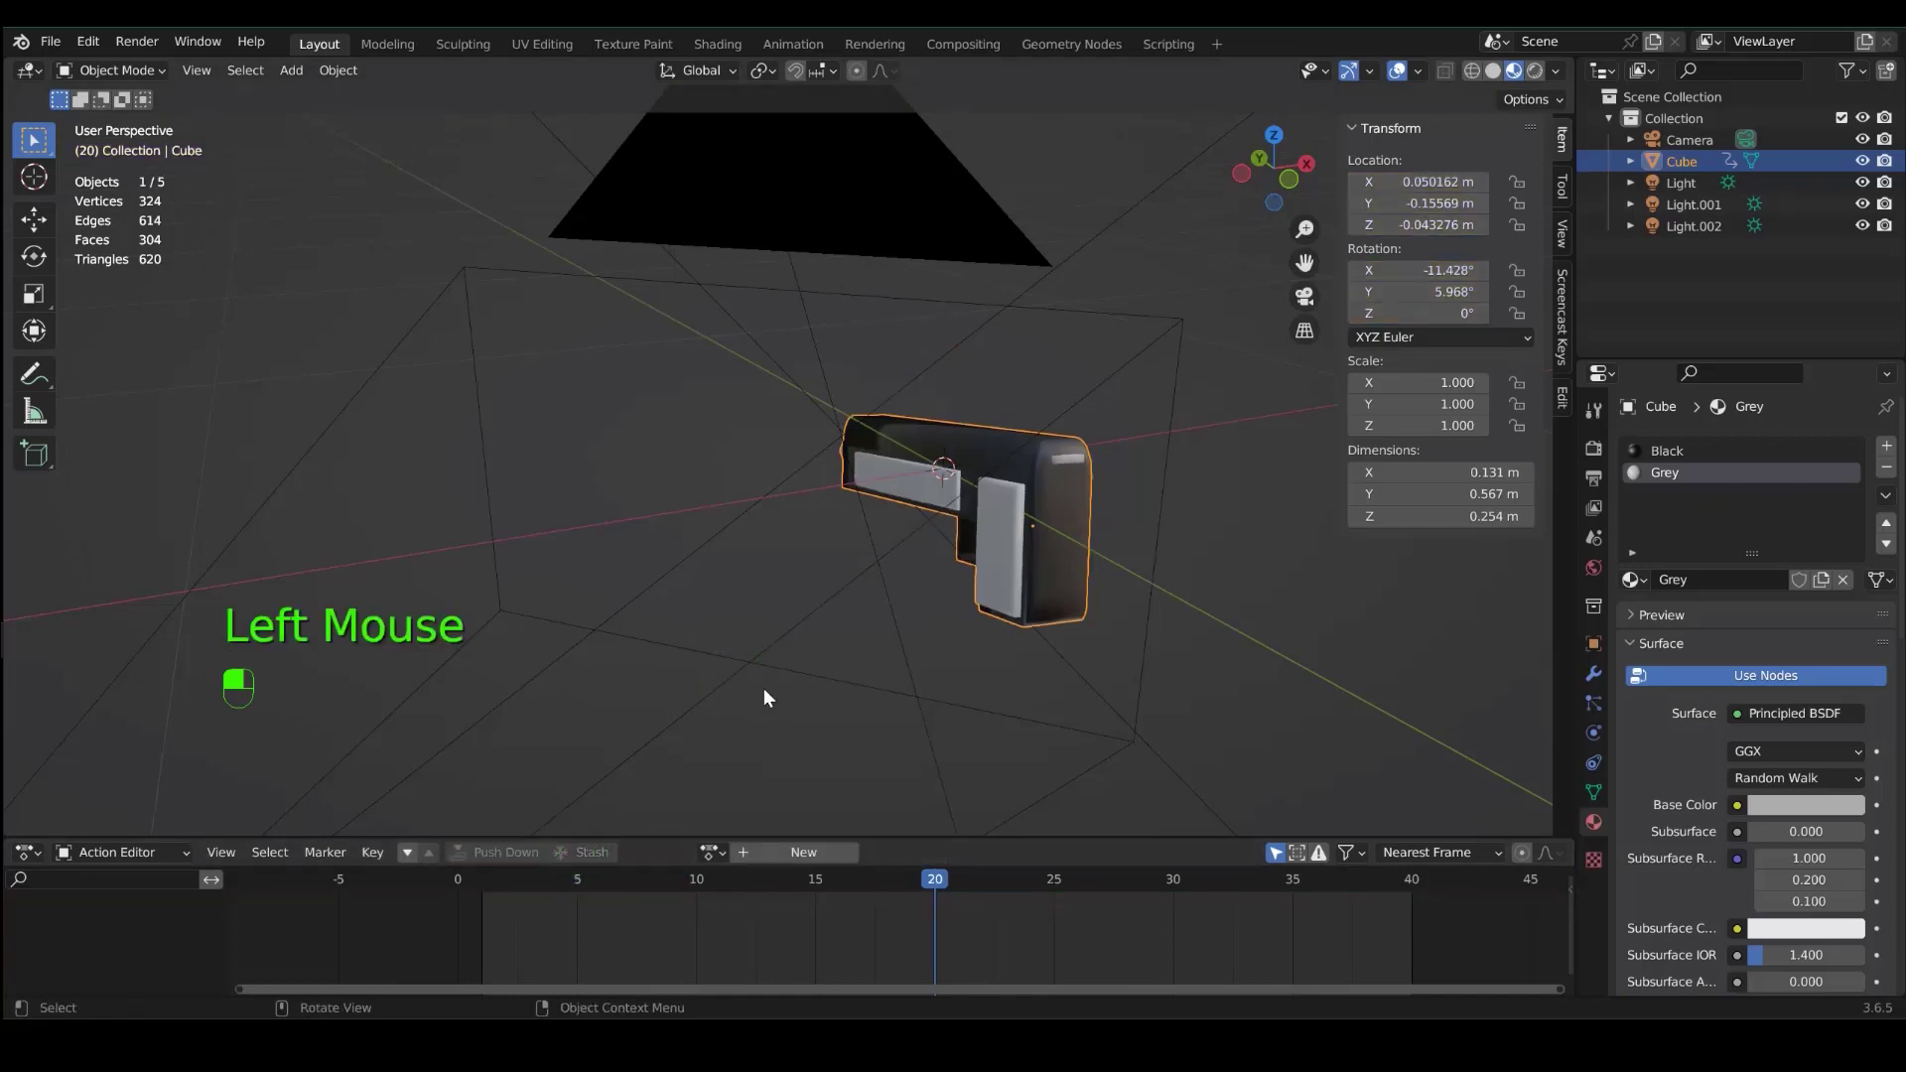
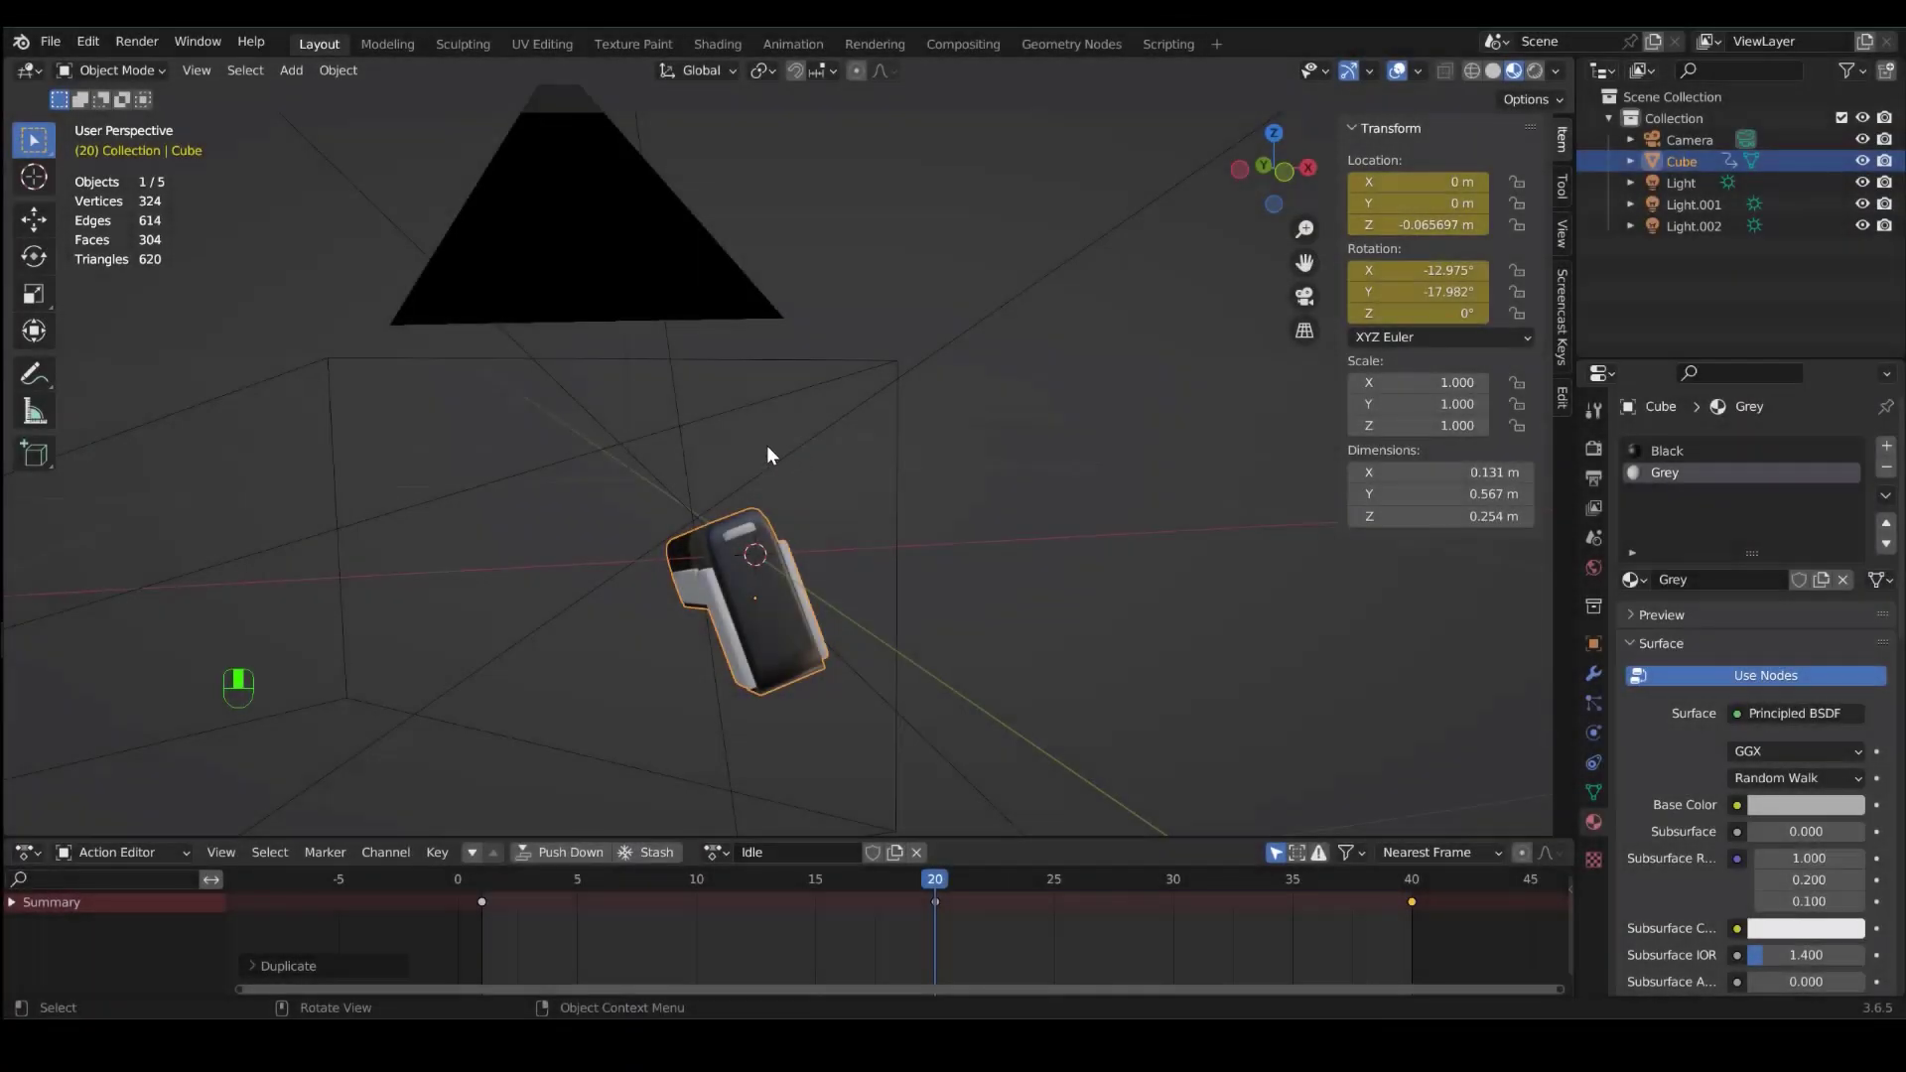
# - Save the project to the Desktop as blaster.blend
pyautogui.hotkey('ctrl', 's')
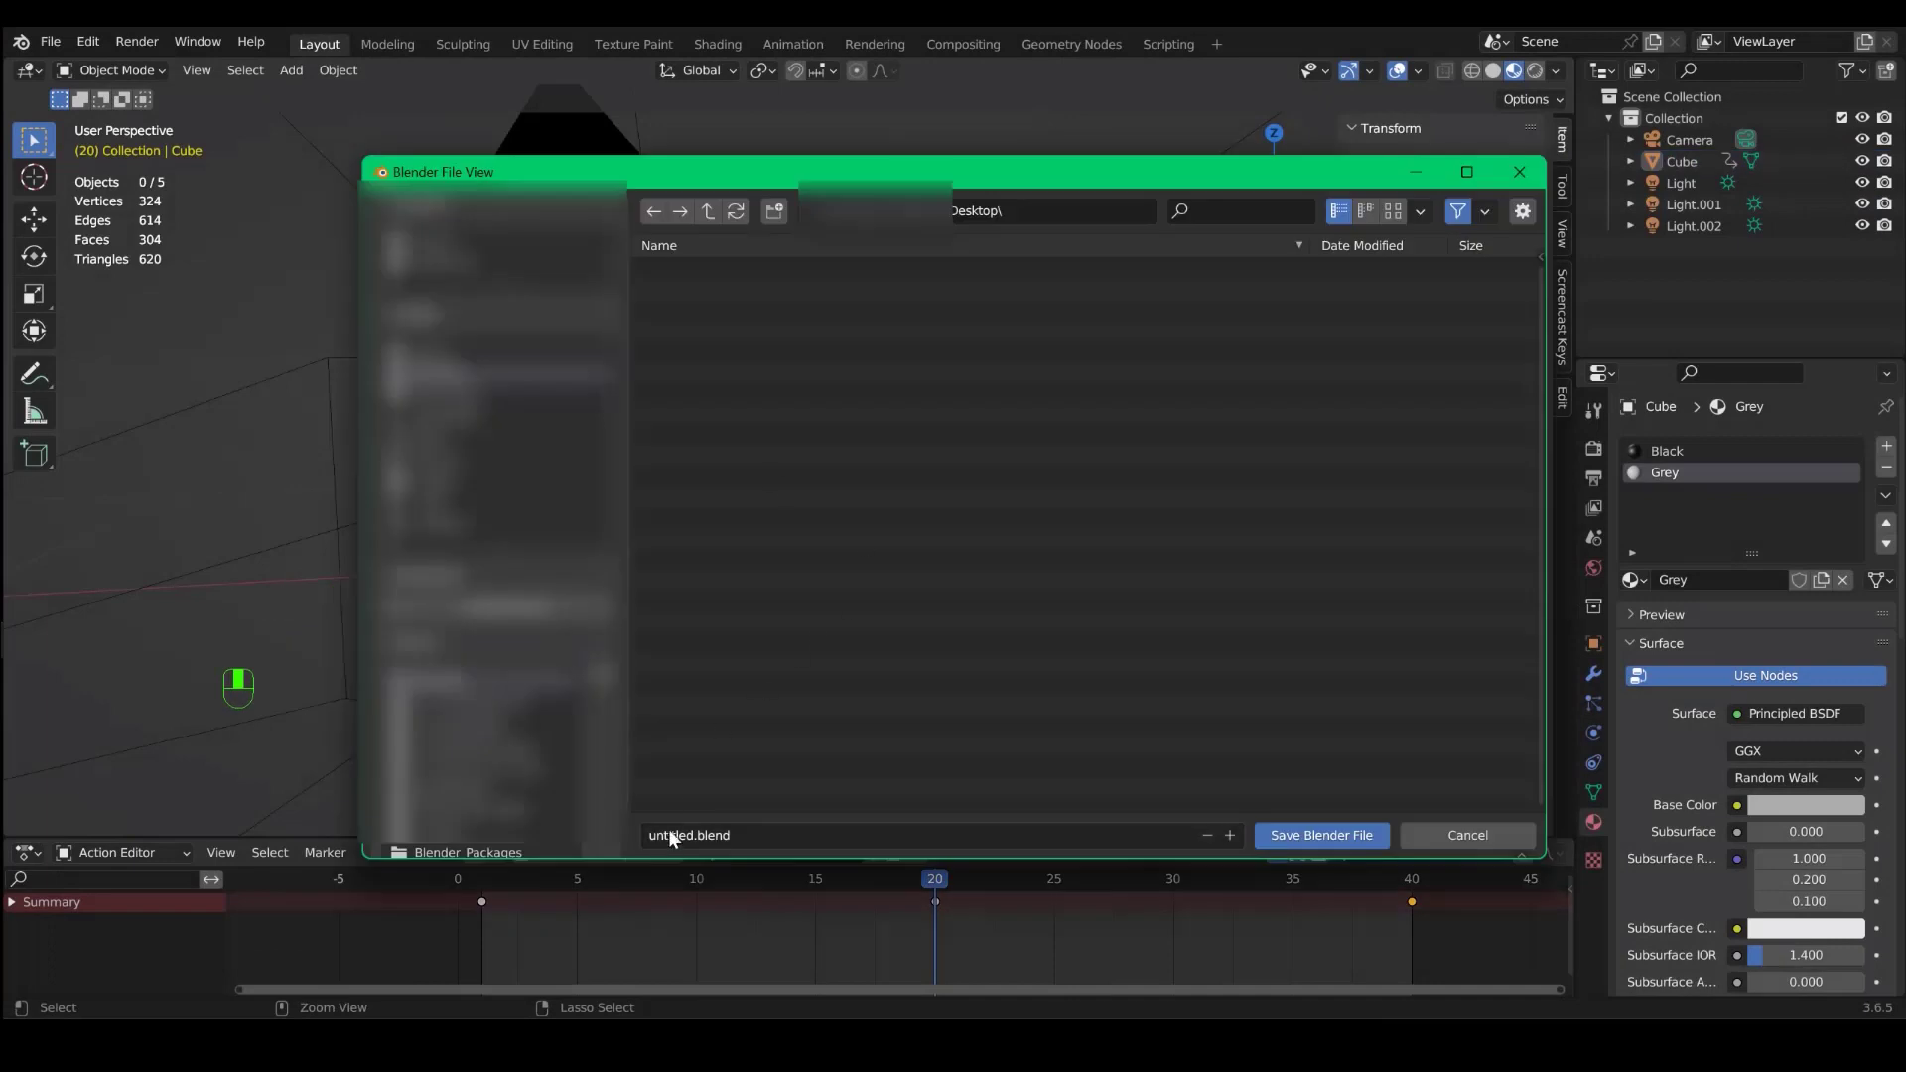
pyautogui.doubleClick(675, 833)
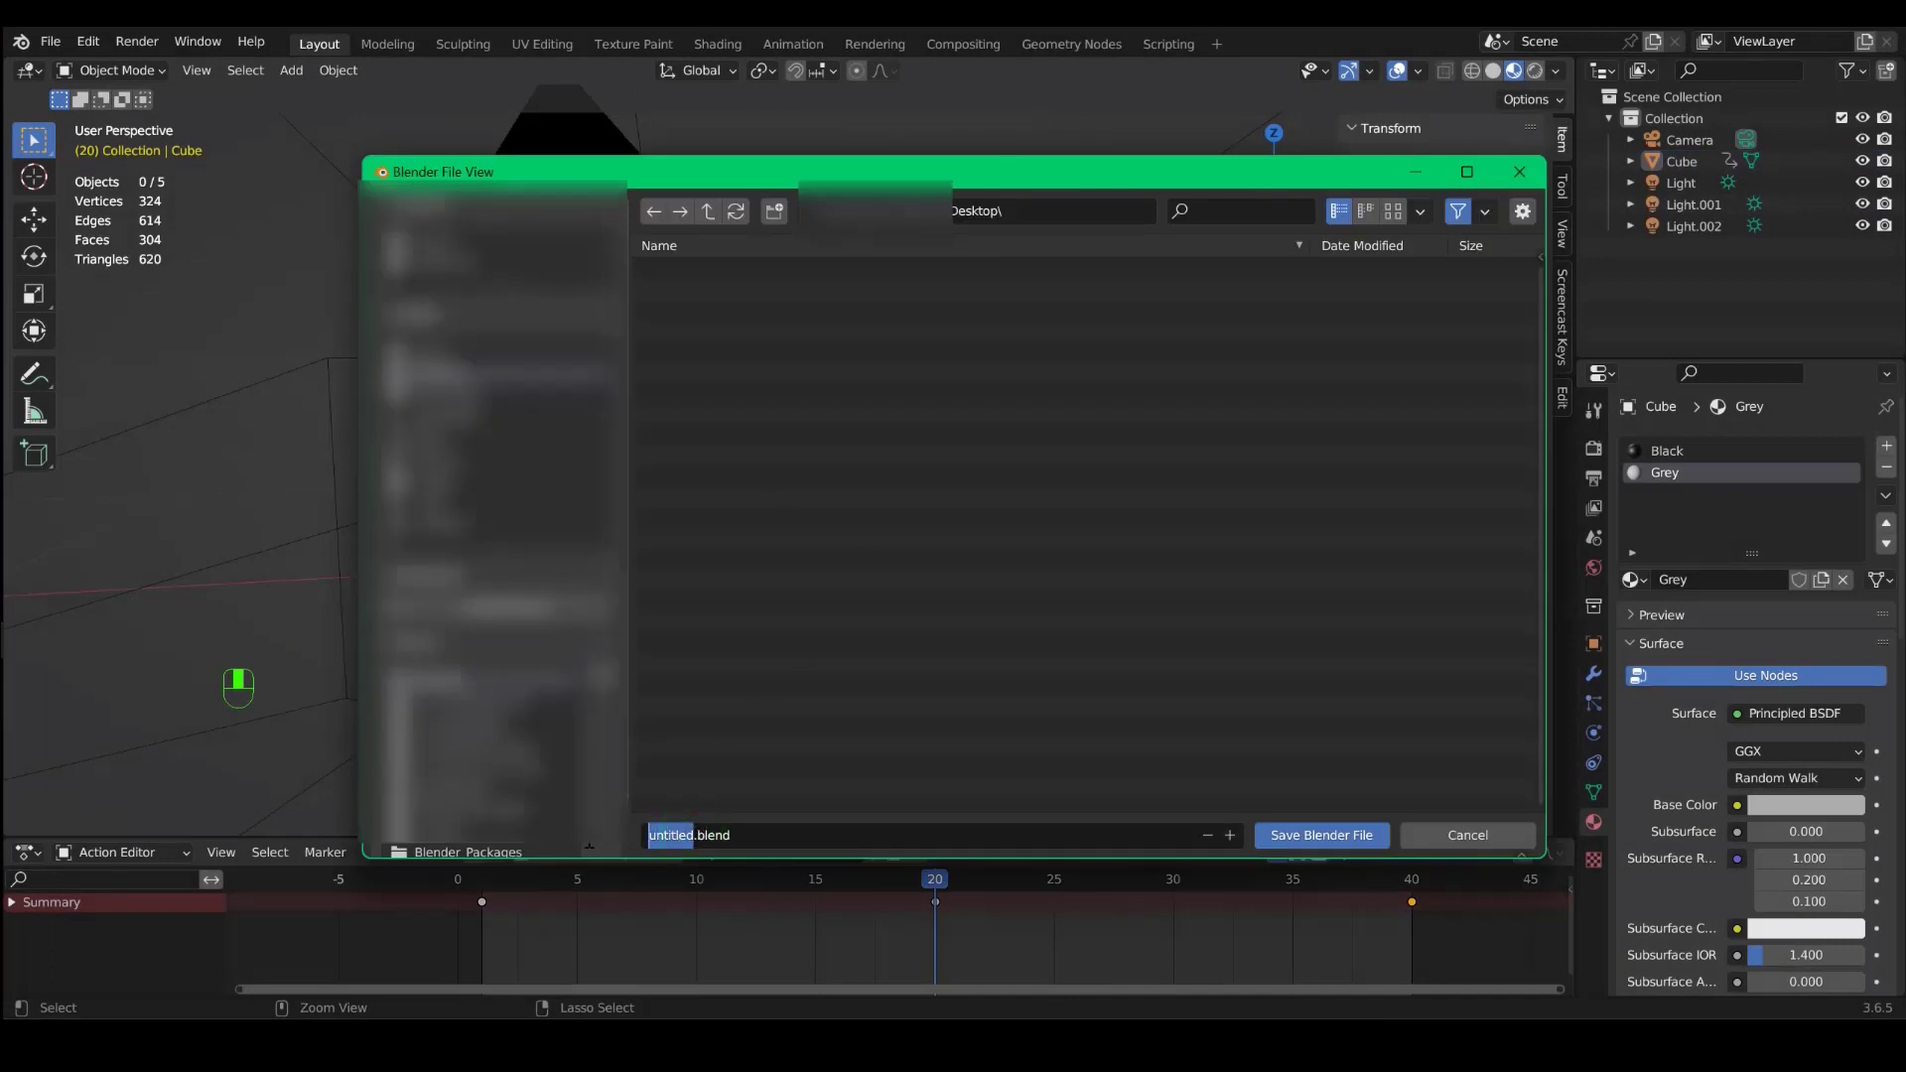
pyautogui.write('blaster')
pyautogui.click(1356, 842)
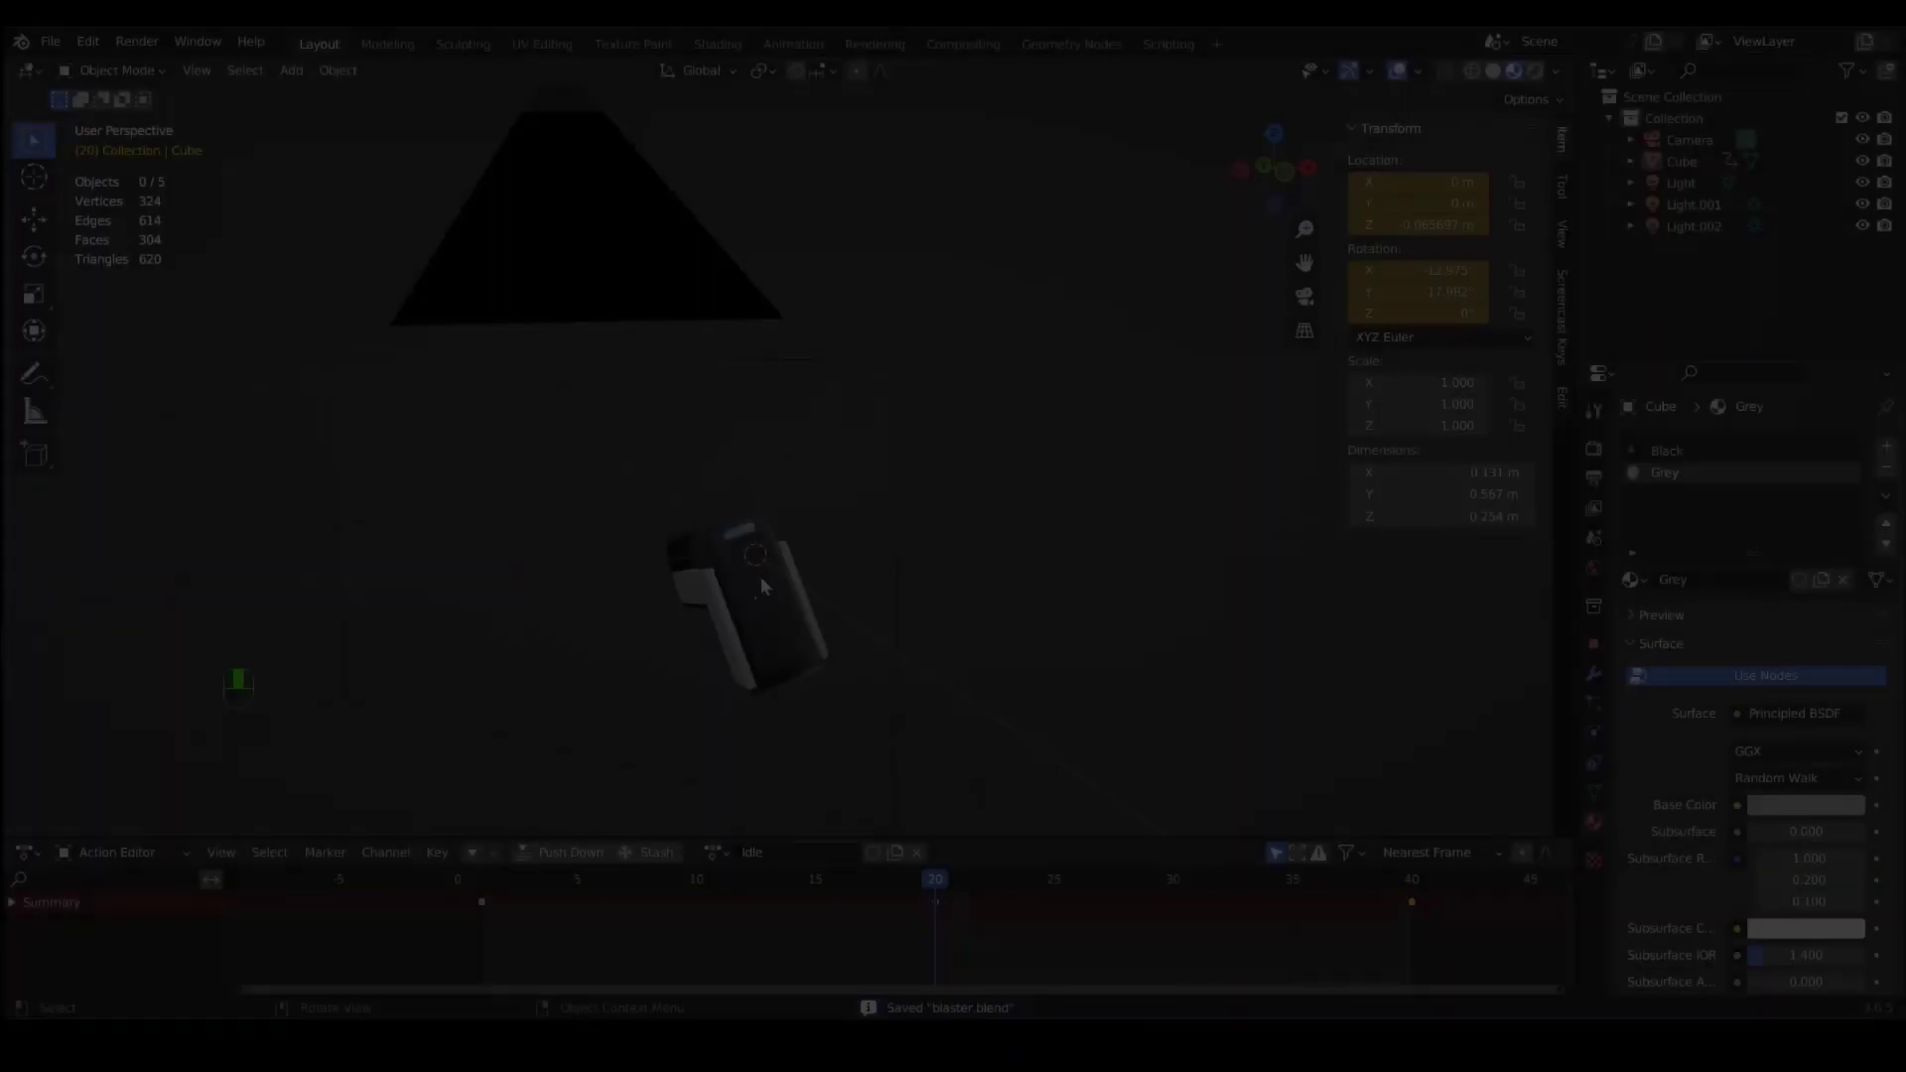
# - Select the pistol and start exporting it in glTF 2.0 format
pyautogui.click(755, 564)
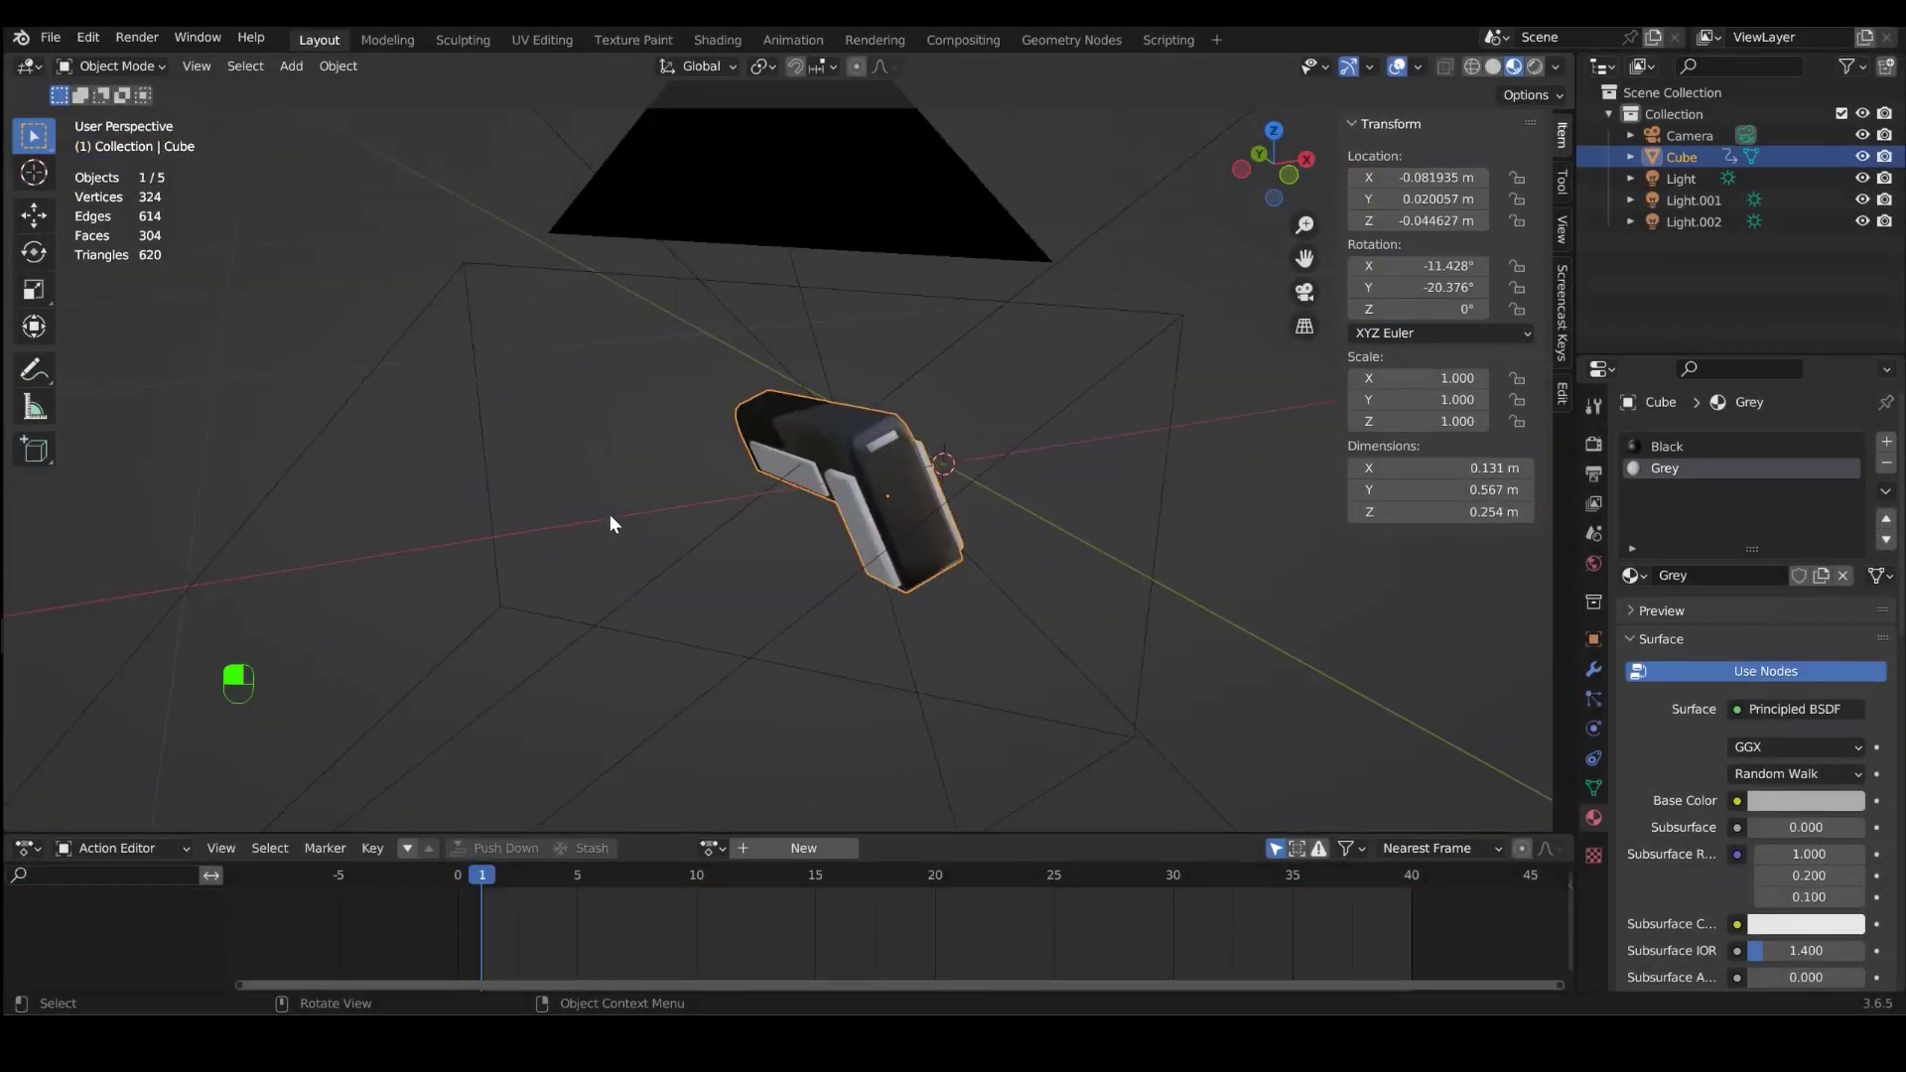
pyautogui.click(50, 37)
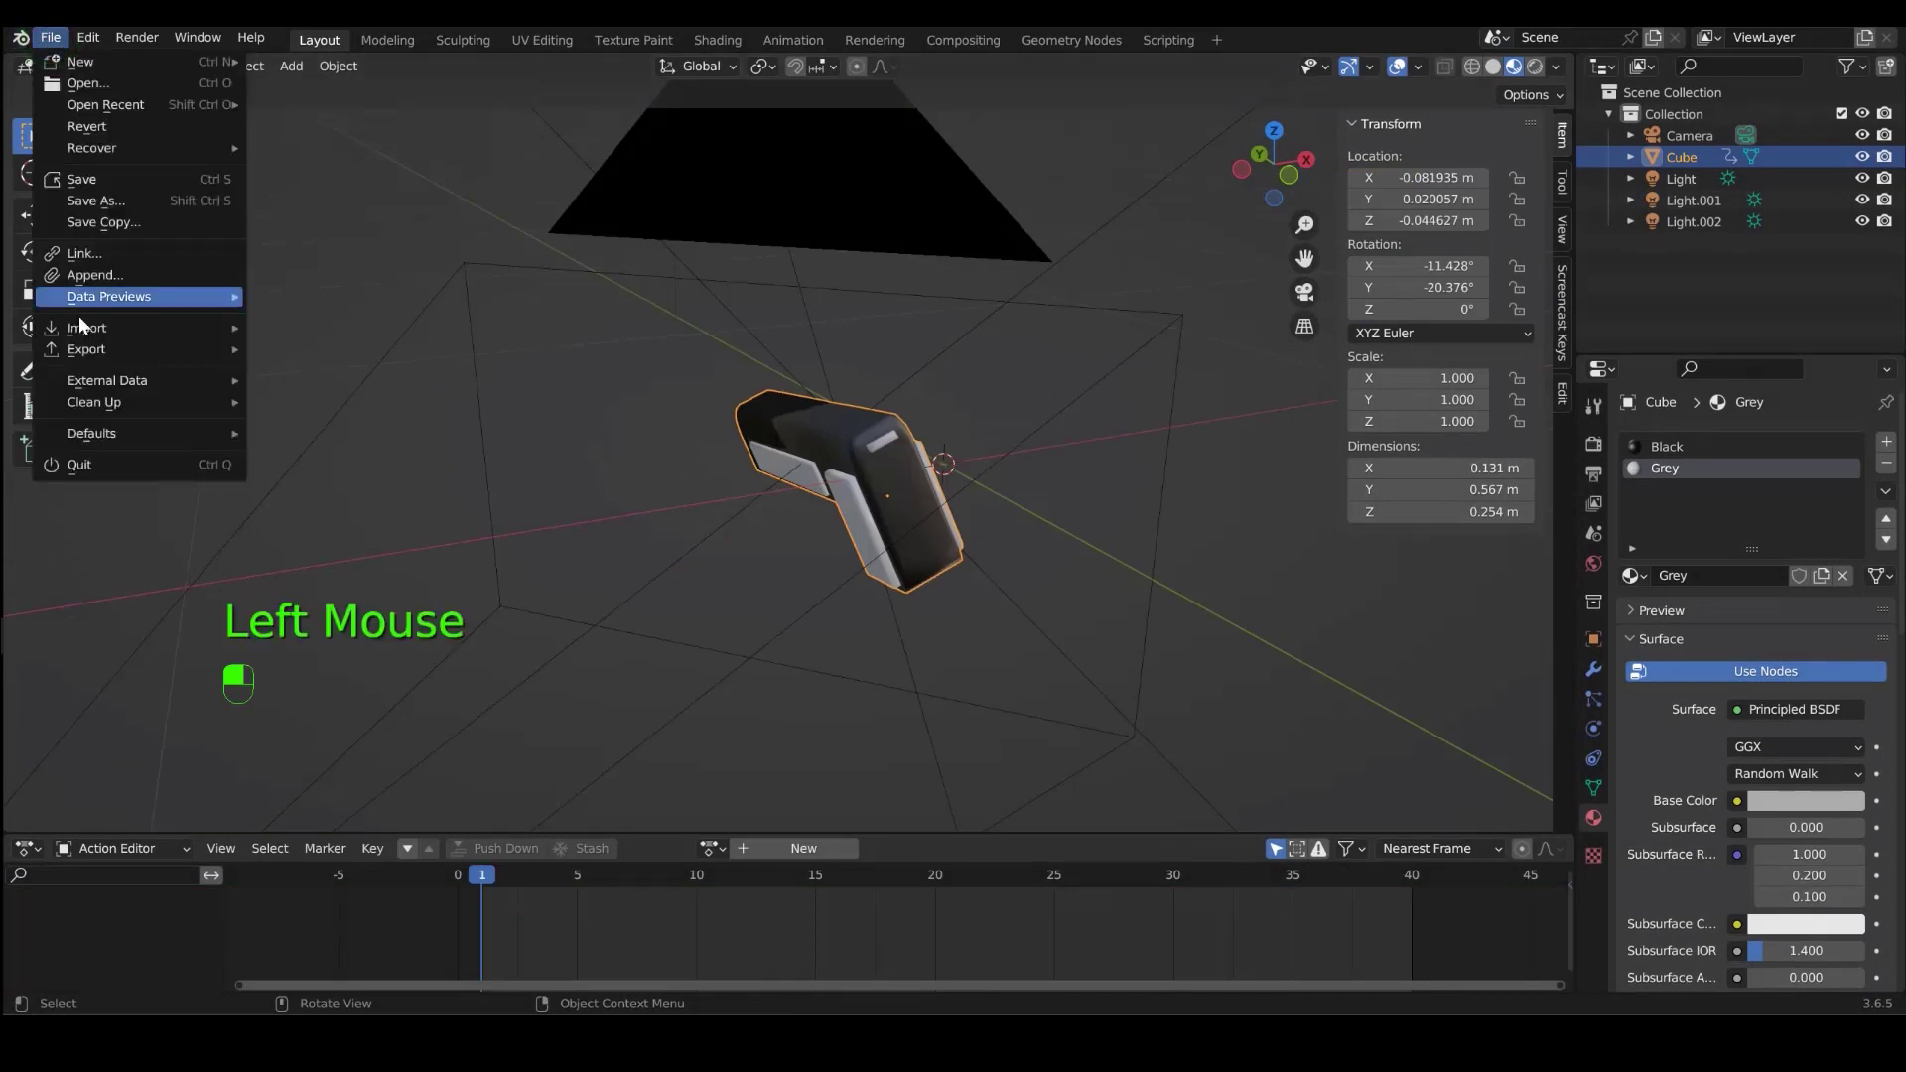
pyautogui.moveTo(81, 348)
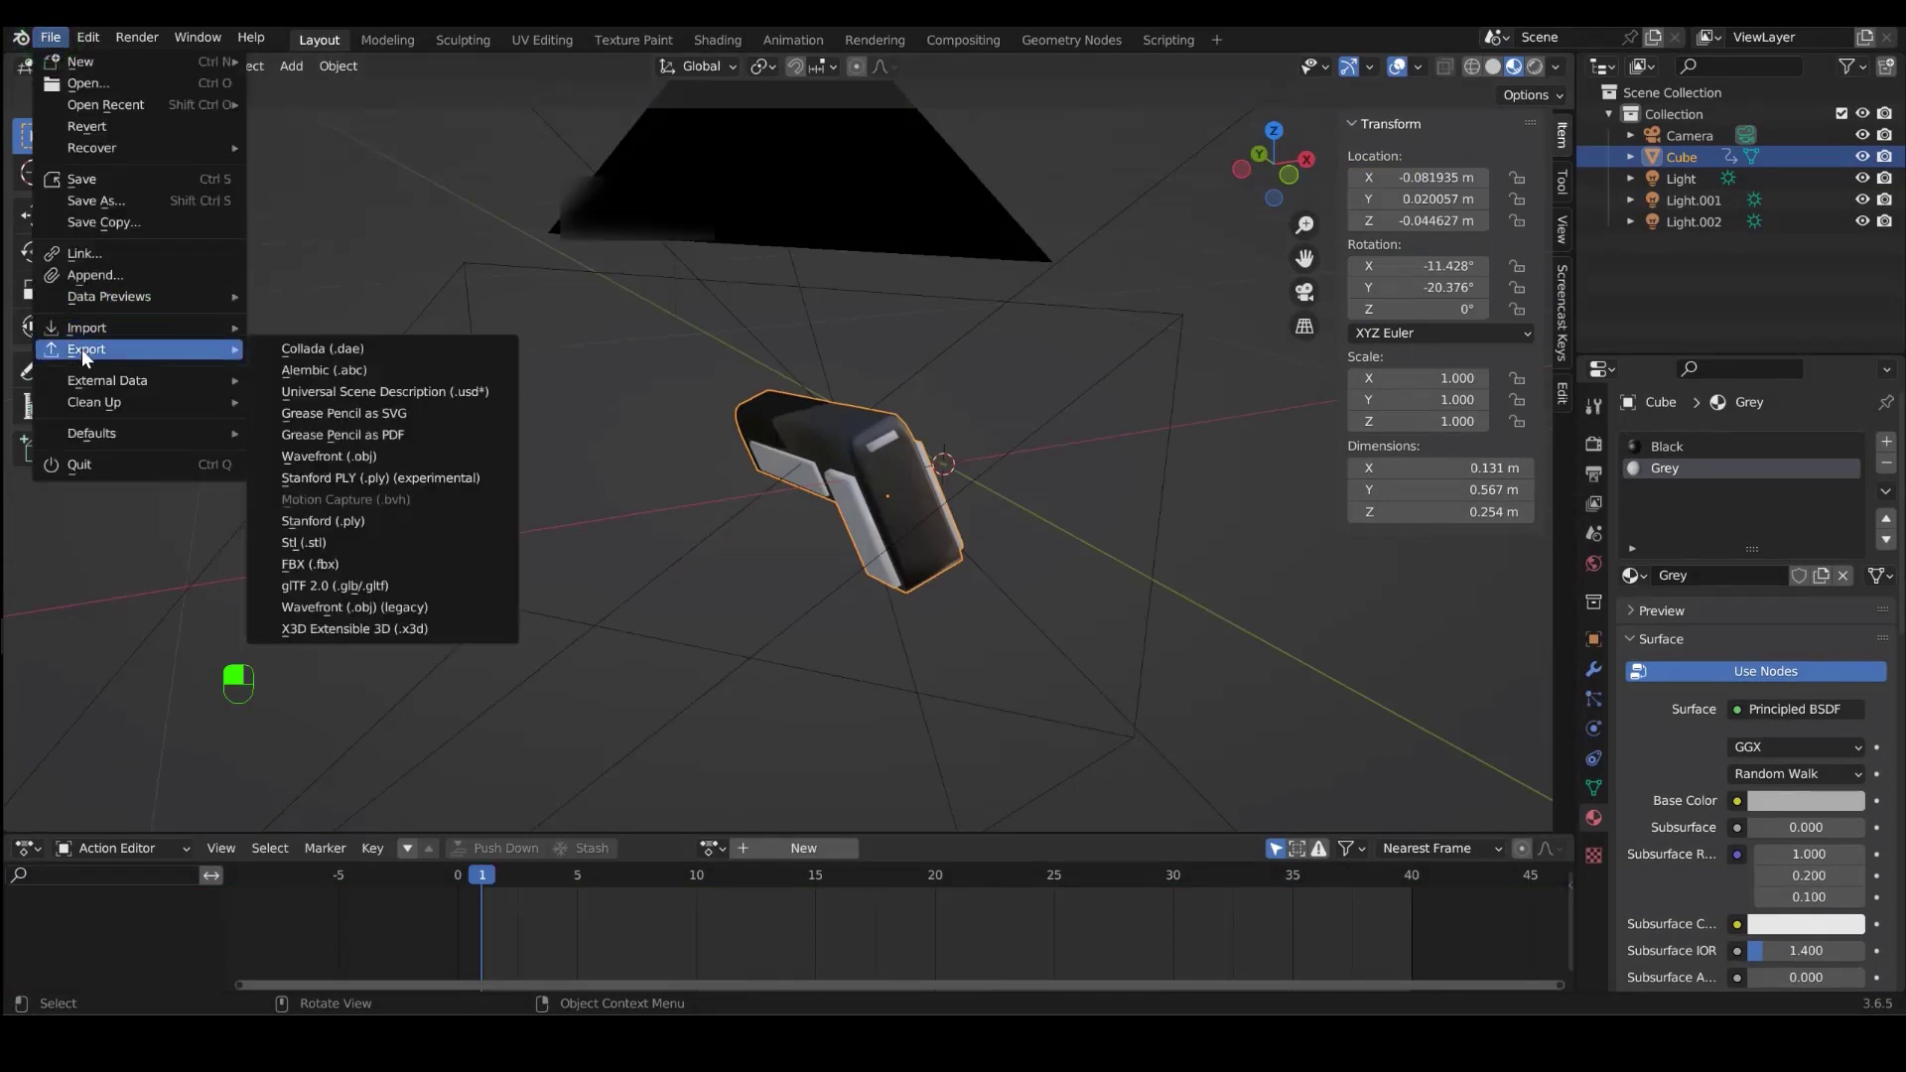
pyautogui.click(367, 585)
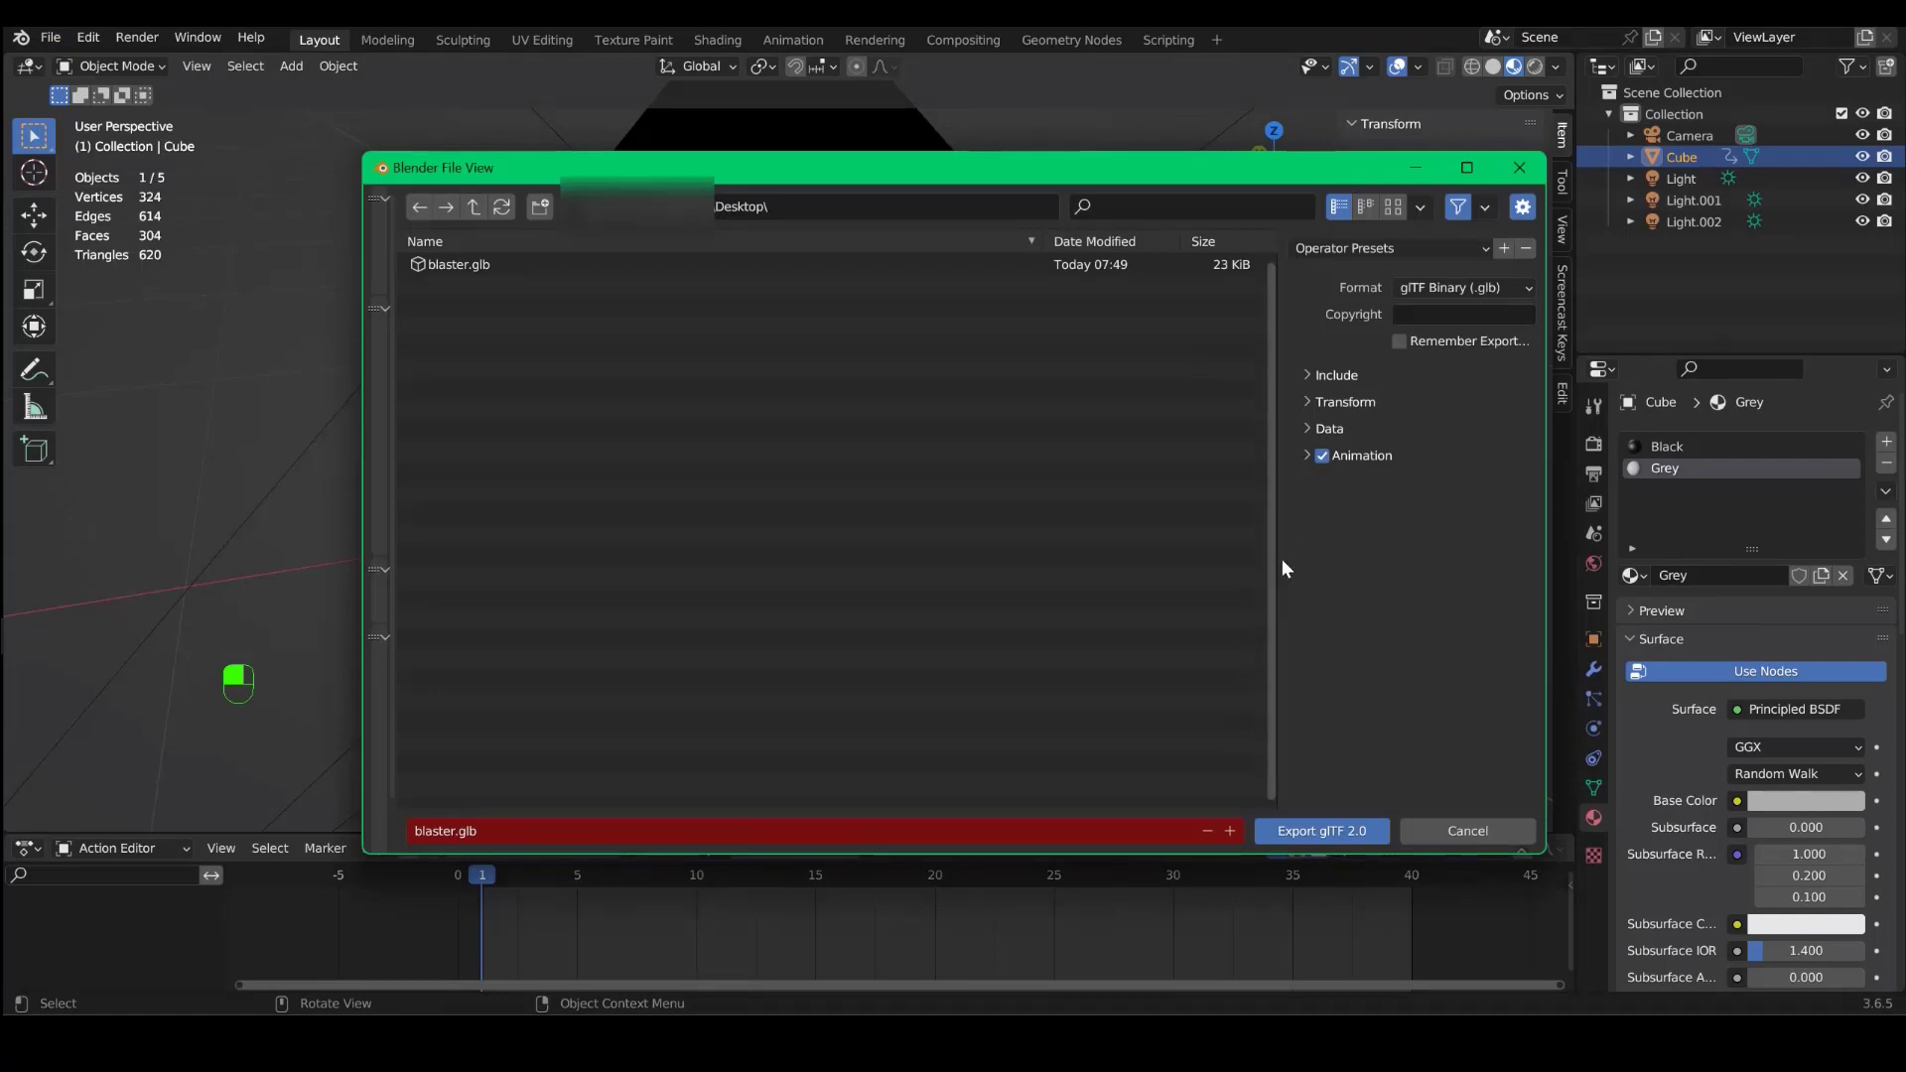
# - Examine the export's Animation, Data, Mesh and Transform options
pyautogui.click(1309, 455)
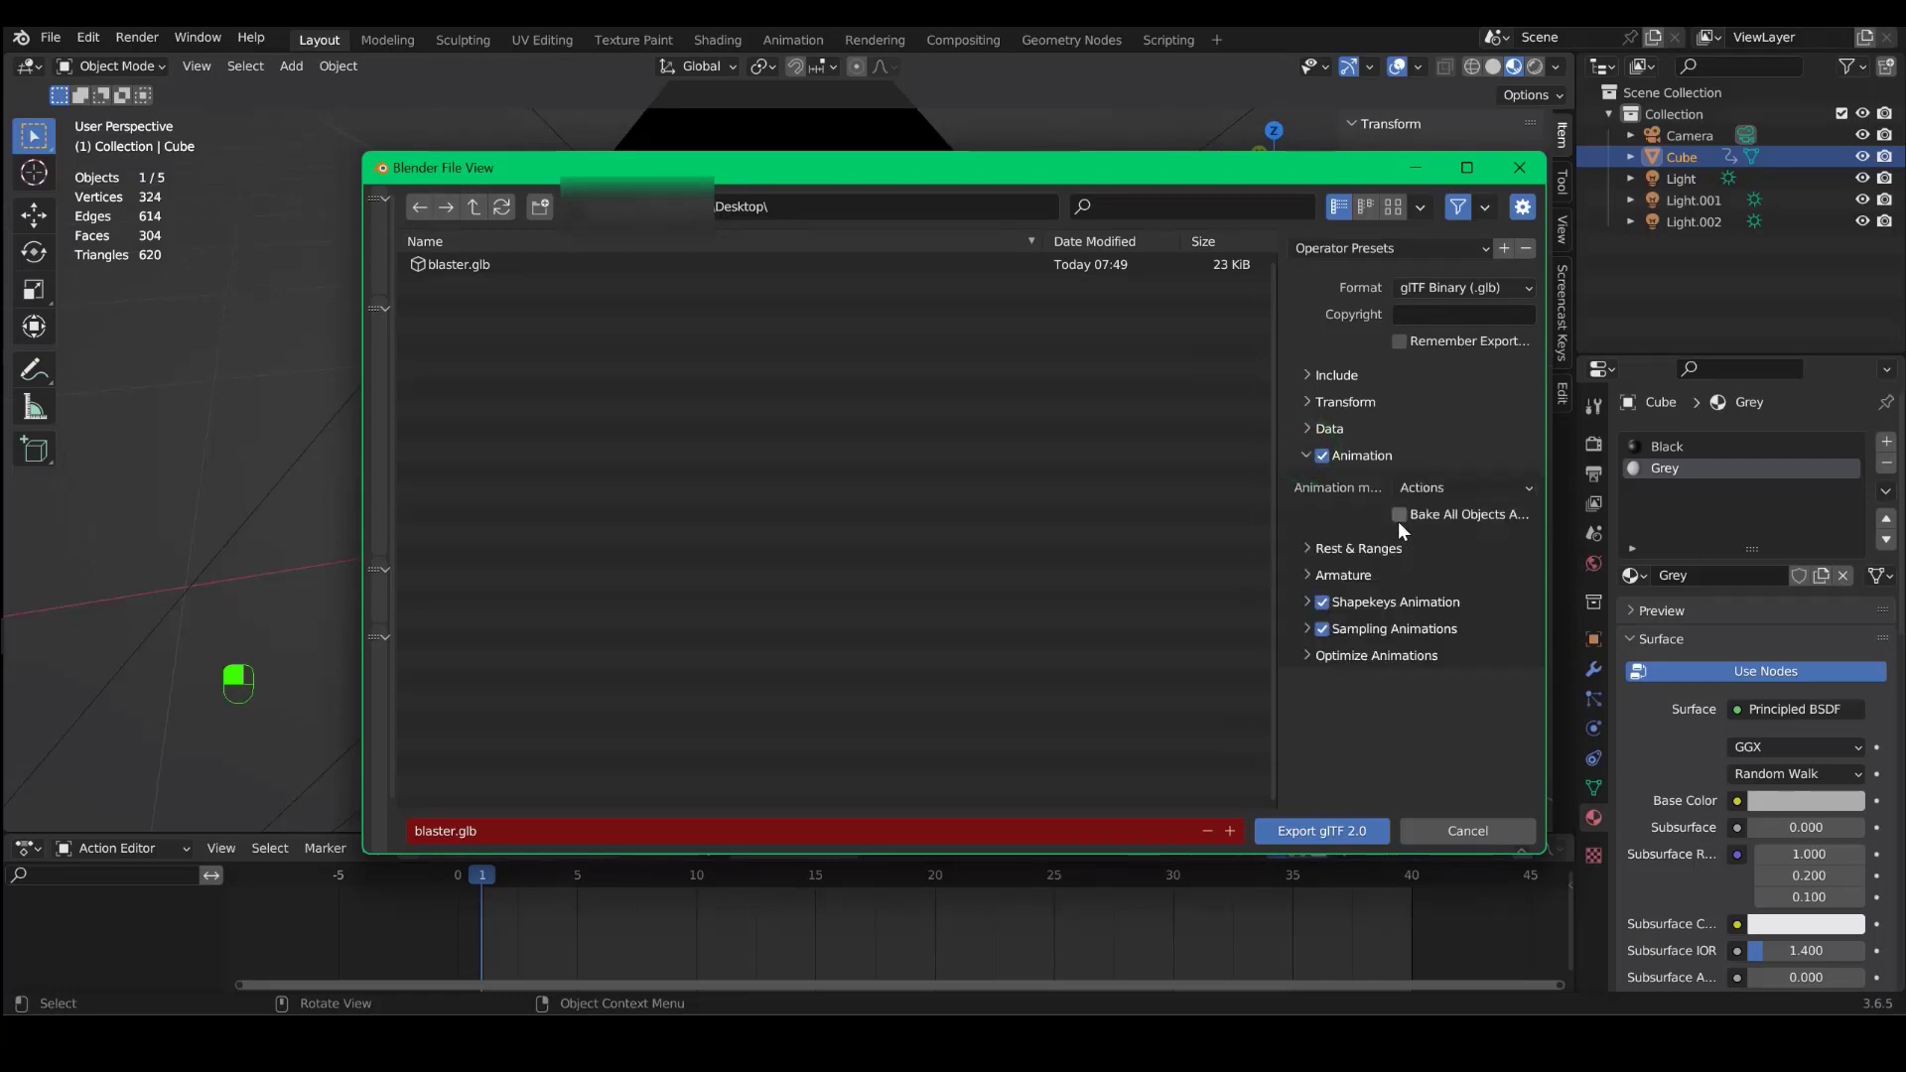
pyautogui.click(1308, 455)
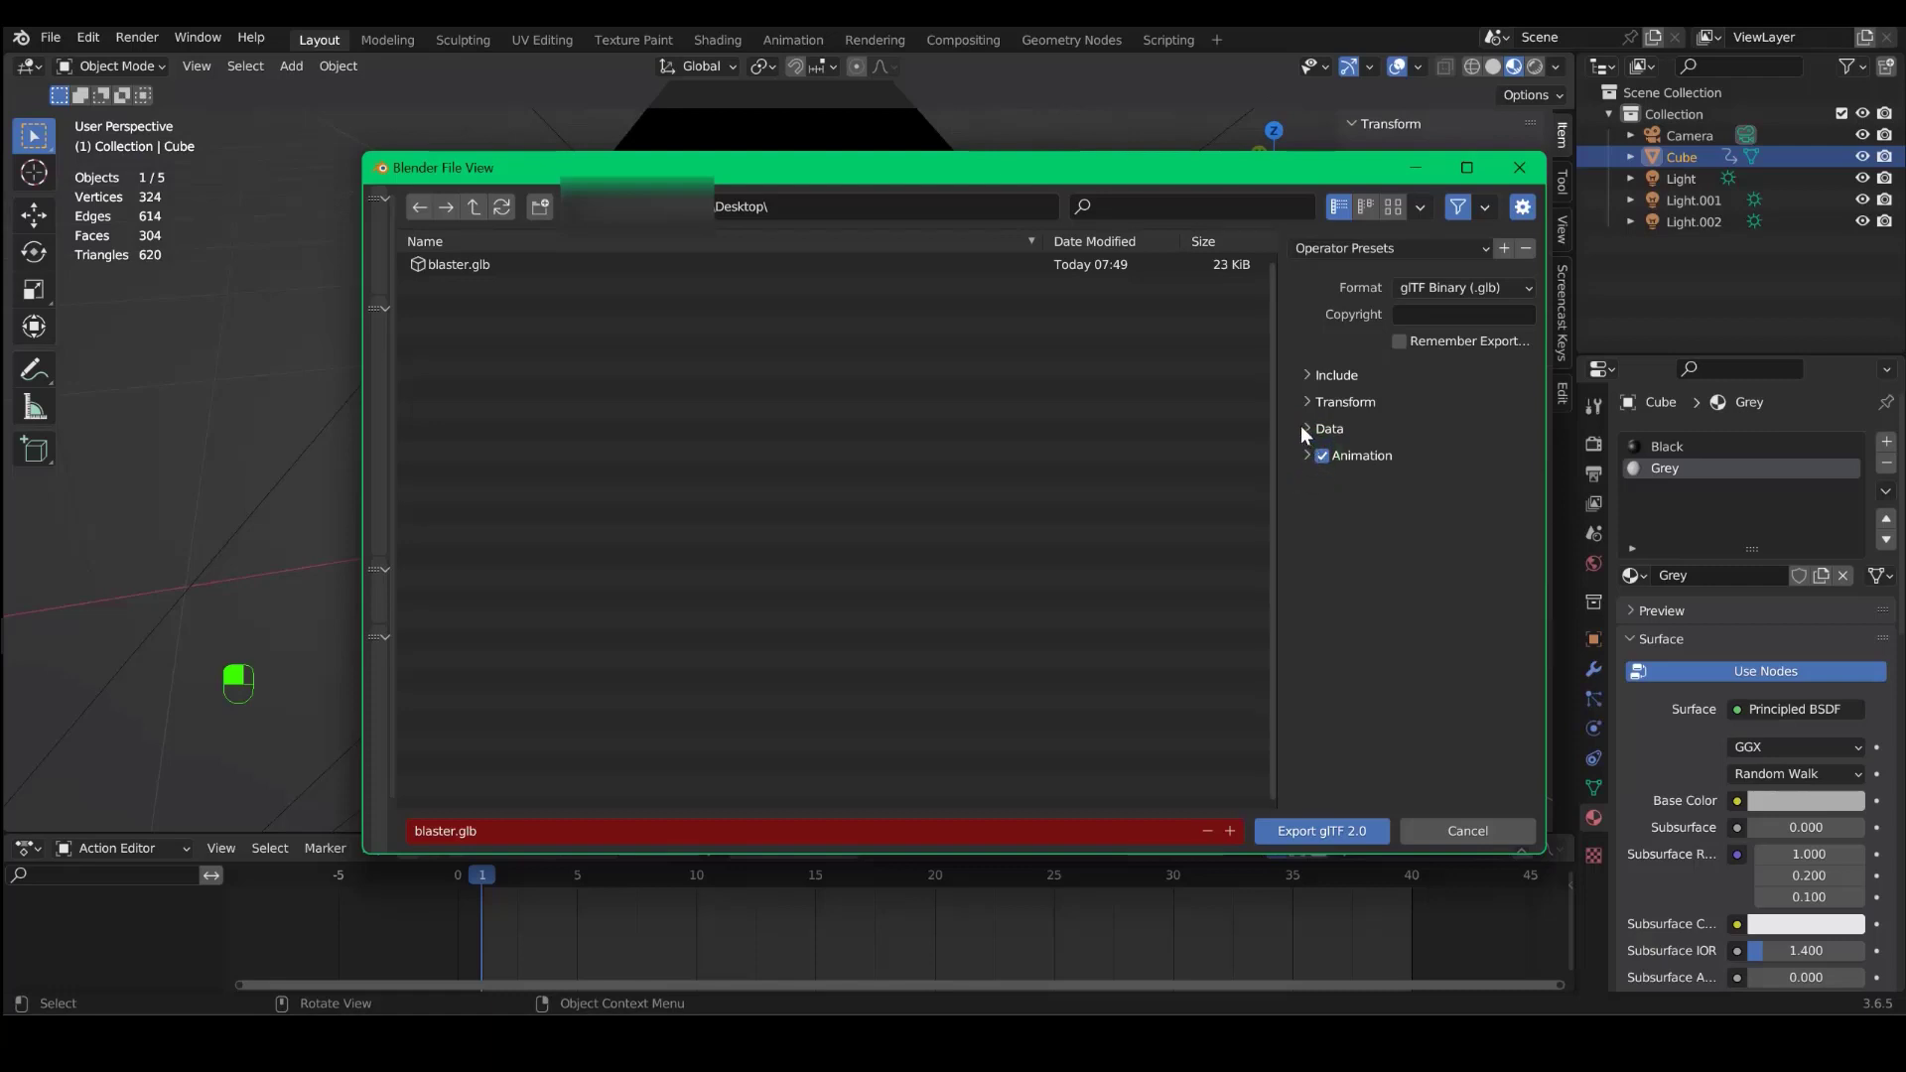
pyautogui.click(1303, 427)
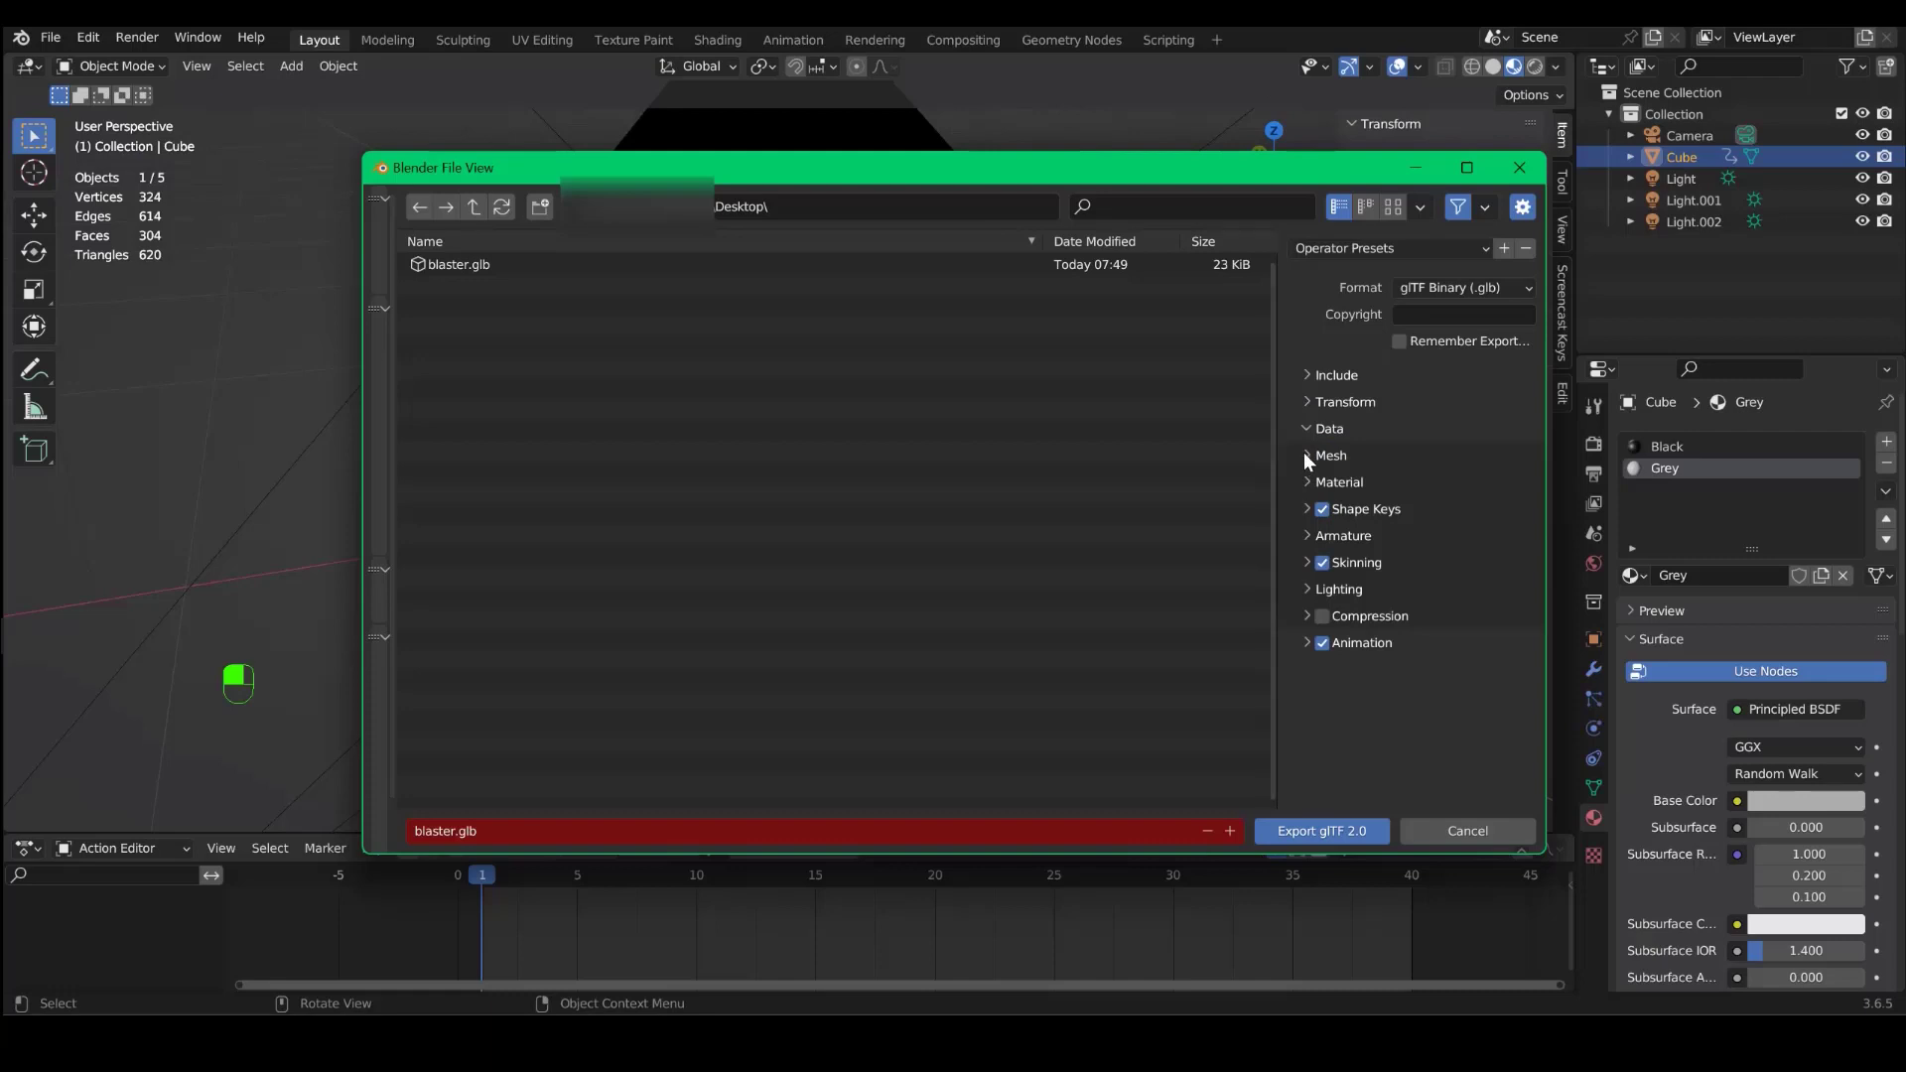
pyautogui.click(1306, 456)
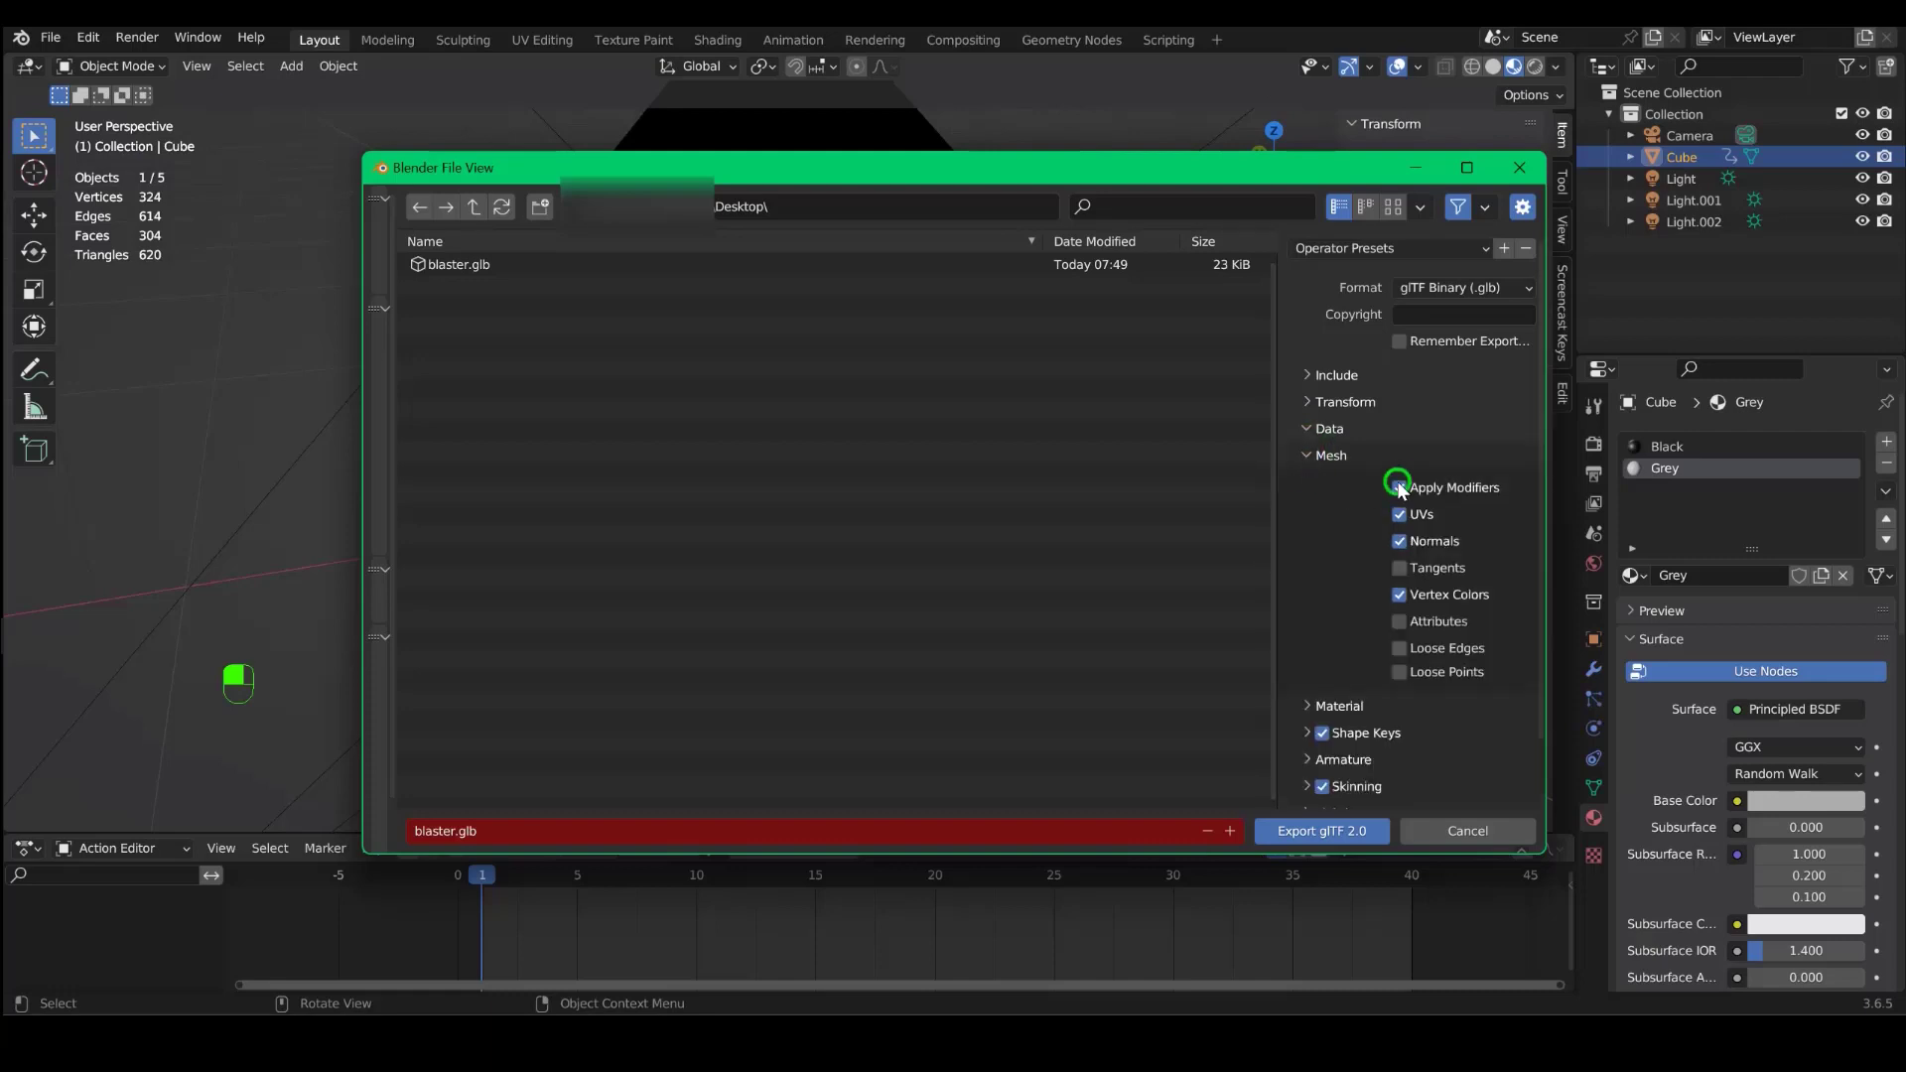
pyautogui.click(1306, 454)
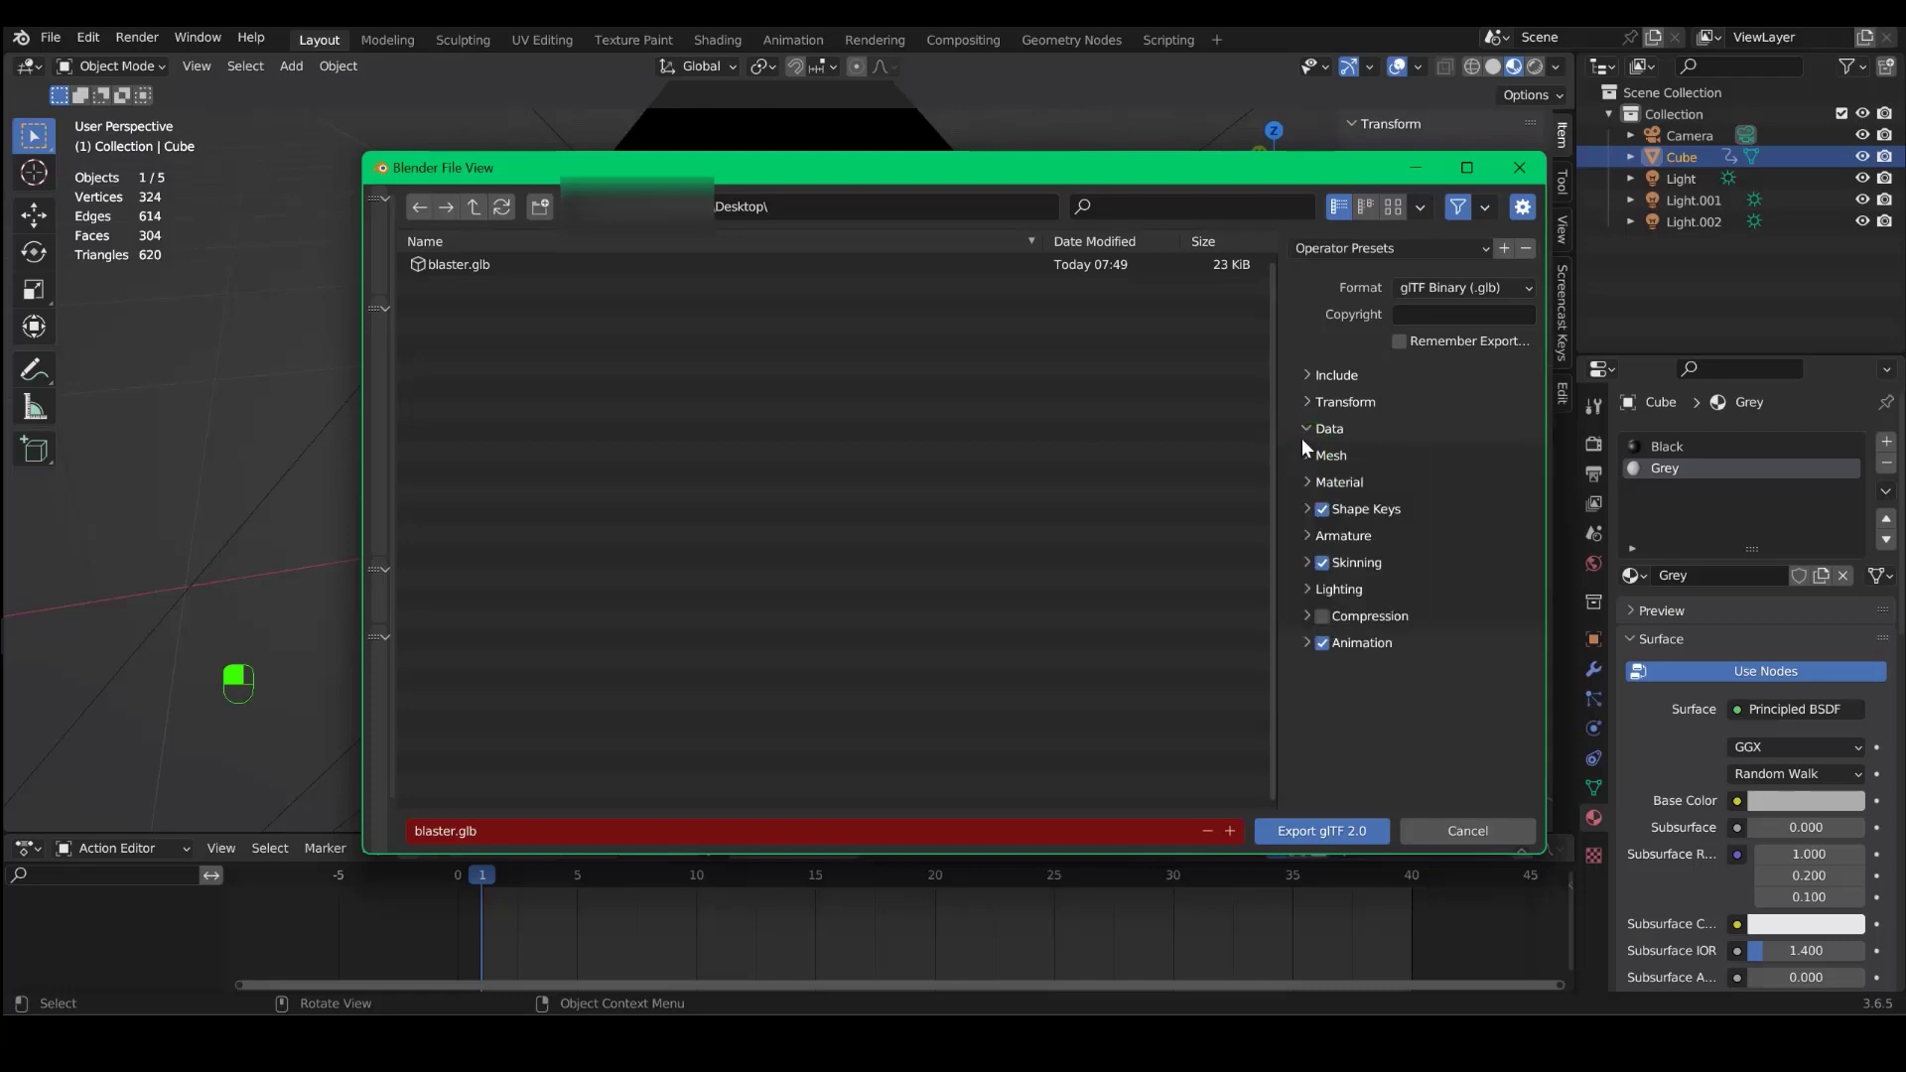
pyautogui.click(1306, 430)
pyautogui.click(1307, 405)
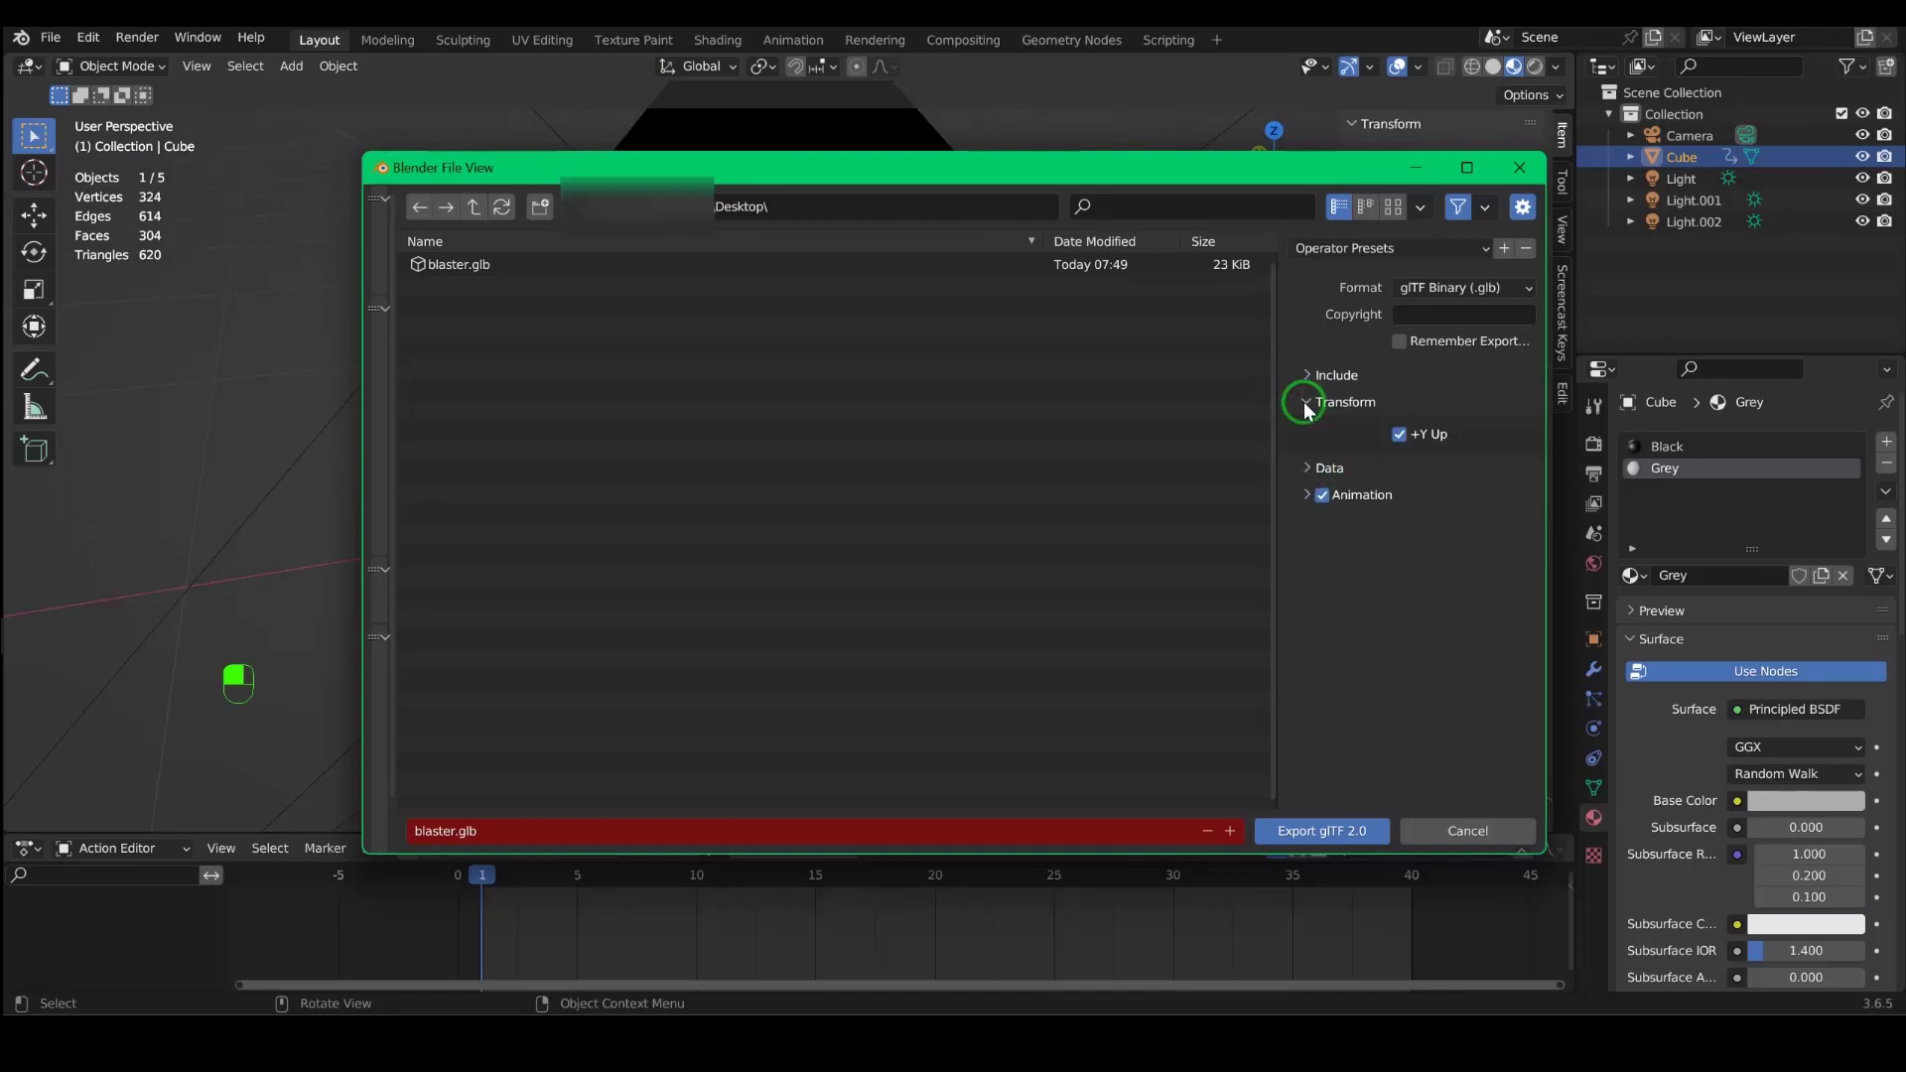
pyautogui.click(1306, 403)
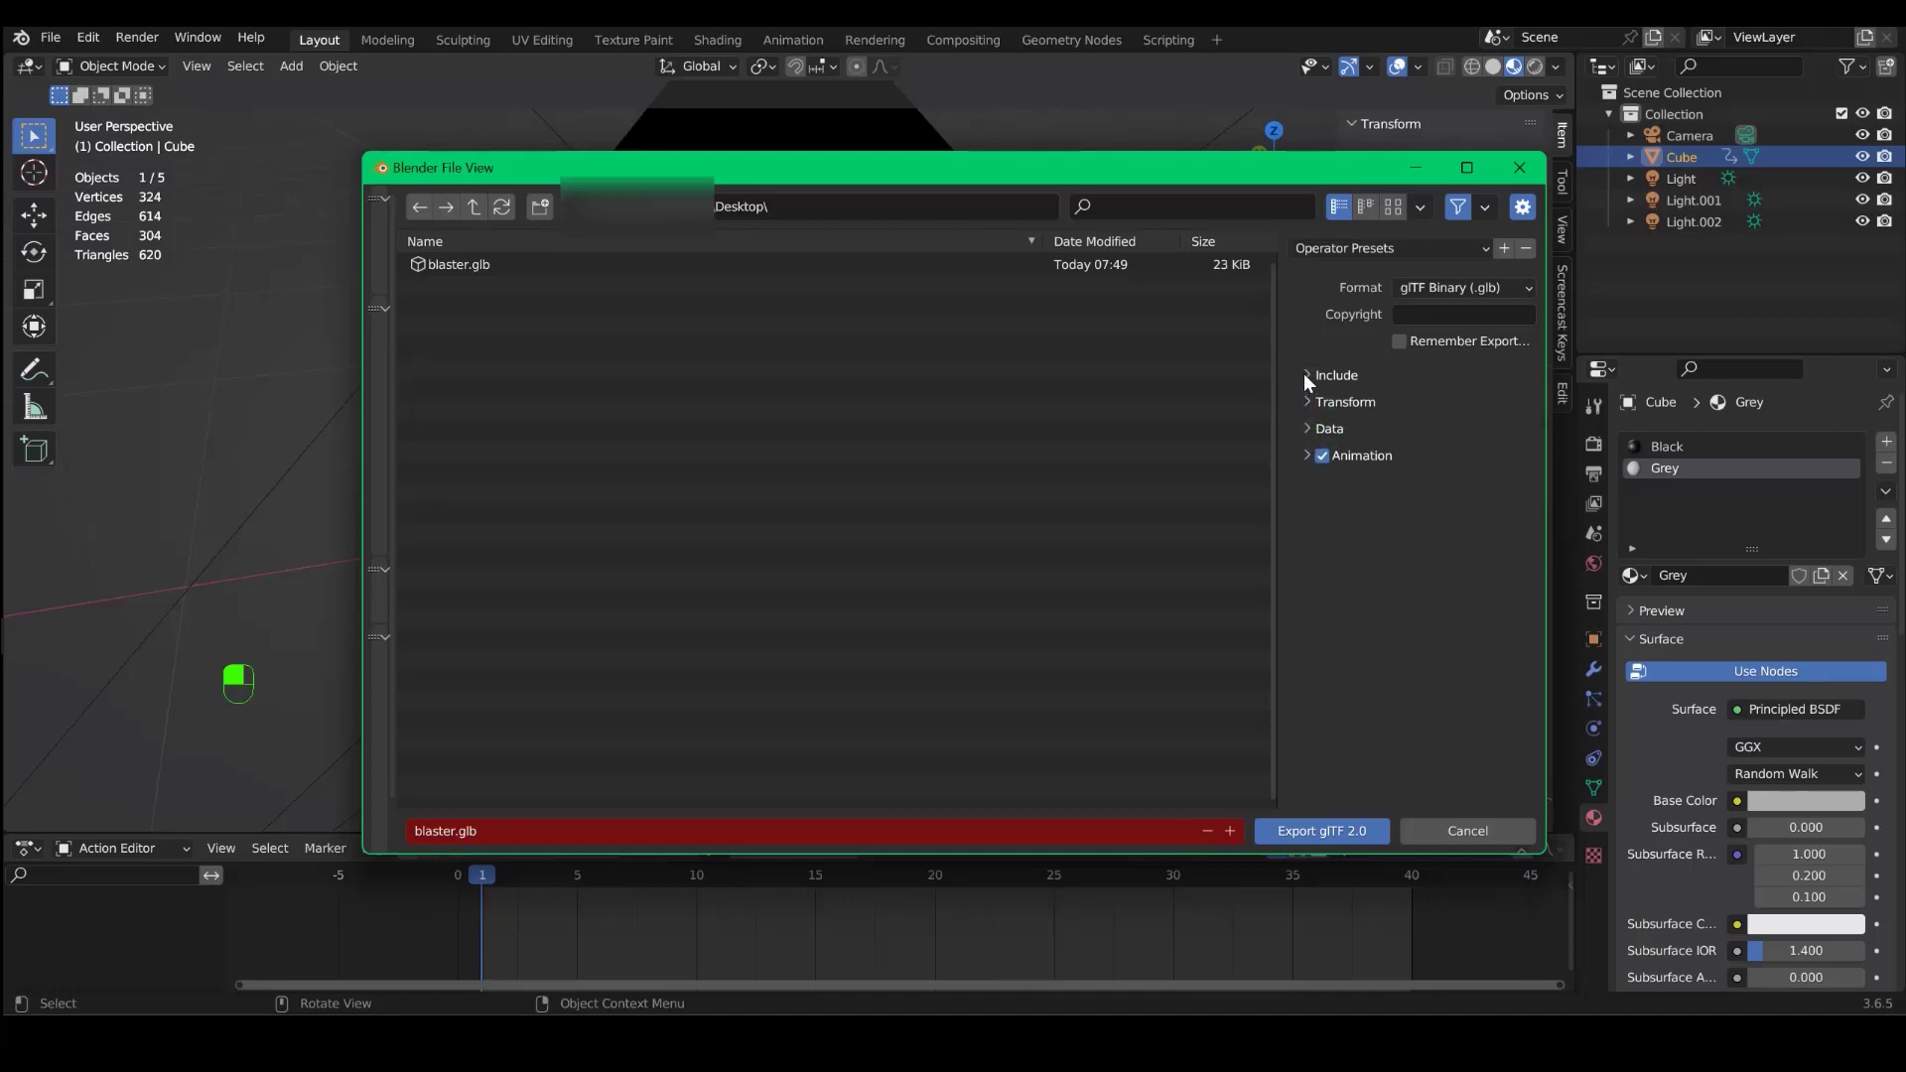
# - Limit the export to selected and renderable objects and export it to the Desktop as blaster.glb
pyautogui.click(1304, 374)
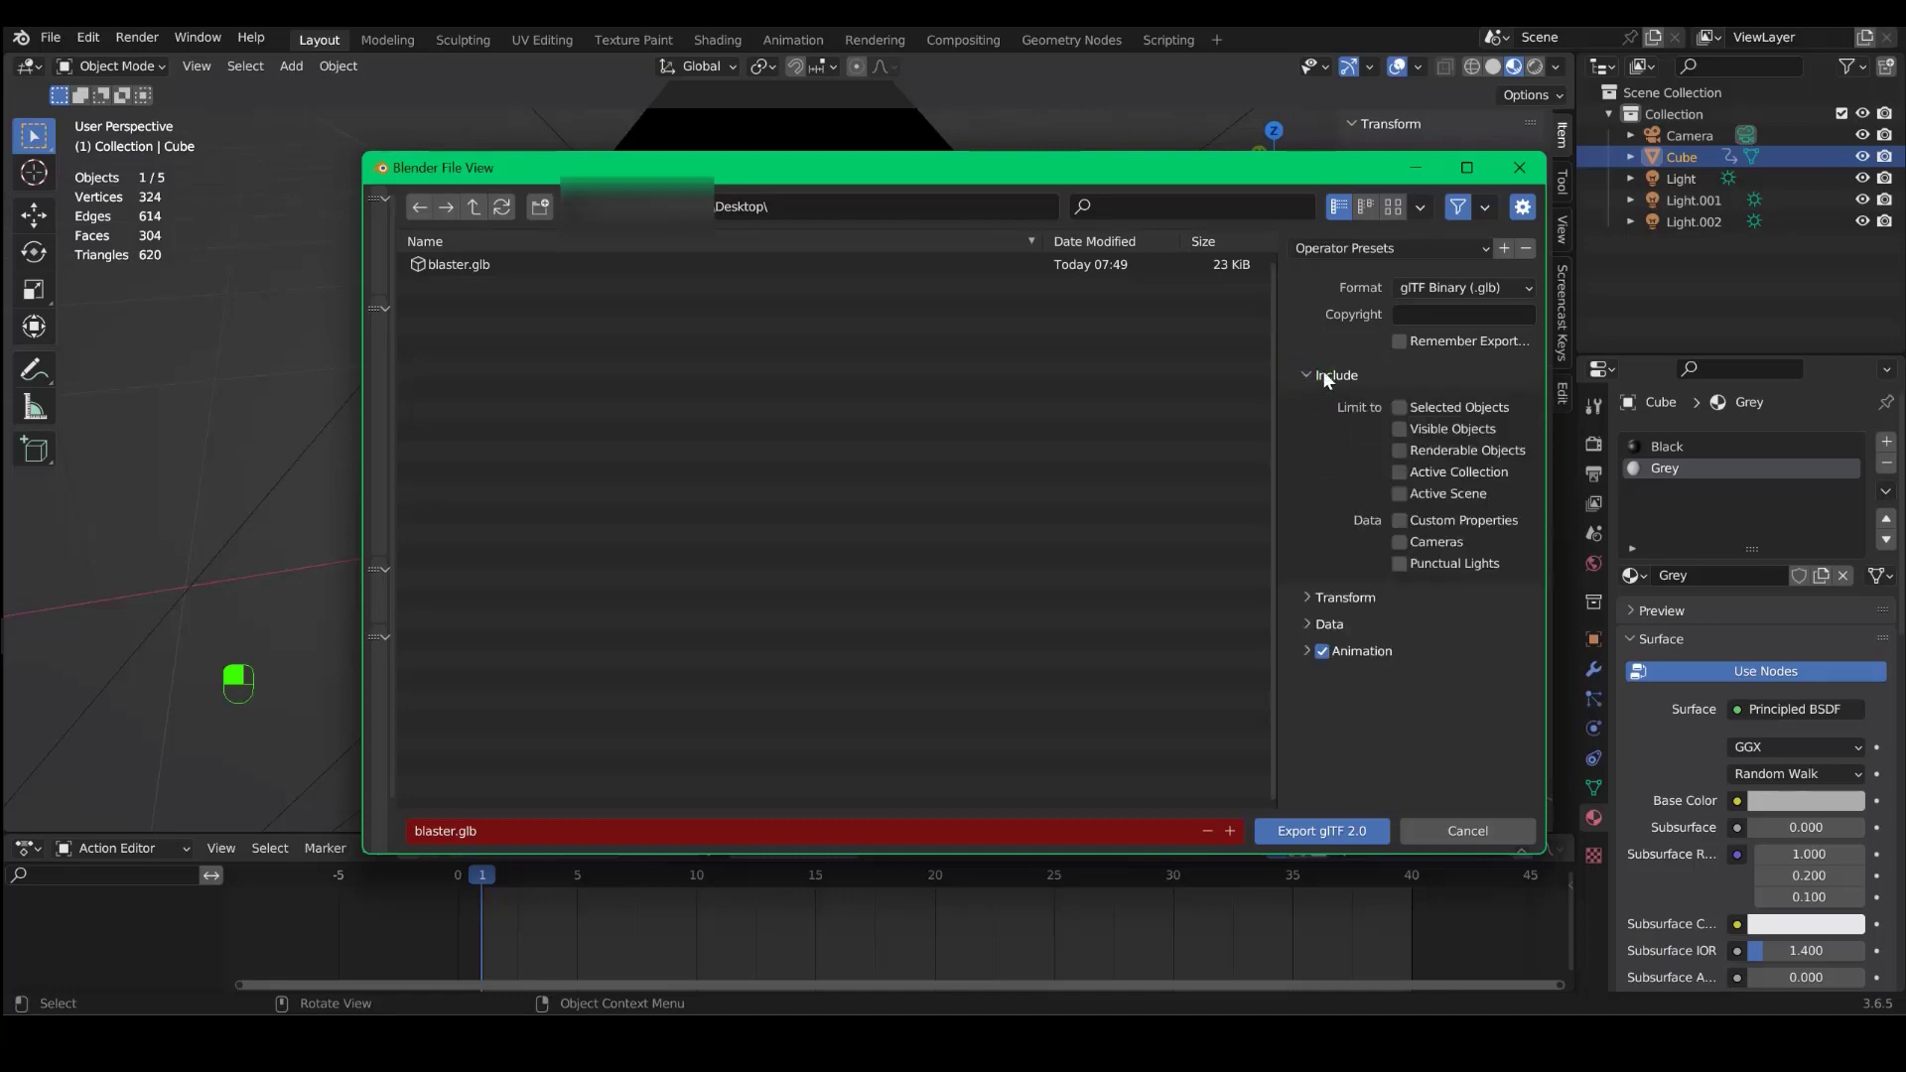
pyautogui.click(1402, 452)
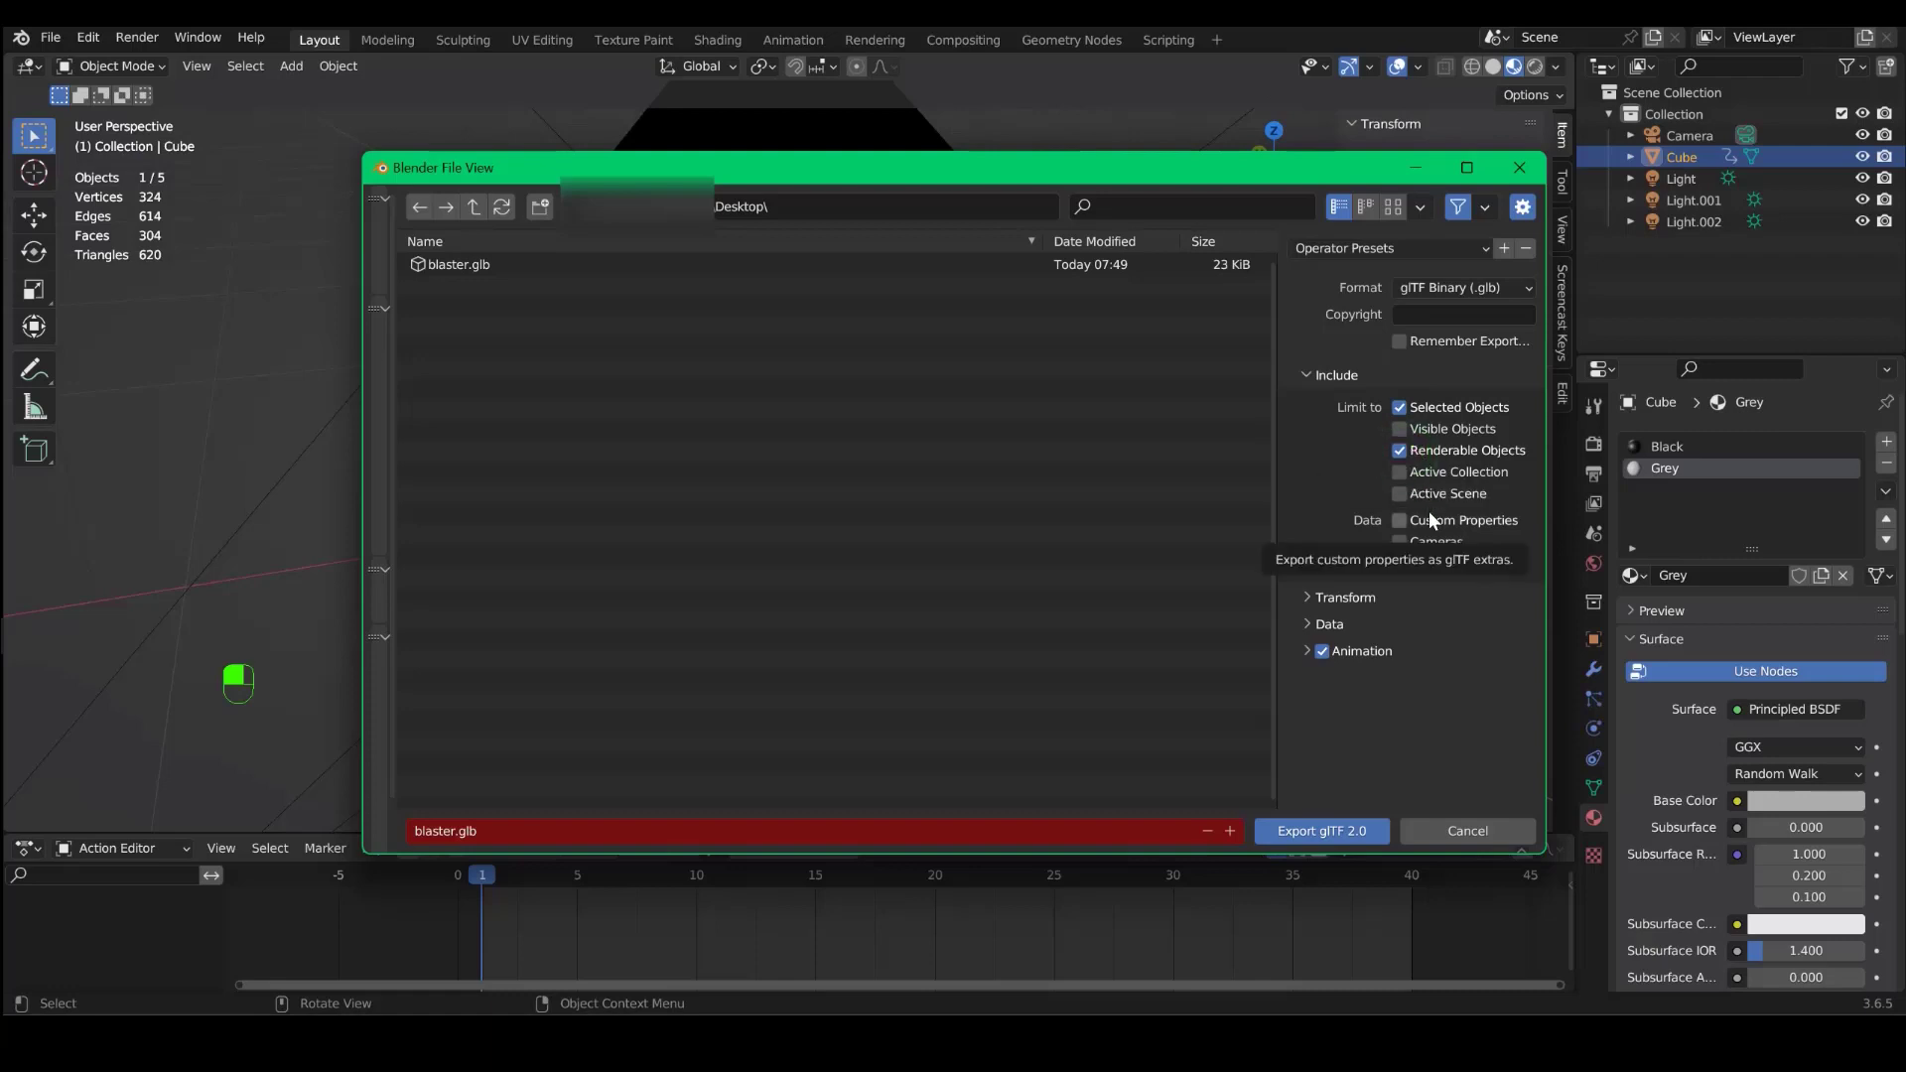
pyautogui.click(1312, 373)
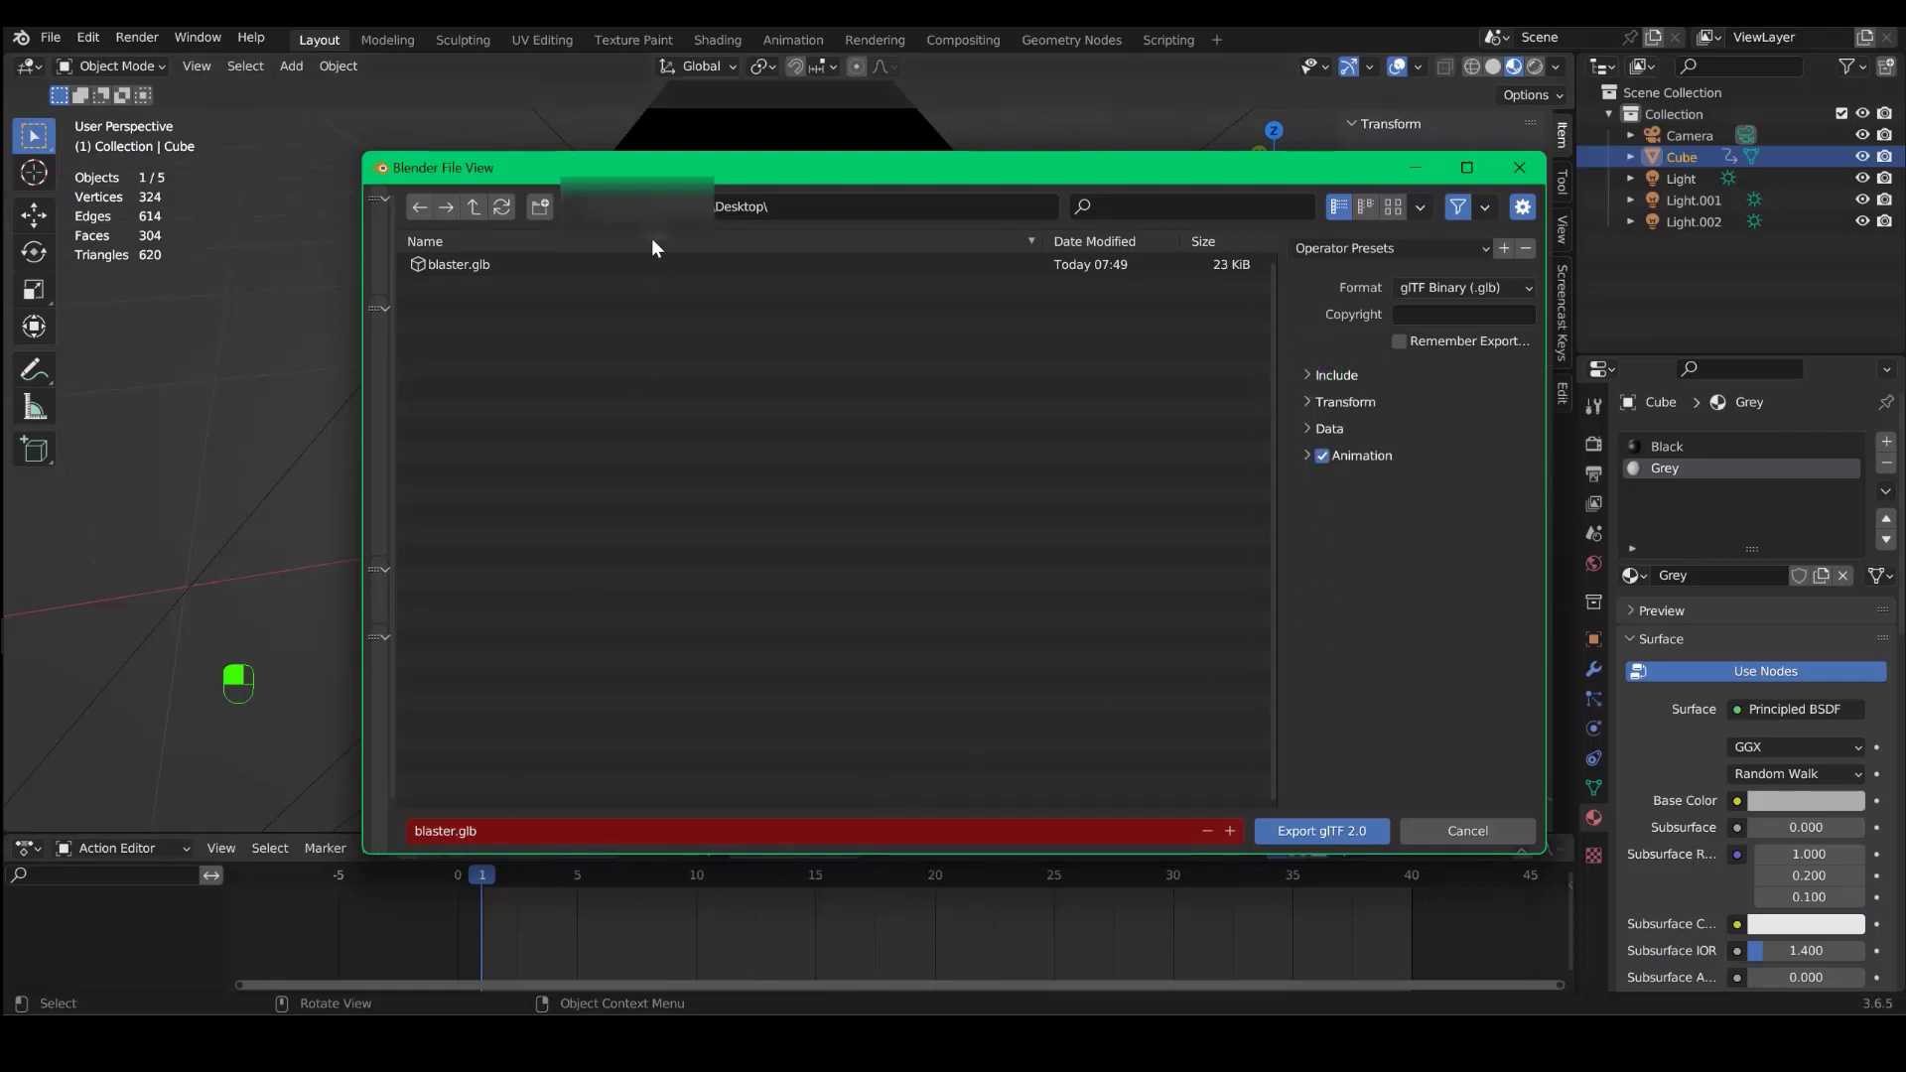
pyautogui.click(1348, 831)
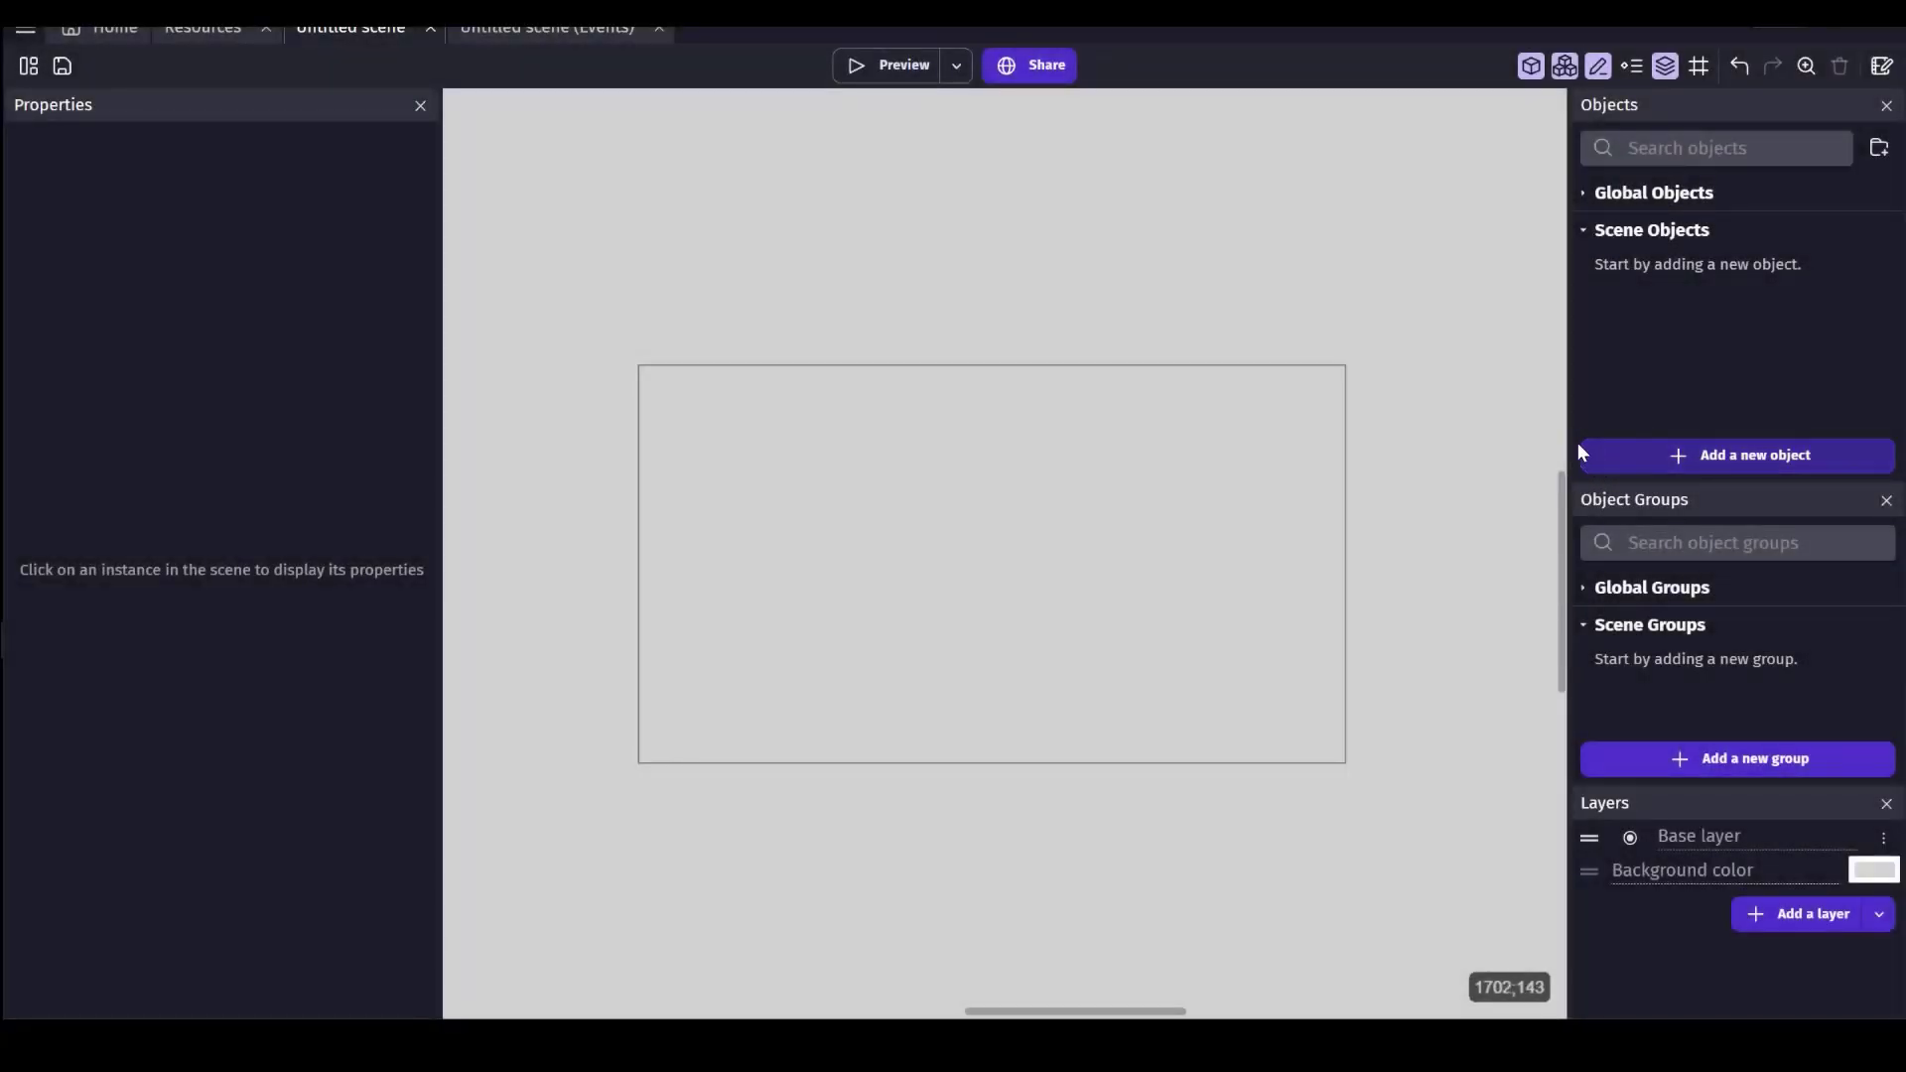
# - Switch to GDevelop and add a new 3D Model object named Blaster to the scene's objects
pyautogui.click(1620, 457)
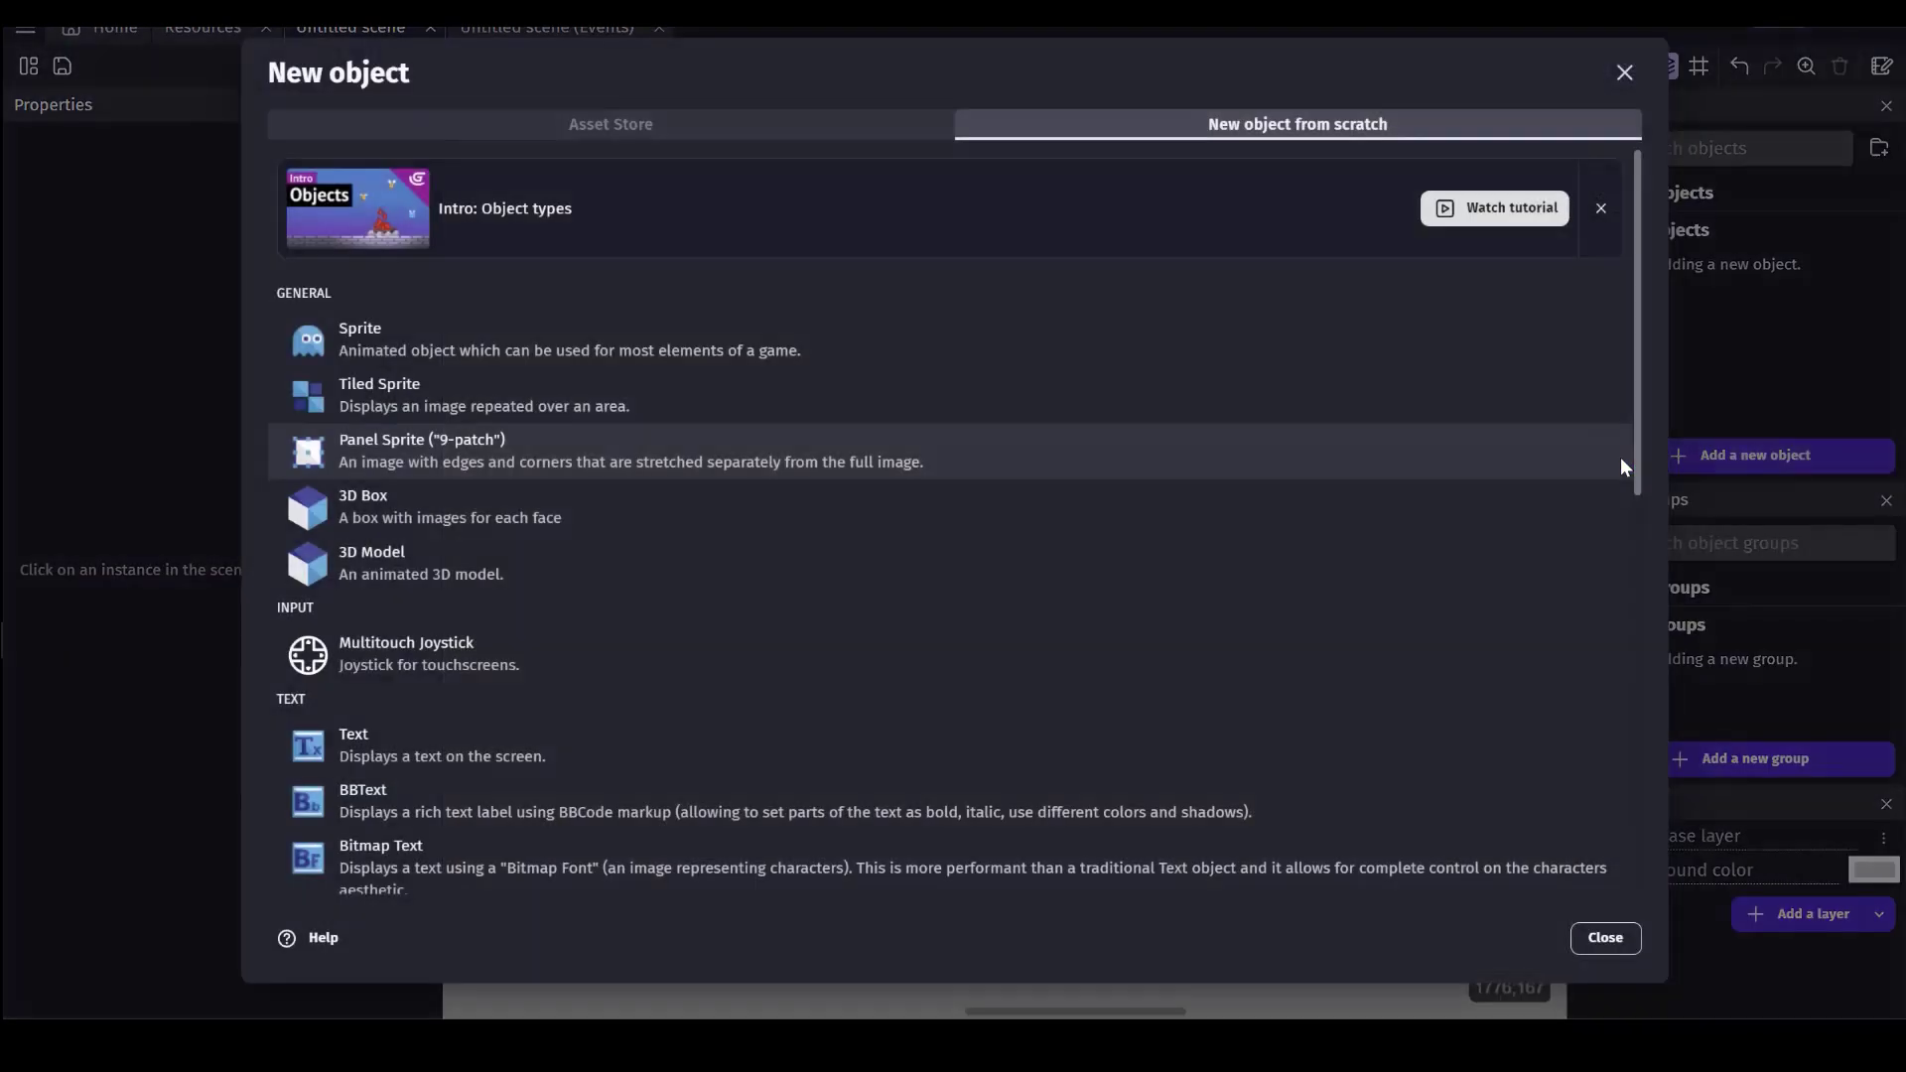
pyautogui.click(591, 553)
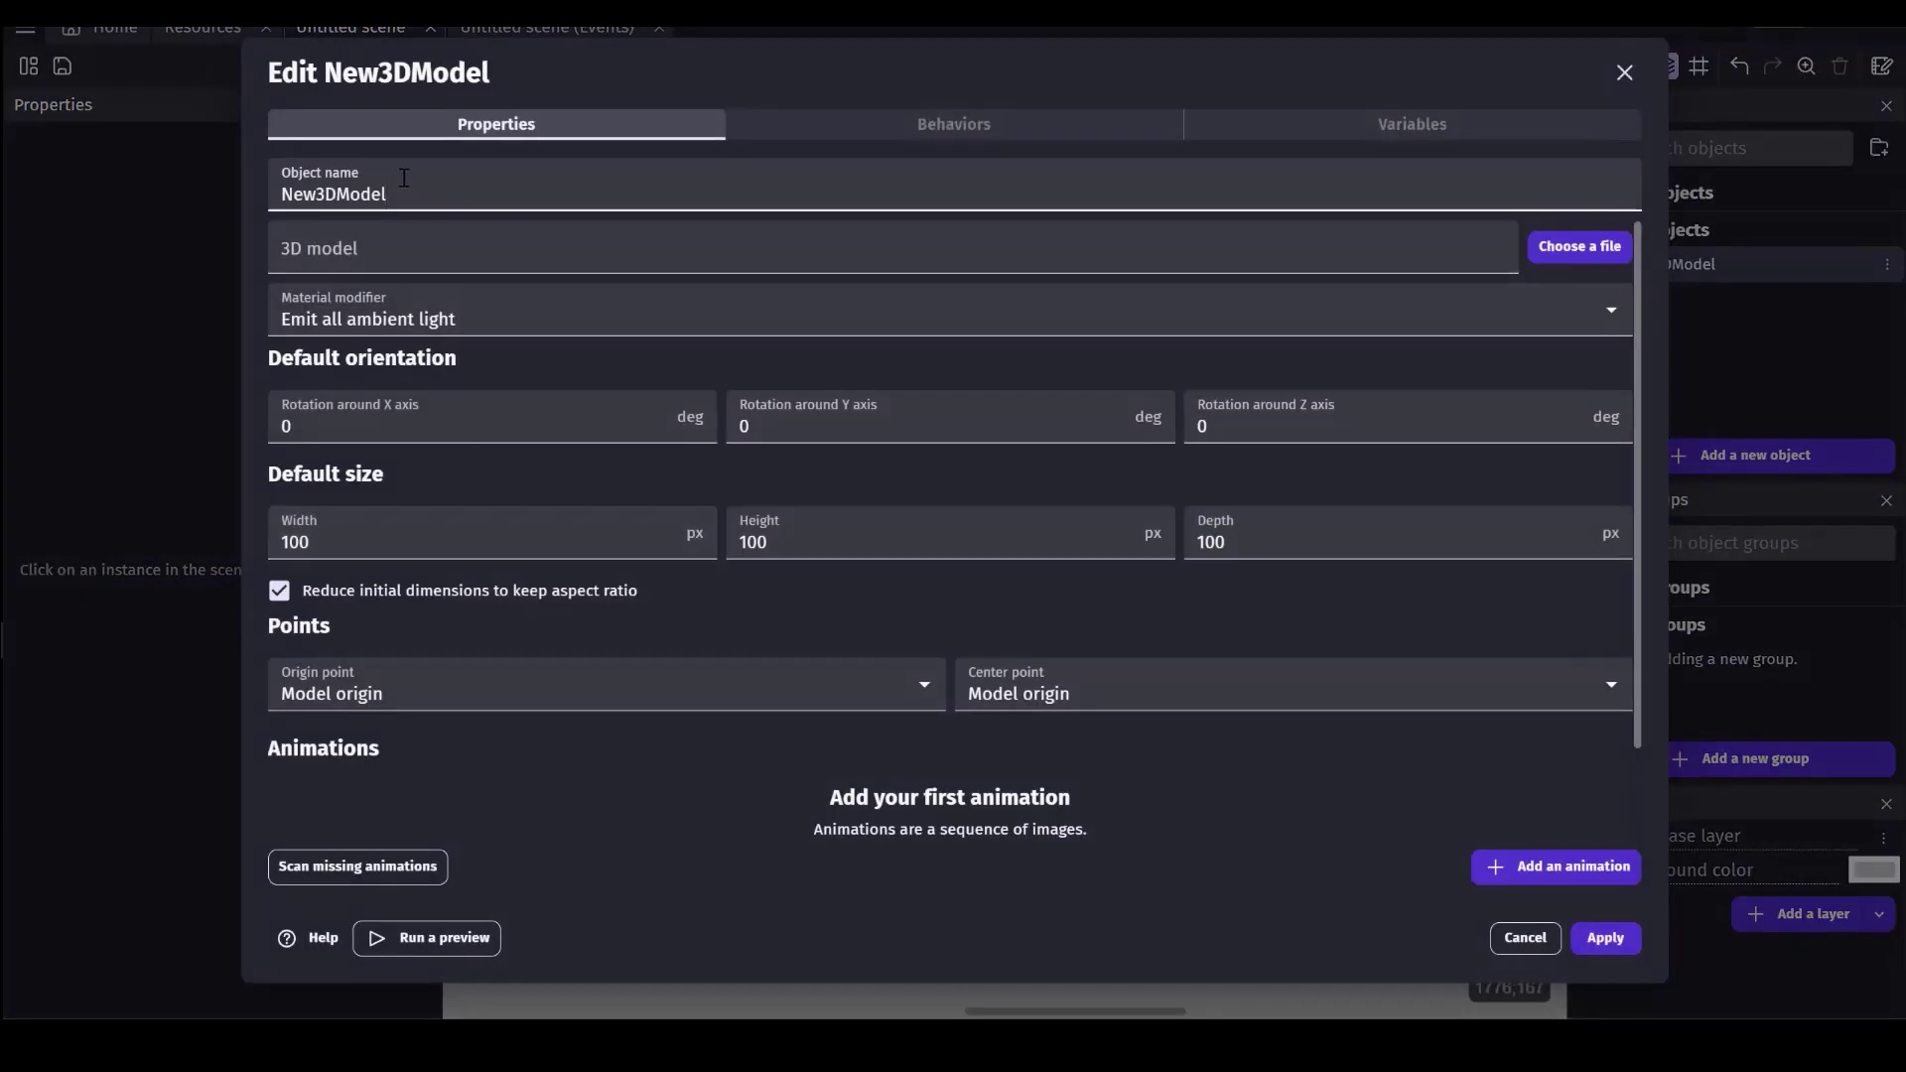
pyautogui.moveTo(402, 189); pyautogui.dragTo(200, 170)
pyautogui.write('Blaster')
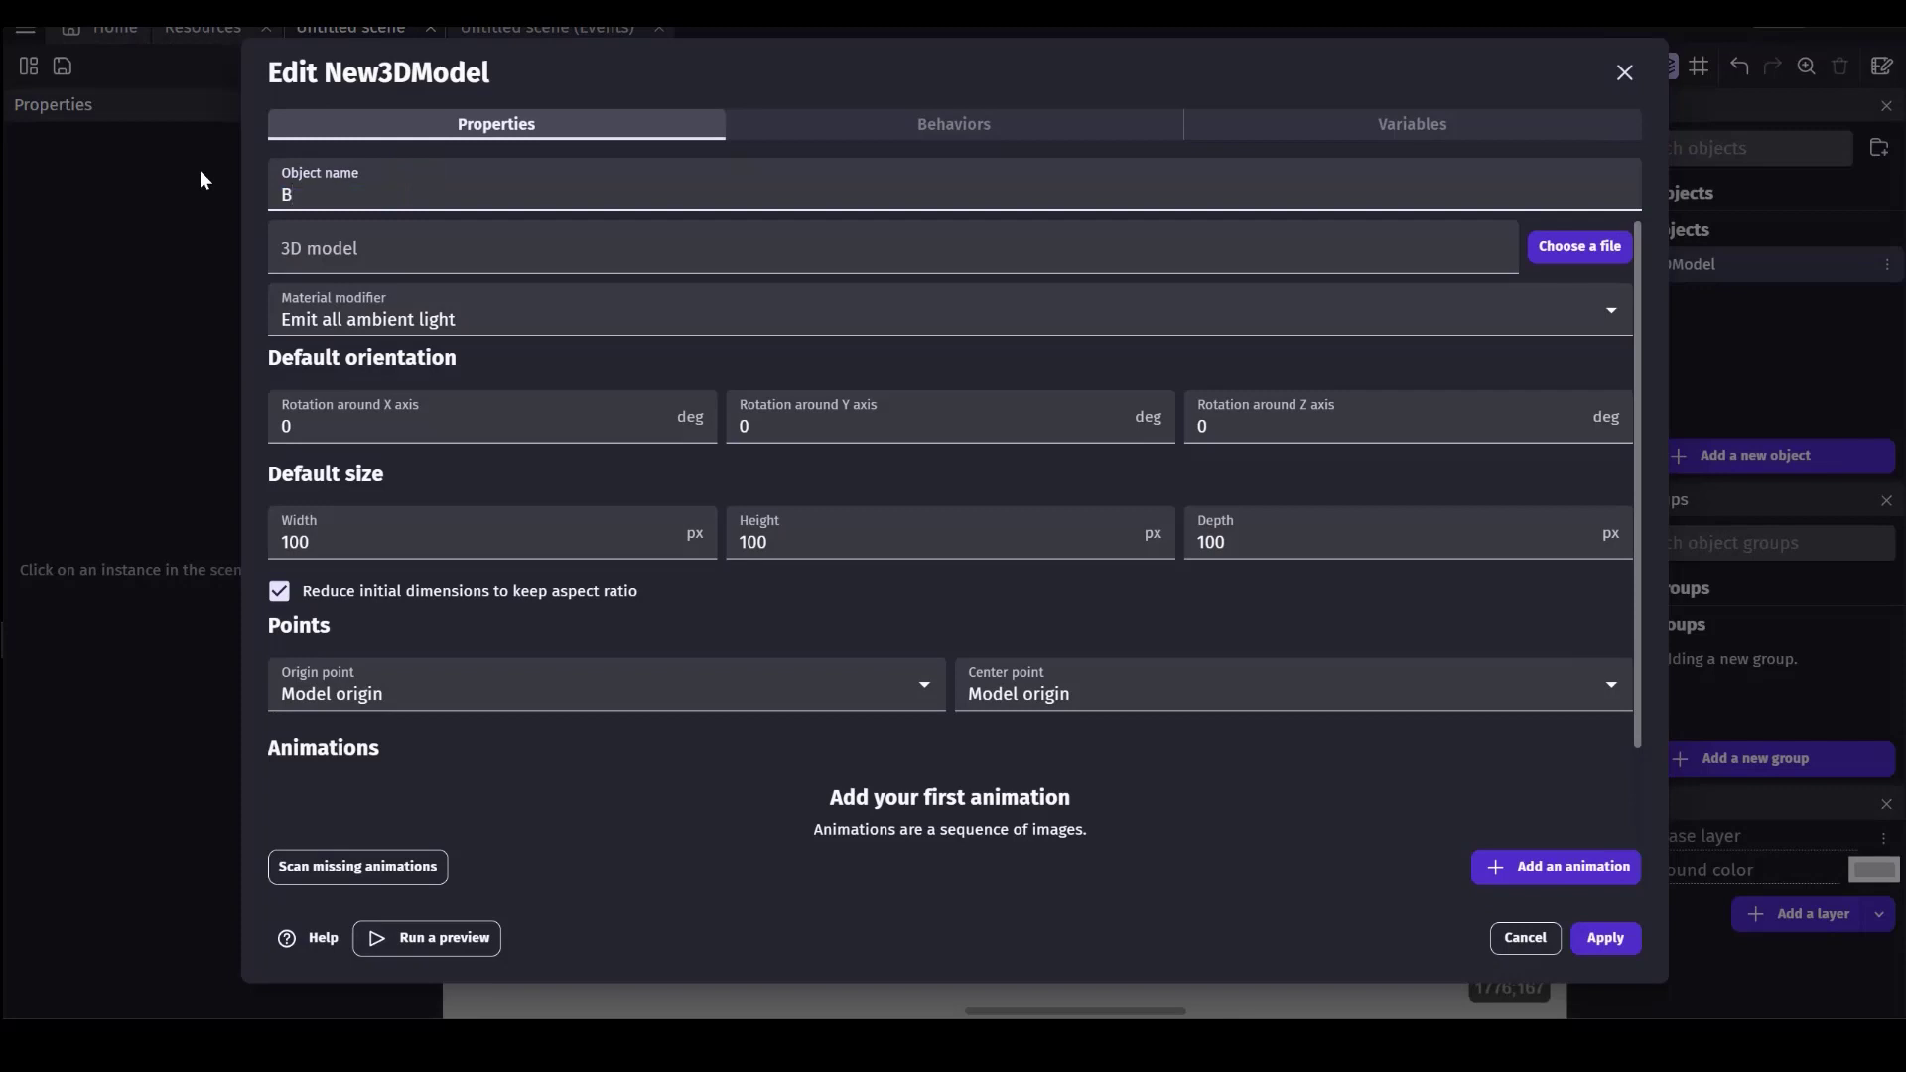
pyautogui.press('Tab')
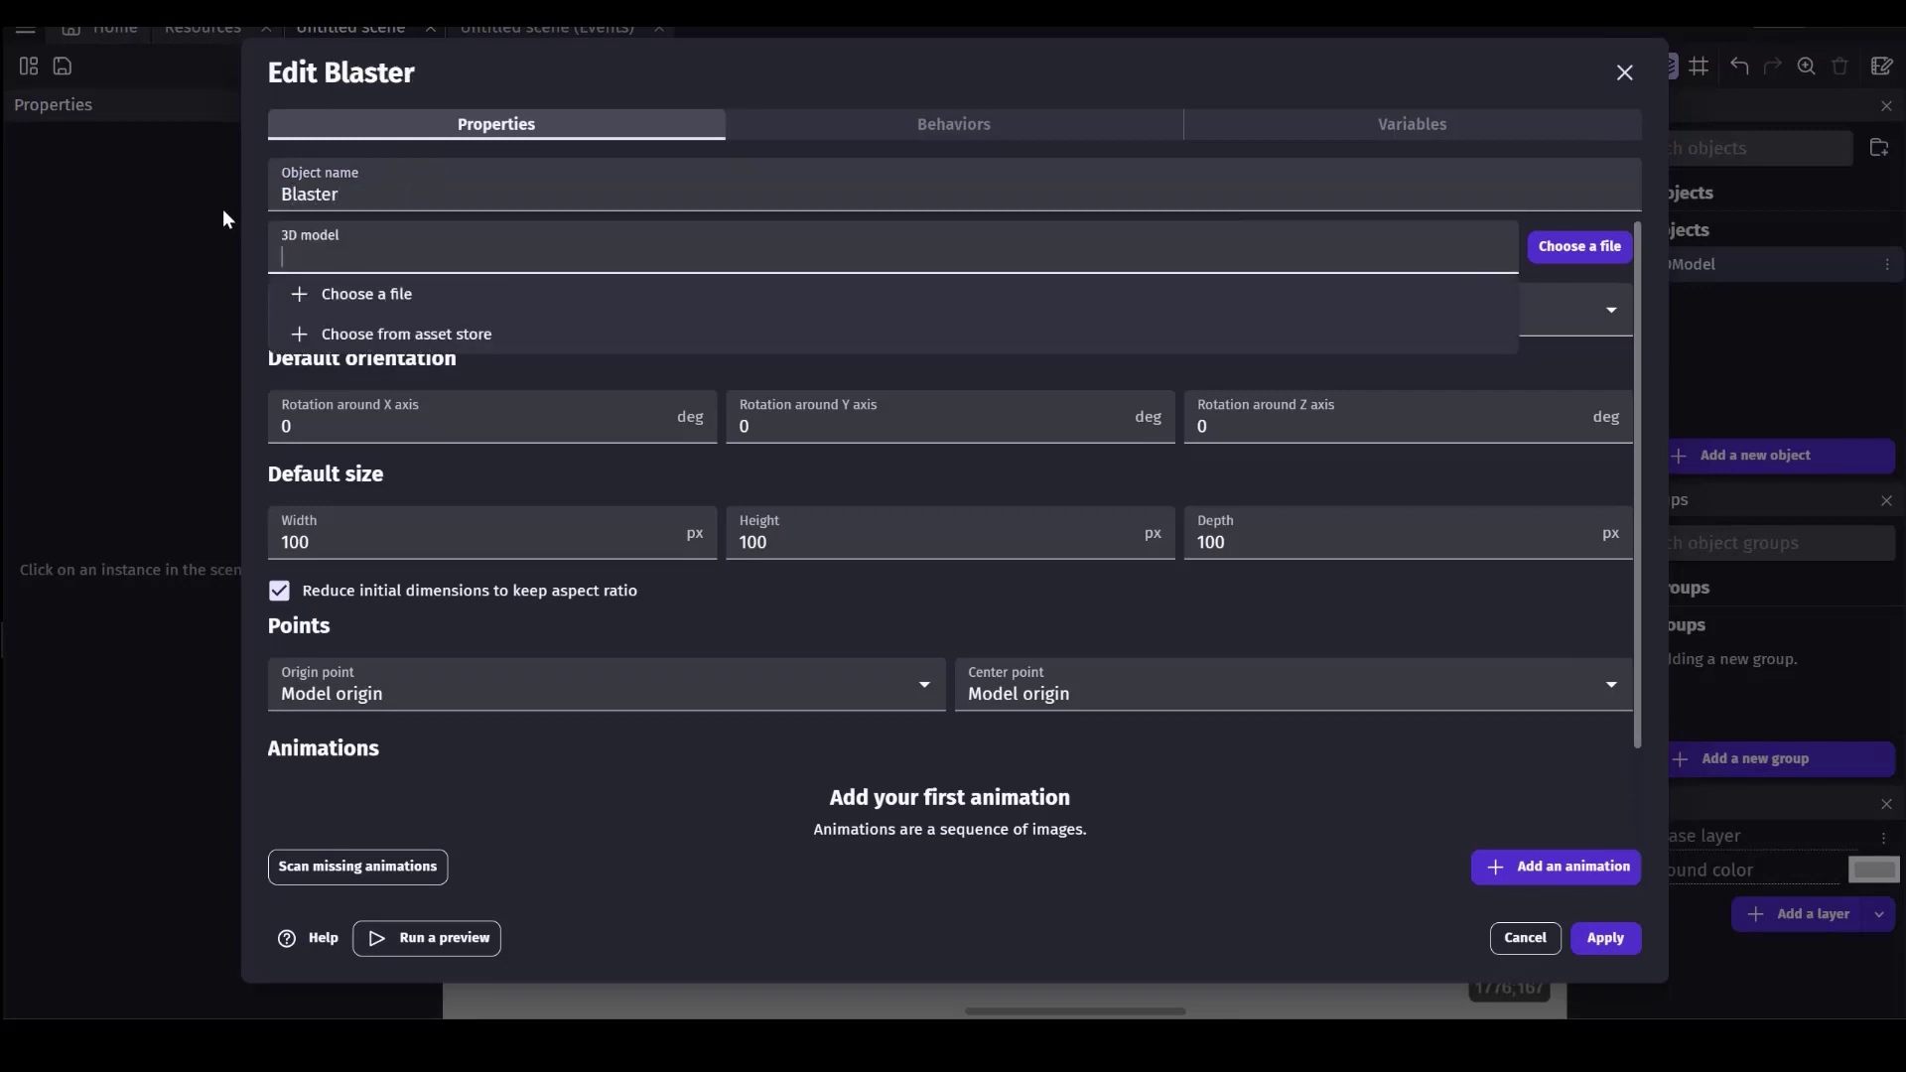
# - Load blaster.glb as the Blaster's 3D model, copying the file into the project folder
pyautogui.click(407, 290)
pyautogui.doubleClick(281, 181)
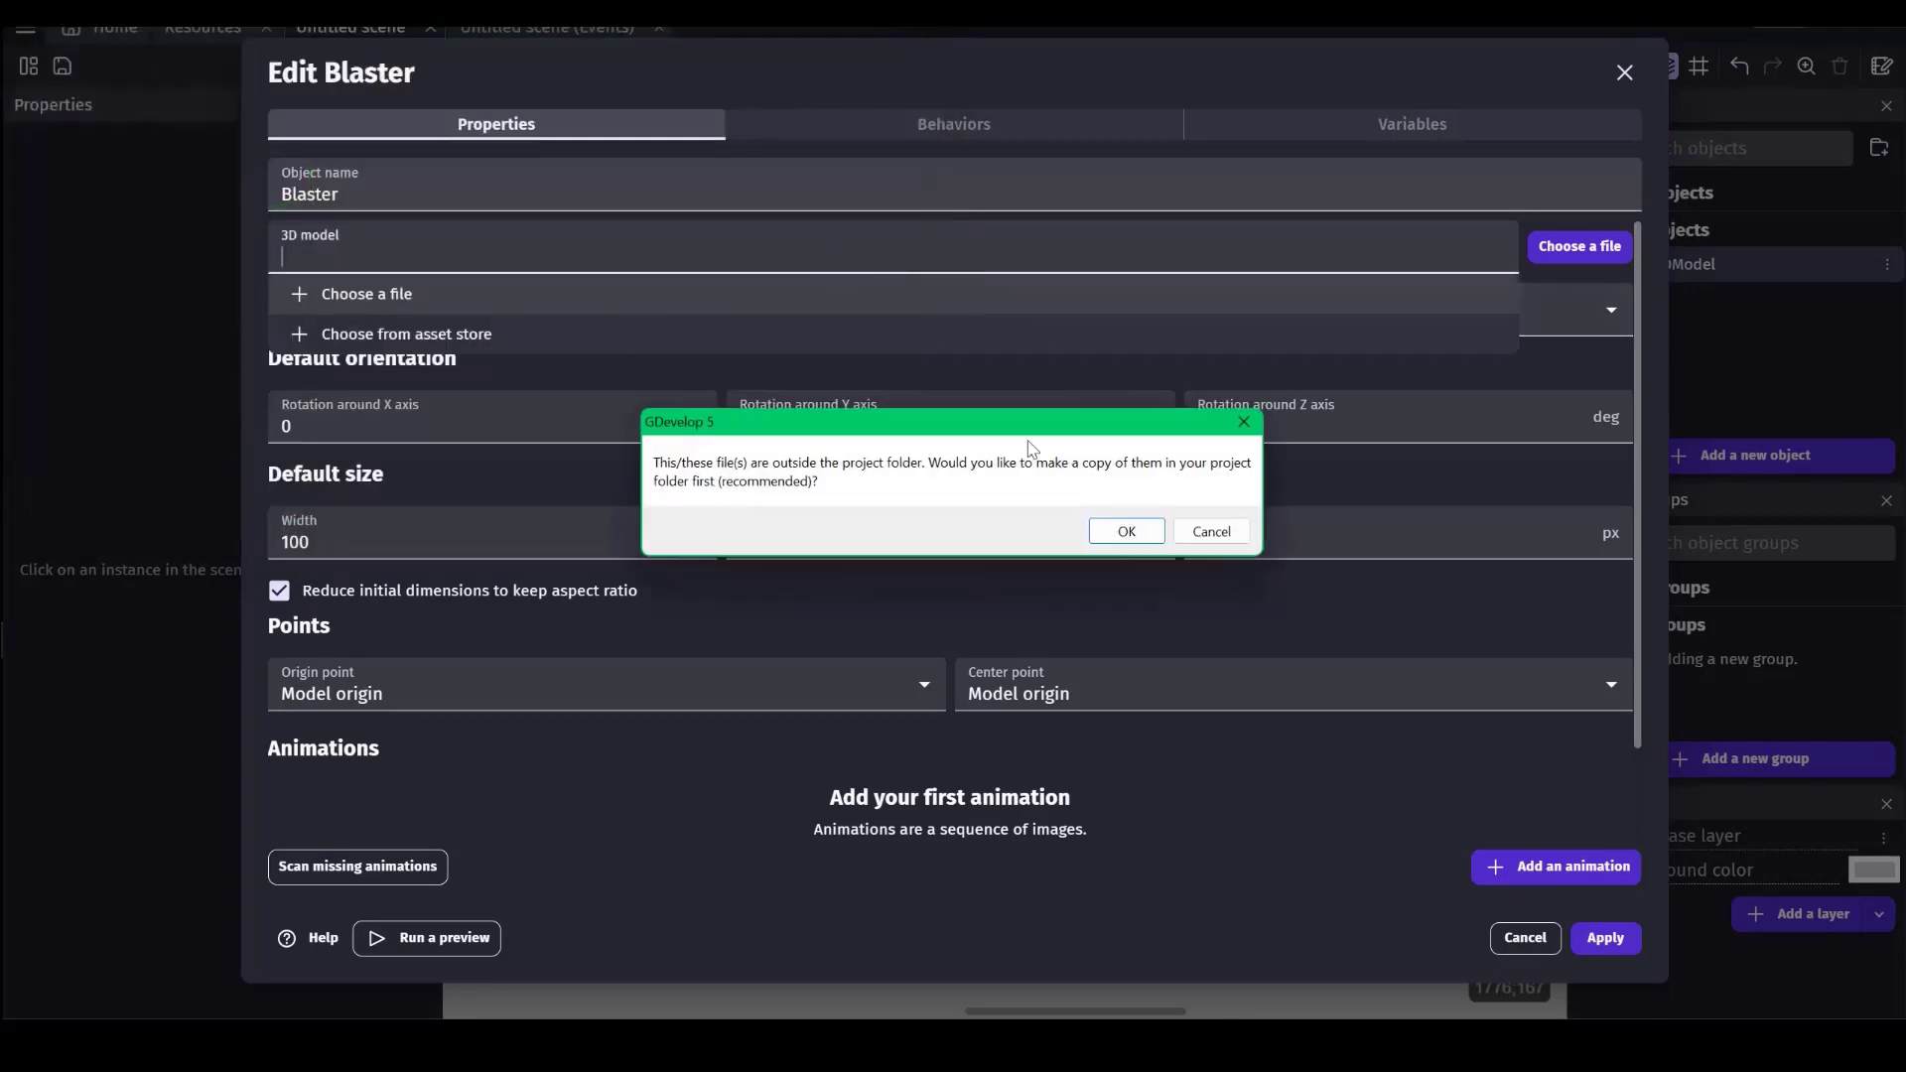
pyautogui.click(1129, 532)
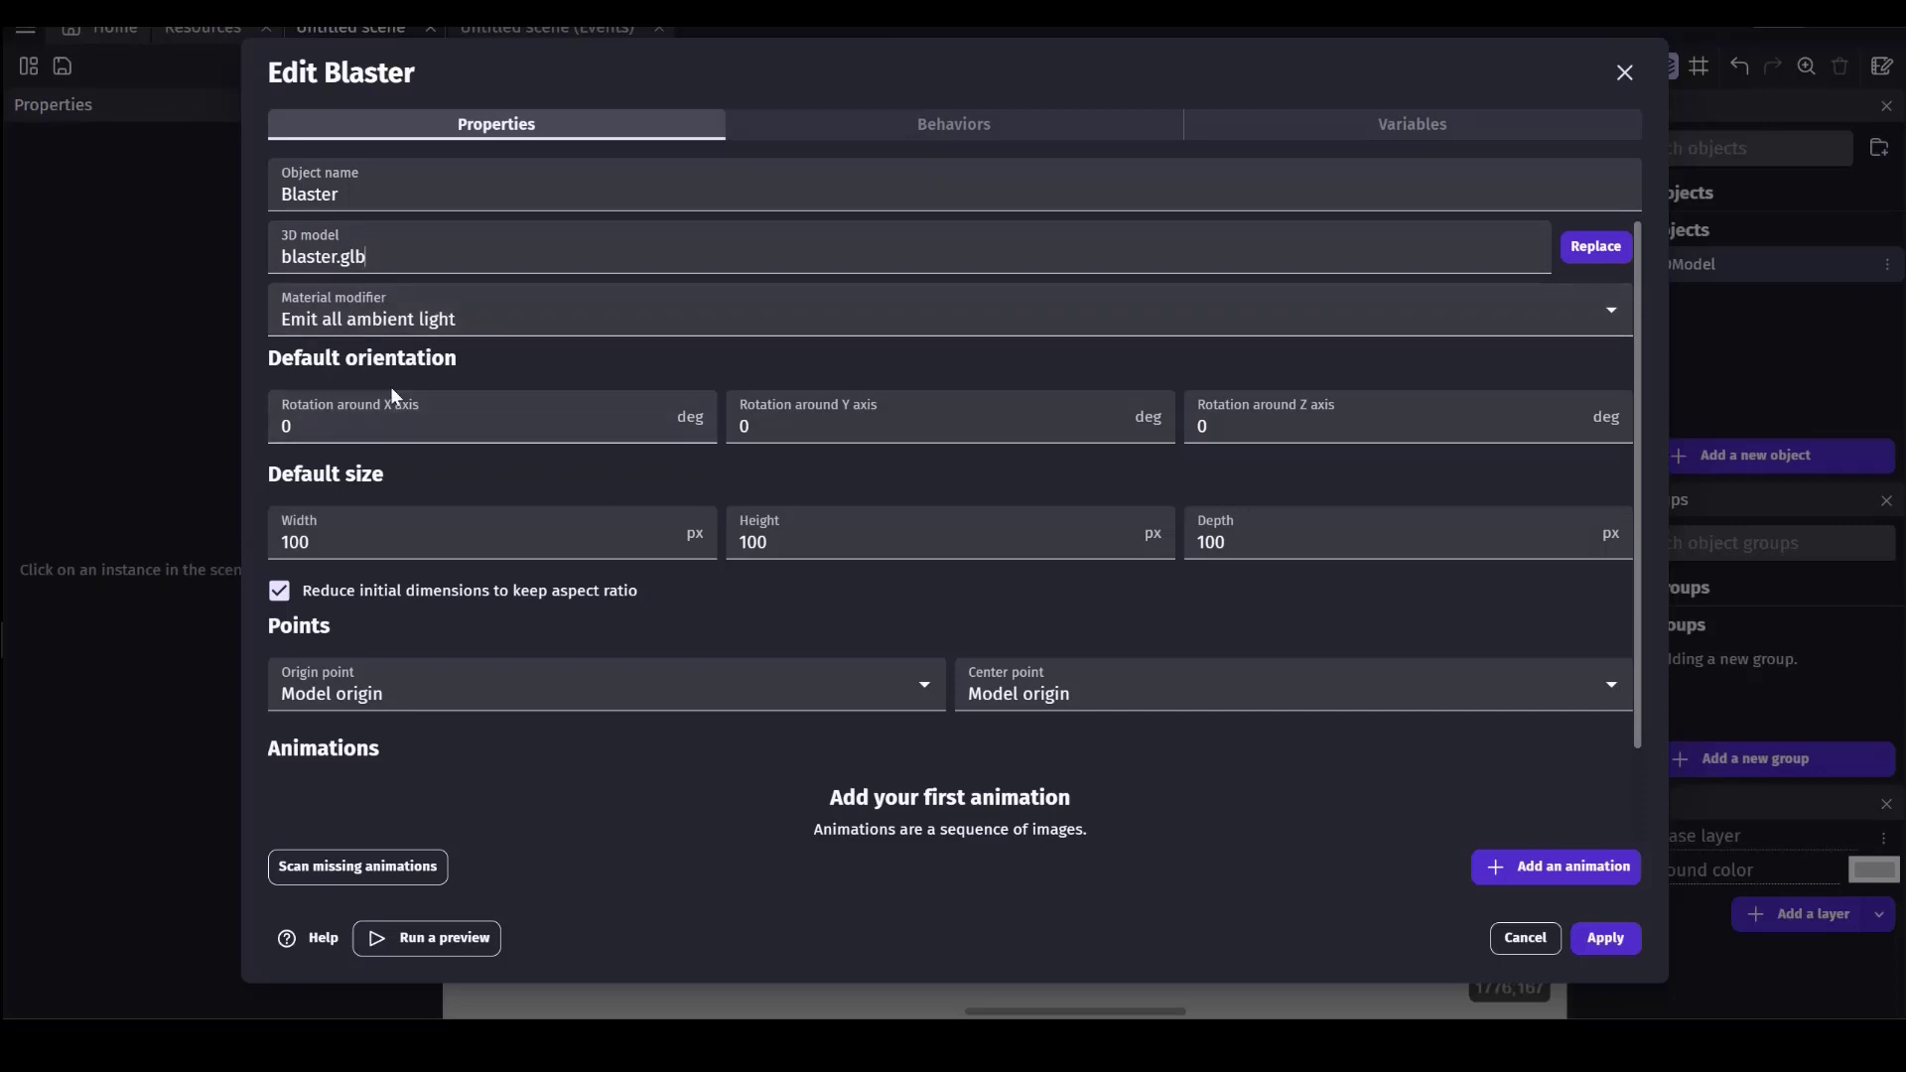
# - Set the Blaster's default width, height and depth to 400 px and its rotation around the Y axis to 15 degrees
pyautogui.moveTo(340, 541); pyautogui.dragTo(259, 546)
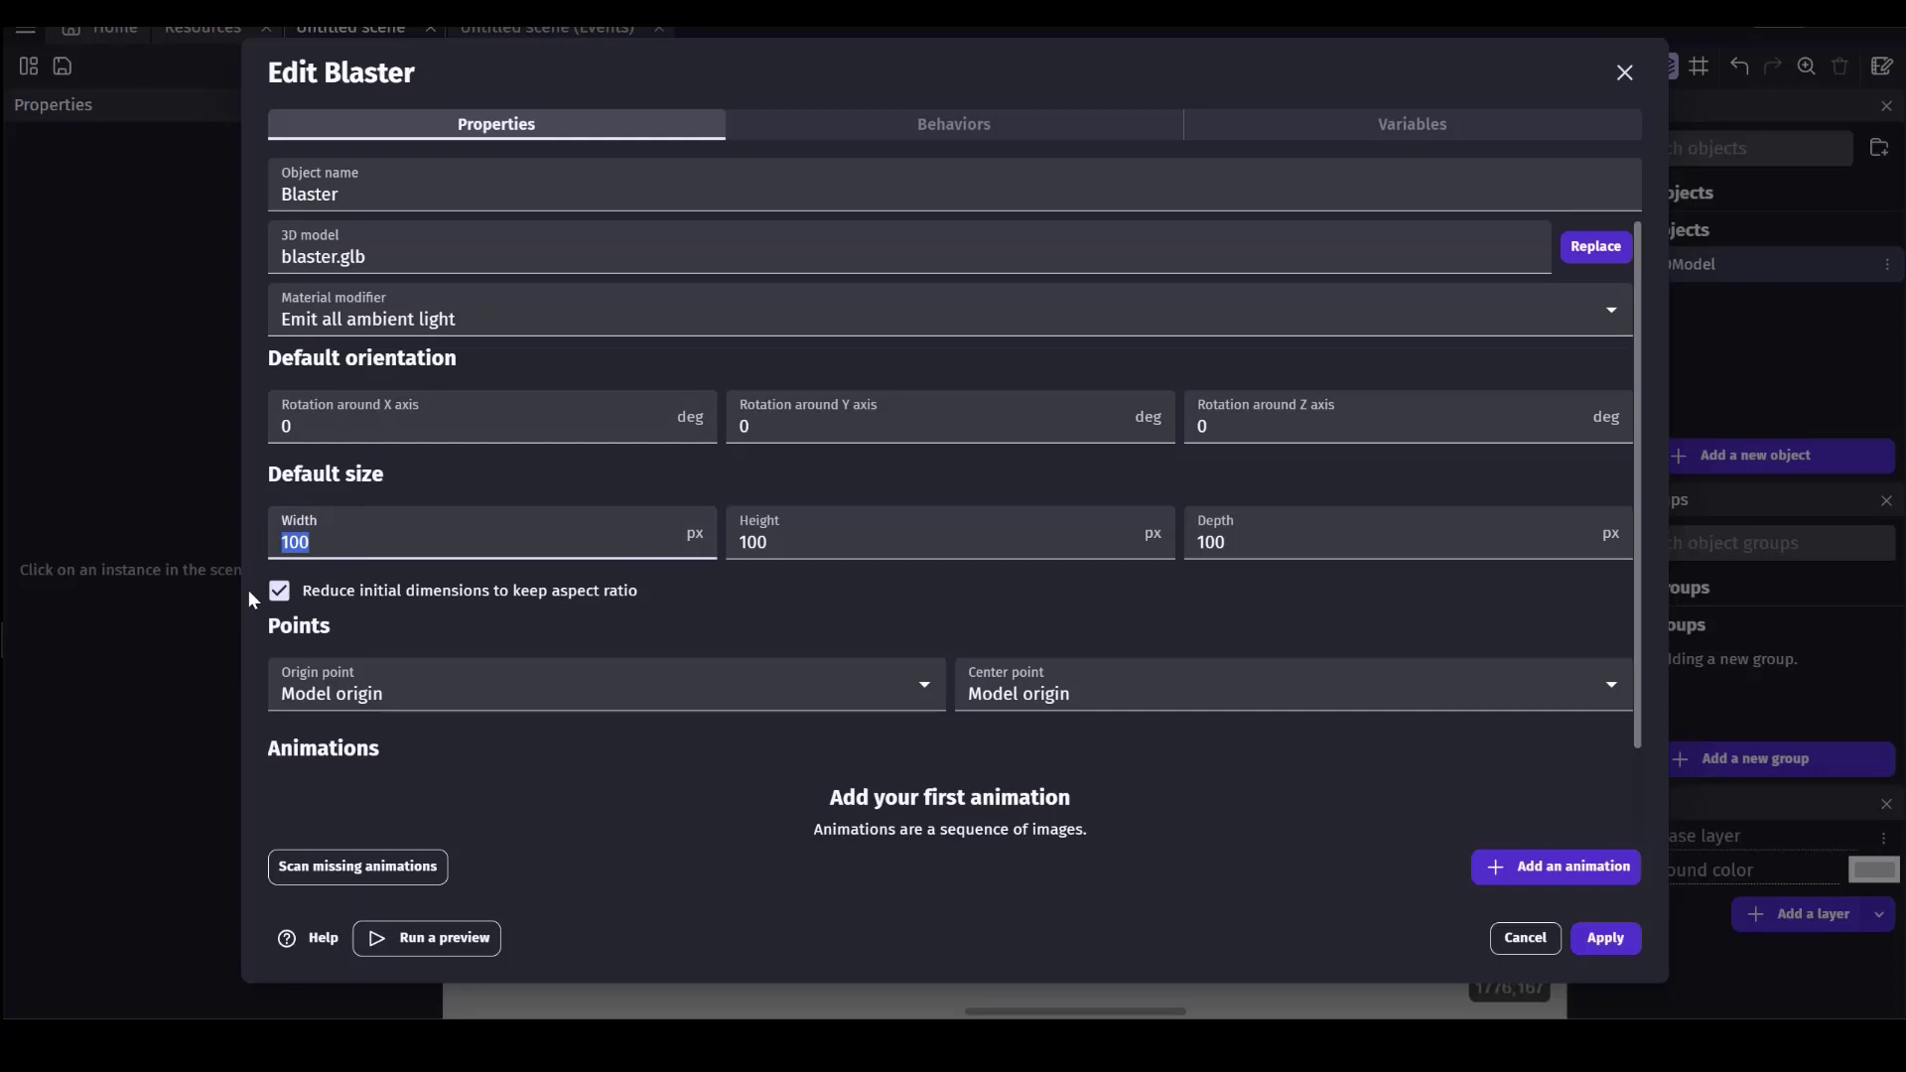
pyautogui.write('400')
pyautogui.press('Tab')
pyautogui.write('400')
pyautogui.press('Tab')
pyautogui.write('400')
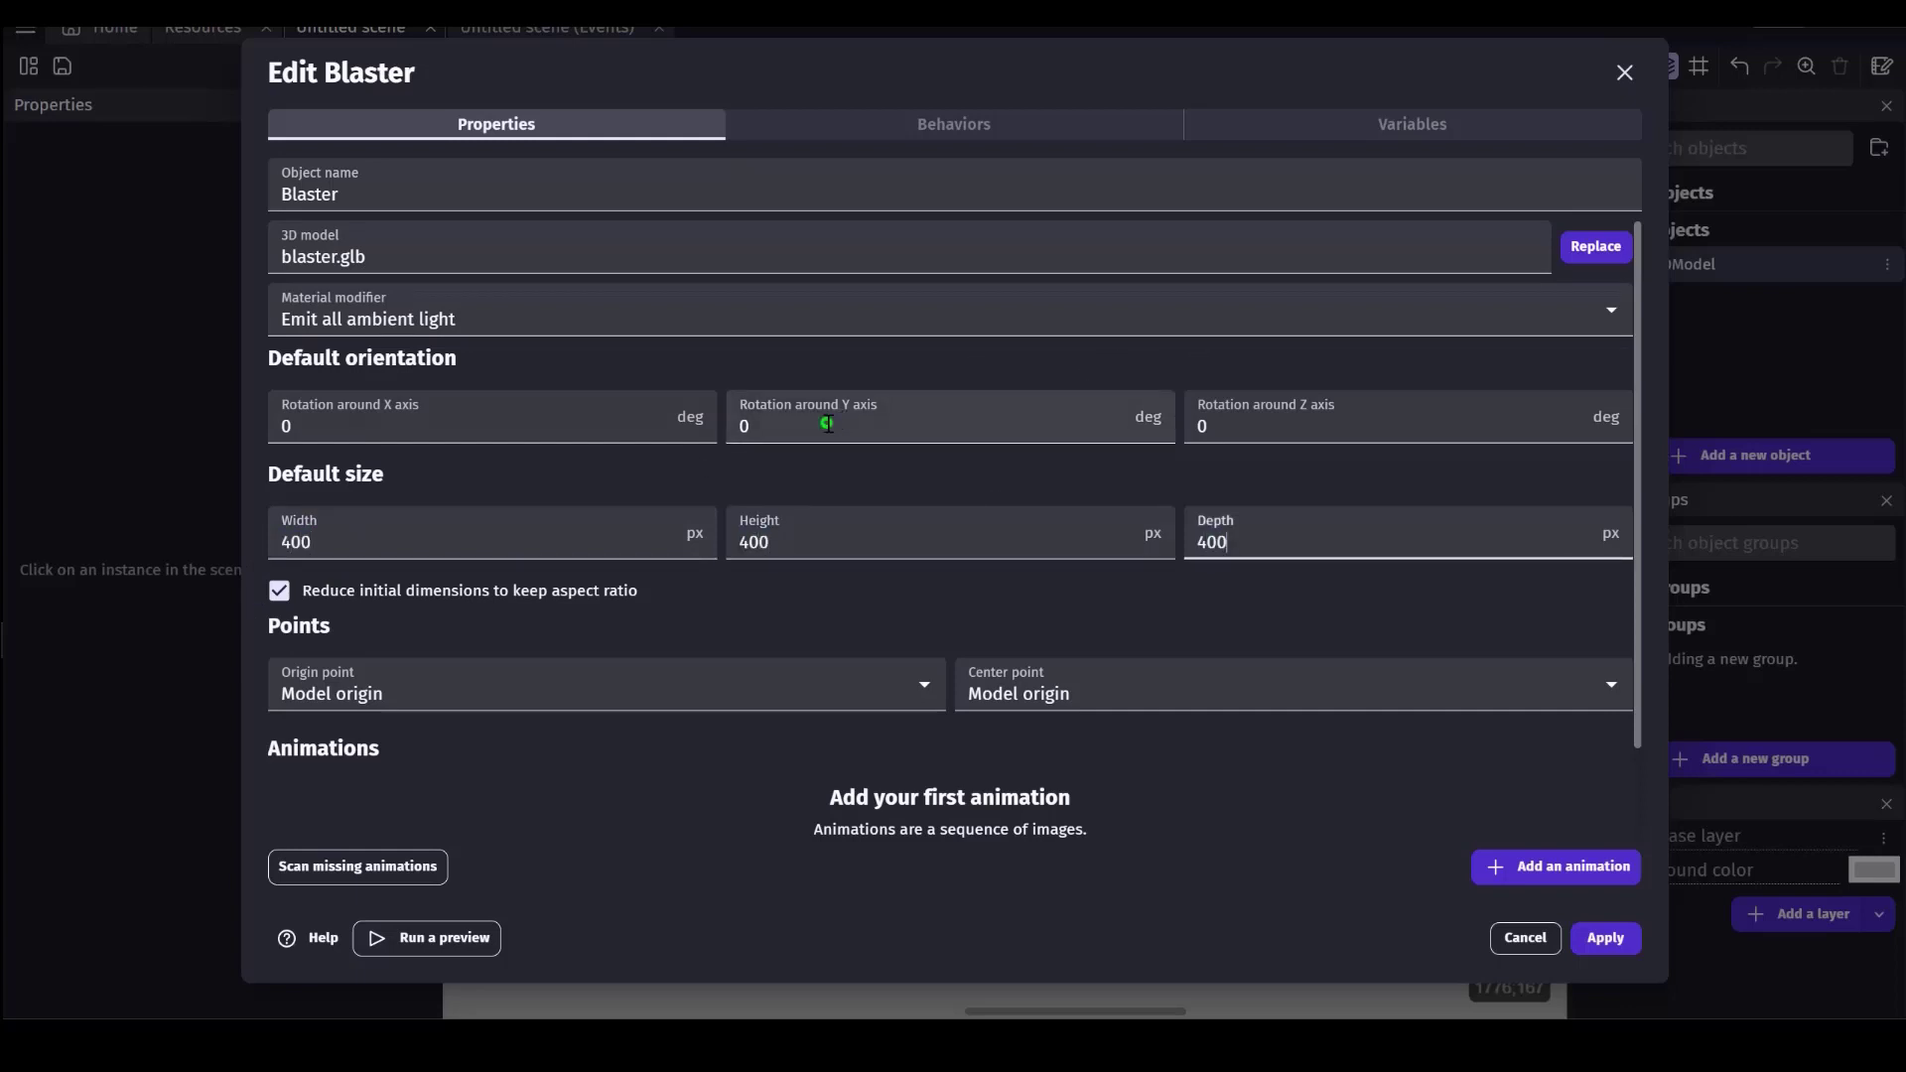
pyautogui.moveTo(817, 421); pyautogui.dragTo(742, 425)
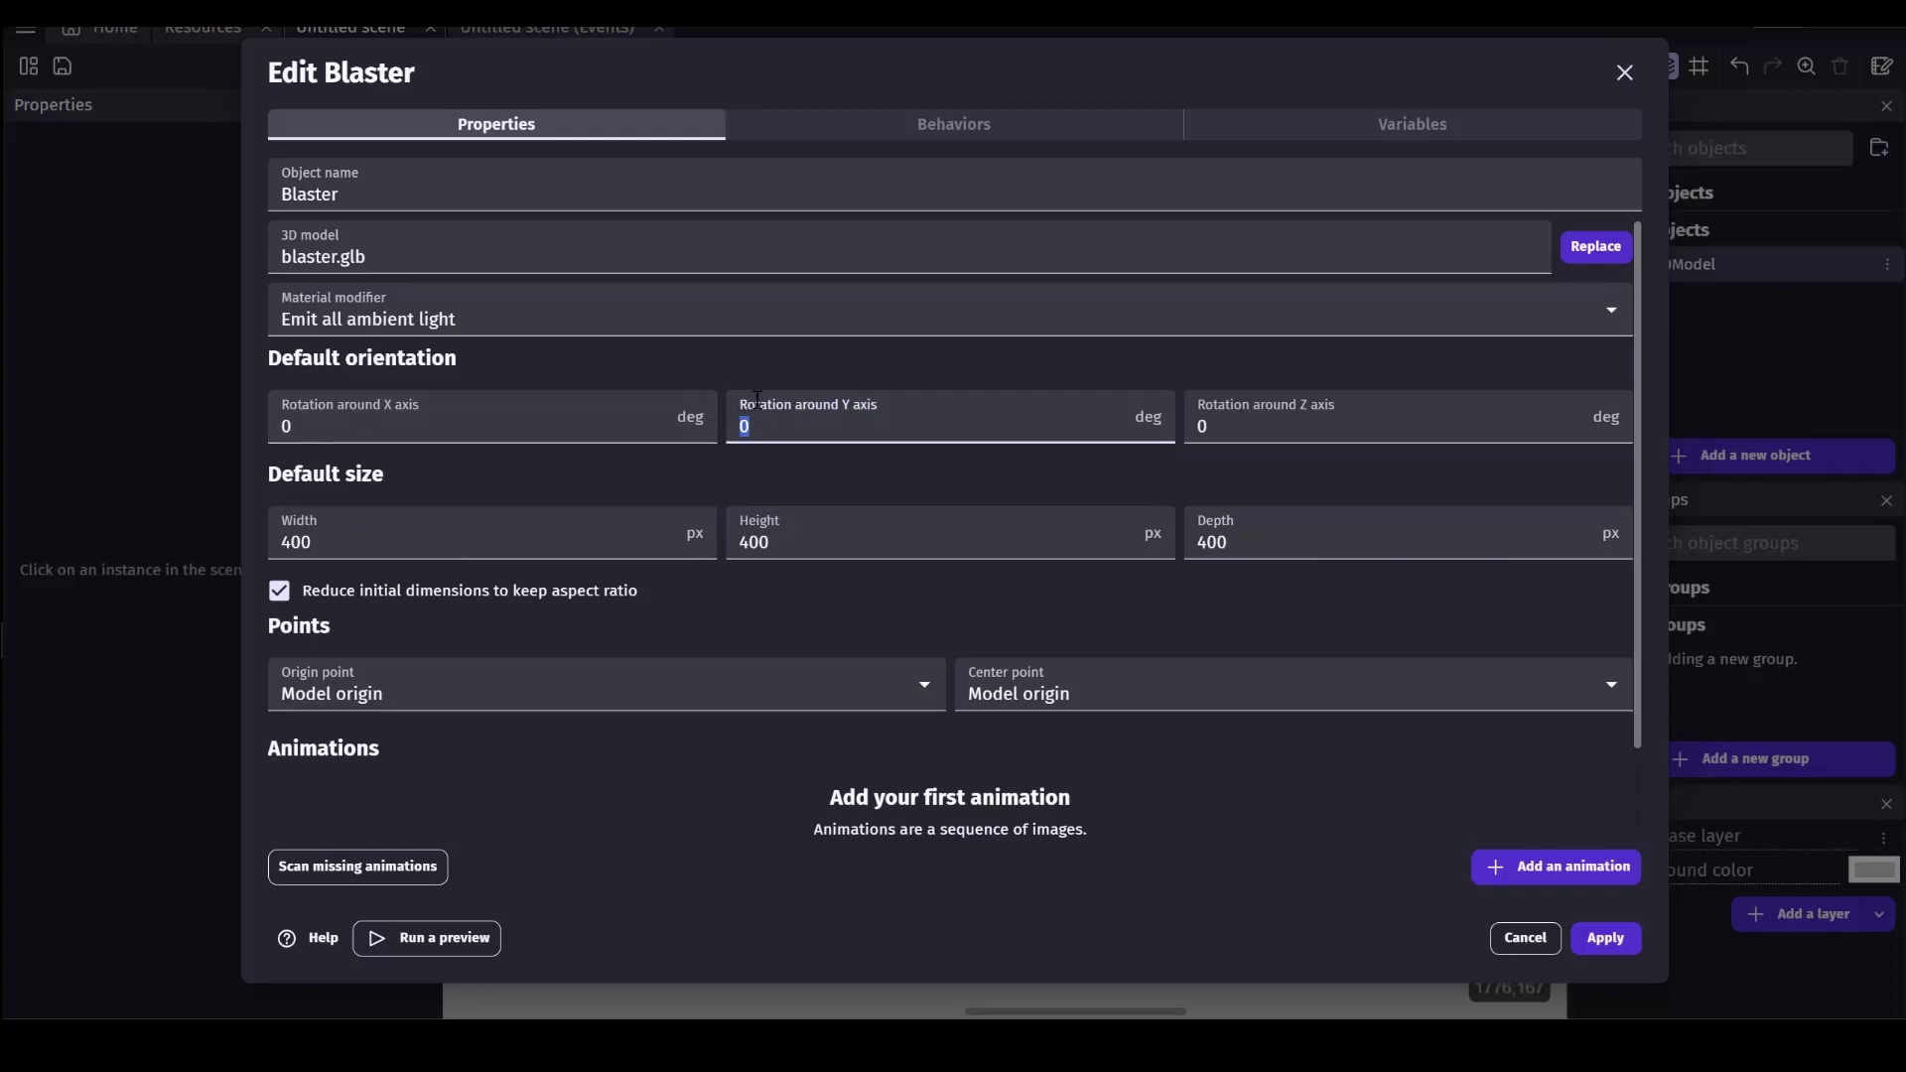
pyautogui.write('15')
# - Scan the Blaster's missing animations, enable looping for Idle, Shoot and Walk, and apply the changes
pyautogui.scroll(-2, 872, 447)
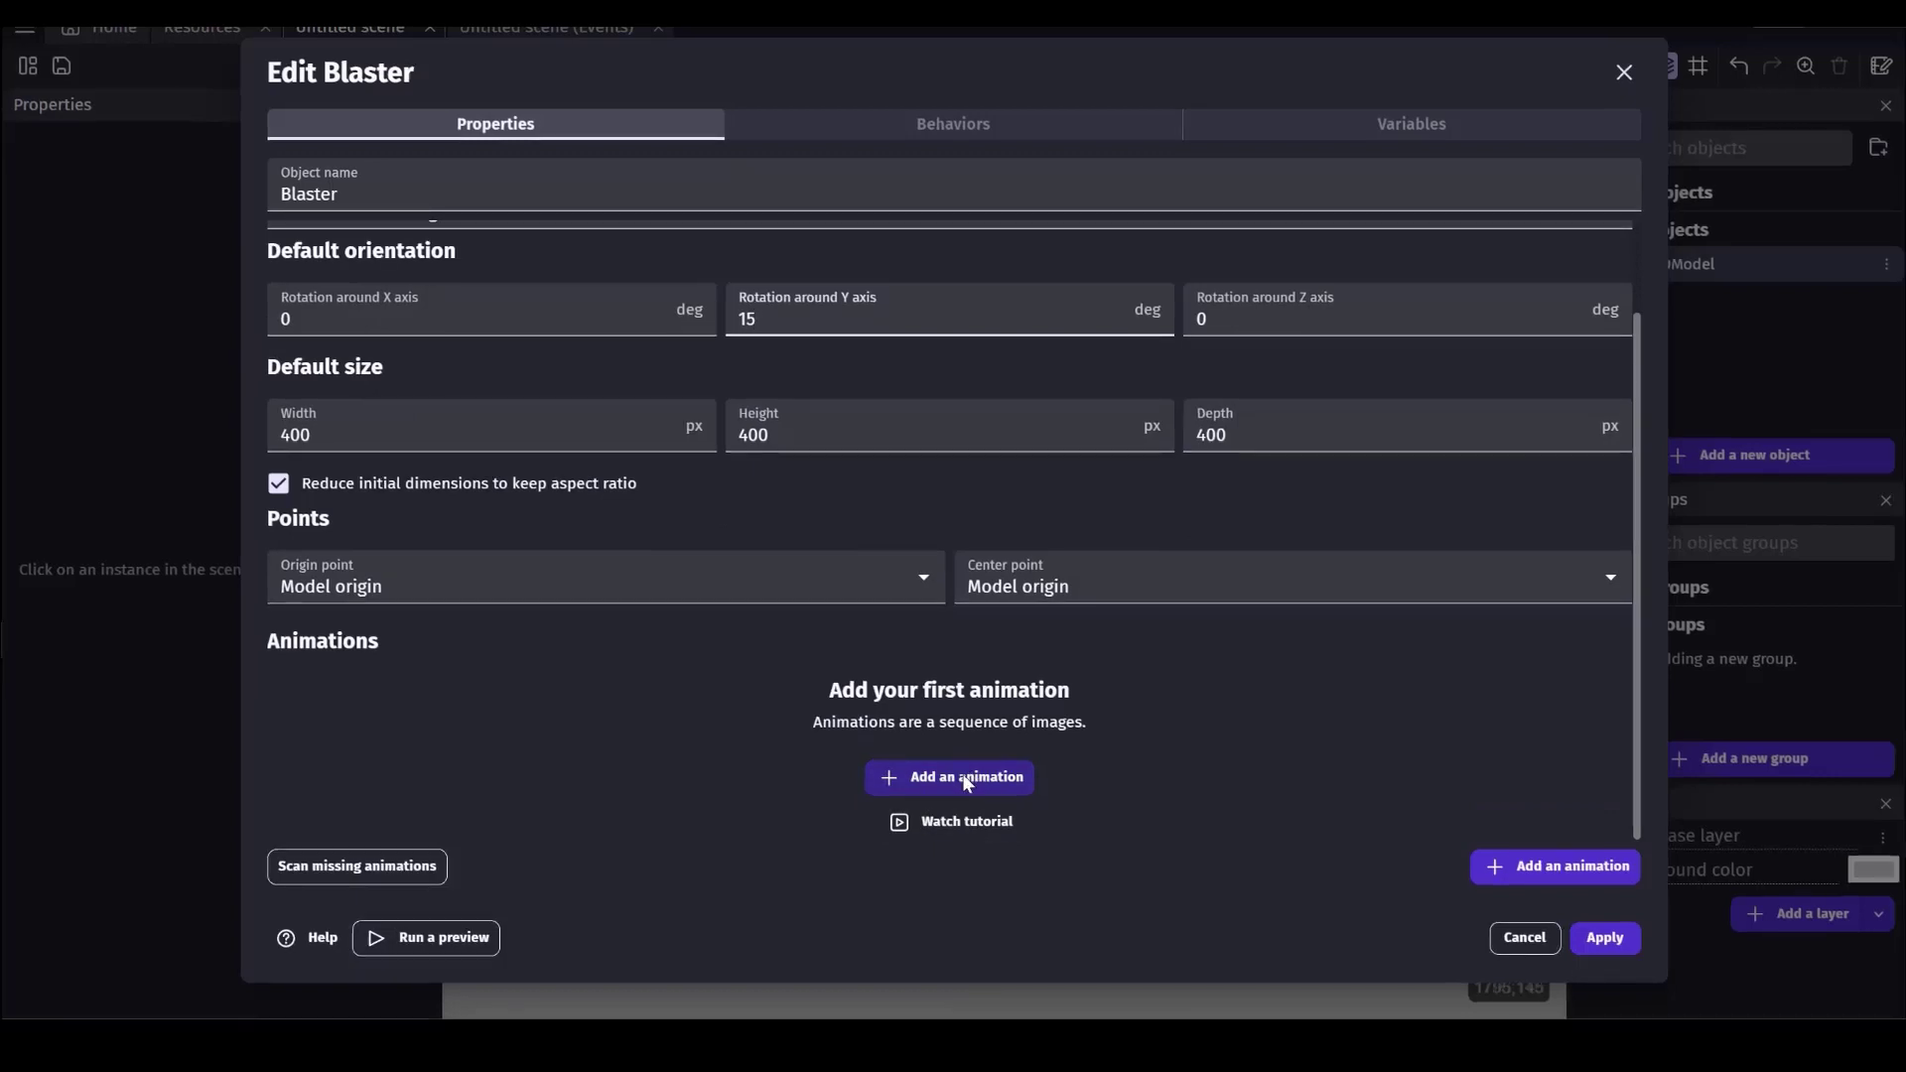
pyautogui.click(373, 869)
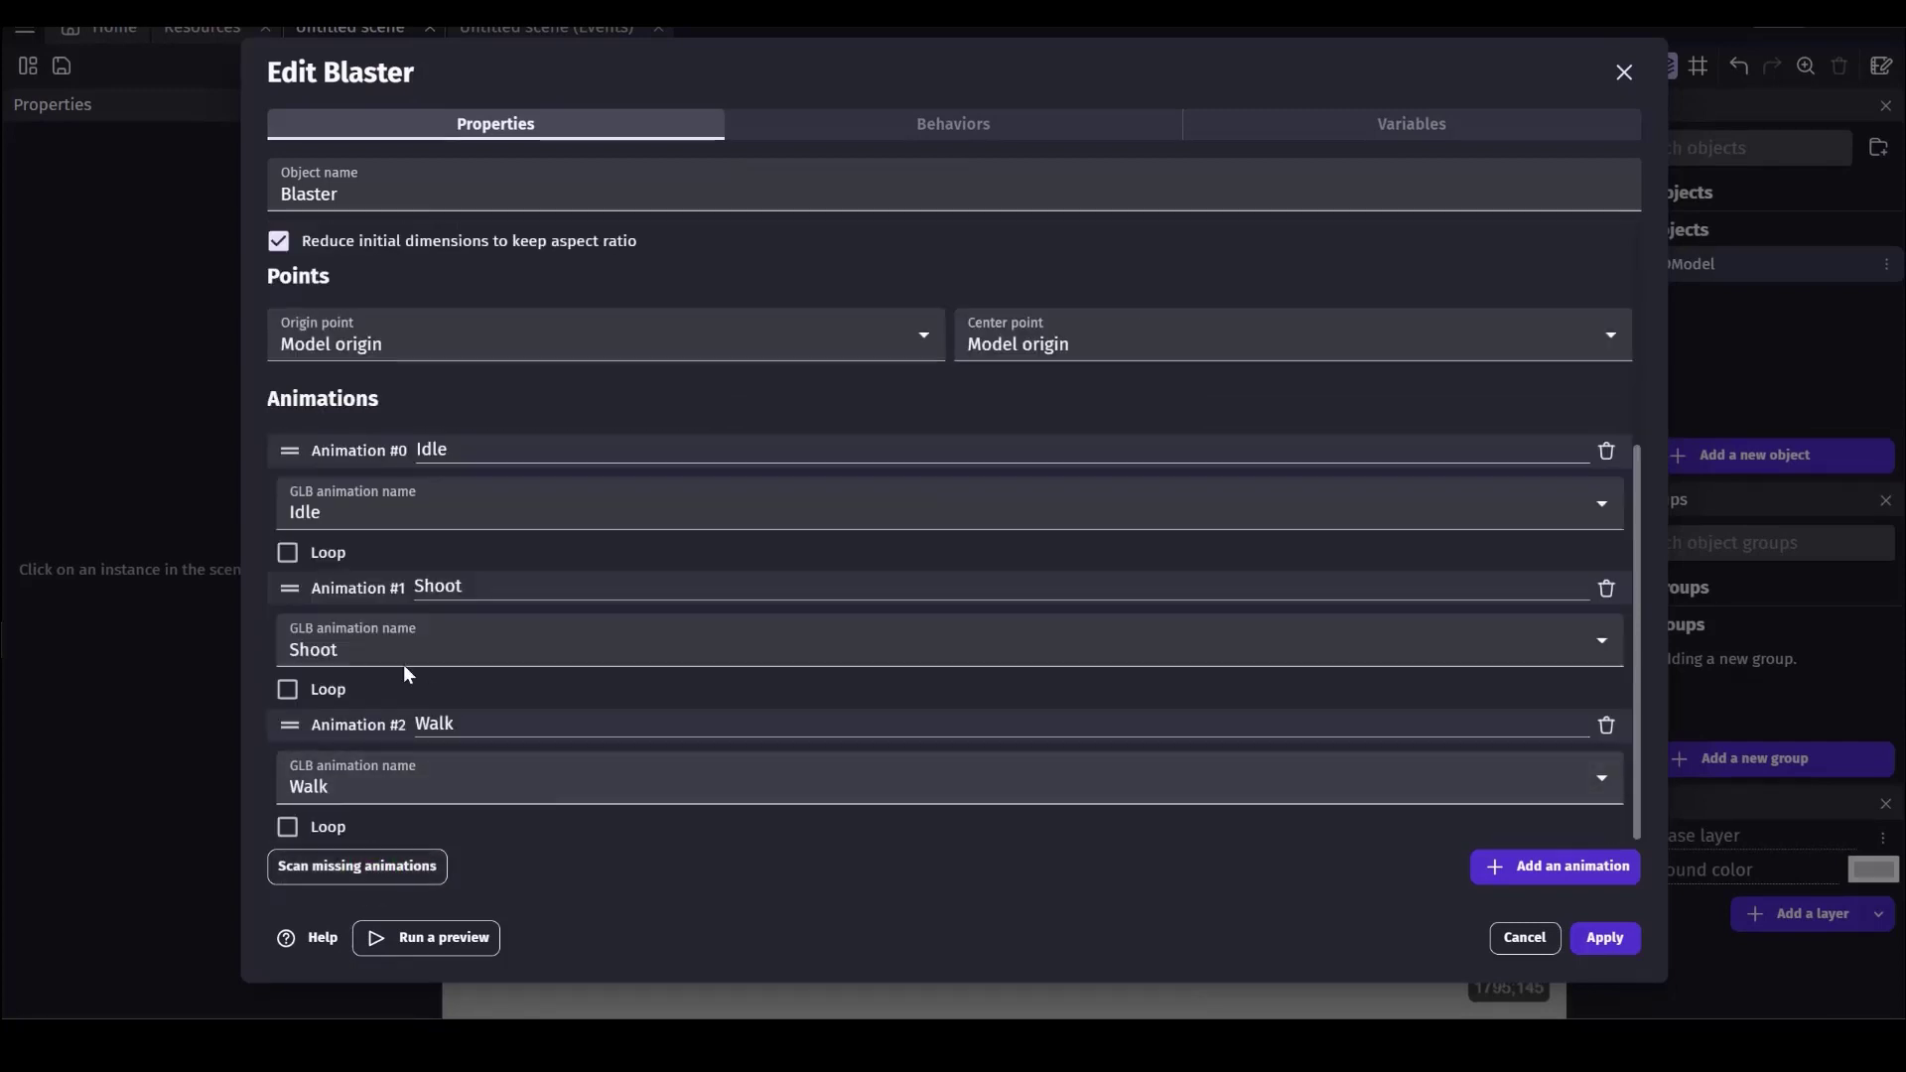
pyautogui.click(288, 552)
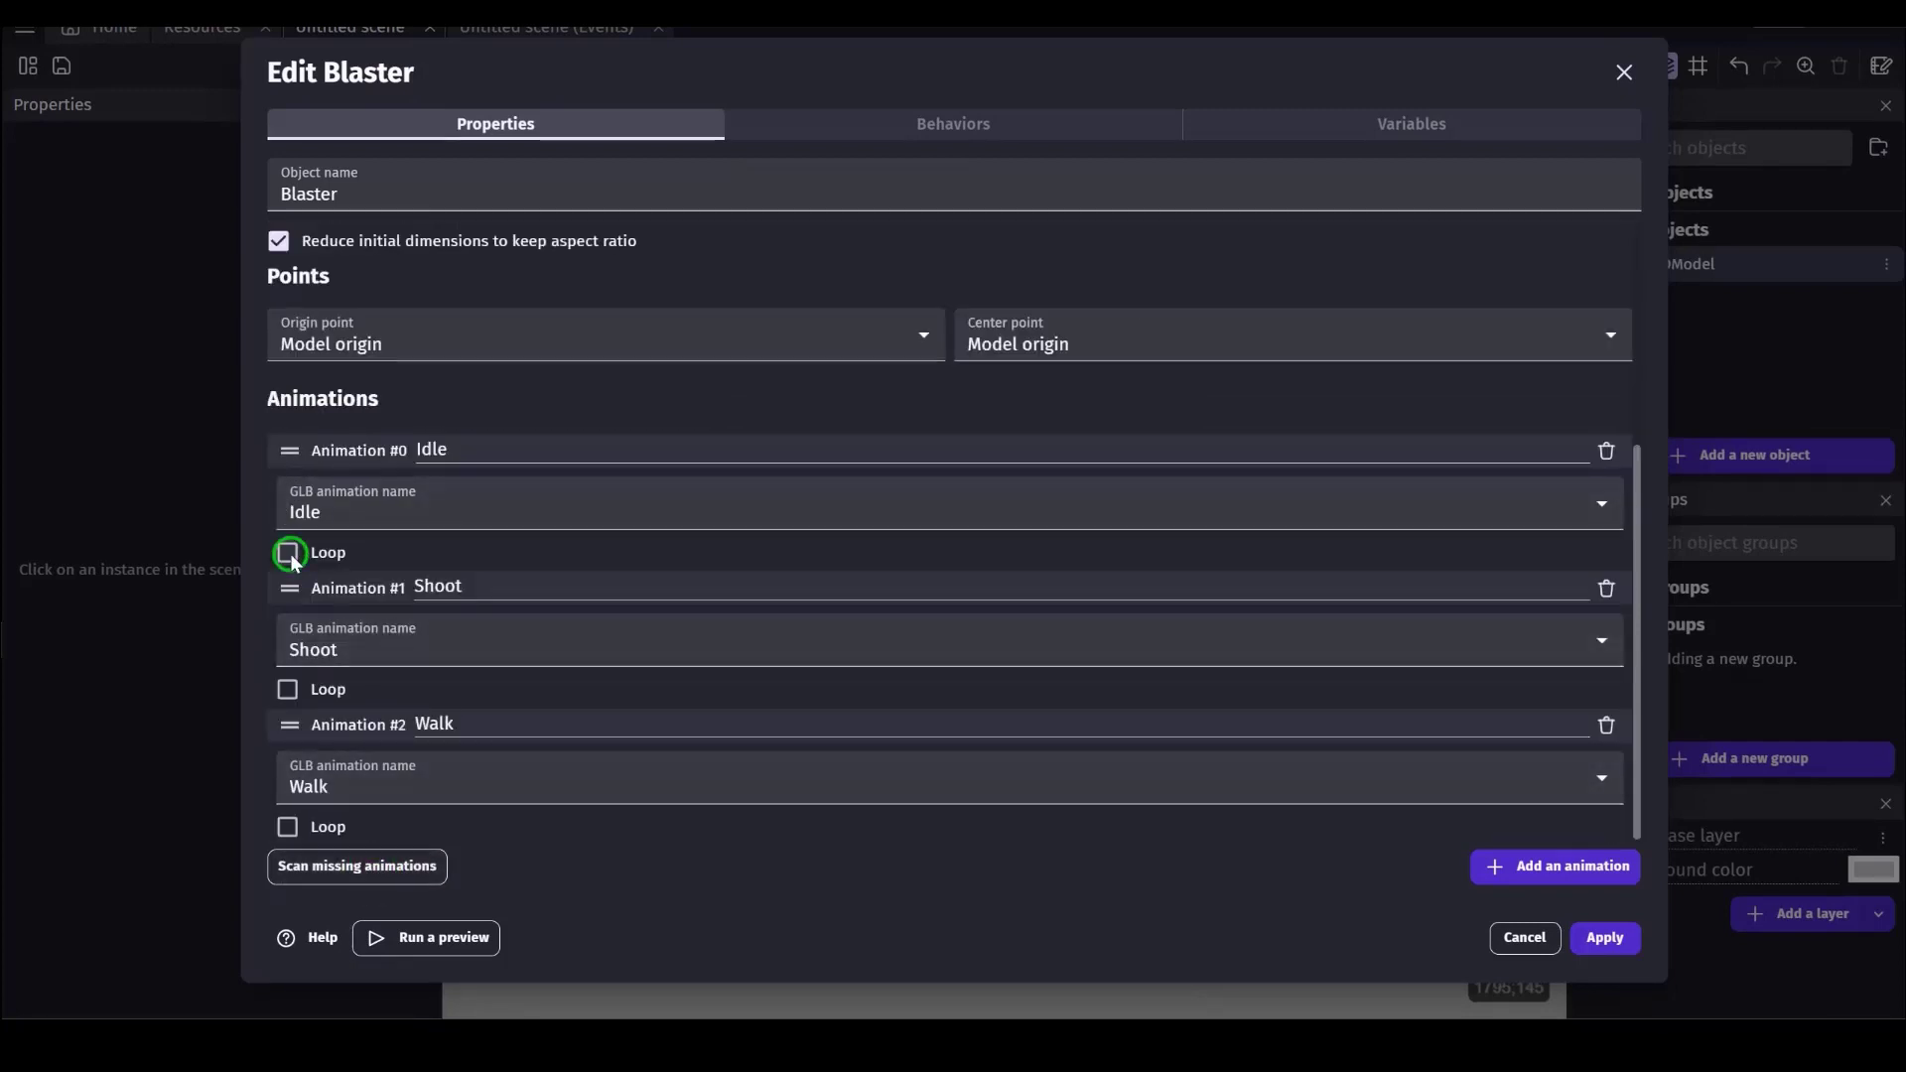
pyautogui.click(288, 689)
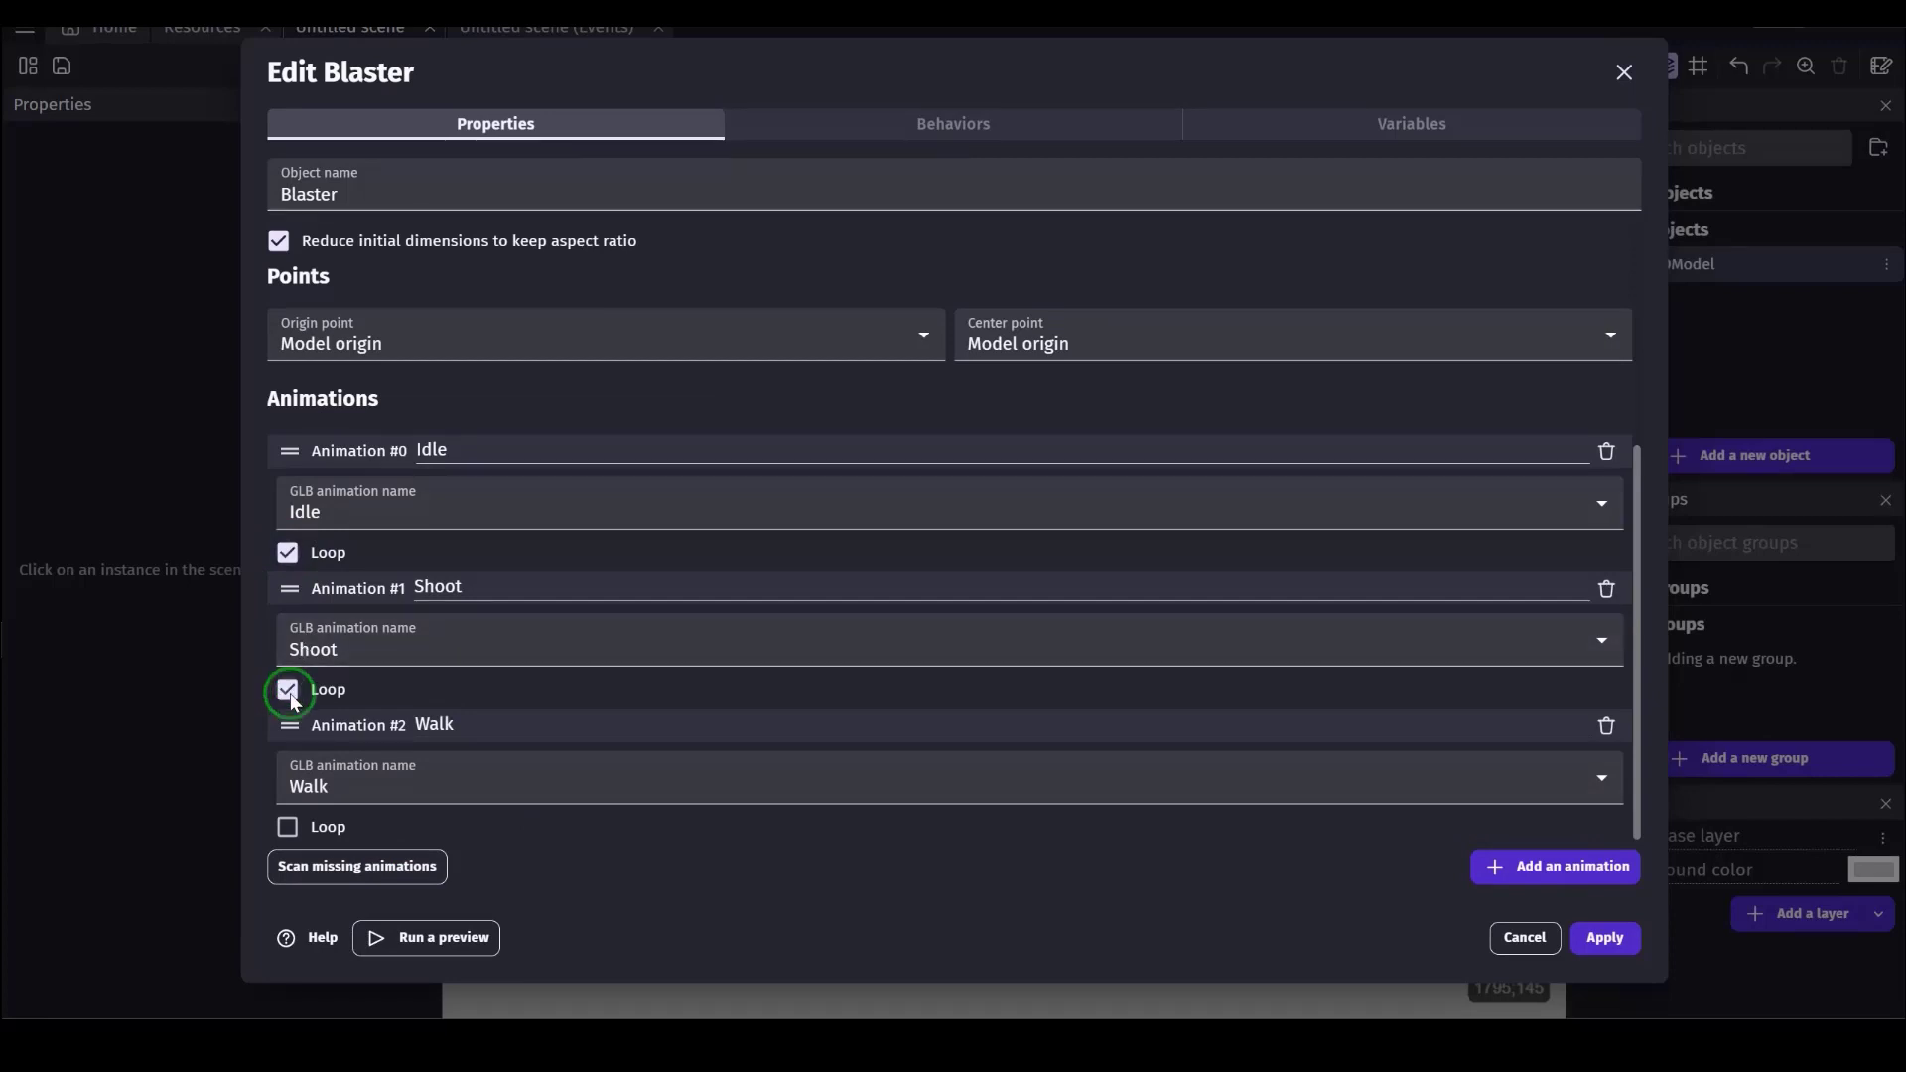
pyautogui.click(286, 826)
pyautogui.click(1605, 937)
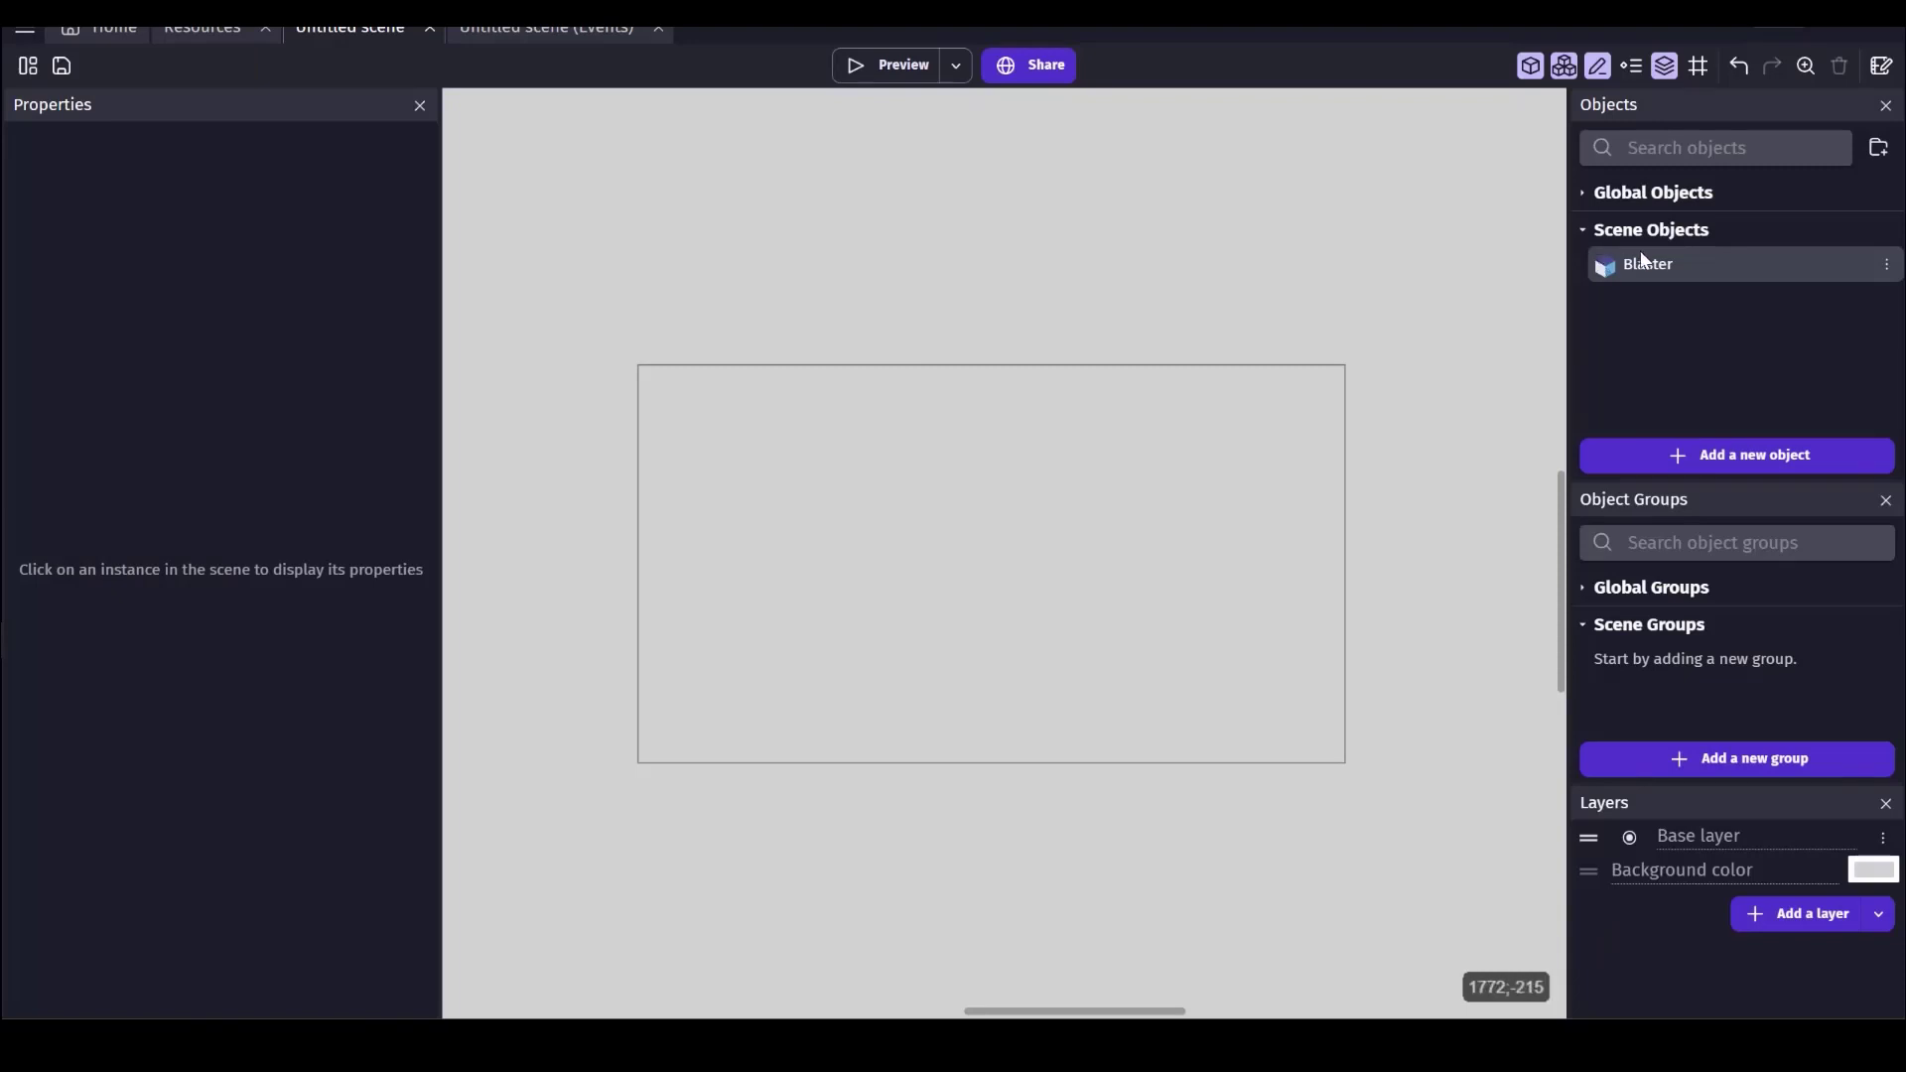
# - Place a Blaster instance in the lower-right part of the scene frame and preview the scene
pyautogui.moveTo(1648, 264); pyautogui.dragTo(1268, 690)
pyautogui.click(874, 58)
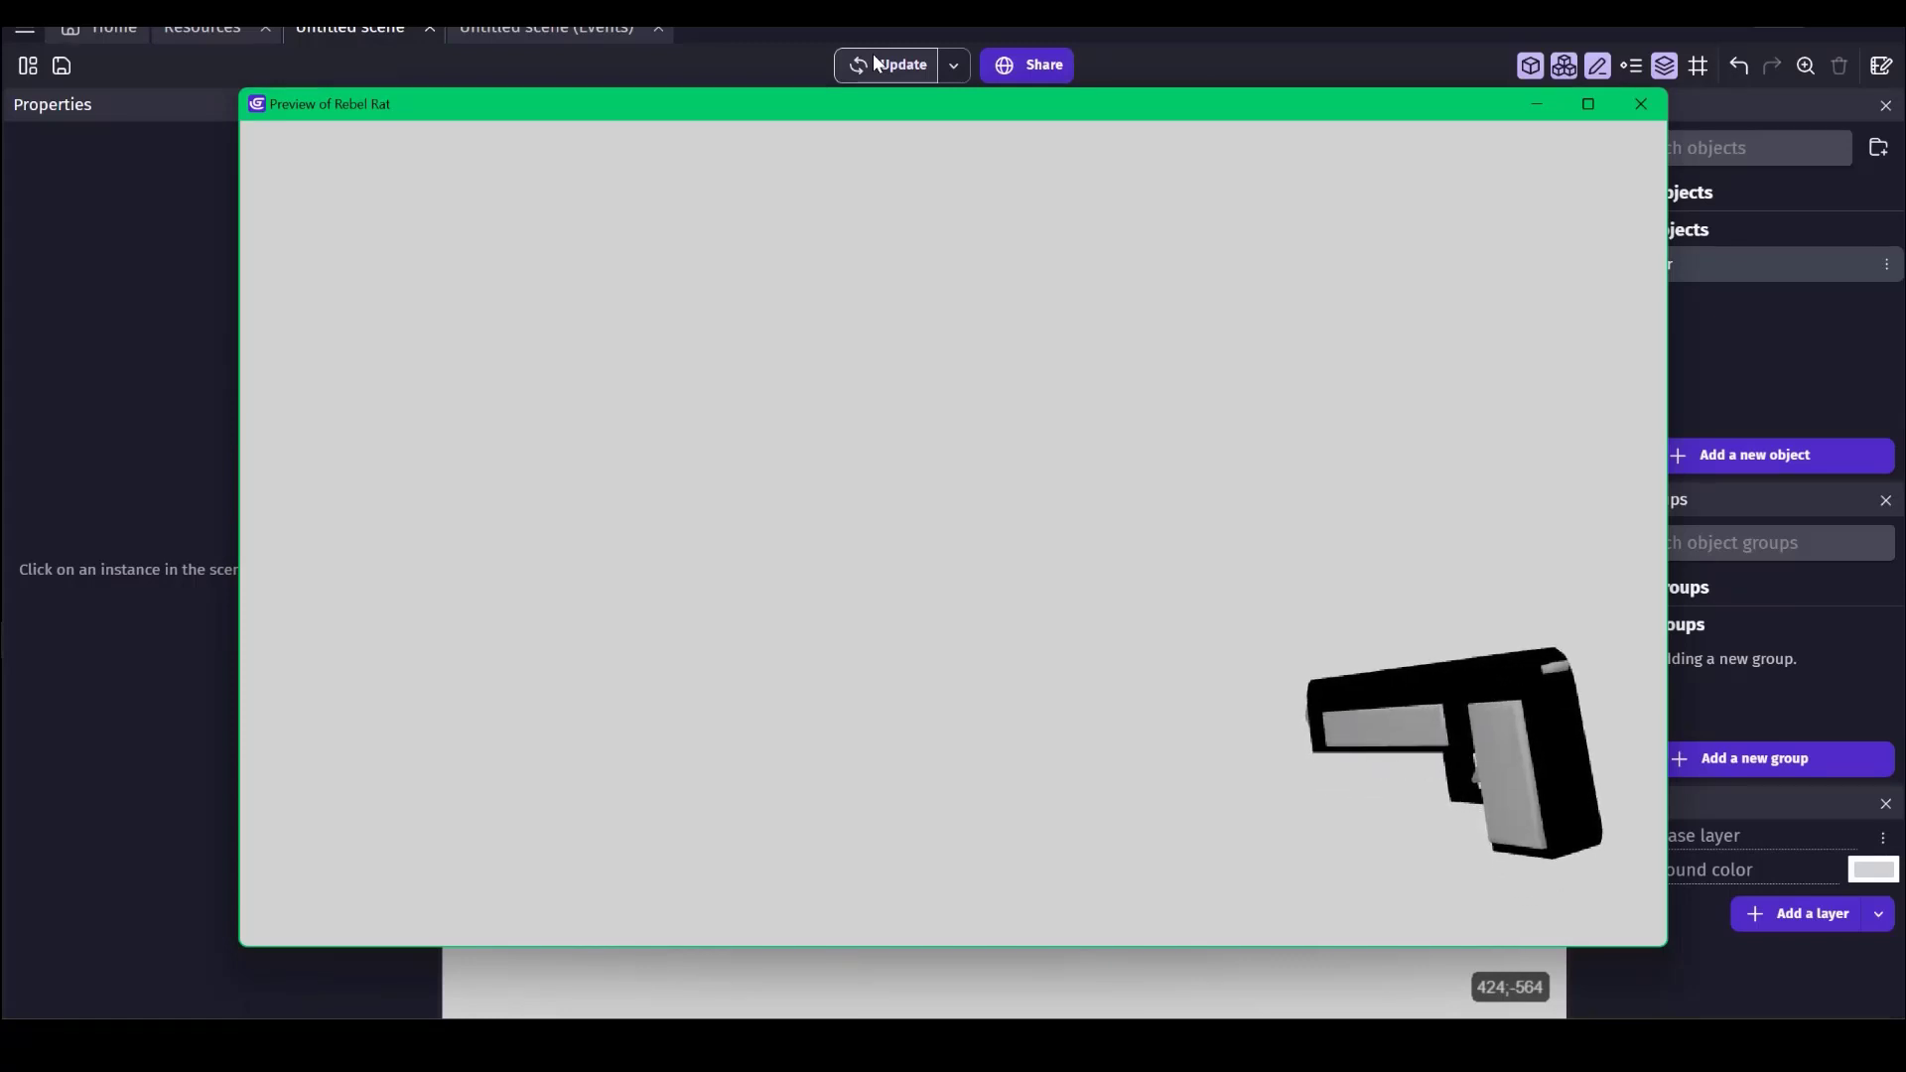
pyautogui.click(1641, 103)
# - Move the Blaster instance to X 177, Y 548 and set the object's default Y-axis rotation to -15 degrees
pyautogui.moveTo(1236, 667); pyautogui.dragTo(687, 675)
pyautogui.doubleClick(687, 675)
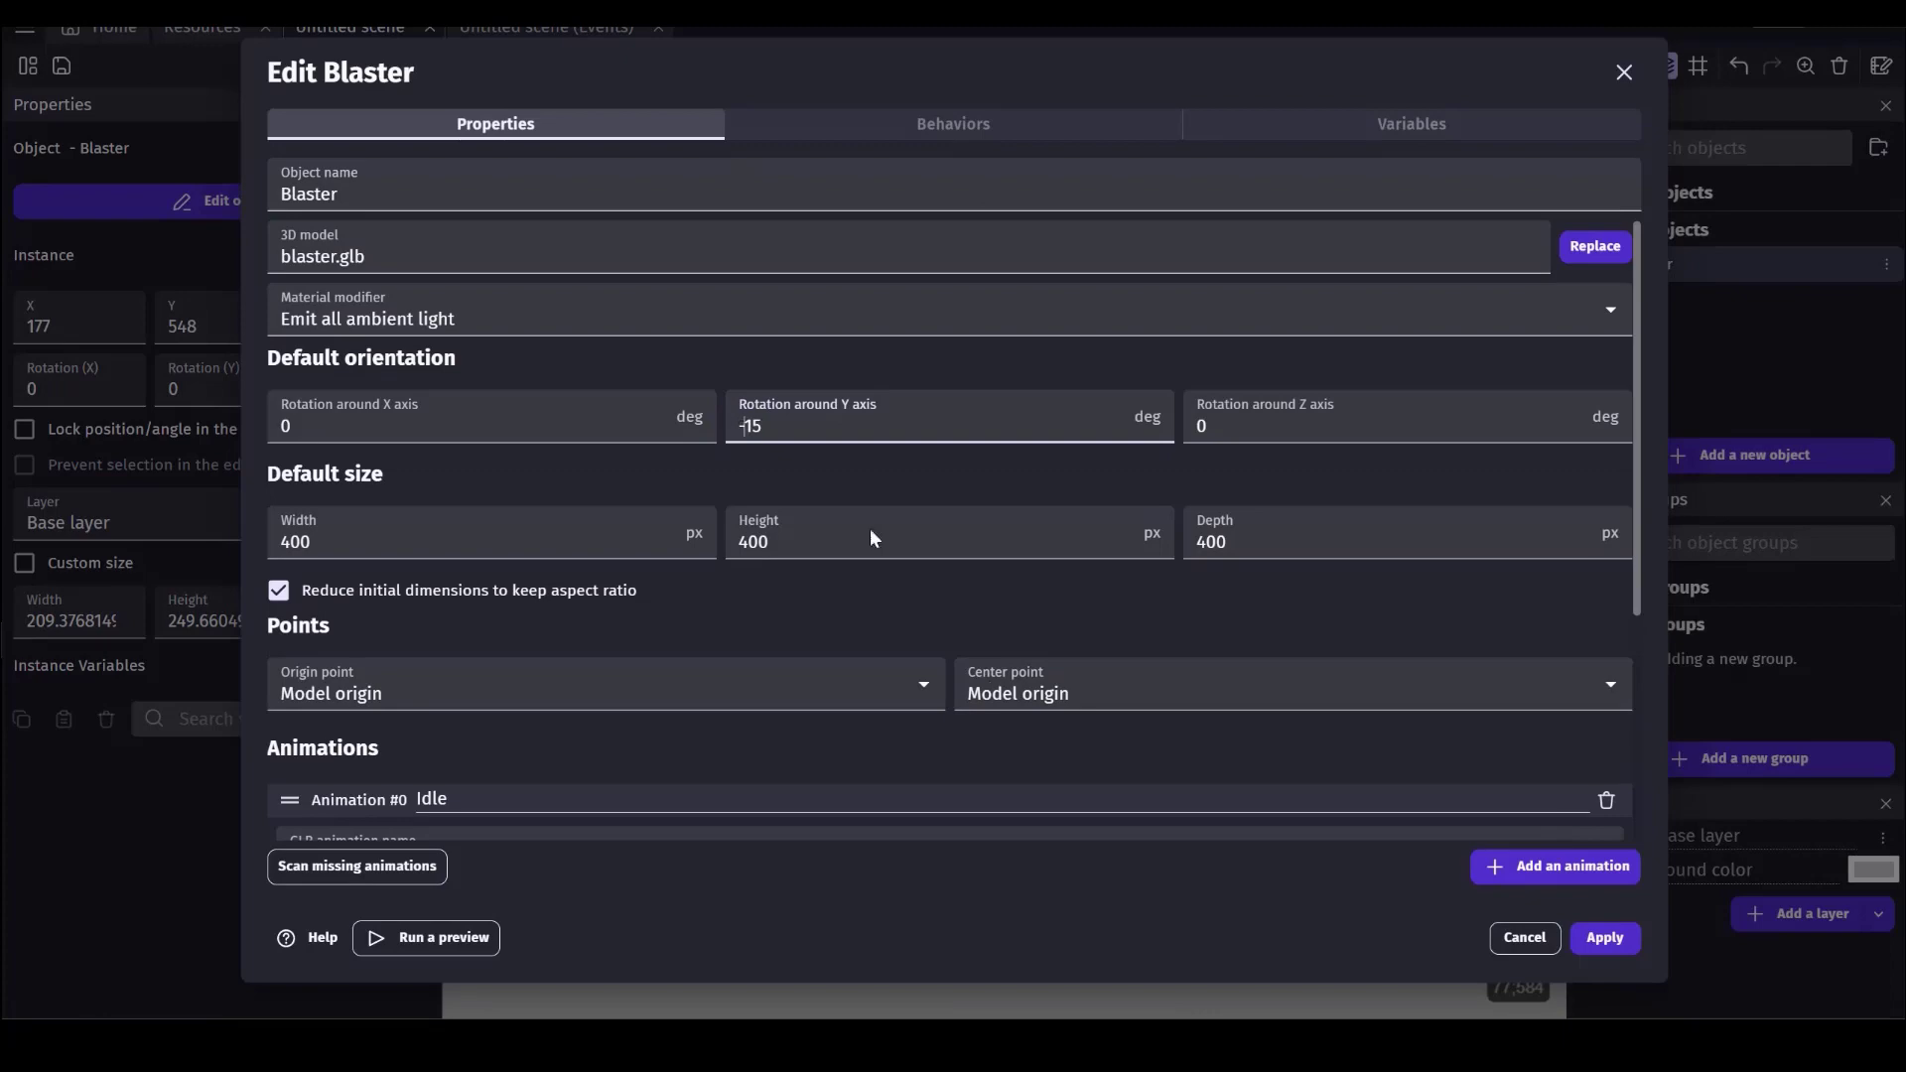
pyautogui.click(1612, 941)
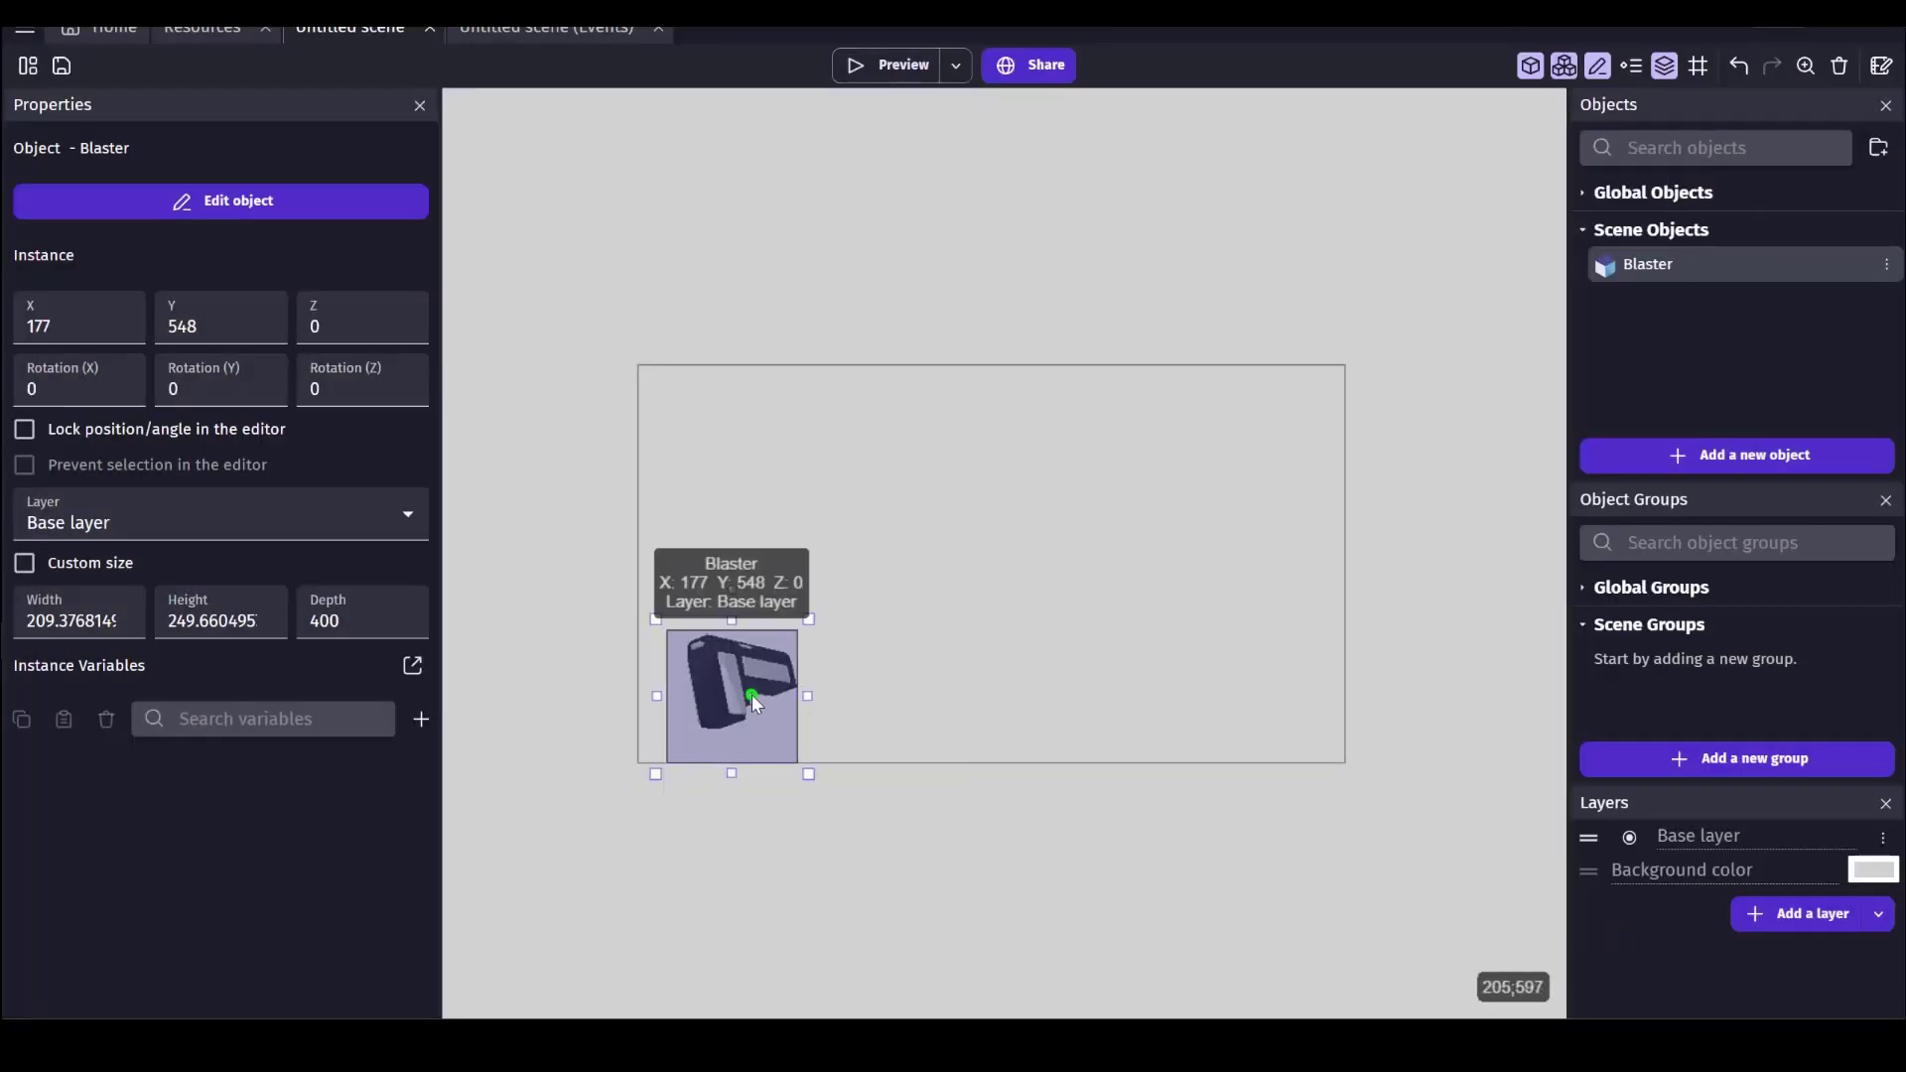
# - Move the Shoot animation ahead of Idle in the Blaster's animation list, apply it and preview the scene
pyautogui.doubleClick(752, 694)
pyautogui.scroll(-1, 464, 700)
pyautogui.scroll(-3, 464, 700)
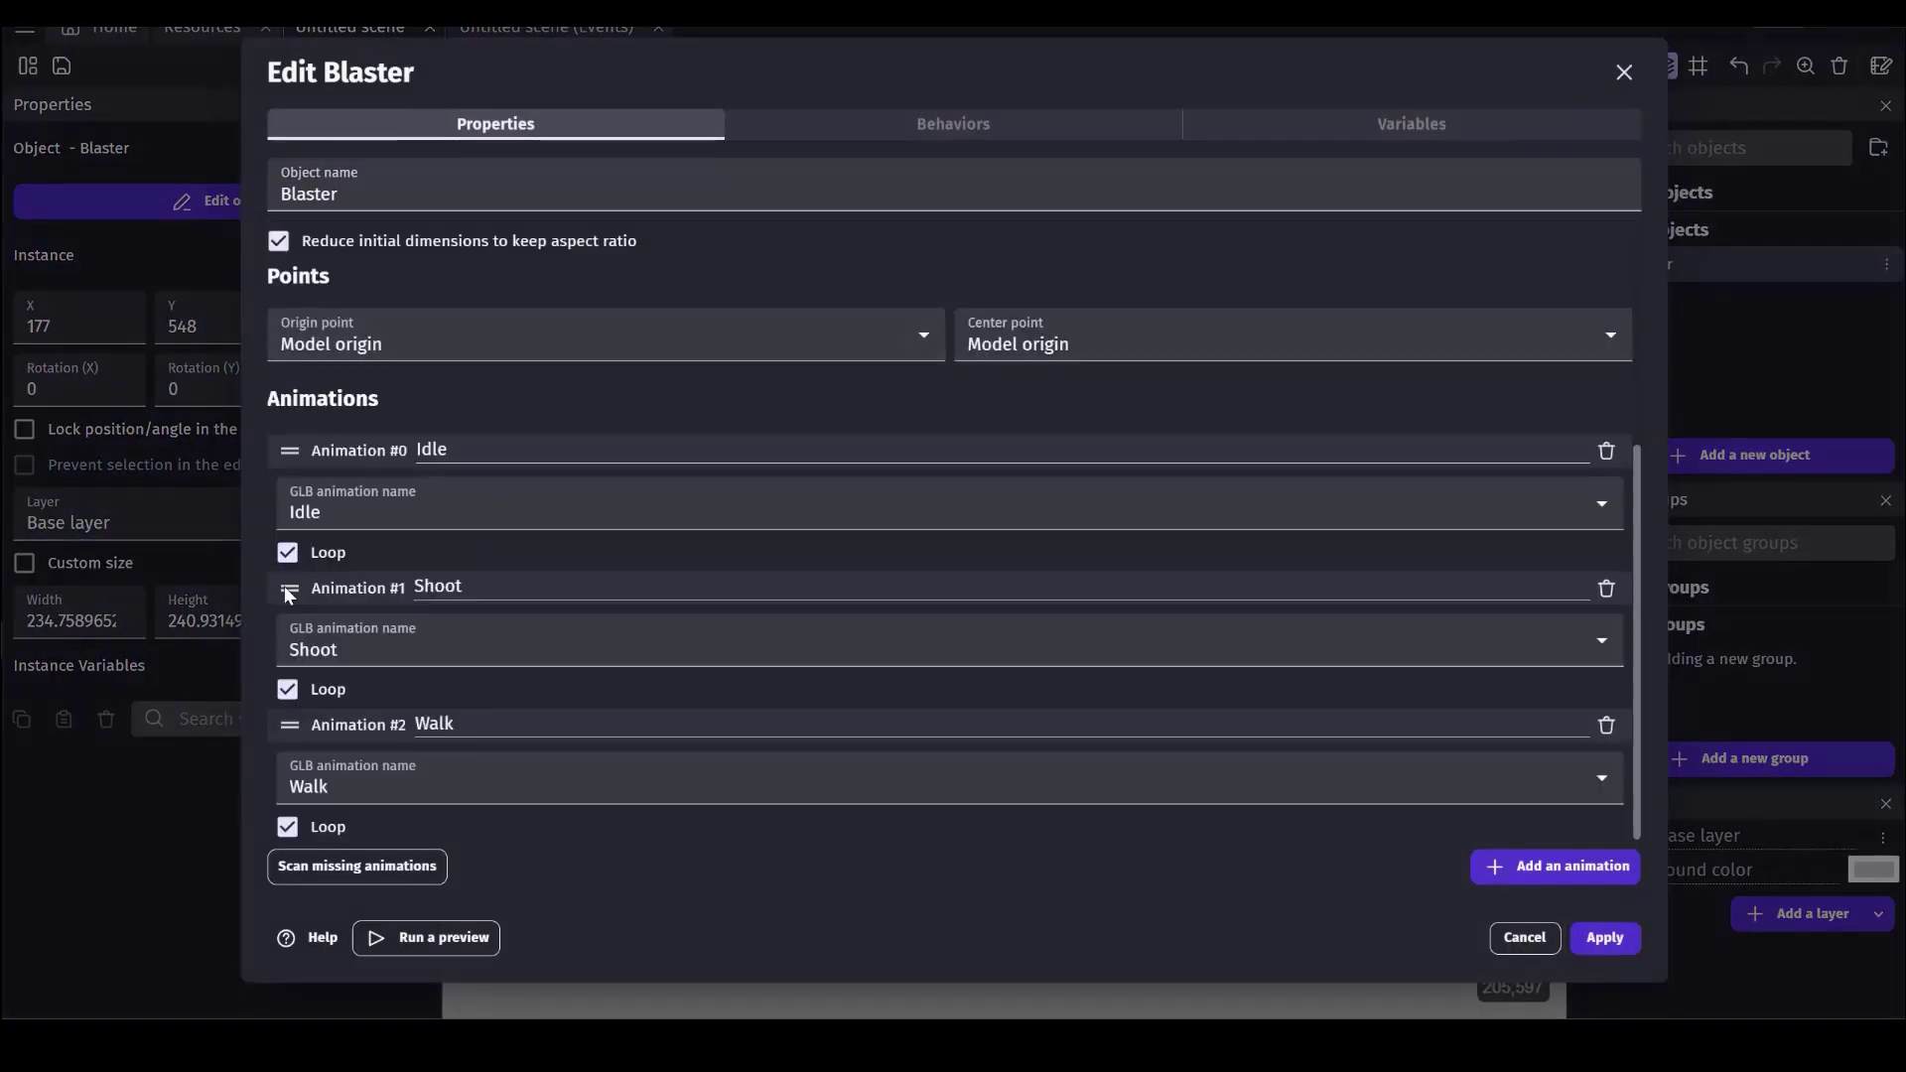
pyautogui.moveTo(290, 588); pyautogui.dragTo(288, 496)
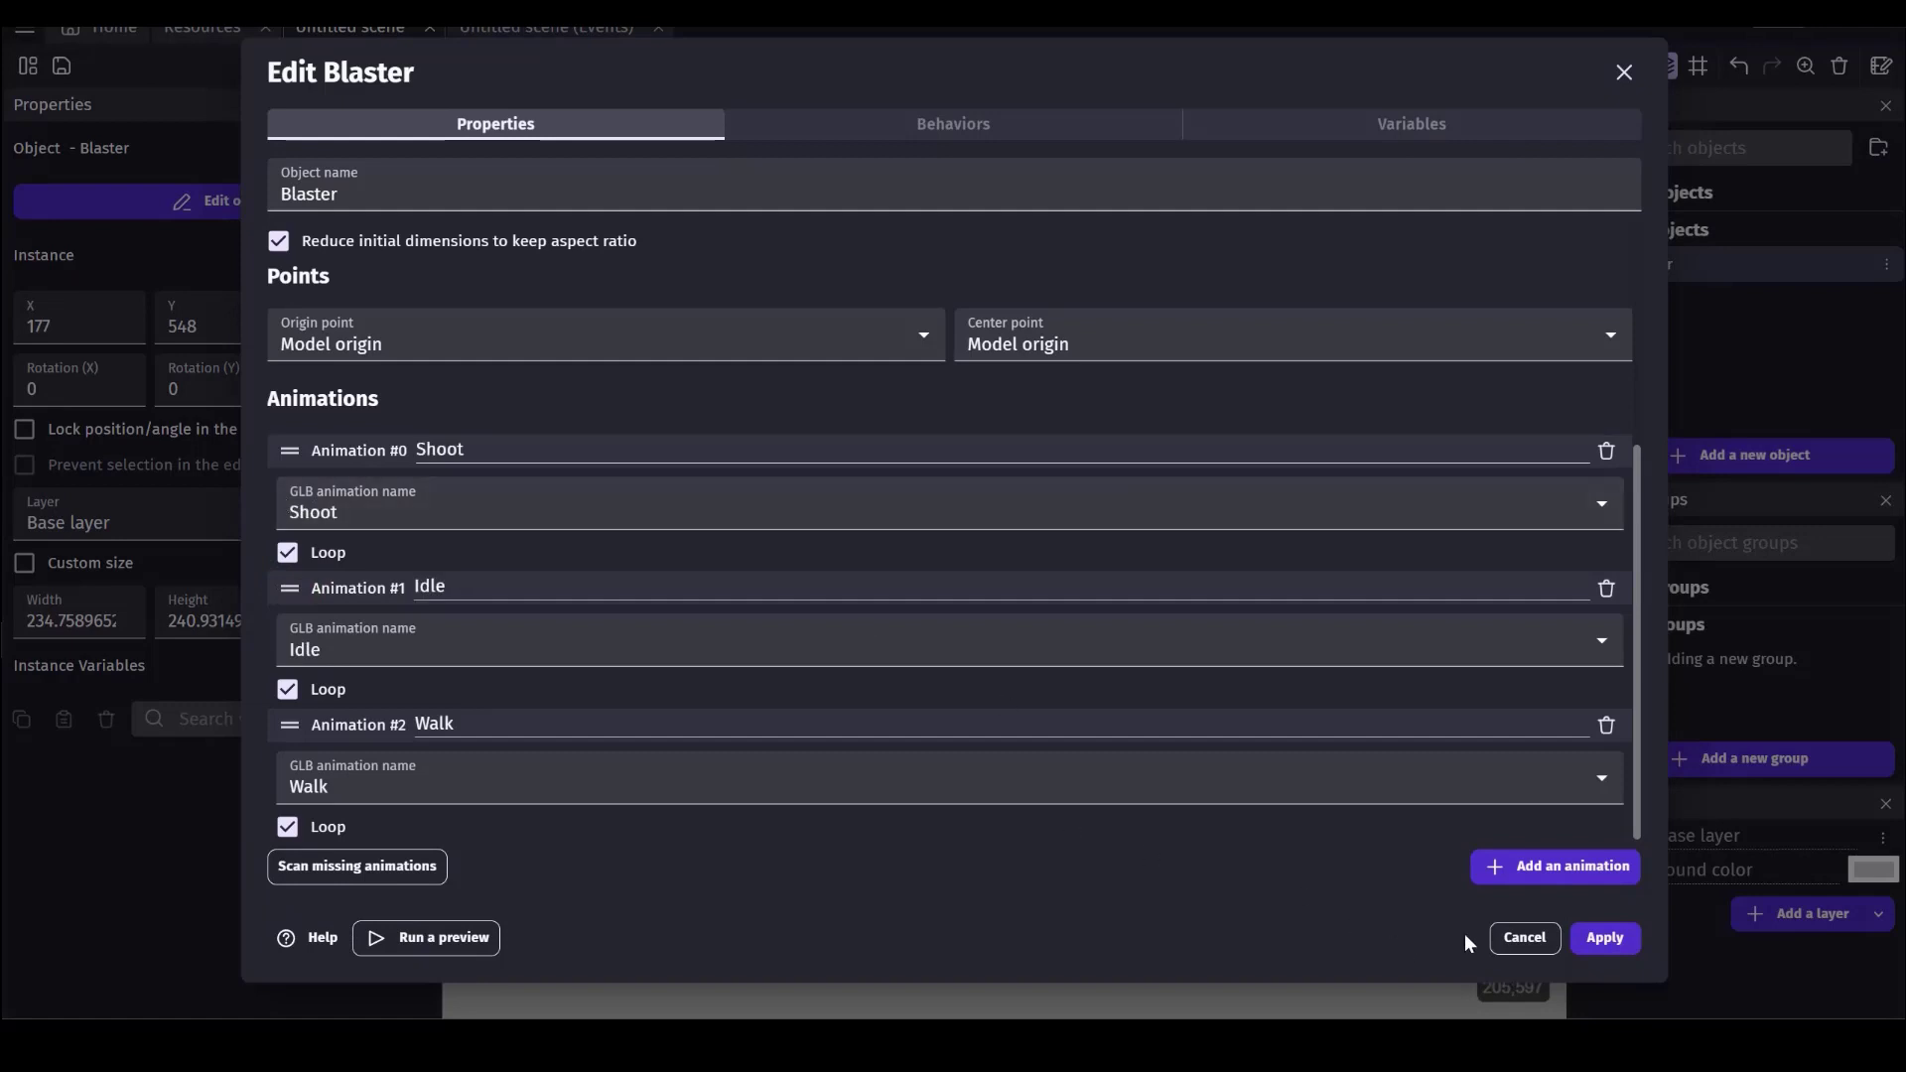
pyautogui.click(1588, 939)
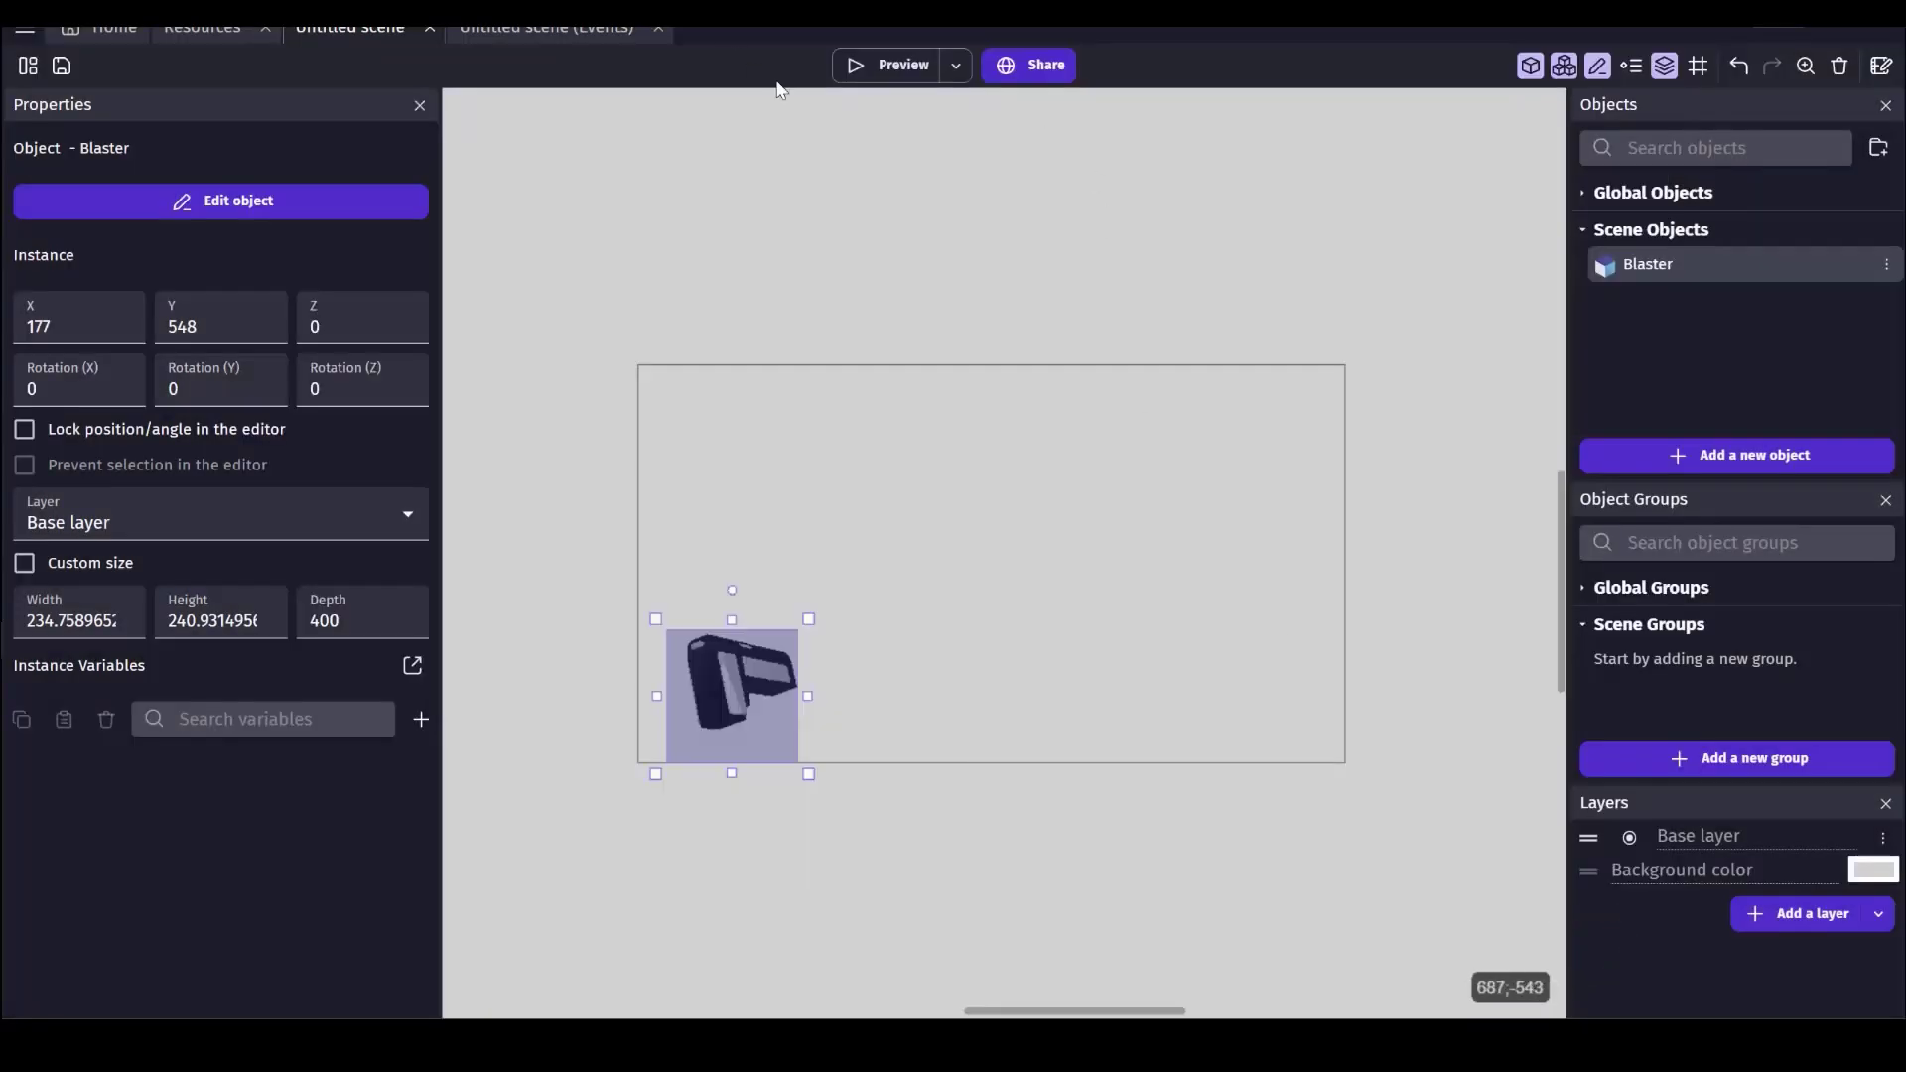
pyautogui.click(893, 64)
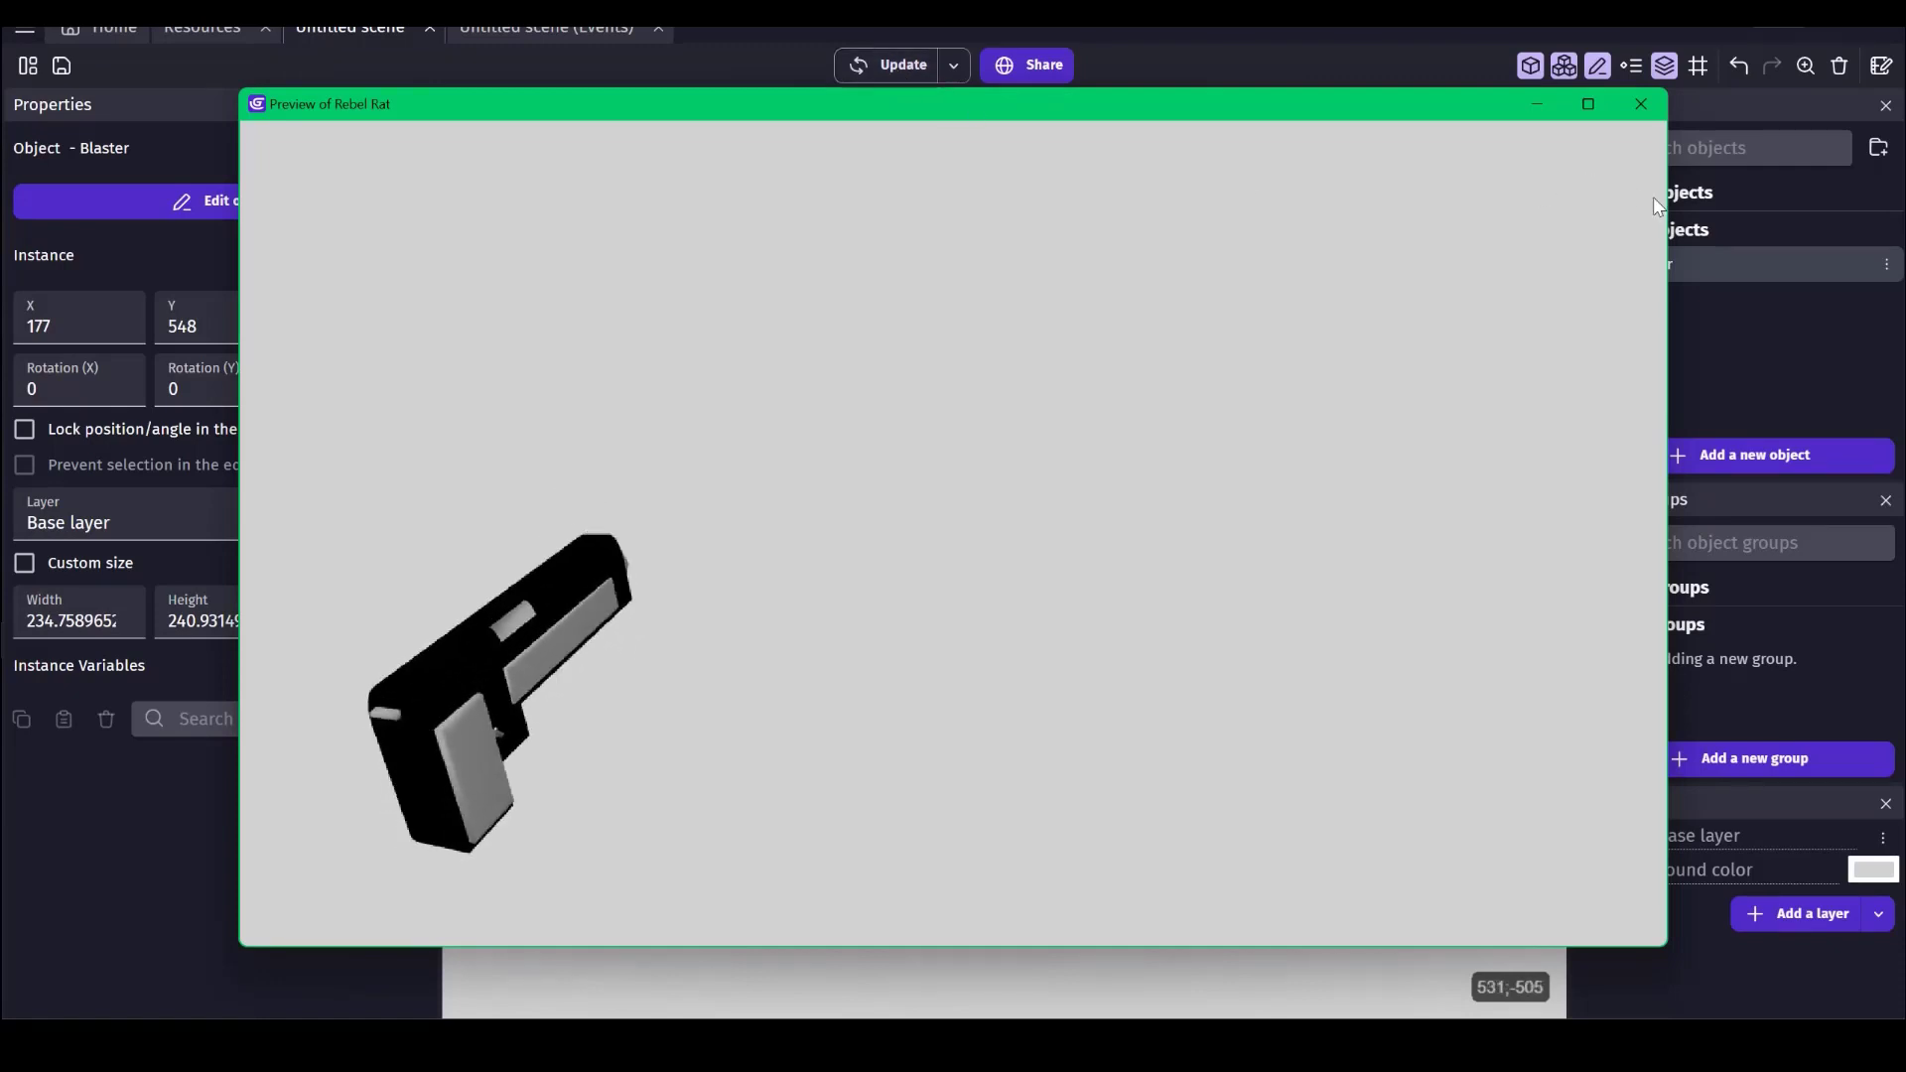
pyautogui.click(1640, 105)
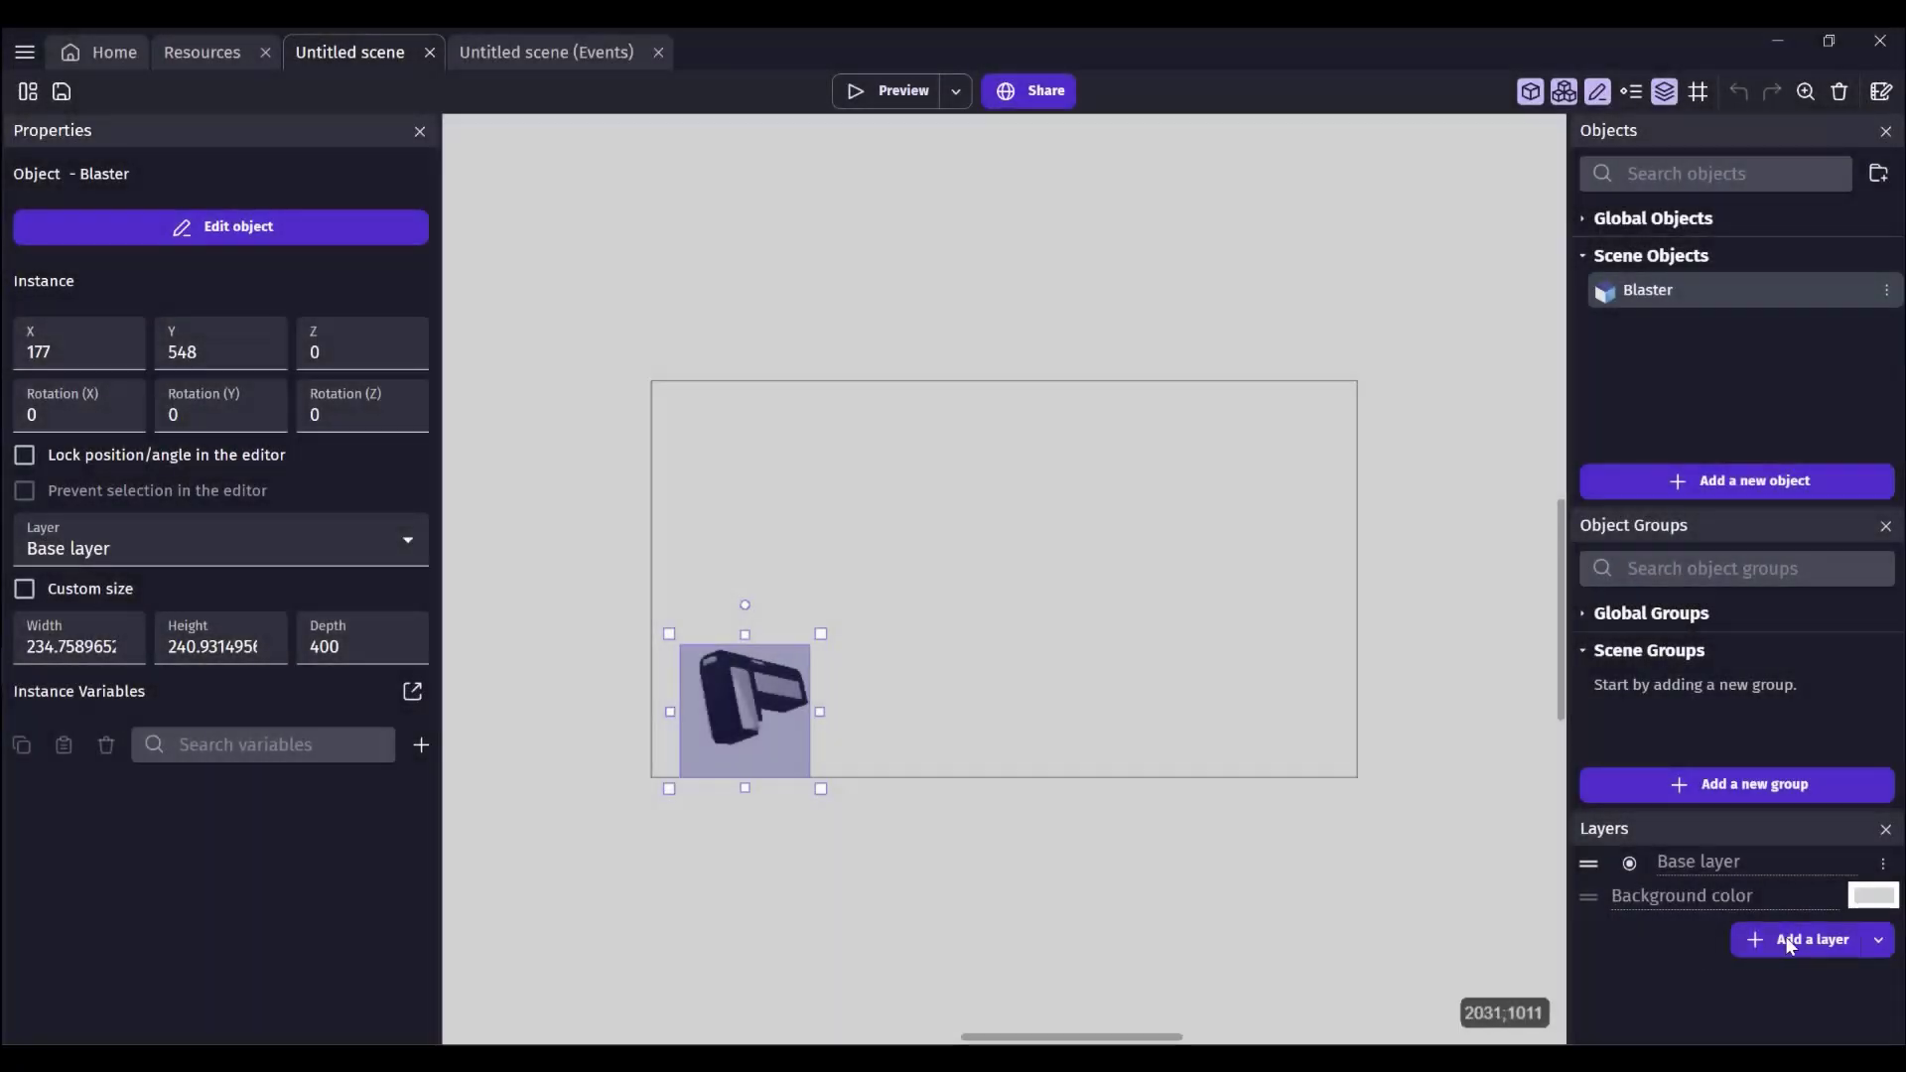
# - Add a layer named UI and assign the Blaster instance to it
pyautogui.click(1786, 941)
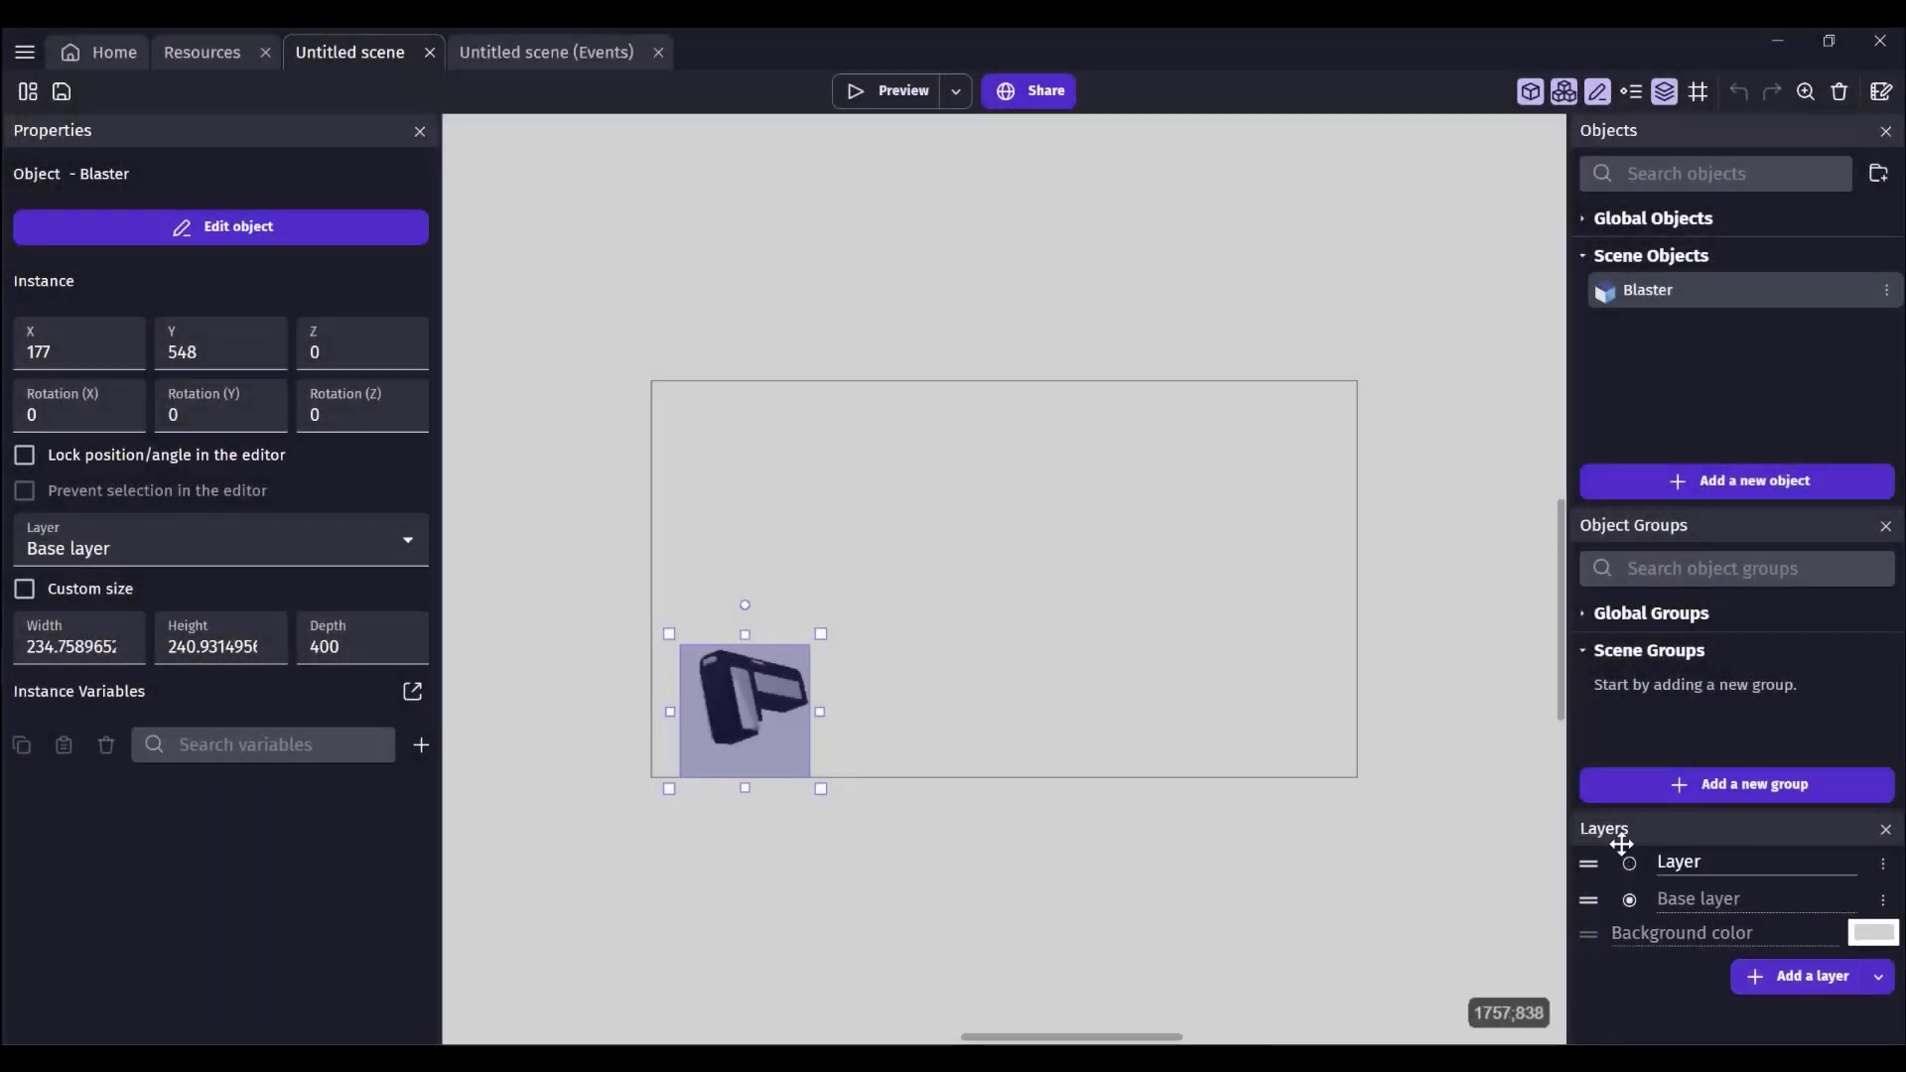
pyautogui.doubleClick(1701, 863)
pyautogui.write('UI')
pyautogui.click(135, 563)
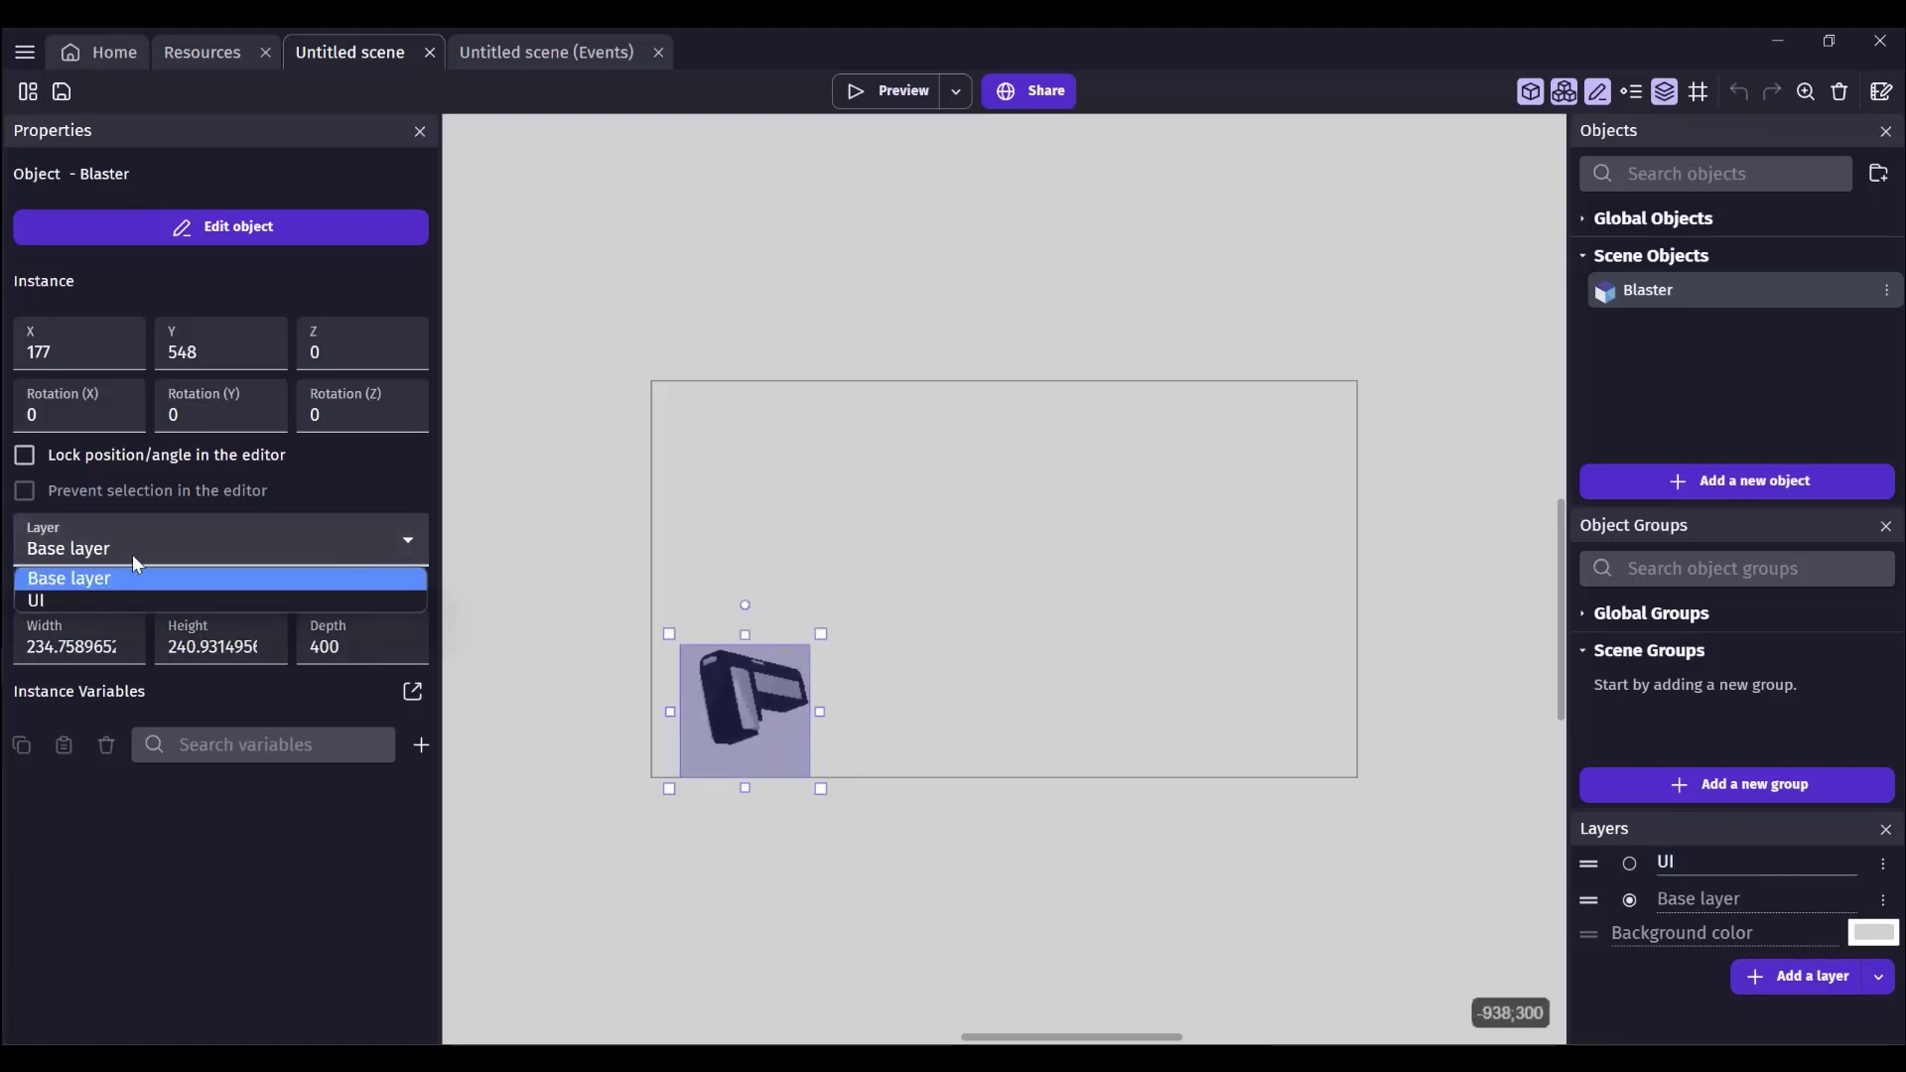
pyautogui.click(94, 599)
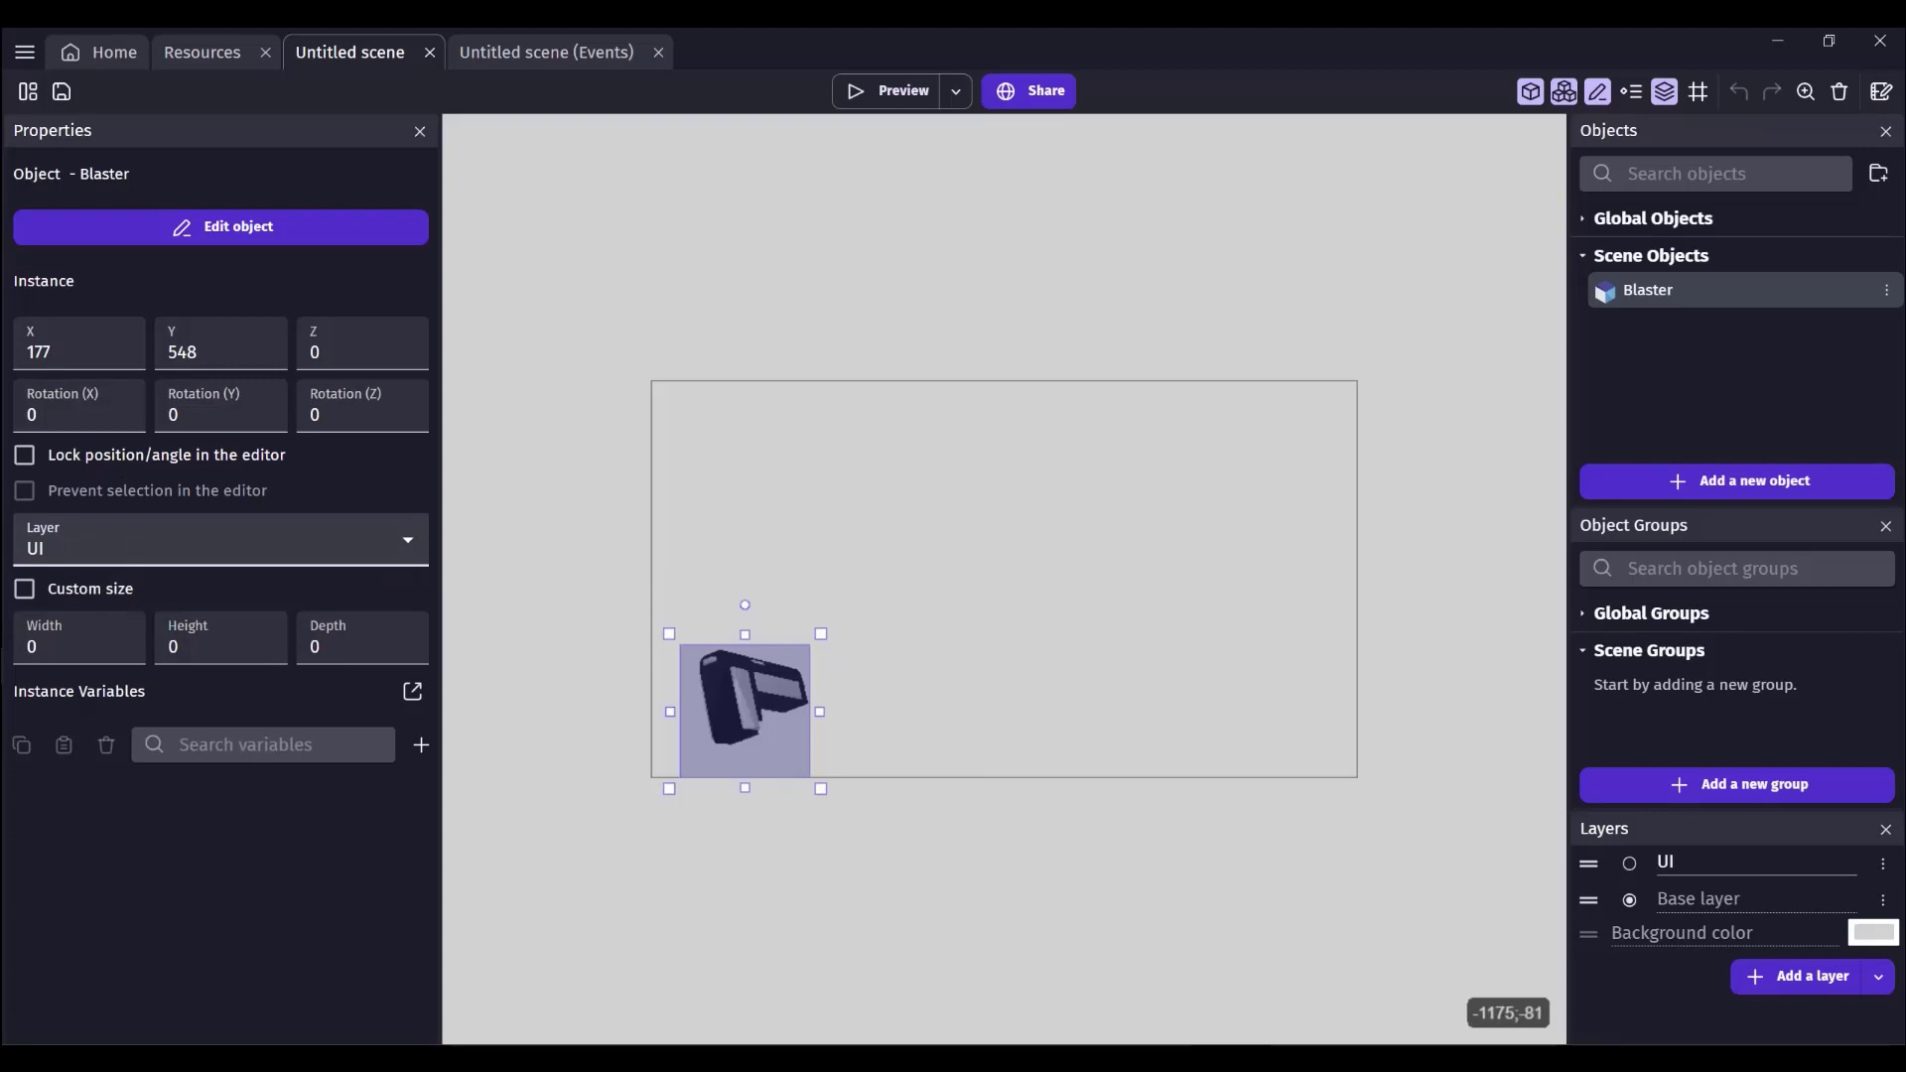